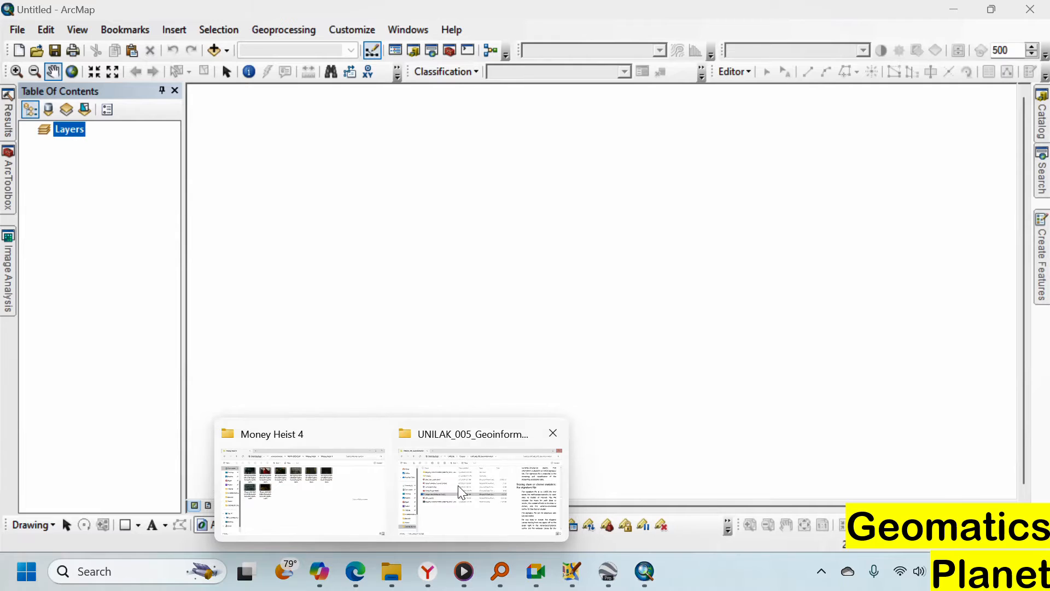
Switch to File Explorer and open the Geomatics folder inside KingVik Planet in Documents
{"action": "left_click", "coordinate": [462, 493]}
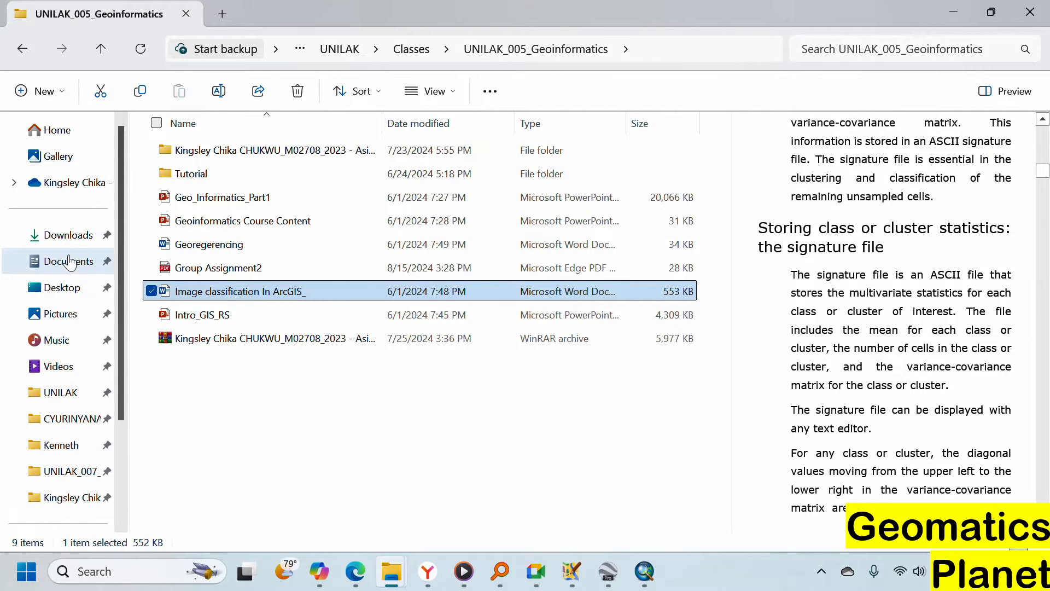
{"action": "left_click", "coordinate": [59, 286]}
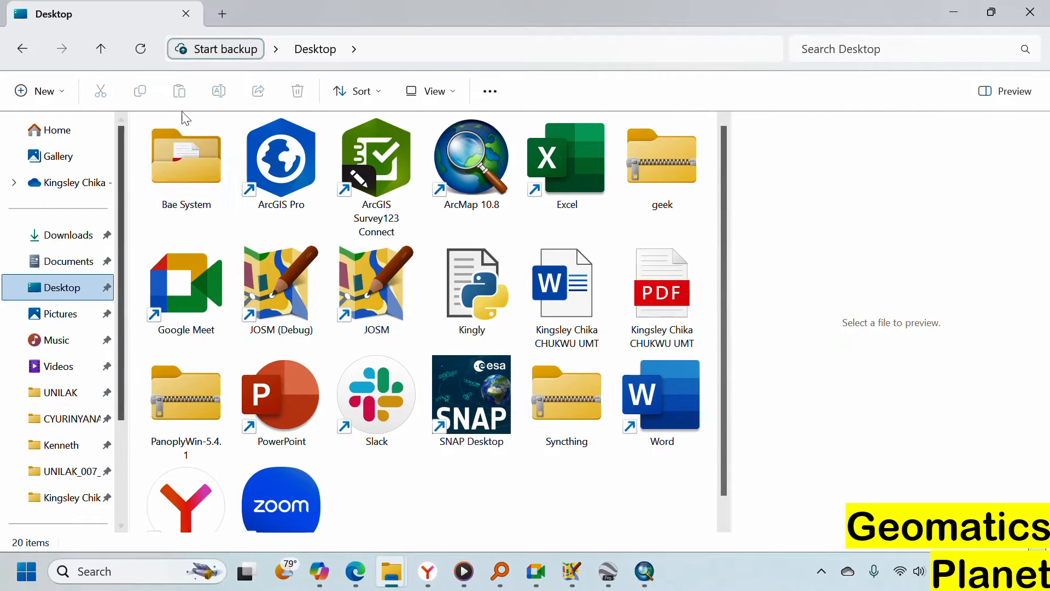
{"action": "left_click", "coordinate": [67, 267]}
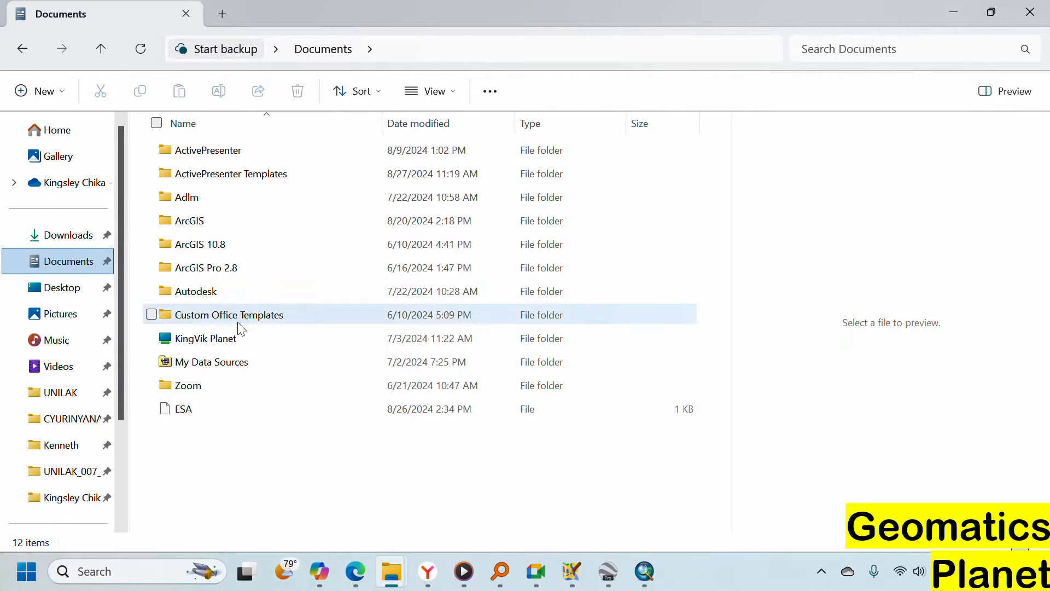
{"action": "left_click", "coordinate": [236, 340]}
{"action": "double_click", "coordinate": [236, 340]}
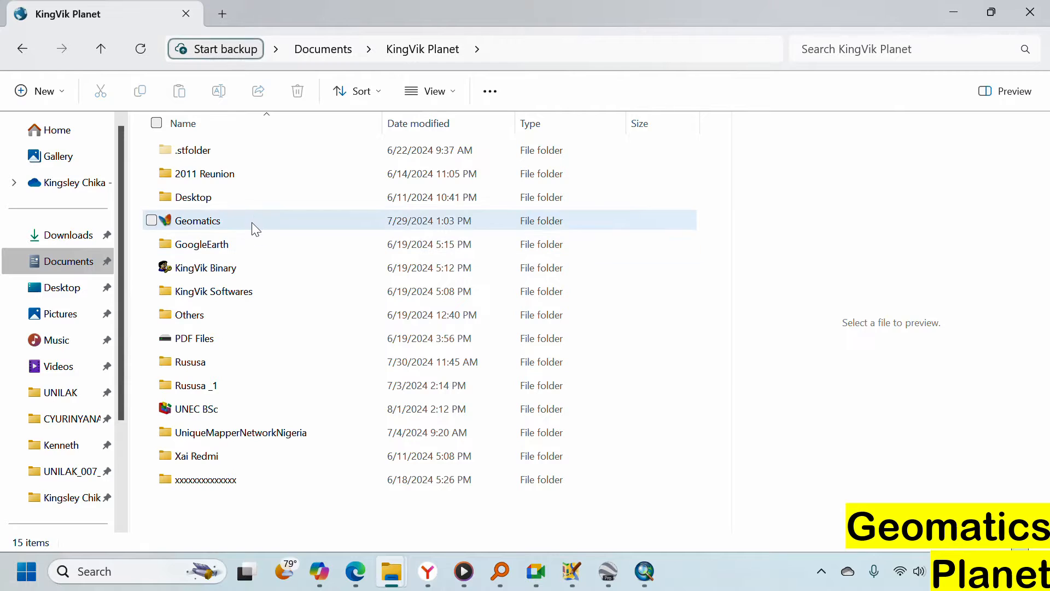
{"action": "double_click", "coordinate": [252, 222]}
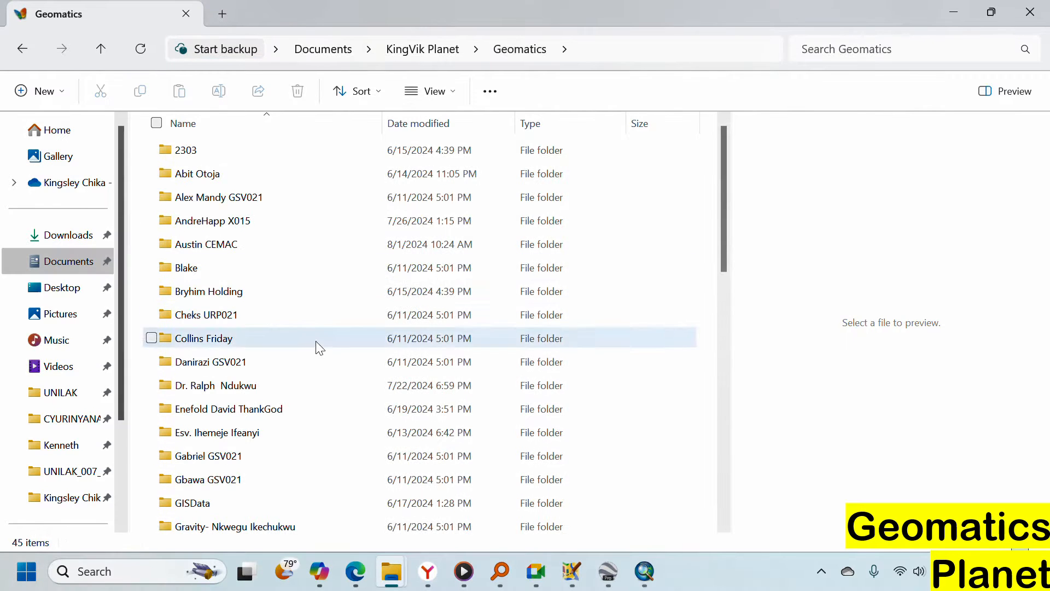
Open the Sterling Training folder inside Geomatics\KingVik Planet and select all the ebonyi shapefile component files, starting from ebonyi.cpg
{"action": "scroll", "coordinate": [306, 383], "scroll_direction": "down", "scroll_amount": 5}
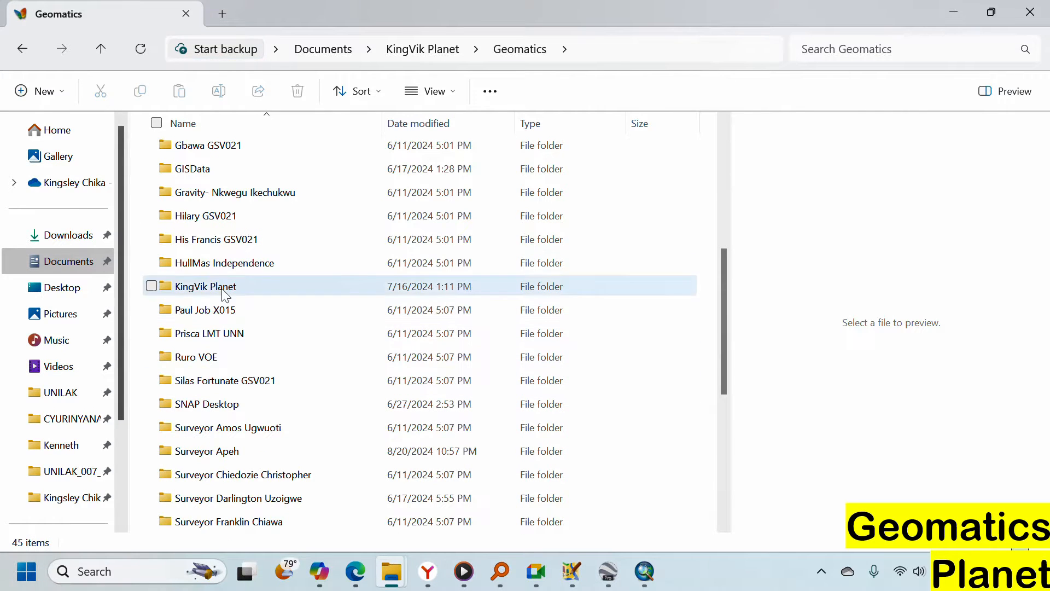
{"action": "double_click", "coordinate": [251, 292]}
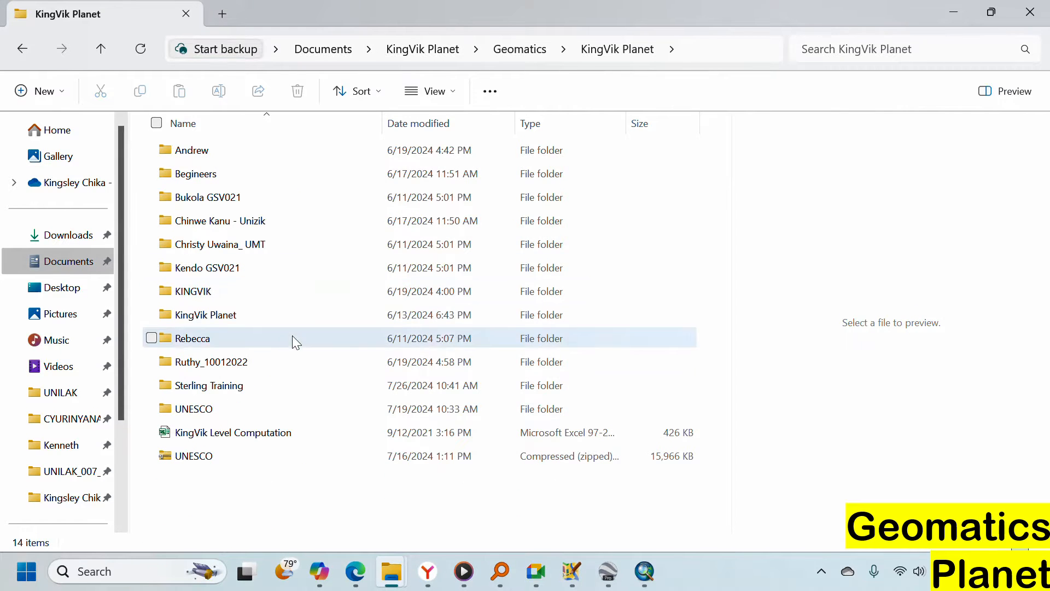
{"action": "double_click", "coordinate": [248, 386]}
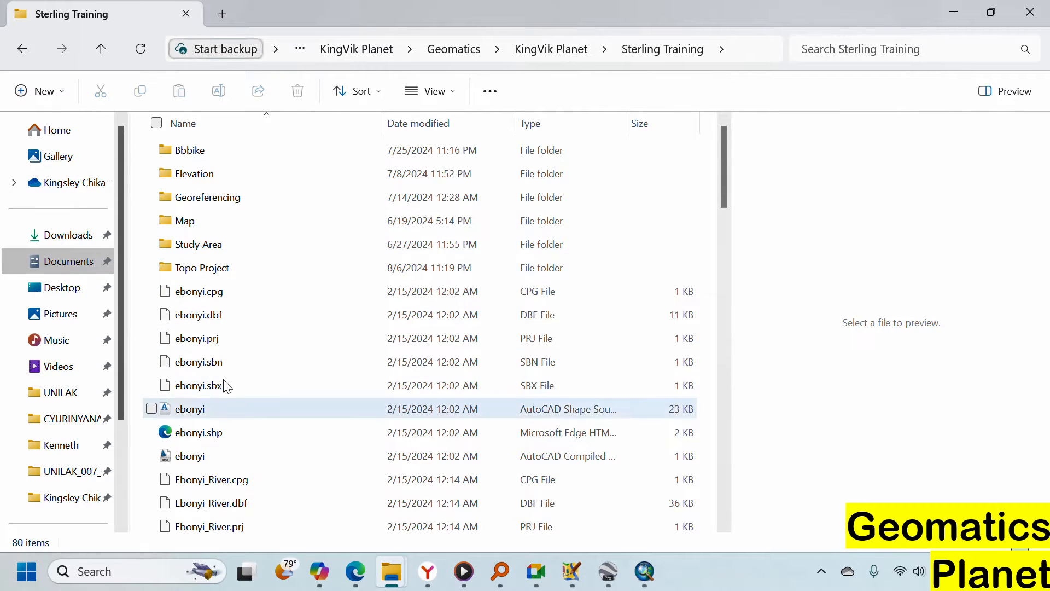
{"action": "left_click", "coordinate": [210, 293]}
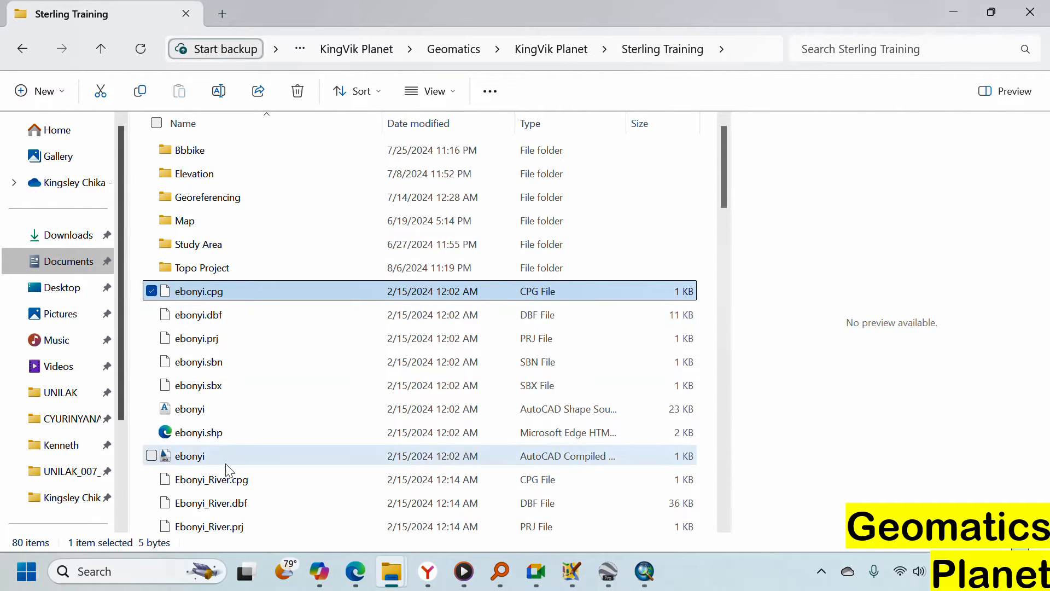
{"action": "left_click", "coordinate": [252, 457], "text": "shift"}
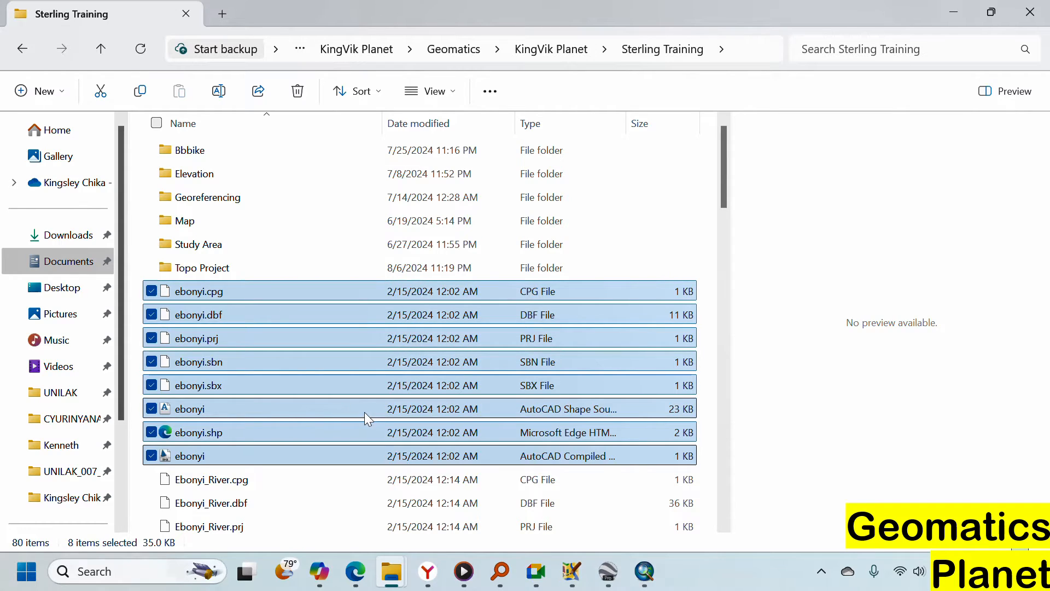
Switch to Google Earth Pro, start a data import and examine the list of supported import file formats
{"action": "left_click", "coordinate": [608, 571]}
{"action": "left_click", "coordinate": [12, 25]}
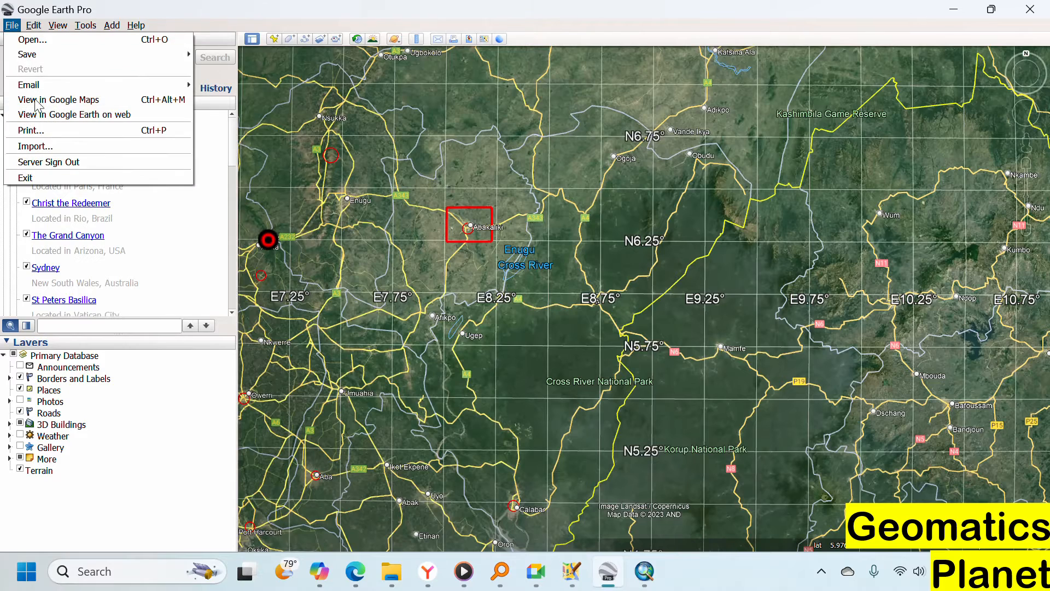
{"action": "left_click", "coordinate": [24, 149]}
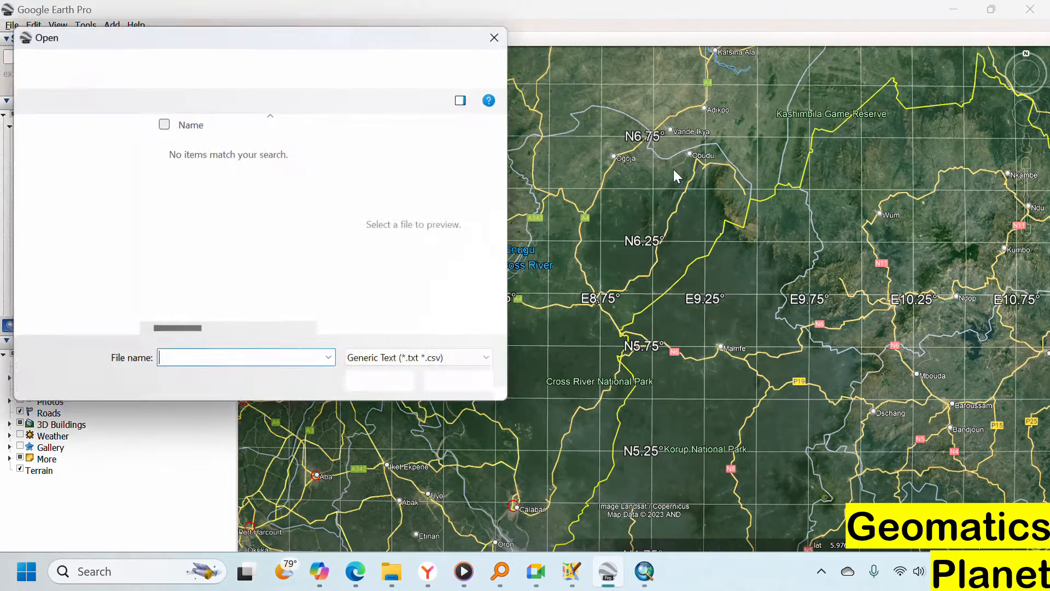
{"action": "left_click", "coordinate": [459, 360]}
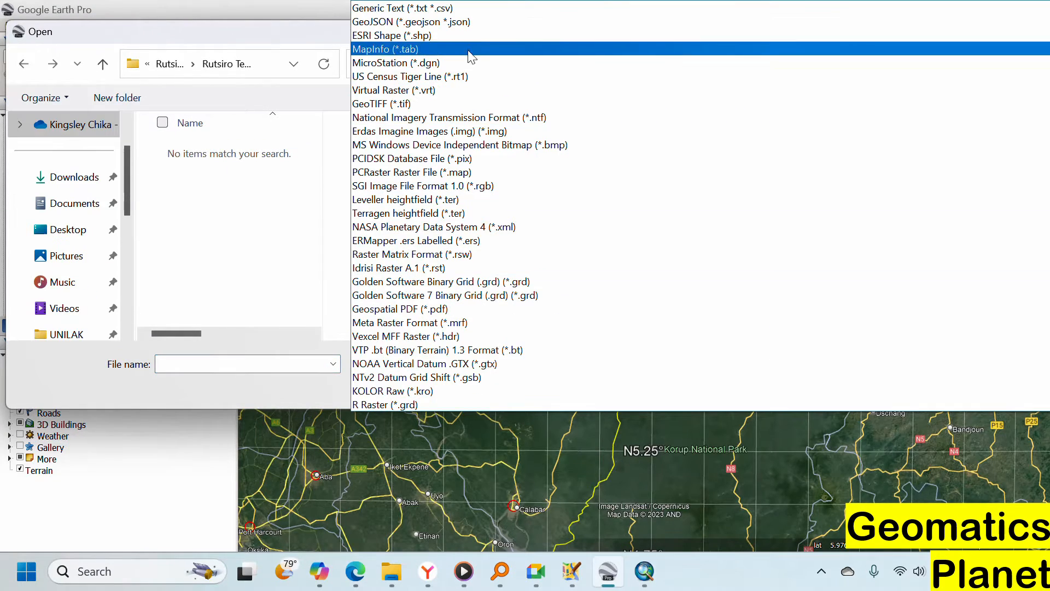
{"action": "scroll", "coordinate": [479, 381], "scroll_direction": "down", "scroll_amount": 2}
{"action": "scroll", "coordinate": [479, 383], "scroll_direction": "down", "scroll_amount": 1}
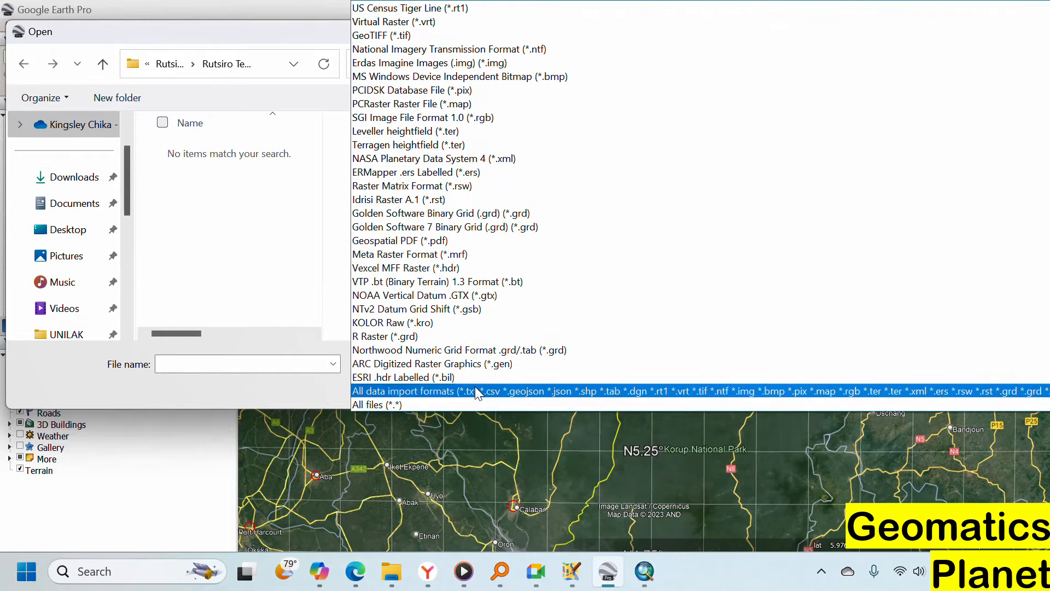
{"action": "scroll", "coordinate": [465, 230], "scroll_direction": "up", "scroll_amount": 2}
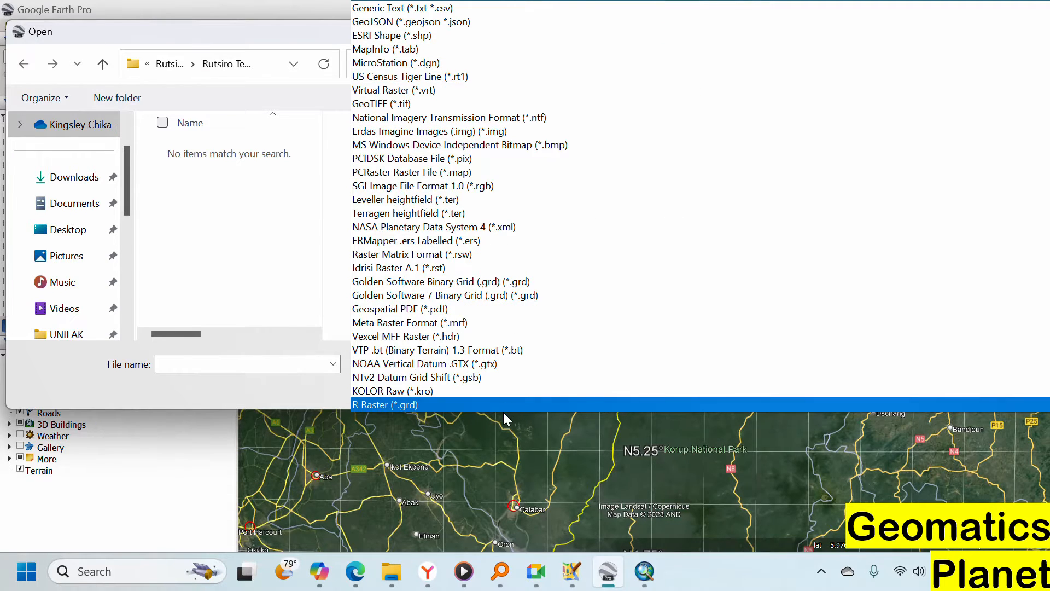
Return to the Sterling Training folder in File Explorer and single out ebonyi.prj and ebonyi.dbf among the shapefile components
{"action": "left_click", "coordinate": [644, 571]}
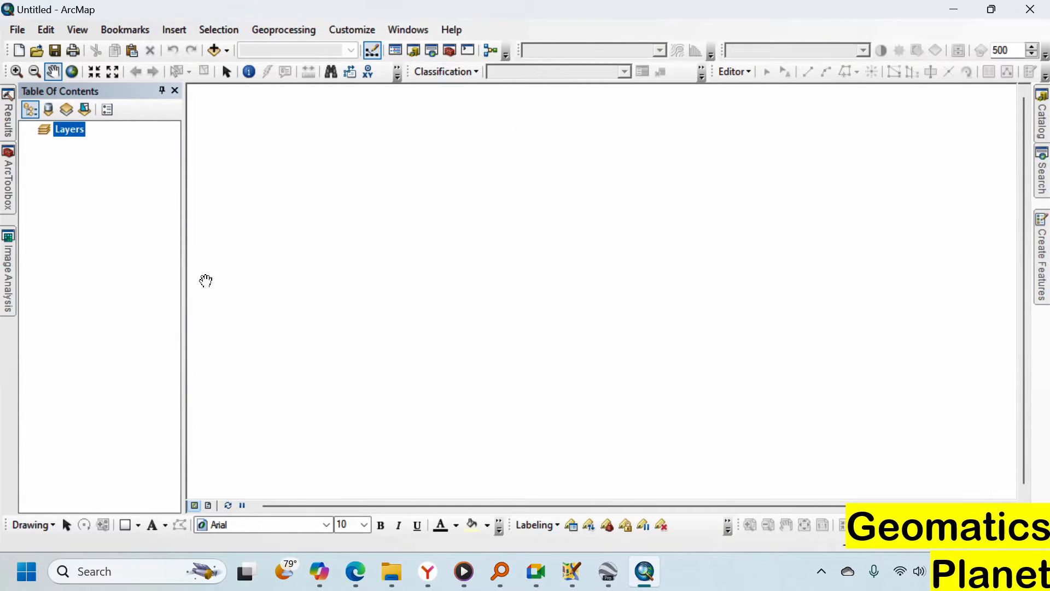
{"action": "mouse_move", "coordinate": [392, 568]}
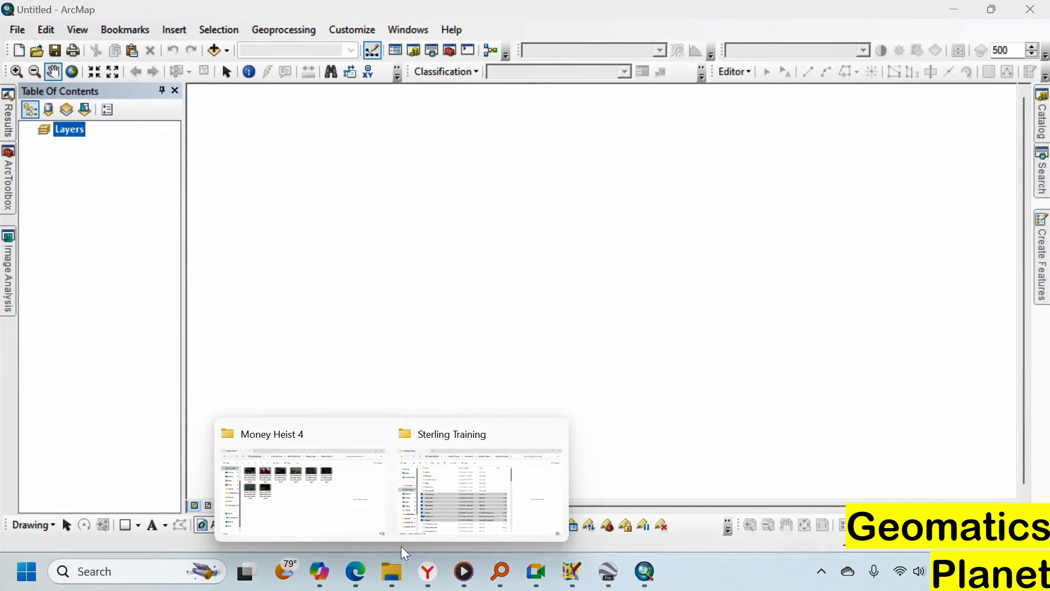
{"action": "left_click", "coordinate": [458, 506]}
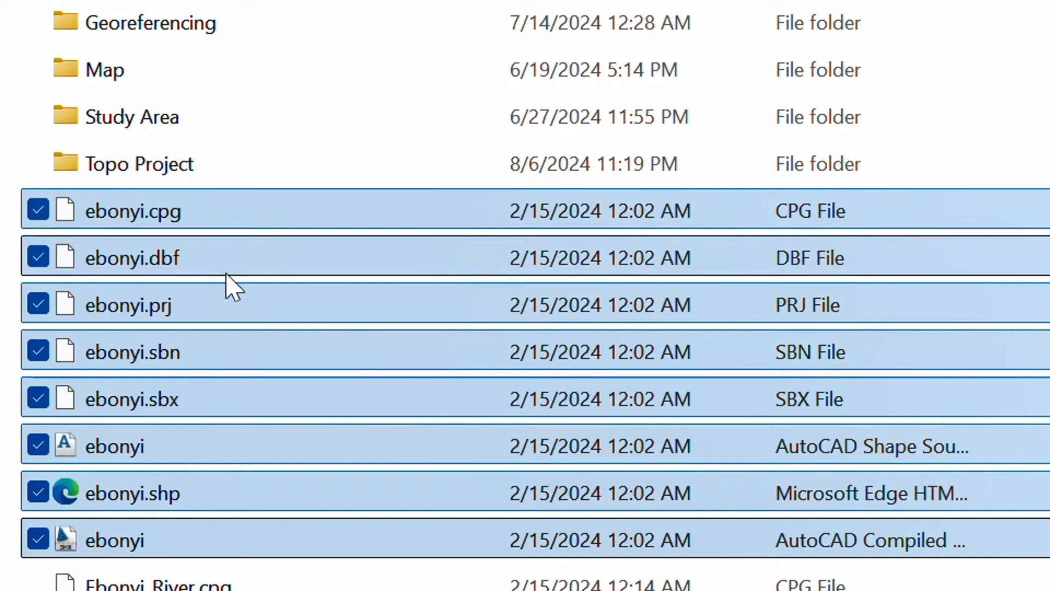
{"action": "left_click", "coordinate": [249, 314]}
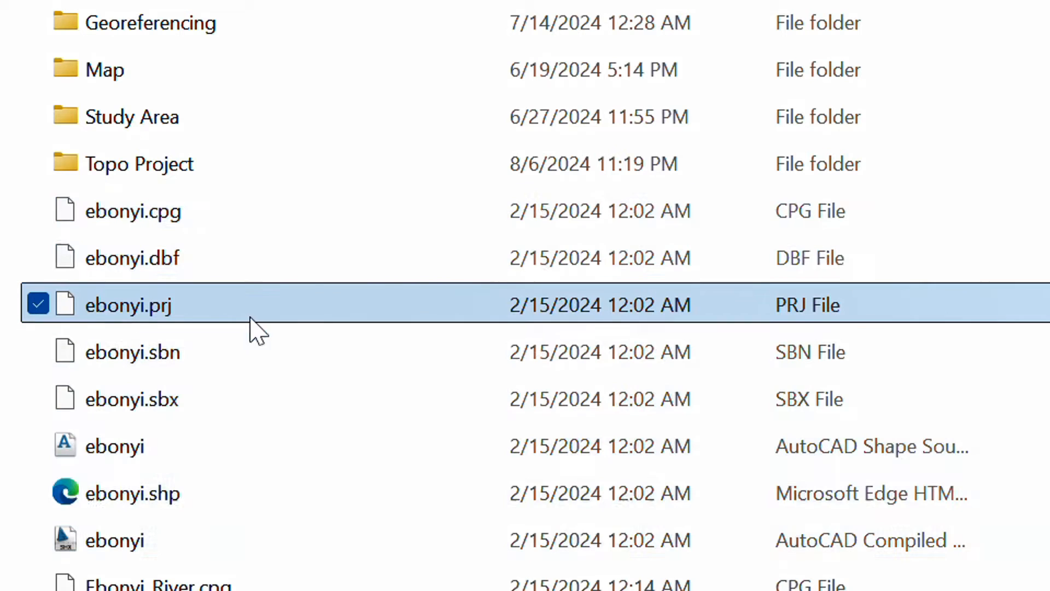
{"action": "left_click", "coordinate": [237, 261]}
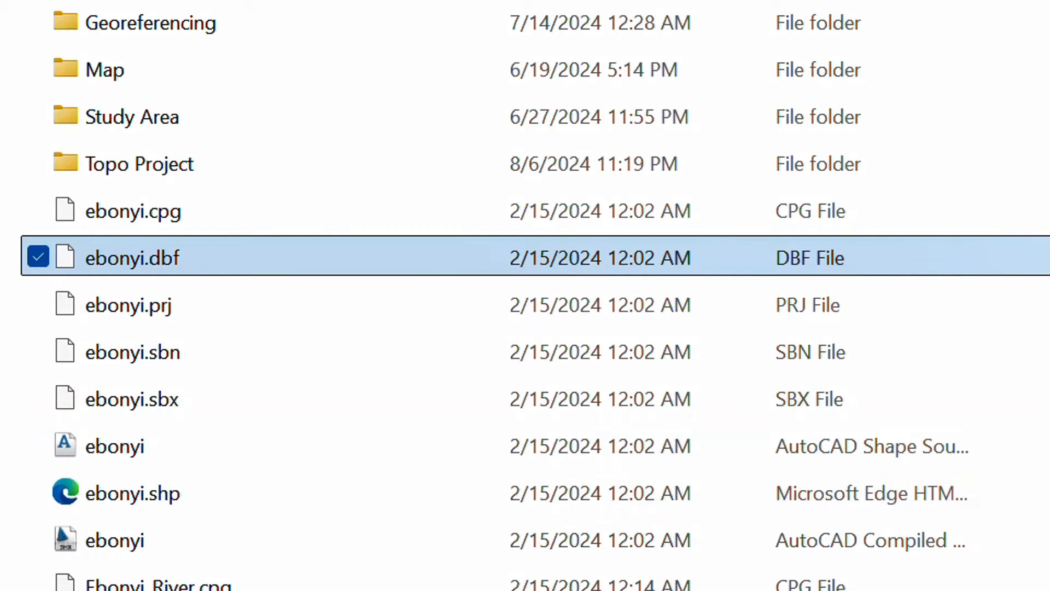
Go back to the parent KingVik Planet folder, create a folder named with the person's first name followed by "File", and open it
{"action": "key", "text": "alt+Left"}
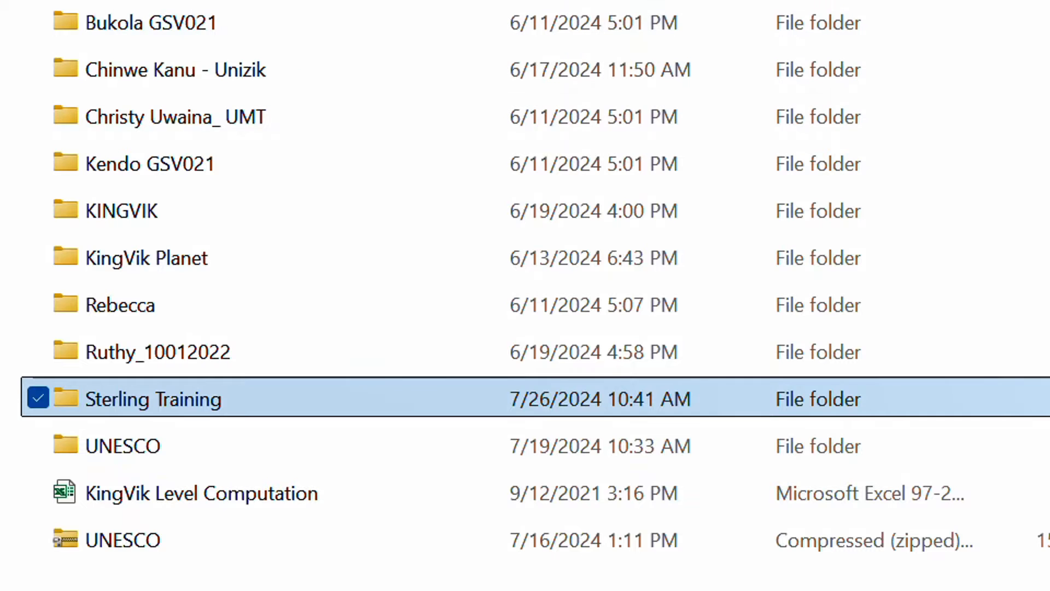
{"action": "left_click", "coordinate": [0, 0]}
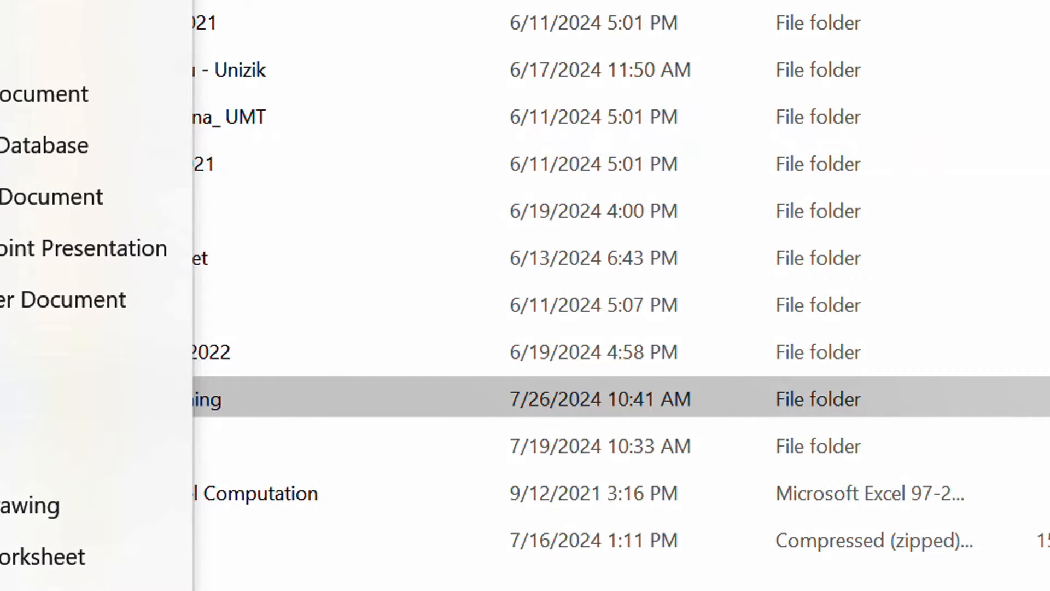
{"action": "left_click", "coordinate": [0, 0]}
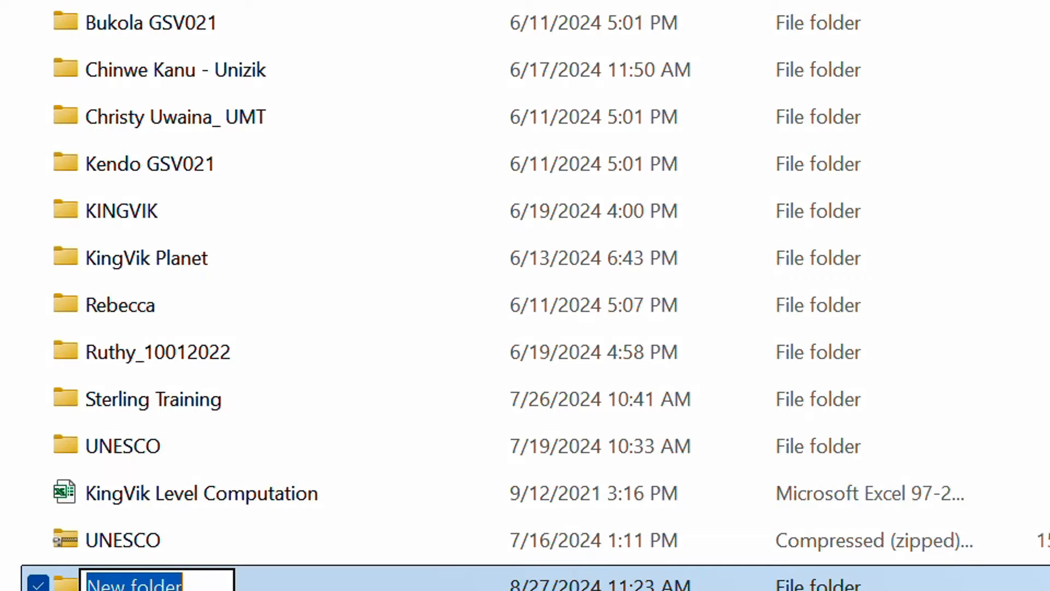
{"action": "type", "text": "Mutiat File"}
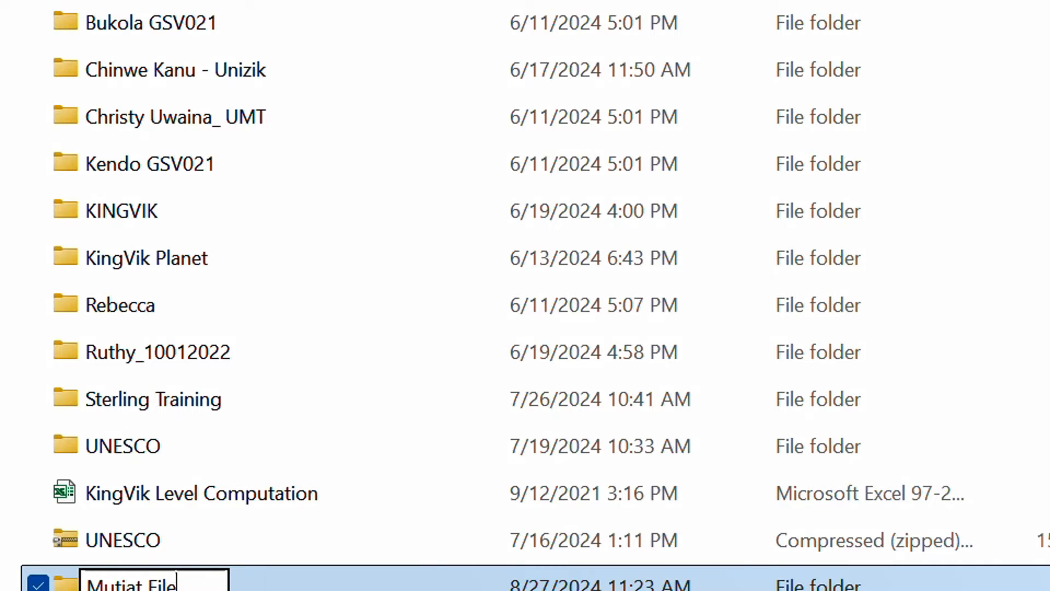
{"action": "key", "text": "Return"}
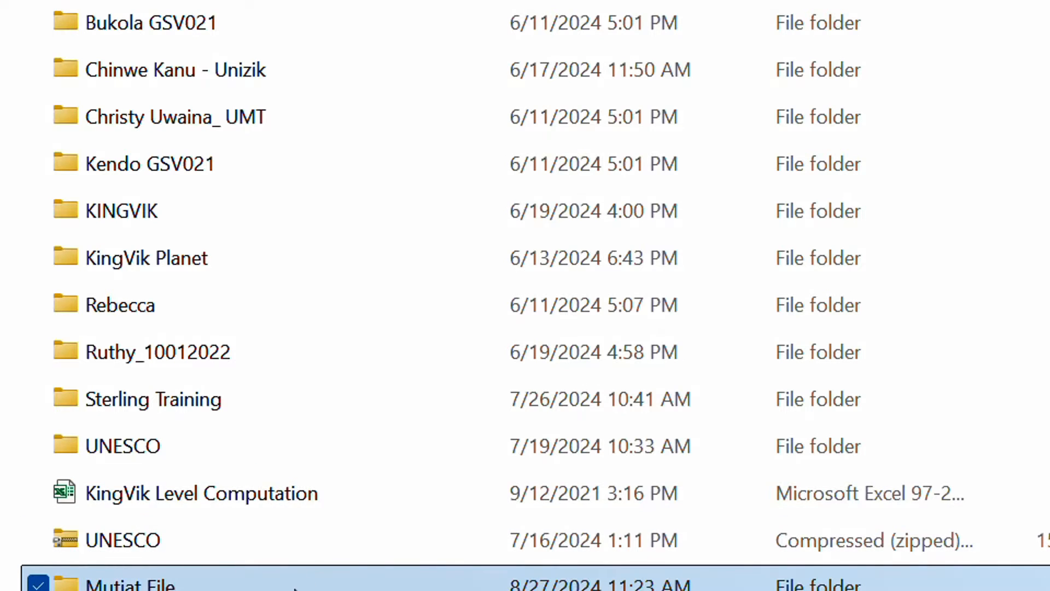
{"action": "double_click", "coordinate": [296, 586]}
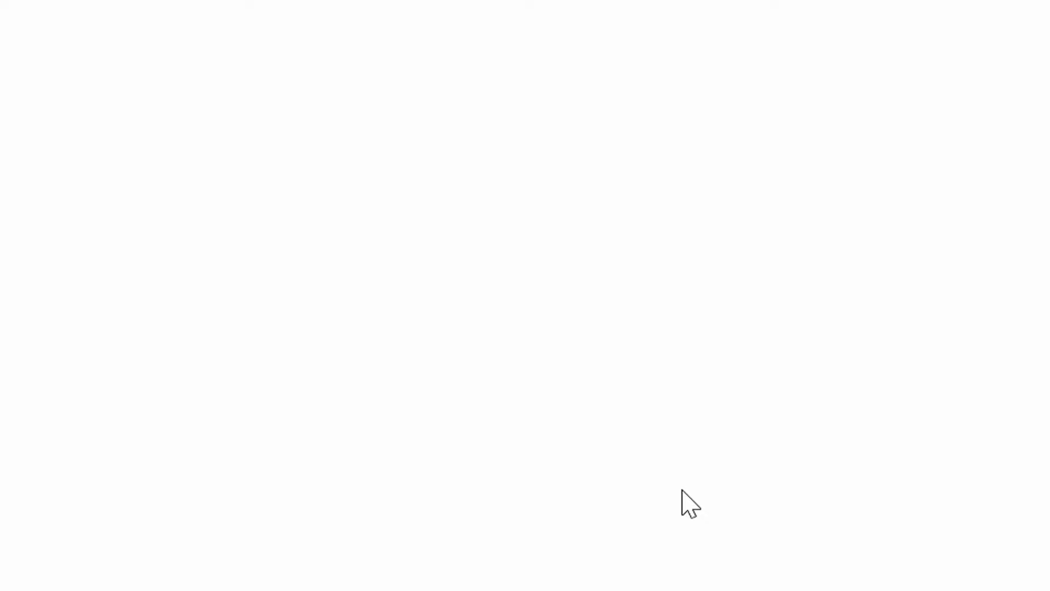
Open a new File Explorer window and go to Documents\KingVik Planet\Geomatics
{"action": "key", "text": "super+r"}
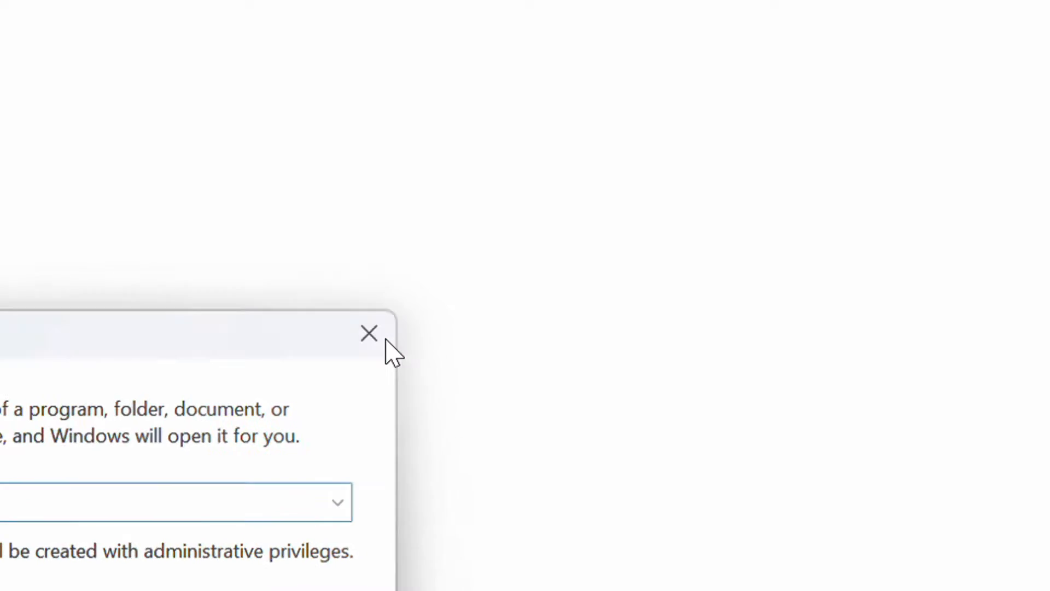
{"action": "left_click", "coordinate": [389, 340]}
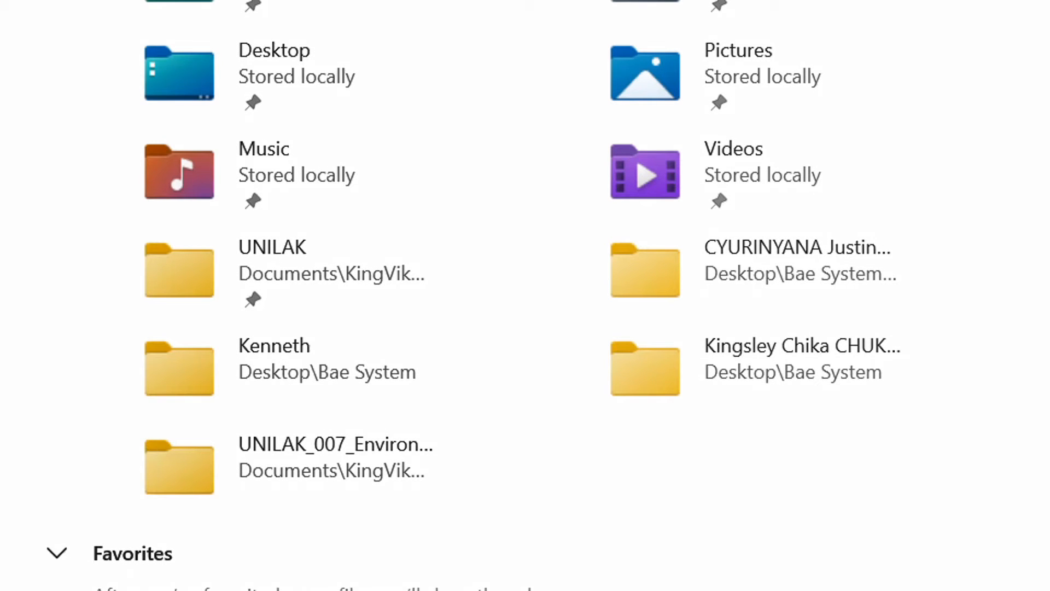
{"action": "left_click", "coordinate": [1, 339]}
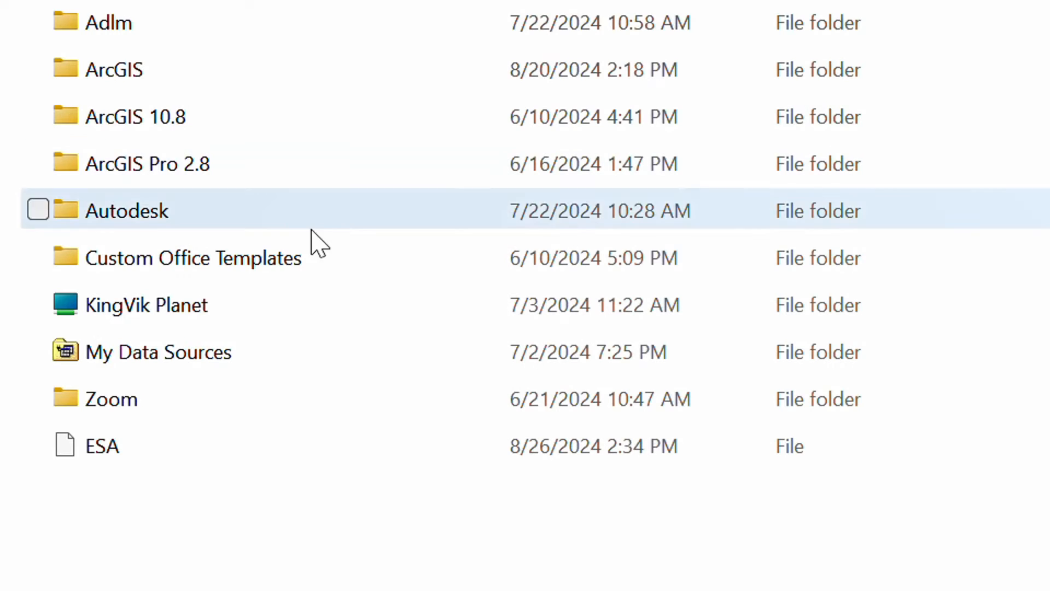
{"action": "double_click", "coordinate": [276, 298]}
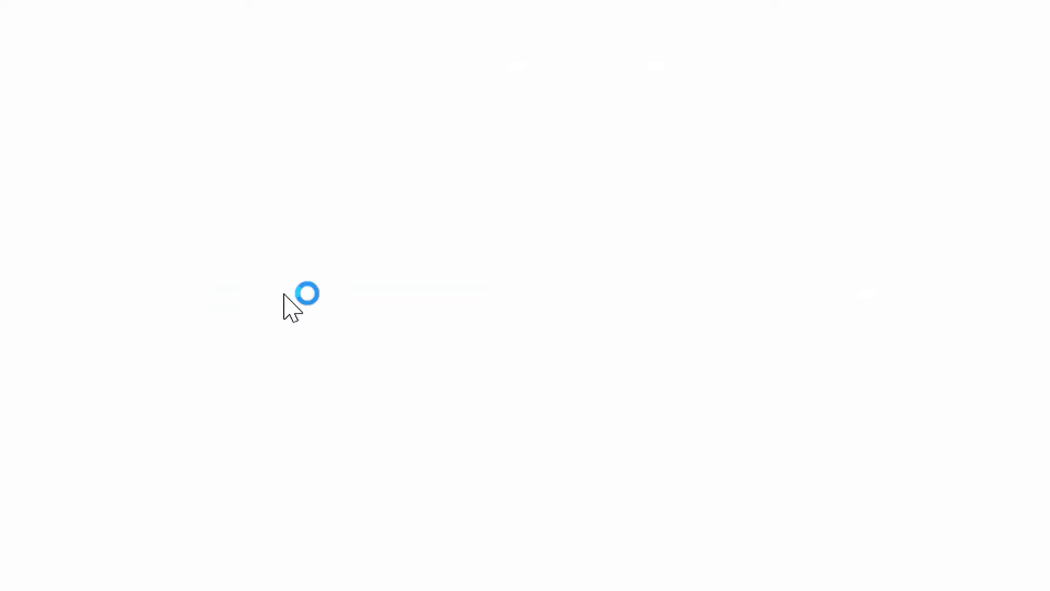
{"action": "left_click", "coordinate": [229, 79]}
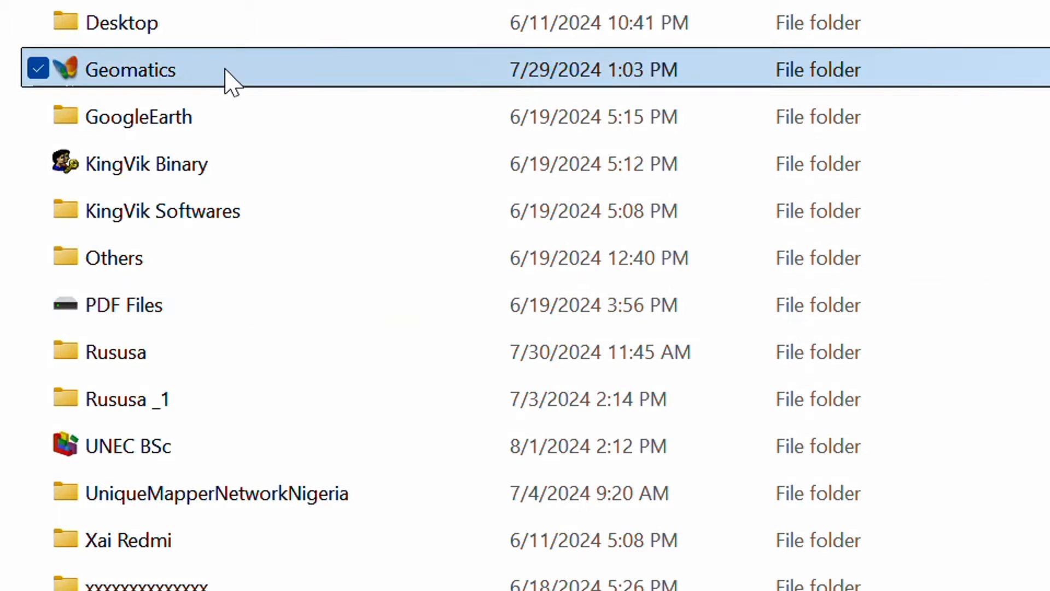
{"action": "left_click", "coordinate": [335, 293]}
Open the 028_Africa Surface Lithology project folder inside the surveyor's folder dated 8/20/2024
{"action": "scroll", "coordinate": [382, 438], "scroll_direction": "down", "scroll_amount": 10}
{"action": "scroll", "coordinate": [387, 328], "scroll_direction": "up", "scroll_amount": 2}
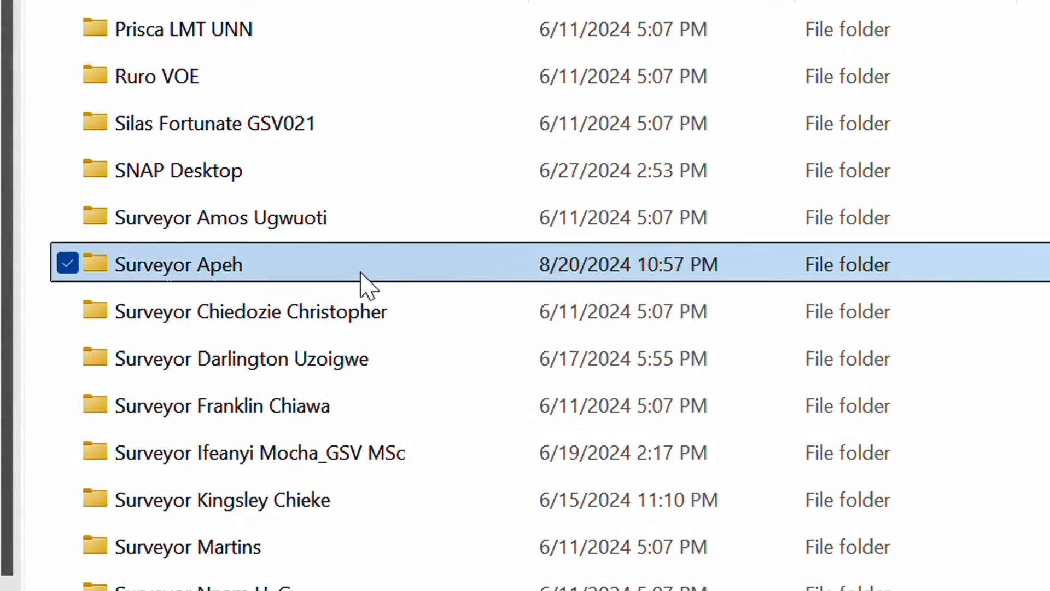
{"action": "double_click", "coordinate": [364, 265]}
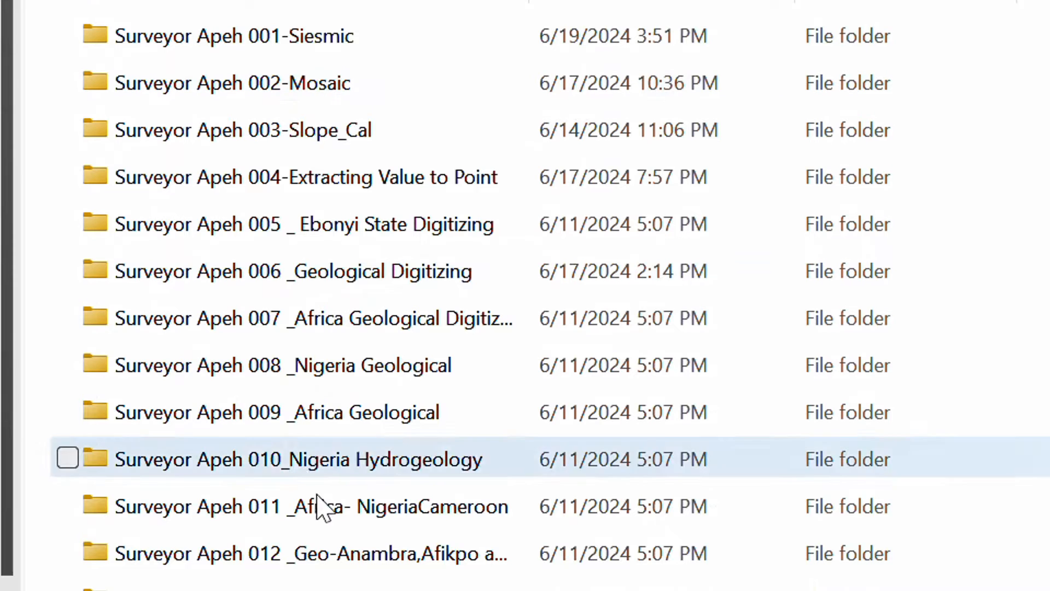
{"action": "scroll", "coordinate": [372, 547], "scroll_direction": "down", "scroll_amount": 6}
{"action": "scroll", "coordinate": [383, 588], "scroll_direction": "down", "scroll_amount": 1}
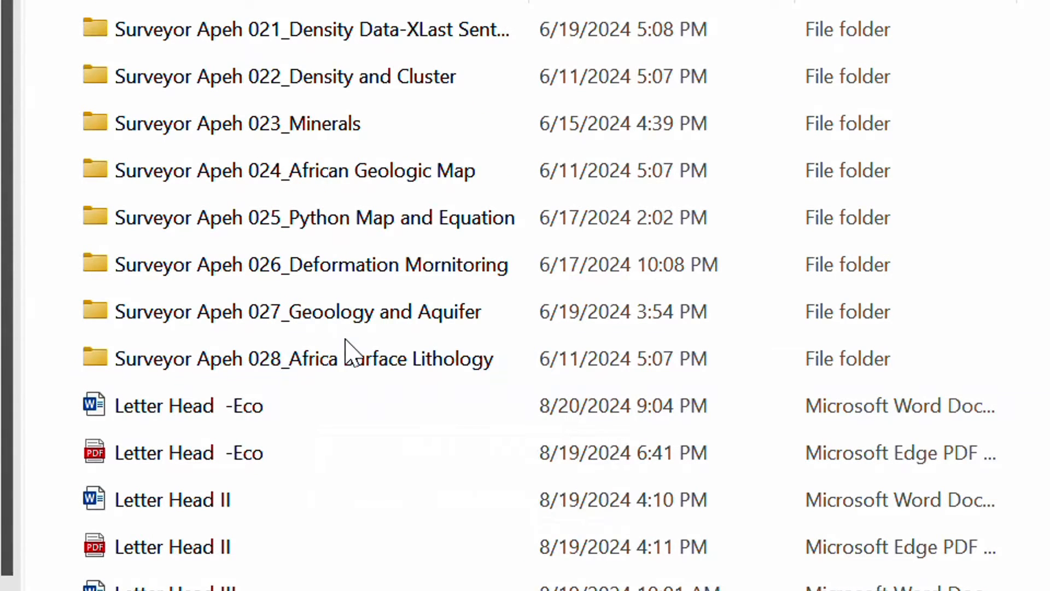
{"action": "double_click", "coordinate": [345, 358]}
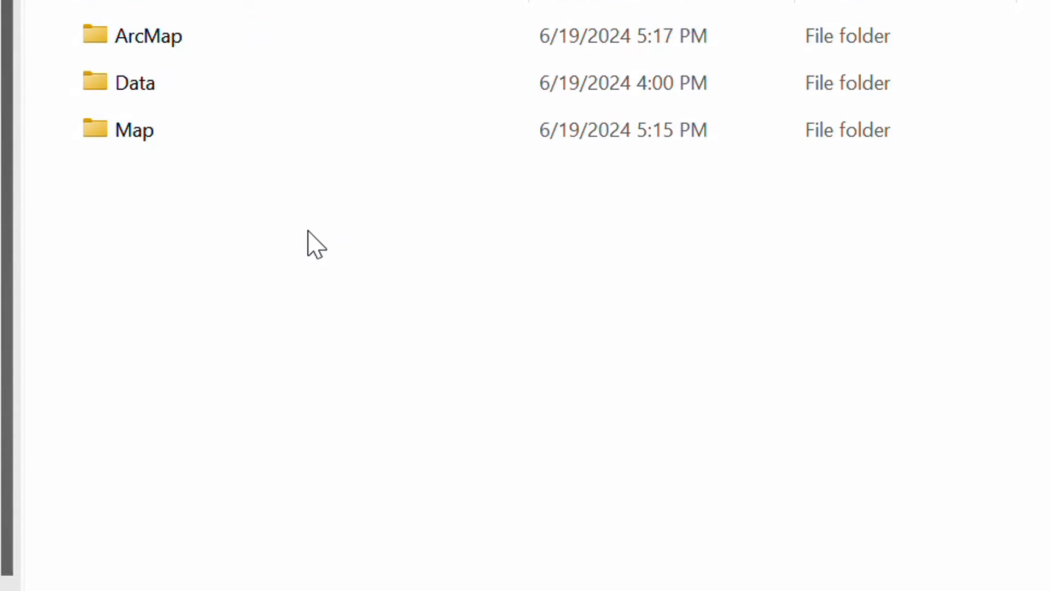
Look through the shapefile, grid and raster files in the project's ArcMap folder and return to the project folder
{"action": "double_click", "coordinate": [206, 35]}
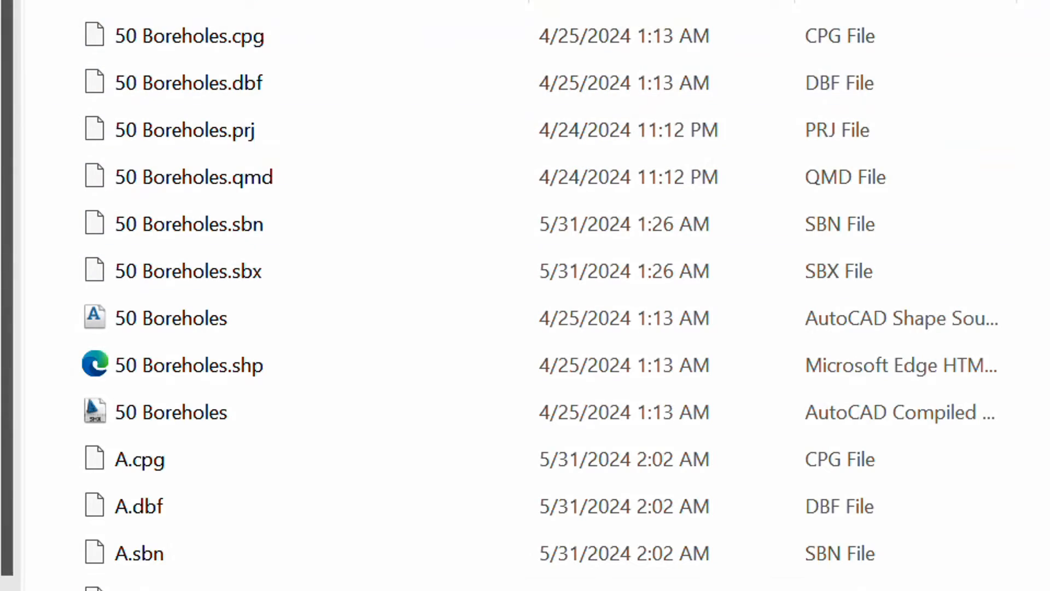
{"action": "scroll", "coordinate": [485, 434], "scroll_direction": "down", "scroll_amount": 7}
{"action": "scroll", "coordinate": [481, 366], "scroll_direction": "down", "scroll_amount": 20}
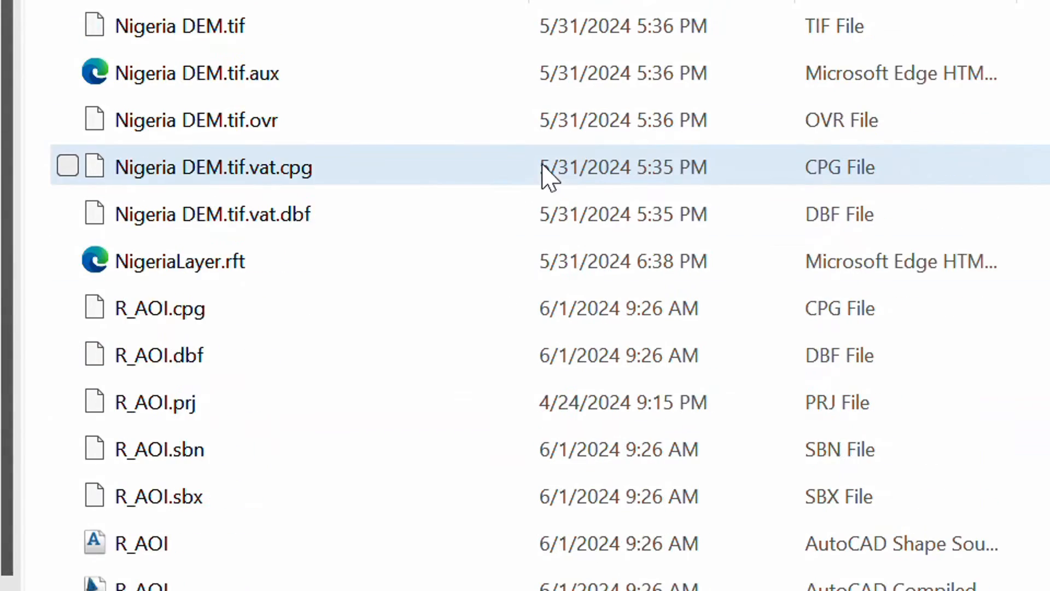
{"action": "scroll", "coordinate": [517, 257], "scroll_direction": "up", "scroll_amount": 20}
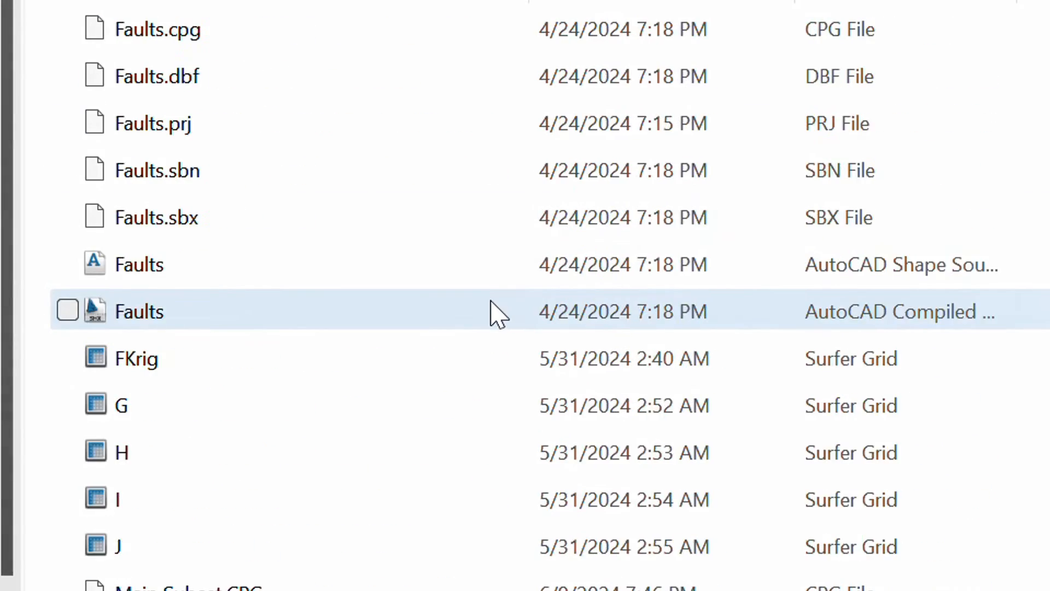
{"action": "key", "text": "alt+Up"}
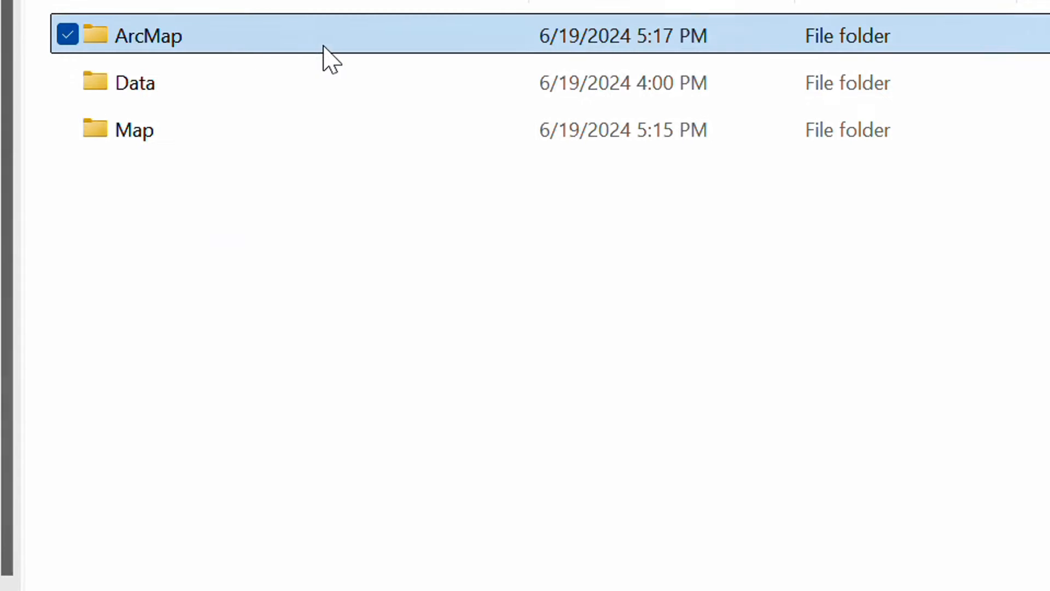
Look through the source datasets in the project's Data folder and return to the project folder
{"action": "left_click", "coordinate": [227, 89]}
{"action": "double_click", "coordinate": [246, 76]}
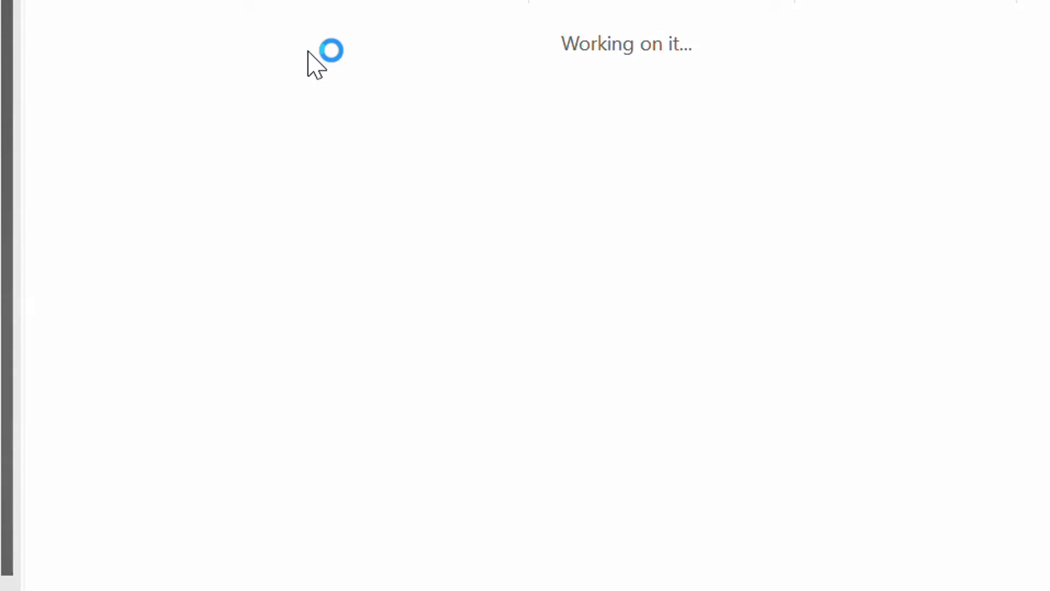
{"action": "scroll", "coordinate": [416, 230], "scroll_direction": "down", "scroll_amount": 5}
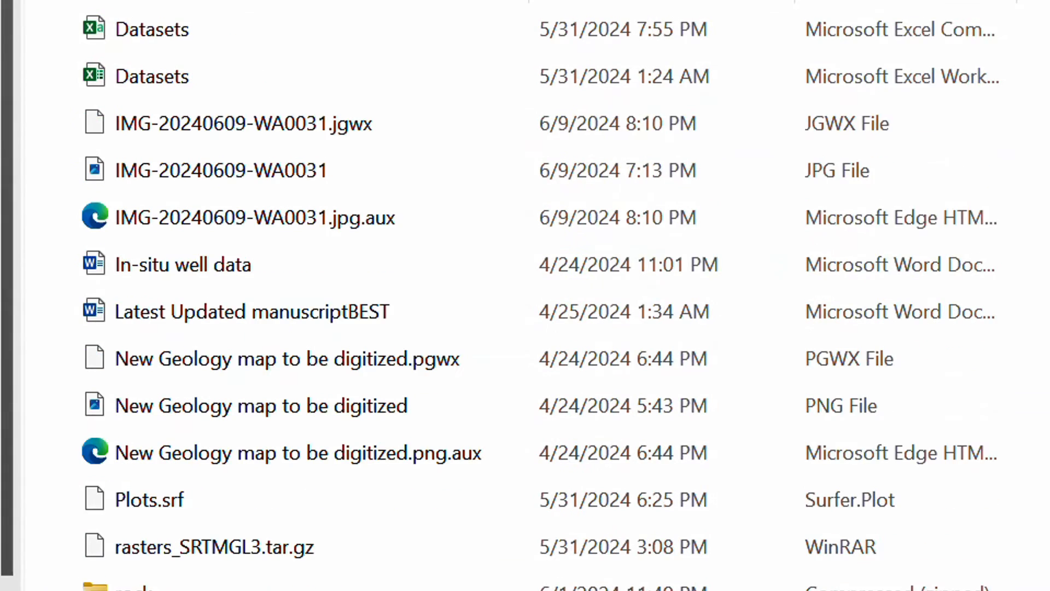
{"action": "scroll", "coordinate": [368, 382], "scroll_direction": "up", "scroll_amount": 5}
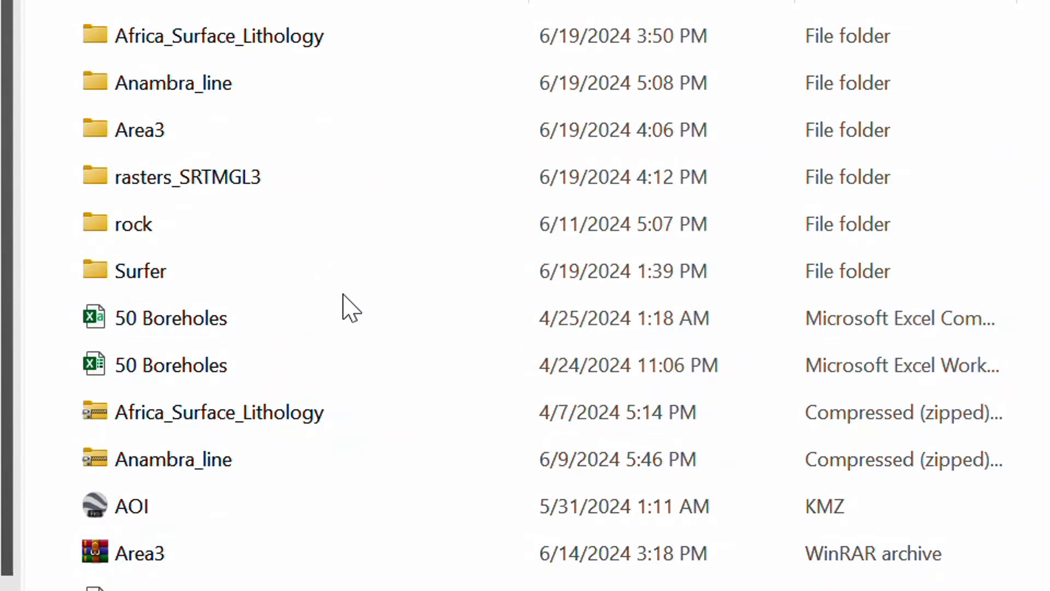
{"action": "key", "text": "alt+Up"}
Look through the exported maps in the project's Map folder, singling out the African Surface Lithoogy image, and return to the project folder
{"action": "left_click", "coordinate": [195, 137]}
{"action": "double_click", "coordinate": [195, 138]}
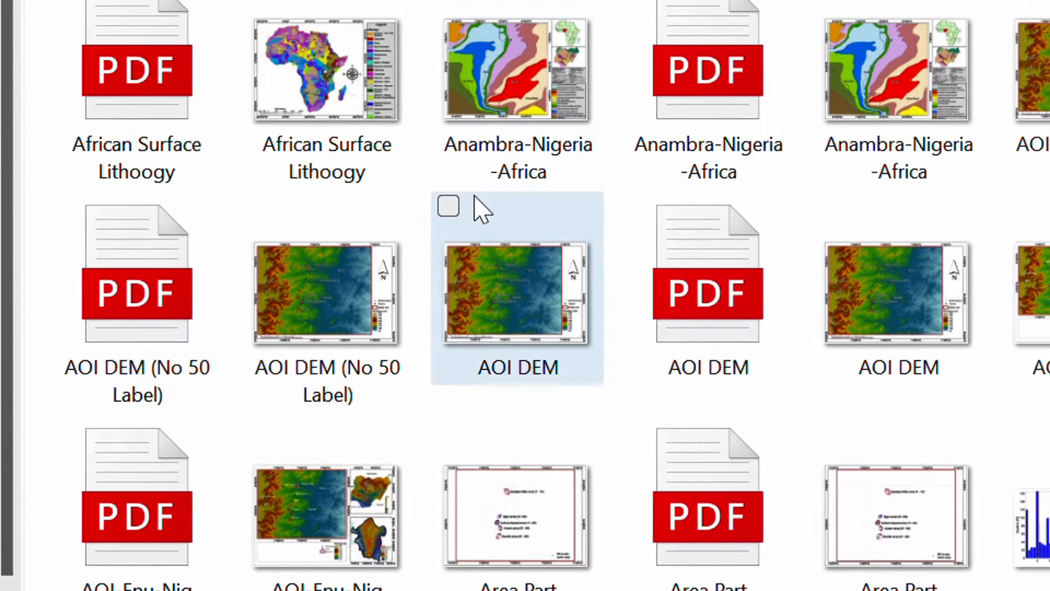
{"action": "left_click", "coordinate": [324, 98]}
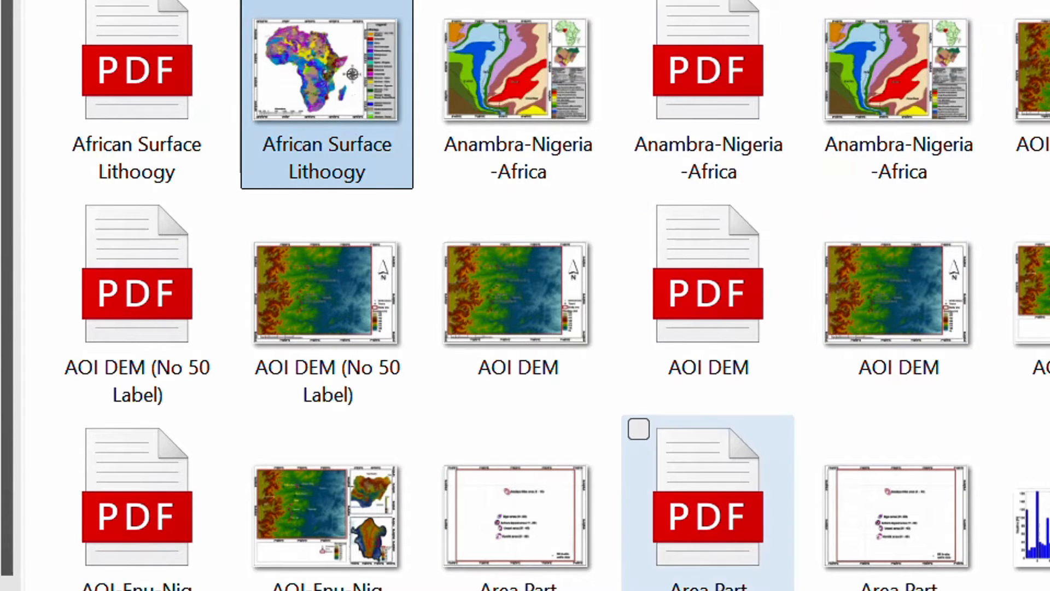
{"action": "scroll", "coordinate": [682, 422], "scroll_direction": "down", "scroll_amount": 8}
{"action": "scroll", "coordinate": [678, 418], "scroll_direction": "up", "scroll_amount": 8}
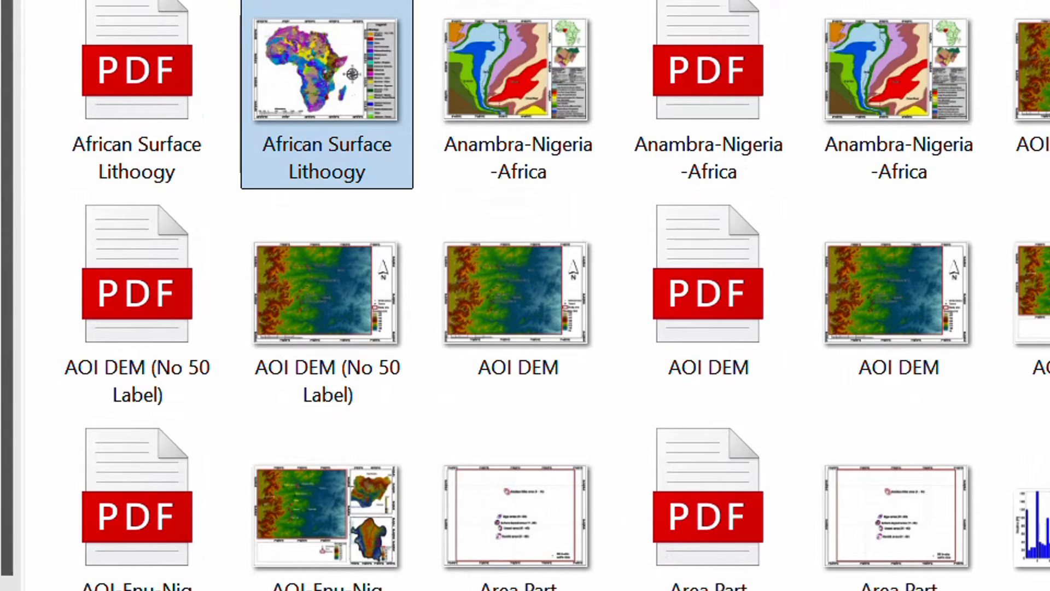
{"action": "key", "text": "alt+Left"}
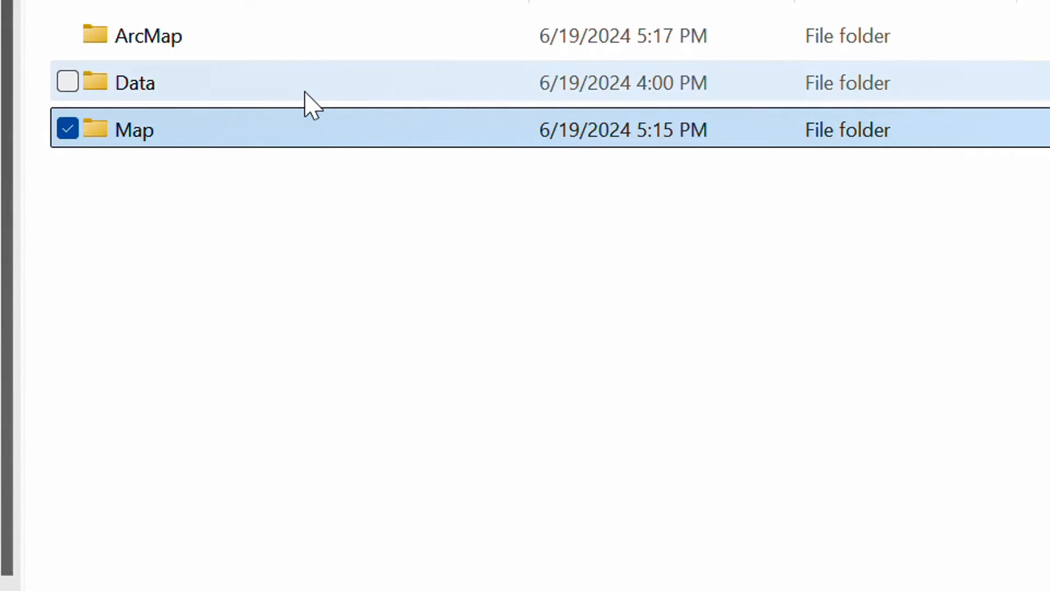
Single out the Data folder and reopen the project's ArcMap folder to view its shapefile components
{"action": "left_click", "coordinate": [302, 91]}
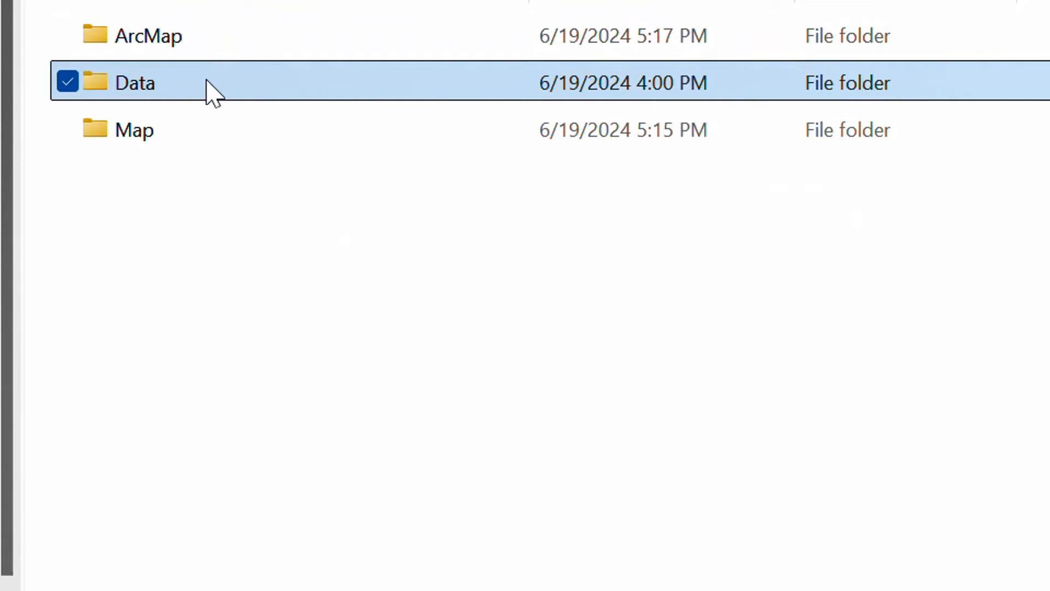
{"action": "left_click", "coordinate": [234, 39]}
{"action": "double_click", "coordinate": [234, 39]}
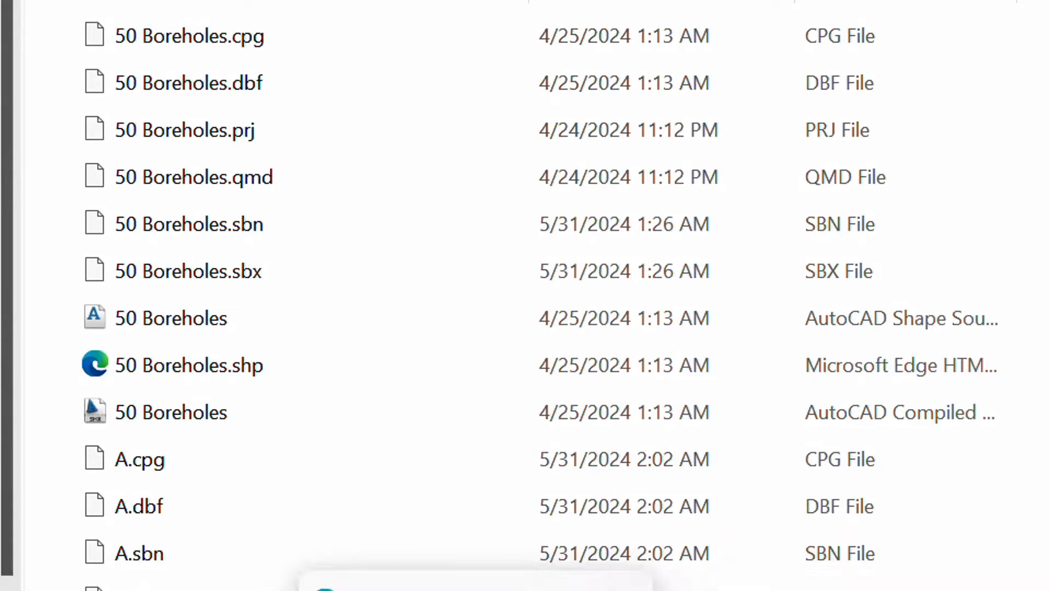
Switch back to the empty personal working folder, create a subfolder named ArcMap in it, and open that subfolder
{"action": "left_click", "coordinate": [493, 585]}
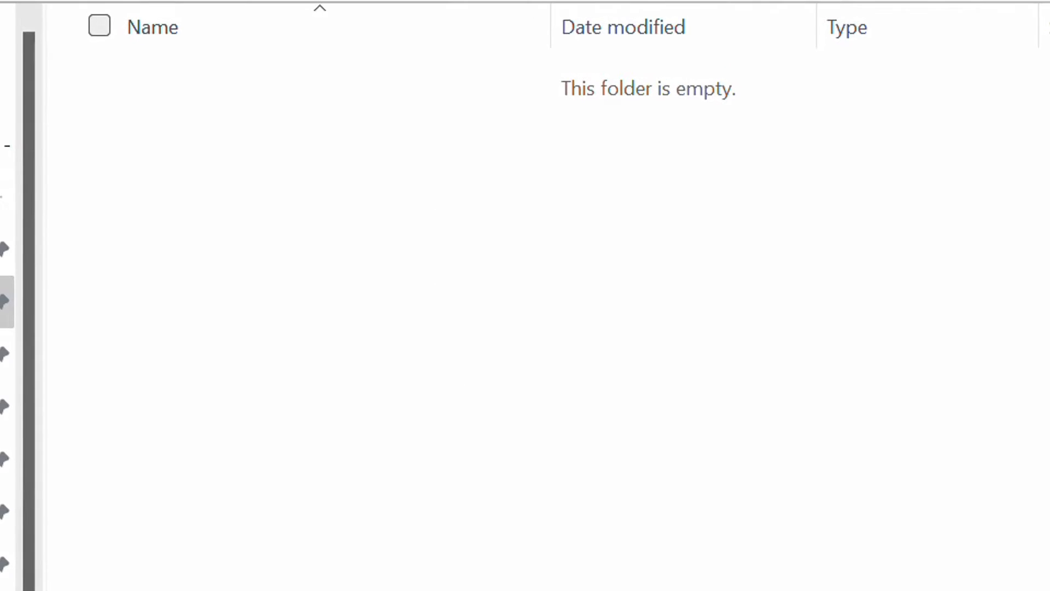
{"action": "left_click", "coordinate": [2, 1]}
{"action": "left_click", "coordinate": [75, 58]}
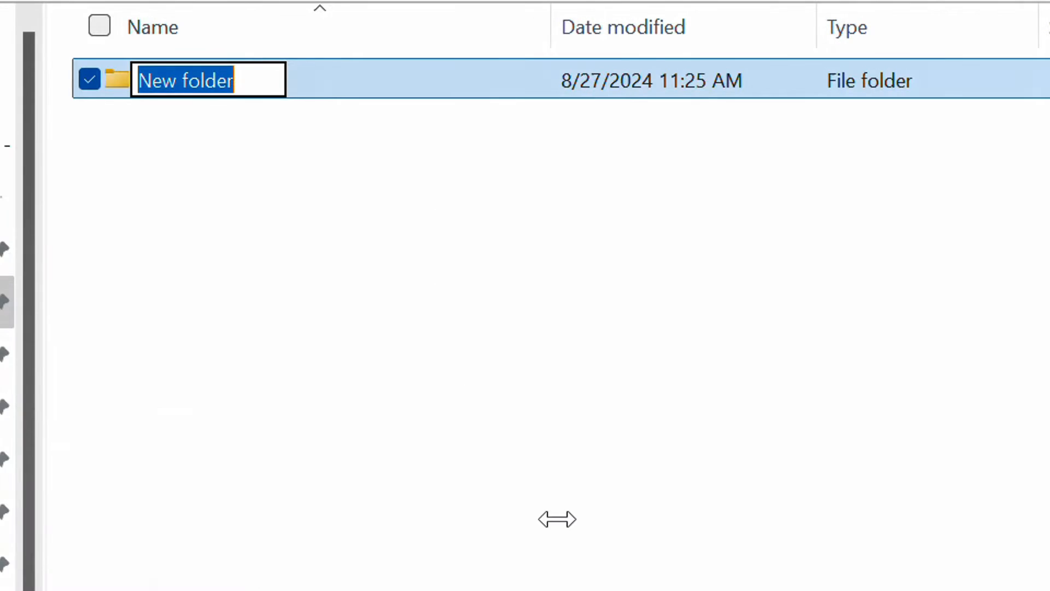
{"action": "type", "text": "Arc"}
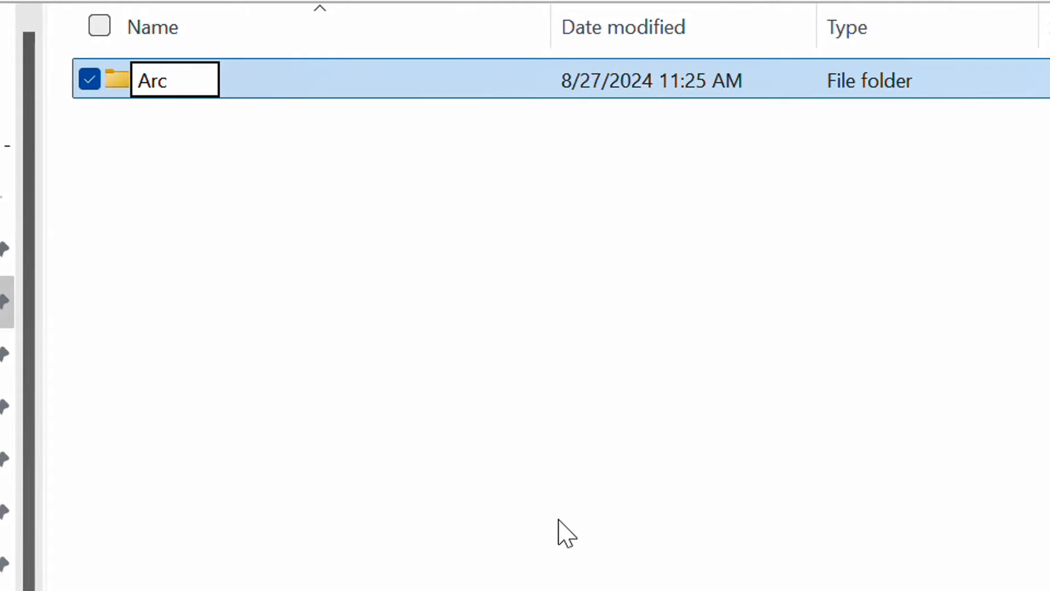
{"action": "type", "text": "Map"}
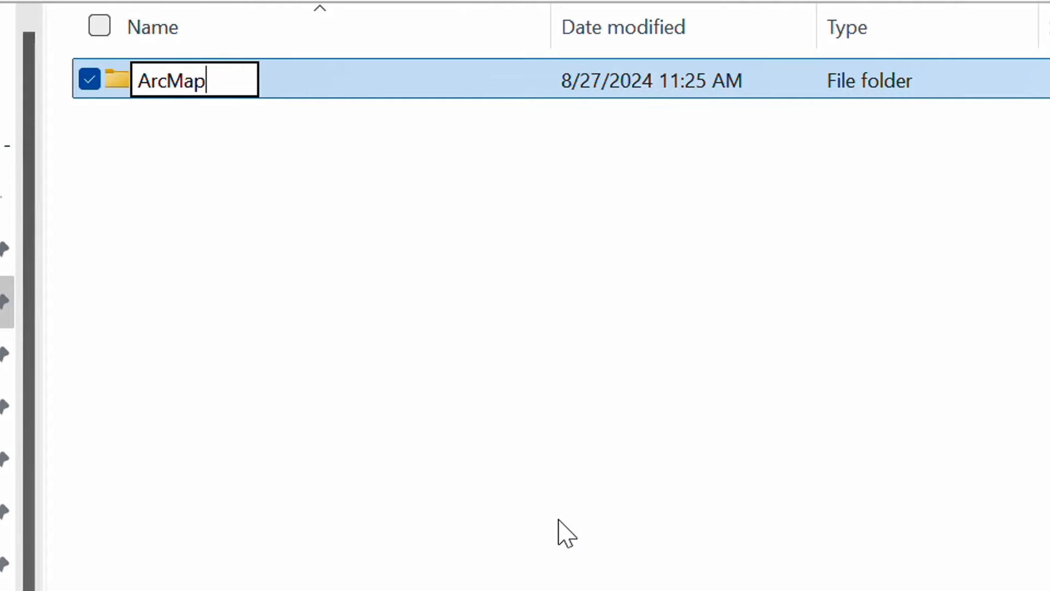
{"action": "left_click", "coordinate": [169, 122]}
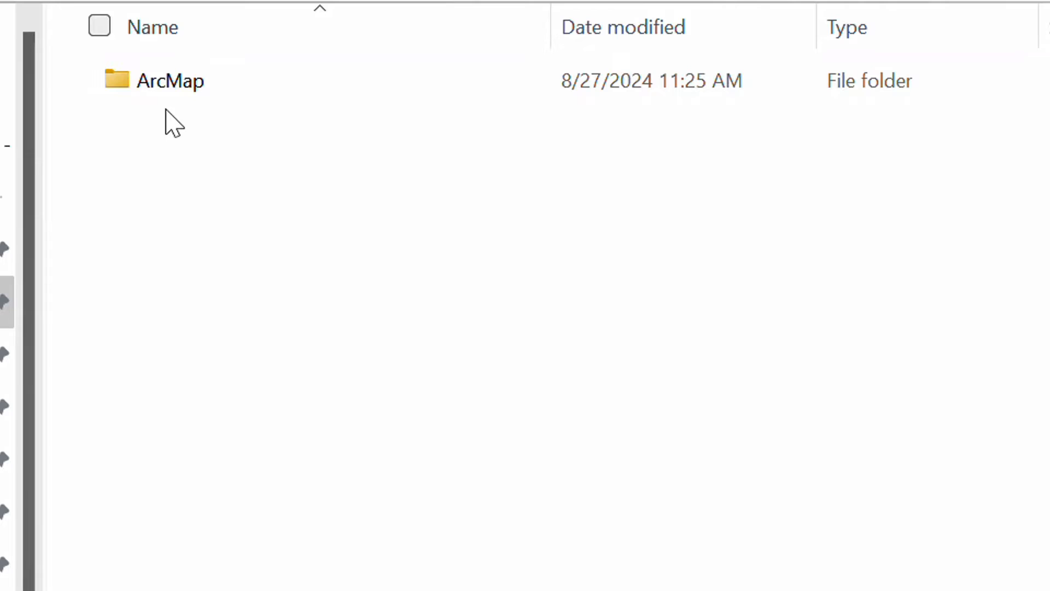
{"action": "double_click", "coordinate": [256, 94]}
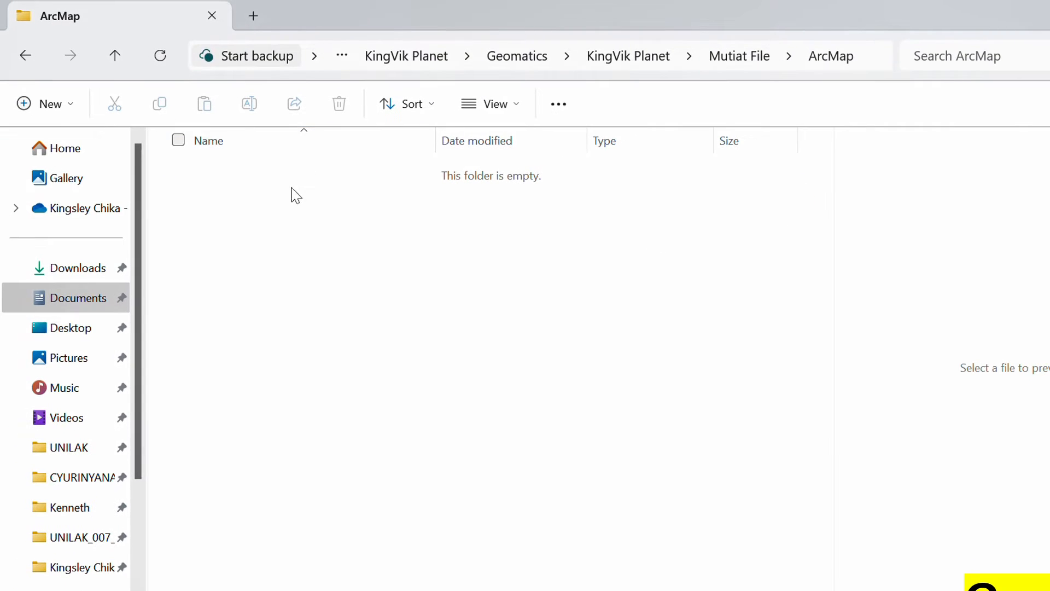
Copy the new ArcMap folder's path, switch to ArcMap, and set that folder as the save location for the untitled map document
{"action": "left_click", "coordinate": [872, 55]}
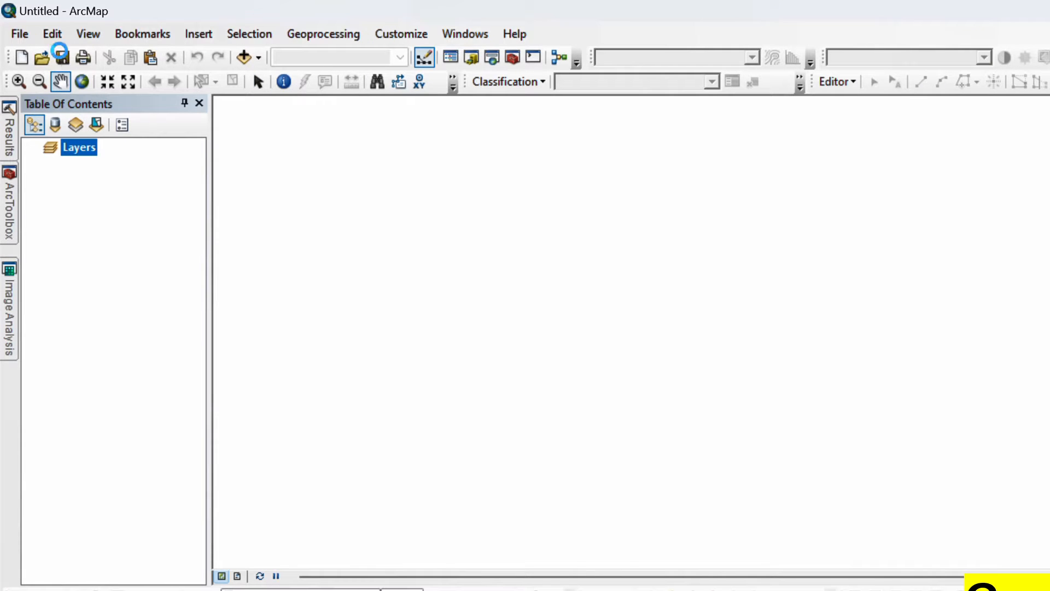
{"action": "key", "text": "ctrl+s"}
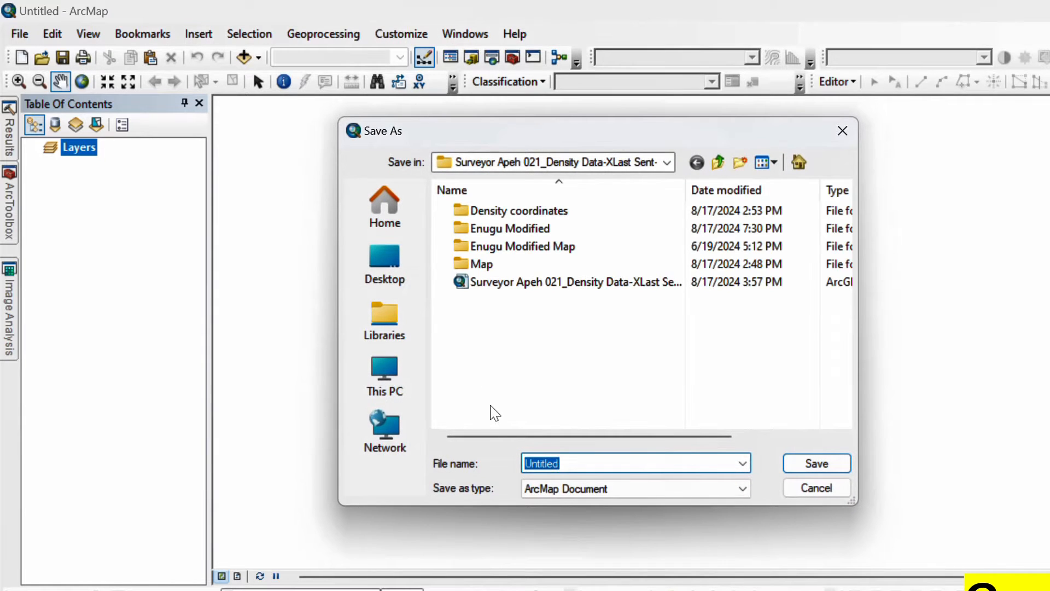
{"action": "key", "text": "ctrl+v"}
{"action": "key", "text": "Return"}
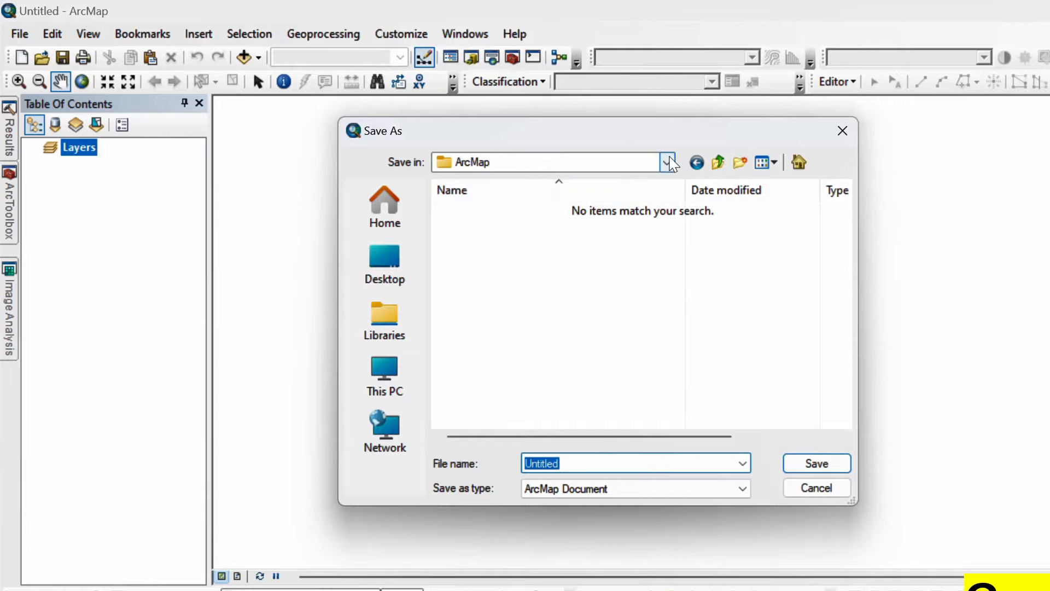
{"action": "left_click", "coordinate": [554, 163]}
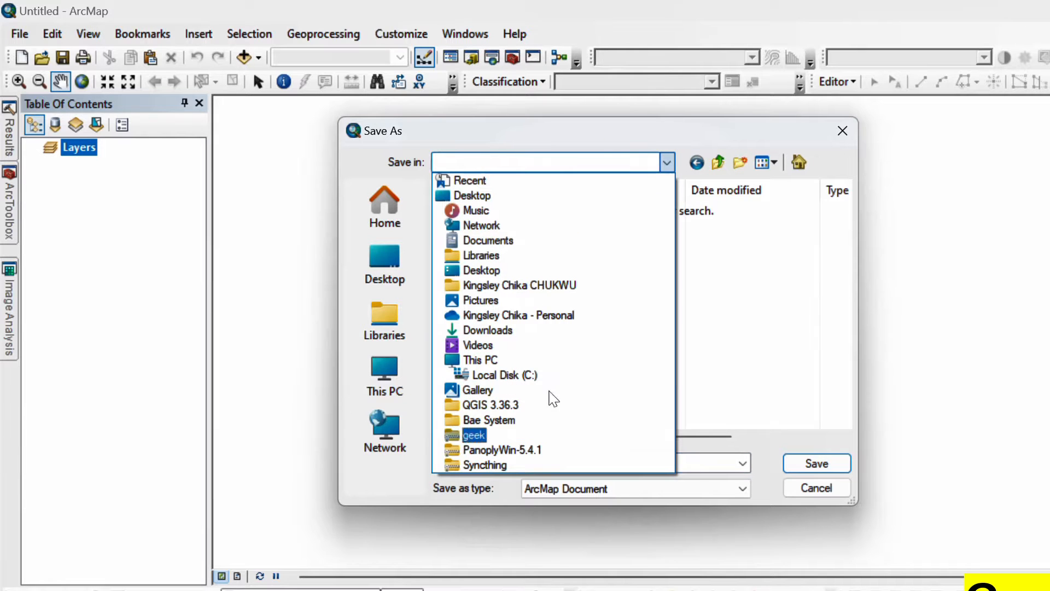
{"action": "left_click", "coordinate": [775, 308]}
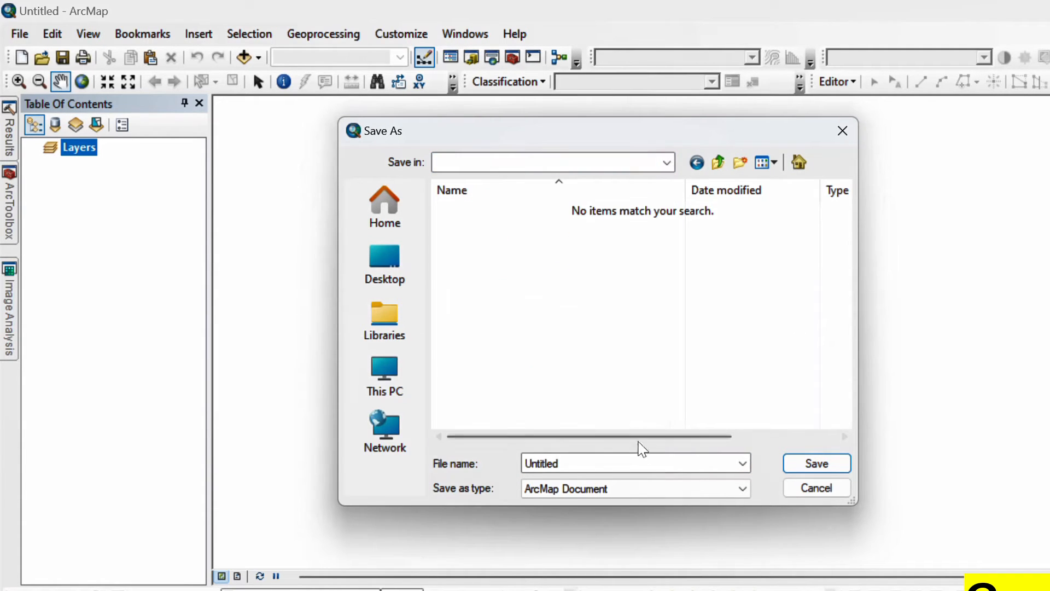
Save the map document as Nigeria UTM Zones
{"action": "double_click", "coordinate": [596, 465]}
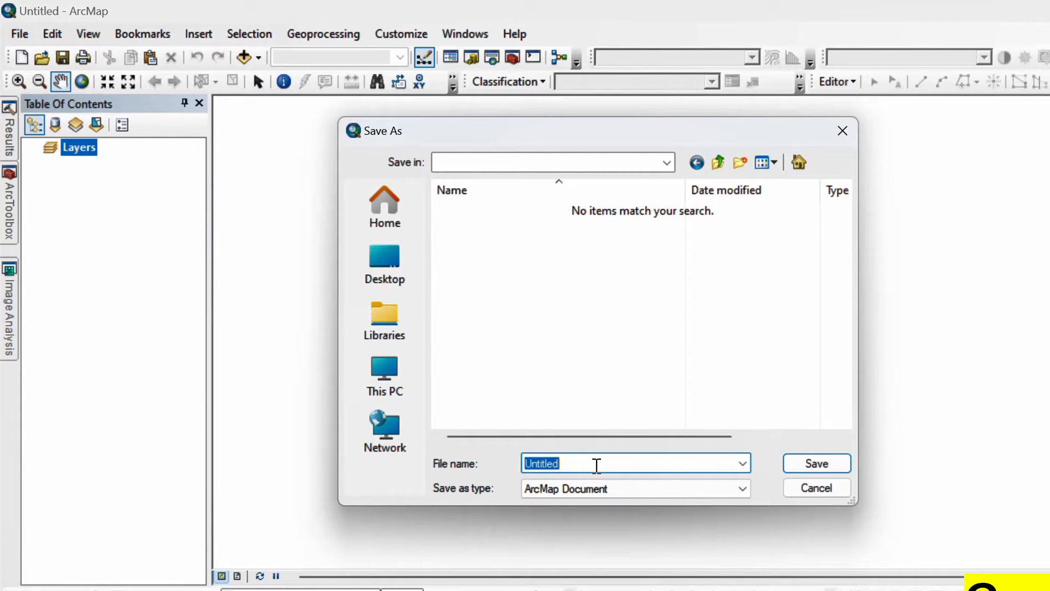
{"action": "type", "text": "Nigeria UTM Zones"}
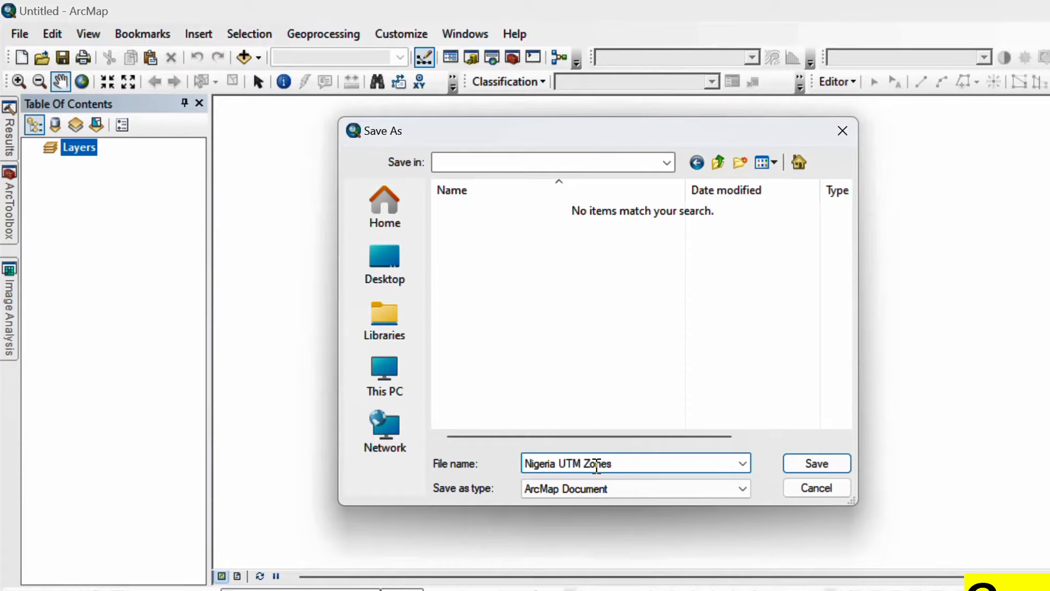
{"action": "key", "text": "Return"}
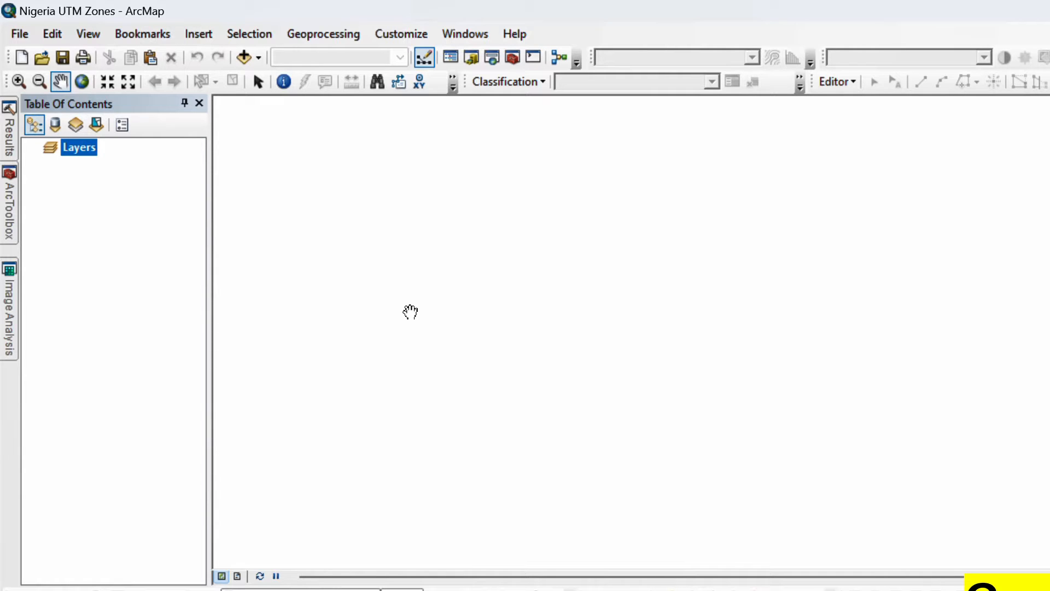
Open the Layers data frame's coordinate system settings and look at the regions under Geographic Coordinate Systems
{"action": "right_click", "coordinate": [94, 159]}
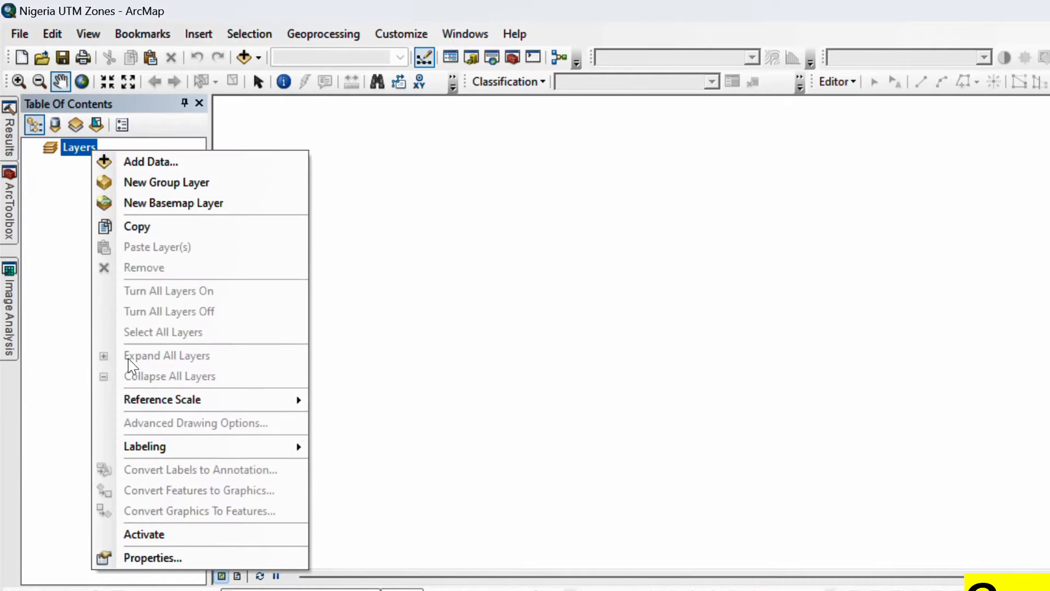
{"action": "left_click", "coordinate": [169, 559]}
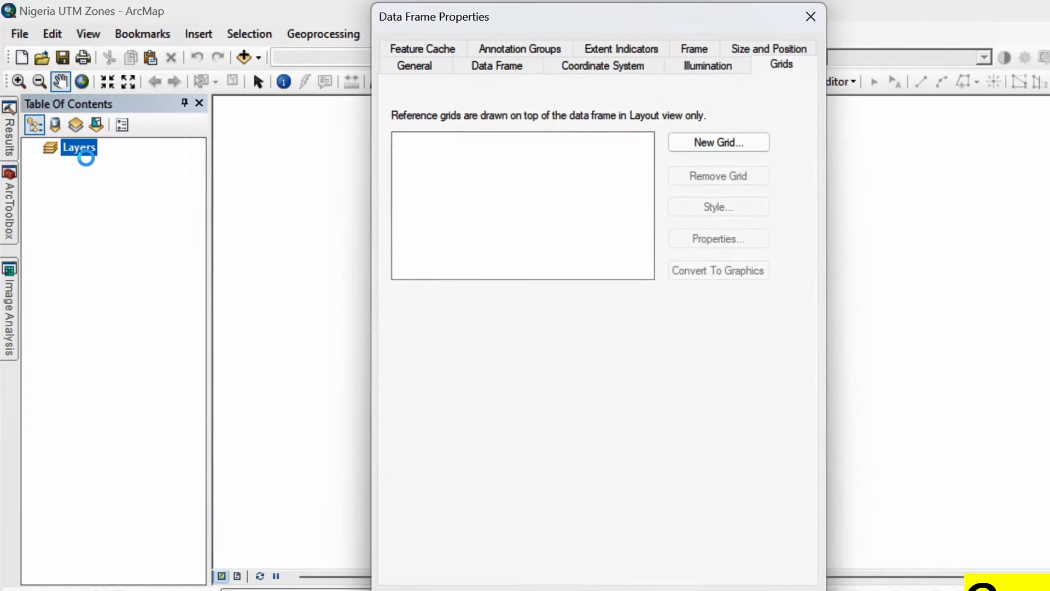
{"action": "left_click", "coordinate": [638, 65]}
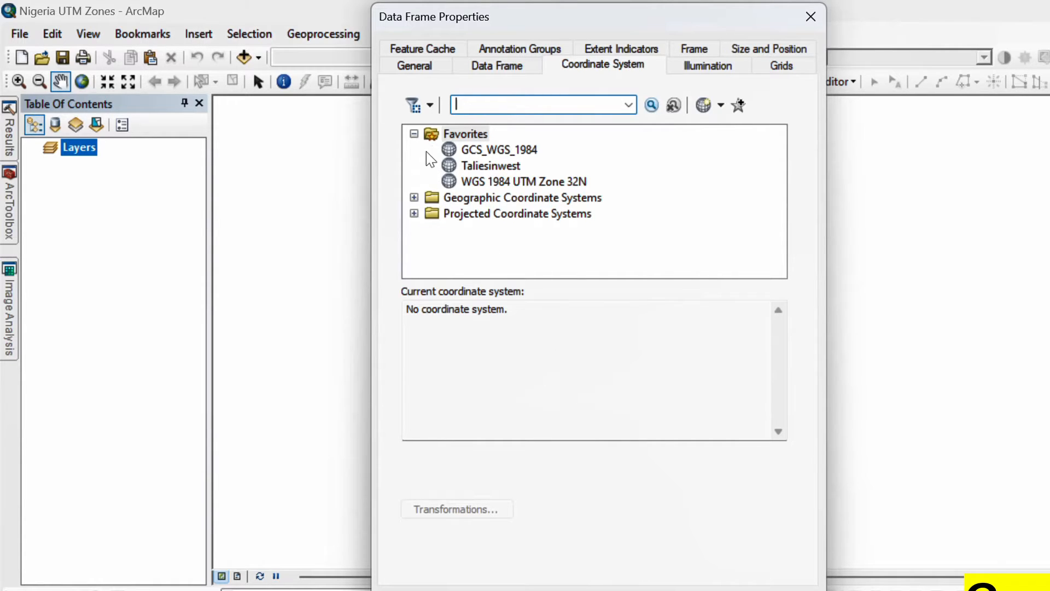
{"action": "left_click", "coordinate": [415, 197]}
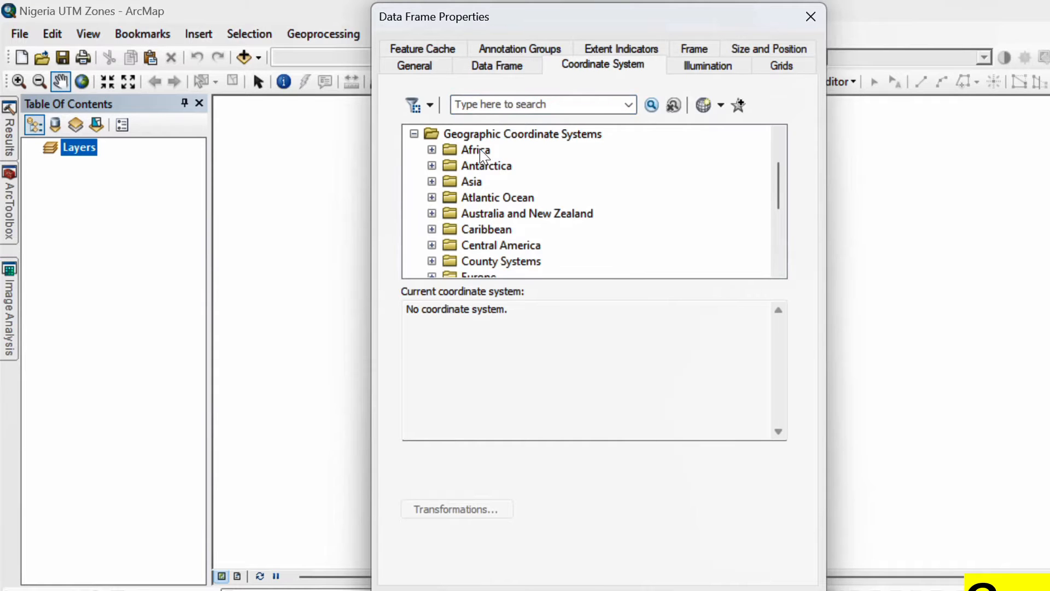
{"action": "left_click", "coordinate": [414, 134]}
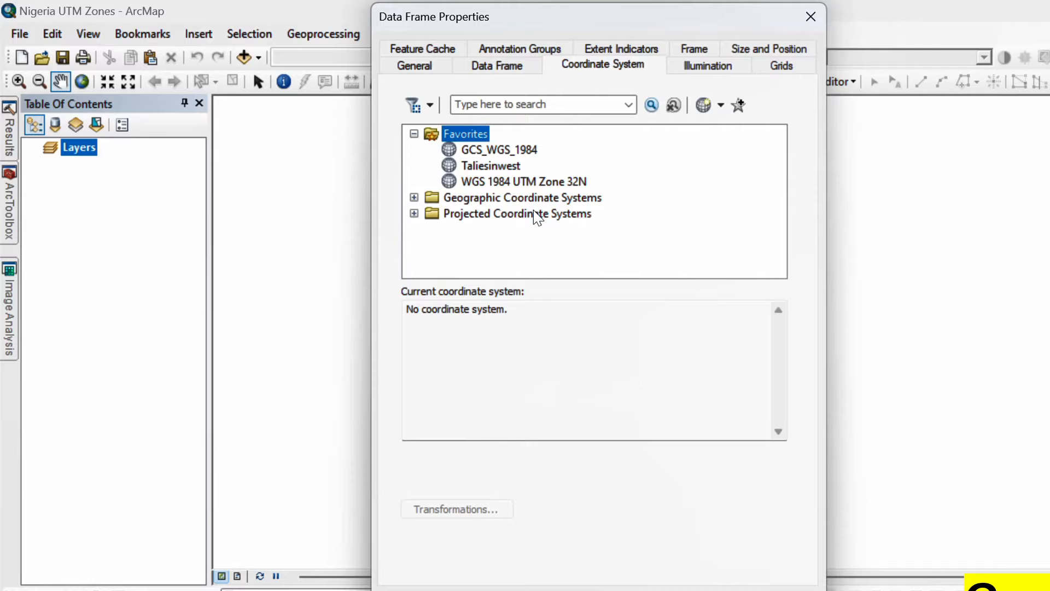
Point out the geographic and projected coordinate system categories and select GCS_WGS_1984 from the favorites for the data frame
{"action": "left_click", "coordinate": [545, 198]}
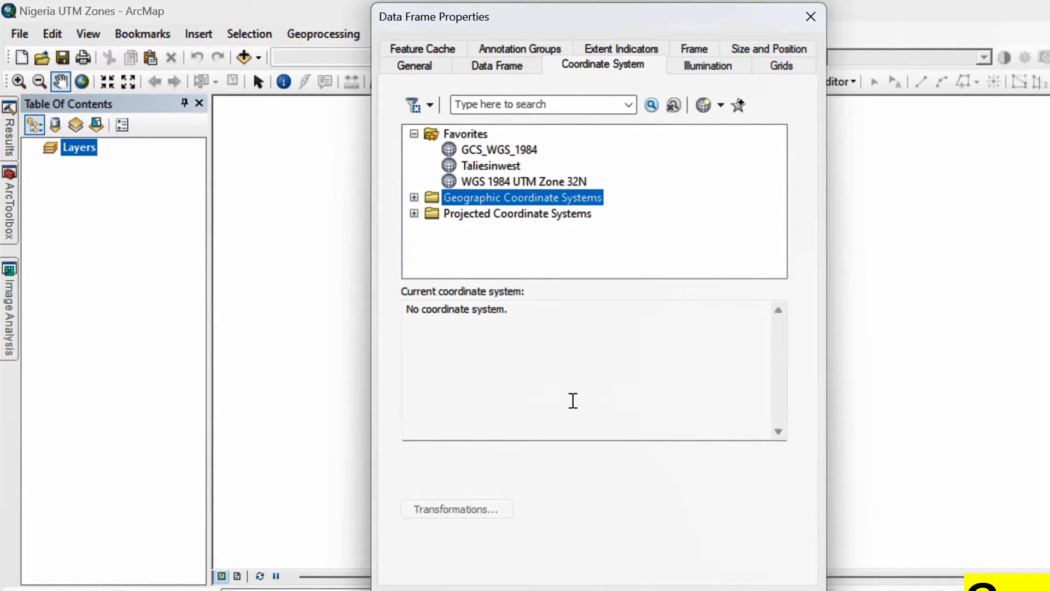
{"action": "left_click", "coordinate": [491, 214]}
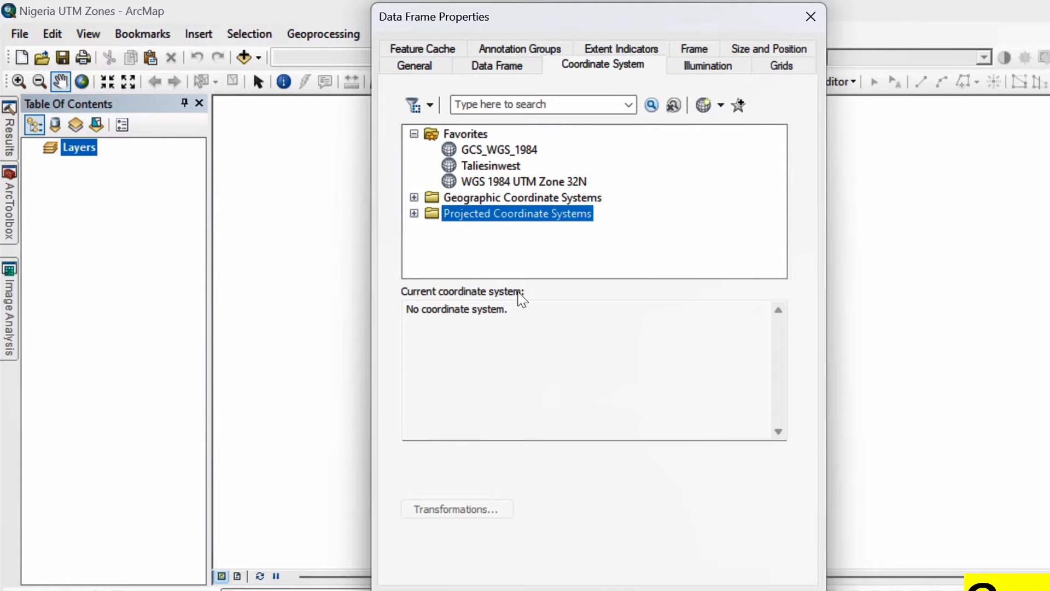
{"action": "left_click", "coordinate": [500, 153]}
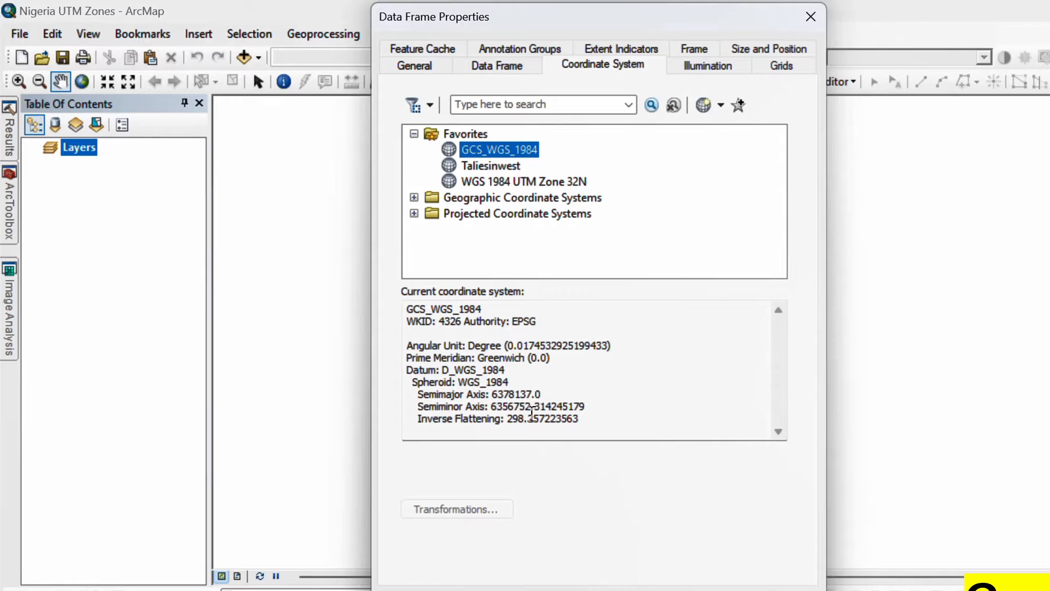
Compare the linear unit of WGS 1984 UTM Zone 32N with the angular unit of GCS_WGS_1984, then close the data frame properties
{"action": "left_click", "coordinate": [488, 182]}
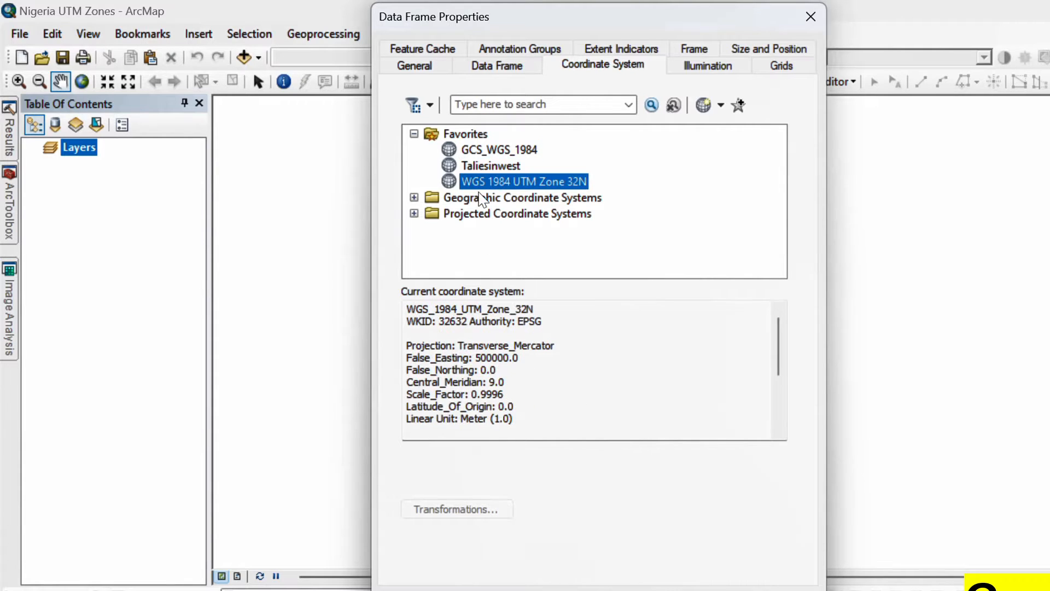
{"action": "left_click", "coordinate": [477, 419]}
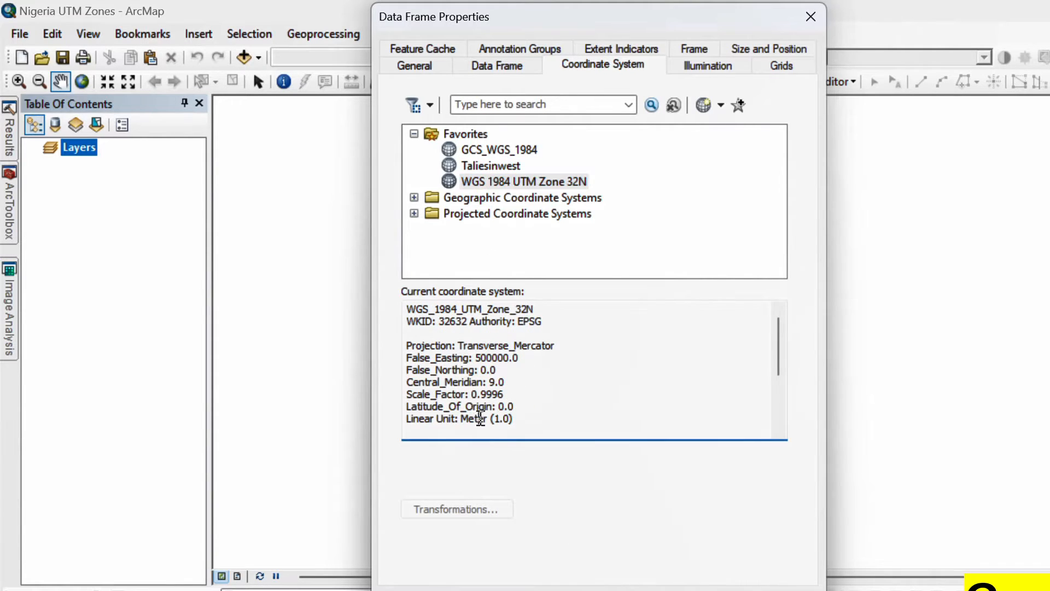
{"action": "double_click", "coordinate": [480, 419]}
{"action": "left_click", "coordinate": [495, 153]}
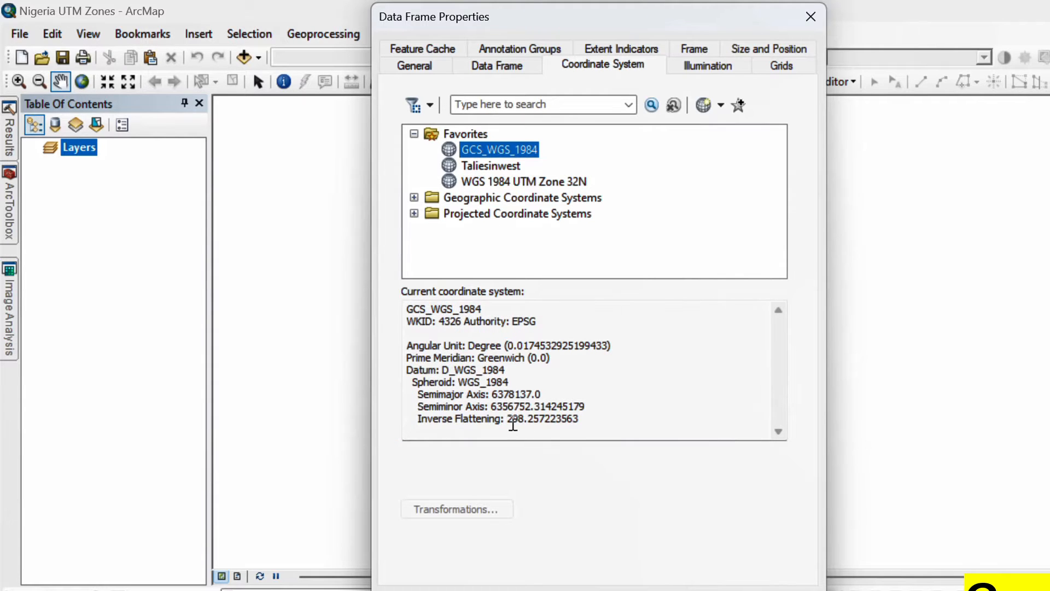
{"action": "double_click", "coordinate": [493, 346]}
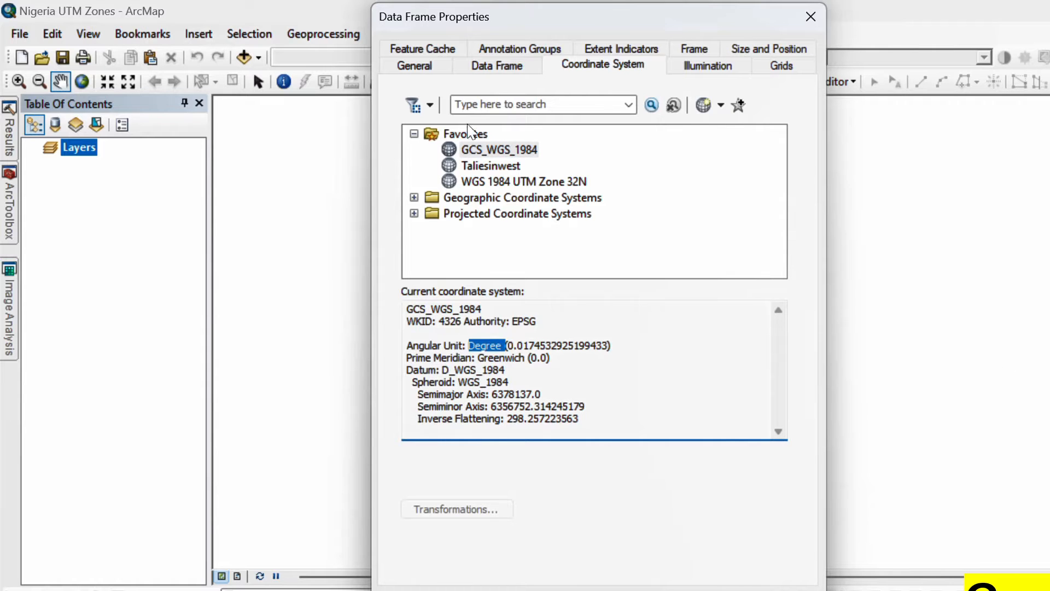
{"action": "left_click", "coordinate": [811, 17]}
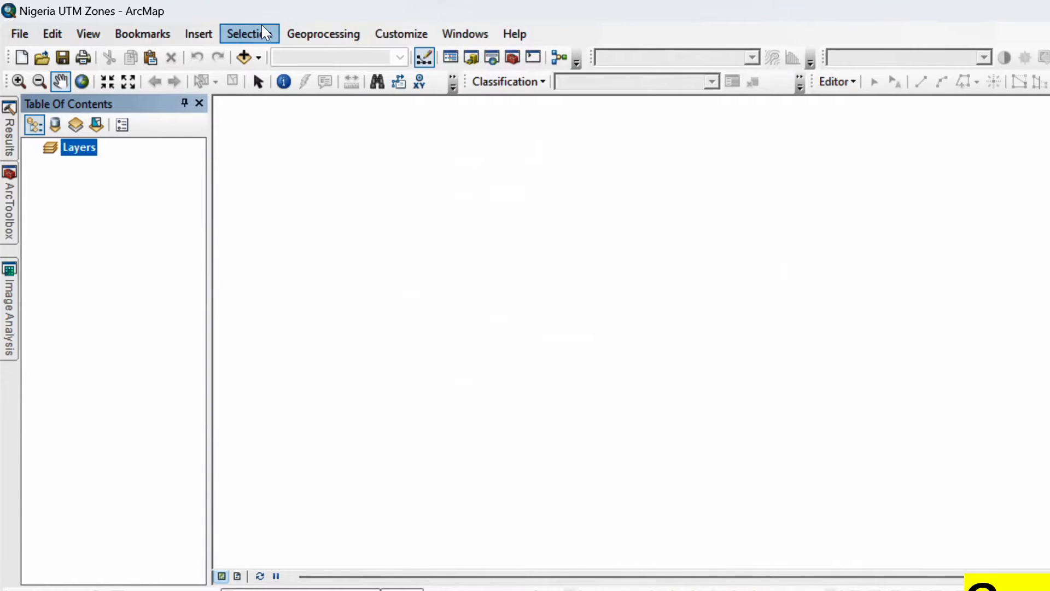
Start adding data to the map, switch to File Explorer, and open the Geomatics folder under Documents\KingVik Planet
{"action": "left_click", "coordinate": [244, 56]}
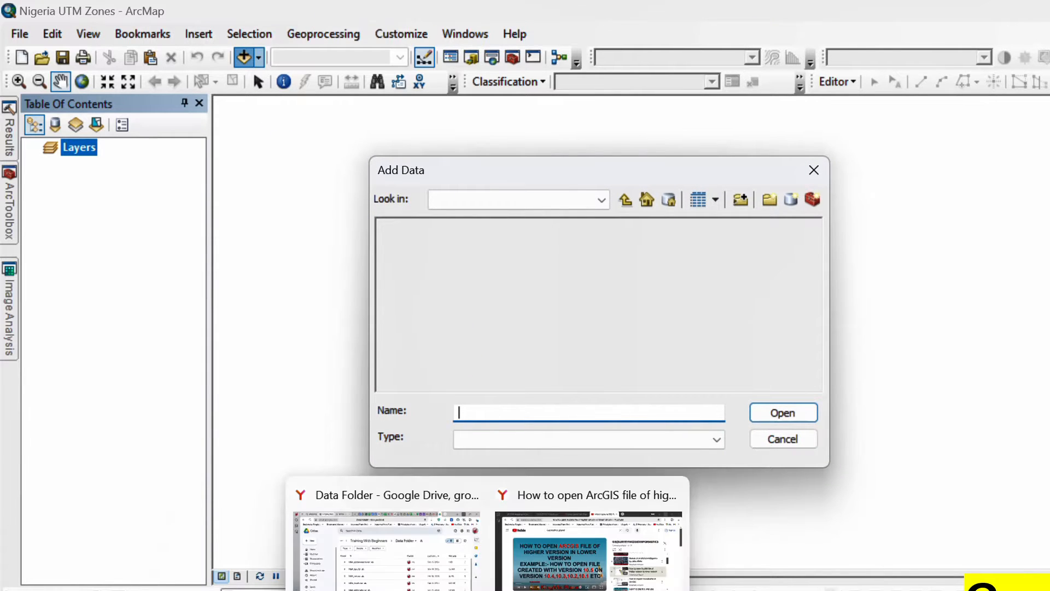
{"action": "mouse_move", "coordinate": [447, 590]}
{"action": "left_click", "coordinate": [479, 586]}
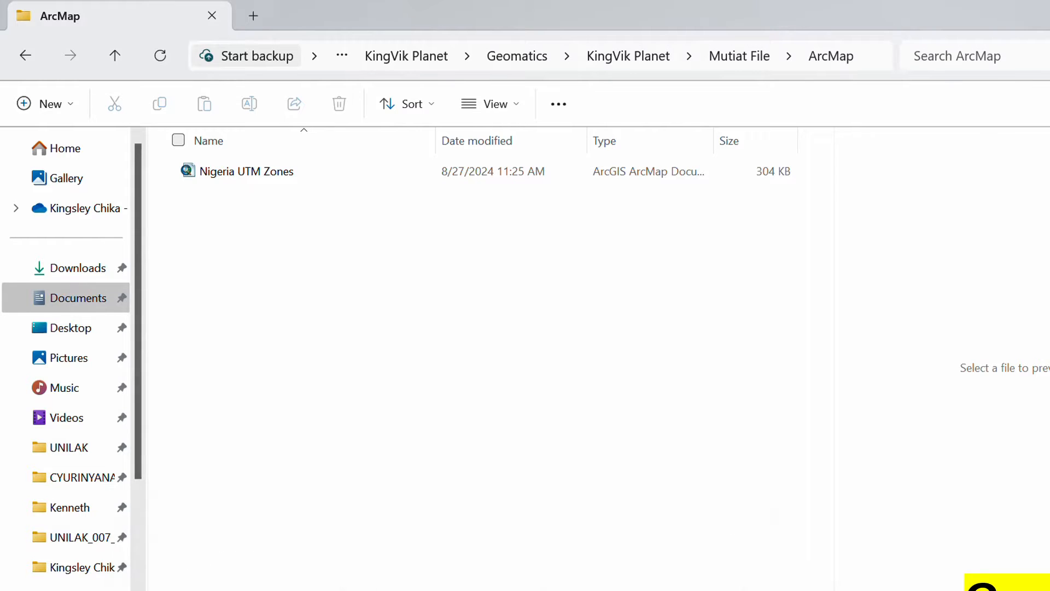
{"action": "mouse_move", "coordinate": [446, 588]}
{"action": "left_click", "coordinate": [596, 564]}
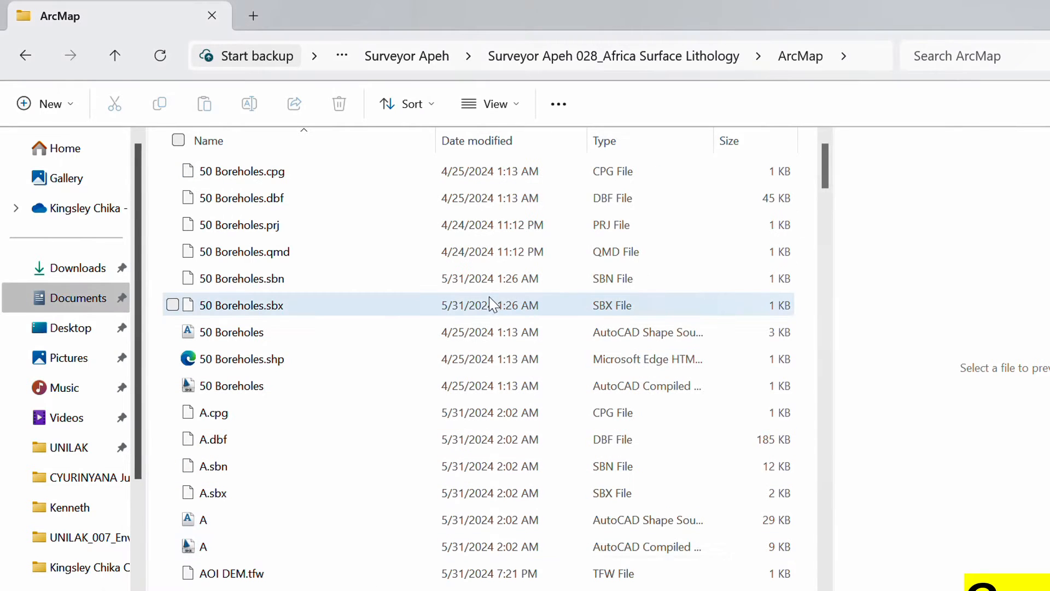
{"action": "left_click", "coordinate": [388, 55]}
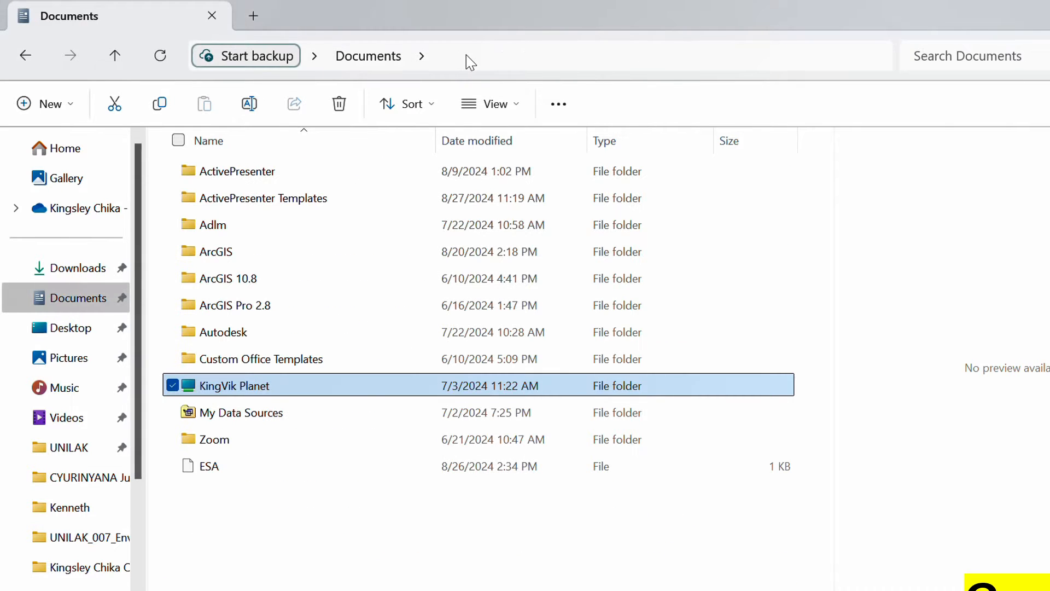
{"action": "double_click", "coordinate": [266, 389]}
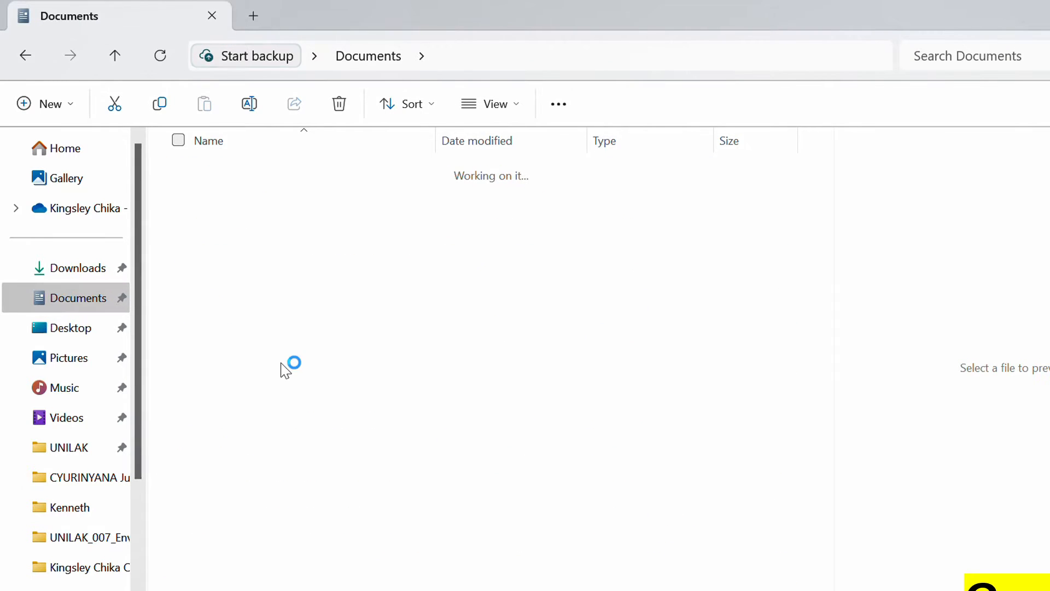
{"action": "double_click", "coordinate": [294, 256]}
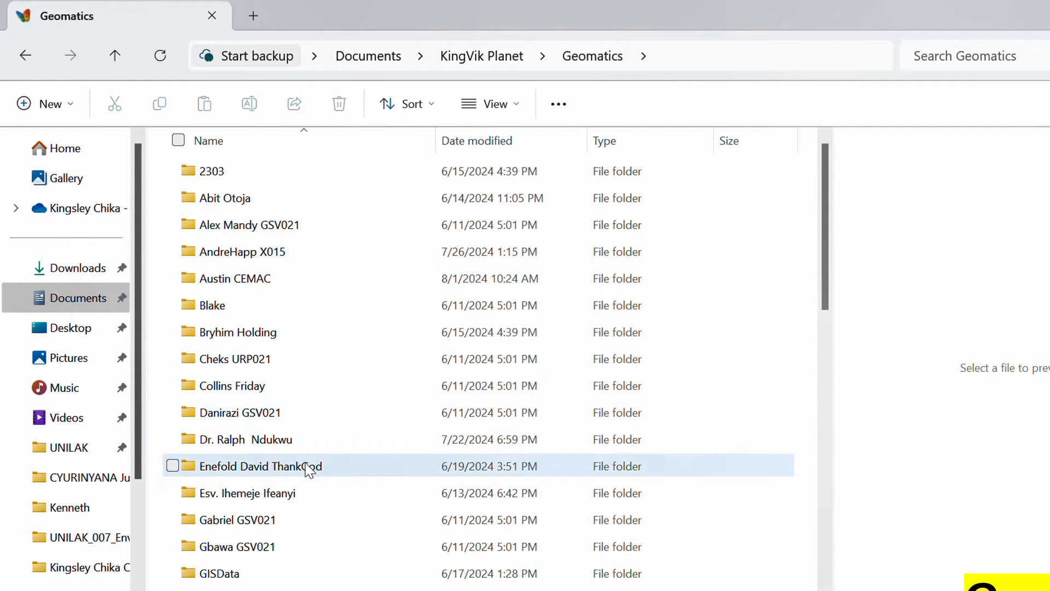
Open the NGA_adm folder under GISData\GIS IBB and copy its path
{"action": "scroll", "coordinate": [316, 477], "scroll_direction": "down", "scroll_amount": 2}
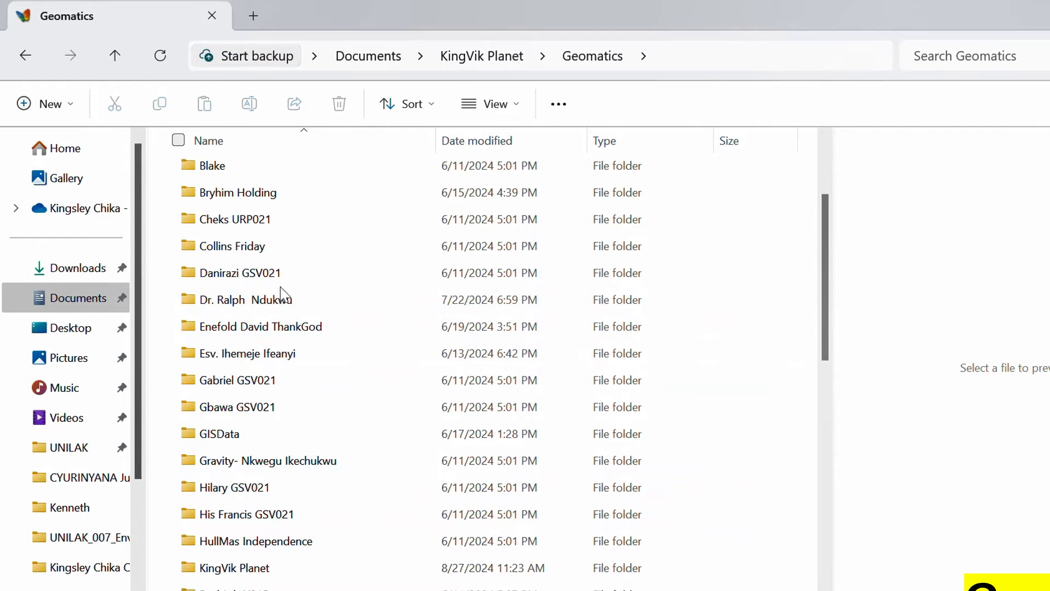
{"action": "left_click", "coordinate": [293, 438]}
{"action": "double_click", "coordinate": [293, 438]}
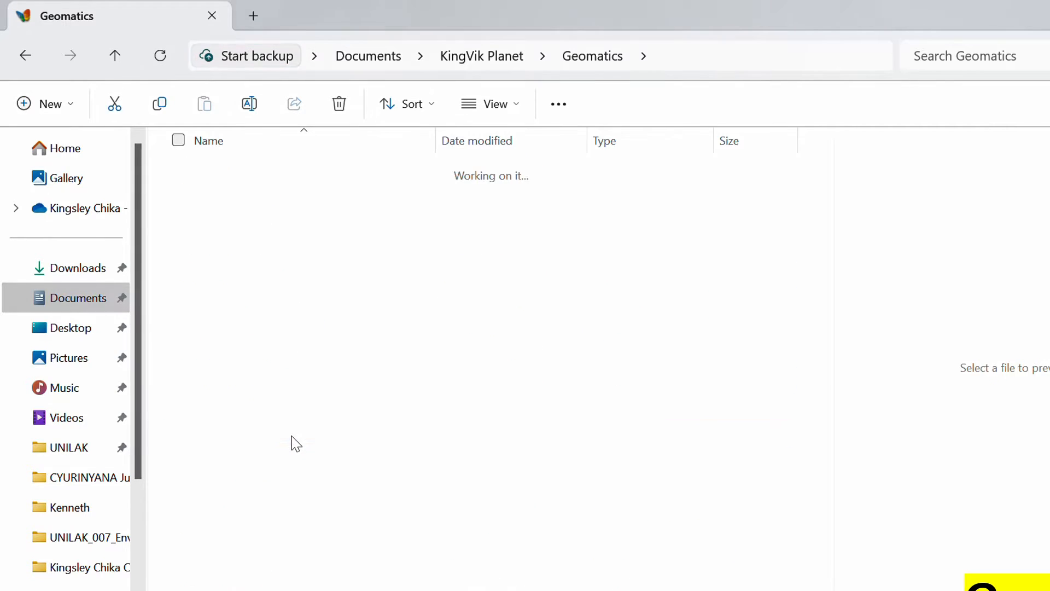
{"action": "left_click", "coordinate": [312, 174]}
{"action": "double_click", "coordinate": [312, 174]}
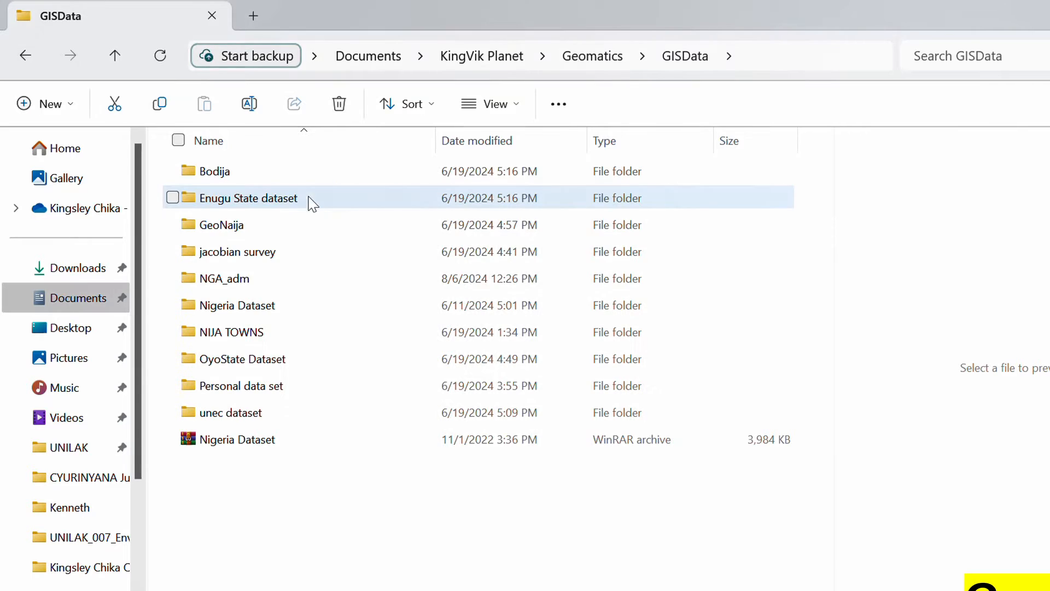
{"action": "left_click", "coordinate": [285, 276]}
{"action": "double_click", "coordinate": [290, 273]}
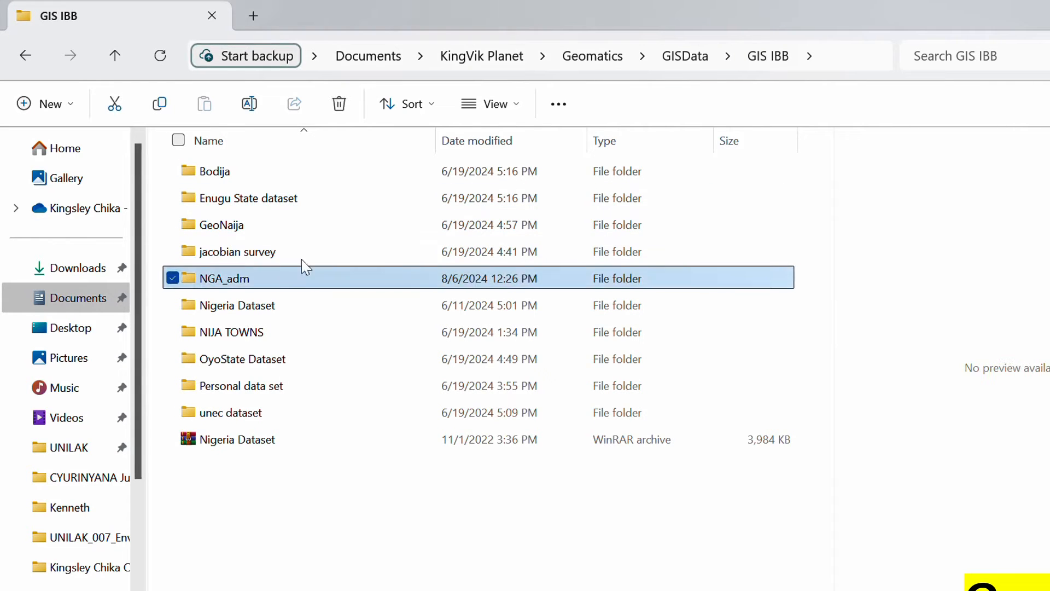
{"action": "left_click", "coordinate": [860, 55]}
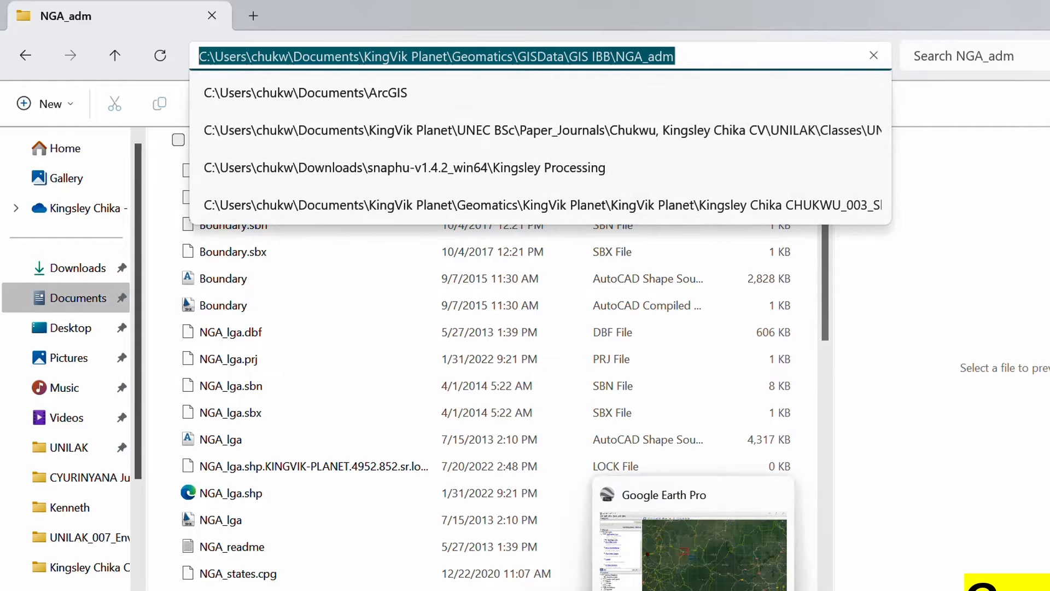
Return to ArcMap, open the copied NGA_adm path in the Add Data dialog, and add NGA_states.shp to the map
{"action": "left_click", "coordinate": [670, 590]}
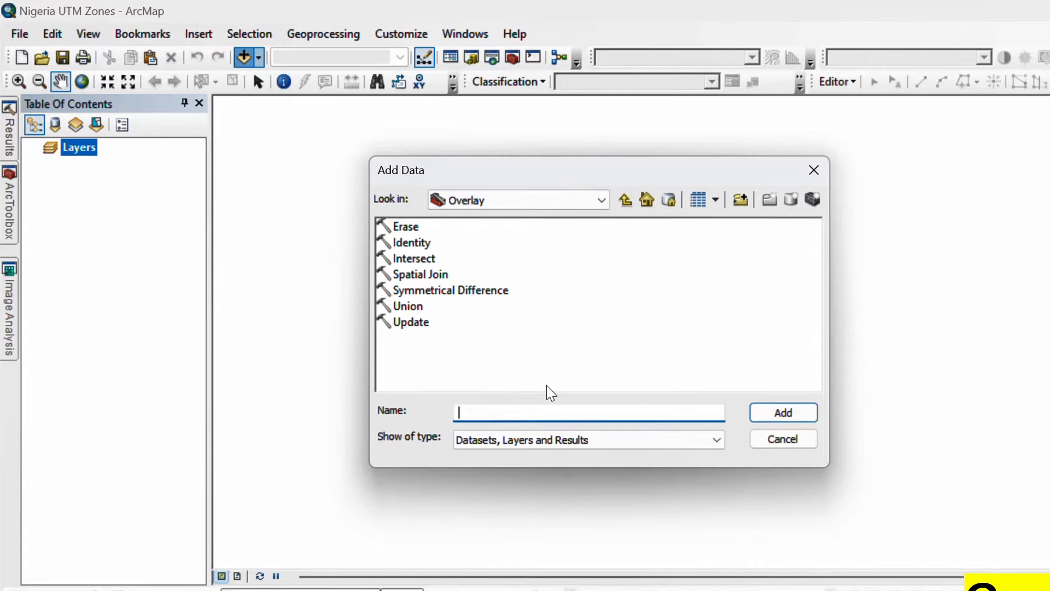
{"action": "key", "text": "ctrl+v"}
{"action": "left_click", "coordinate": [783, 412]}
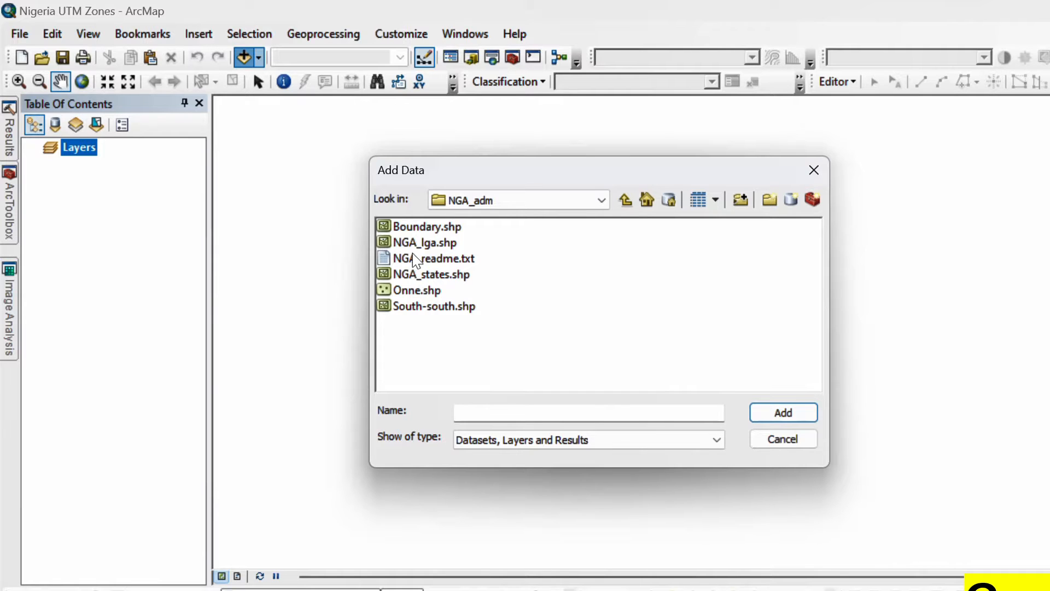
{"action": "left_click", "coordinate": [457, 278]}
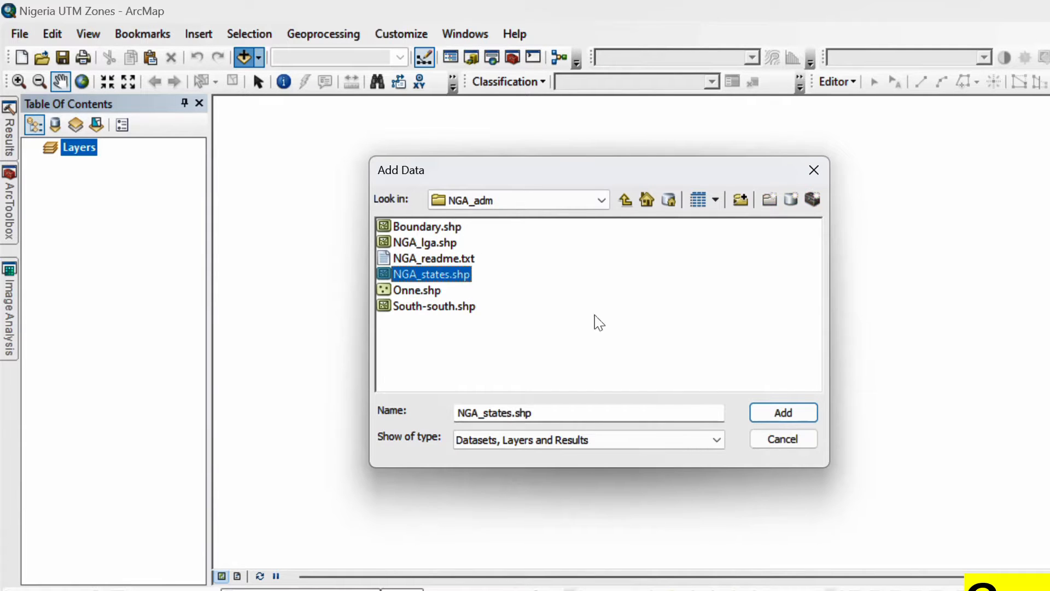
{"action": "left_click", "coordinate": [764, 411]}
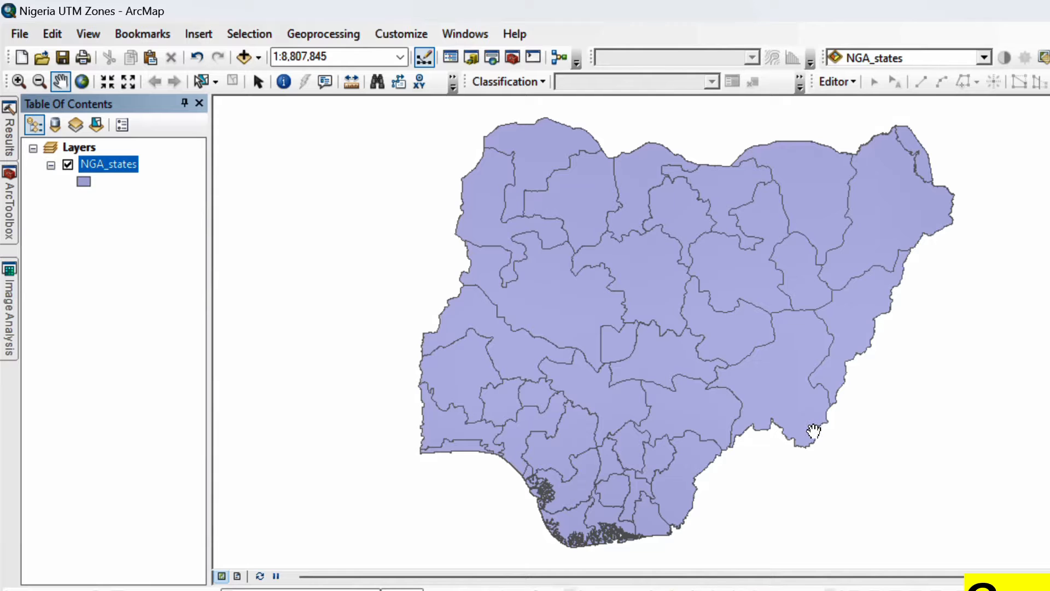
Examine the NGA_states layer's source properties, including its shapefile path and coordinate system, and close them
{"action": "right_click", "coordinate": [127, 153]}
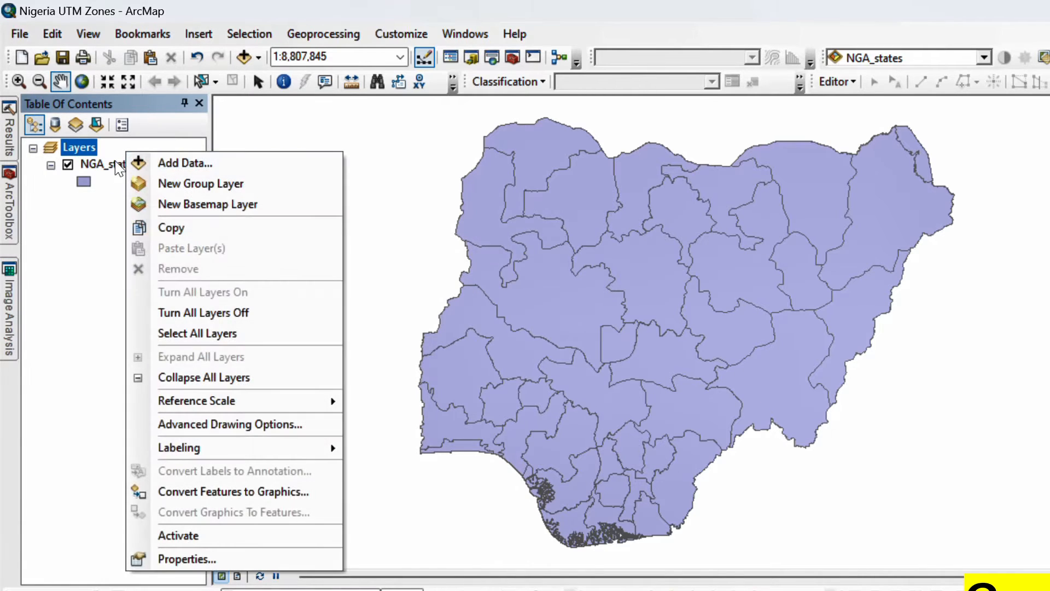
{"action": "left_click", "coordinate": [107, 165]}
{"action": "right_click", "coordinate": [106, 165]}
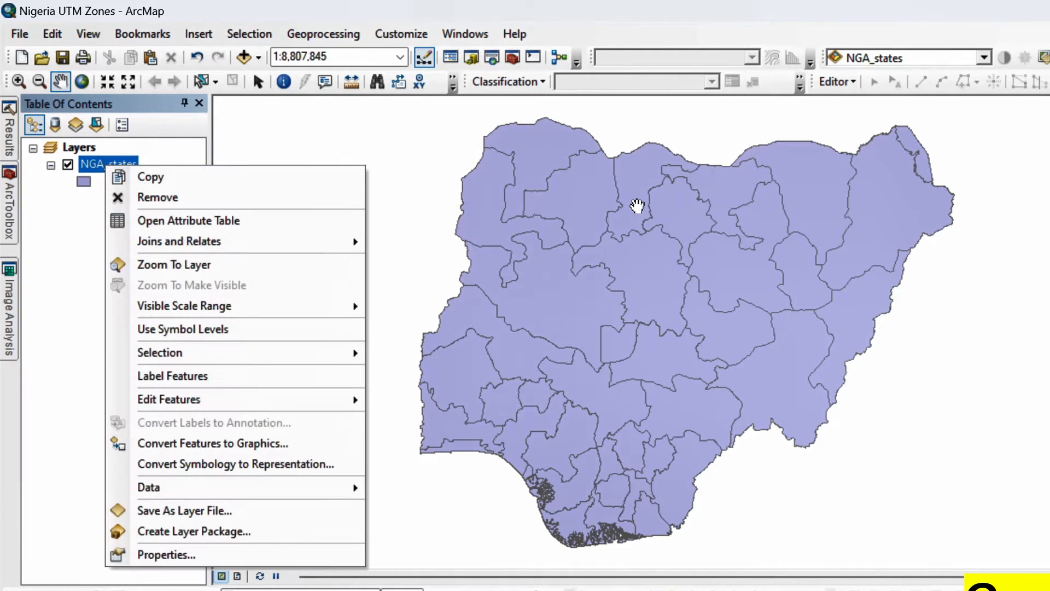
{"action": "left_click", "coordinate": [221, 553]}
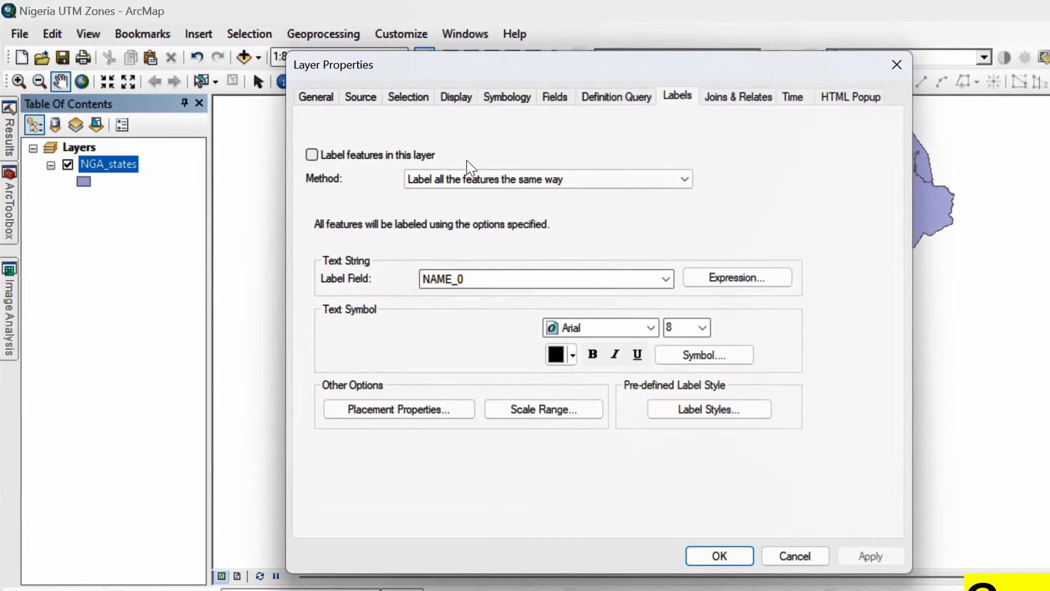
{"action": "left_click", "coordinate": [367, 102]}
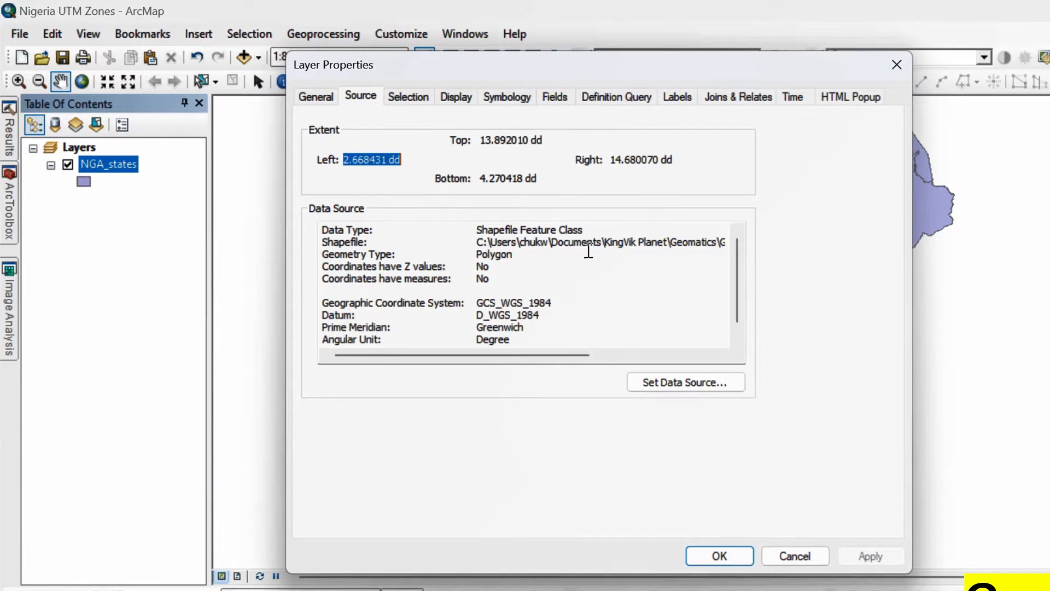
{"action": "left_click_drag", "start_coordinate": [557, 356], "coordinate": [689, 363]}
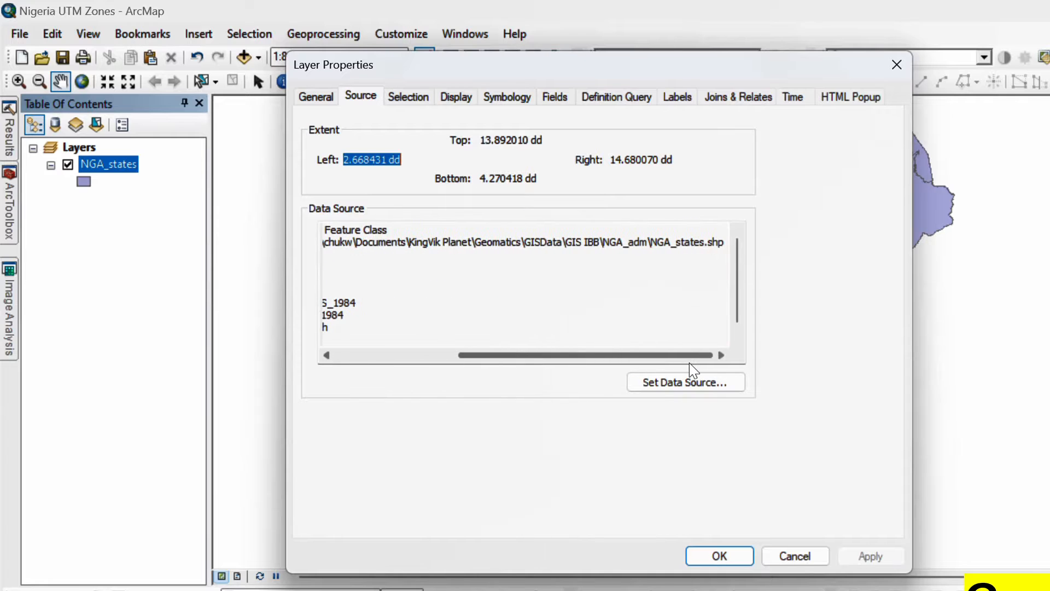
{"action": "left_click_drag", "start_coordinate": [475, 241], "coordinate": [718, 244]}
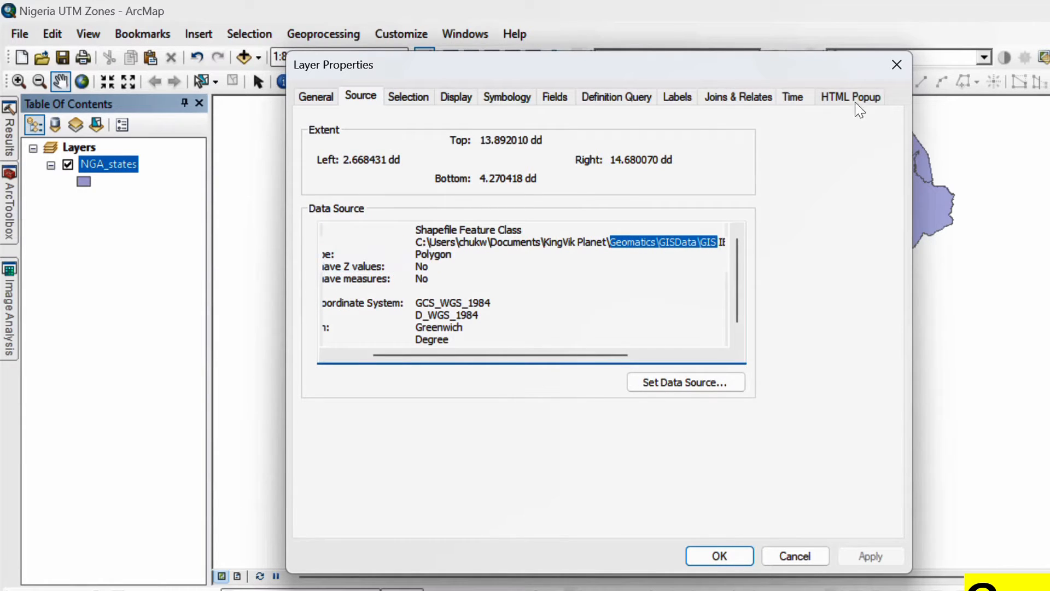
{"action": "left_click", "coordinate": [897, 65]}
Start exporting all features of NGA_states, browse for an output location, and check the ArcMap working folder in File Explorer
{"action": "right_click", "coordinate": [126, 171]}
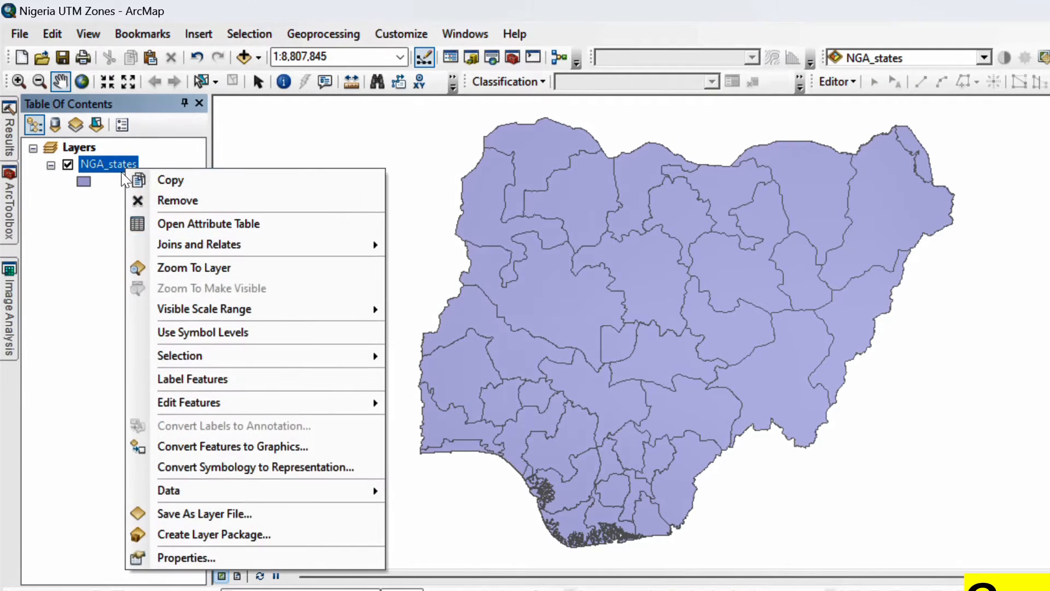
{"action": "mouse_move", "coordinate": [350, 490]}
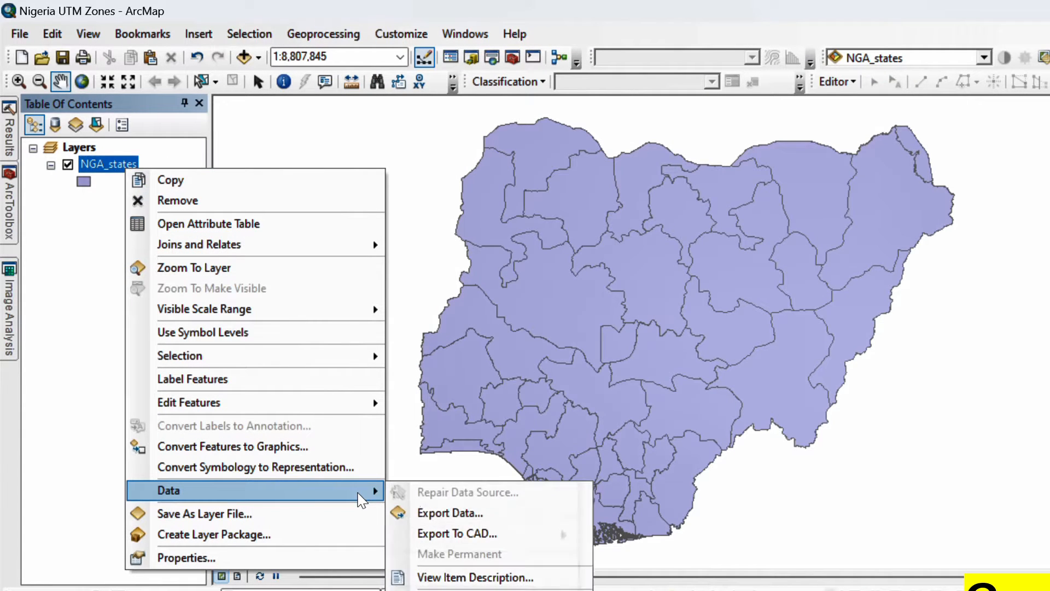
{"action": "left_click", "coordinate": [449, 513]}
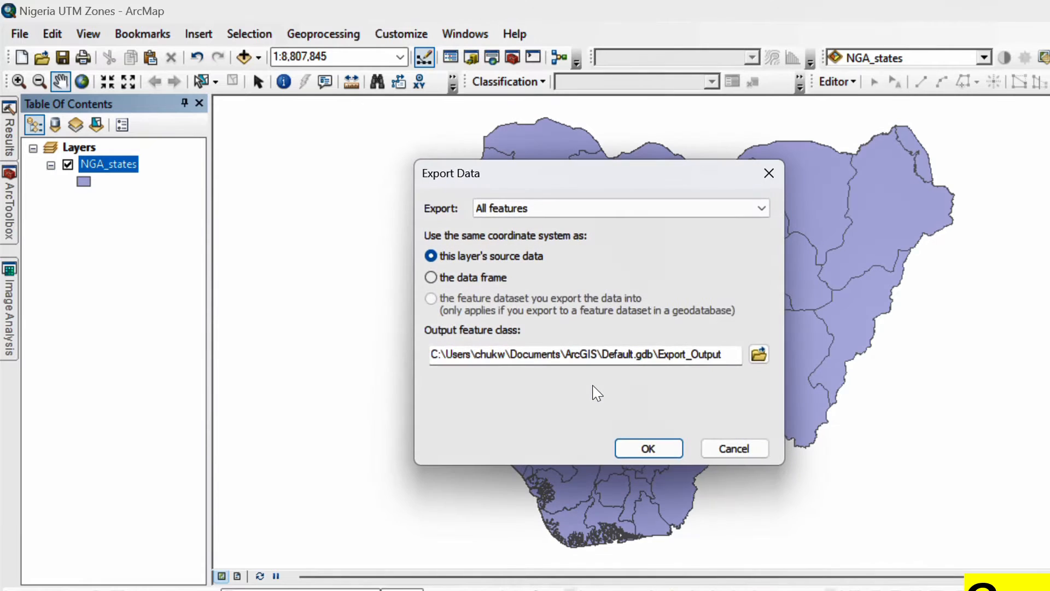
{"action": "left_click", "coordinate": [759, 354]}
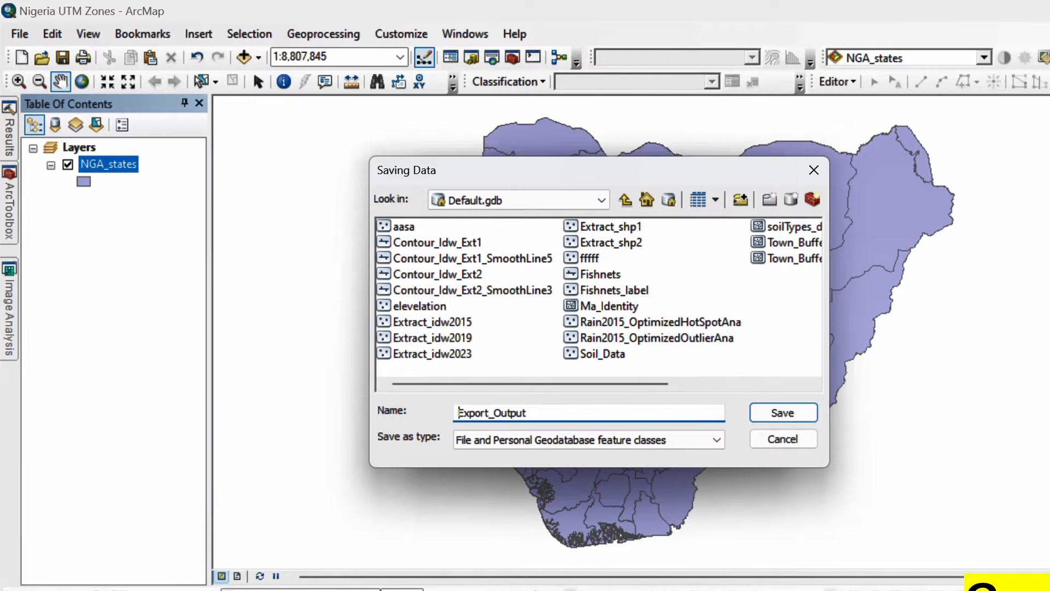
{"action": "left_click", "coordinate": [457, 580]}
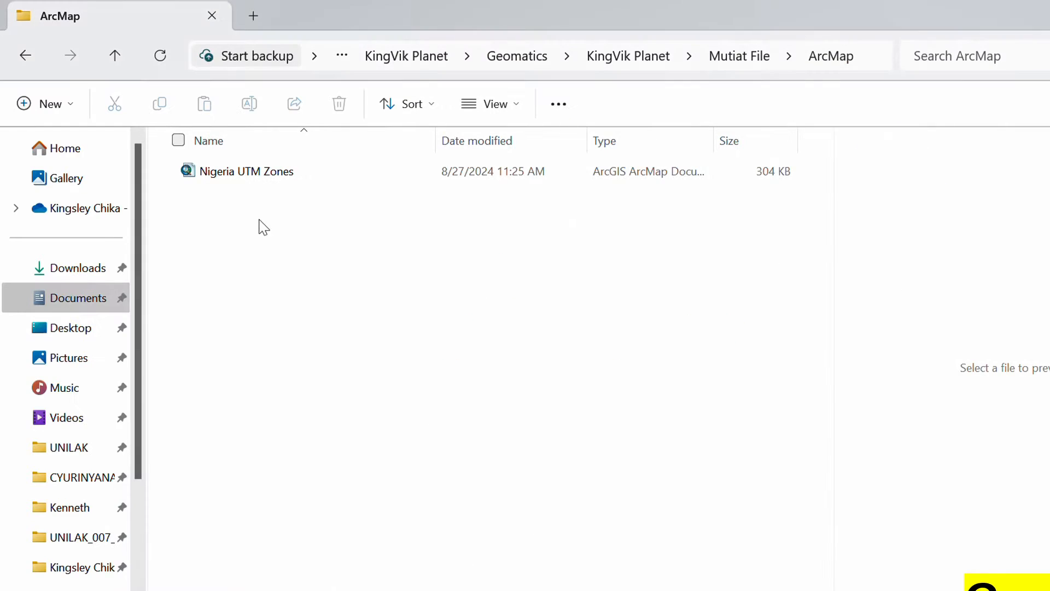
{"action": "left_click", "coordinate": [260, 176]}
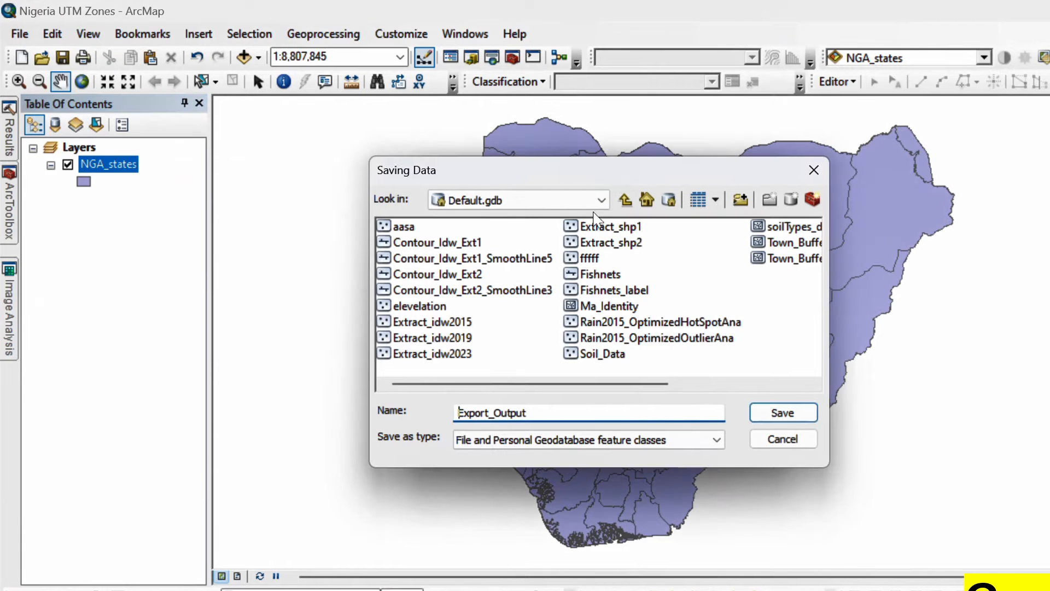
Export the features to the home ArcMap folder as a shapefile named Nigeria_State and add the exported data to the map
{"action": "left_click", "coordinate": [647, 200]}
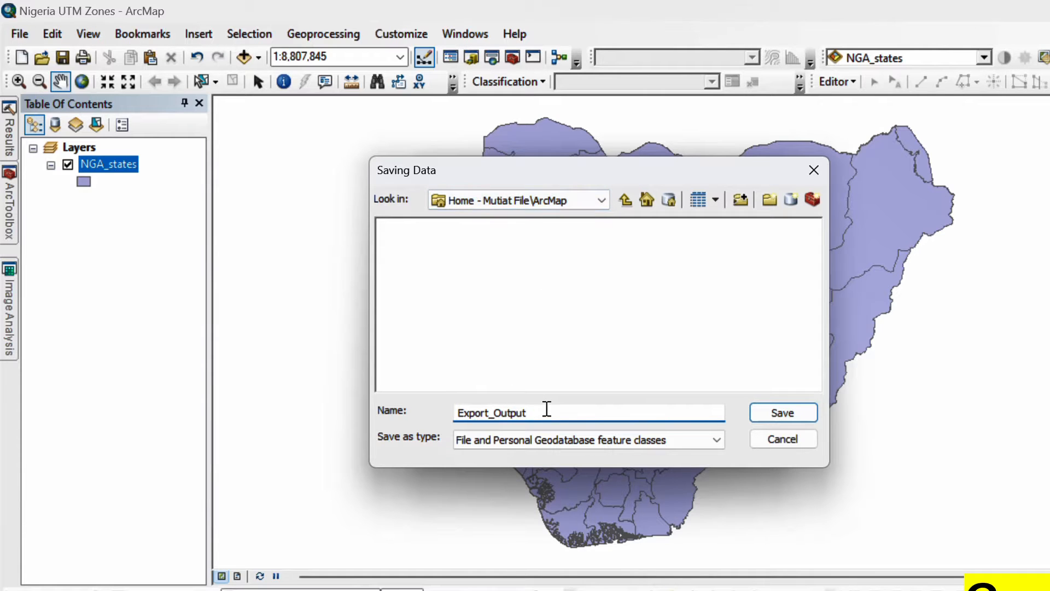
{"action": "left_click_drag", "start_coordinate": [546, 411], "coordinate": [427, 409]}
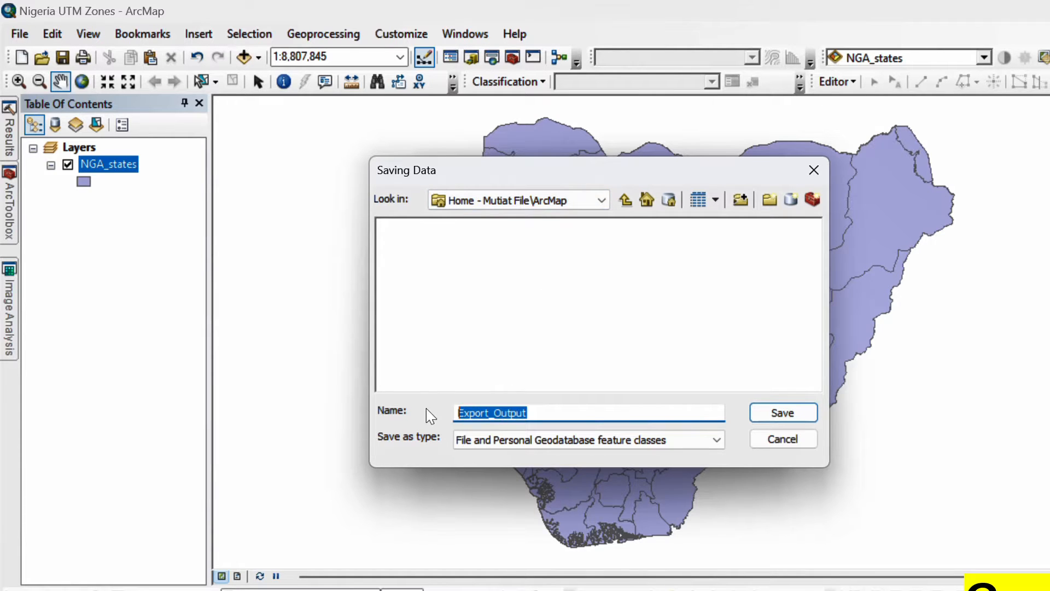
{"action": "type", "text": "Ni"}
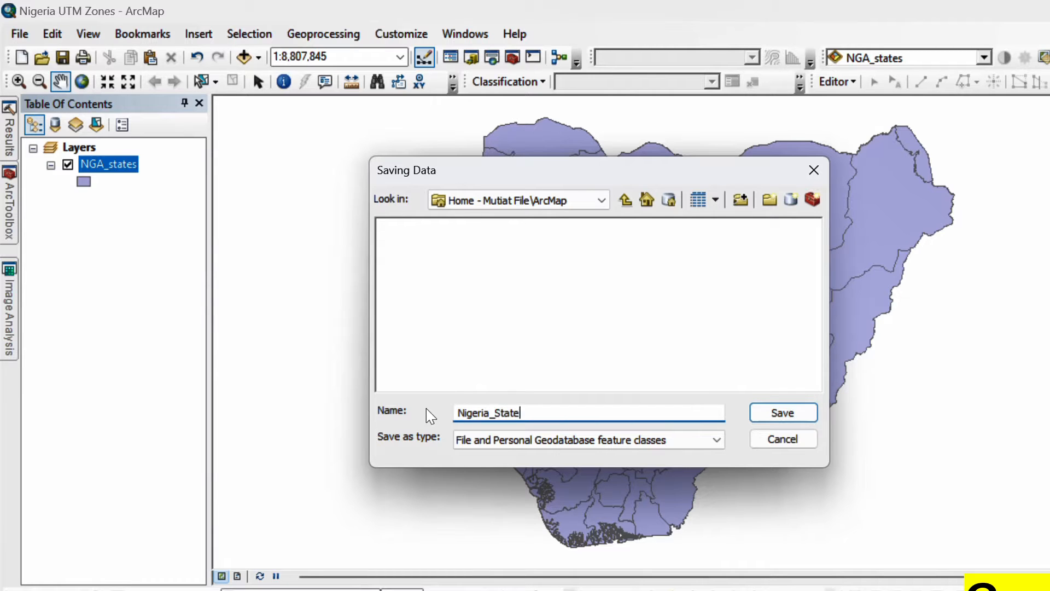
{"action": "type", "text": "geria_State"}
{"action": "left_click", "coordinate": [545, 441]}
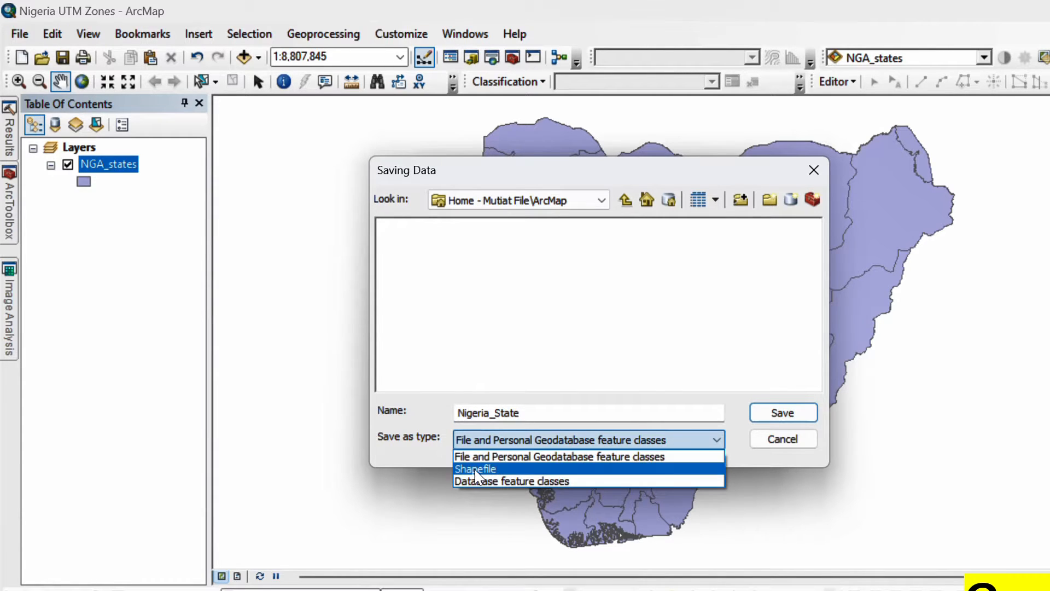
{"action": "left_click", "coordinate": [476, 469]}
{"action": "left_click", "coordinate": [780, 411]}
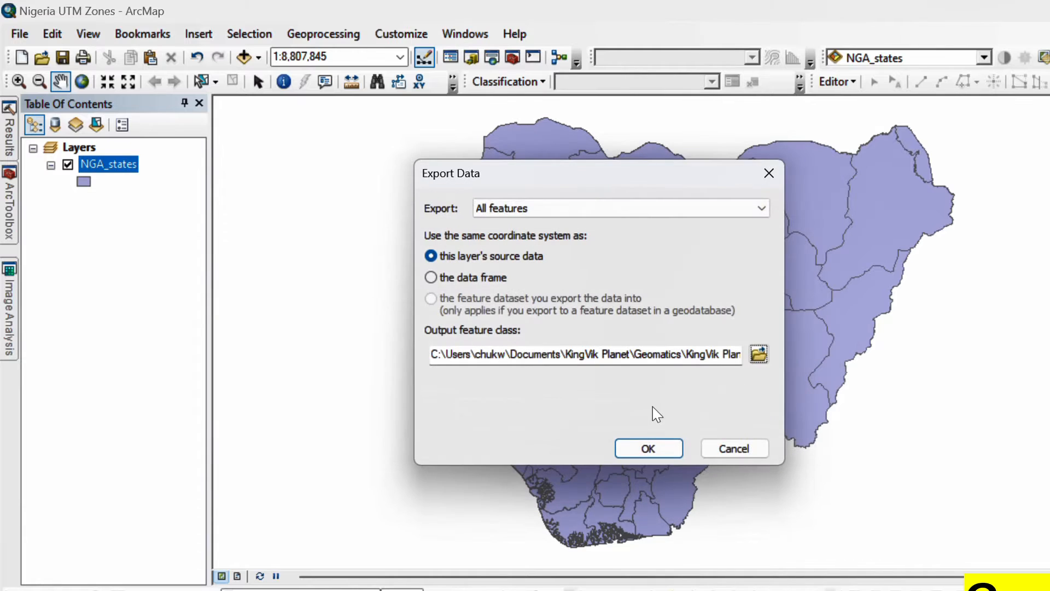
{"action": "left_click", "coordinate": [648, 447]}
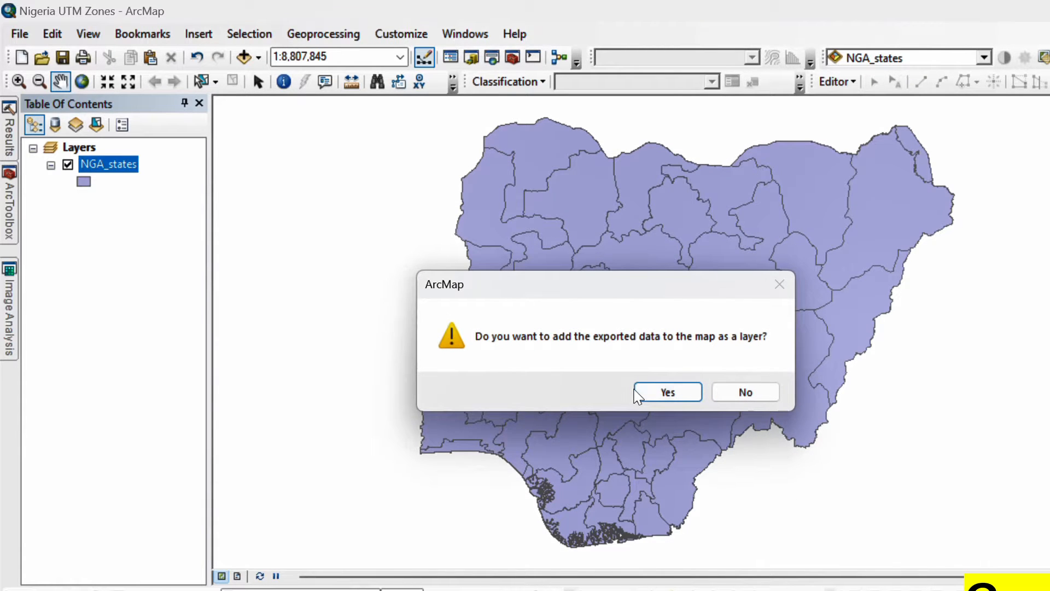
{"action": "left_click", "coordinate": [657, 393]}
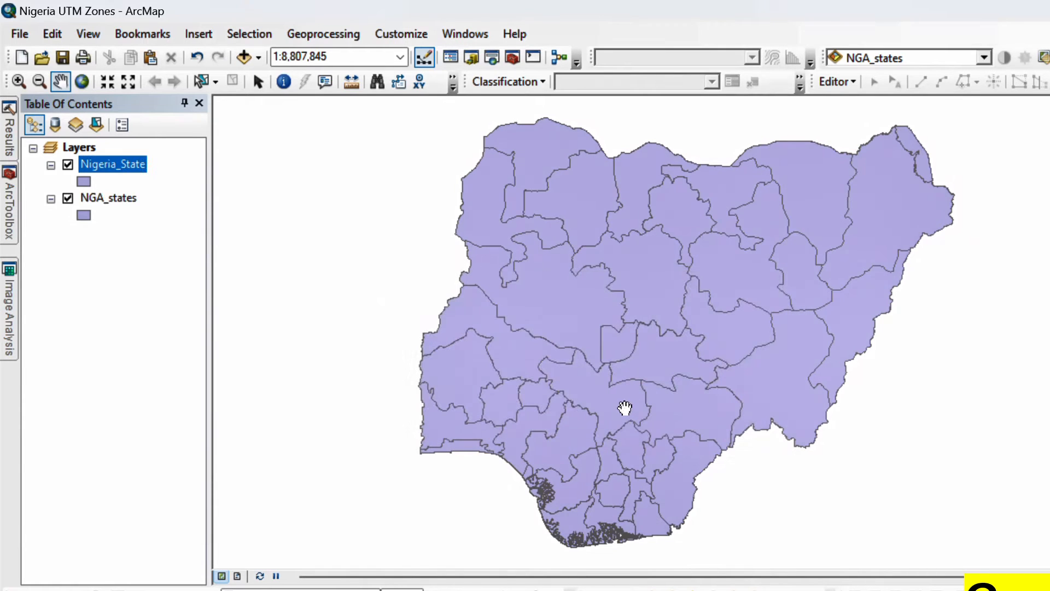
Remove the original NGA_states layer from the data frame
{"action": "left_click", "coordinate": [104, 199], "text": "ctrl"}
{"action": "right_click", "coordinate": [104, 200]}
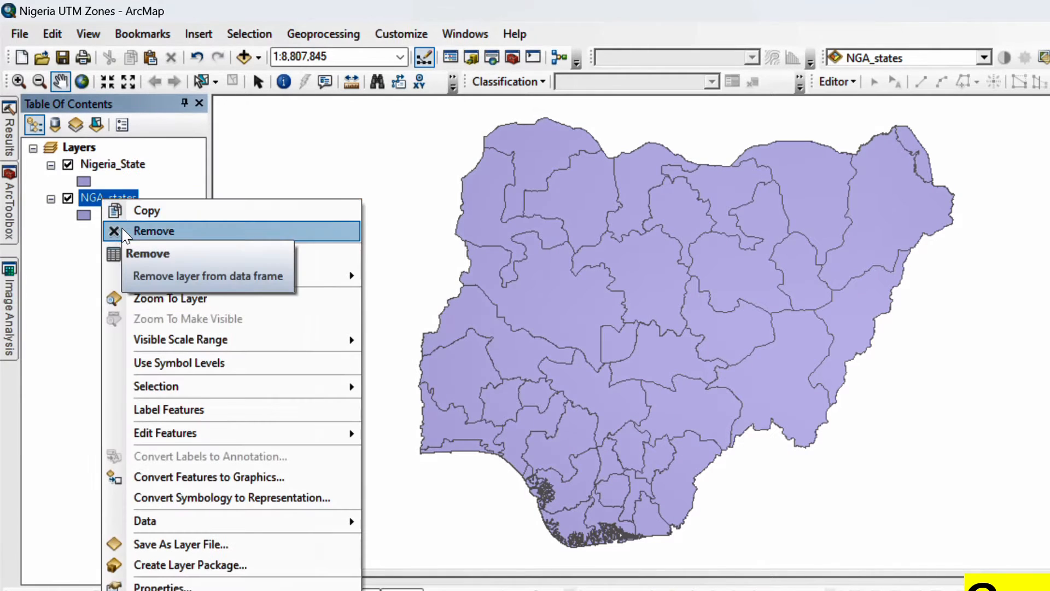
{"action": "left_click", "coordinate": [148, 230]}
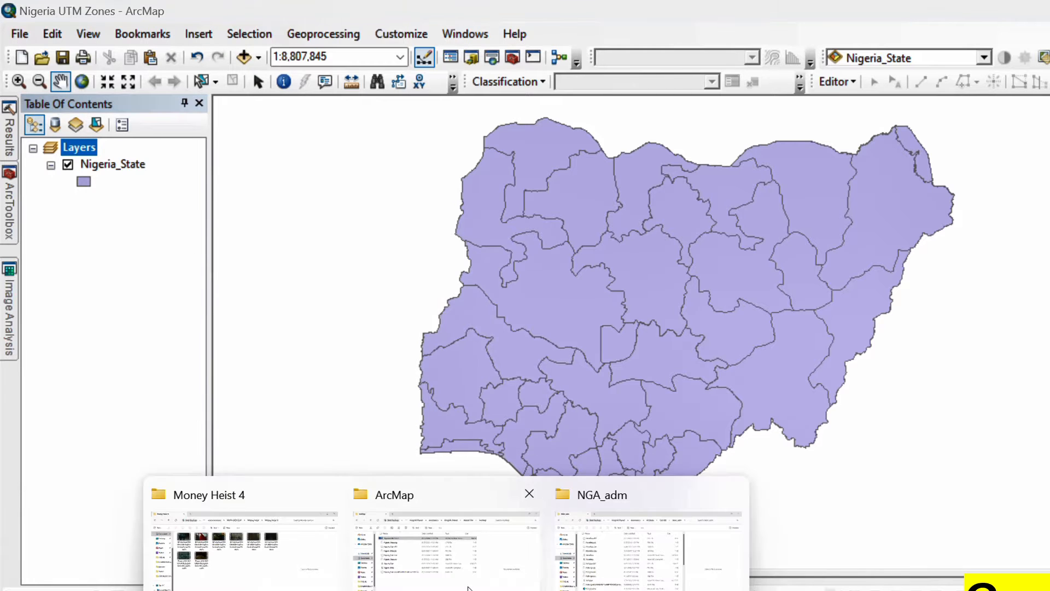
Check the exported Nigeria_State files in the ArcMap folder in File Explorer and return to ArcMap
{"action": "left_click", "coordinate": [400, 525]}
{"action": "left_click_drag", "start_coordinate": [360, 426], "coordinate": [244, 187]}
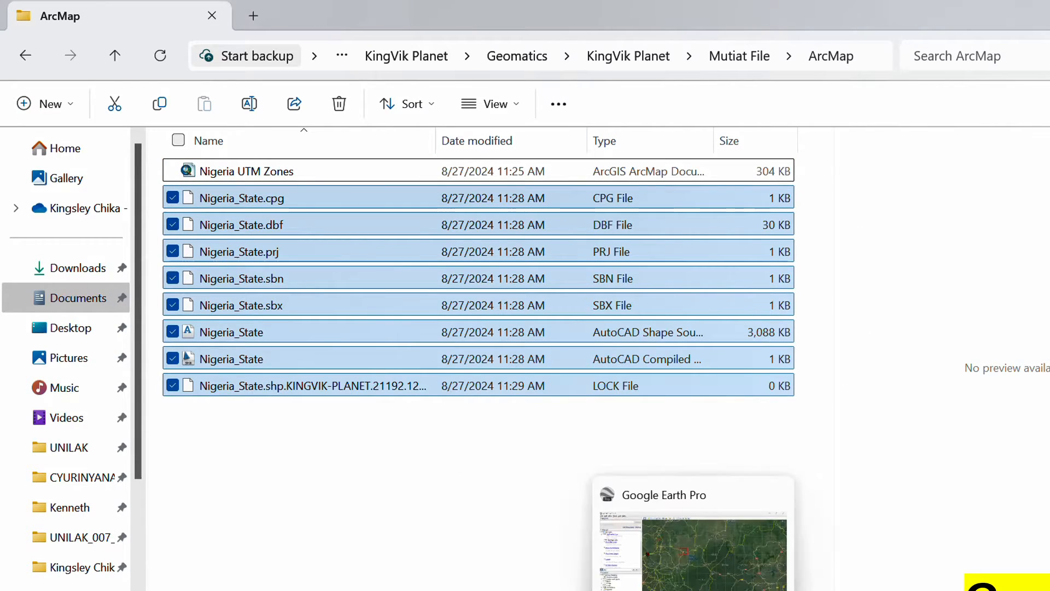
{"action": "left_click", "coordinate": [656, 589]}
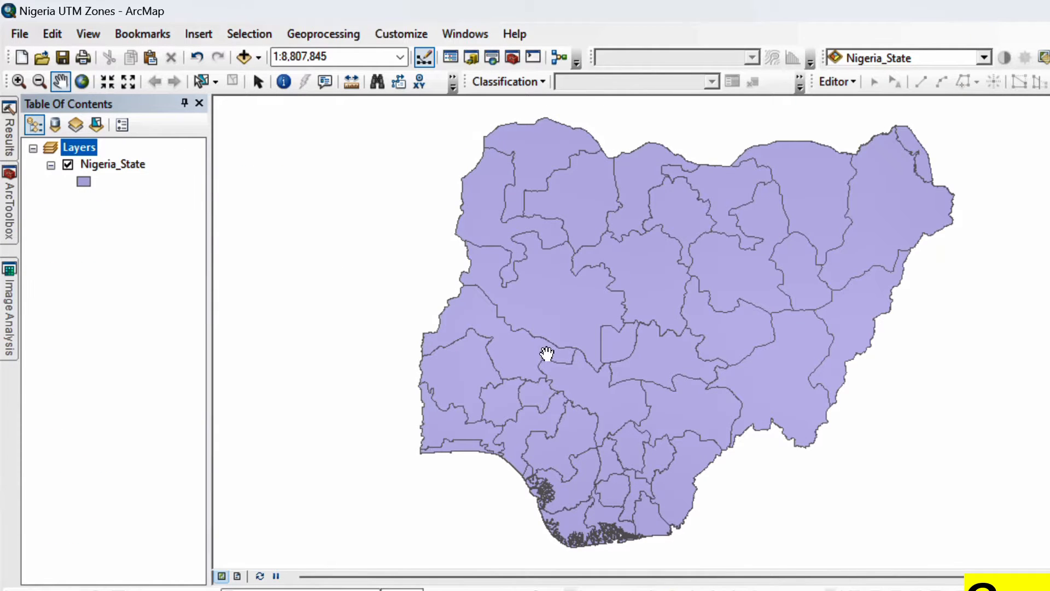
Open the attribute table of the Nigeria_State layer and look through its records and fields
{"action": "scroll", "coordinate": [516, 330], "scroll_direction": "up", "scroll_amount": 2}
{"action": "scroll", "coordinate": [464, 300], "scroll_direction": "down", "scroll_amount": 3}
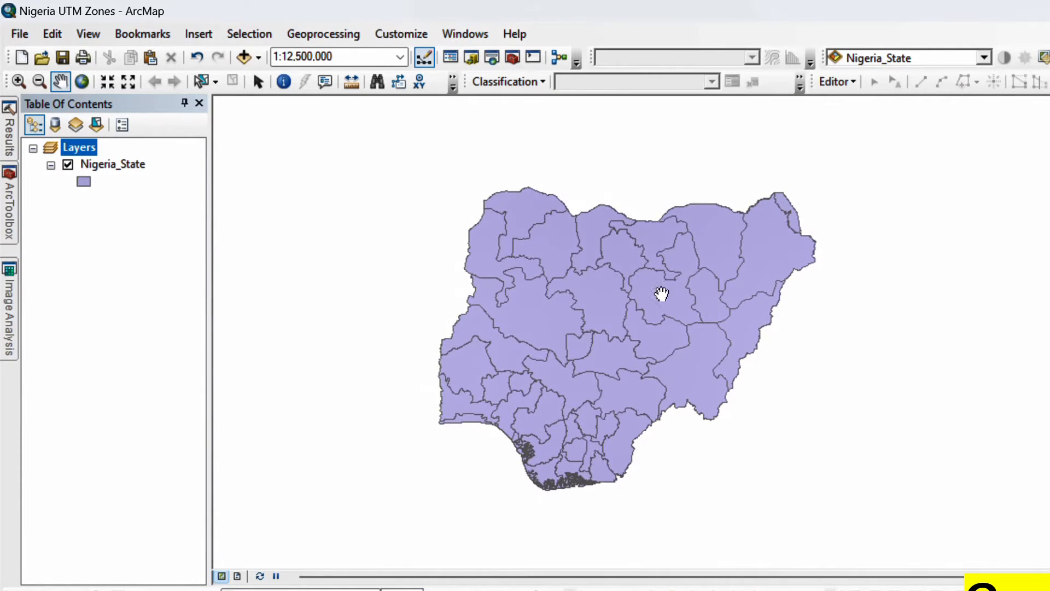
{"action": "right_click", "coordinate": [120, 164]}
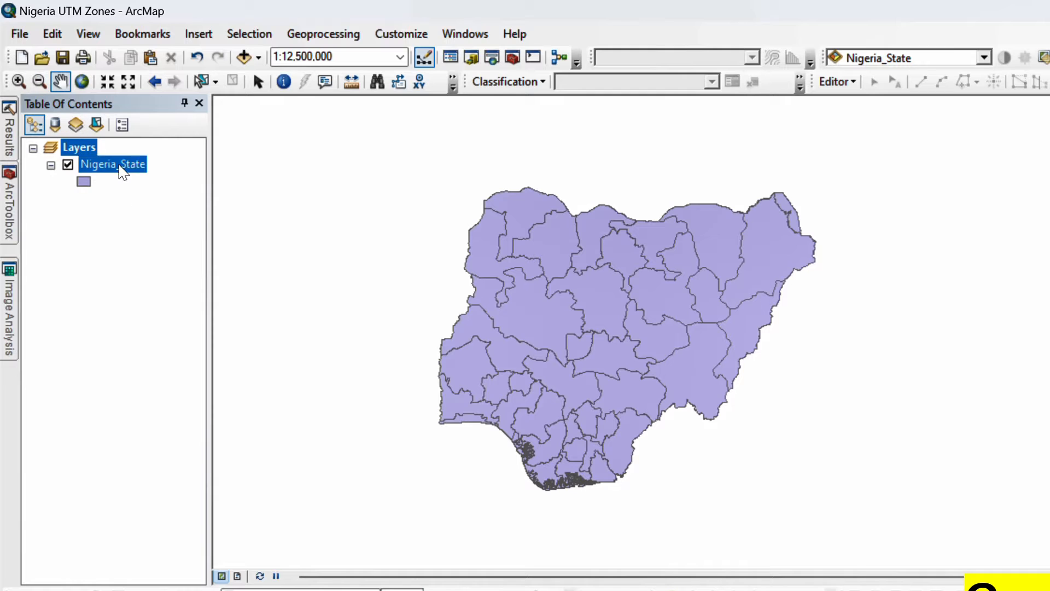
{"action": "left_click", "coordinate": [153, 221]}
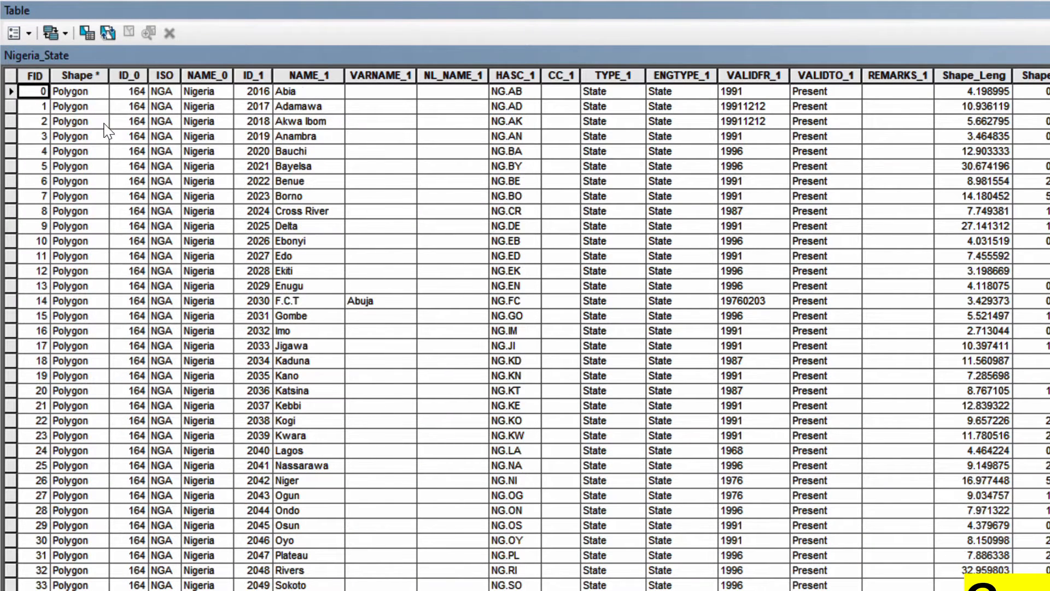
{"action": "scroll", "coordinate": [282, 569], "scroll_direction": "down", "scroll_amount": 1}
{"action": "scroll", "coordinate": [561, 547], "scroll_direction": "right", "scroll_amount": 2}
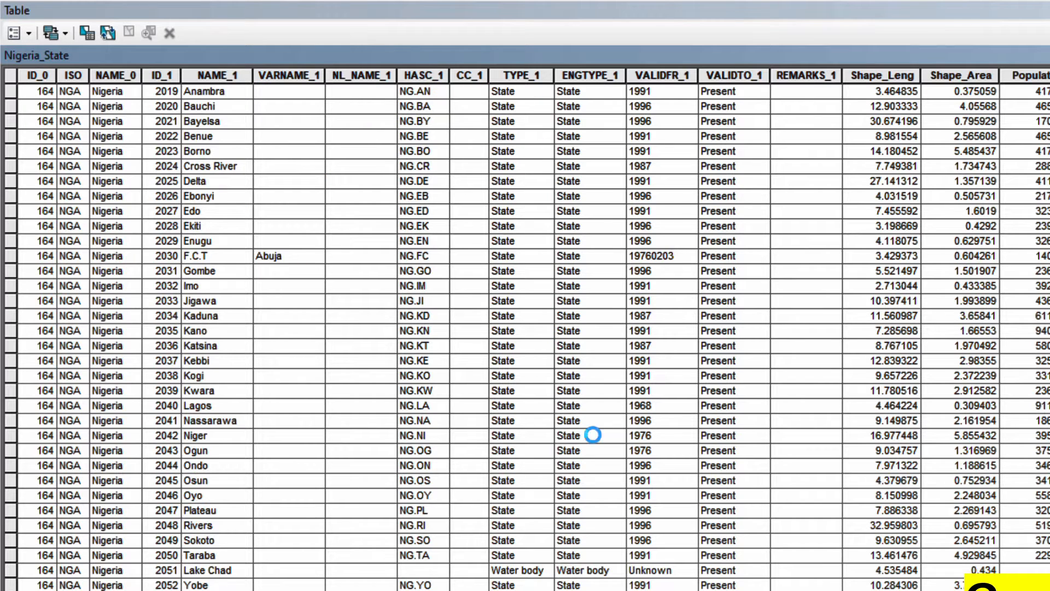
Delete the AB field from the Nigeria_State attribute table and close the table
{"action": "right_click", "coordinate": [665, 80]}
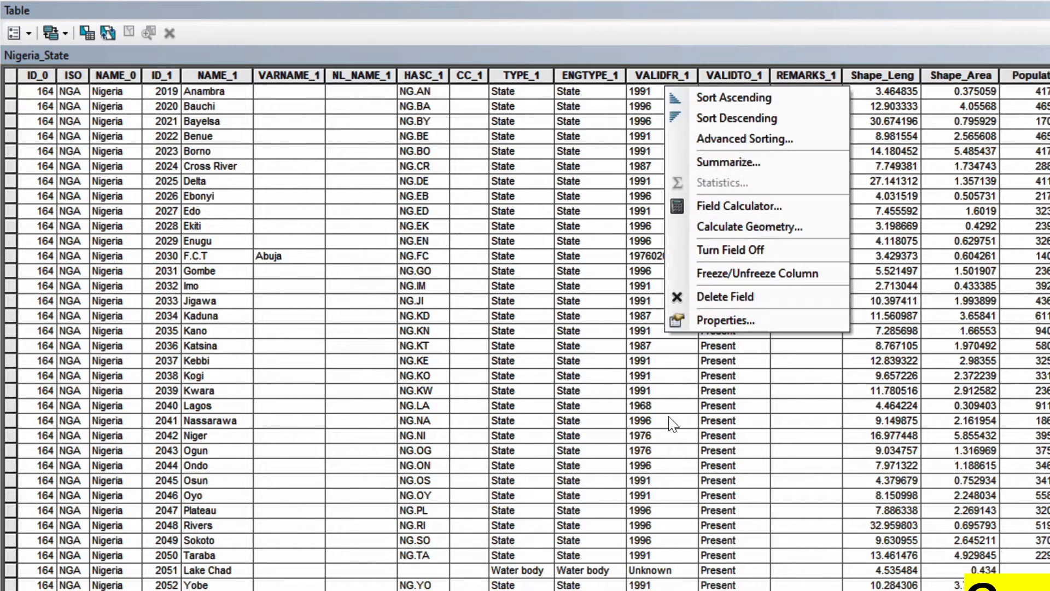
{"action": "left_click", "coordinate": [739, 304]}
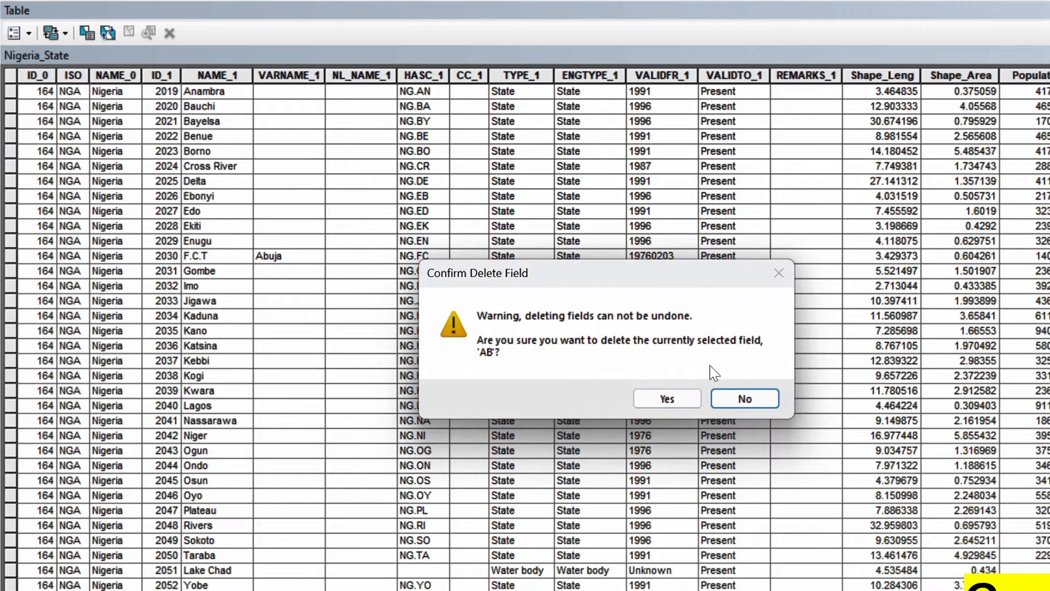
{"action": "left_click", "coordinate": [667, 401]}
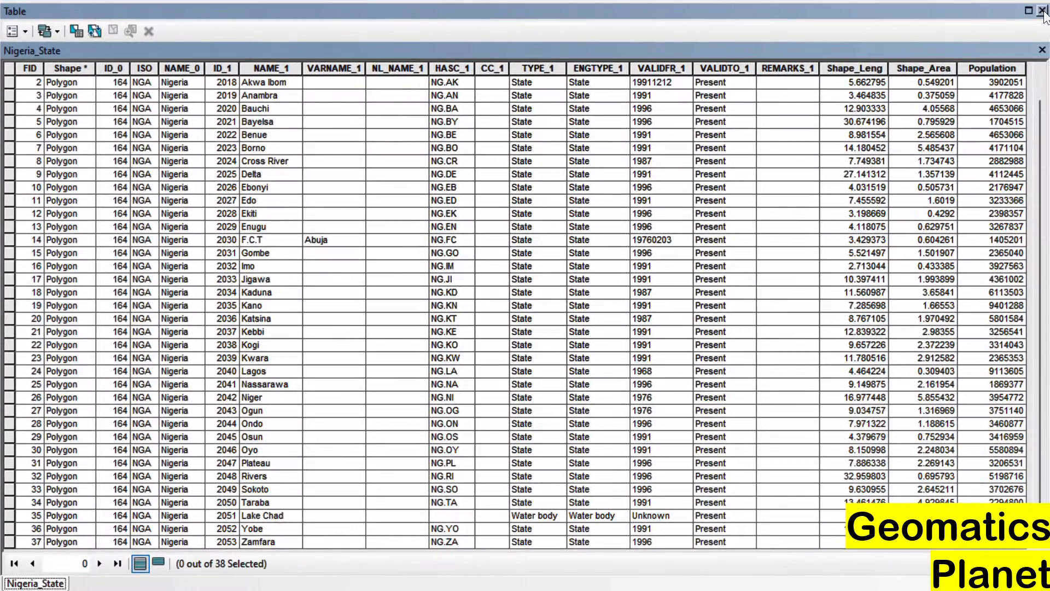
{"action": "left_click", "coordinate": [1044, 10]}
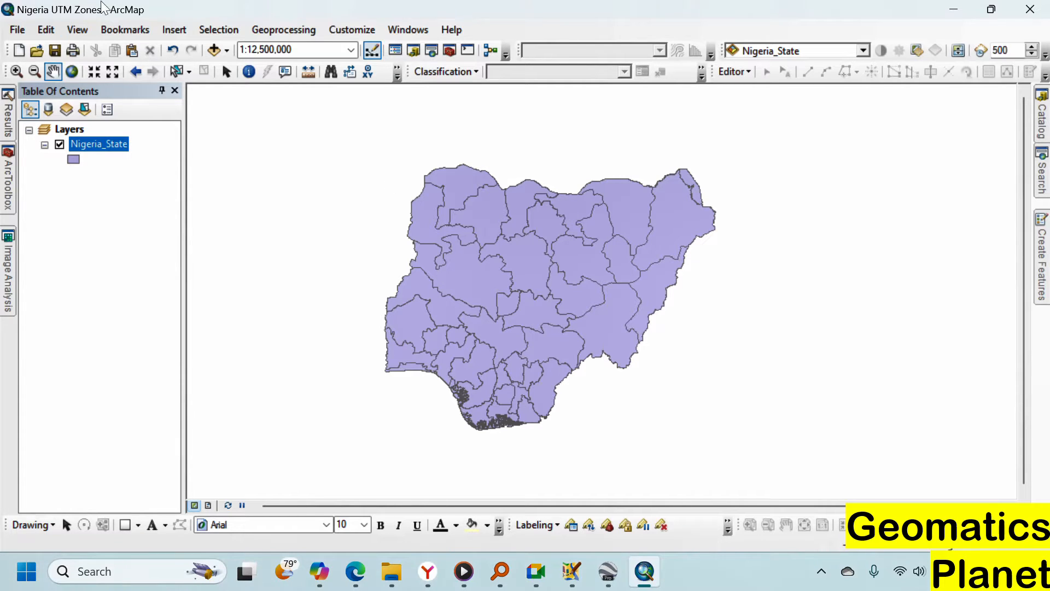
Select three individual state polygons on the map one after another and clear the selection
{"action": "left_click", "coordinate": [225, 73]}
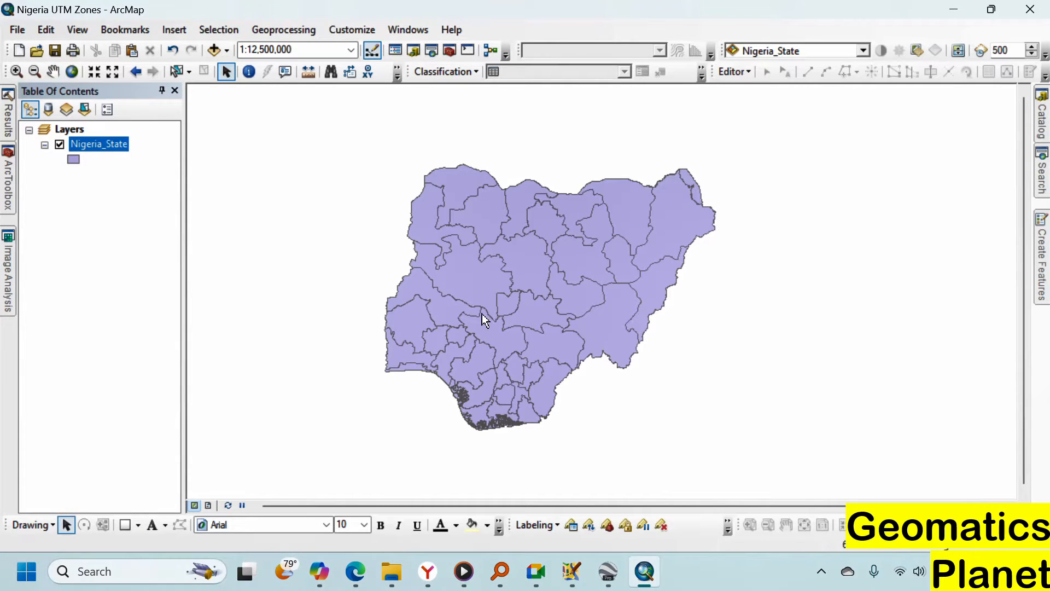
{"action": "left_click", "coordinate": [182, 72]}
{"action": "left_click", "coordinate": [482, 285]}
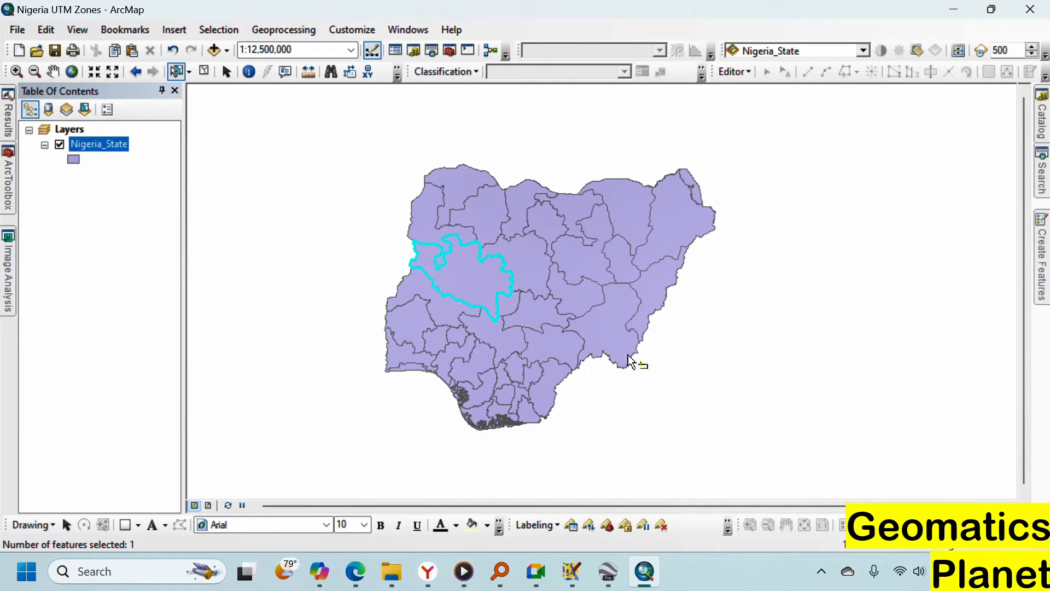
{"action": "left_click", "coordinate": [604, 344]}
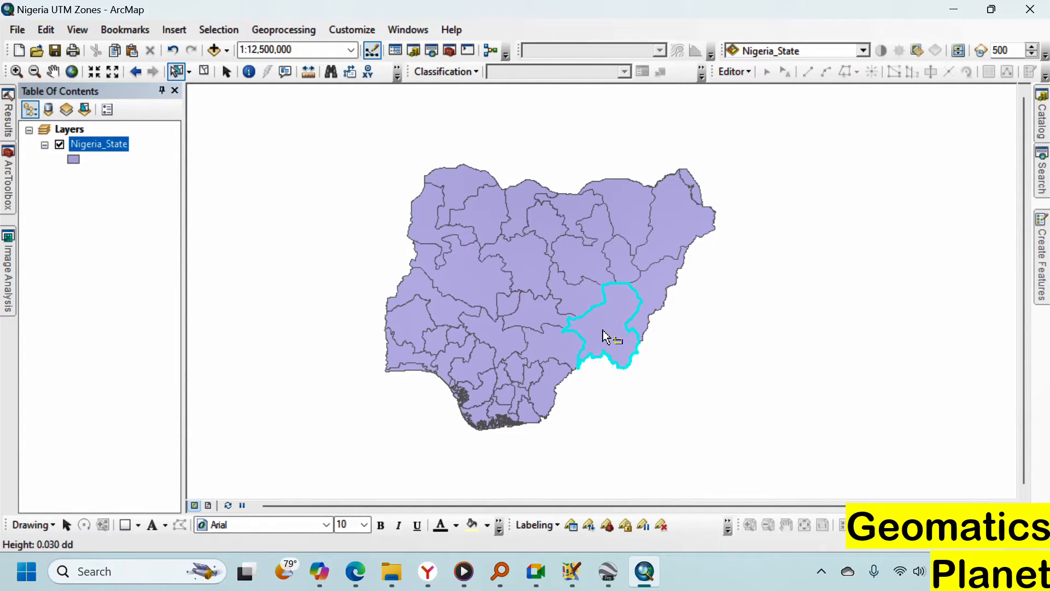
{"action": "left_click", "coordinate": [644, 327]}
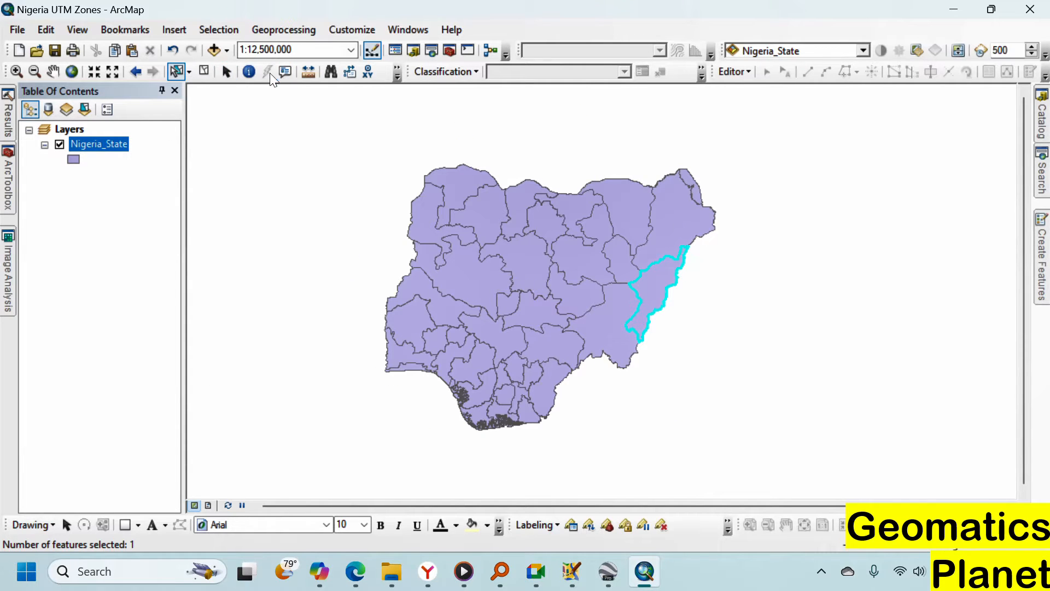
{"action": "left_click", "coordinate": [205, 71]}
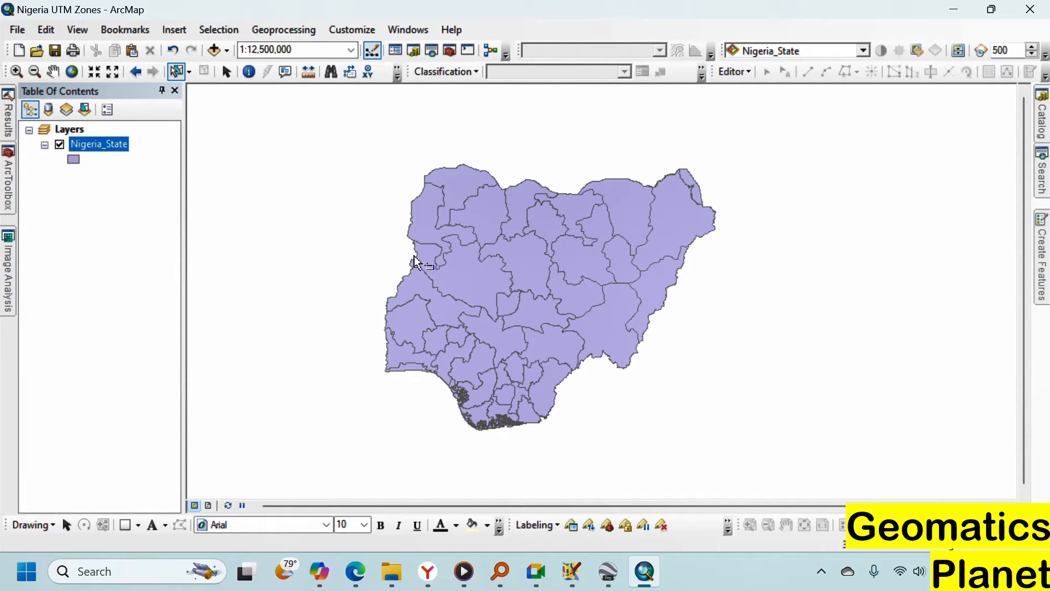
Use Go To XY to flash the location at longitude 2° and latitude 4° on the map
{"action": "left_click", "coordinate": [350, 74]}
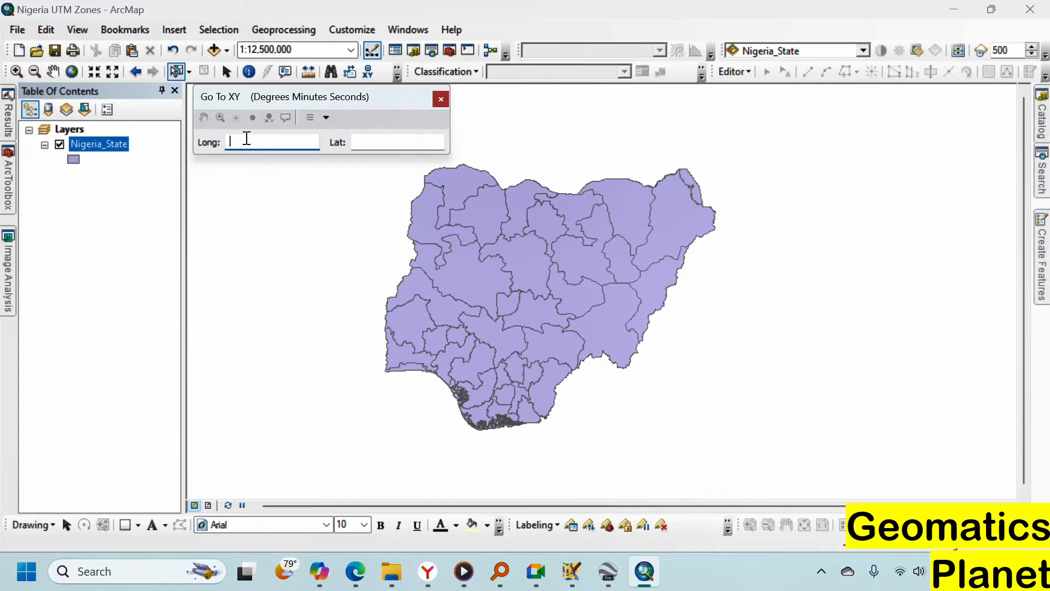
{"action": "left_click", "coordinate": [246, 138]}
{"action": "type", "text": "2"}
{"action": "left_click", "coordinate": [361, 143]}
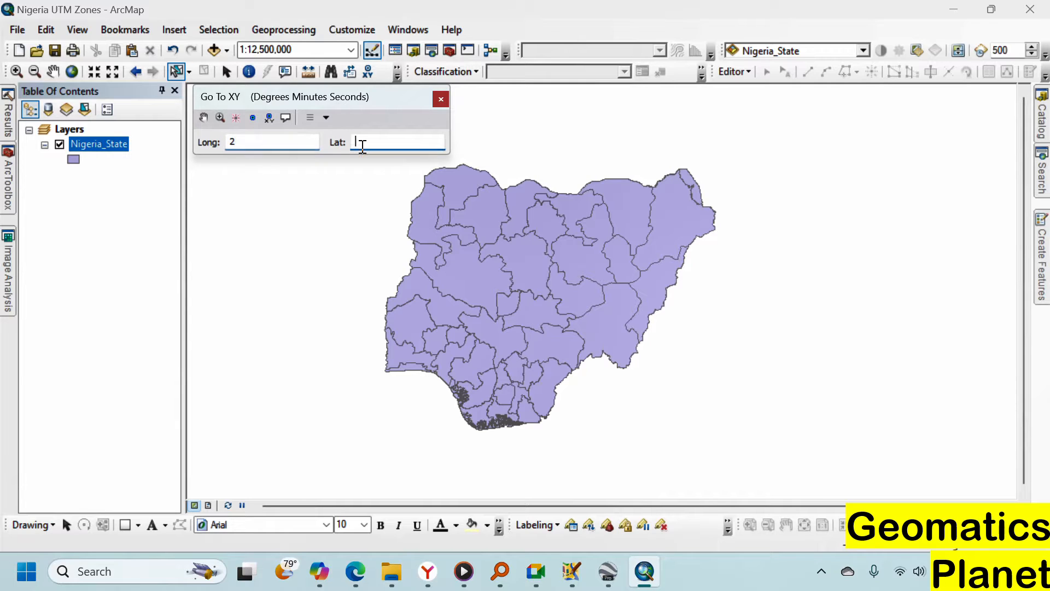
{"action": "type", "text": "4"}
{"action": "left_click", "coordinate": [238, 118]}
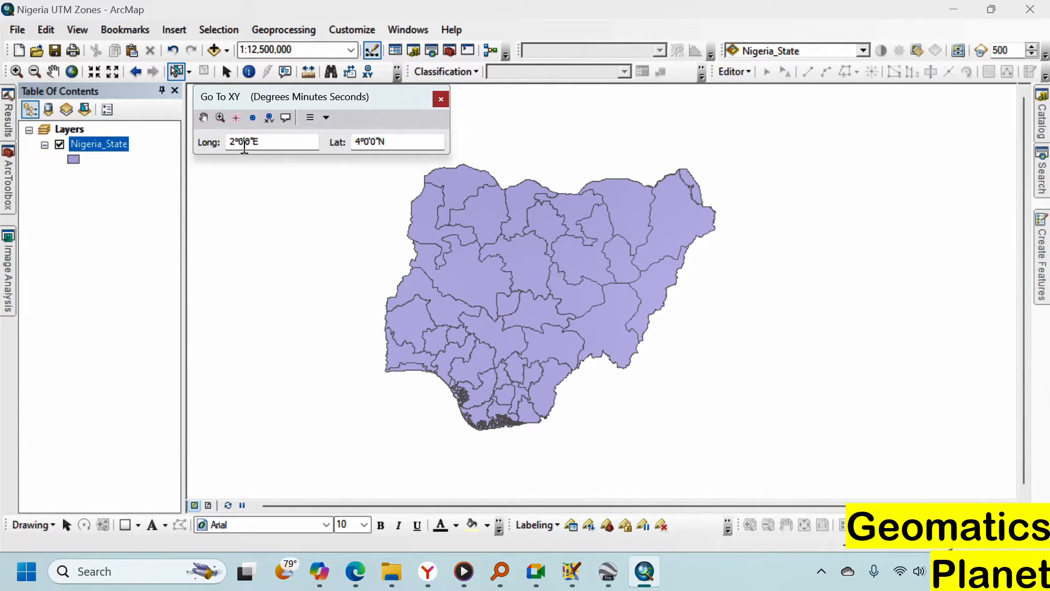
Try other Go To XY coordinates, ending with longitude 4°E and latitude 3°N, and flash that location on the map
{"action": "left_click_drag", "start_coordinate": [235, 142], "coordinate": [228, 141]}
{"action": "type", "text": "3"}
{"action": "left_click", "coordinate": [269, 117]}
{"action": "left_click_drag", "start_coordinate": [234, 142], "coordinate": [221, 142]}
{"action": "left_click_drag", "start_coordinate": [358, 141], "coordinate": [350, 141]}
{"action": "type", "text": "3"}
{"action": "left_click", "coordinate": [237, 118]}
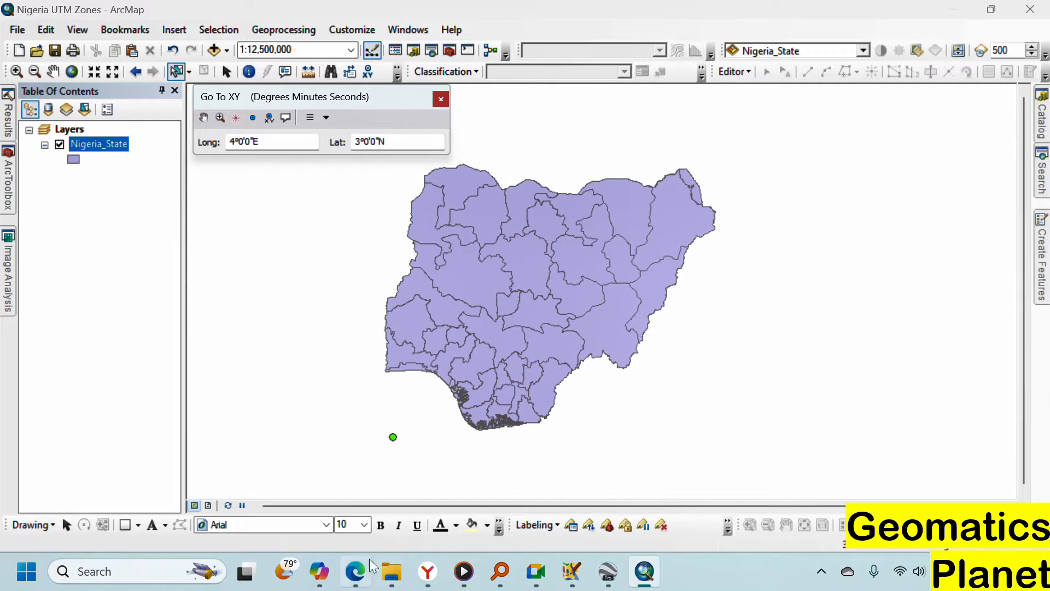
Switch to Microsoft Edge and search the web in a new tab for "Long and lat of nigeria"
{"action": "left_click", "coordinate": [355, 578]}
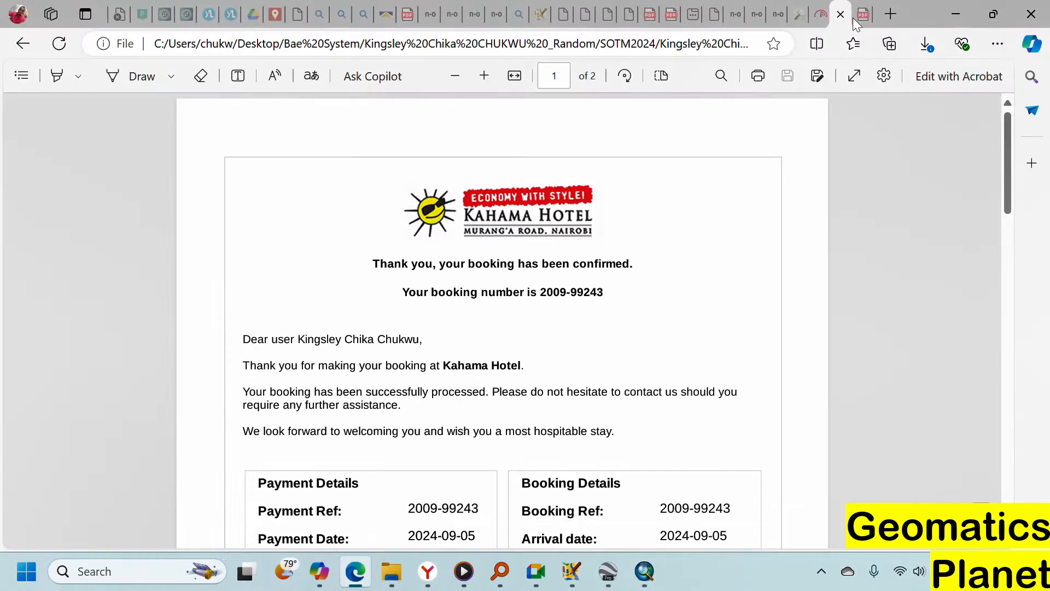
{"action": "left_click", "coordinate": [890, 14]}
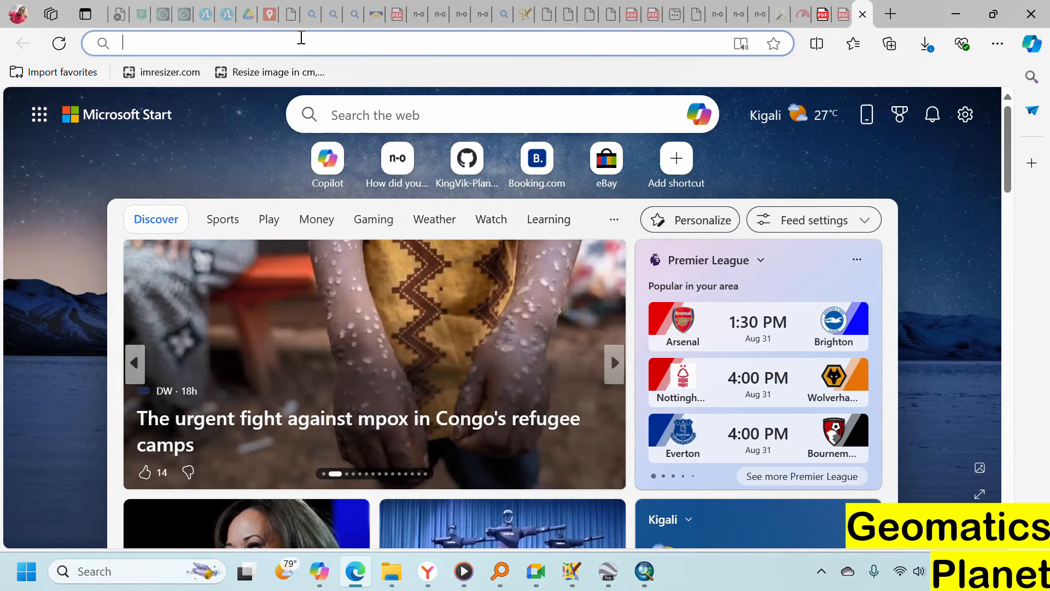
{"action": "type", "text": "Long aN"}
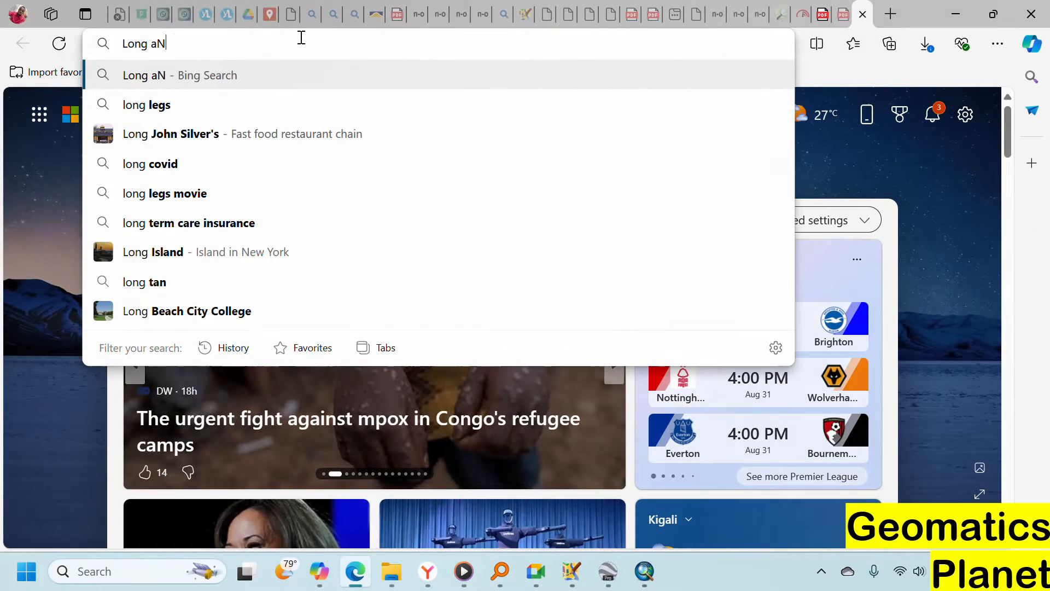
{"action": "type", "text": "D"}
{"action": "key", "text": "BackSpace"}
{"action": "key", "text": "BackSpace"}
{"action": "key", "text": "BackSpace"}
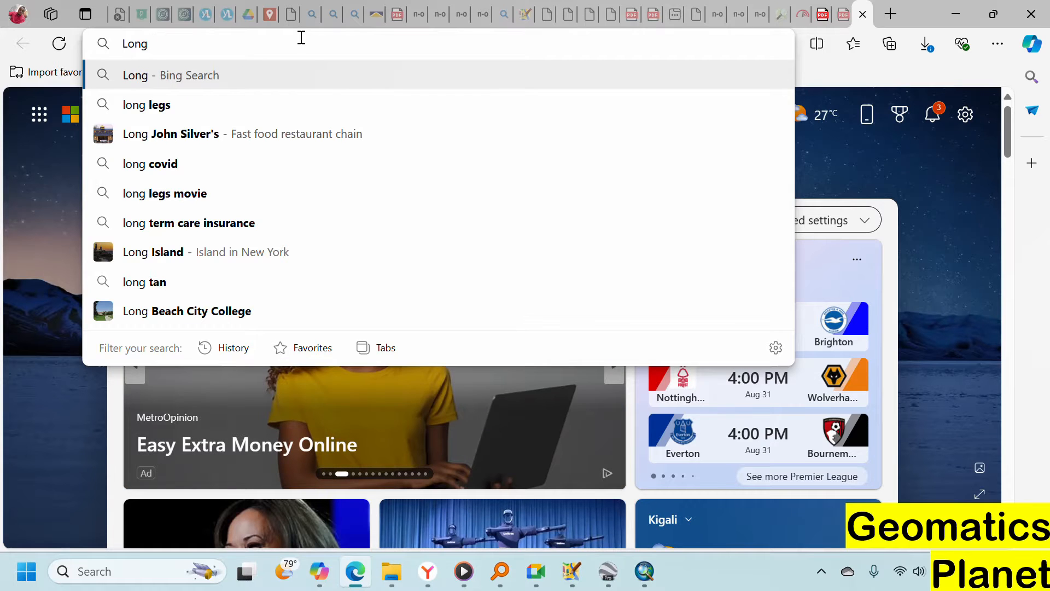
{"action": "type", "text": "and lat "}
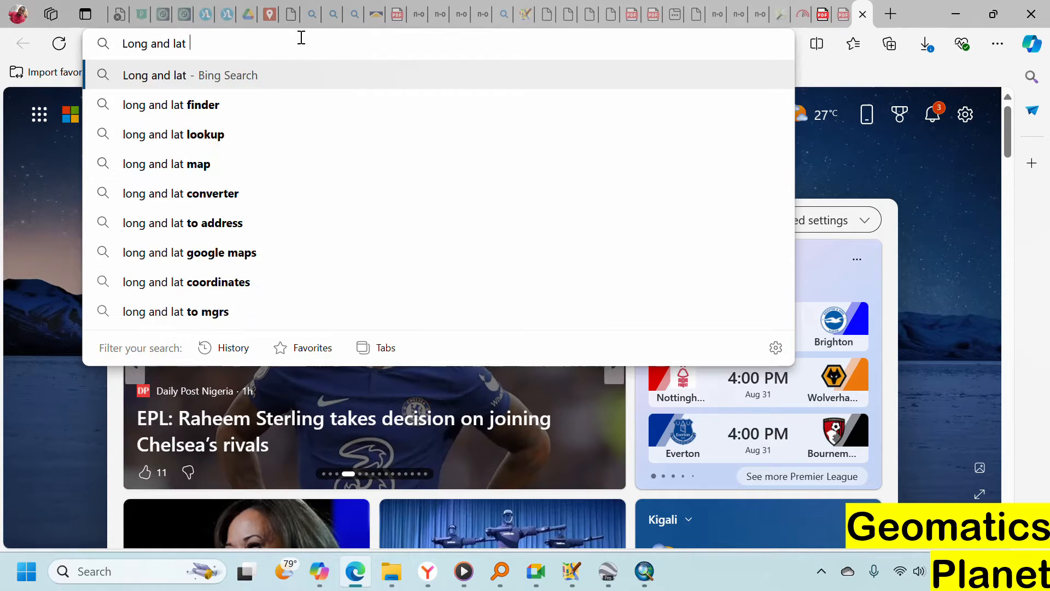
{"action": "type", "text": "of nigeria"}
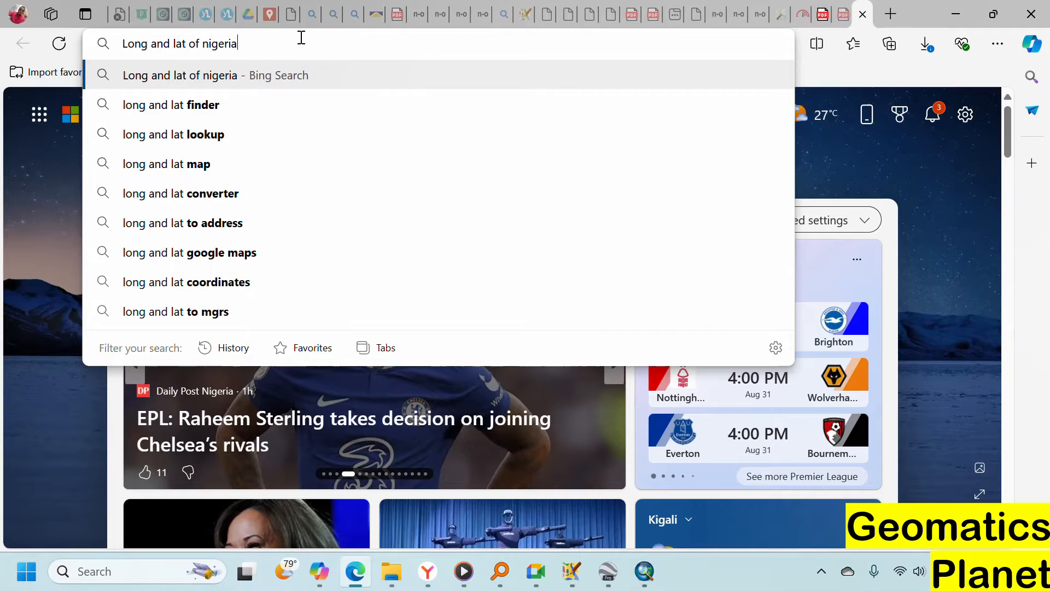
{"action": "key", "text": "Return"}
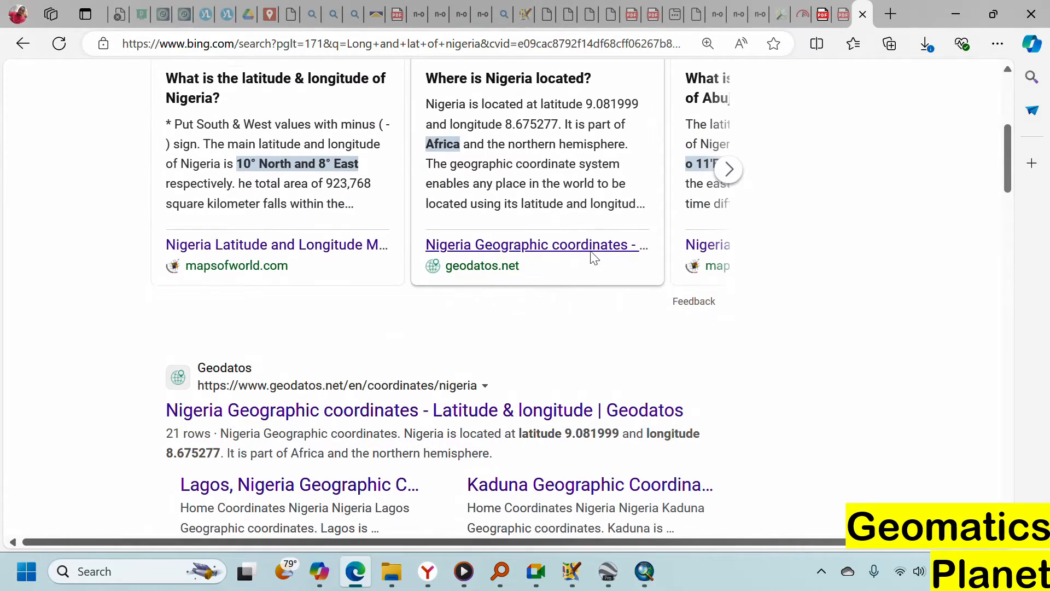
Refine the web search to "Long and lat of bounding nigeria"
{"action": "scroll", "coordinate": [591, 253], "scroll_direction": "up", "scroll_amount": 5}
{"action": "scroll", "coordinate": [514, 222], "scroll_direction": "down", "scroll_amount": 3}
{"action": "scroll", "coordinate": [514, 280], "scroll_direction": "up", "scroll_amount": 3}
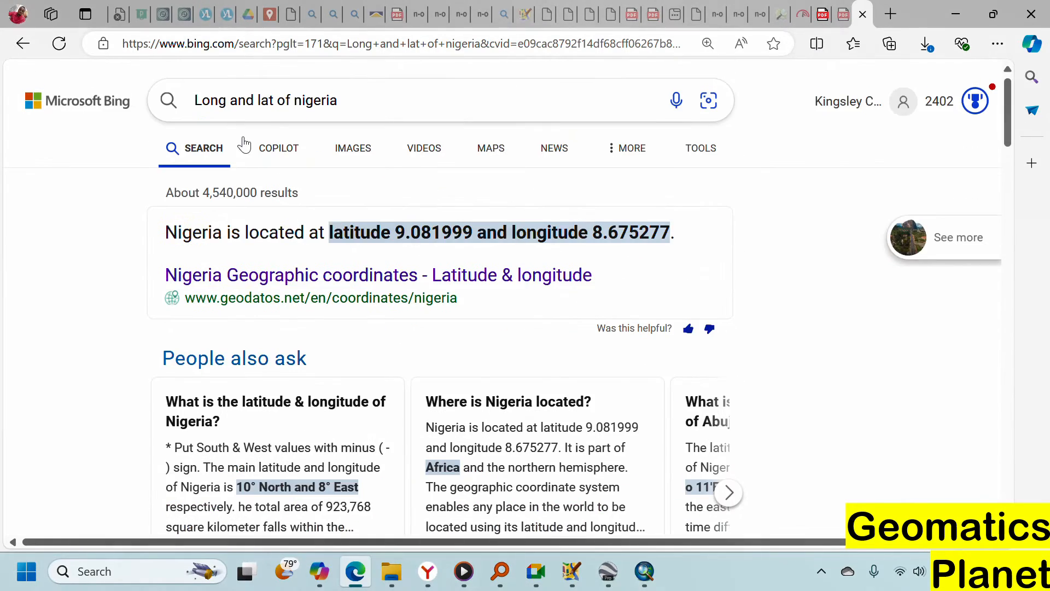
{"action": "left_click", "coordinate": [287, 99]}
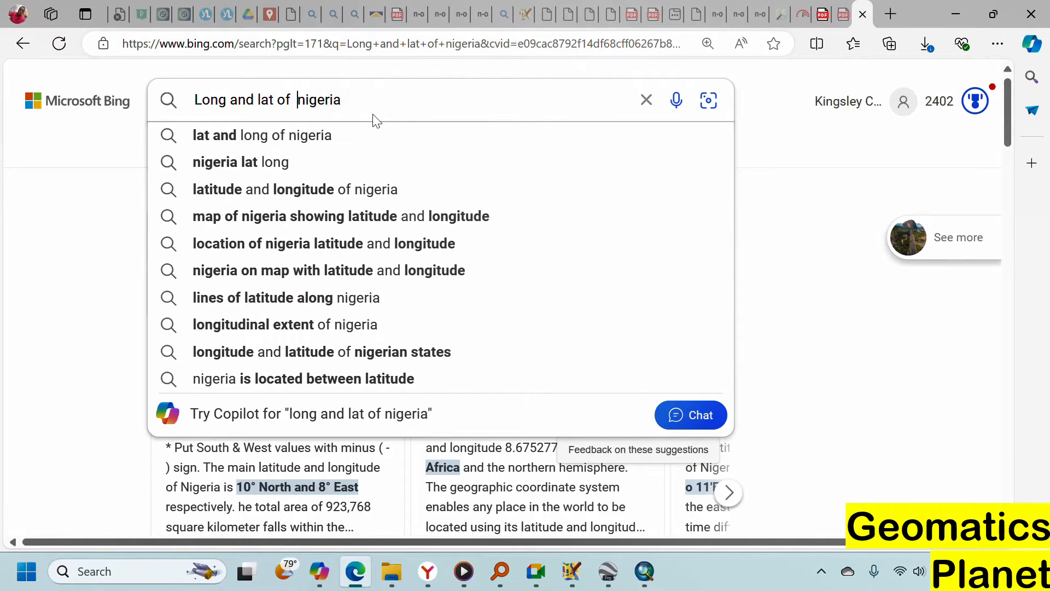
{"action": "type", "text": "bounding"}
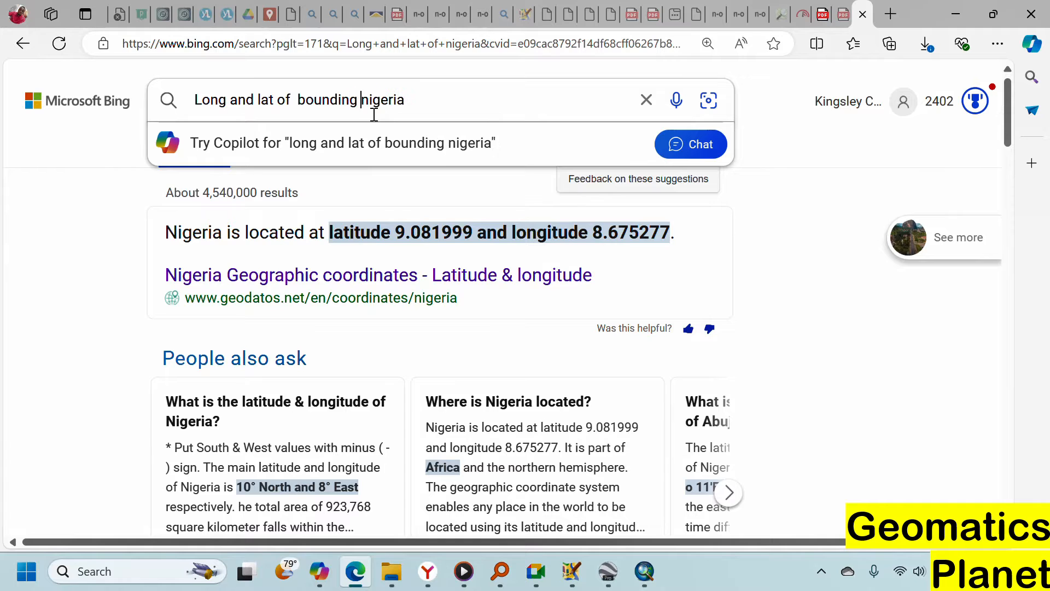
{"action": "key", "text": "Return"}
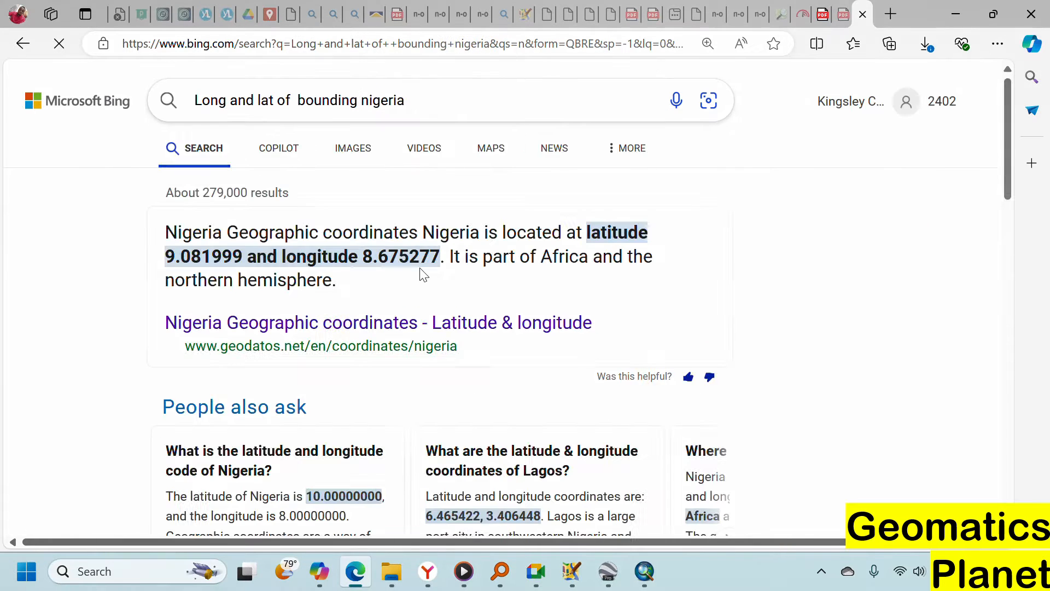
Look through the search results and open the image of the map of Nigeria showing location latitudes and longitudes
{"action": "scroll", "coordinate": [403, 261], "scroll_direction": "down", "scroll_amount": 5}
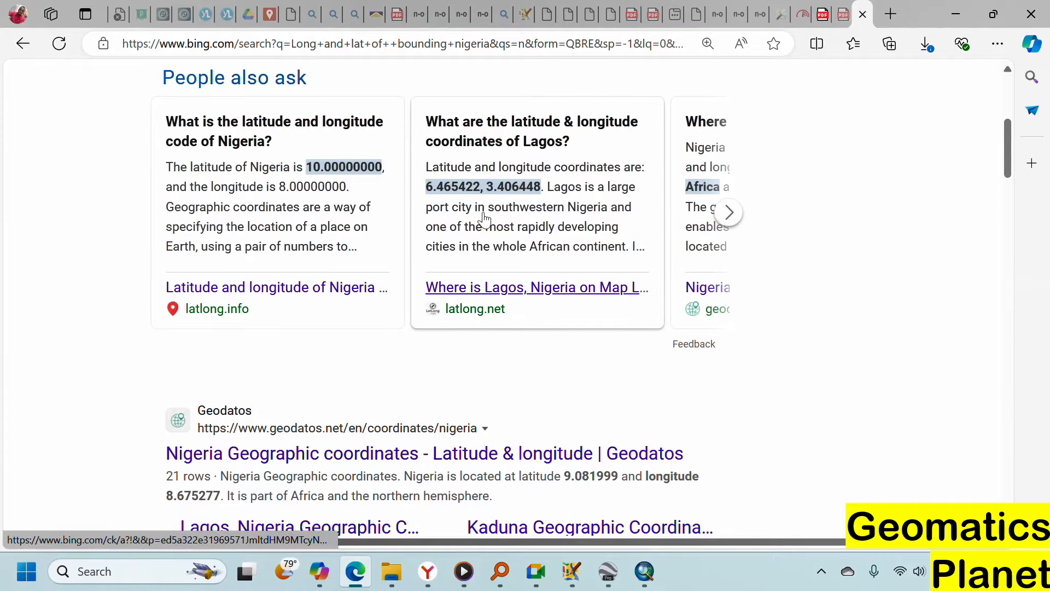
{"action": "scroll", "coordinate": [476, 224], "scroll_direction": "down", "scroll_amount": 6}
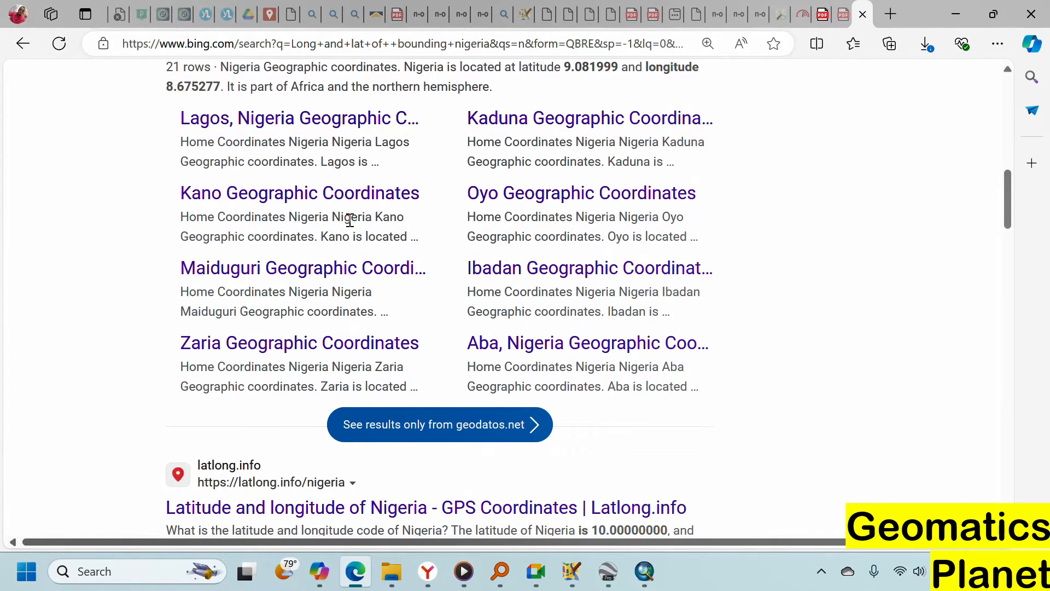
{"action": "scroll", "coordinate": [347, 221], "scroll_direction": "up", "scroll_amount": 3}
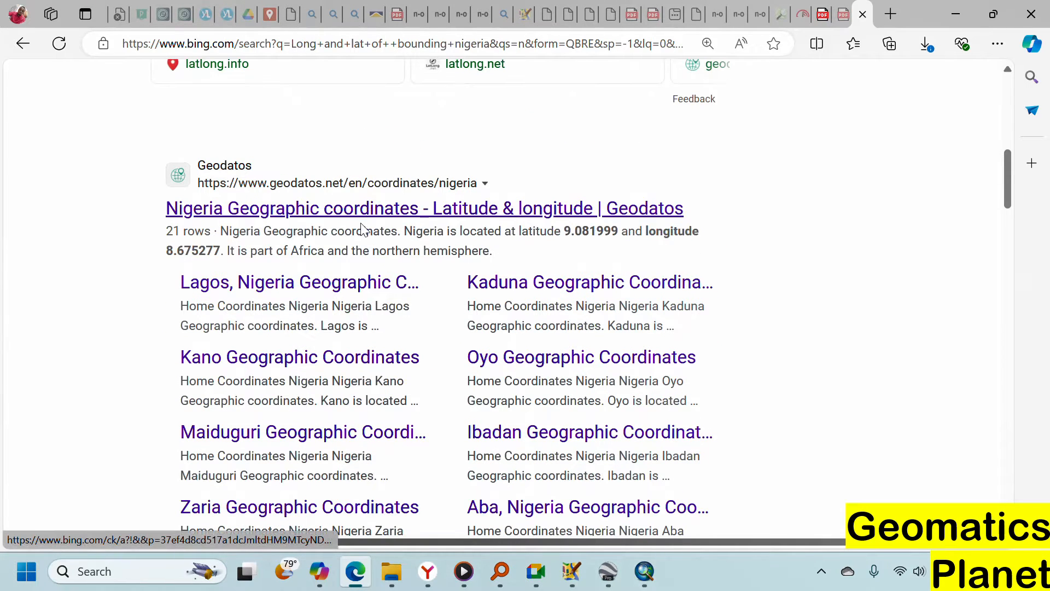
{"action": "scroll", "coordinate": [340, 224], "scroll_direction": "down", "scroll_amount": 10}
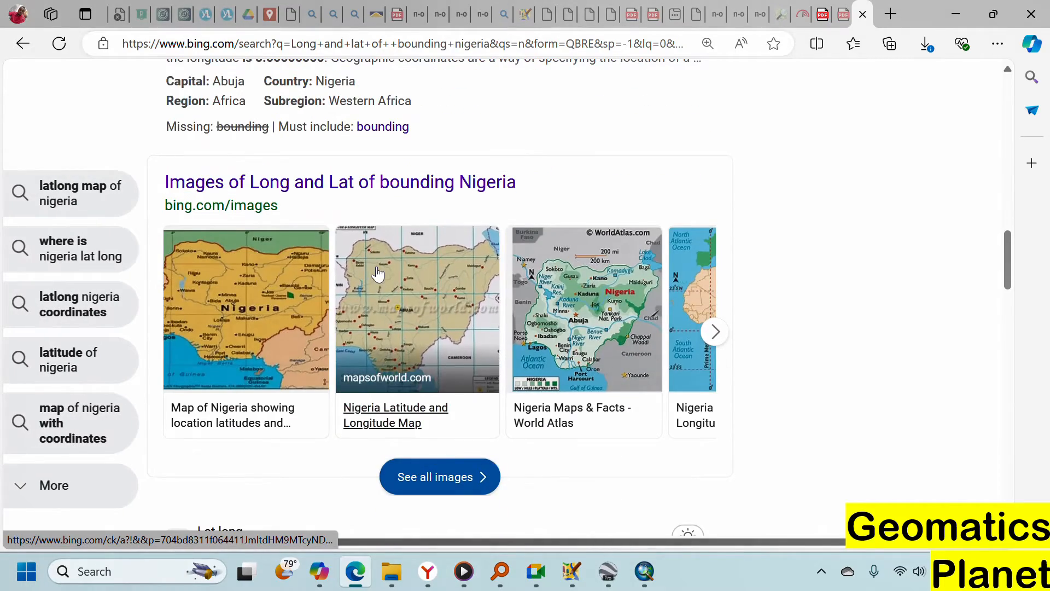
{"action": "scroll", "coordinate": [383, 274], "scroll_direction": "down", "scroll_amount": 3}
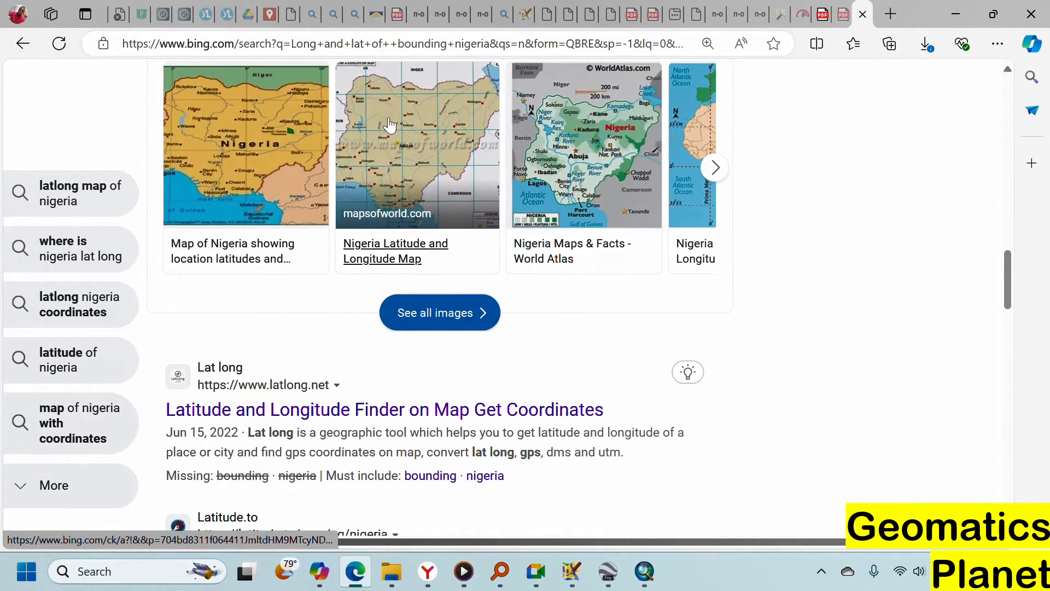
{"action": "left_click", "coordinate": [253, 142]}
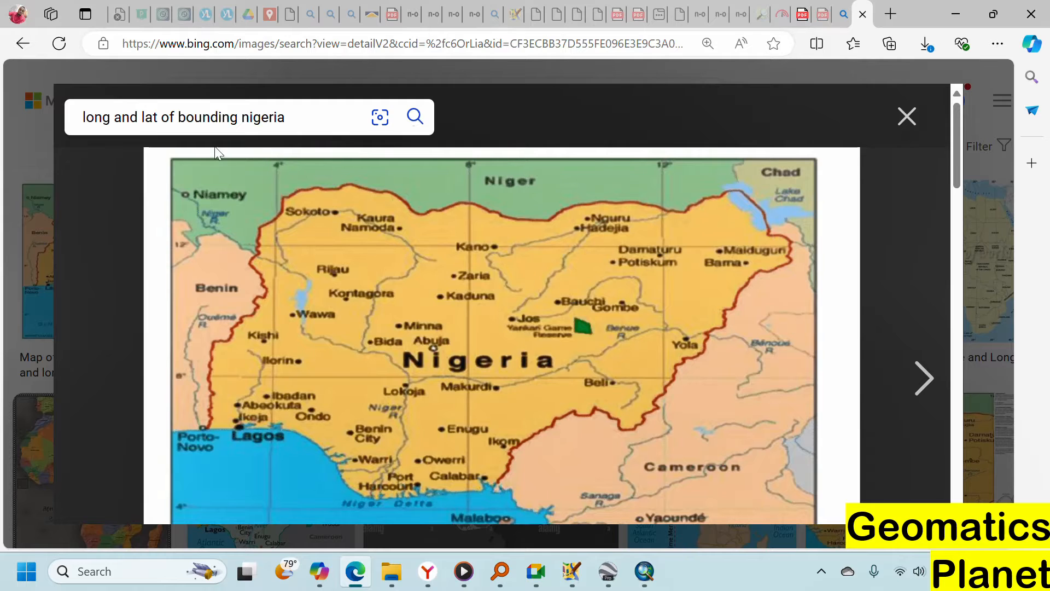
Switch to ArcMap and select the western states with a selection box, then only the single state on Nigeria's north-central border
{"action": "left_click", "coordinate": [644, 574]}
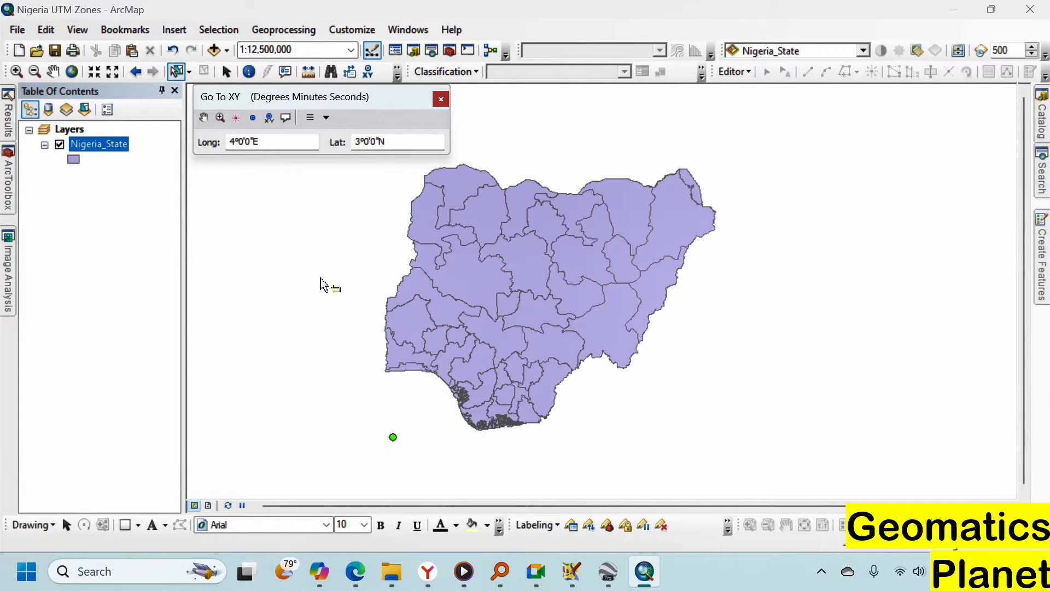
{"action": "left_click", "coordinate": [236, 143]}
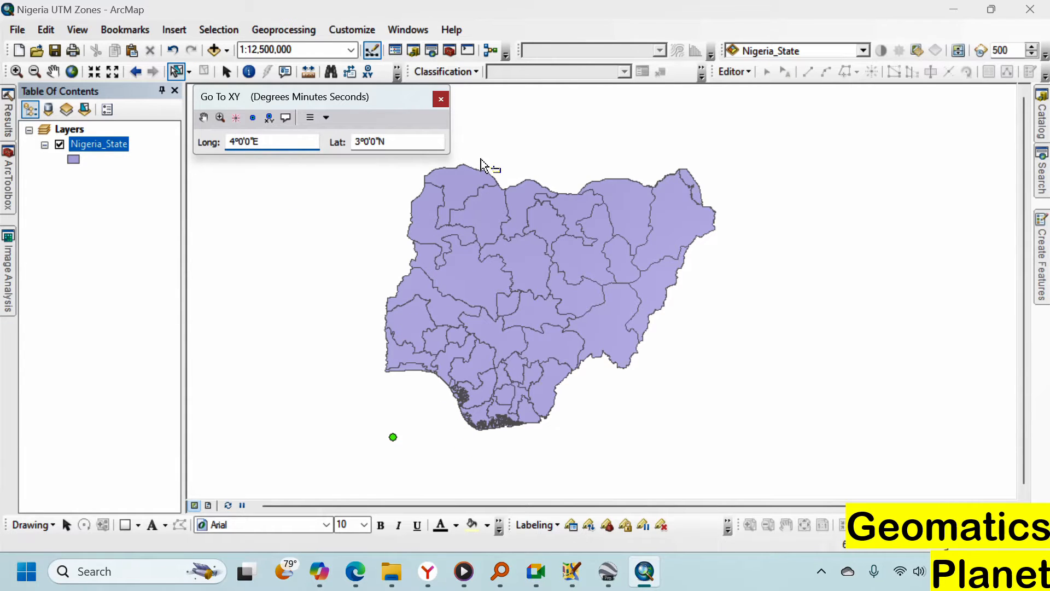
{"action": "left_click", "coordinate": [403, 444]}
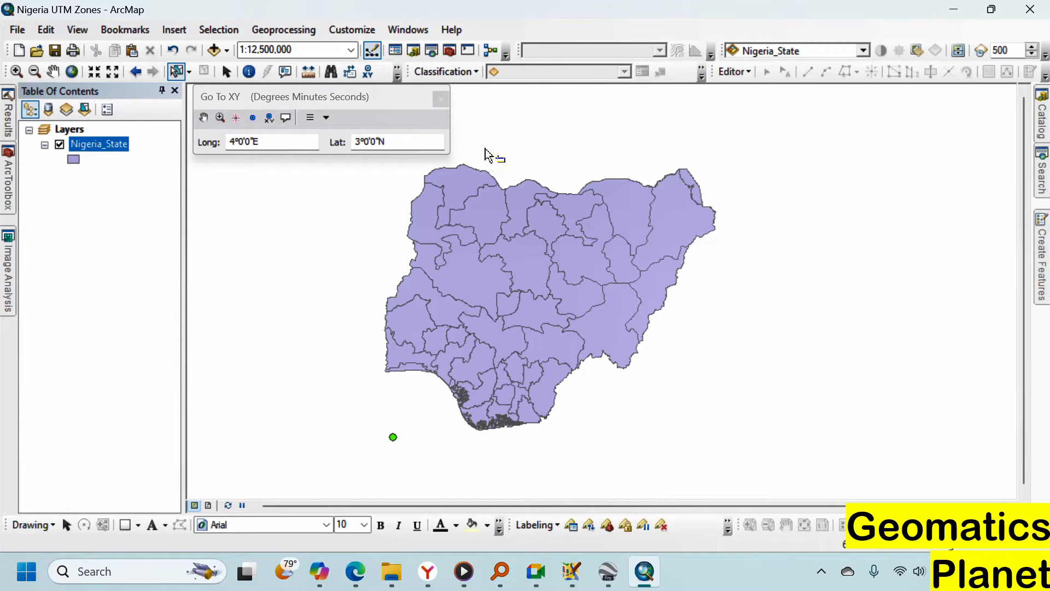
{"action": "left_click_drag", "start_coordinate": [456, 466], "coordinate": [486, 151]}
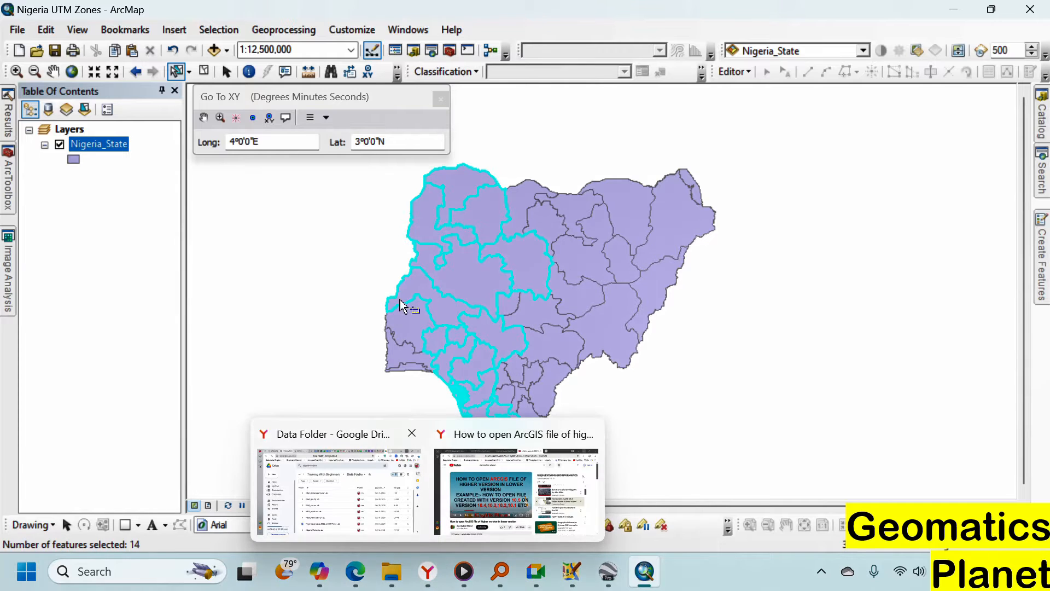
{"action": "left_click", "coordinate": [513, 203]}
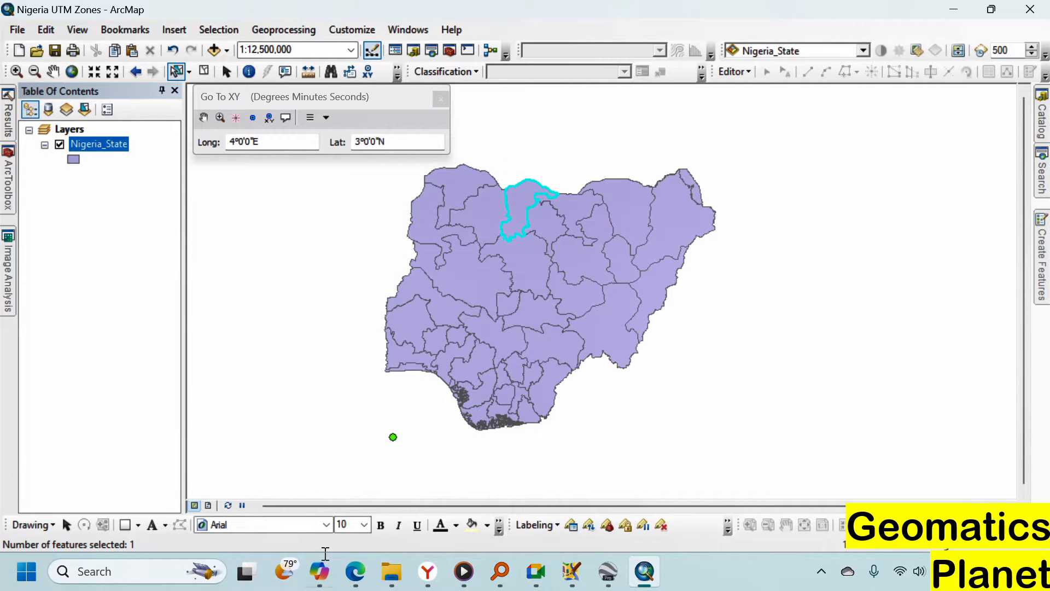
Recheck the Nigeria map image in Microsoft Edge, then switch to Google Earth Pro and show coordinates in Universal Transverse Mercator
{"action": "left_click", "coordinate": [356, 571]}
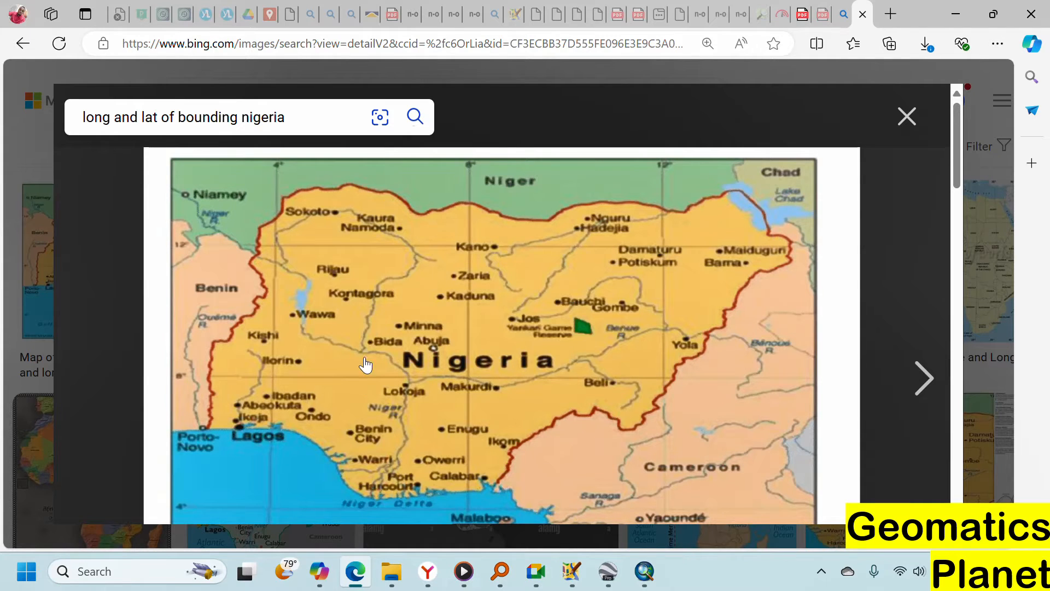
{"action": "left_click", "coordinate": [617, 563]}
{"action": "left_click", "coordinate": [506, 31]}
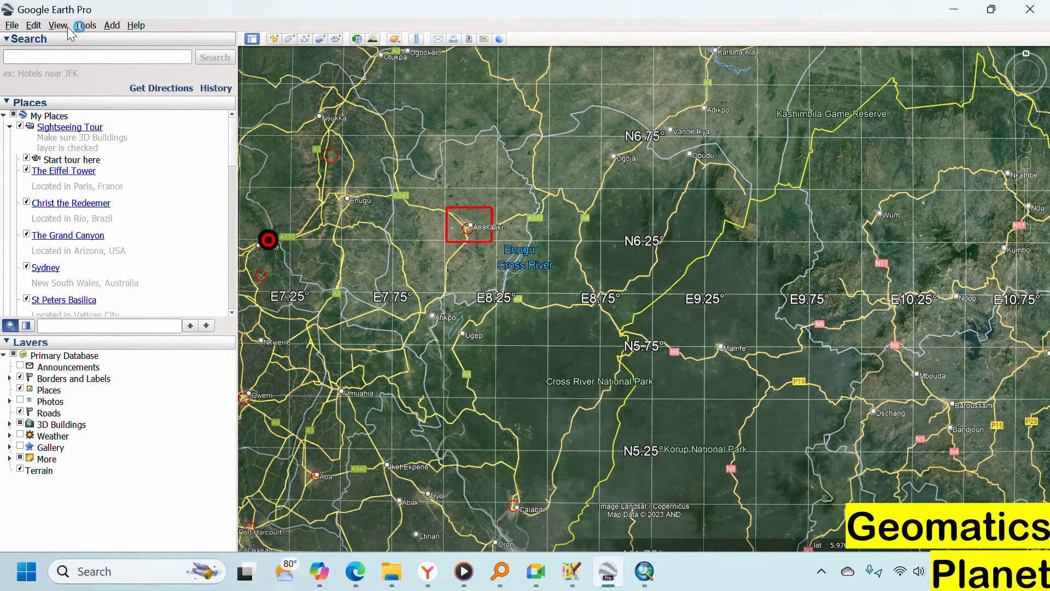
{"action": "left_click", "coordinate": [85, 25]}
{"action": "left_click", "coordinate": [114, 128]}
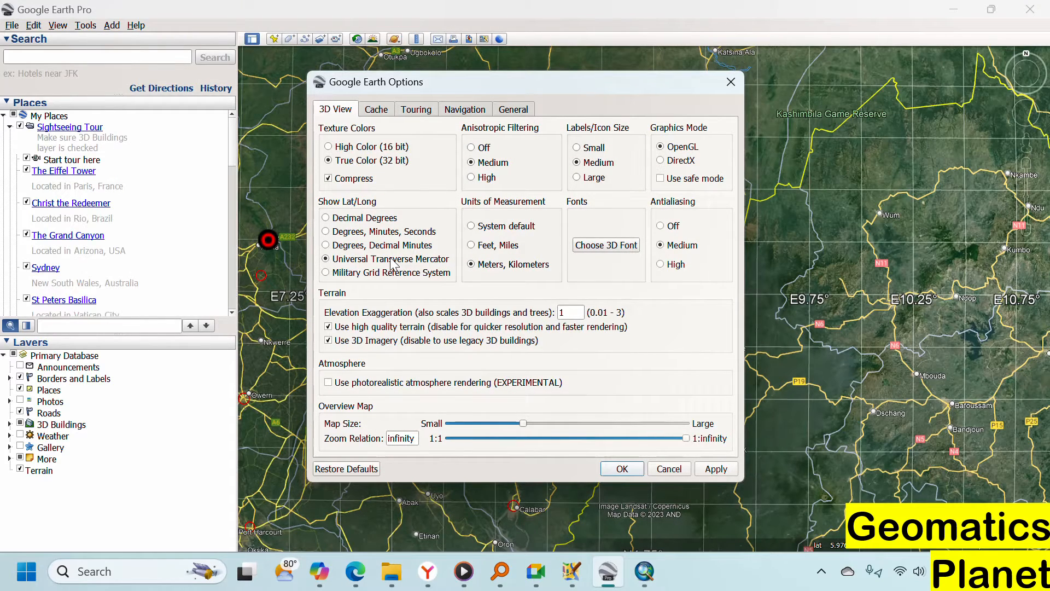
{"action": "left_click", "coordinate": [621, 469]}
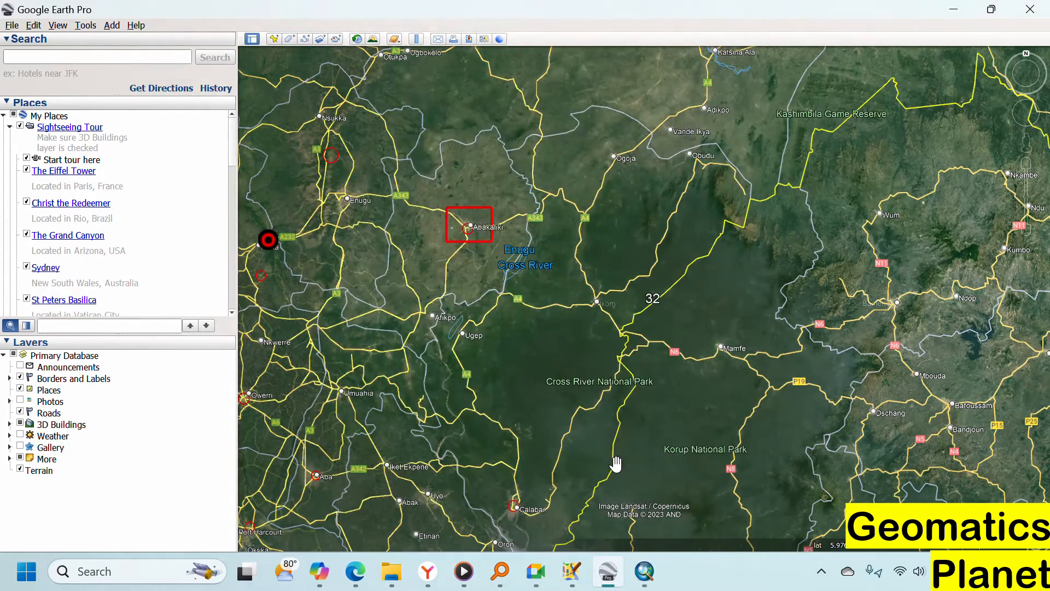
Examine where the UTM zone boundaries cross Nigeria, from the southern coast up to the northern border
{"action": "scroll", "coordinate": [580, 176], "scroll_direction": "down", "scroll_amount": 3}
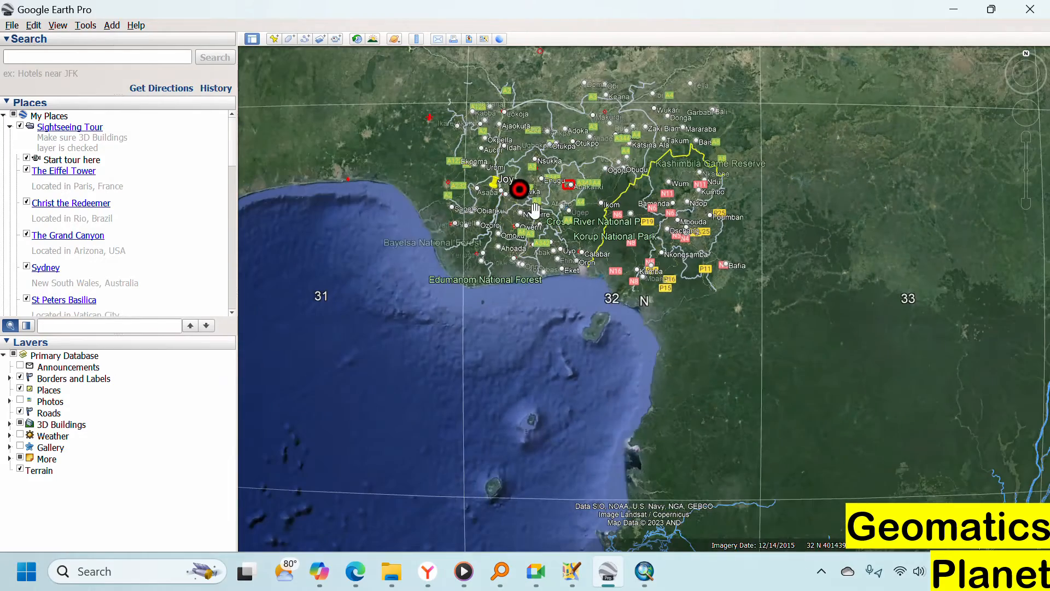
{"action": "scroll", "coordinate": [504, 103], "scroll_direction": "up", "scroll_amount": 2}
{"action": "scroll", "coordinate": [504, 102], "scroll_direction": "down", "scroll_amount": 3}
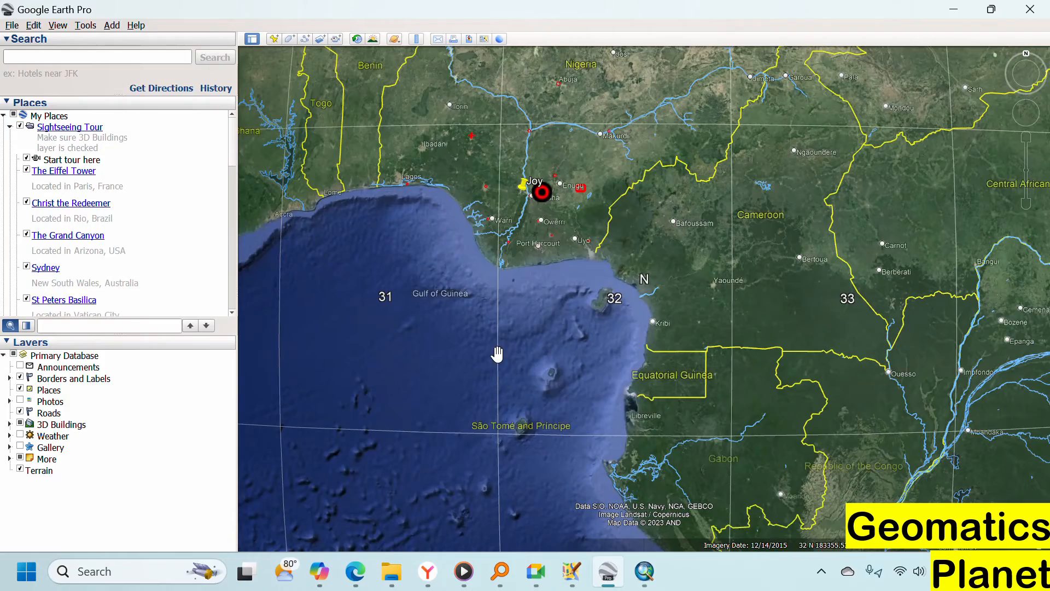
{"action": "scroll", "coordinate": [500, 273], "scroll_direction": "up", "scroll_amount": 3}
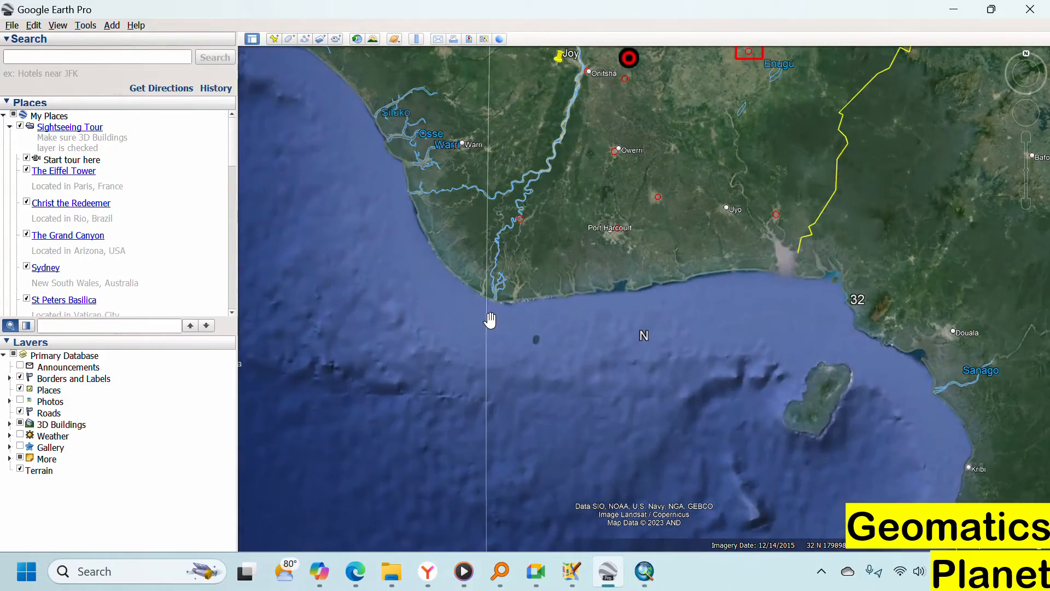
{"action": "scroll", "coordinate": [496, 316], "scroll_direction": "down", "scroll_amount": 3}
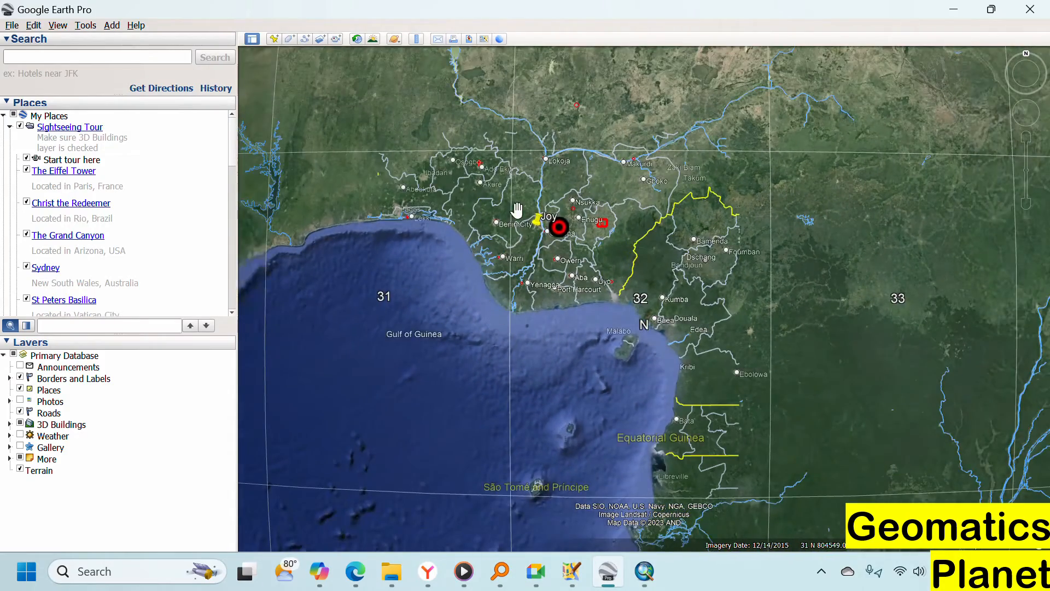
{"action": "left_click_drag", "start_coordinate": [517, 211], "coordinate": [545, 453]}
{"action": "left_click_drag", "start_coordinate": [522, 188], "coordinate": [511, 370]}
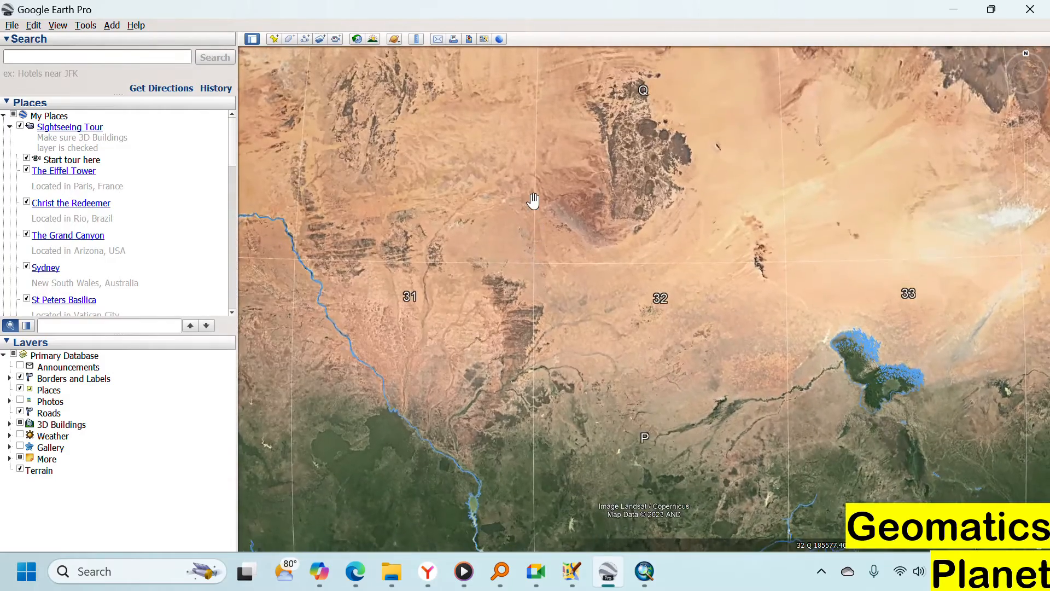
{"action": "left_click_drag", "start_coordinate": [539, 293], "coordinate": [530, 82]}
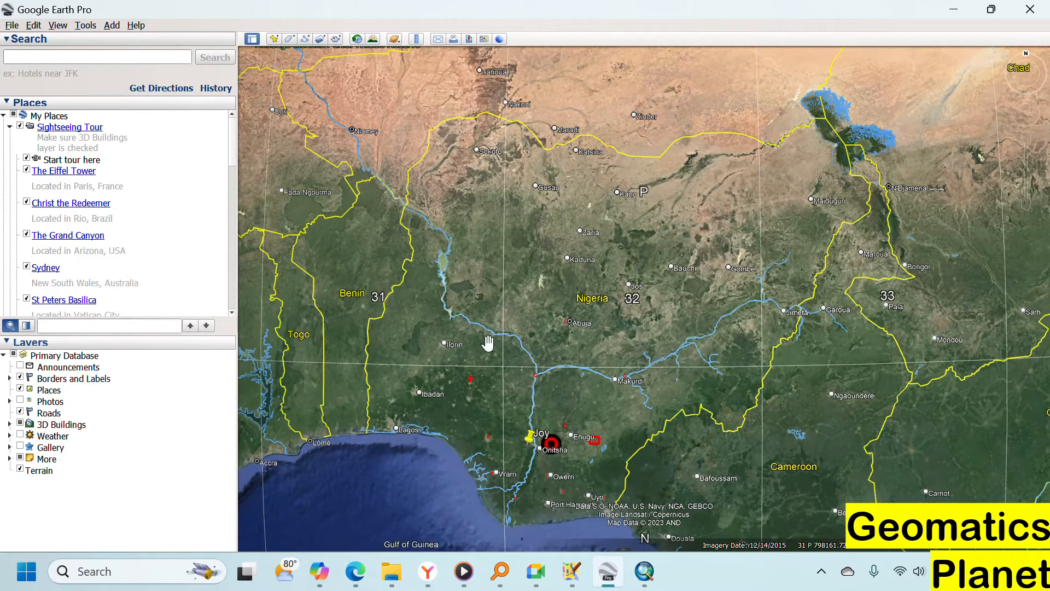
Set the coordinate display to Degrees, Minutes, Seconds and examine the grid values at Nigeria's southernmost coast
{"action": "left_click", "coordinate": [84, 26]}
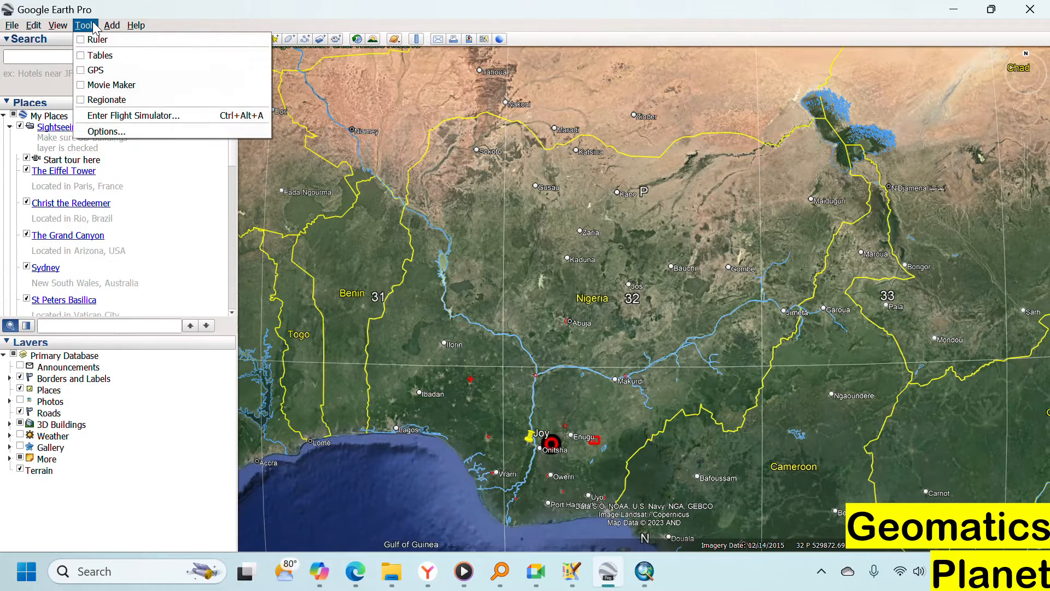
{"action": "left_click", "coordinate": [106, 132]}
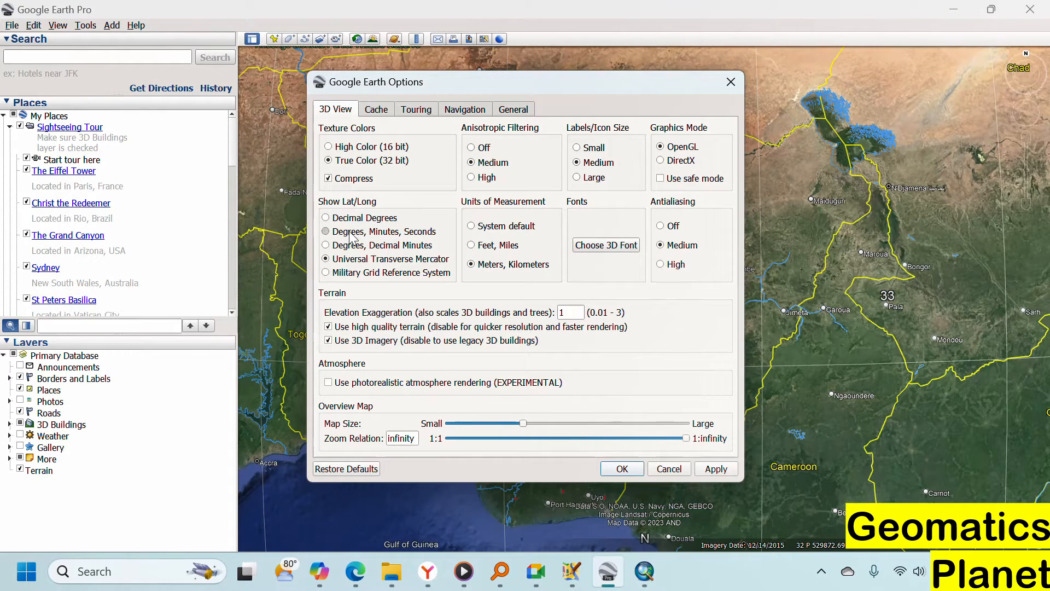
{"action": "left_click", "coordinate": [622, 469]}
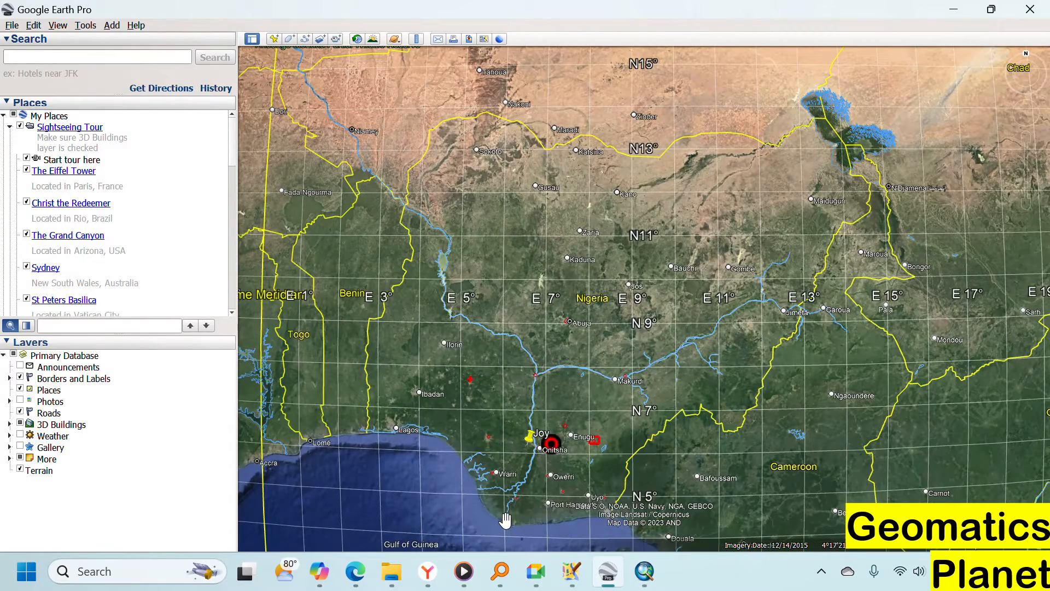
{"action": "scroll", "coordinate": [505, 520], "scroll_direction": "up", "scroll_amount": 2}
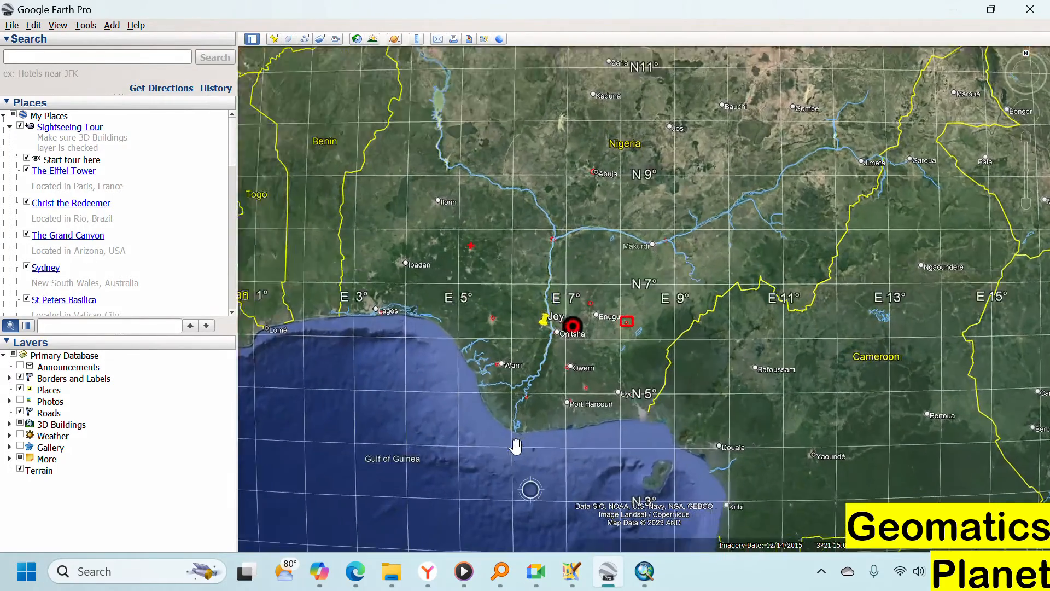
{"action": "scroll", "coordinate": [516, 446], "scroll_direction": "up", "scroll_amount": 5}
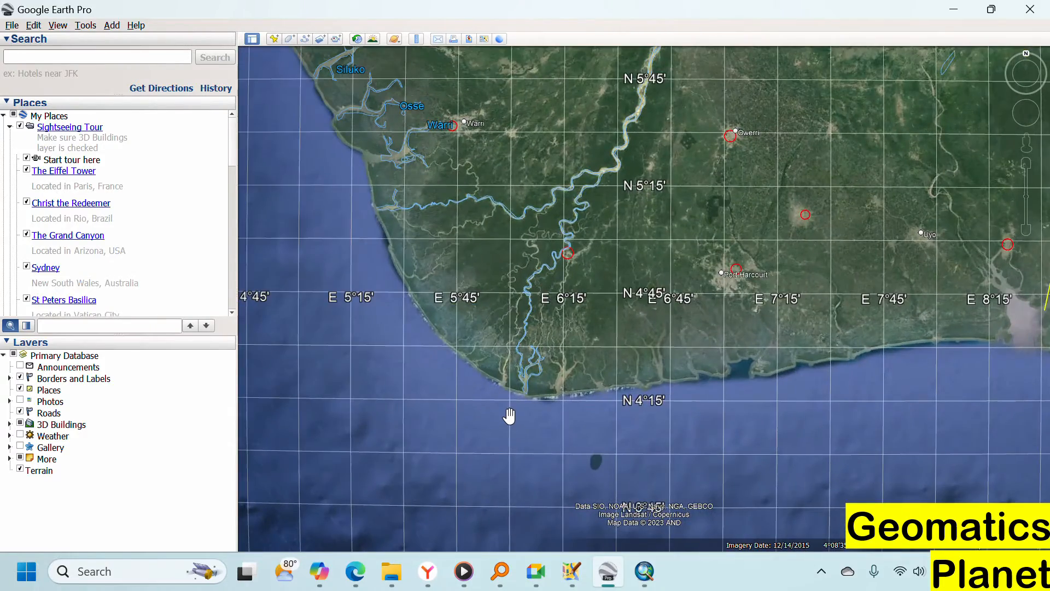
{"action": "scroll", "coordinate": [509, 416], "scroll_direction": "up", "scroll_amount": 2}
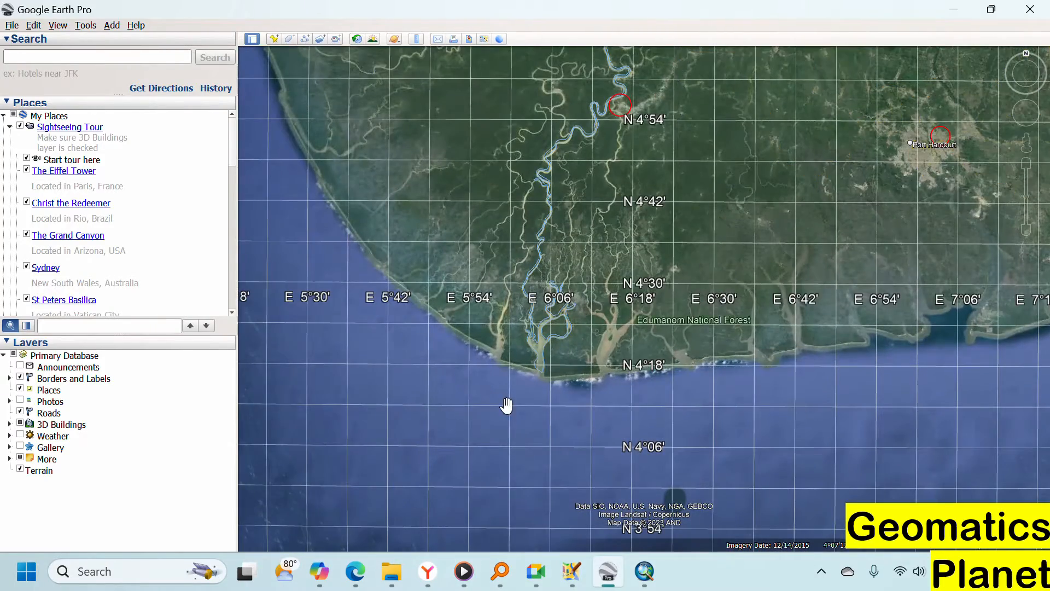
{"action": "scroll", "coordinate": [503, 419], "scroll_direction": "up", "scroll_amount": 2}
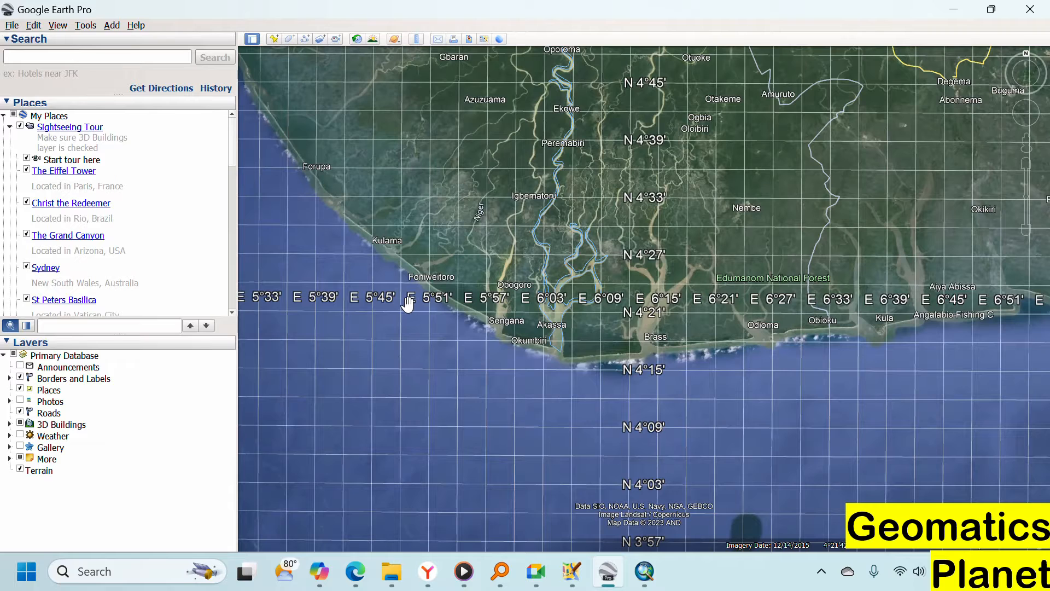
Switch to ArcMap and enter longitude 3° E and latitude 4° N as the coordinates to go to
{"action": "left_click", "coordinate": [644, 571]}
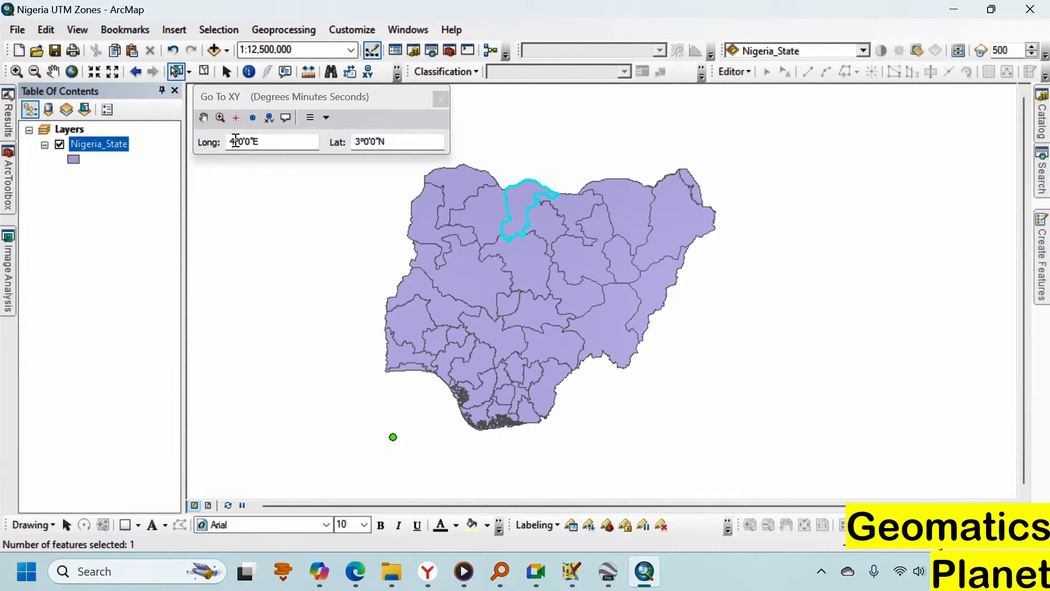
{"action": "left_click_drag", "start_coordinate": [236, 141], "coordinate": [231, 141]}
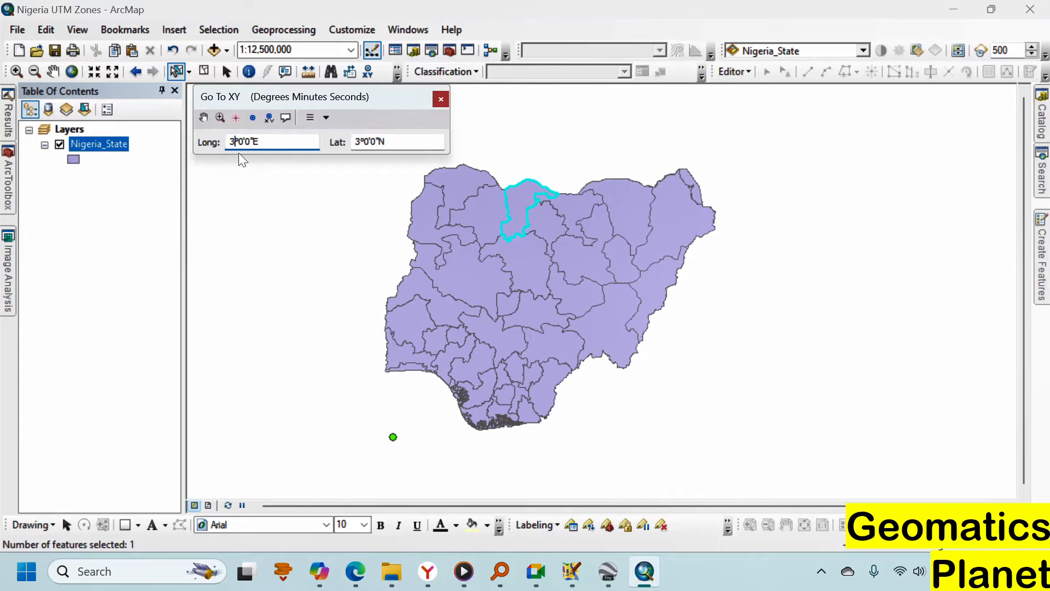
{"action": "left_click", "coordinate": [359, 141]}
{"action": "left_click_drag", "start_coordinate": [359, 141], "coordinate": [354, 142]}
{"action": "type", "text": "4"}
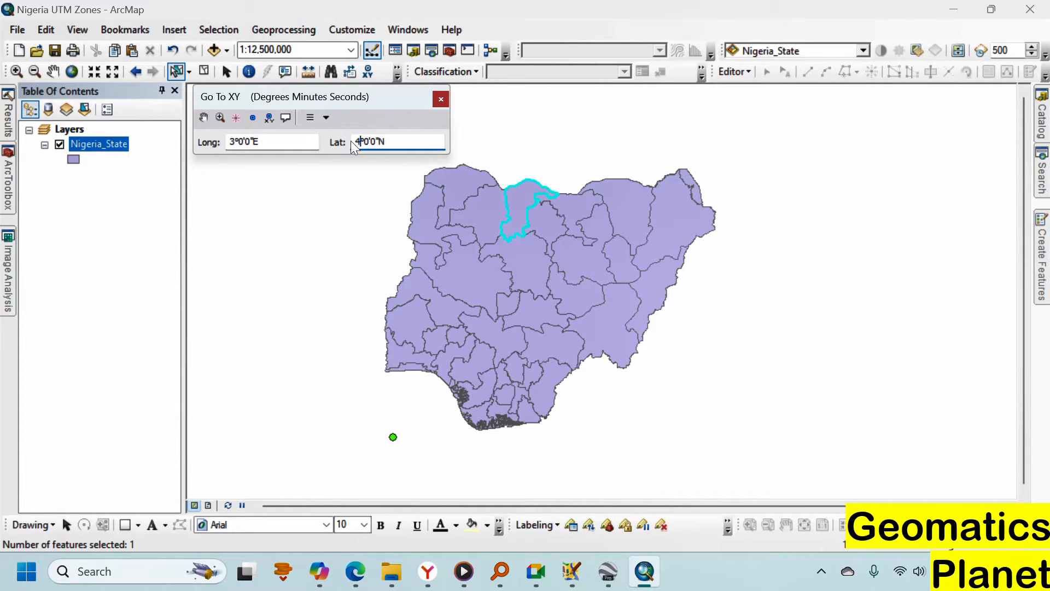
{"action": "left_click", "coordinate": [246, 121]}
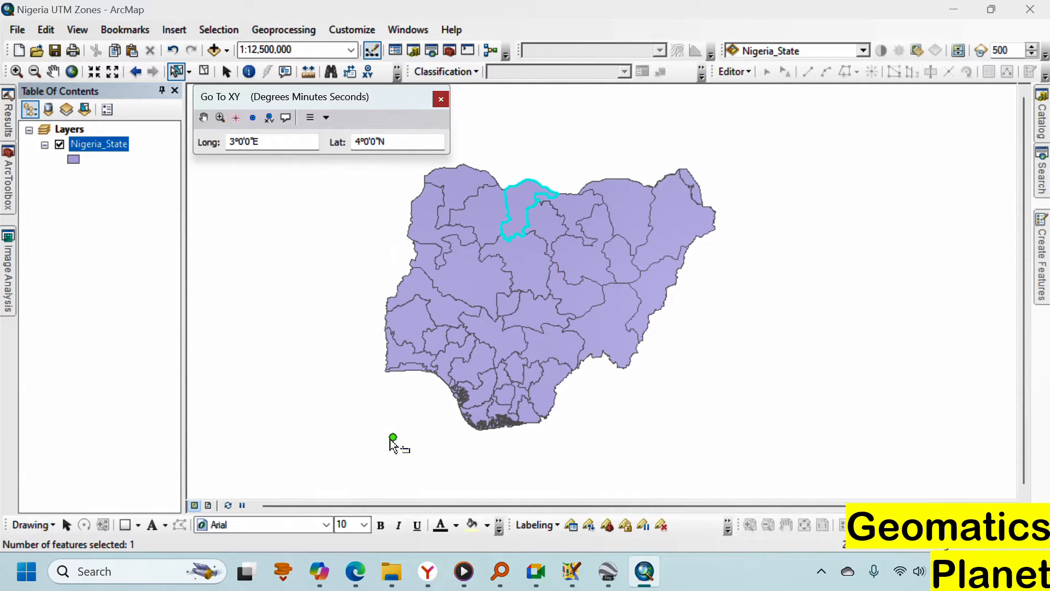
Flash the locations at longitudes 4° E and 5° E on latitude 4° N
{"action": "left_click", "coordinate": [236, 142]}
{"action": "key", "text": "BackSpace"}
{"action": "type", "text": "4°0"}
{"action": "left_click", "coordinate": [236, 118]}
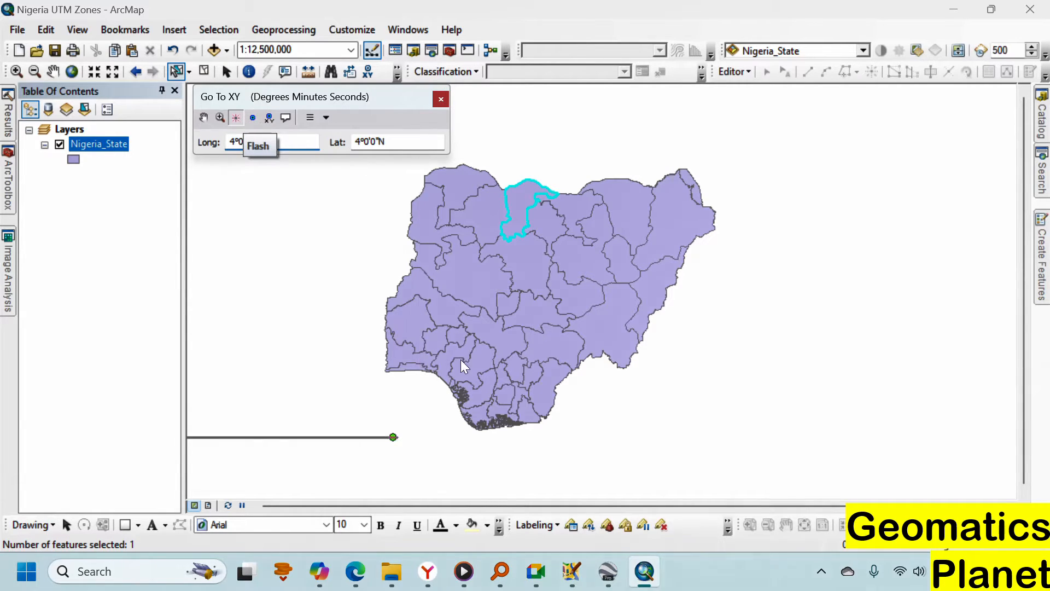
{"action": "left_click", "coordinate": [235, 140]}
{"action": "type", "text": "5"}
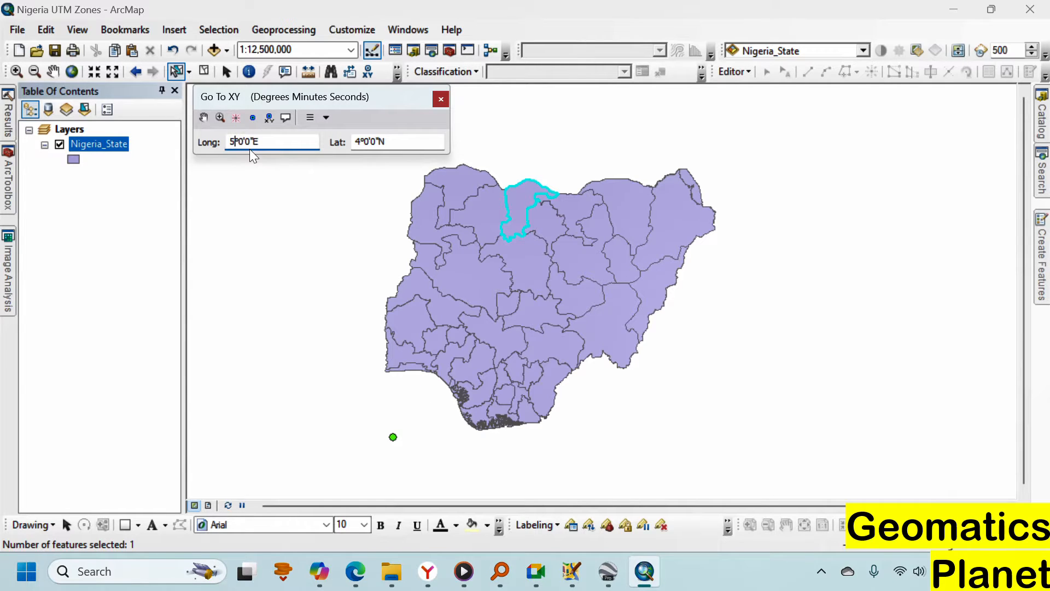
{"action": "left_click", "coordinate": [236, 118]}
Flash longitude 6° E on latitude 4° N, then return to 5° E and add a point at 5° E, 4° N
{"action": "left_click", "coordinate": [232, 141]}
{"action": "key", "text": "BackSpace"}
{"action": "type", "text": "6"}
{"action": "left_click", "coordinate": [236, 118]}
{"action": "left_click", "coordinate": [234, 142]}
{"action": "type", "text": "5"}
{"action": "left_click", "coordinate": [236, 118]}
{"action": "left_click", "coordinate": [253, 118]}
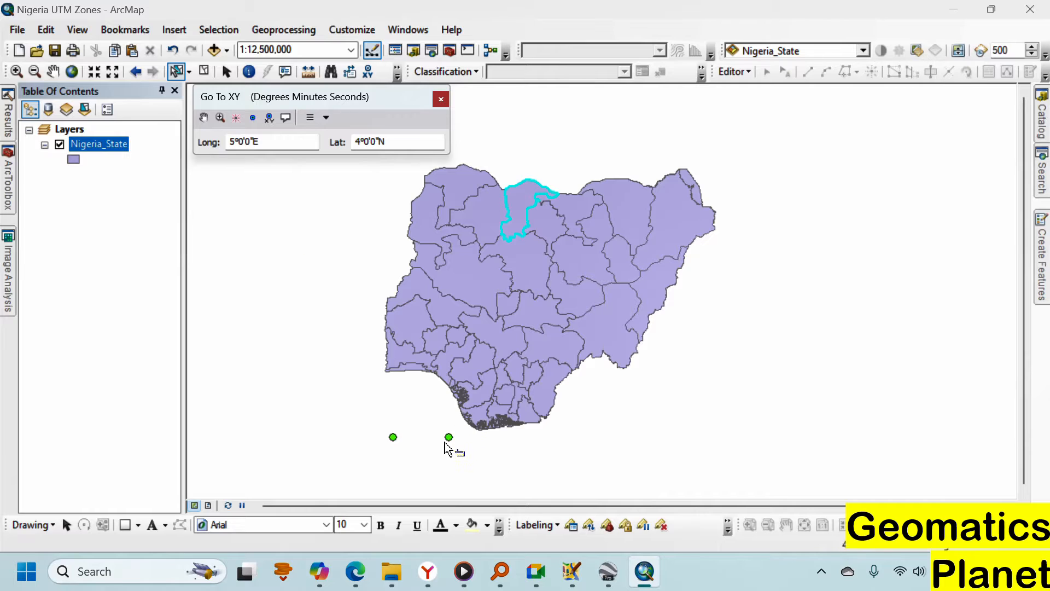
Flash longitudes 15° E and 55° E on latitude 4° N, then restore the longitude to 5° E and flash it again
{"action": "left_click", "coordinate": [231, 144]}
{"action": "type", "text": "15"}
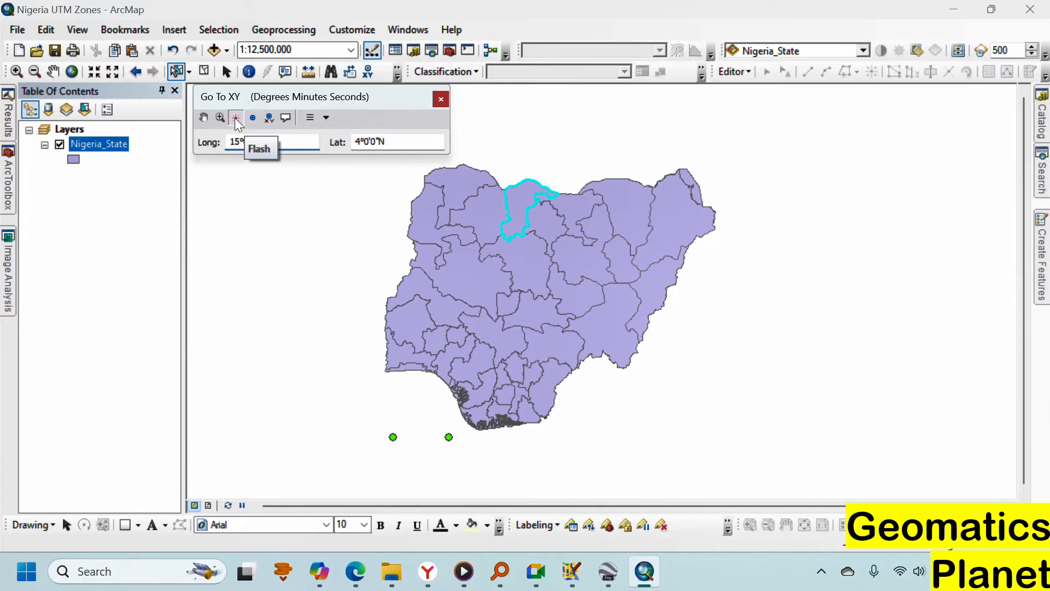
{"action": "left_click", "coordinate": [236, 118]}
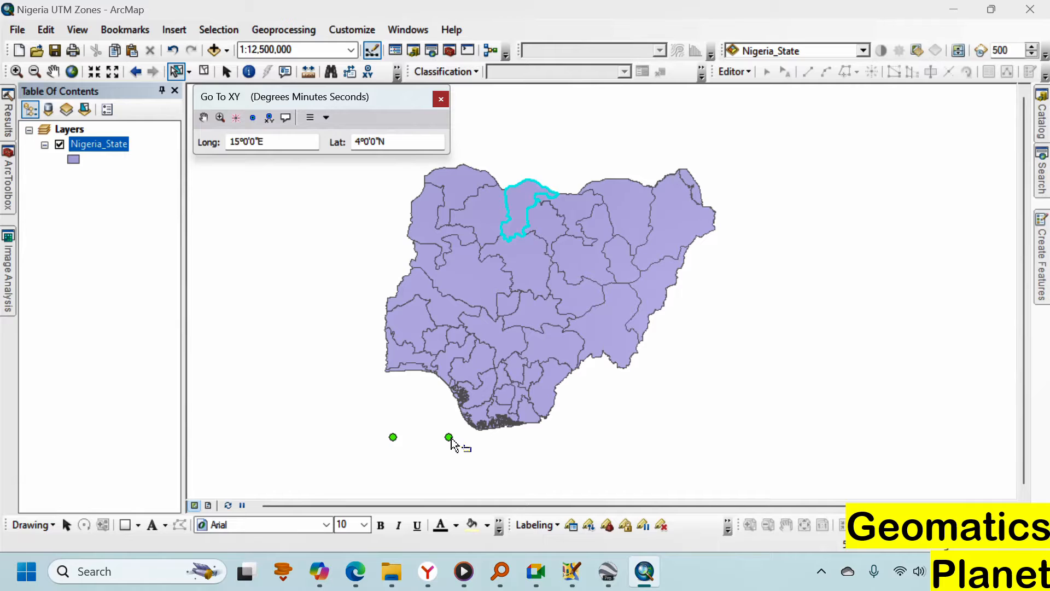
{"action": "left_click", "coordinate": [233, 142]}
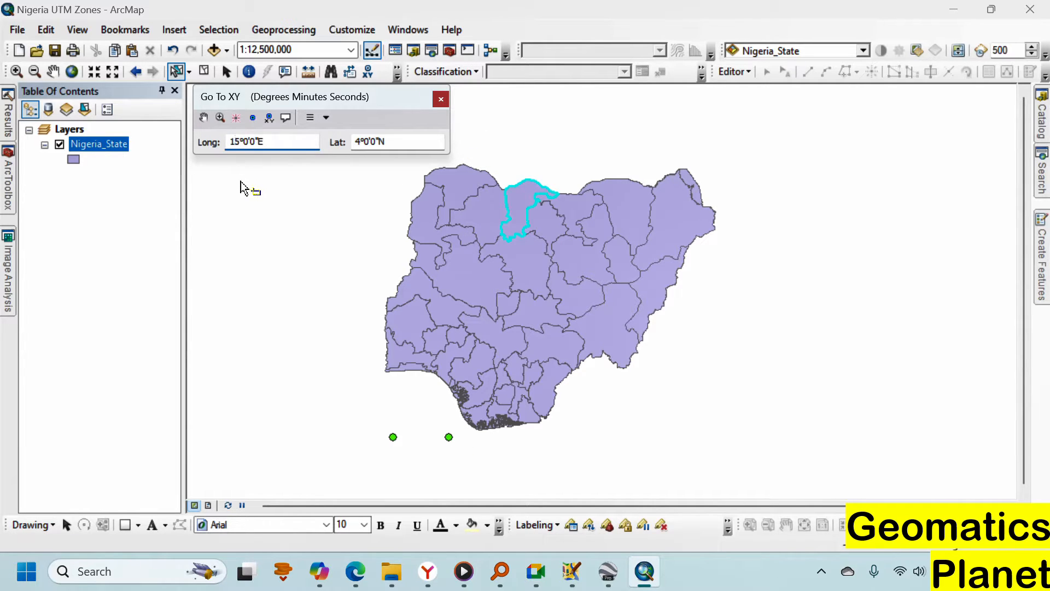
{"action": "key", "text": "BackSpace"}
{"action": "type", "text": "5"}
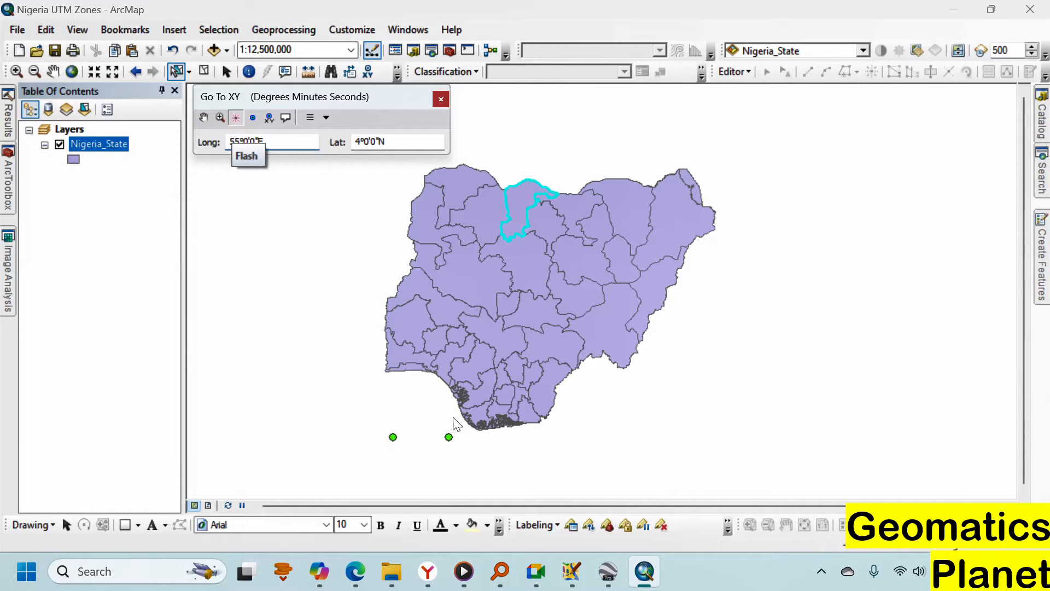
{"action": "left_click", "coordinate": [242, 118]}
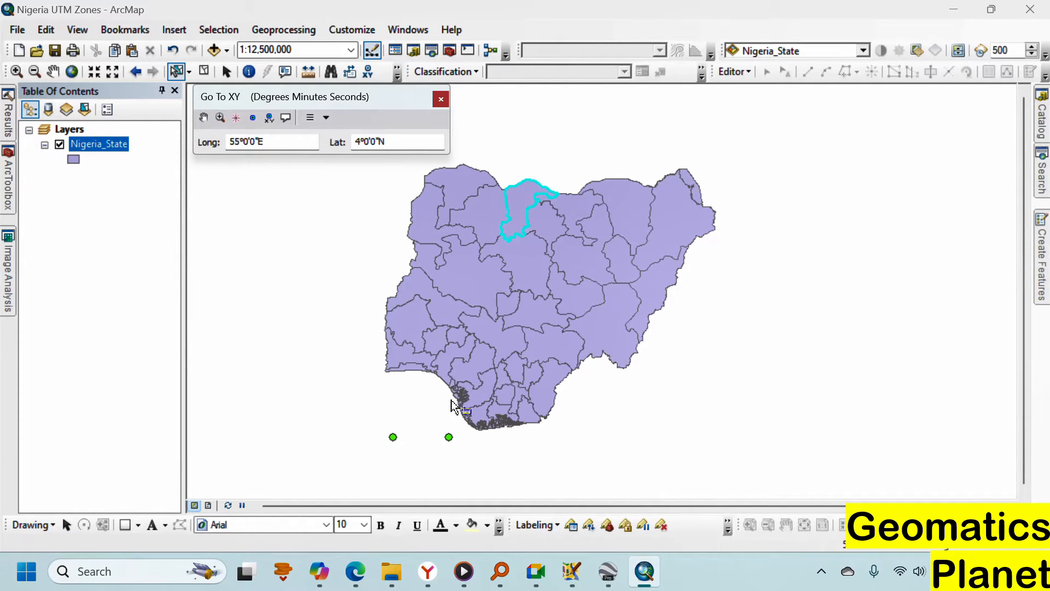
{"action": "left_click", "coordinate": [236, 141]}
{"action": "key", "text": "BackSpace"}
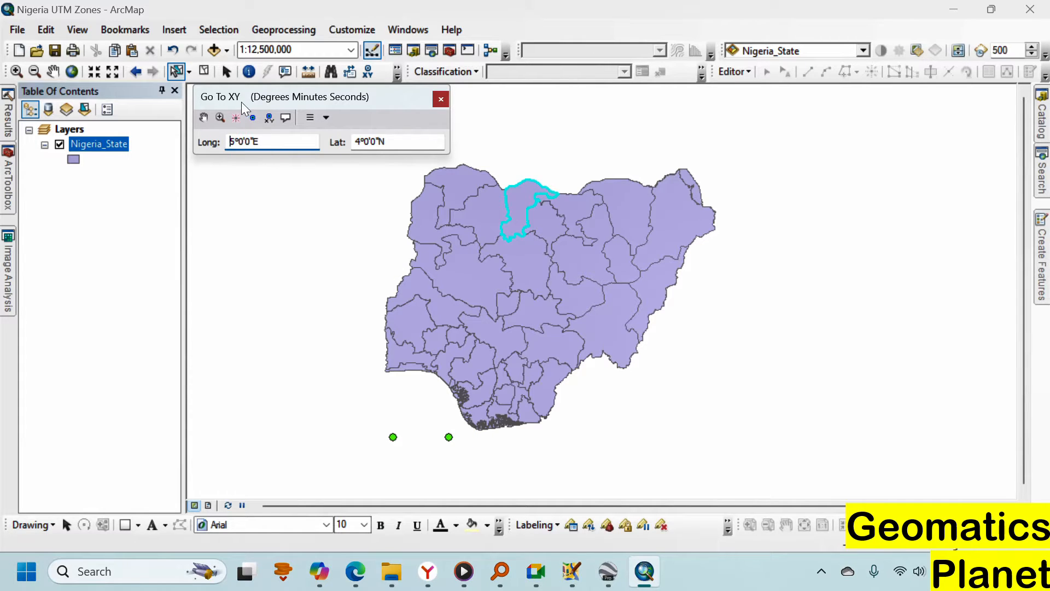
{"action": "left_click", "coordinate": [238, 117]}
Set the latitude to 14° N and flash that location on longitude 5° E
{"action": "left_click", "coordinate": [354, 142]}
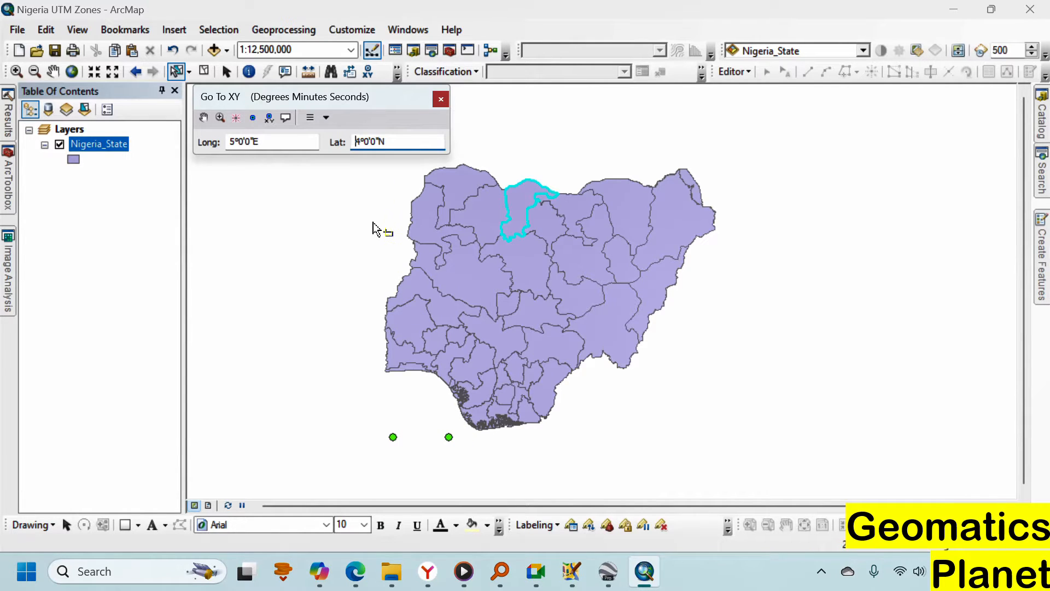
{"action": "type", "text": "1"}
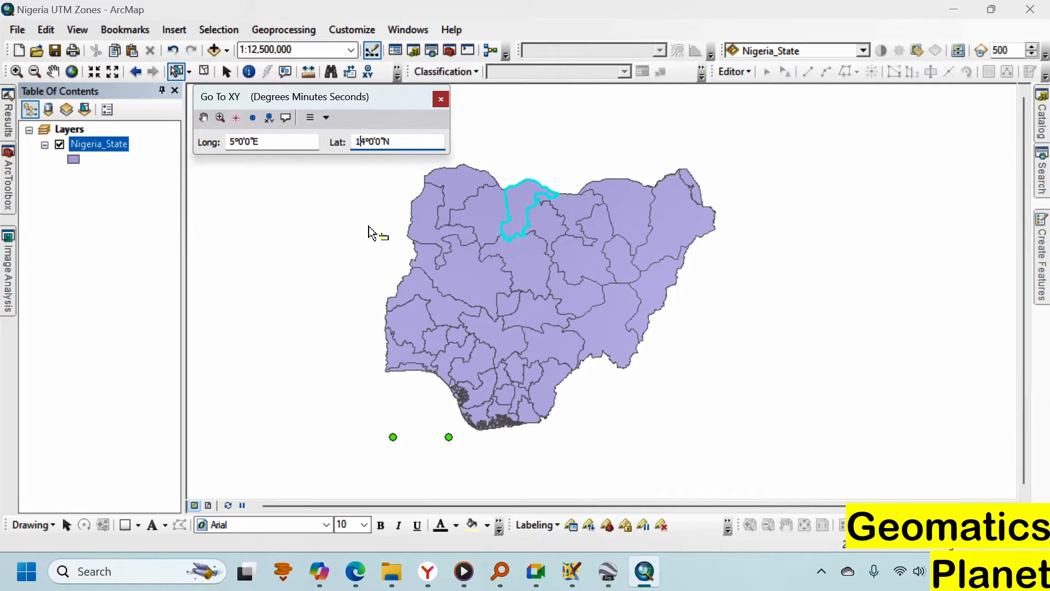
{"action": "left_click", "coordinate": [239, 119]}
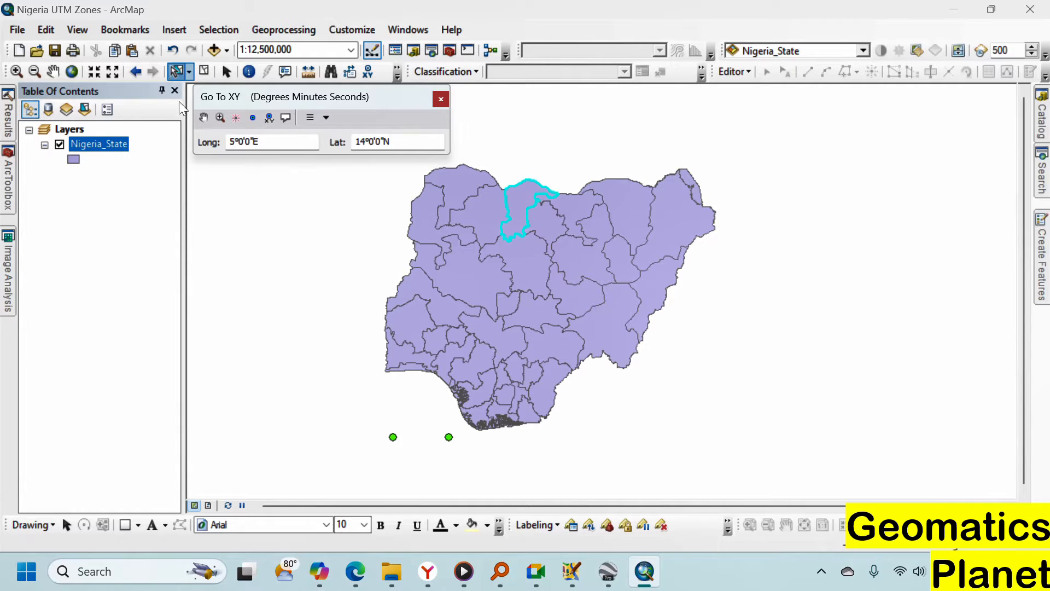
{"action": "left_click_drag", "start_coordinate": [235, 144], "coordinate": [240, 149]}
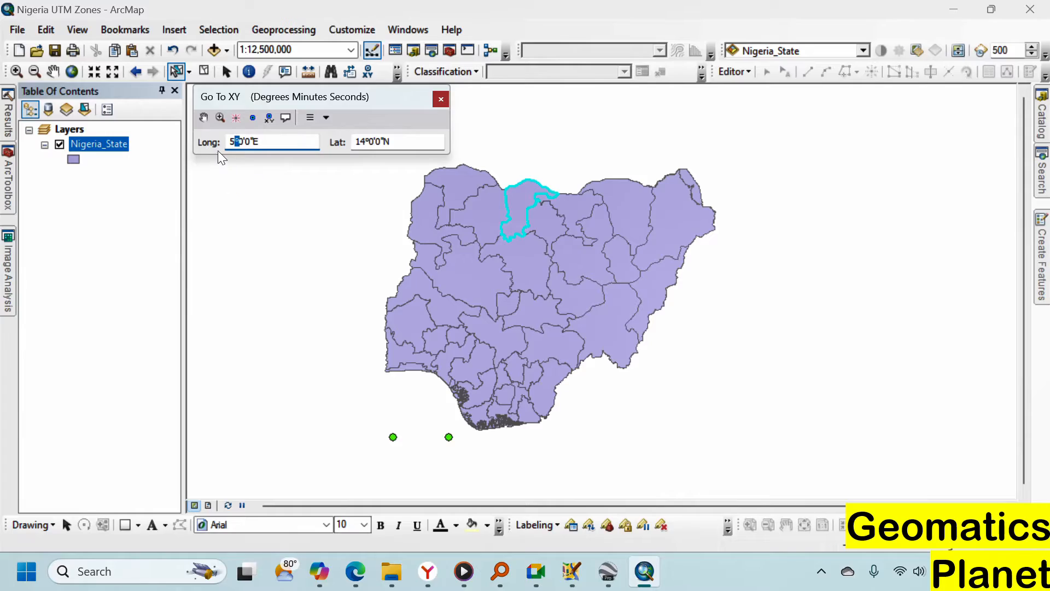
Switch to Google Earth Pro, show coordinates in Universal Transverse Mercator, and examine the zone boundaries around Nigeria
{"action": "left_click", "coordinate": [610, 574]}
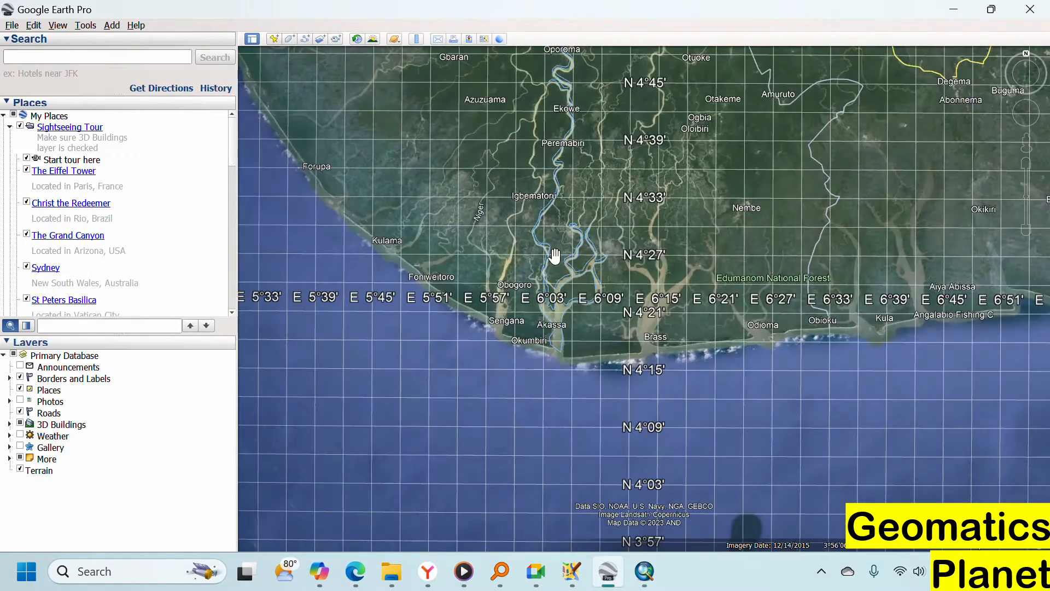
{"action": "scroll", "coordinate": [563, 328], "scroll_direction": "down", "scroll_amount": 5}
{"action": "scroll", "coordinate": [596, 402], "scroll_direction": "down", "scroll_amount": 5}
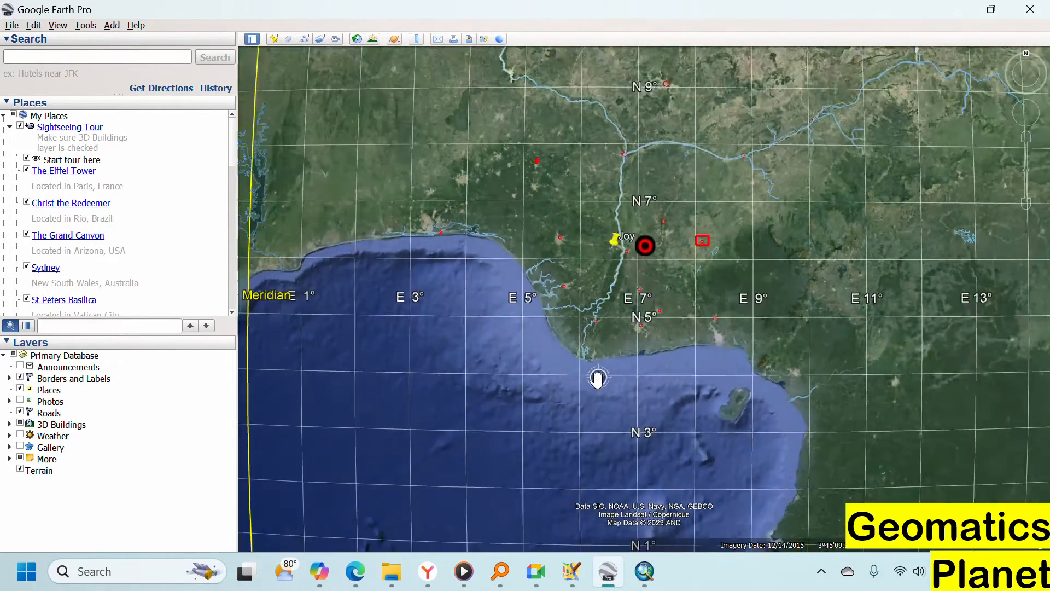
{"action": "scroll", "coordinate": [595, 402], "scroll_direction": "down", "scroll_amount": 5}
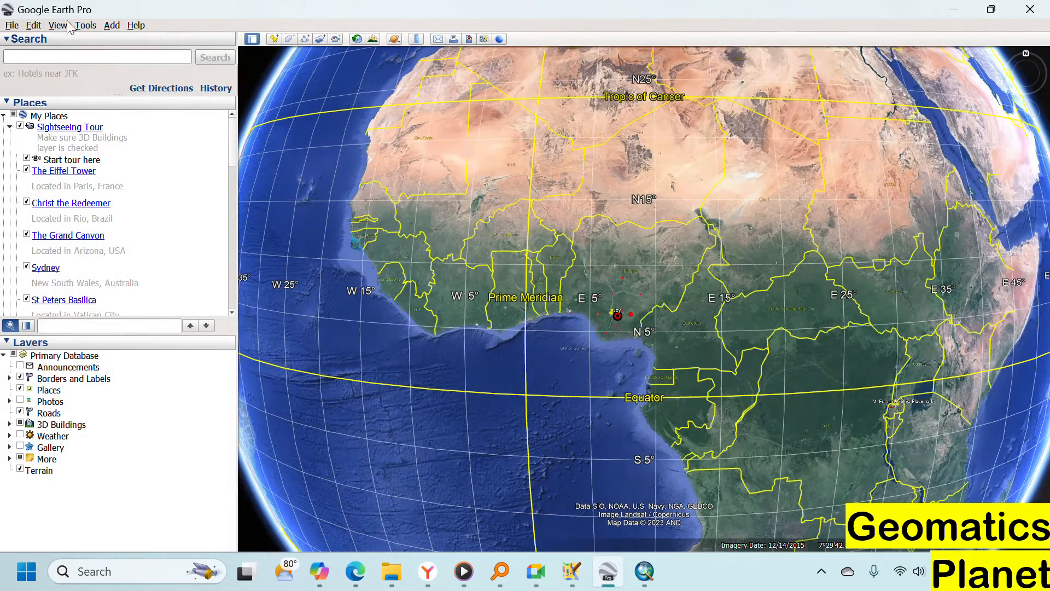
{"action": "left_click", "coordinate": [85, 25]}
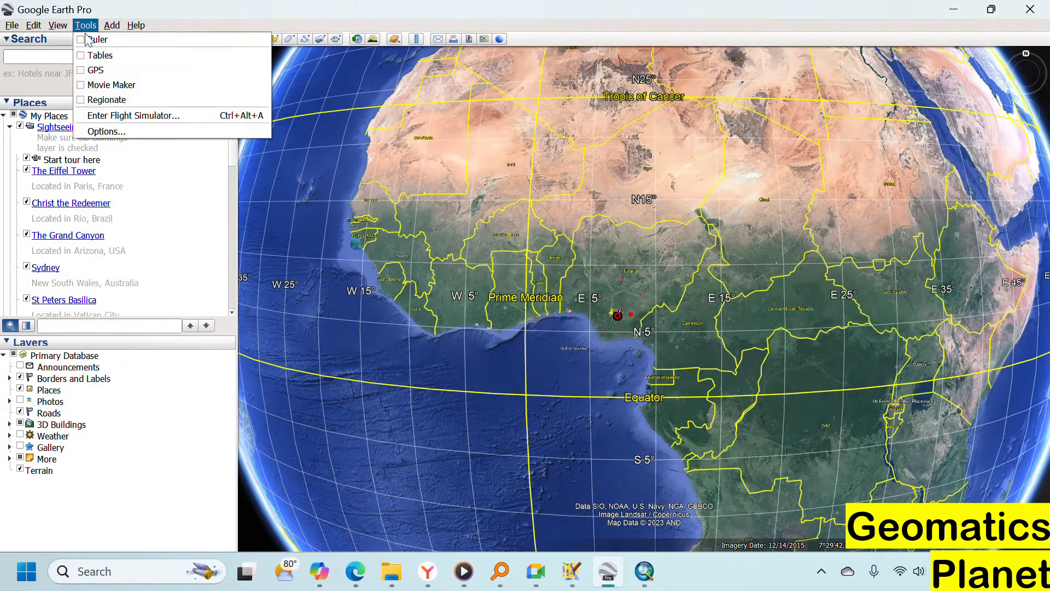
{"action": "left_click", "coordinate": [111, 131]}
{"action": "left_click", "coordinate": [426, 259]}
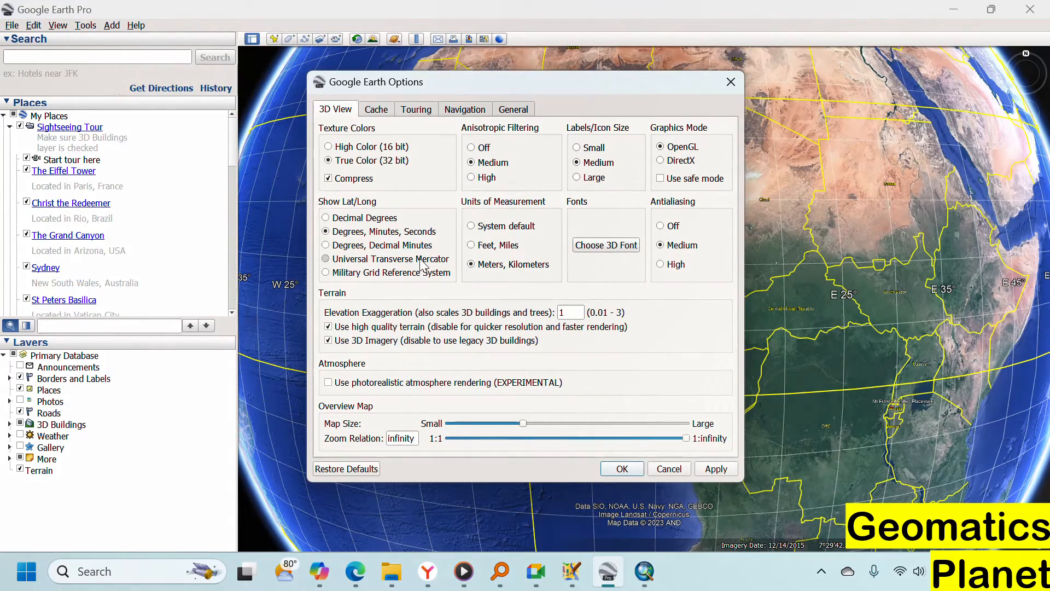
{"action": "left_click", "coordinate": [617, 469]}
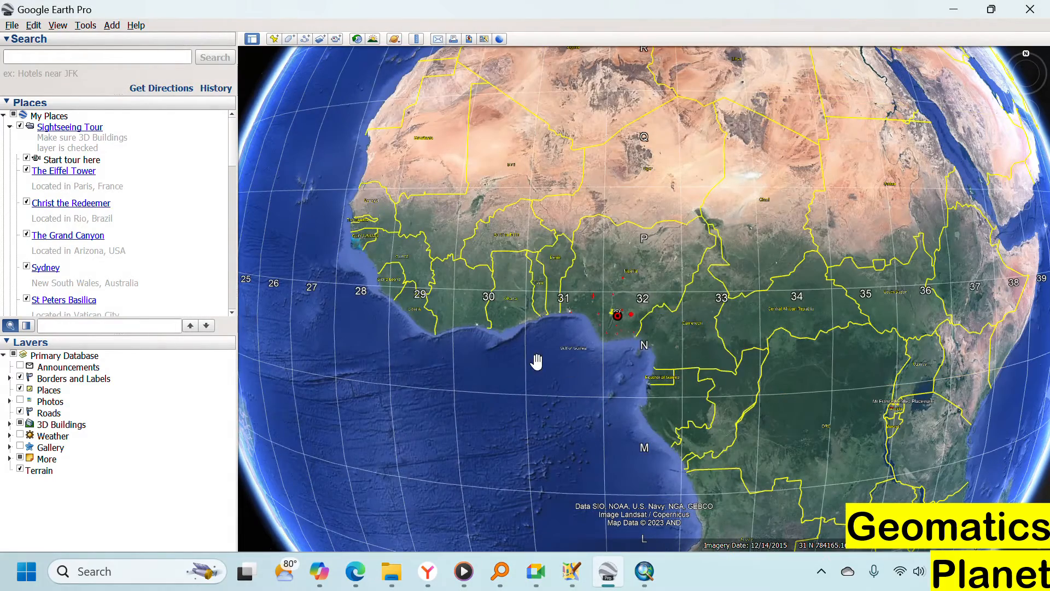
{"action": "scroll", "coordinate": [511, 377], "scroll_direction": "down", "scroll_amount": 3}
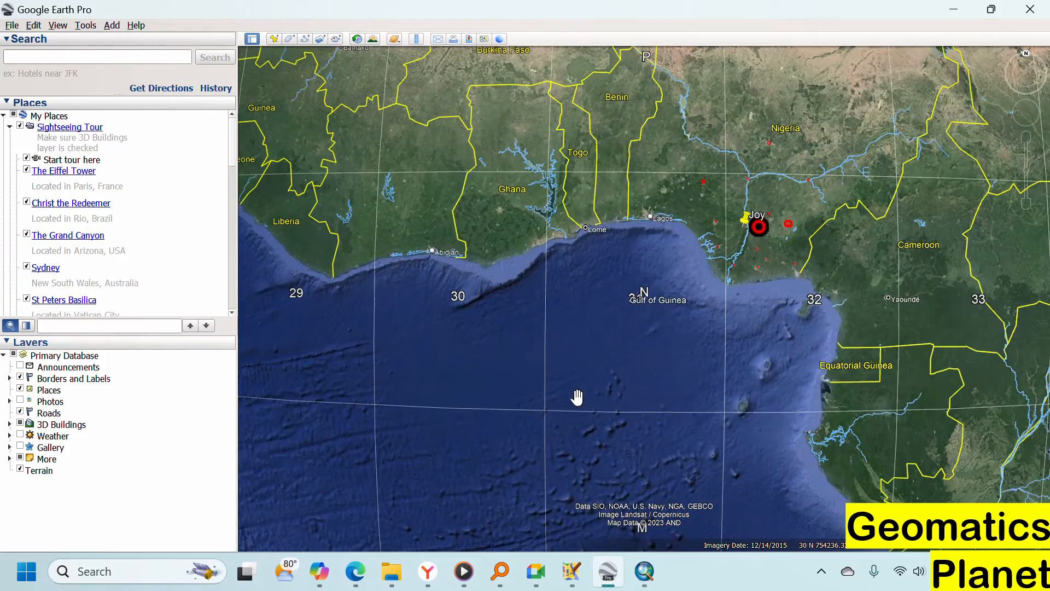
{"action": "scroll", "coordinate": [664, 396], "scroll_direction": "up", "scroll_amount": 3}
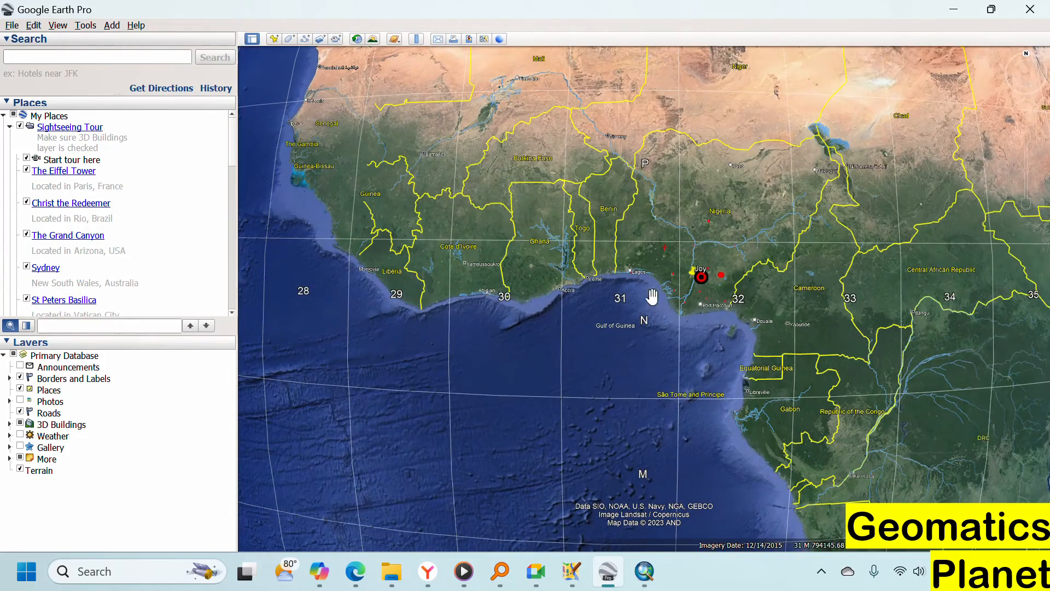
{"action": "scroll", "coordinate": [652, 297], "scroll_direction": "down", "scroll_amount": 2}
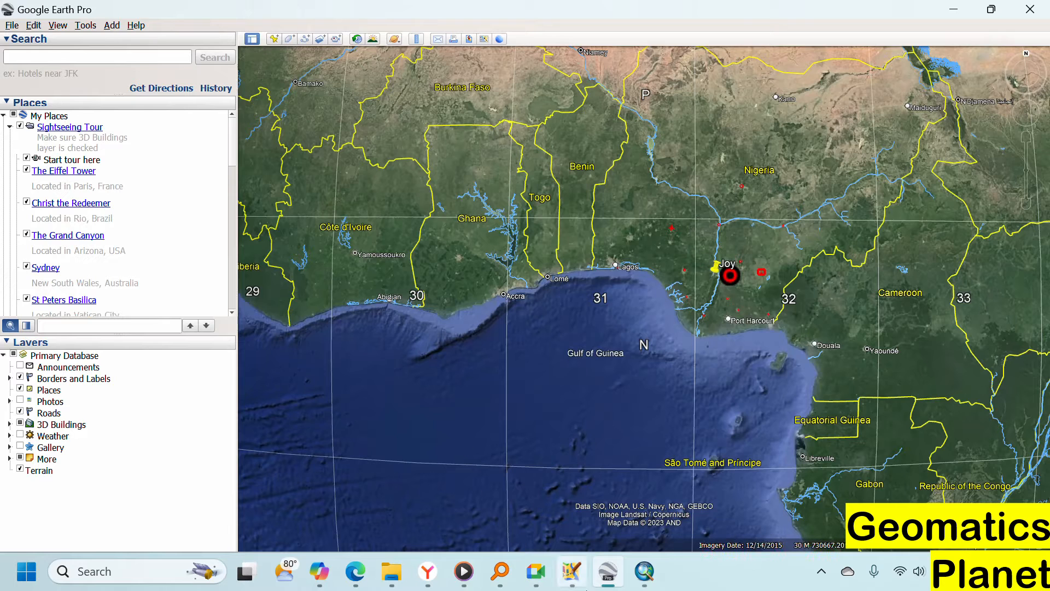
Switch to ArcMap and add points at 6° E, 14° N and at 6° E, 4° N
{"action": "left_click", "coordinate": [644, 571]}
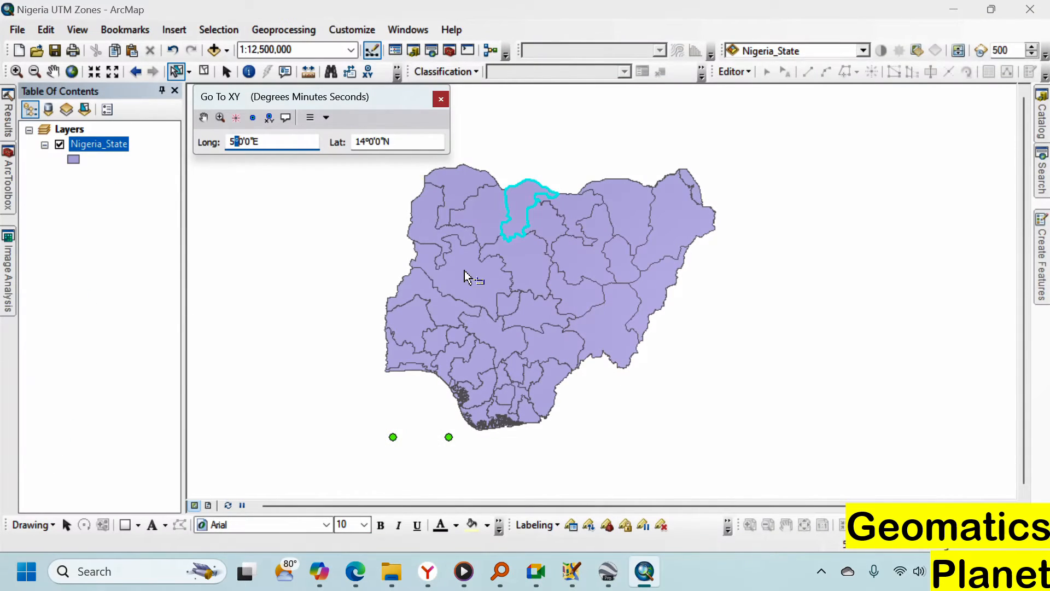
{"action": "left_click", "coordinate": [236, 143]}
{"action": "key", "text": "BackSpace"}
{"action": "type", "text": "6"}
{"action": "left_click", "coordinate": [232, 120]}
{"action": "left_click", "coordinate": [253, 118]}
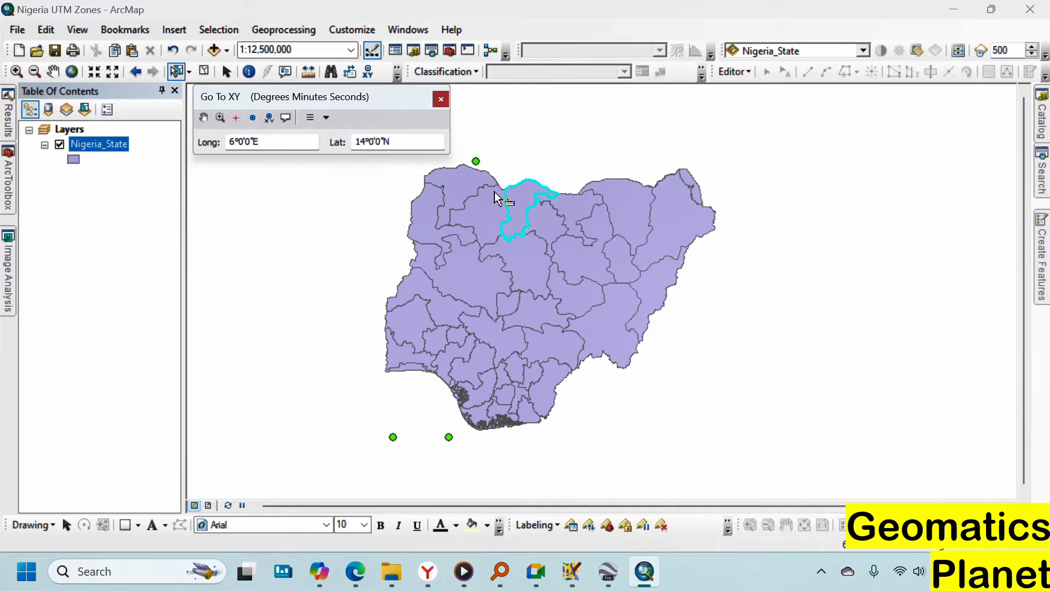
{"action": "left_click", "coordinate": [364, 141]}
{"action": "key", "text": "BackSpace"}
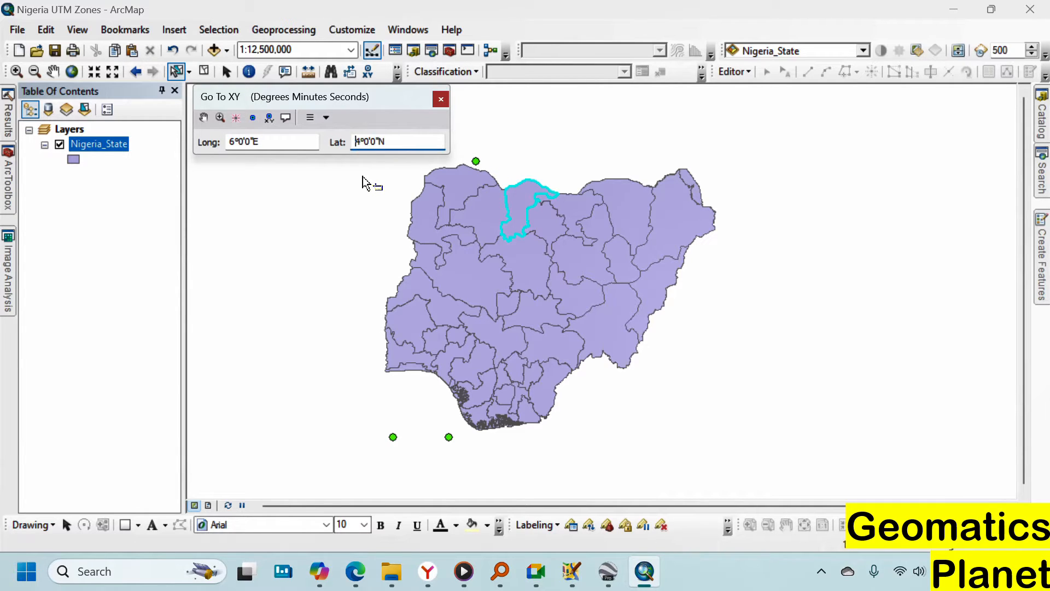
{"action": "left_click", "coordinate": [252, 118]}
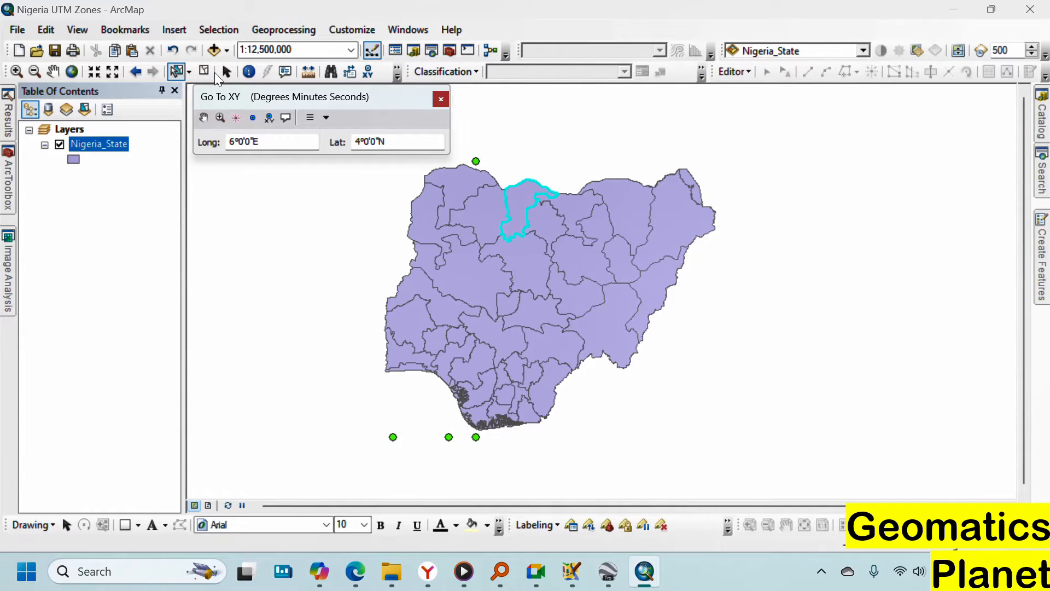
Delete the two points southwest of Nigeria at 3° E and 5° E on latitude 4° N
{"action": "left_click", "coordinate": [226, 71]}
{"action": "left_click_drag", "start_coordinate": [369, 407], "coordinate": [458, 465]}
{"action": "key", "text": "Delete"}
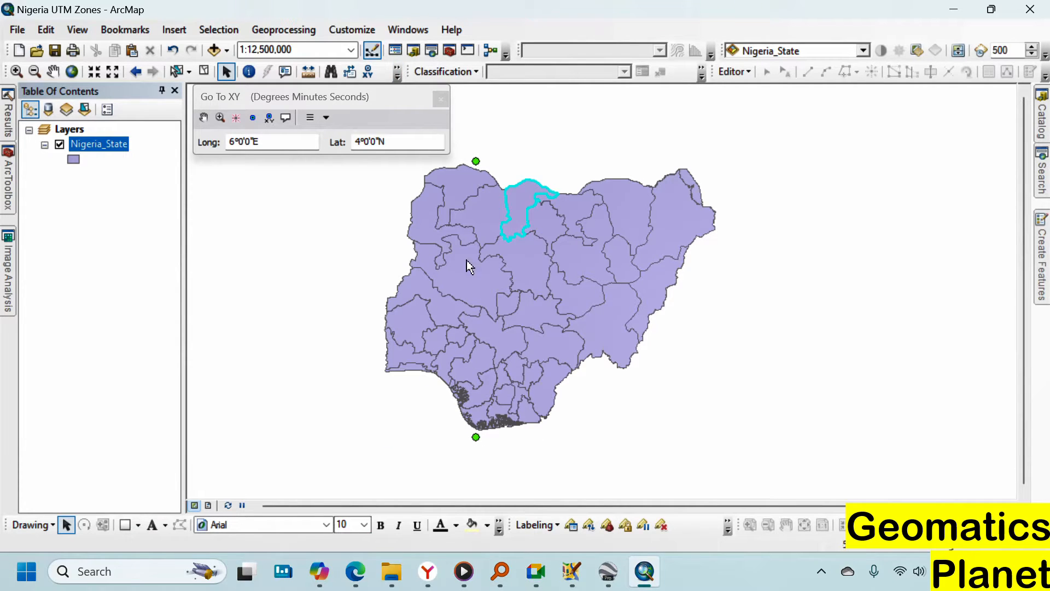
Add points on longitude 6° E at latitudes 8° N and 12° N
{"action": "left_click", "coordinate": [359, 143]}
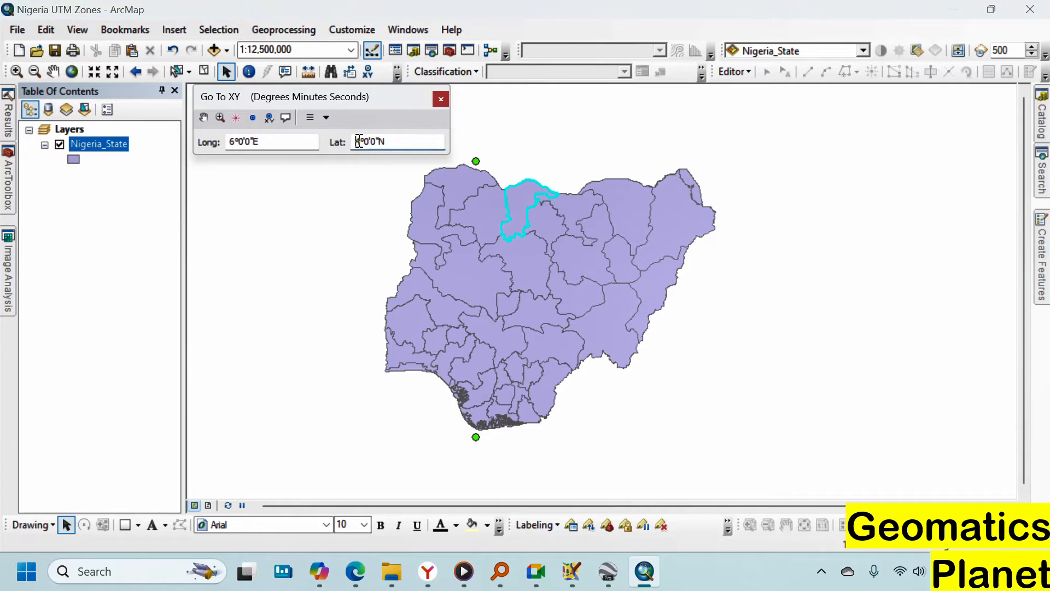
{"action": "key", "text": "Delete"}
{"action": "type", "text": "8"}
{"action": "left_click", "coordinate": [253, 118]}
{"action": "left_click", "coordinate": [356, 143]}
{"action": "key", "text": "Delete"}
{"action": "type", "text": "12"}
{"action": "left_click", "coordinate": [255, 118]}
Add a point at longitude 6° E, latitude 6° N
{"action": "left_click", "coordinate": [366, 138]}
{"action": "key", "text": "BackSpace"}
{"action": "key", "text": "BackSpace"}
{"action": "type", "text": "6"}
{"action": "left_click", "coordinate": [253, 118]}
Set the longitude to 12° E, flash the location, and add a point at 12° E, 6° N
{"action": "left_click", "coordinate": [233, 143]}
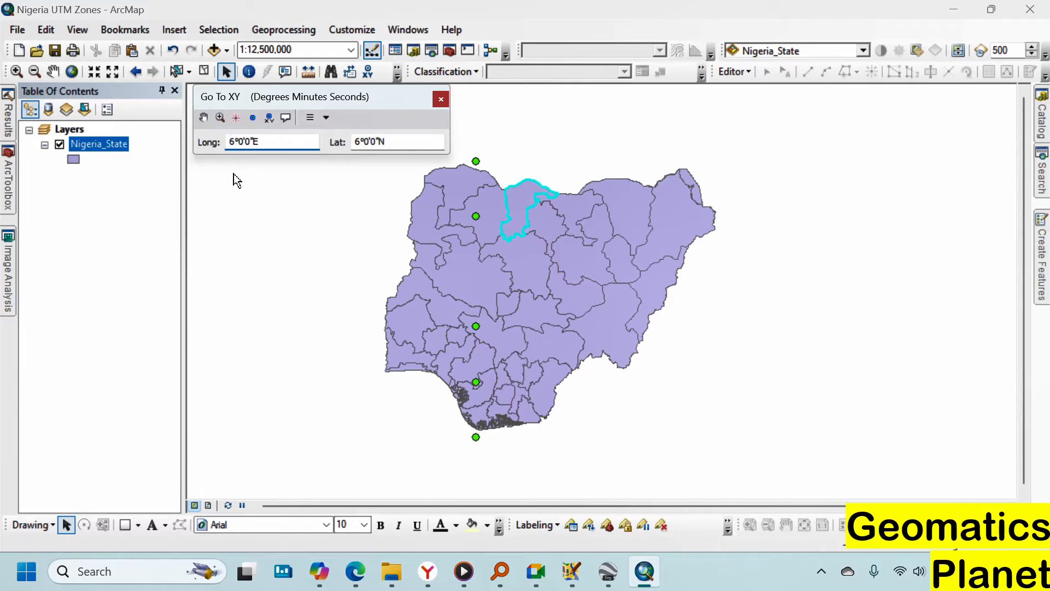
{"action": "key", "text": "BackSpace"}
{"action": "type", "text": "12"}
{"action": "left_click", "coordinate": [236, 117]}
{"action": "left_click", "coordinate": [252, 118]}
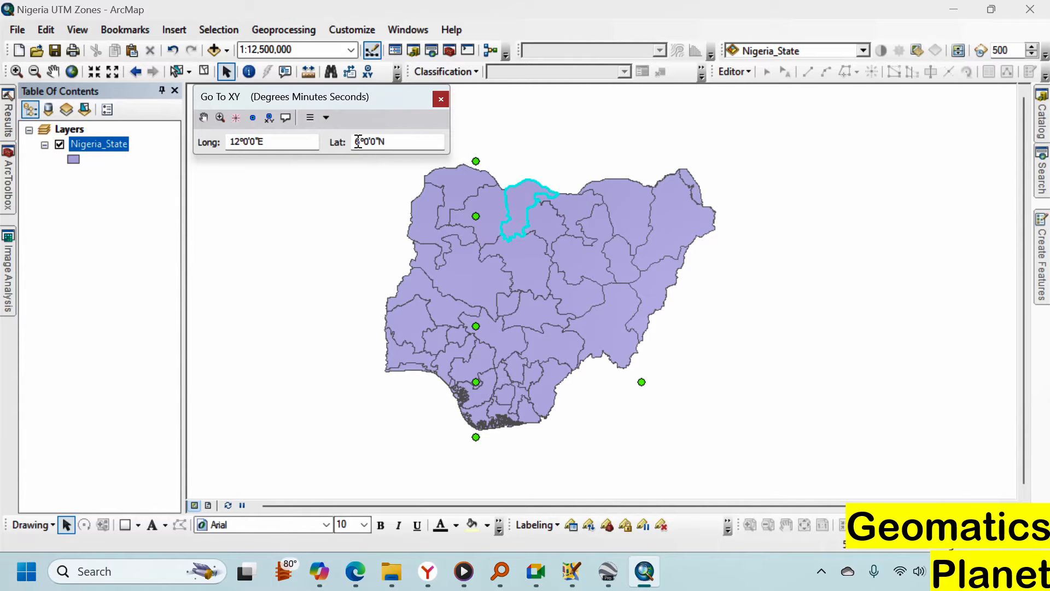
Add points on longitude 12° E at latitudes 8° N and 12° N
{"action": "left_click", "coordinate": [361, 142]}
{"action": "type", "text": "8"}
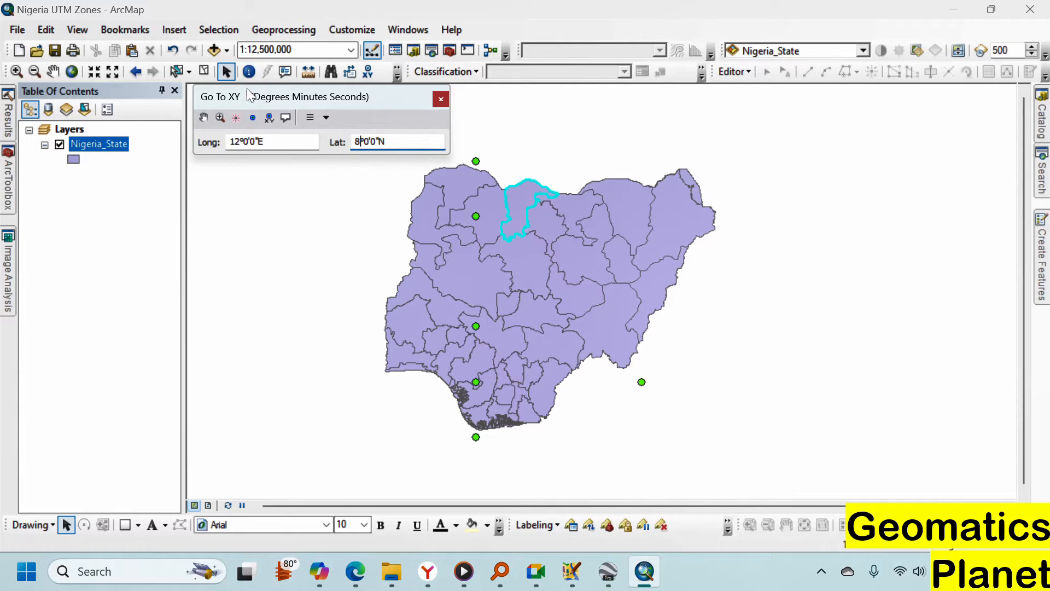
{"action": "left_click", "coordinate": [236, 118]}
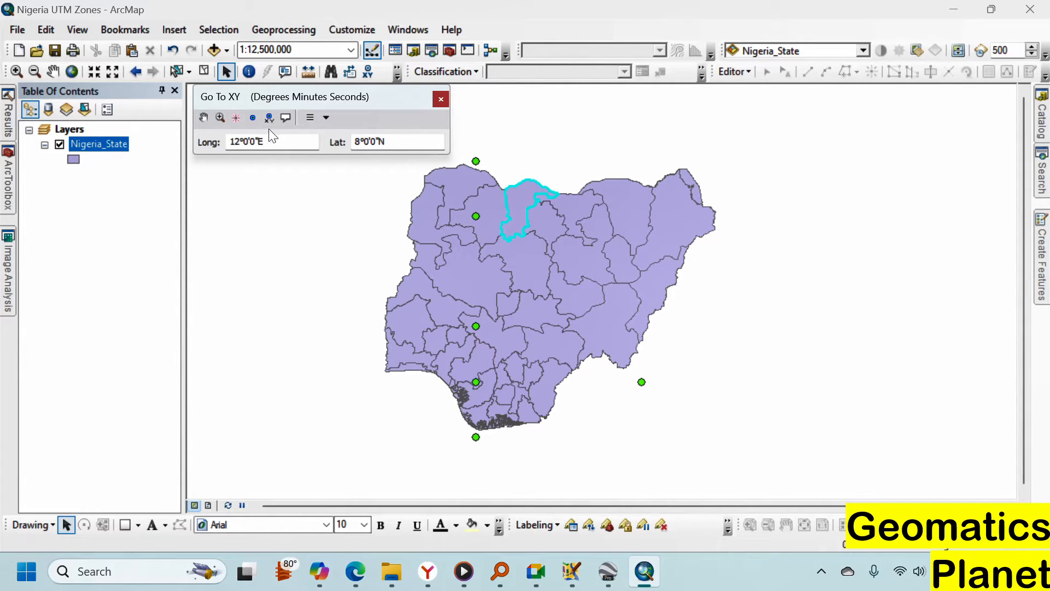
{"action": "left_click", "coordinate": [253, 118]}
{"action": "double_click", "coordinate": [359, 144]}
{"action": "type", "text": "12"}
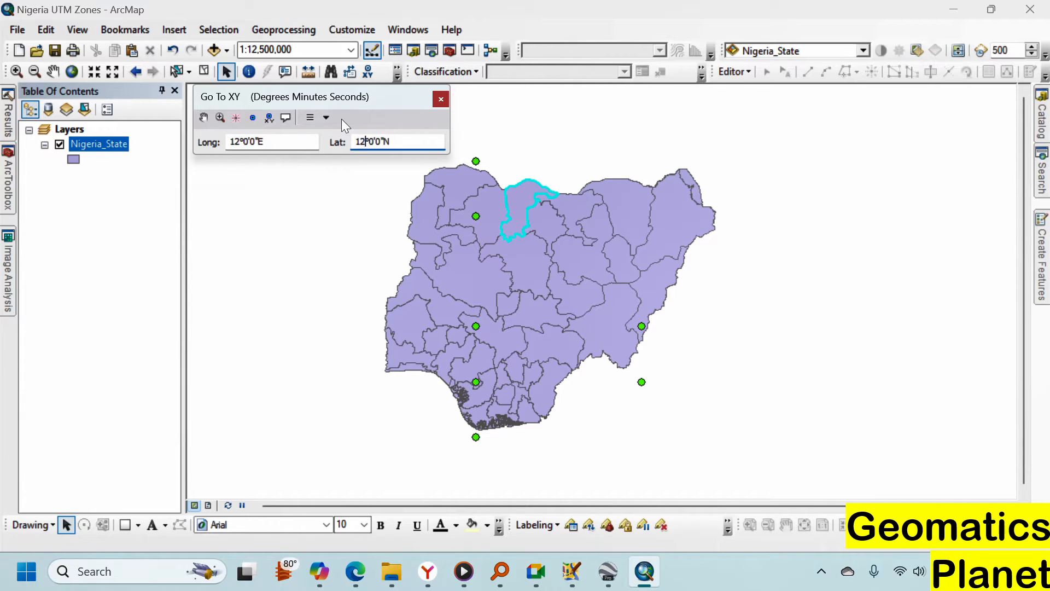
{"action": "left_click", "coordinate": [252, 118]}
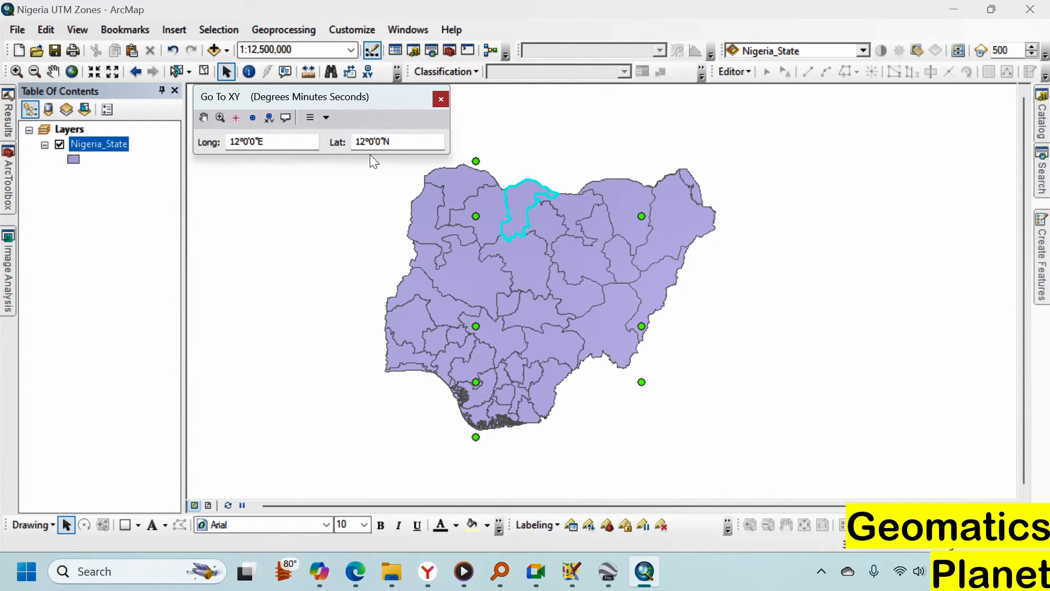
Add a point at longitude 12° E, latitude 14° N, and close the Go To XY tool
{"action": "left_click", "coordinate": [361, 141]}
{"action": "type", "text": "4"}
{"action": "left_click", "coordinate": [252, 118]}
{"action": "left_click", "coordinate": [441, 99]}
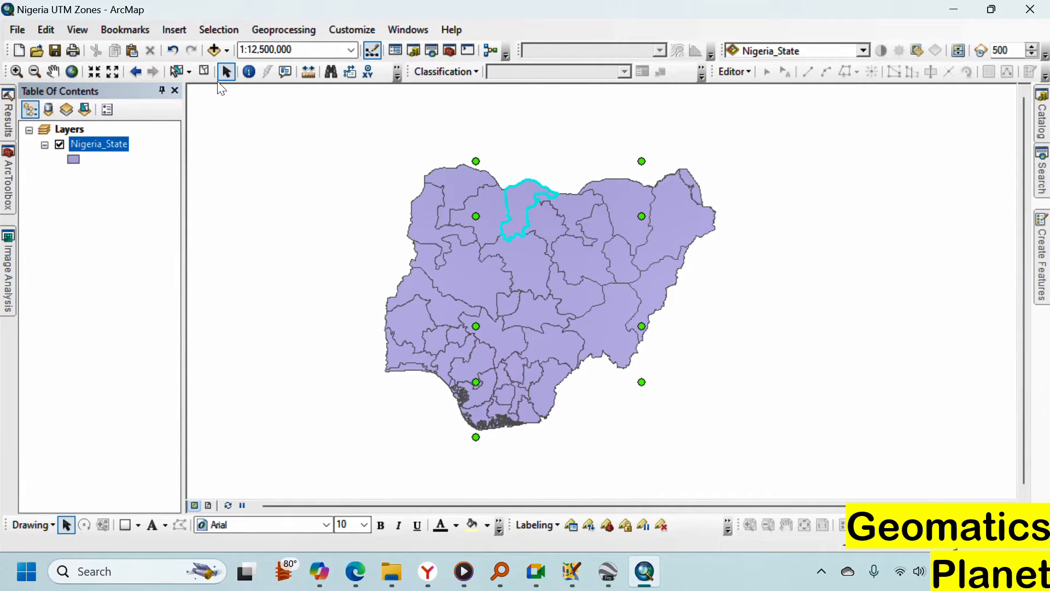
Clear the highlighted state and select all Nigeria_State features with a rectangle around the whole country
{"action": "left_click", "coordinate": [204, 71]}
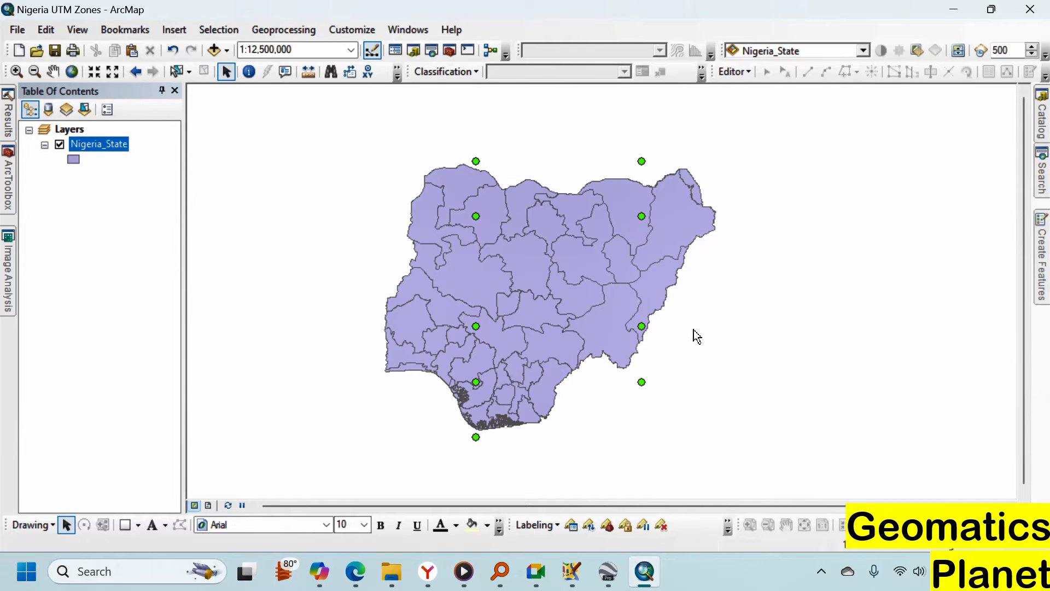
{"action": "right_click", "coordinate": [98, 144]}
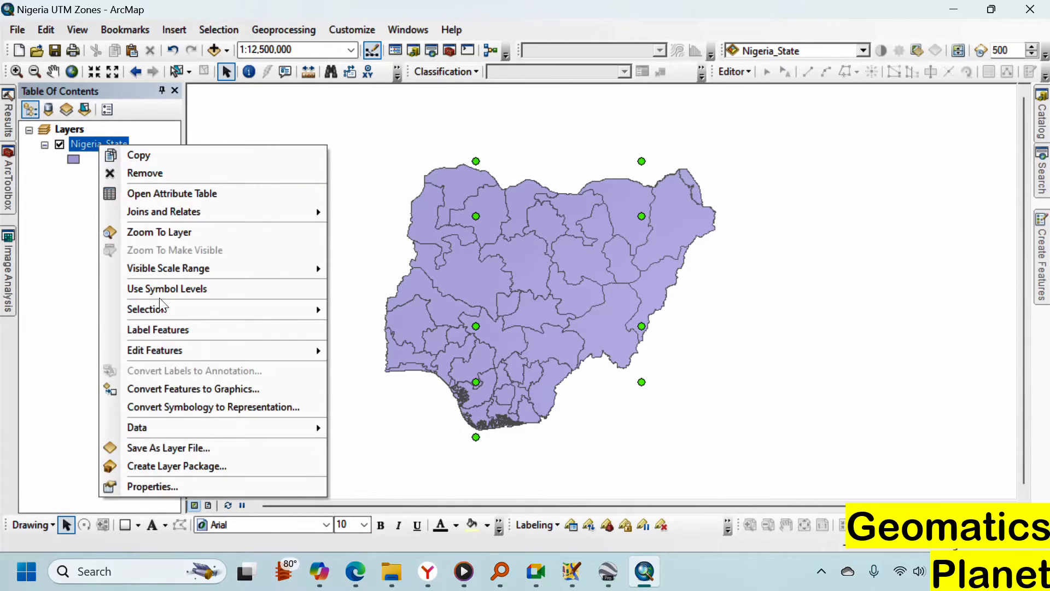
{"action": "left_click", "coordinate": [410, 145]}
{"action": "left_click", "coordinate": [176, 71]}
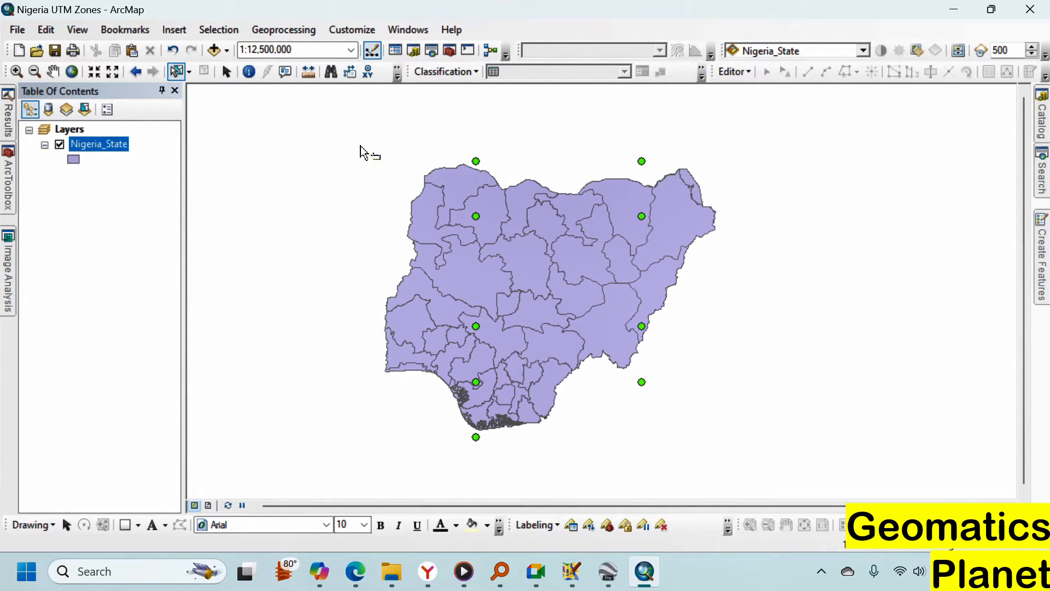
{"action": "left_click_drag", "start_coordinate": [350, 132], "coordinate": [801, 460]}
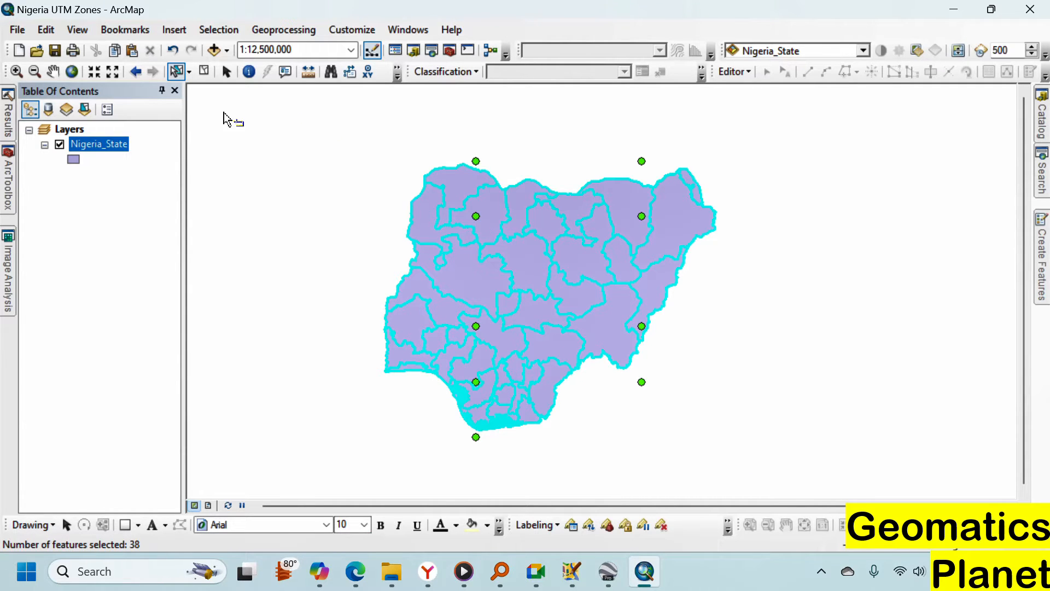
Clear the rectangle selection and reselect all states with Select by Polygon, outlining the country from northwest around the south to northeast
{"action": "left_click", "coordinate": [189, 72]}
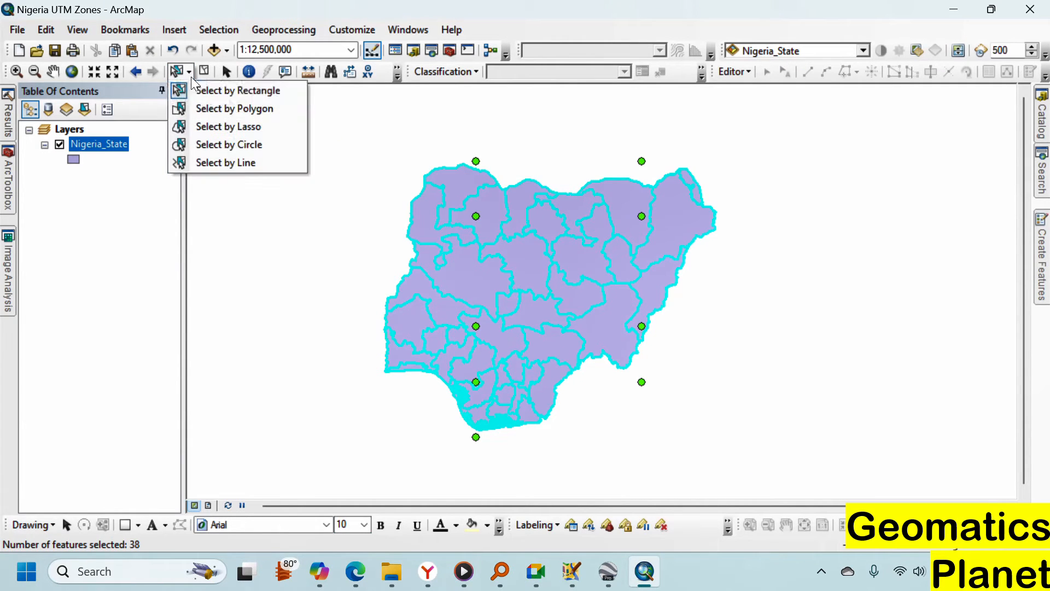
{"action": "left_click", "coordinate": [215, 110]}
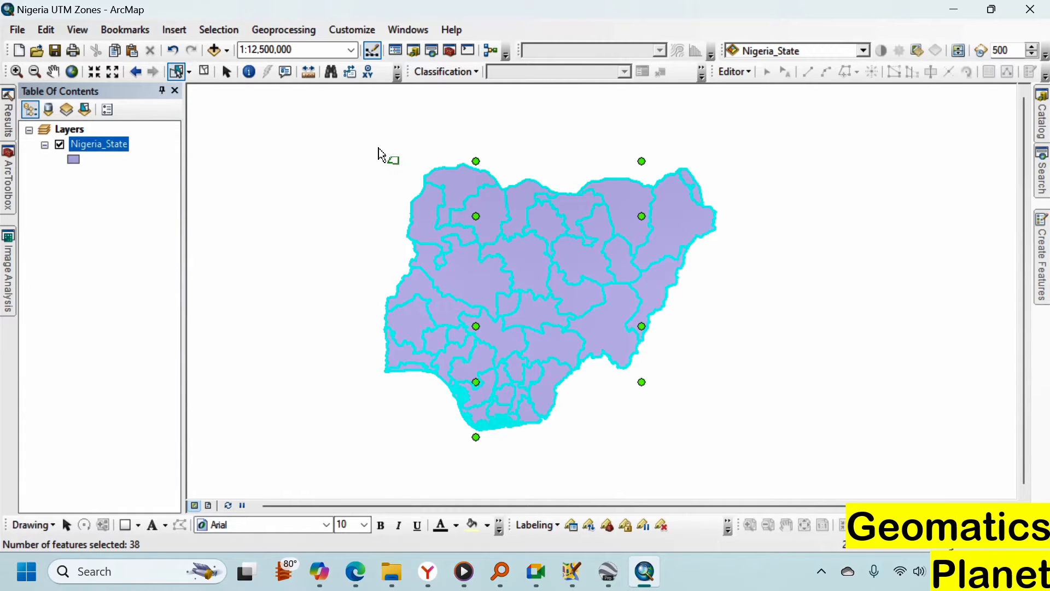
{"action": "left_click", "coordinate": [204, 71]}
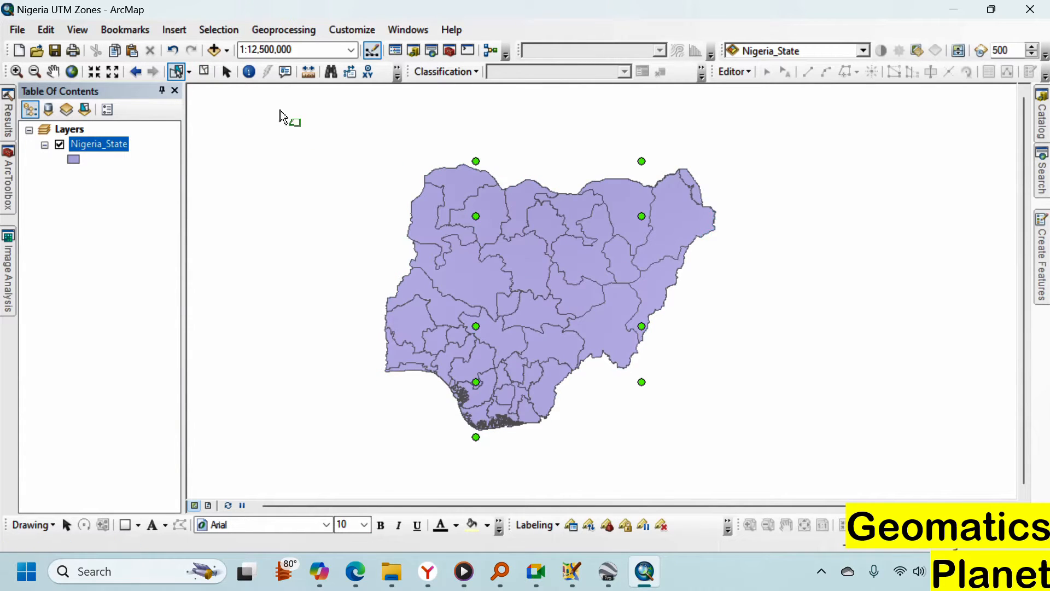
{"action": "left_click", "coordinate": [320, 115]}
{"action": "left_click", "coordinate": [316, 340]}
{"action": "left_click", "coordinate": [401, 464]}
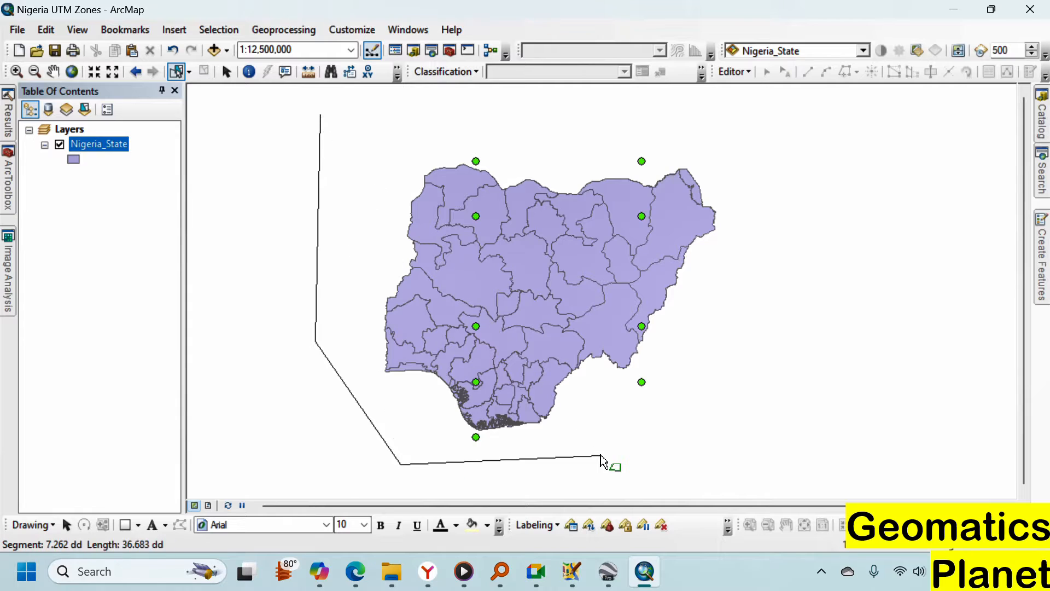
{"action": "left_click", "coordinate": [602, 454]}
{"action": "left_click", "coordinate": [779, 375]}
{"action": "double_click", "coordinate": [828, 165]}
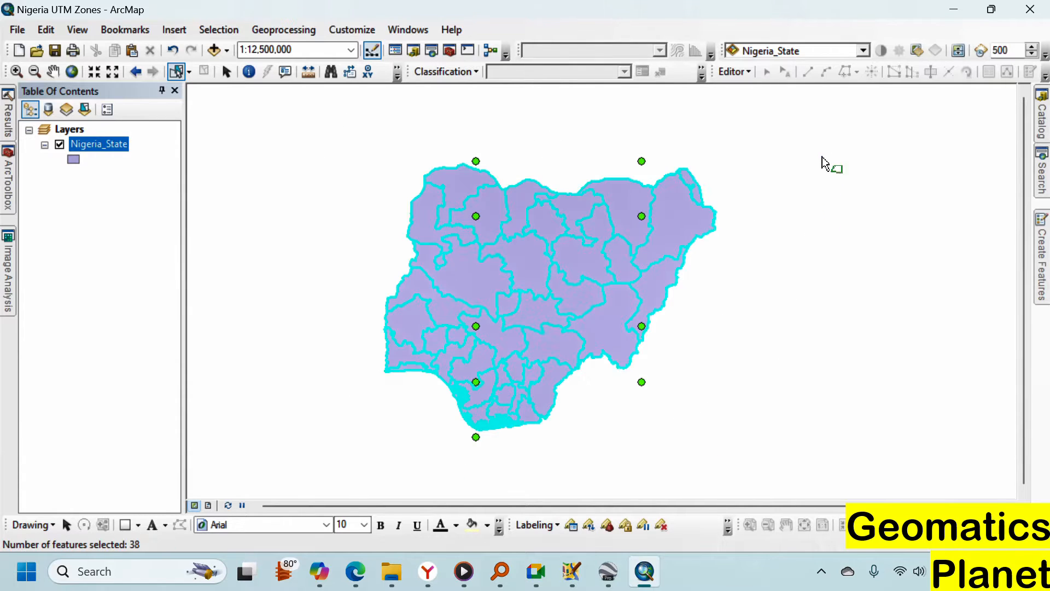
Select all the states with Select by Lasso by drawing a freehand loop around the country
{"action": "left_click", "coordinate": [188, 71]}
{"action": "left_click", "coordinate": [206, 136]}
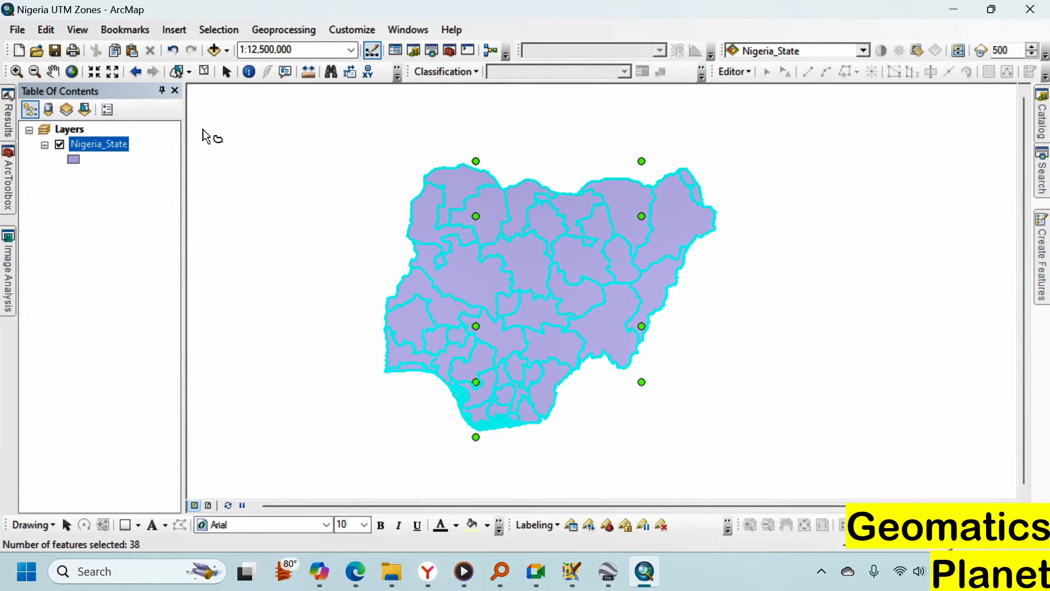
{"action": "left_click", "coordinate": [189, 72]}
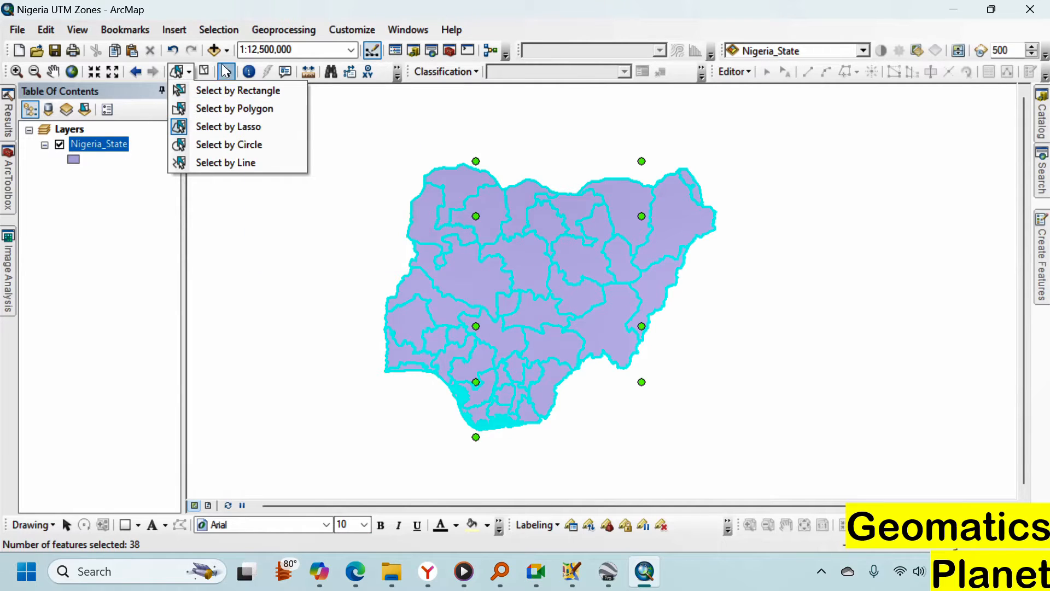
{"action": "left_click", "coordinate": [251, 126]}
{"action": "left_click", "coordinate": [219, 29]}
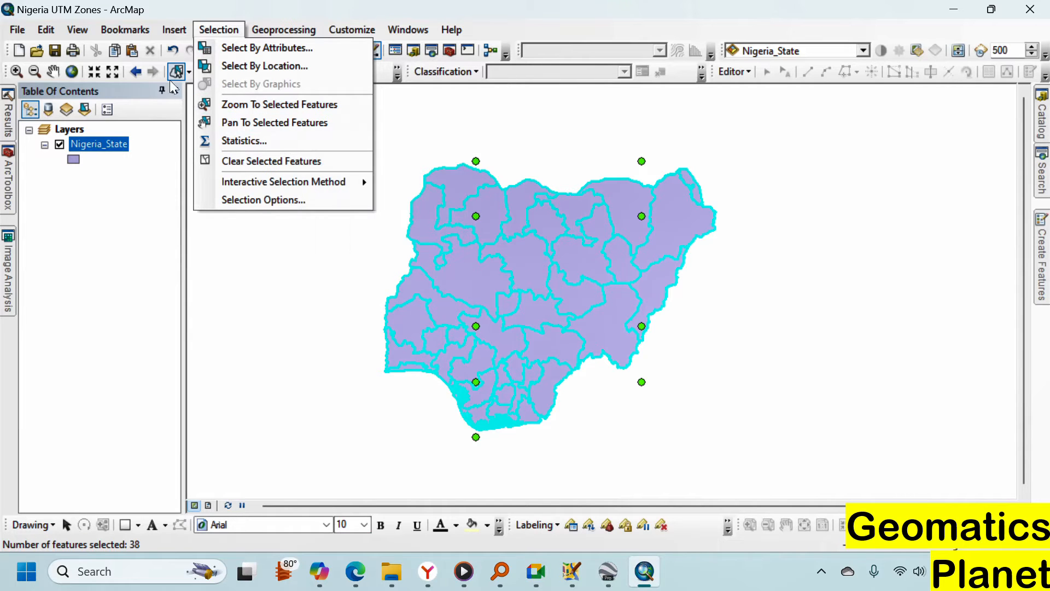
{"action": "left_click", "coordinate": [187, 72]}
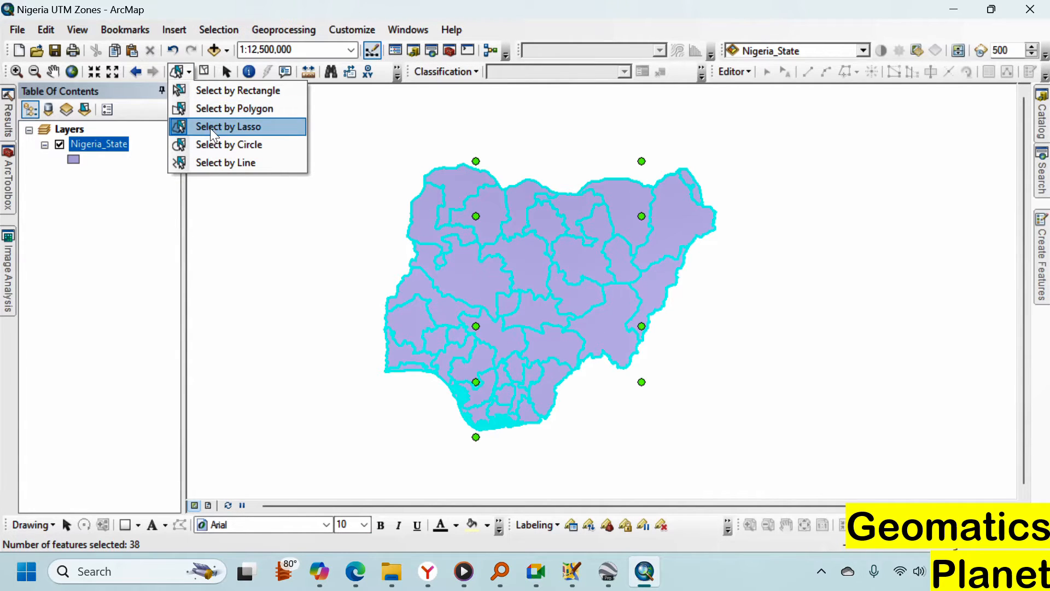
{"action": "left_click", "coordinate": [228, 126]}
{"action": "left_click", "coordinate": [503, 117]}
{"action": "mouse_move", "coordinate": [491, 116]}
{"action": "left_mouse_down"}
{"action": "mouse_move", "coordinate": [339, 159]}
{"action": "mouse_move", "coordinate": [436, 426]}
{"action": "mouse_move", "coordinate": [779, 326]}
{"action": "mouse_move", "coordinate": [687, 145]}
{"action": "mouse_move", "coordinate": [528, 134]}
{"action": "left_mouse_up"}
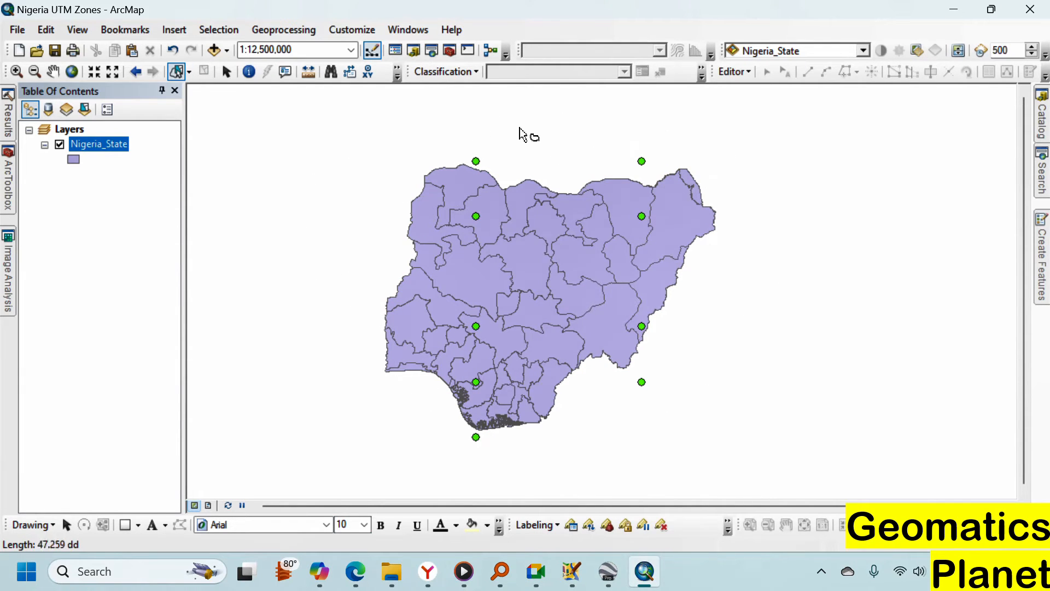
Use Select by Circle on the central states, clear them, and draw a larger circle enclosing the whole country
{"action": "left_click", "coordinate": [188, 72]}
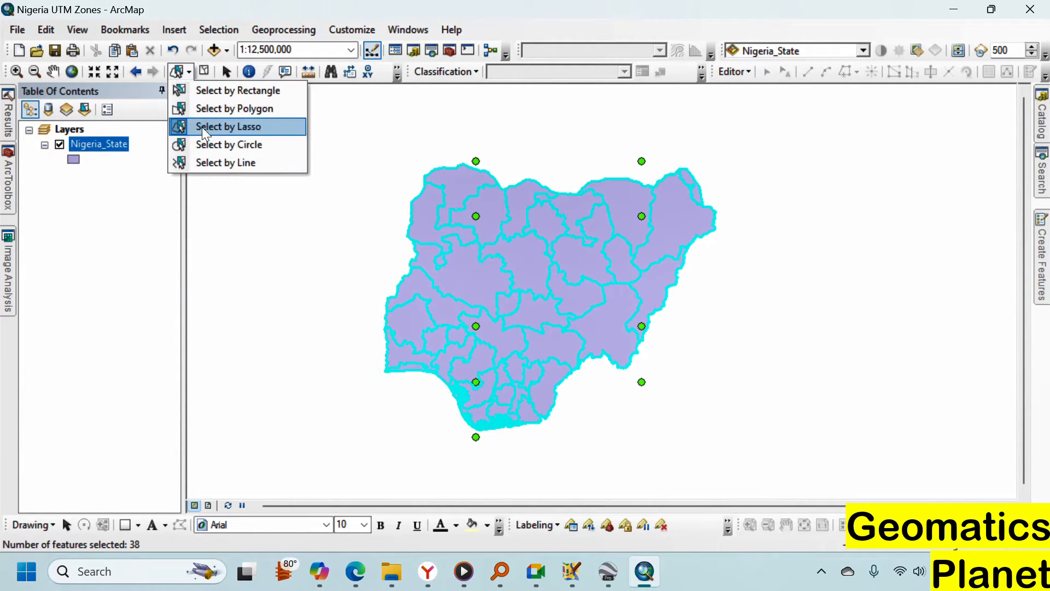
{"action": "left_click", "coordinate": [212, 144]}
{"action": "left_click_drag", "start_coordinate": [528, 304], "coordinate": [530, 305]}
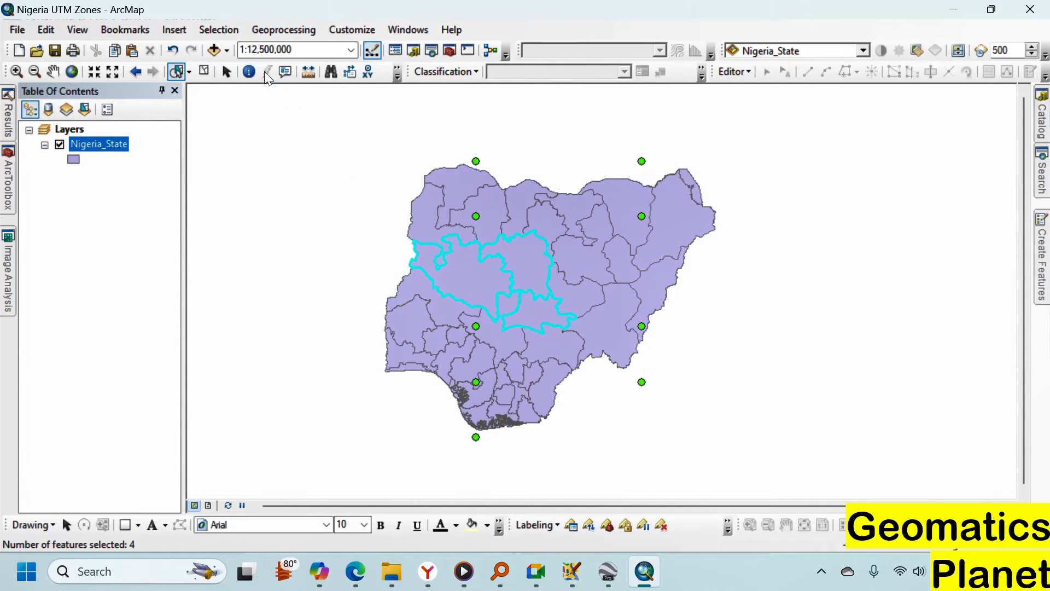
{"action": "left_click", "coordinate": [204, 71]}
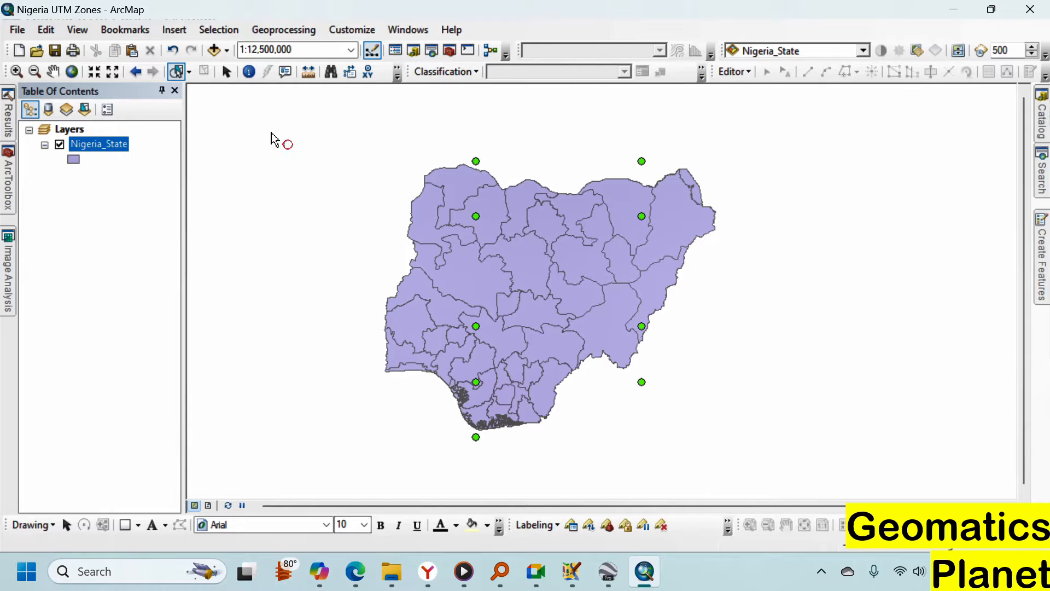
{"action": "left_click_drag", "start_coordinate": [525, 316], "coordinate": [780, 377]}
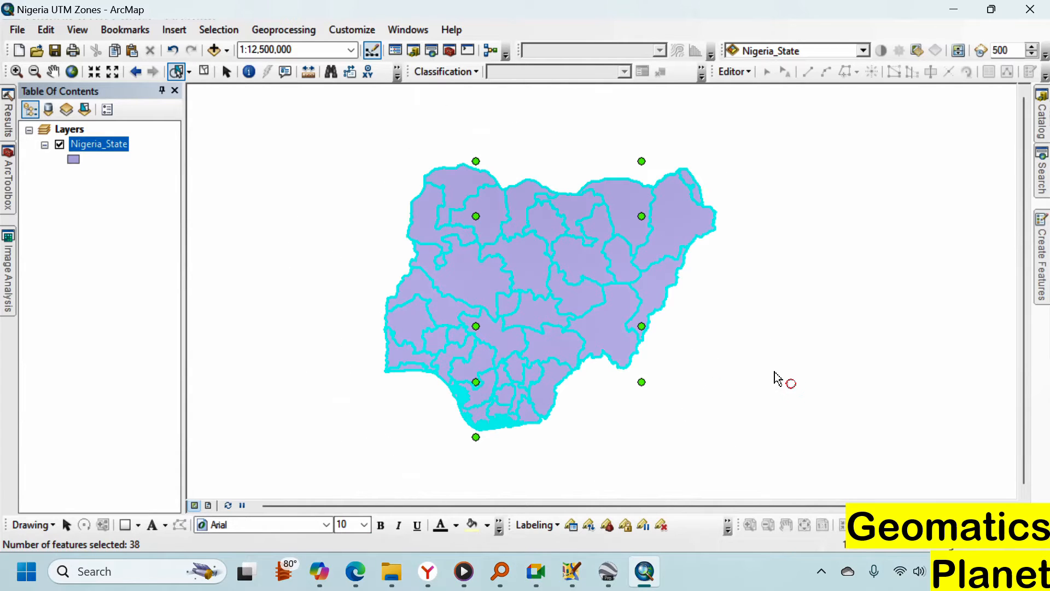
Select the states crossed by a diagonal line from southwest to northeast of Nigeria with Select by Line
{"action": "left_click", "coordinate": [188, 71]}
{"action": "left_click", "coordinate": [236, 163]}
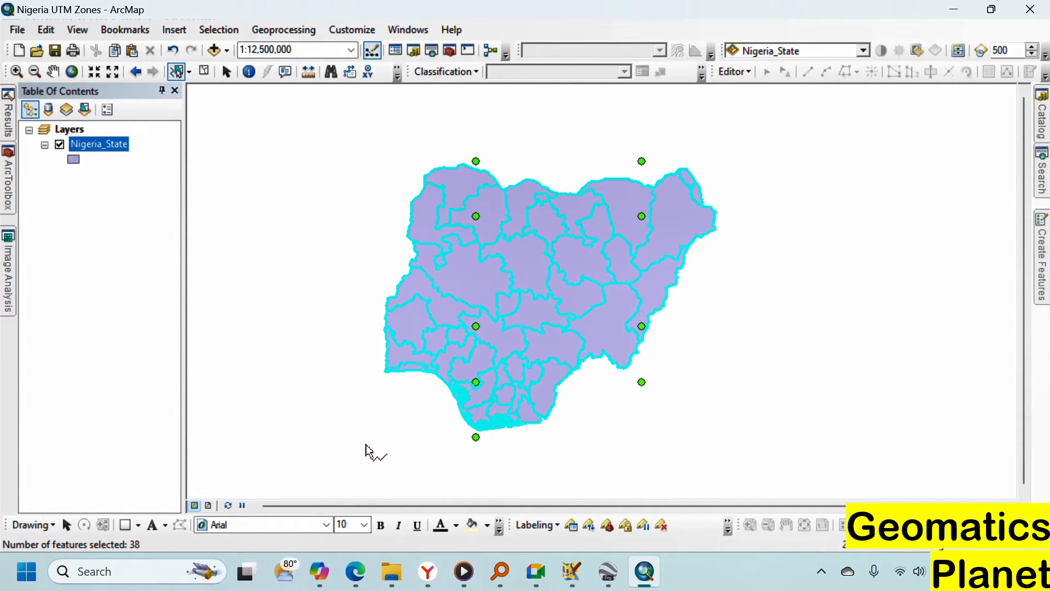
{"action": "left_click", "coordinate": [306, 428]}
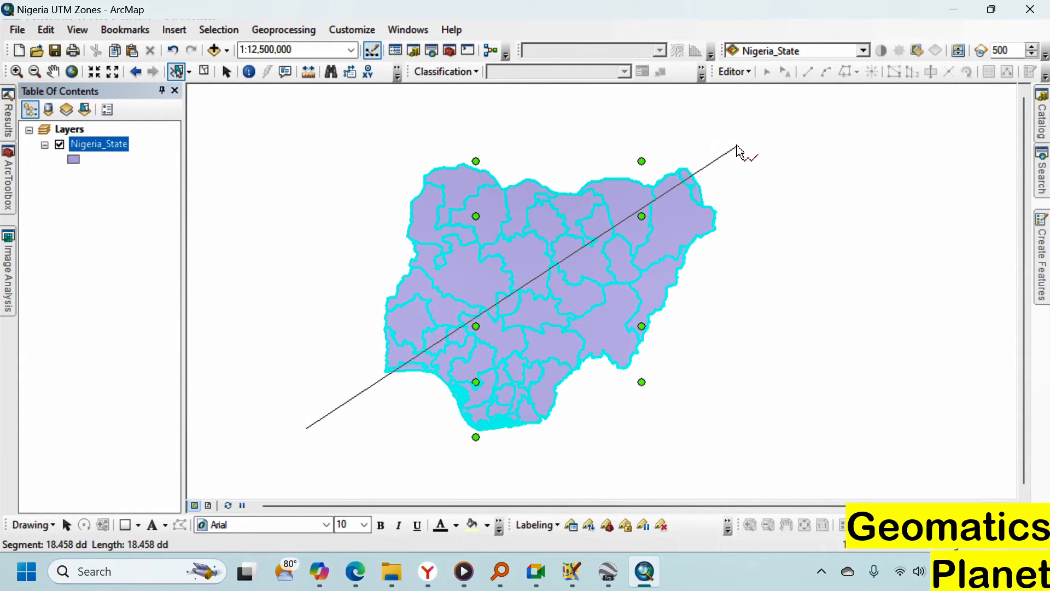
{"action": "left_click", "coordinate": [736, 147]}
{"action": "double_click", "coordinate": [737, 146]}
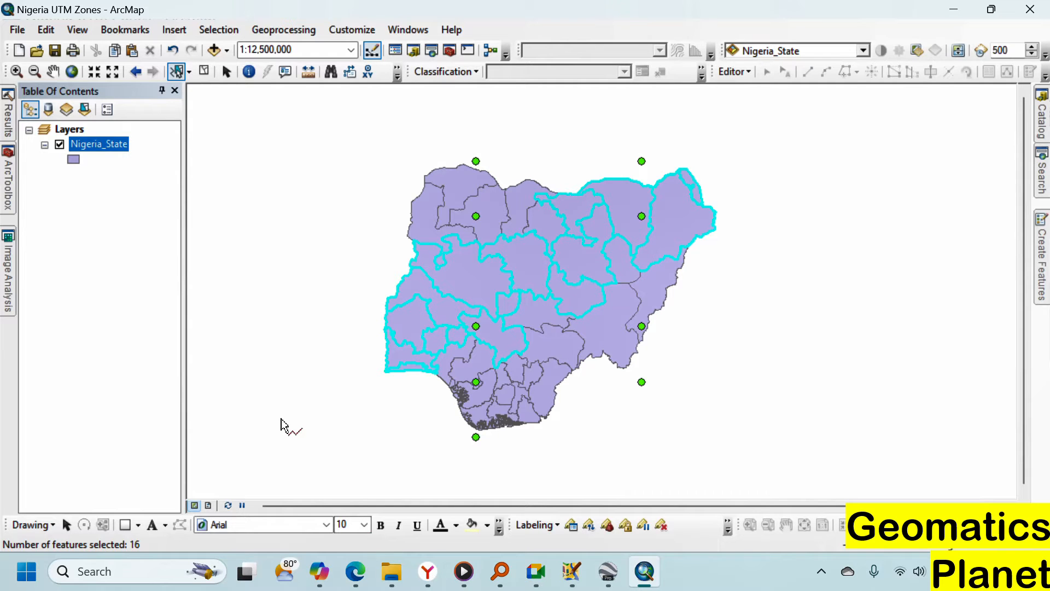
Return to Select by Rectangle and clear all selected features
{"action": "left_click", "coordinate": [190, 73]}
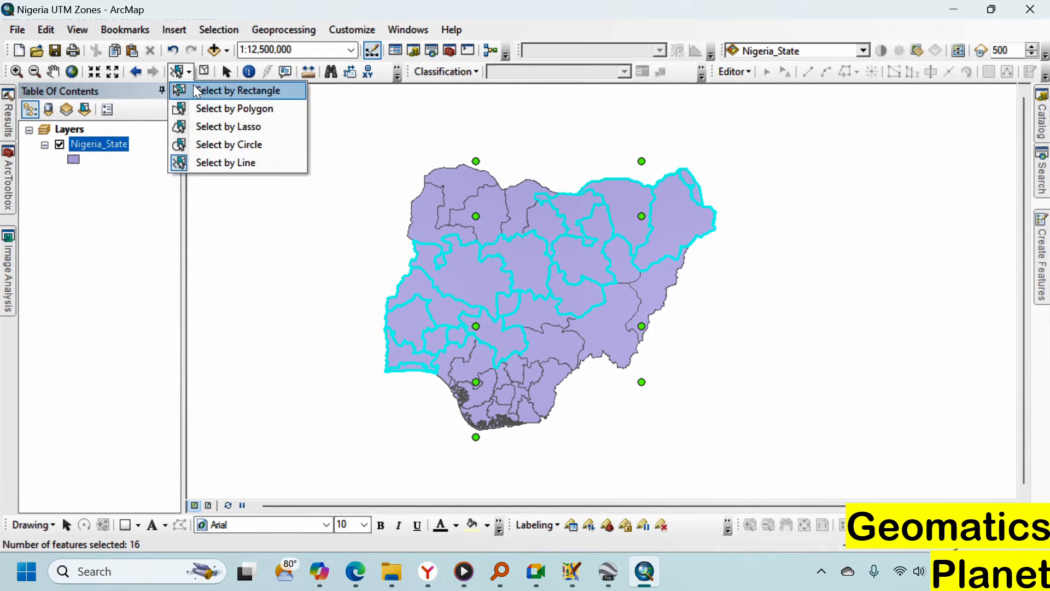
{"action": "left_click", "coordinate": [196, 92]}
{"action": "left_click", "coordinate": [206, 73]}
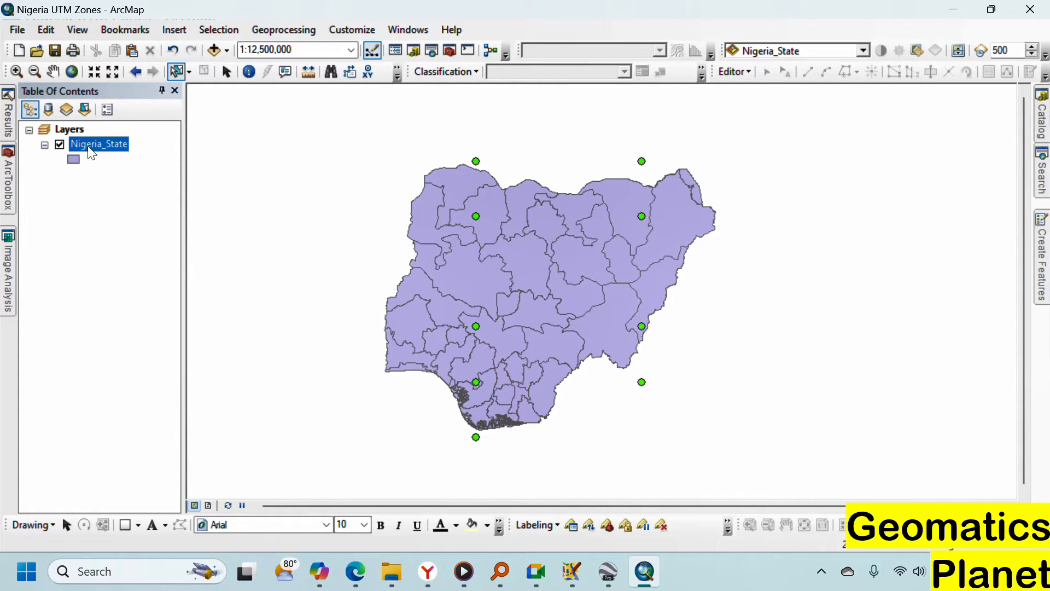
{"action": "left_click", "coordinate": [185, 71]}
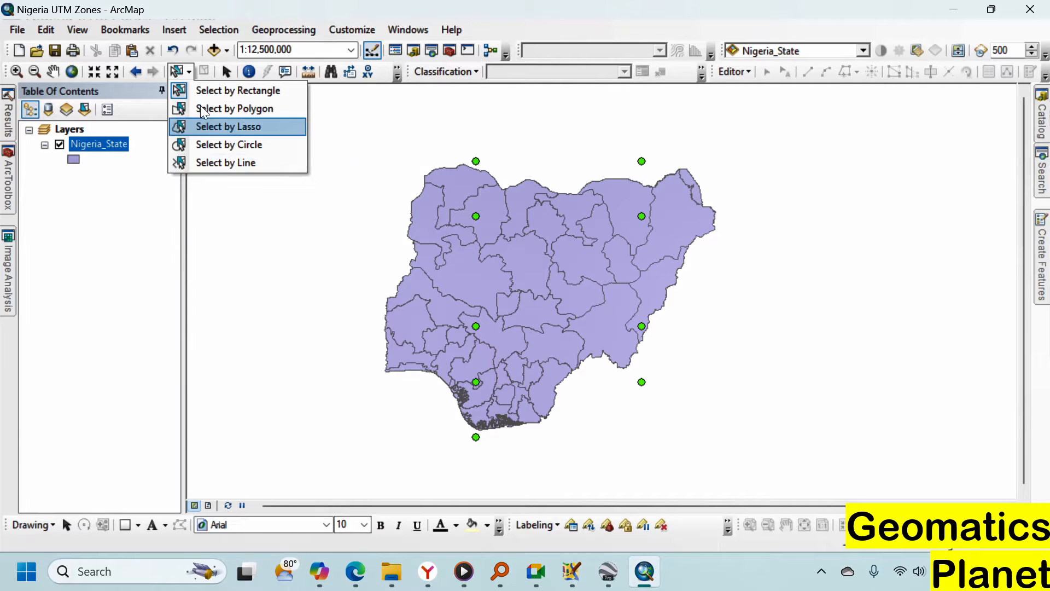
{"action": "left_click", "coordinate": [125, 156]}
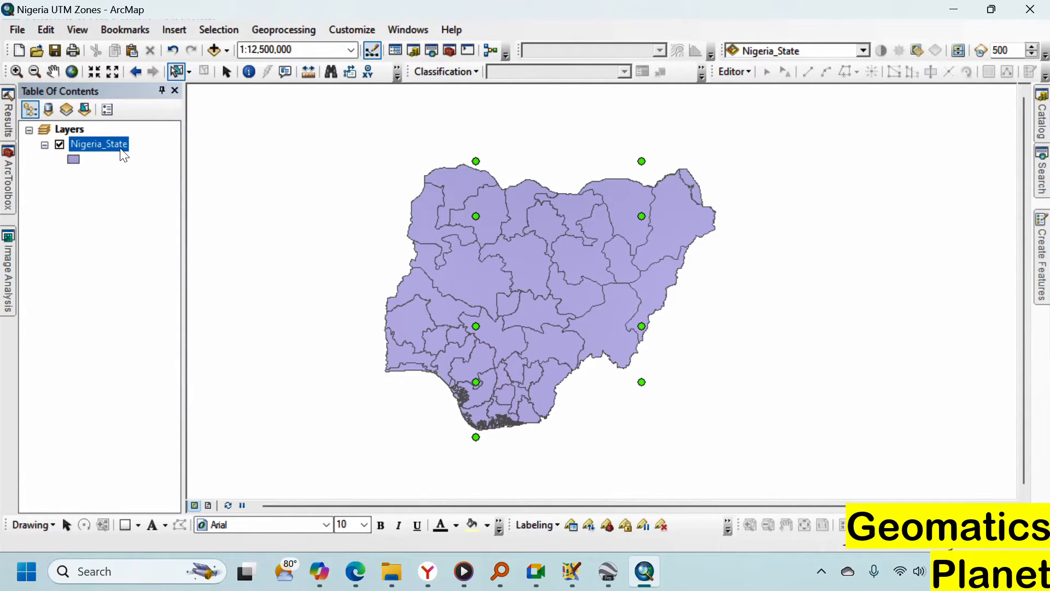
Open the Nigeria_State attribute table and arrange it as a smaller floating window beside the map
{"action": "right_click", "coordinate": [113, 146]}
{"action": "left_click", "coordinate": [152, 195]}
{"action": "left_click", "coordinate": [1028, 11]}
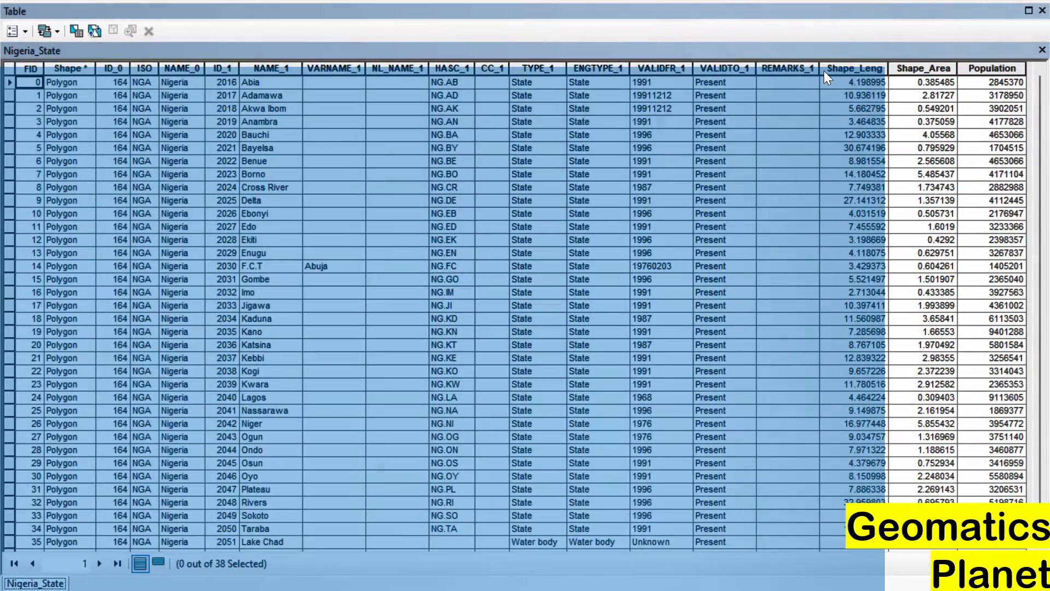
{"action": "left_click_drag", "start_coordinate": [882, 219], "coordinate": [347, 211]}
{"action": "left_click_drag", "start_coordinate": [260, 75], "coordinate": [872, 63]}
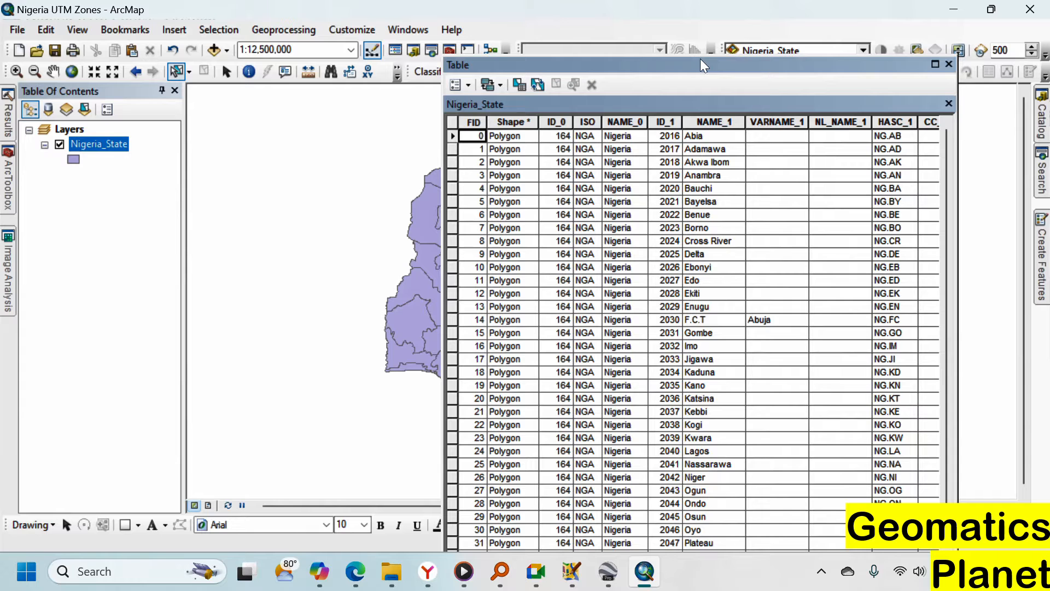
{"action": "left_click_drag", "start_coordinate": [701, 58], "coordinate": [777, 242]}
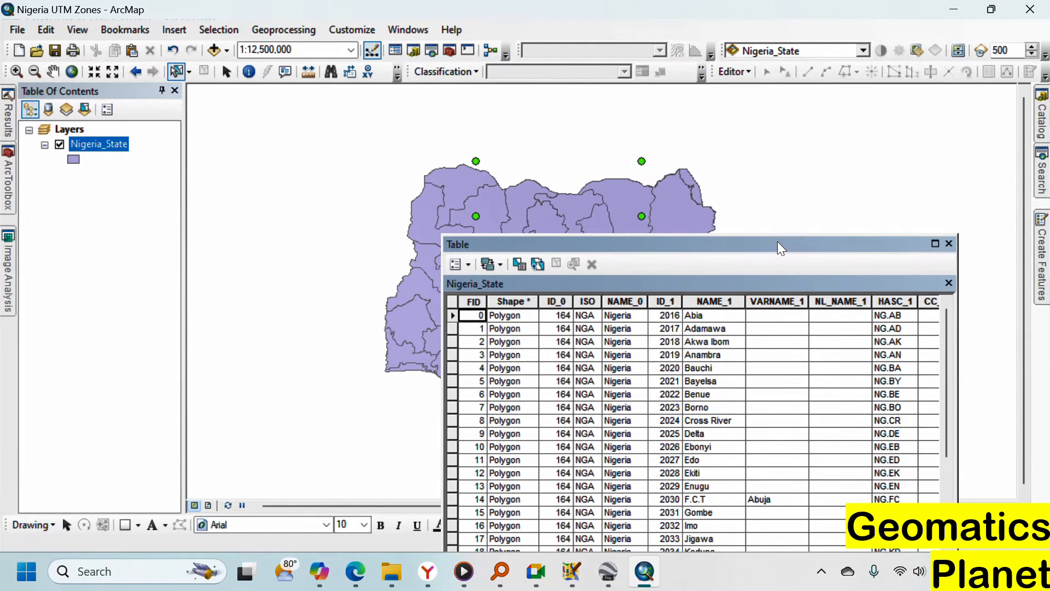
{"action": "left_click_drag", "start_coordinate": [866, 167], "coordinate": [822, 76]}
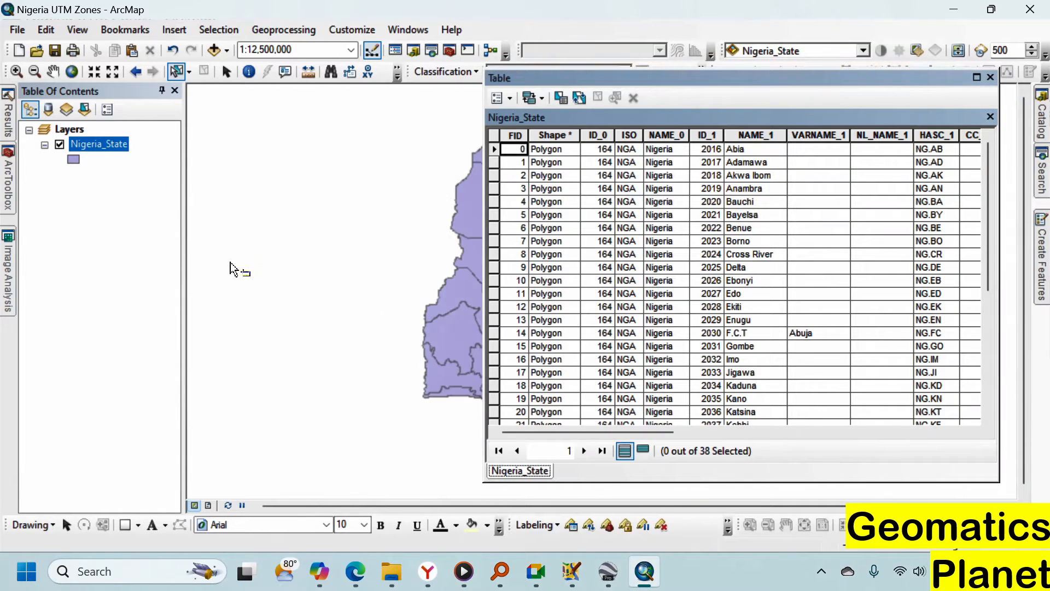
{"action": "scroll", "coordinate": [392, 254], "scroll_direction": "up", "scroll_amount": 1}
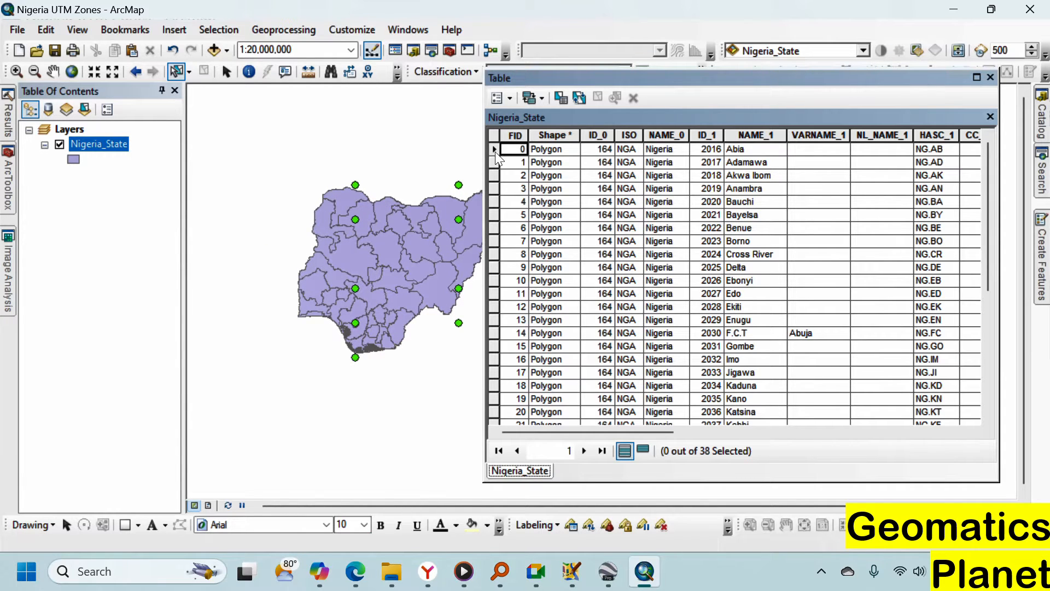
Select all Nigeria_State records in the attribute table as one continuous run of rows and clear the selection
{"action": "left_click_drag", "start_coordinate": [495, 152], "coordinate": [587, 554]}
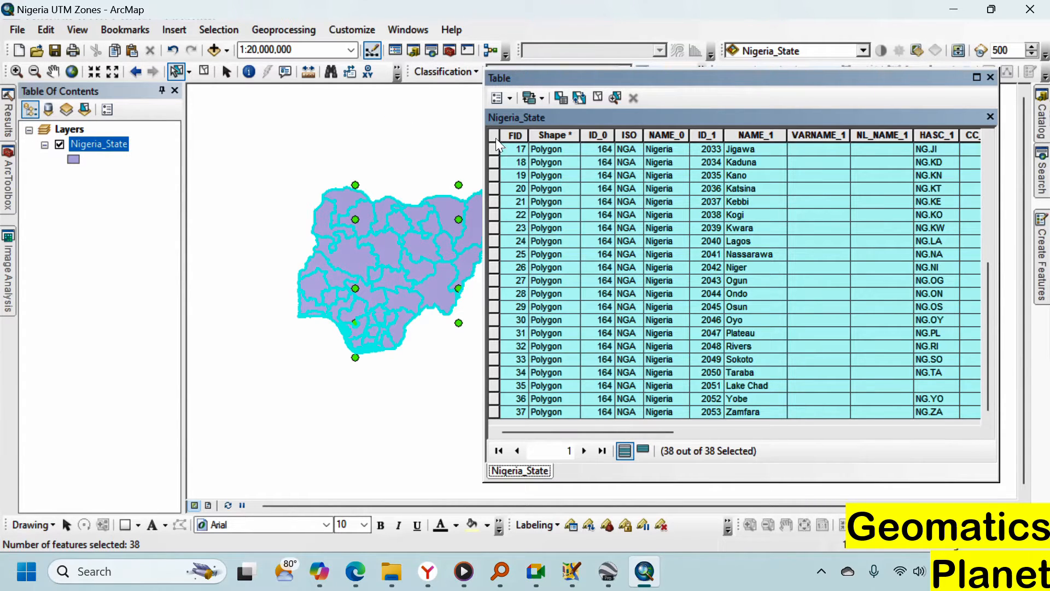
{"action": "left_click", "coordinate": [204, 71]}
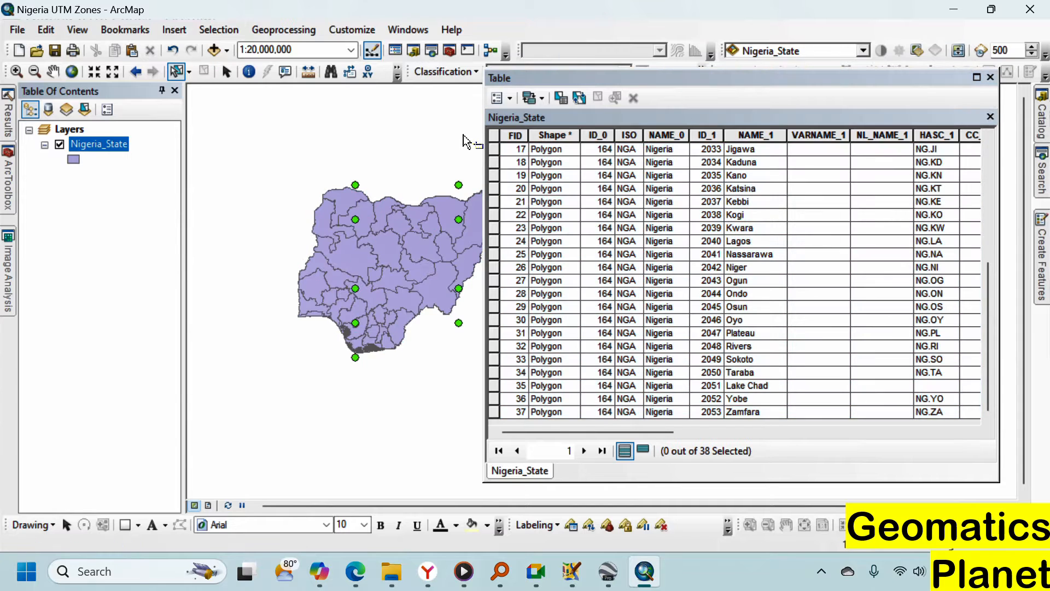
{"action": "scroll", "coordinate": [507, 167], "scroll_direction": "up", "scroll_amount": 6}
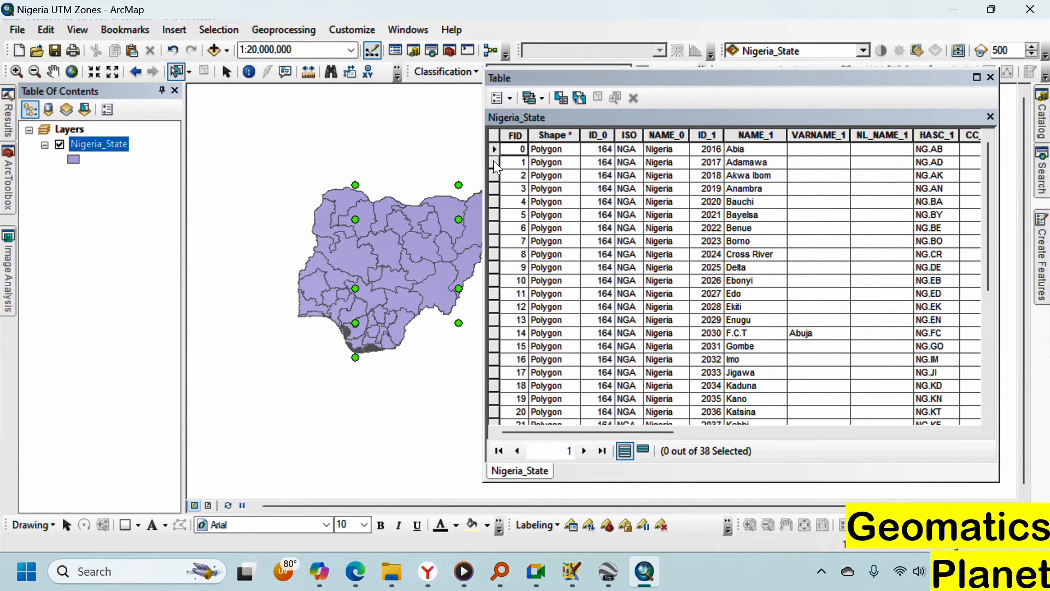
Select the single Adamawa record, switch to Abia, and extend the row selection from Abia down to Zamfara
{"action": "left_click", "coordinate": [493, 162]}
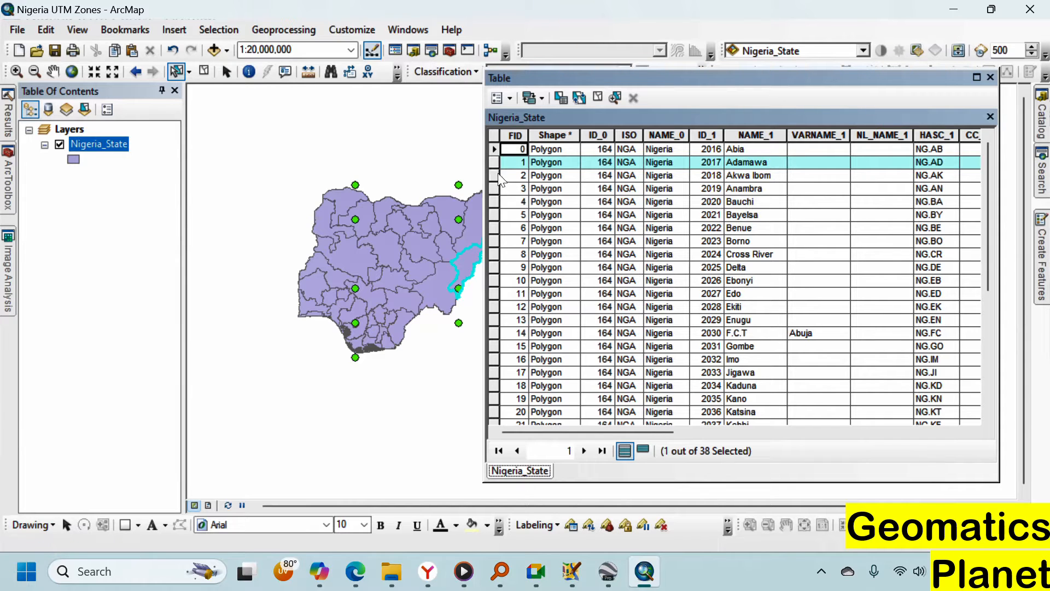
{"action": "left_click", "coordinate": [495, 151]}
{"action": "scroll", "coordinate": [536, 236], "scroll_direction": "down", "scroll_amount": 6}
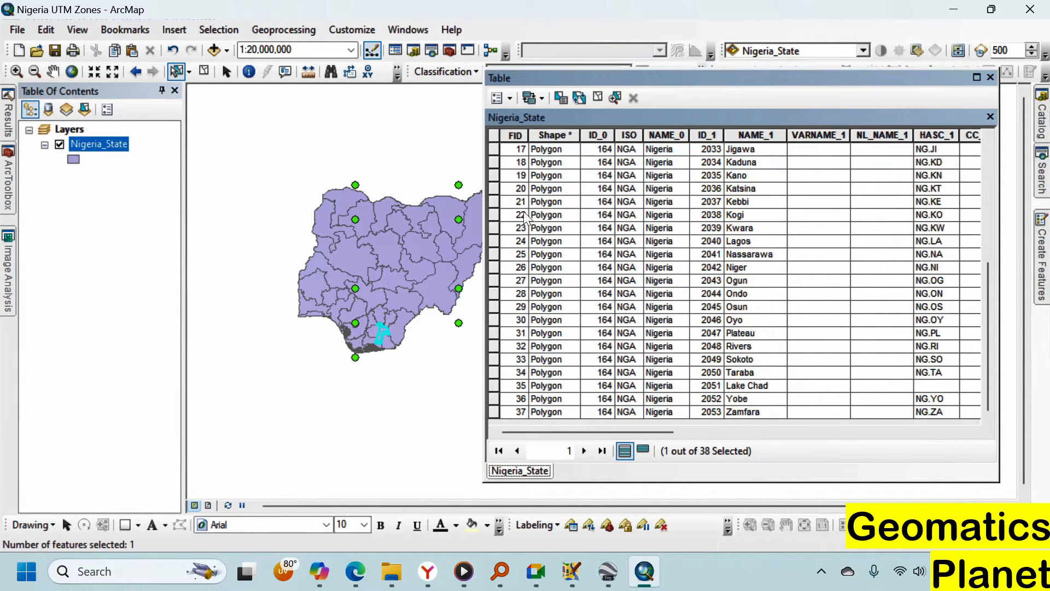
{"action": "left_click", "coordinate": [494, 412]}
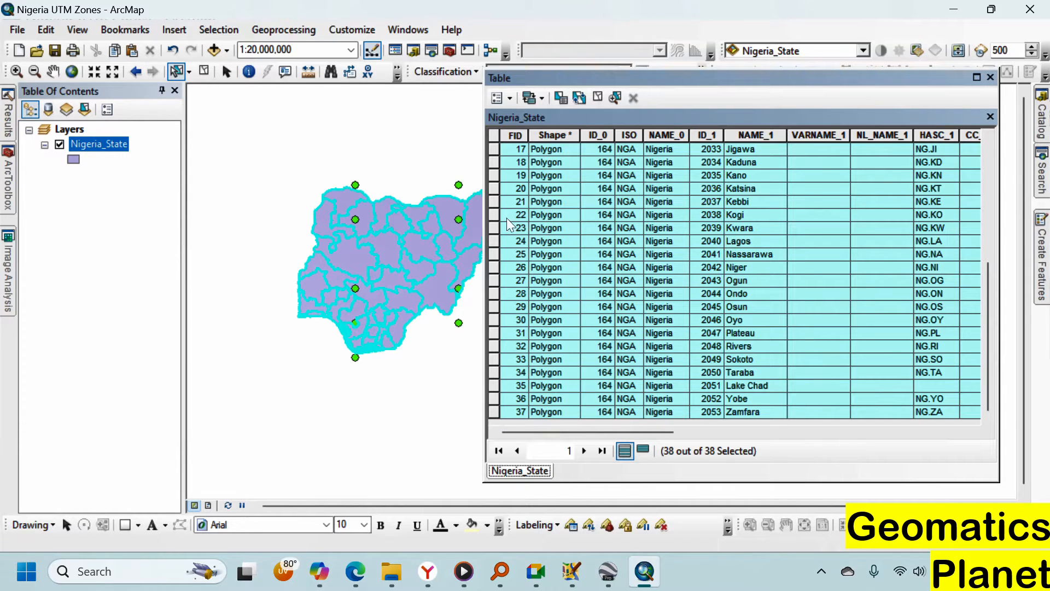
Select only the non-adjacent Kogi, Lagos, Taraba and Akwa Ibom records together in the attribute table
{"action": "left_click", "coordinate": [494, 214]}
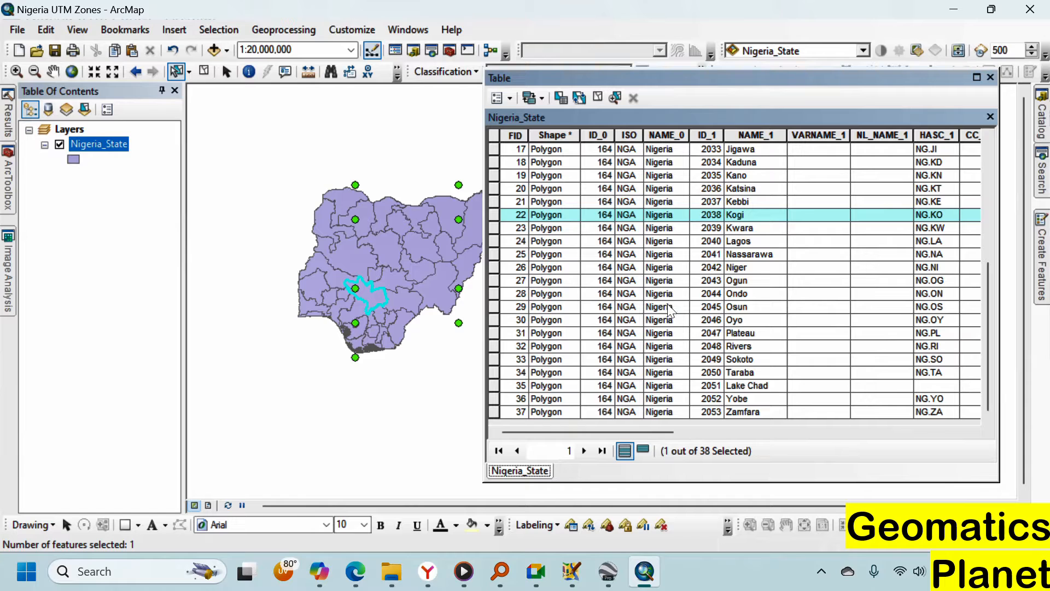
{"action": "left_click", "coordinate": [493, 240], "text": "ctrl"}
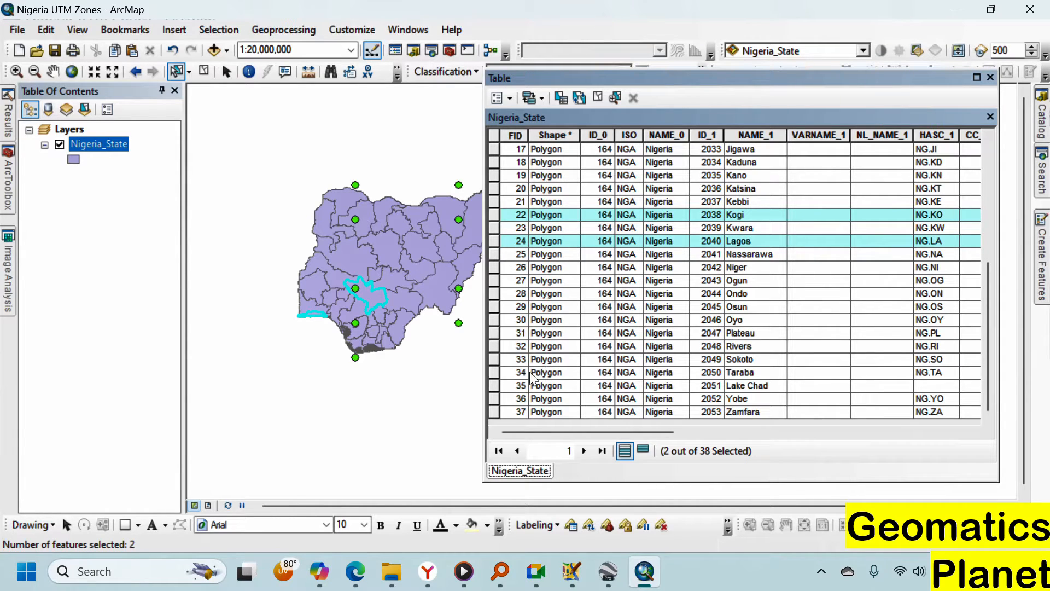
{"action": "left_click", "coordinate": [494, 372], "text": "ctrl"}
{"action": "scroll", "coordinate": [508, 364], "scroll_direction": "up", "scroll_amount": 6}
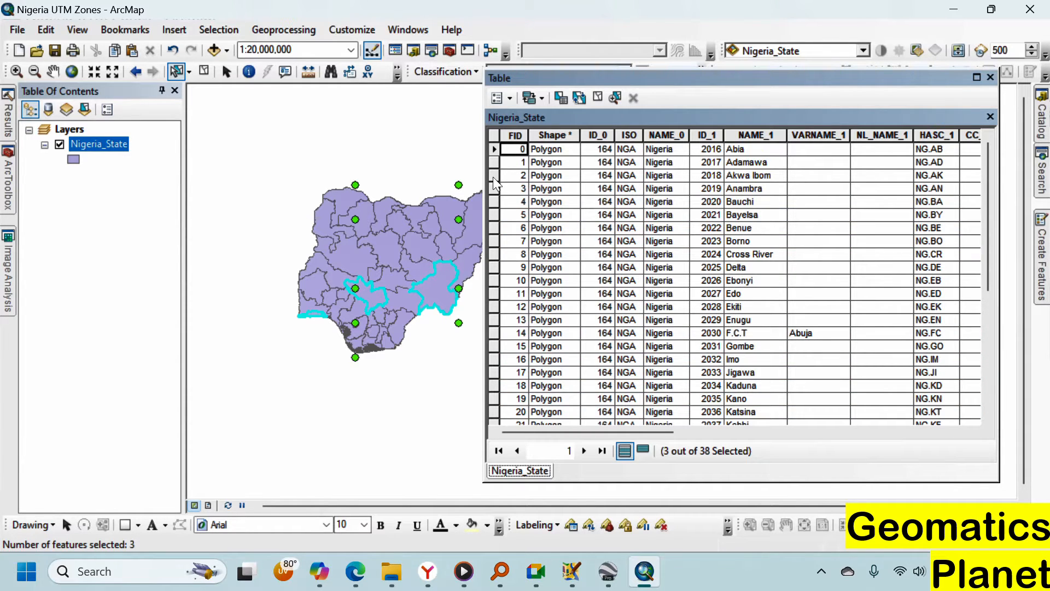
{"action": "left_click", "coordinate": [494, 176], "text": "ctrl"}
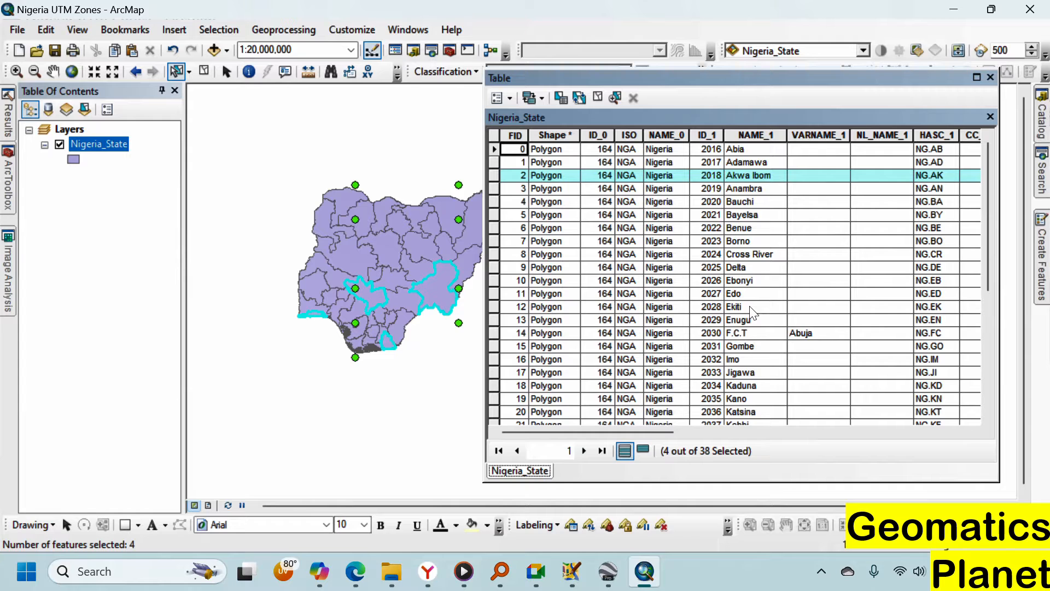
Highlight the NAME_0 column in the attribute table, review its values, and clear the selected features
{"action": "left_click", "coordinate": [667, 134]}
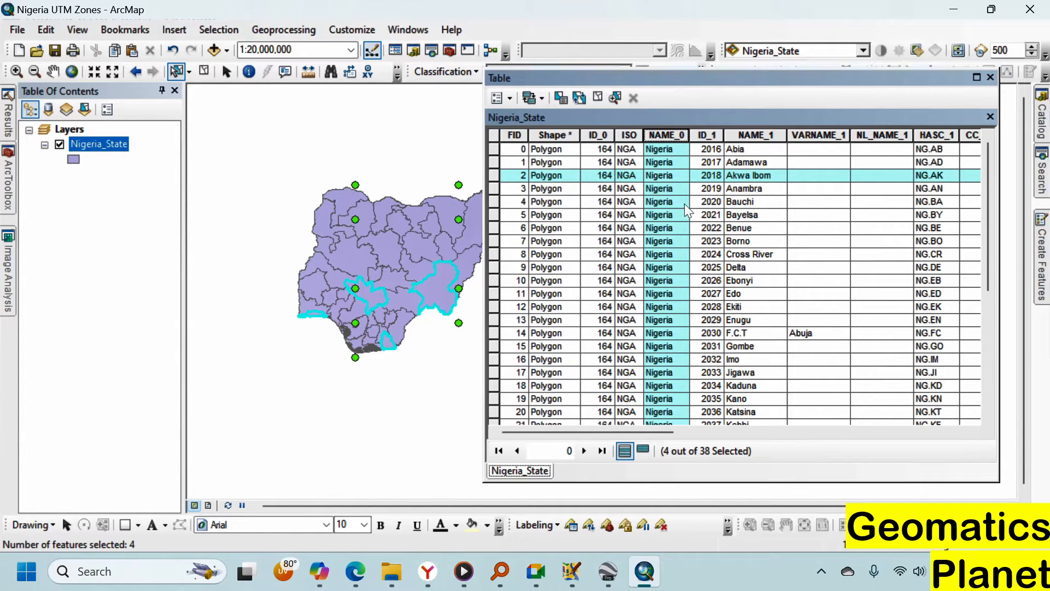
{"action": "left_click", "coordinate": [709, 228]}
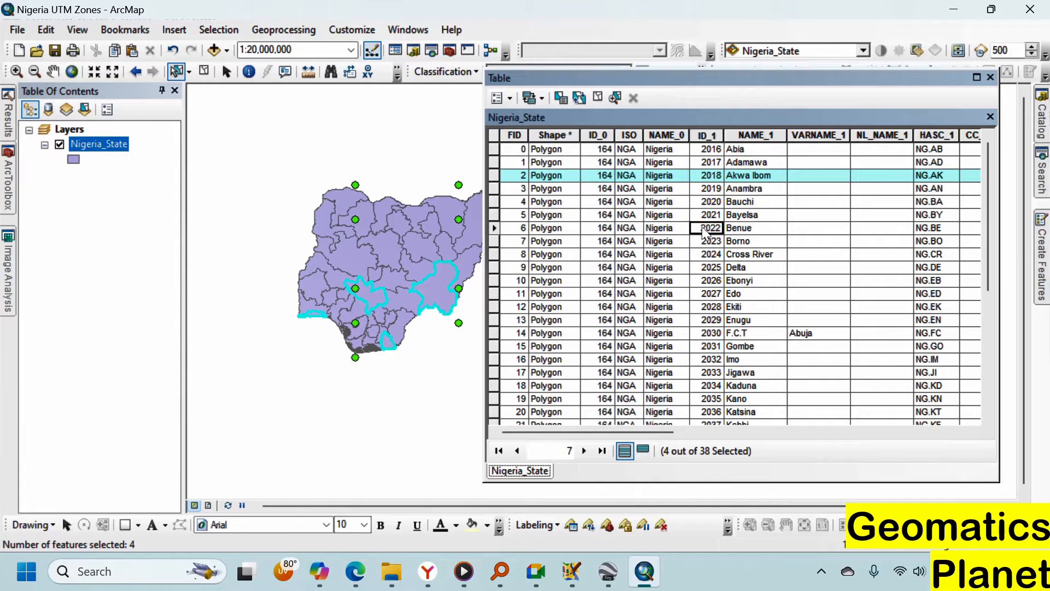
{"action": "left_click", "coordinate": [669, 137]}
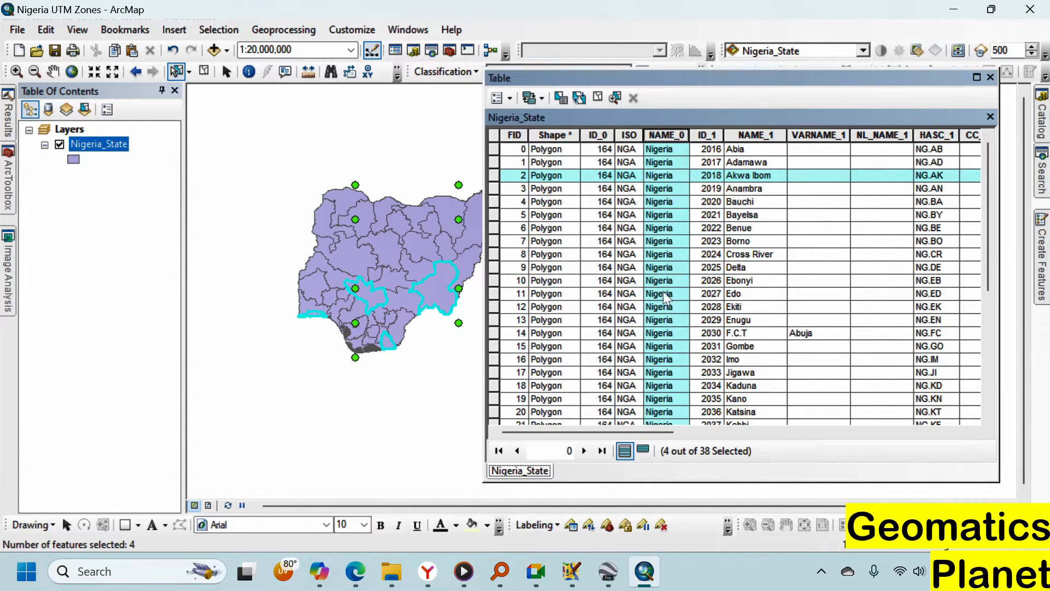
{"action": "scroll", "coordinate": [668, 253], "scroll_direction": "down", "scroll_amount": 3}
{"action": "scroll", "coordinate": [661, 254], "scroll_direction": "up", "scroll_amount": 3}
{"action": "left_click", "coordinate": [201, 74]}
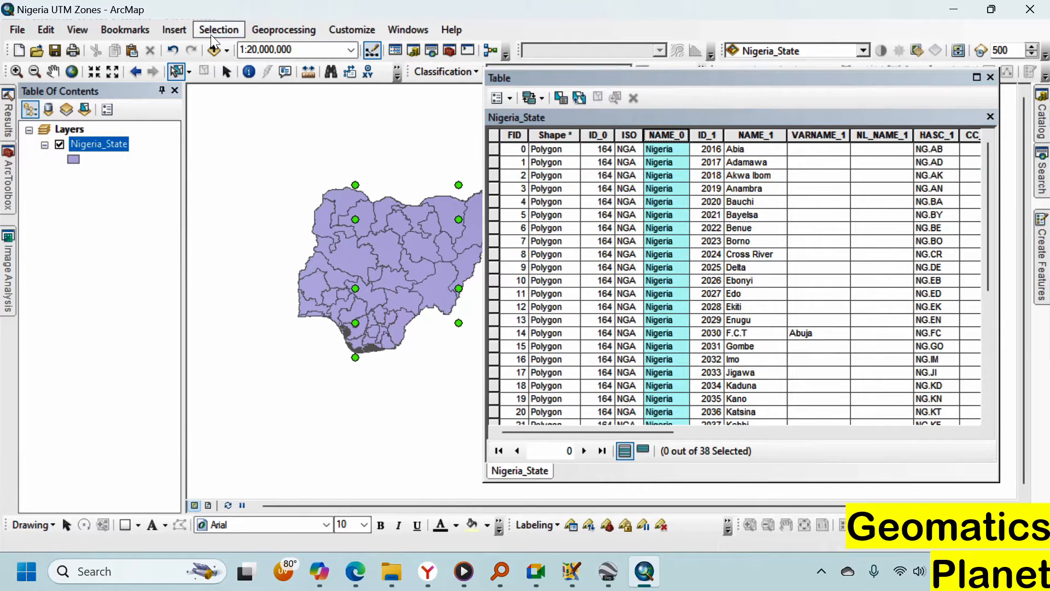
Use Select By Attributes on Nigeria_State with the expression "NAME_0" = 'Nigeria', verify it and apply it
{"action": "left_click", "coordinate": [219, 29]}
{"action": "left_click", "coordinate": [265, 47]}
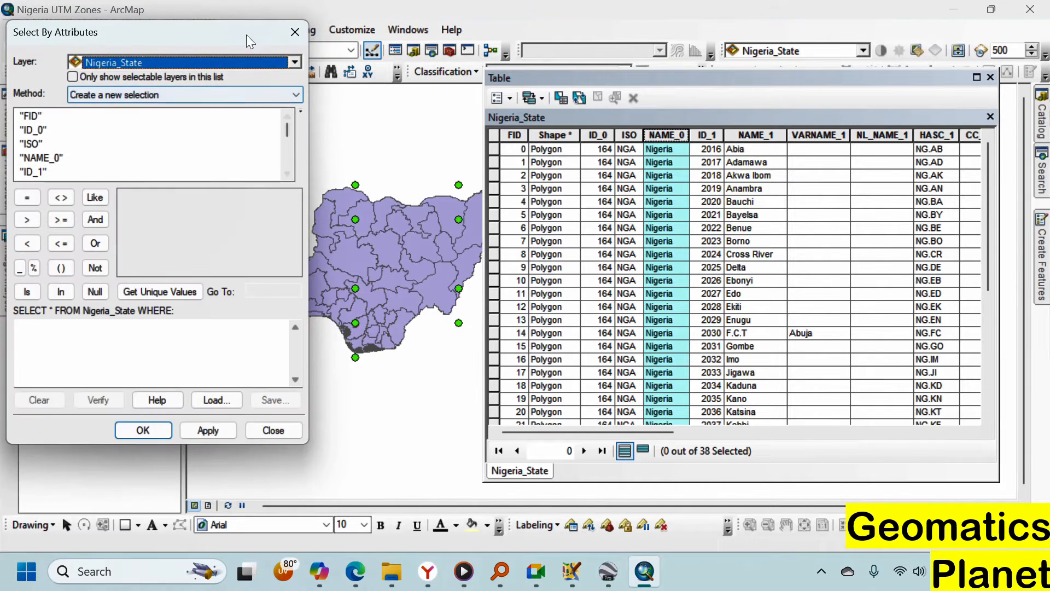
{"action": "left_click_drag", "start_coordinate": [246, 34], "coordinate": [274, 33]}
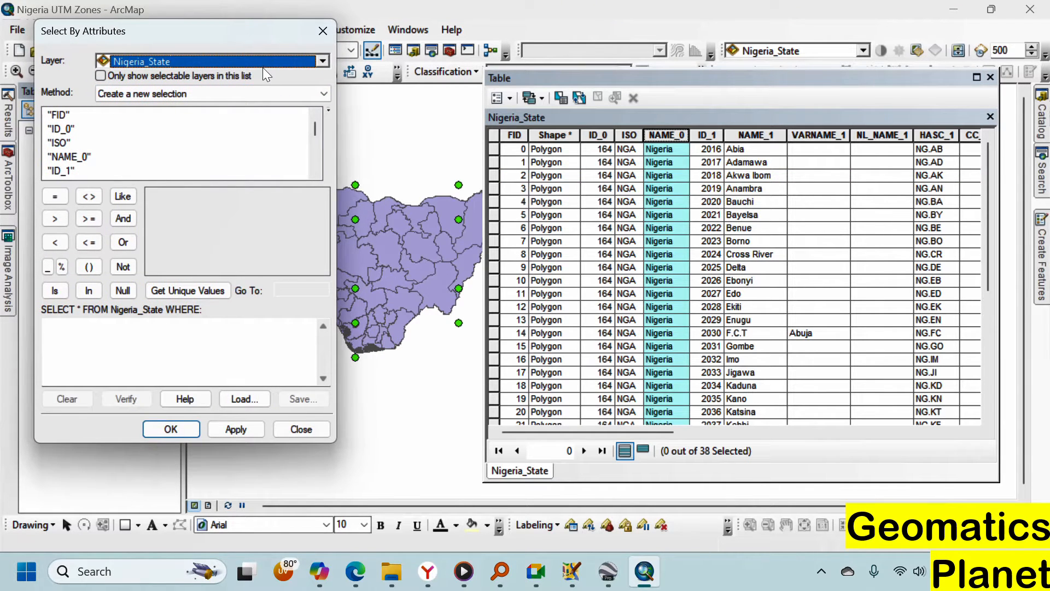
{"action": "double_click", "coordinate": [60, 157]}
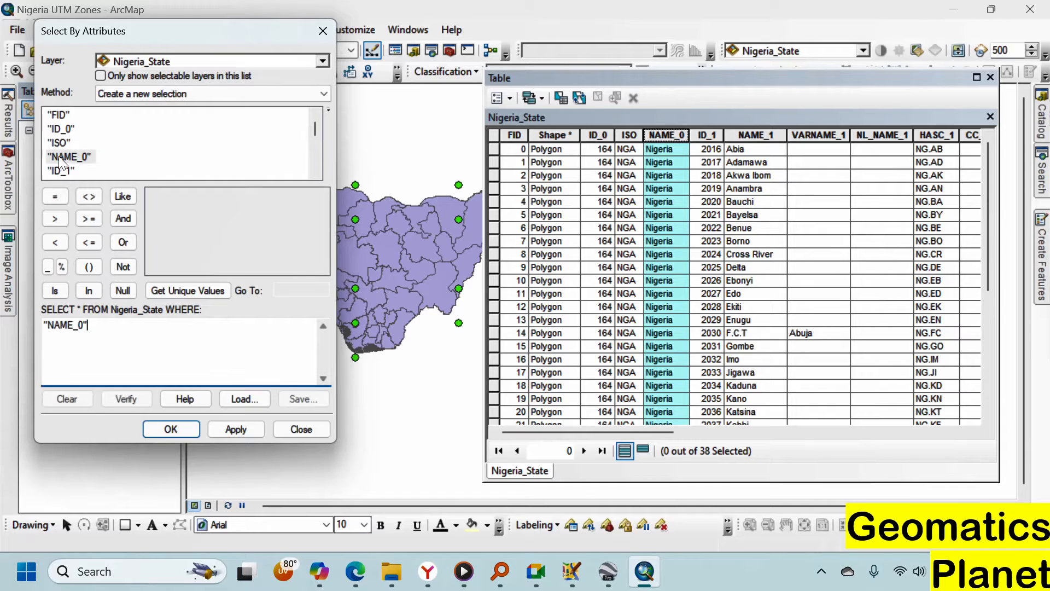
{"action": "left_click", "coordinate": [56, 199]}
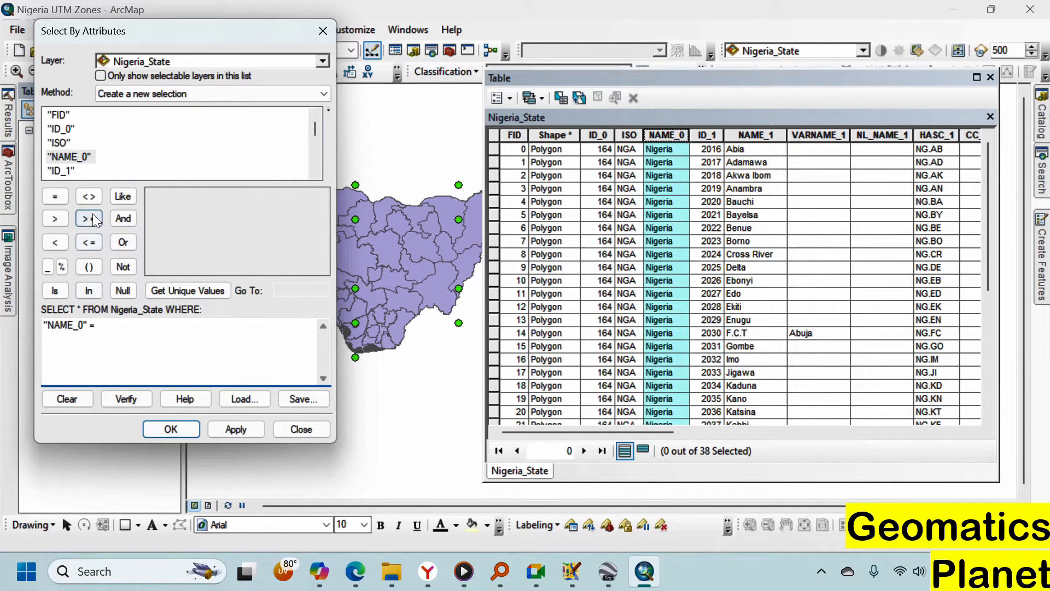
{"action": "left_click", "coordinate": [162, 289]}
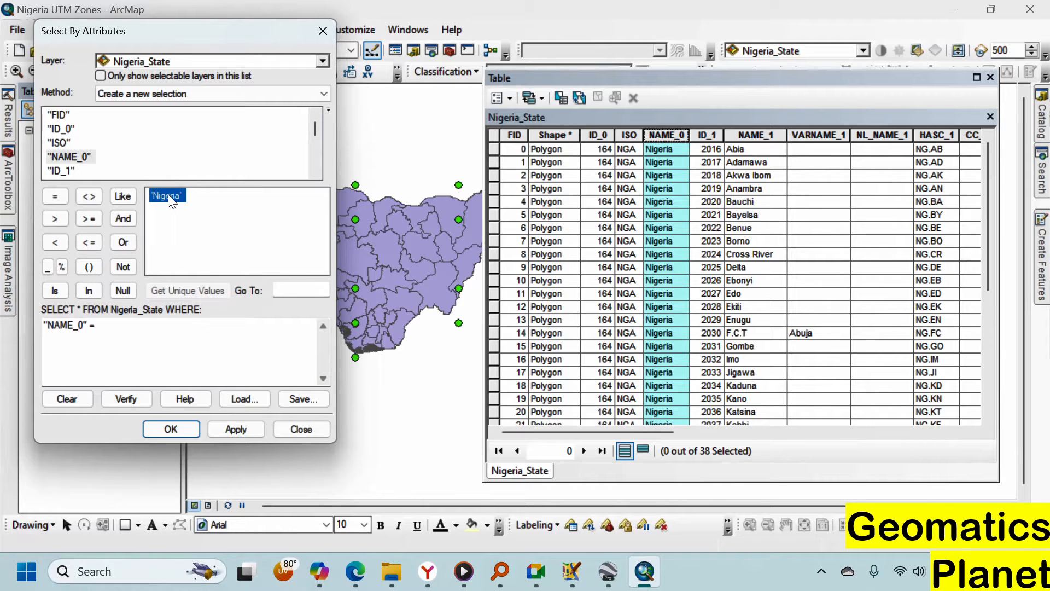
{"action": "double_click", "coordinate": [166, 194]}
{"action": "left_click", "coordinate": [119, 404]}
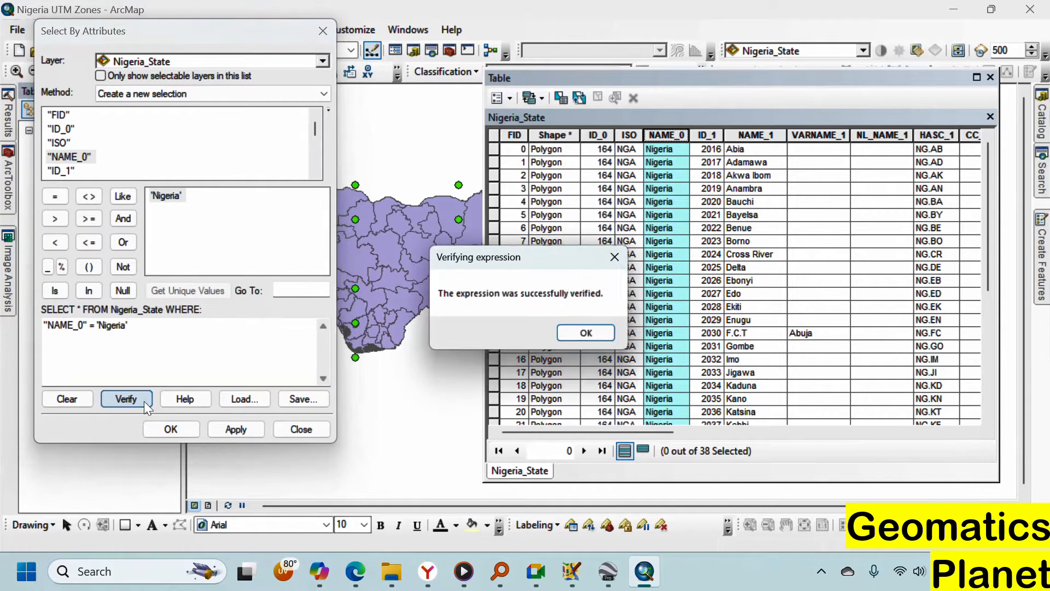
{"action": "left_click", "coordinate": [590, 334]}
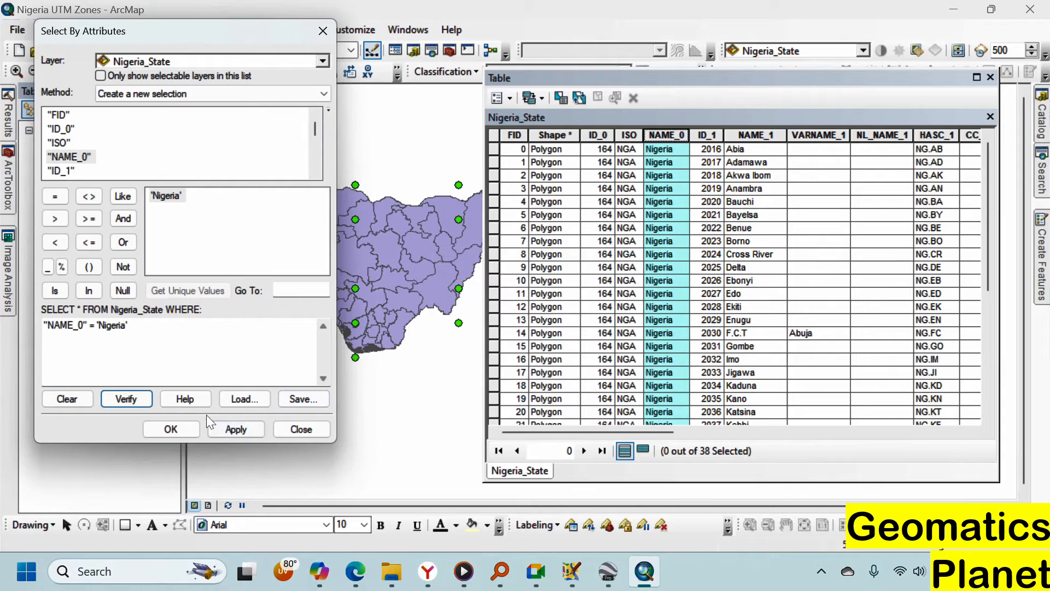
{"action": "left_click", "coordinate": [234, 430]}
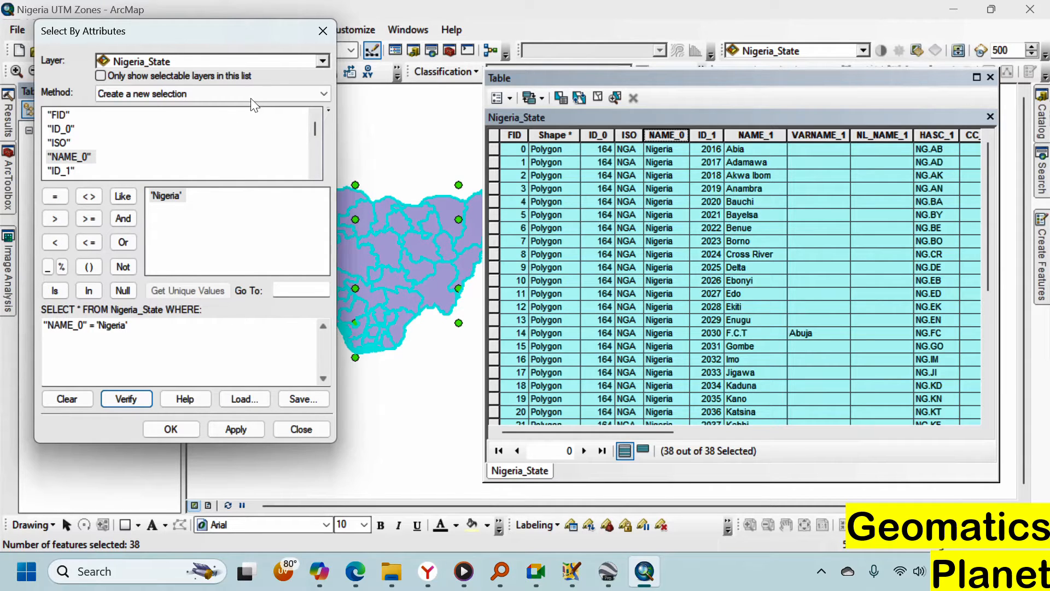
Clear the query expression and build "NAME_1" = 'Ebonyi' from the field's unique values
{"action": "left_click", "coordinate": [63, 400]}
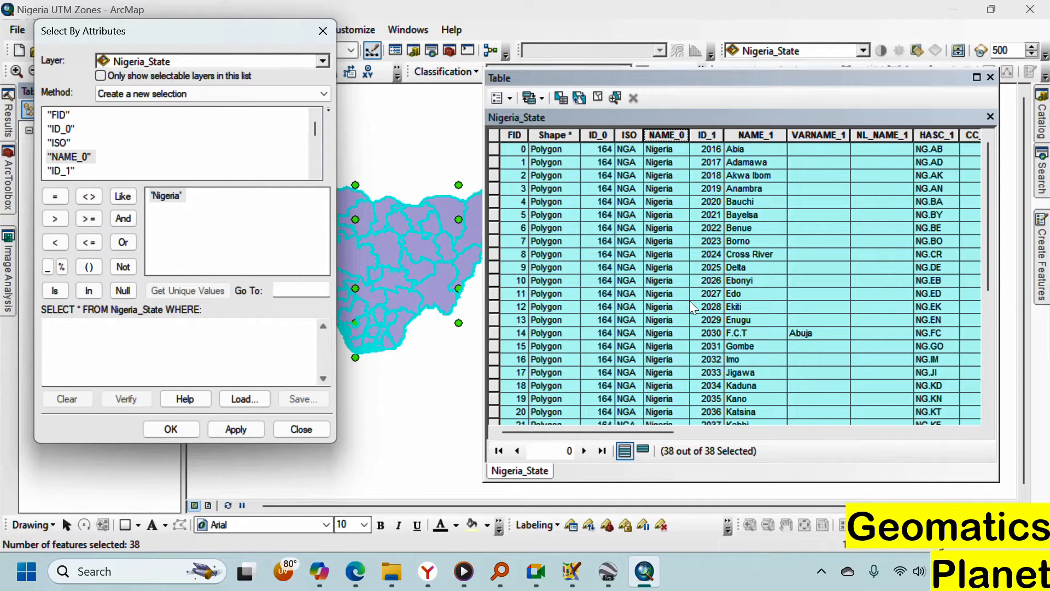
{"action": "scroll", "coordinate": [82, 158], "scroll_direction": "down", "scroll_amount": 1}
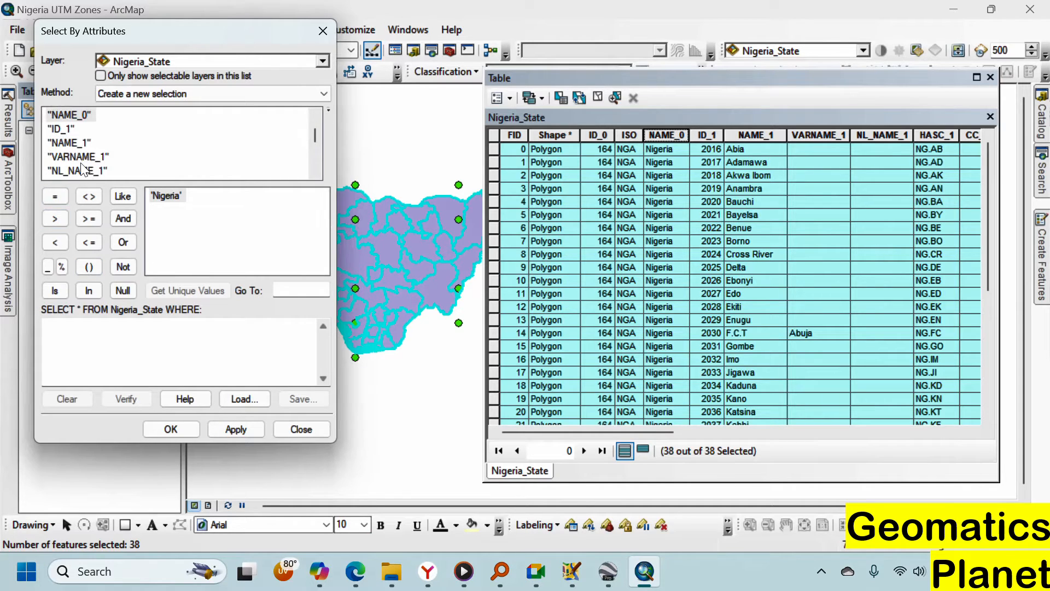
{"action": "double_click", "coordinate": [70, 143]}
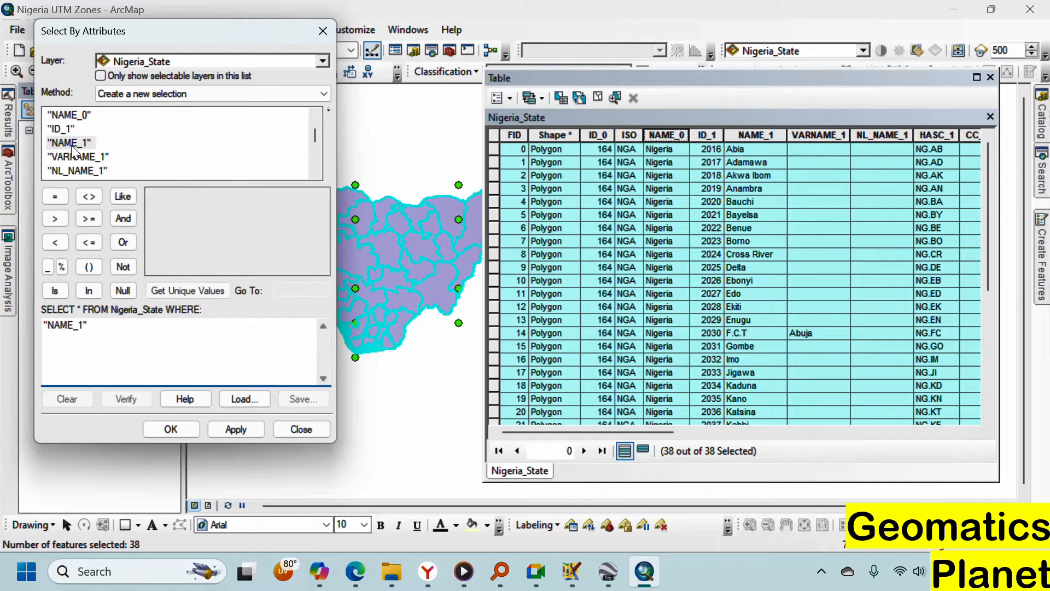
{"action": "left_click", "coordinate": [753, 139]}
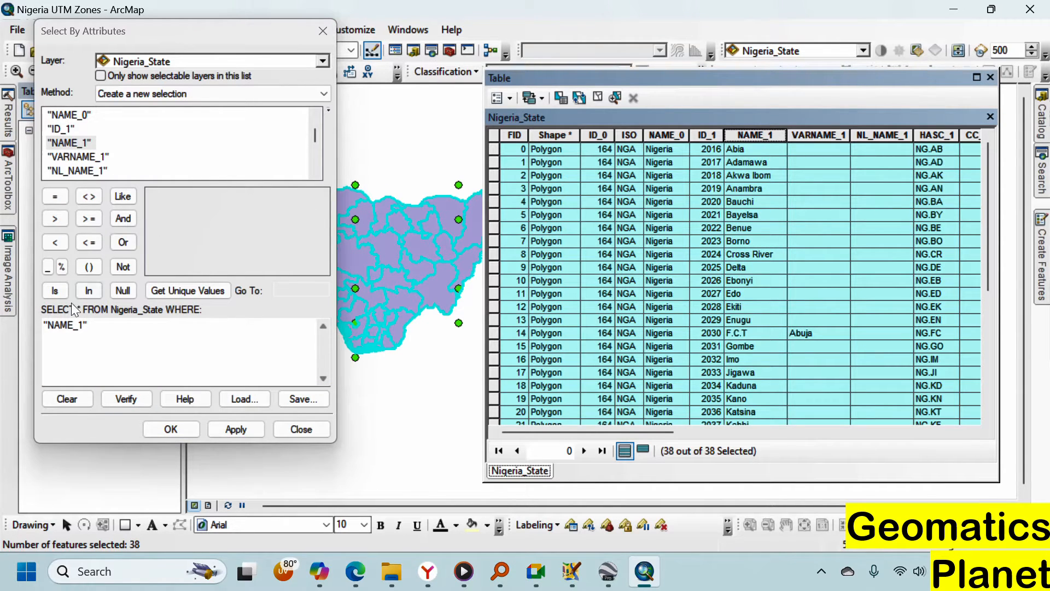
{"action": "left_click", "coordinate": [55, 196]}
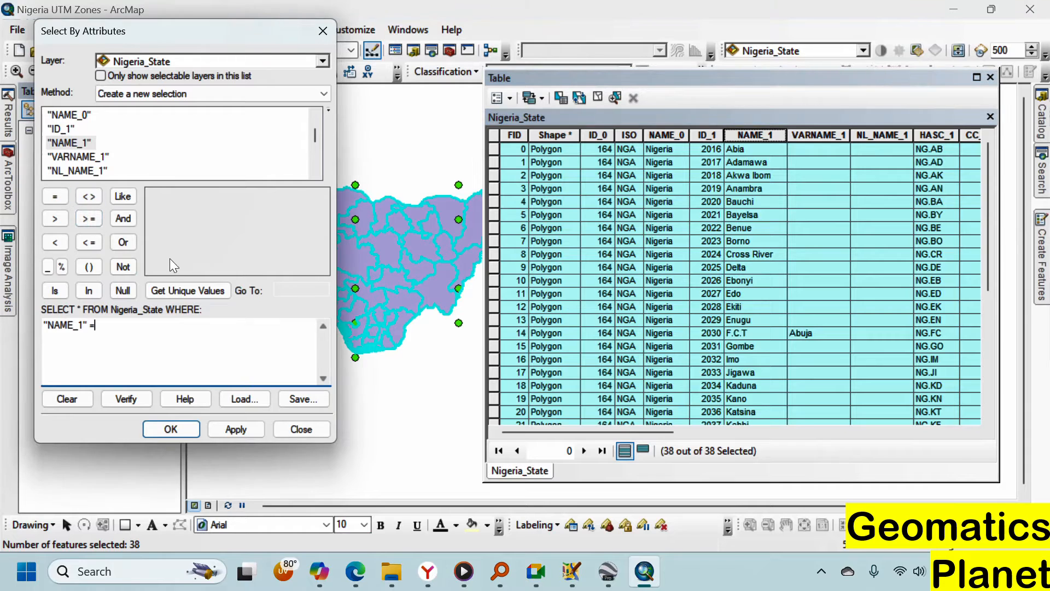
{"action": "left_click", "coordinate": [170, 287]}
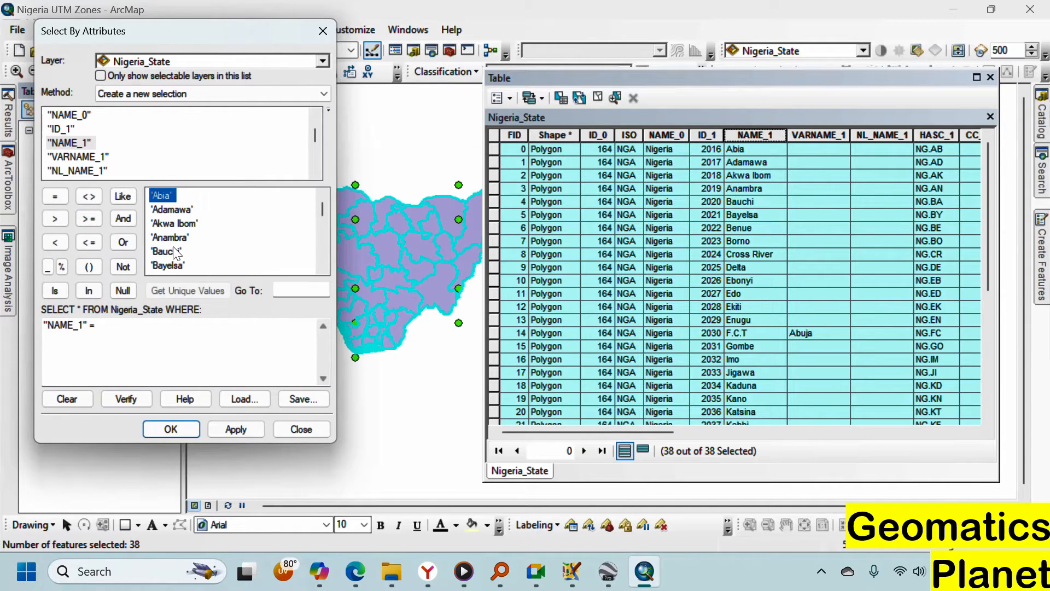
{"action": "scroll", "coordinate": [184, 241], "scroll_direction": "down", "scroll_amount": 6}
{"action": "scroll", "coordinate": [176, 230], "scroll_direction": "up", "scroll_amount": 4}
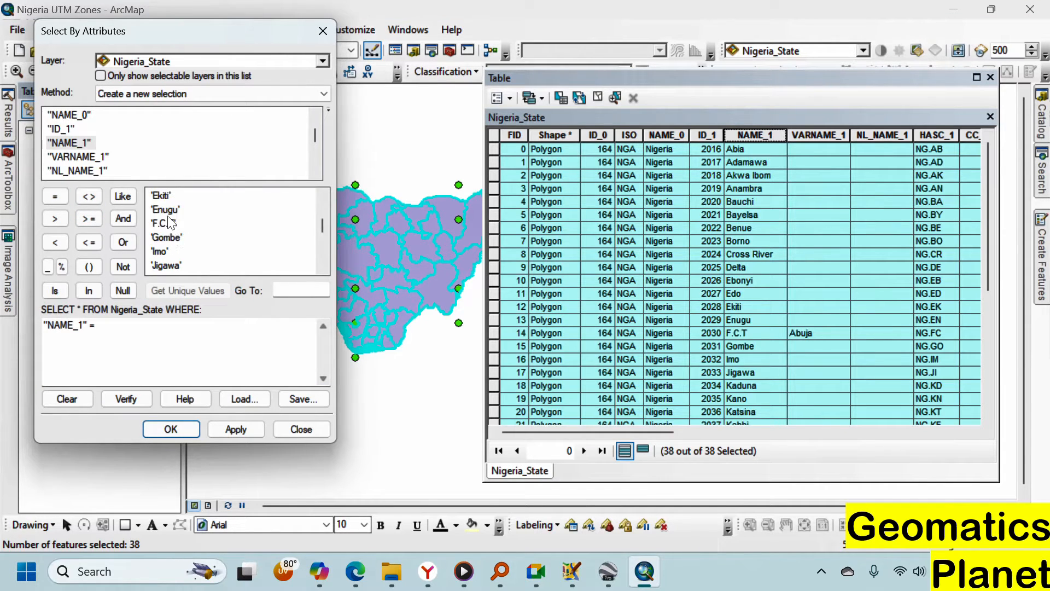
{"action": "double_click", "coordinate": [164, 252]}
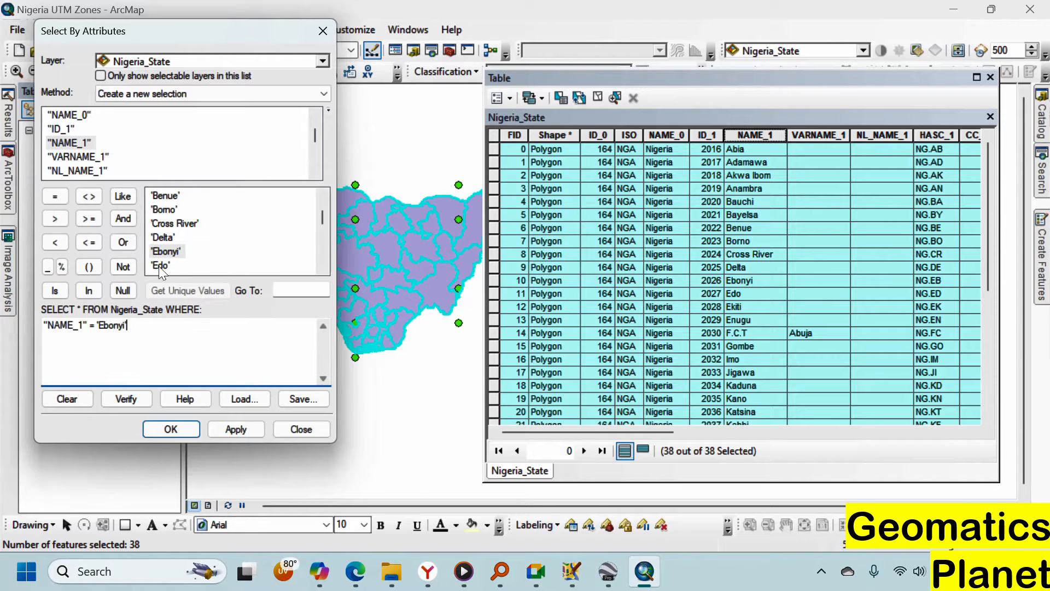
Extend the query with or "NAME_1" = 'Osun' and apply it to select both states
{"action": "type", "text": "or"}
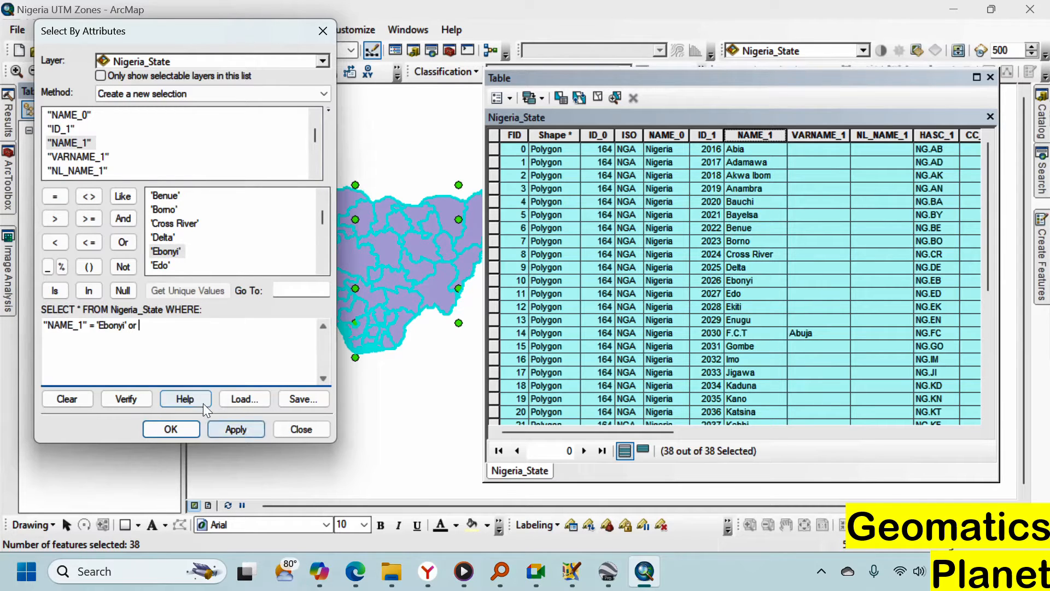
{"action": "double_click", "coordinate": [69, 142]}
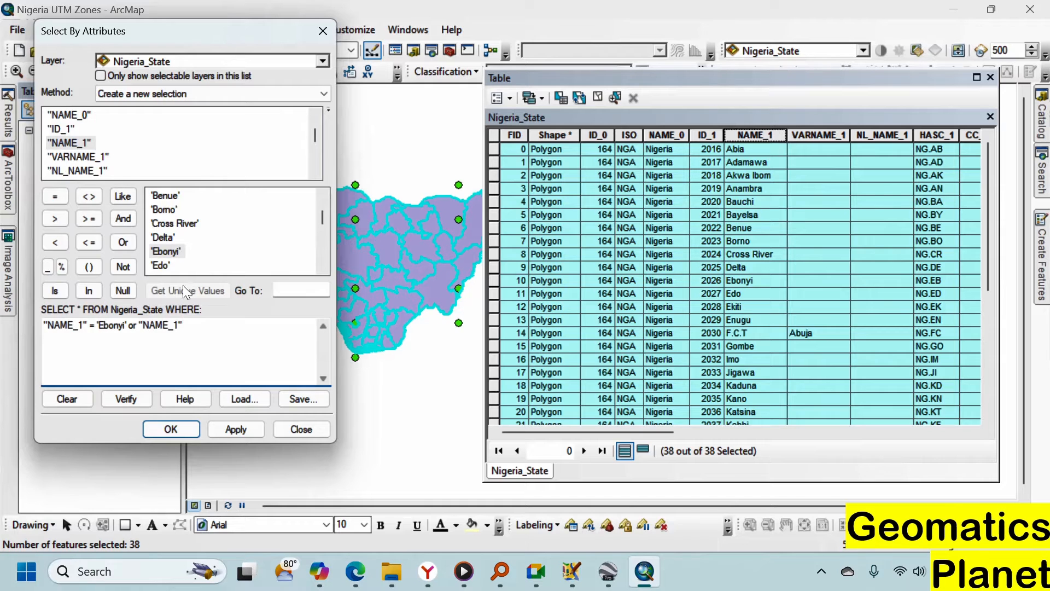
{"action": "left_click", "coordinate": [55, 197]}
{"action": "scroll", "coordinate": [206, 241], "scroll_direction": "down", "scroll_amount": 6}
{"action": "scroll", "coordinate": [186, 259], "scroll_direction": "down", "scroll_amount": 2}
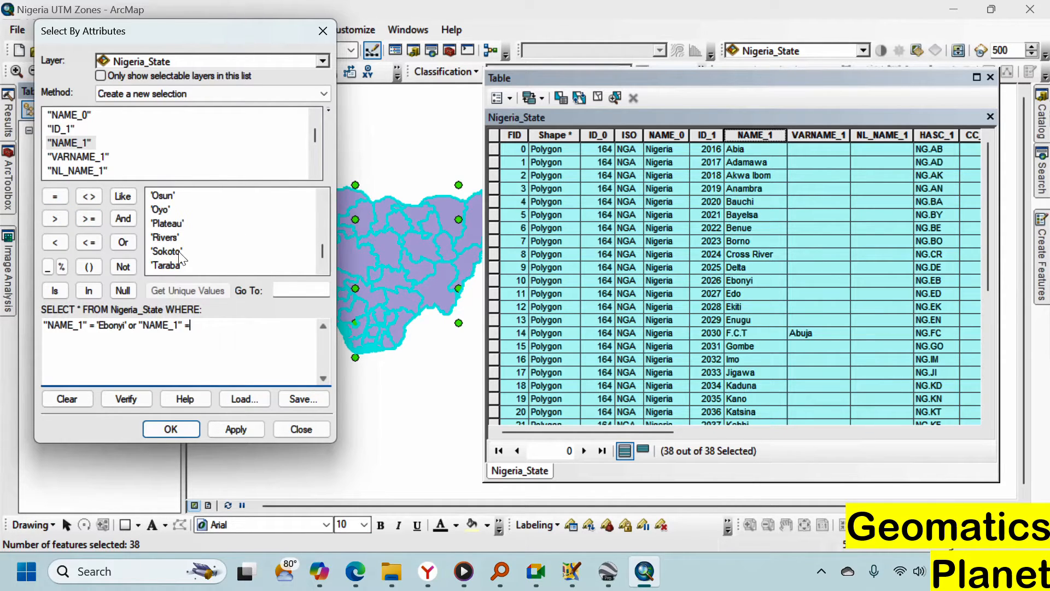
{"action": "scroll", "coordinate": [167, 243], "scroll_direction": "up", "scroll_amount": 1}
{"action": "double_click", "coordinate": [163, 239]}
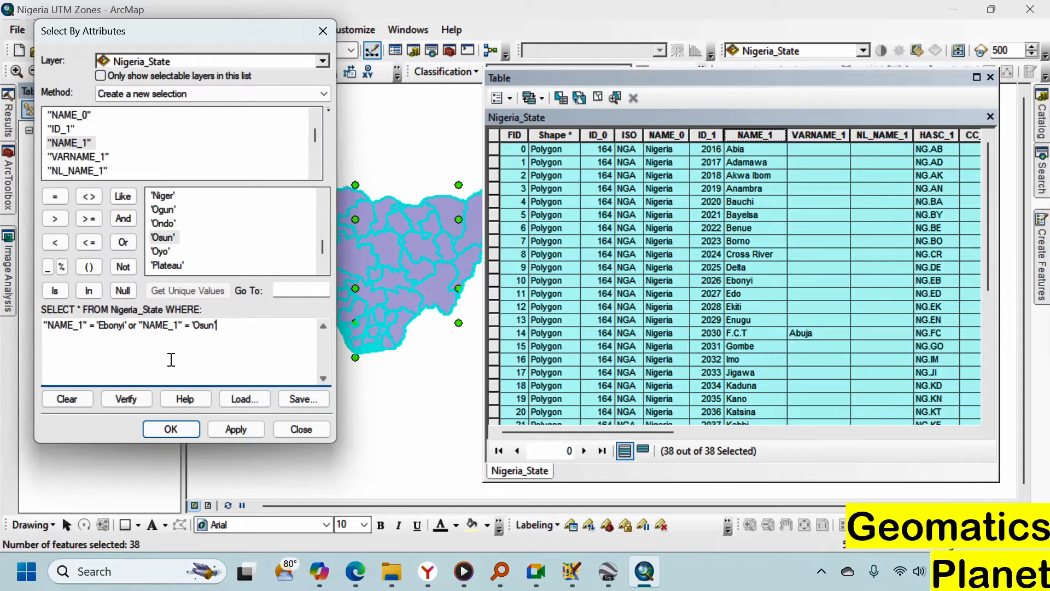
{"action": "left_click", "coordinate": [231, 430]}
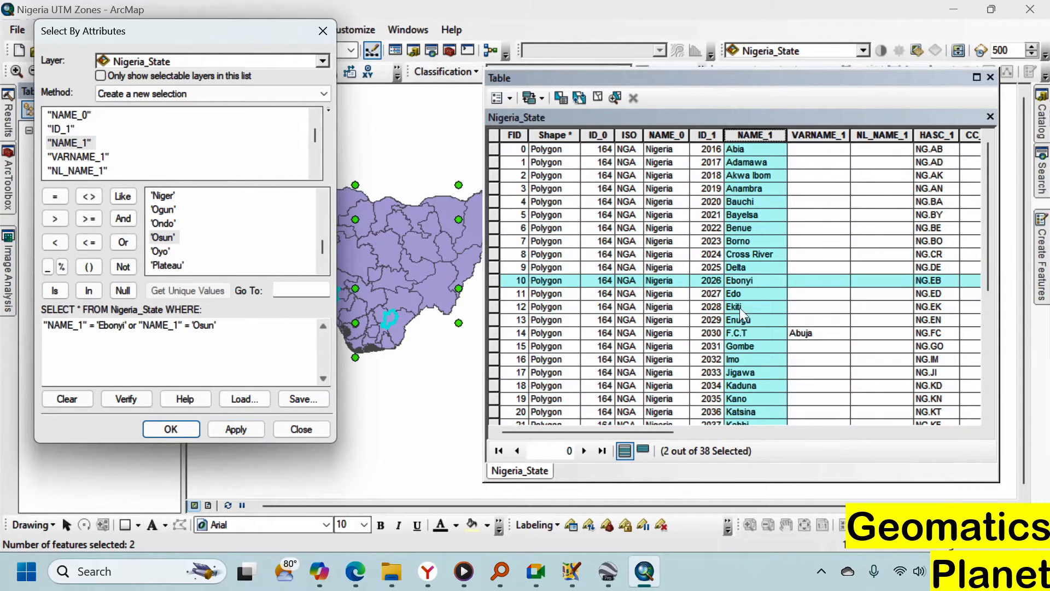
Close the attribute query and the Nigeria_State attribute table, and clear the selected features
{"action": "scroll", "coordinate": [350, 322], "scroll_direction": "down", "scroll_amount": 1}
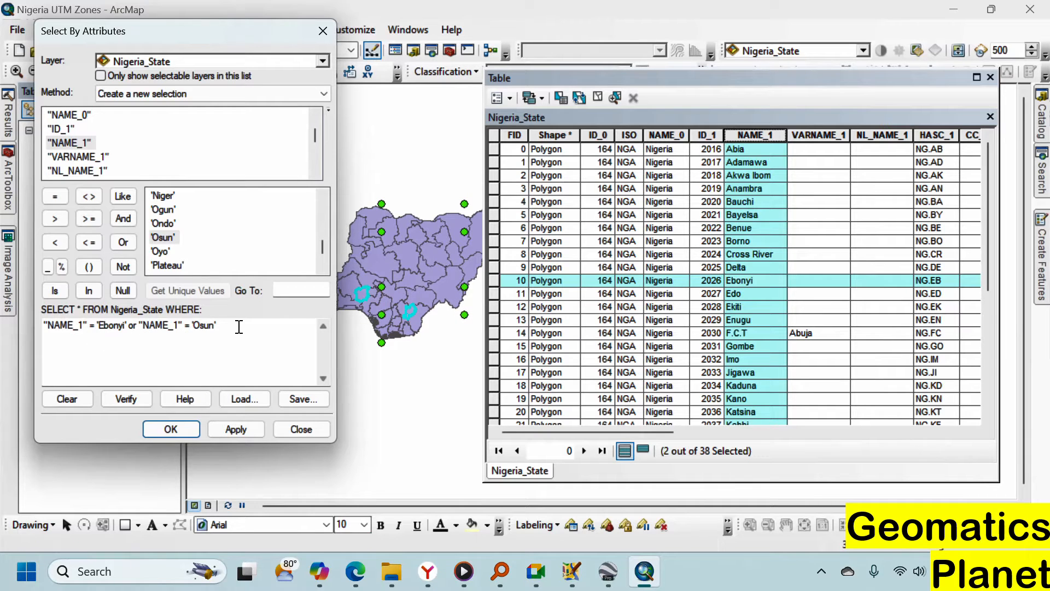
{"action": "left_click_drag", "start_coordinate": [235, 327], "coordinate": [39, 337]}
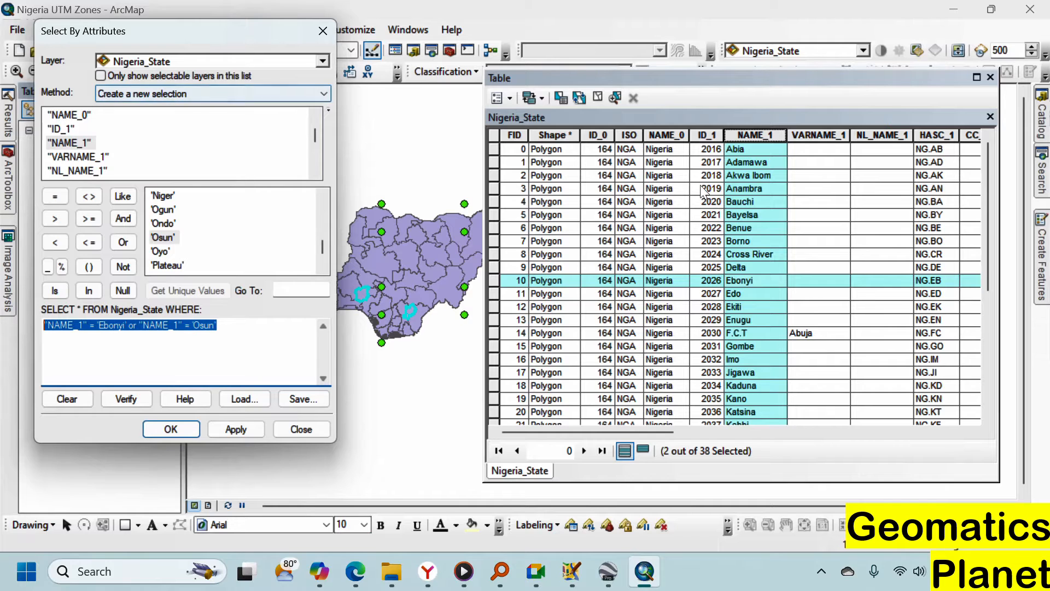
{"action": "left_click", "coordinate": [324, 31]}
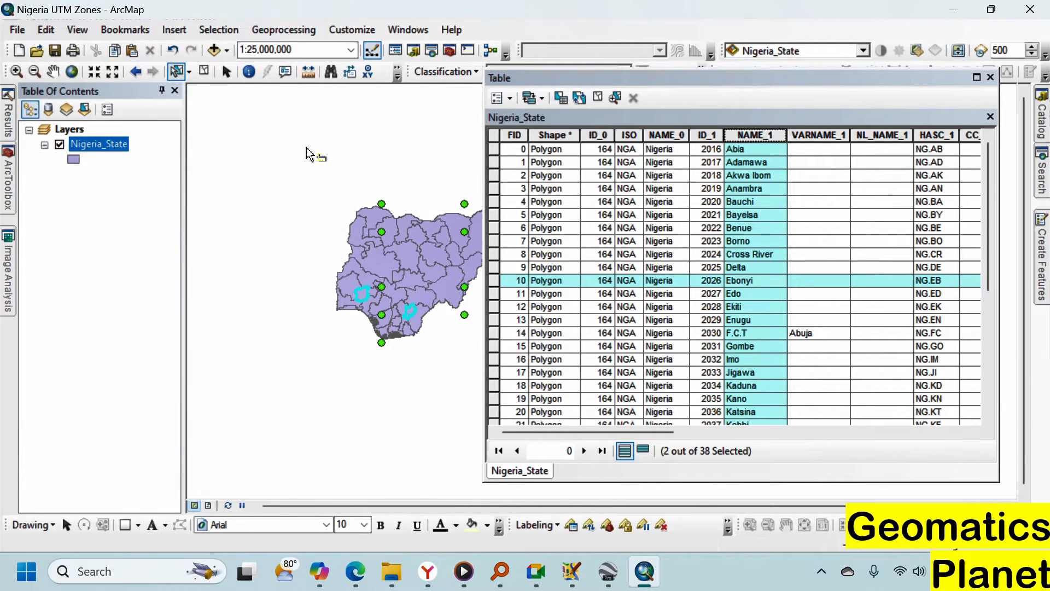
{"action": "left_click", "coordinate": [990, 77]}
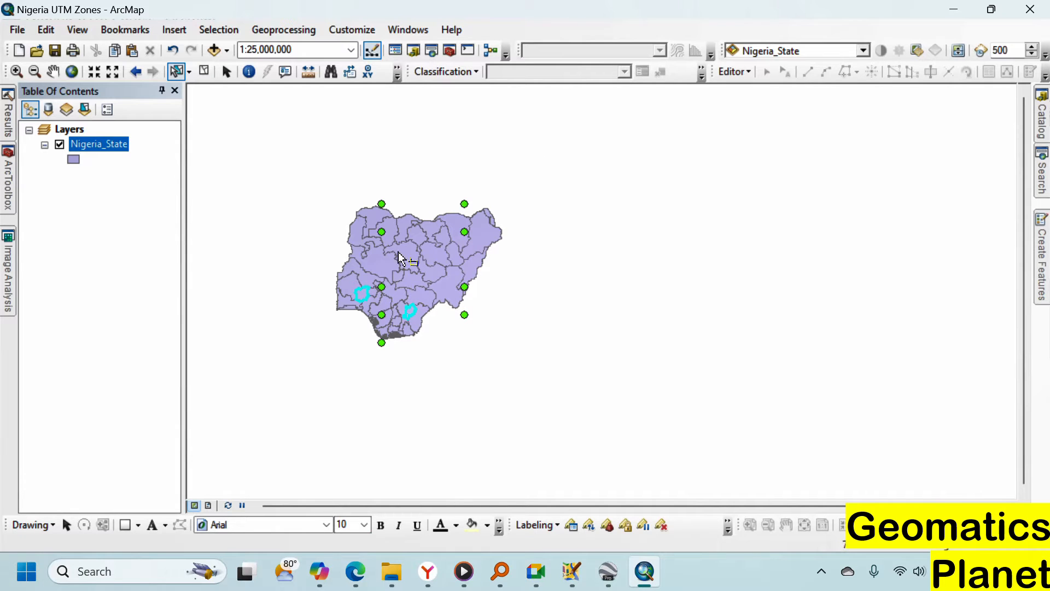
{"action": "left_click", "coordinate": [204, 71]}
{"action": "scroll", "coordinate": [353, 256], "scroll_direction": "down", "scroll_amount": 1}
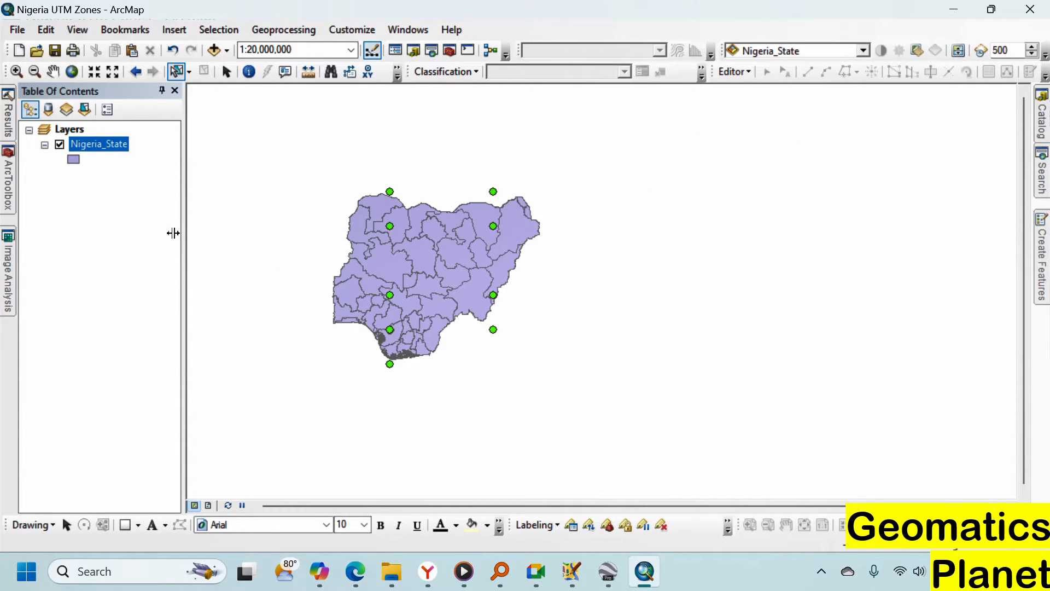
Select all Nigeria_State polygons on the map with a box and start an edit session on the layer
{"action": "left_click_drag", "start_coordinate": [293, 133], "coordinate": [702, 403]}
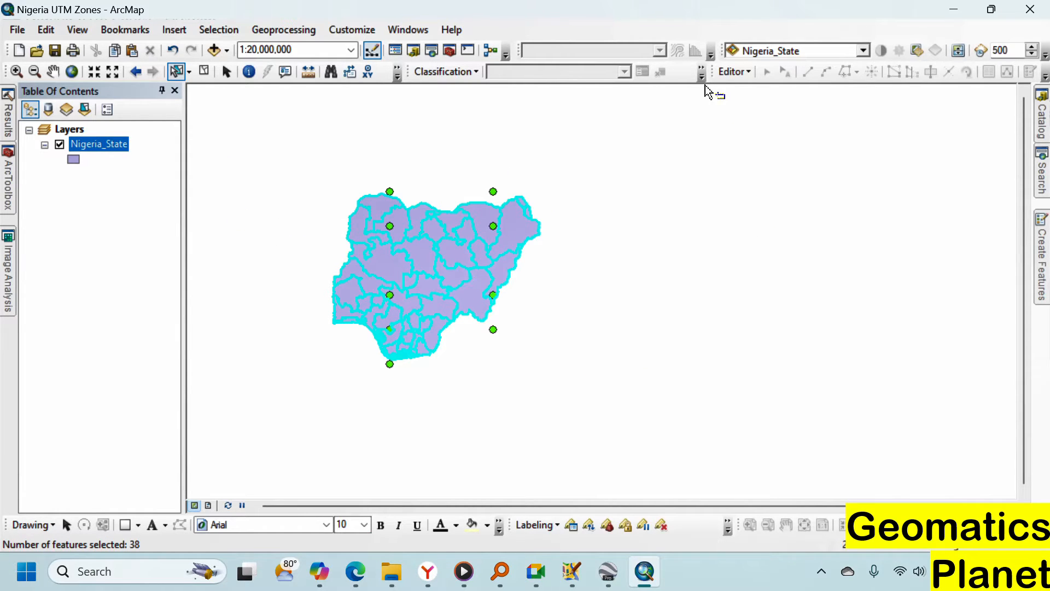
{"action": "right_click", "coordinate": [105, 145]}
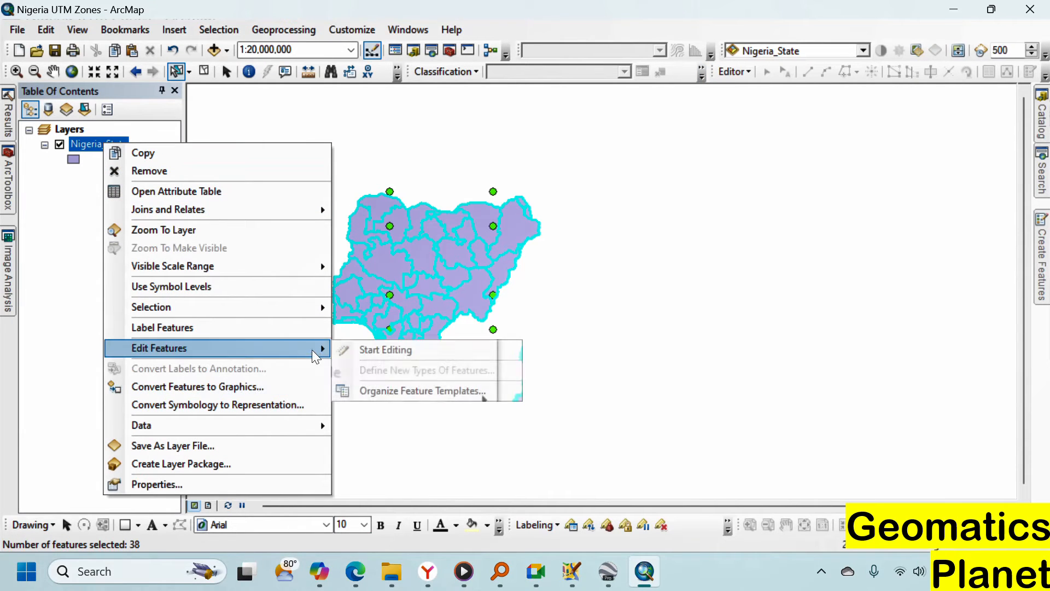
{"action": "left_click", "coordinate": [361, 352]}
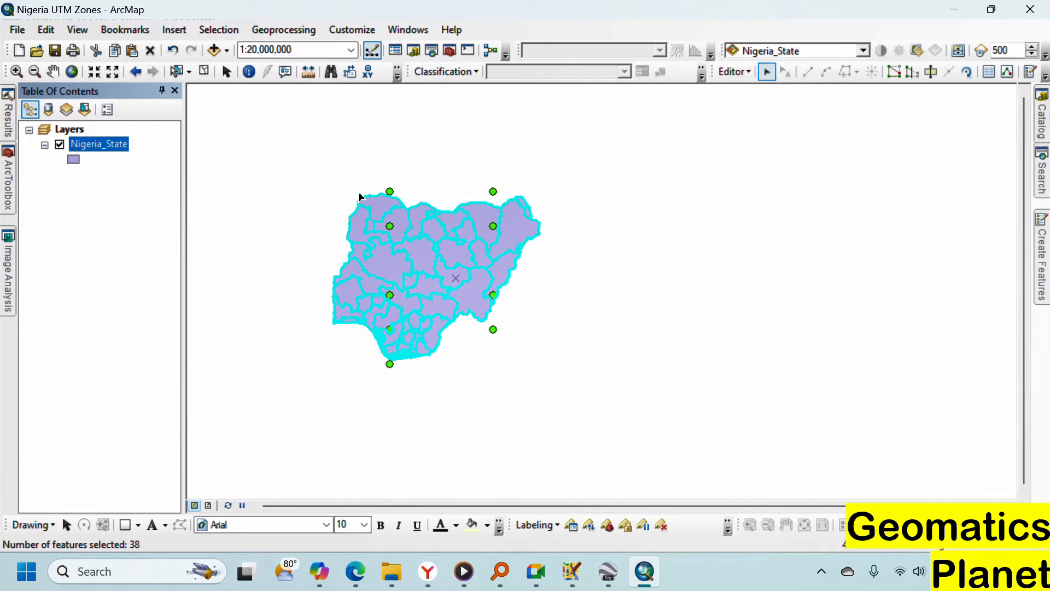
{"action": "left_click", "coordinate": [894, 72]}
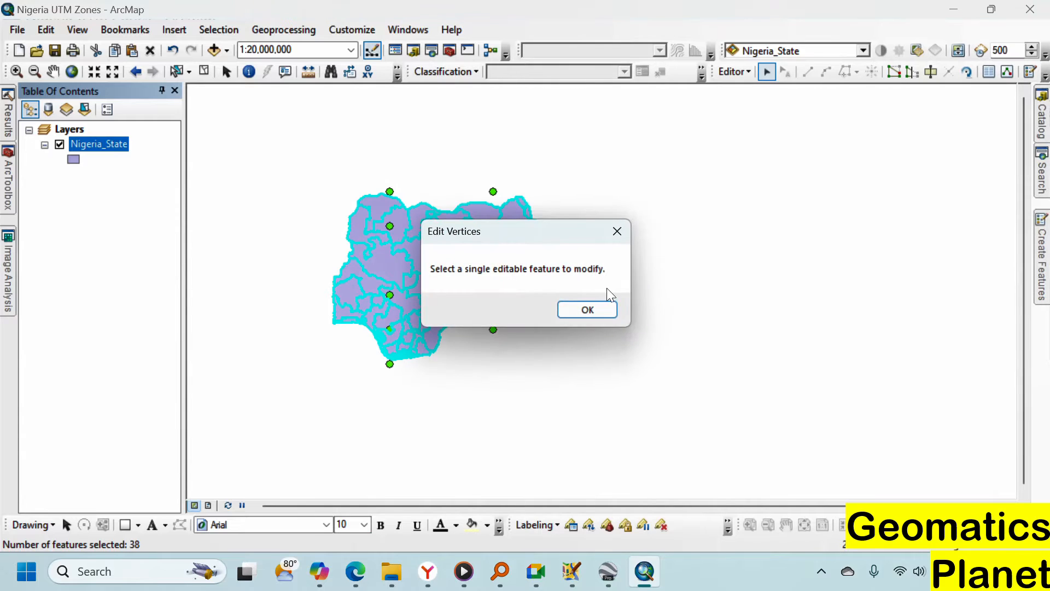
{"action": "left_click", "coordinate": [598, 309]}
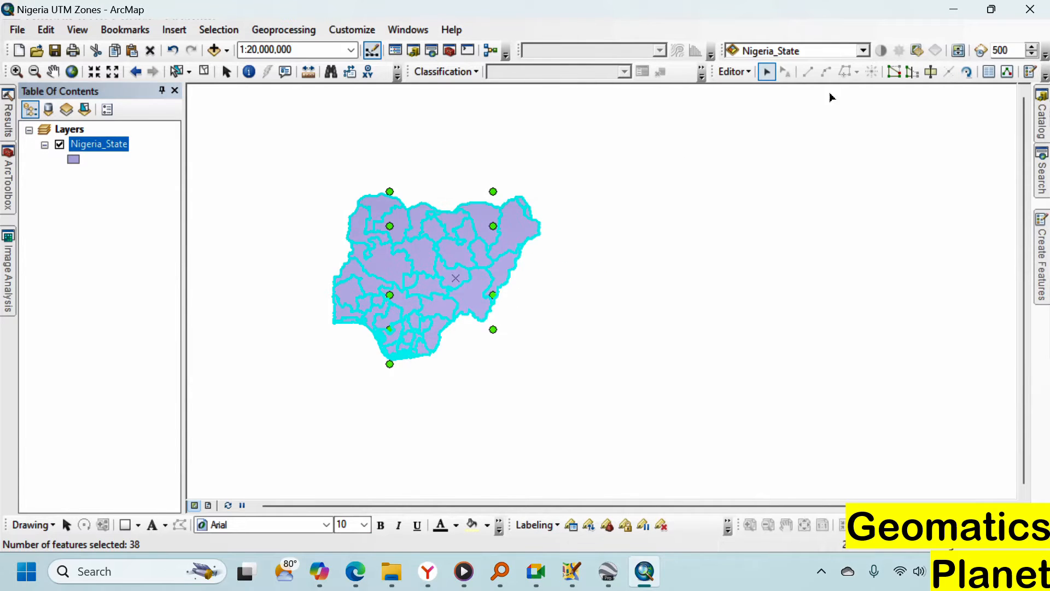
{"action": "left_click", "coordinate": [912, 73]}
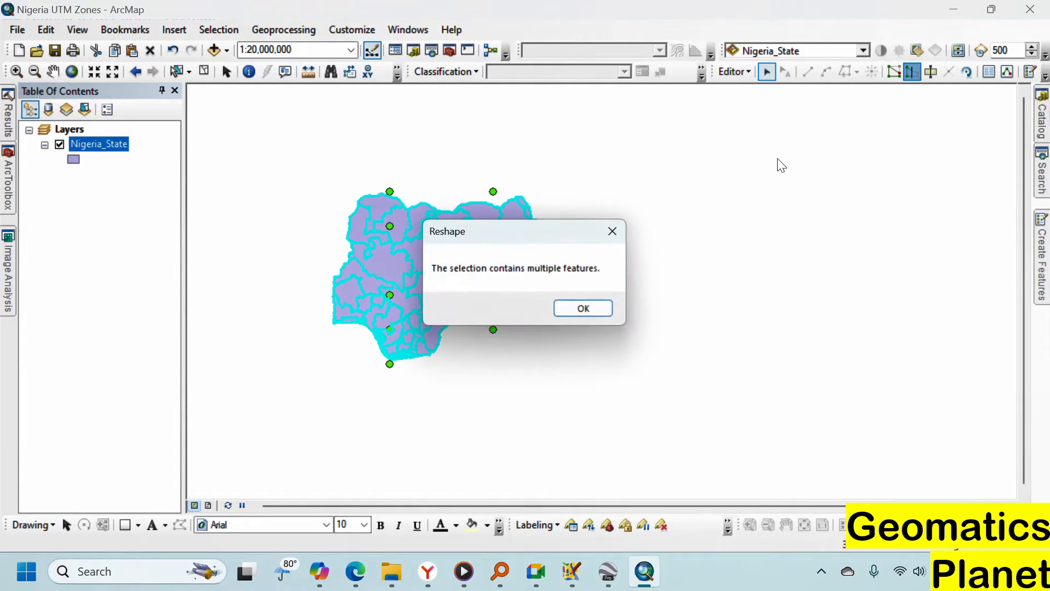
{"action": "left_click", "coordinate": [574, 308]}
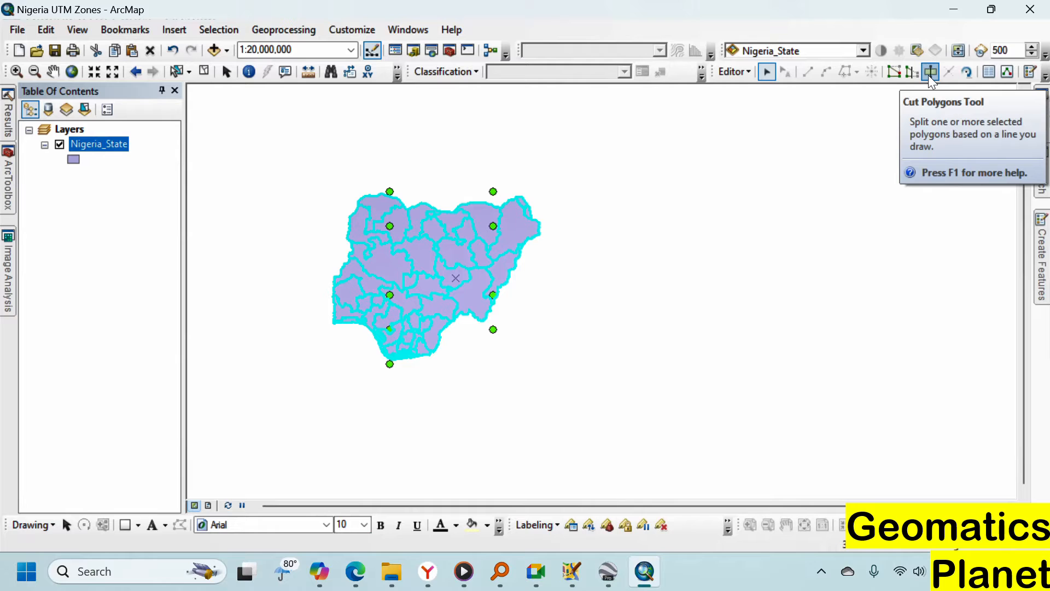
Cut the selected state polygons along 6° E with a line from the northernmost to the southernmost boundary marker
{"action": "left_click", "coordinate": [927, 74]}
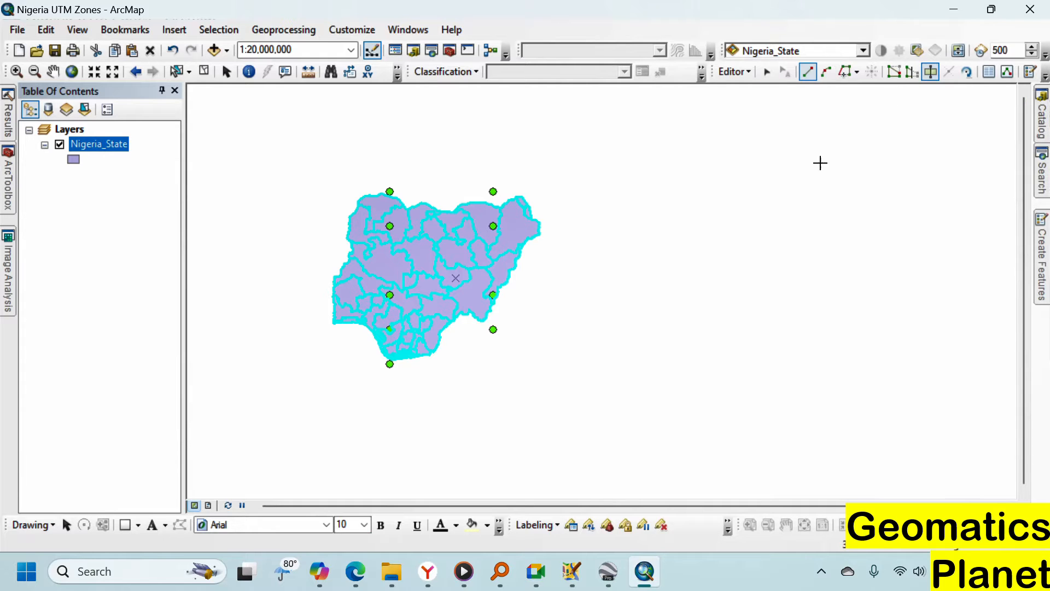
{"action": "scroll", "coordinate": [380, 185], "scroll_direction": "down", "scroll_amount": 2}
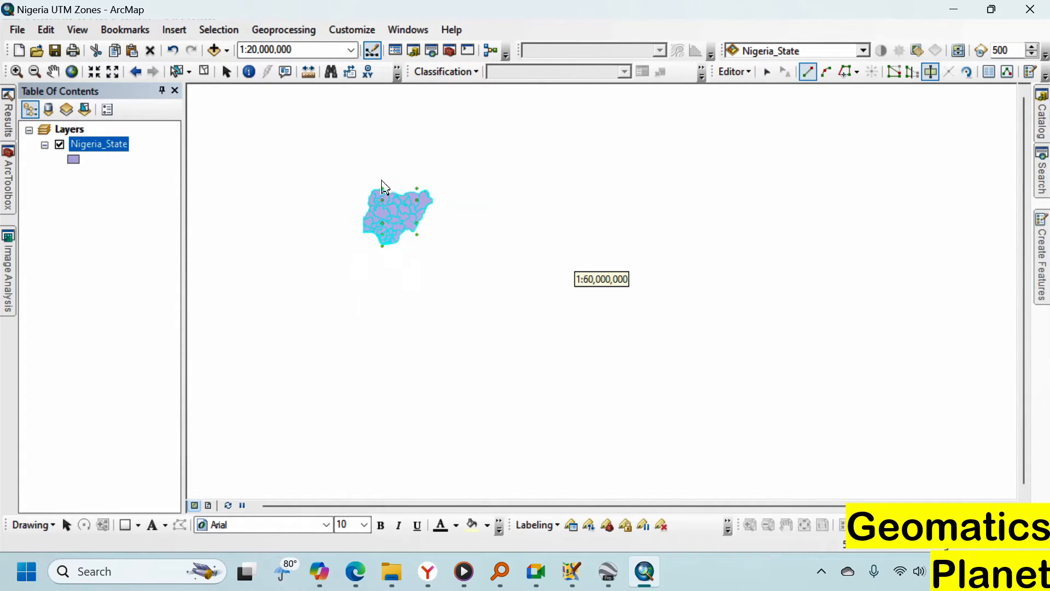
{"action": "scroll", "coordinate": [370, 180], "scroll_direction": "up", "scroll_amount": 3}
{"action": "scroll", "coordinate": [388, 208], "scroll_direction": "up", "scroll_amount": 3}
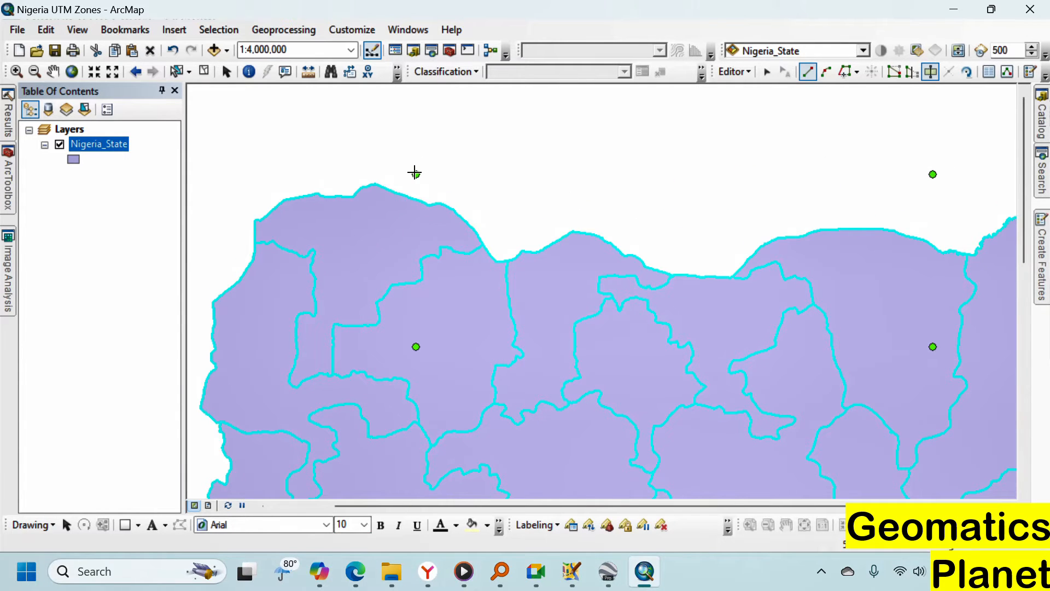
{"action": "scroll", "coordinate": [419, 175], "scroll_direction": "up", "scroll_amount": 3}
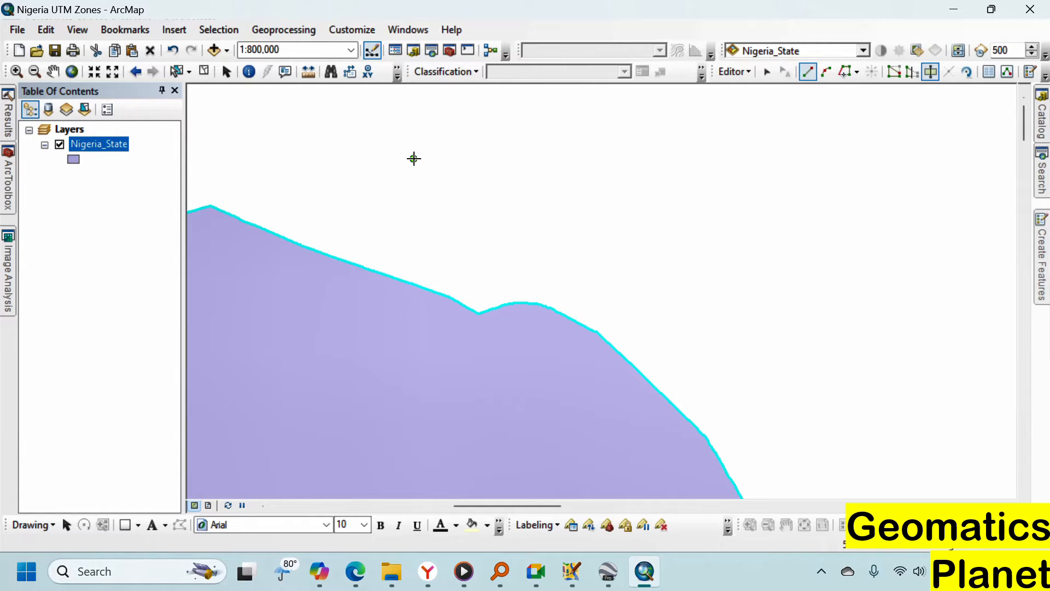
{"action": "left_click", "coordinate": [414, 158]}
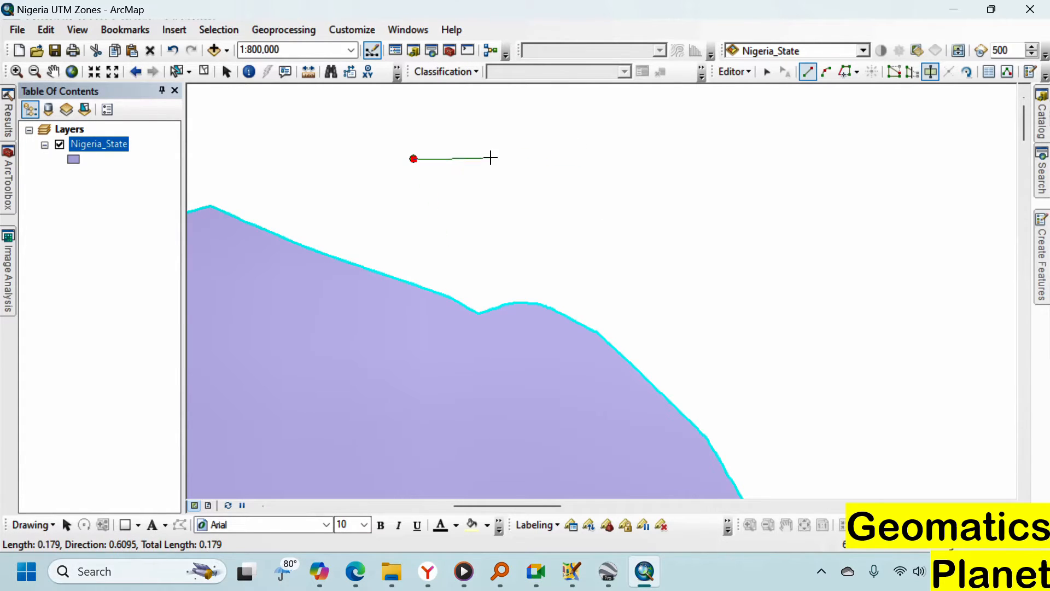
{"action": "scroll", "coordinate": [502, 136], "scroll_direction": "up", "scroll_amount": 5}
{"action": "scroll", "coordinate": [500, 121], "scroll_direction": "up", "scroll_amount": 4}
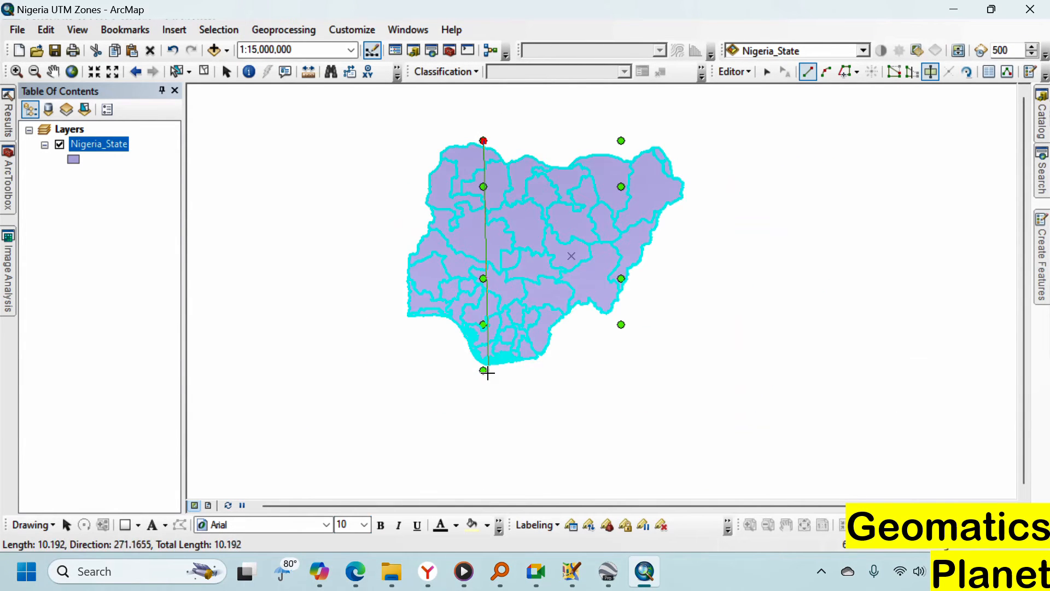
{"action": "scroll", "coordinate": [485, 370], "scroll_direction": "down", "scroll_amount": 2}
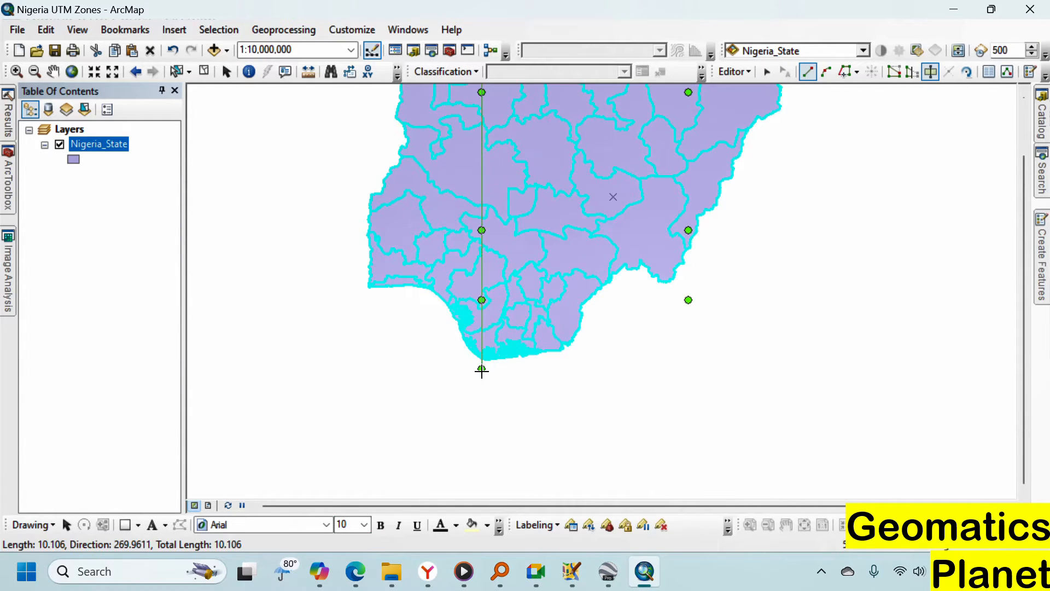
{"action": "scroll", "coordinate": [482, 370], "scroll_direction": "down", "scroll_amount": 5}
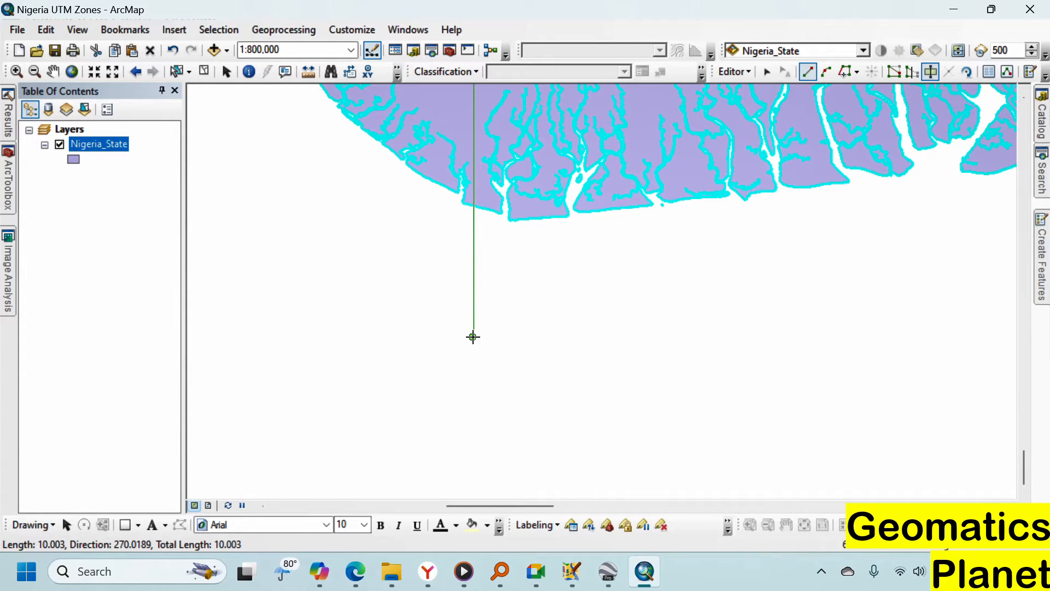
{"action": "left_click", "coordinate": [472, 337]}
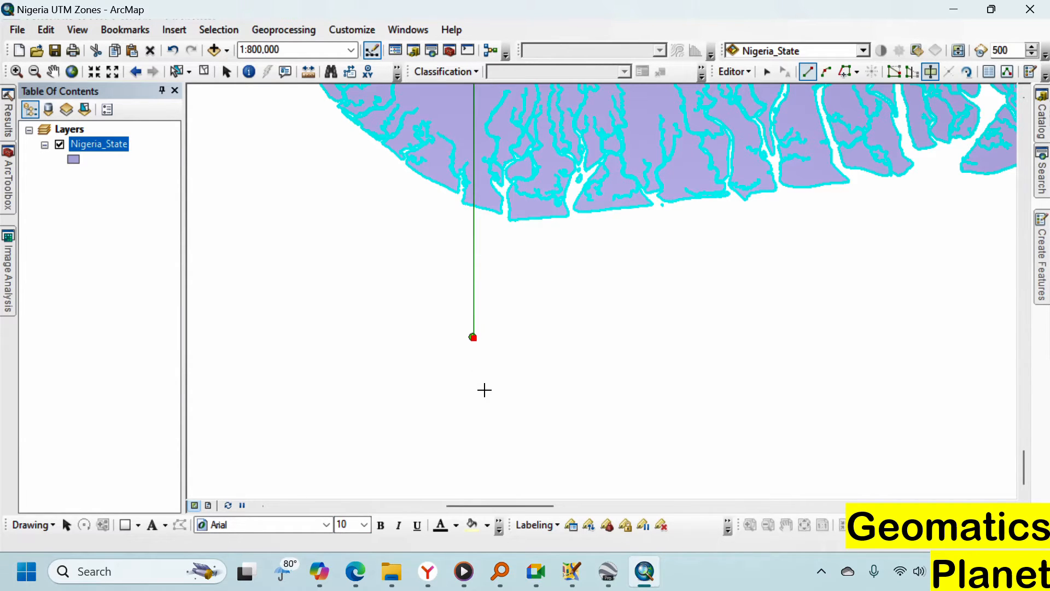
Try to cut the polygons along 12° E between its northern and southern markers while the western states are still selected
{"action": "scroll", "coordinate": [471, 383], "scroll_direction": "up", "scroll_amount": 8}
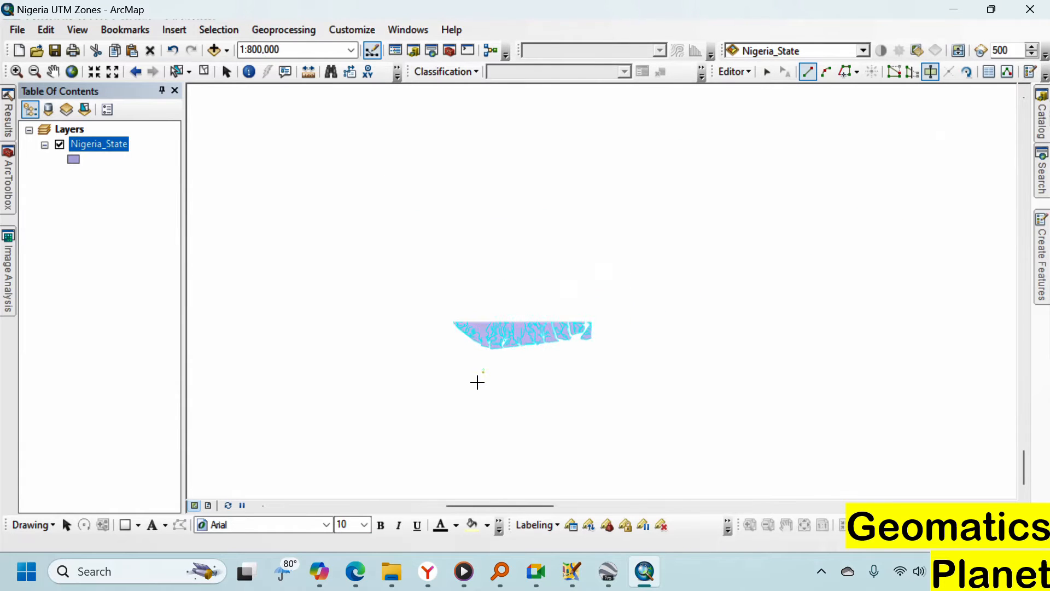
{"action": "scroll", "coordinate": [482, 383], "scroll_direction": "up", "scroll_amount": 2}
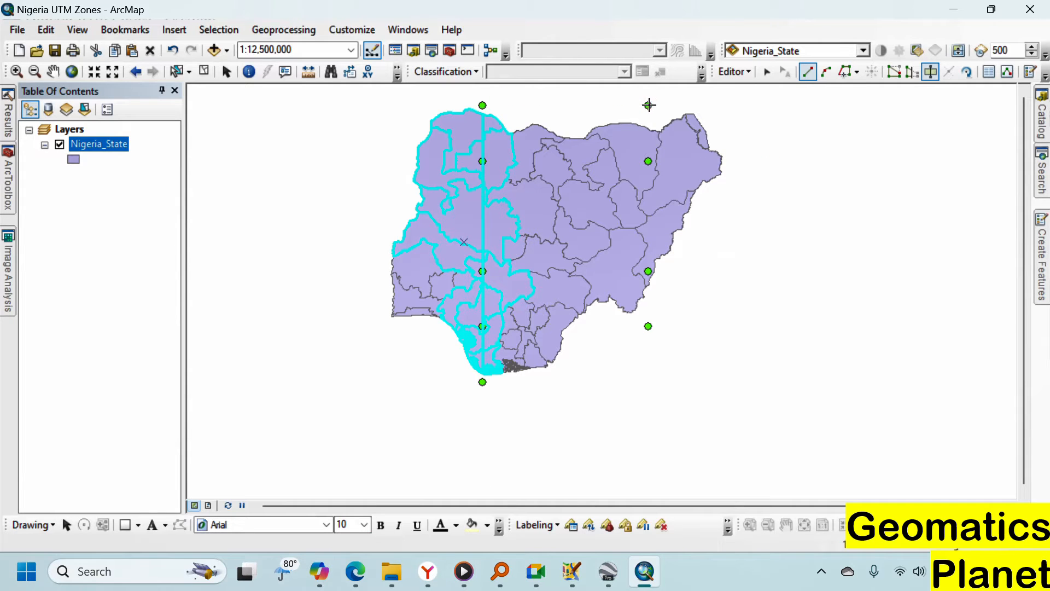
{"action": "scroll", "coordinate": [649, 105], "scroll_direction": "down", "scroll_amount": 2}
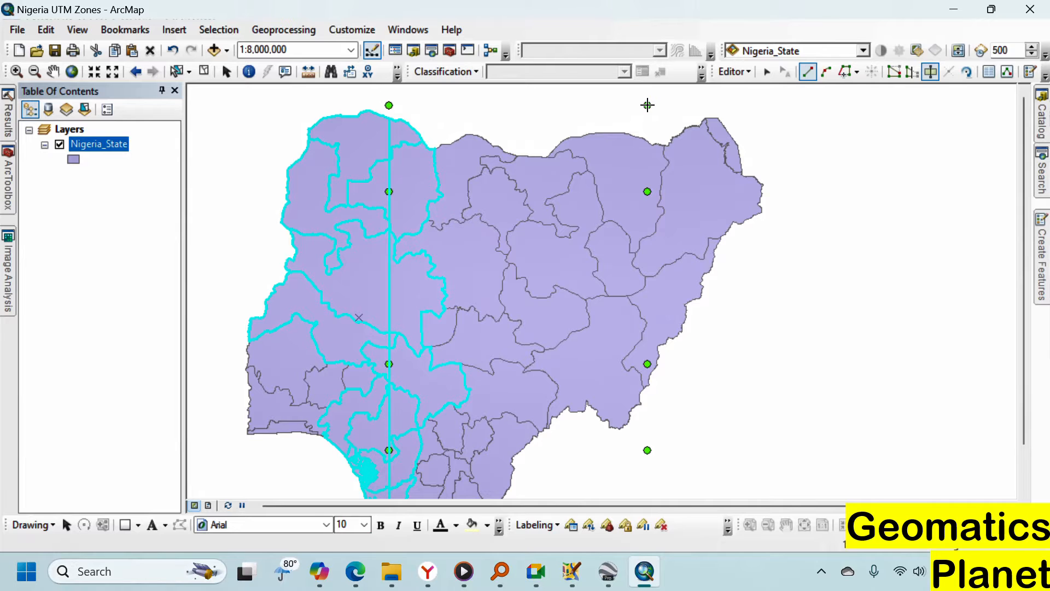
{"action": "left_click", "coordinate": [648, 105]}
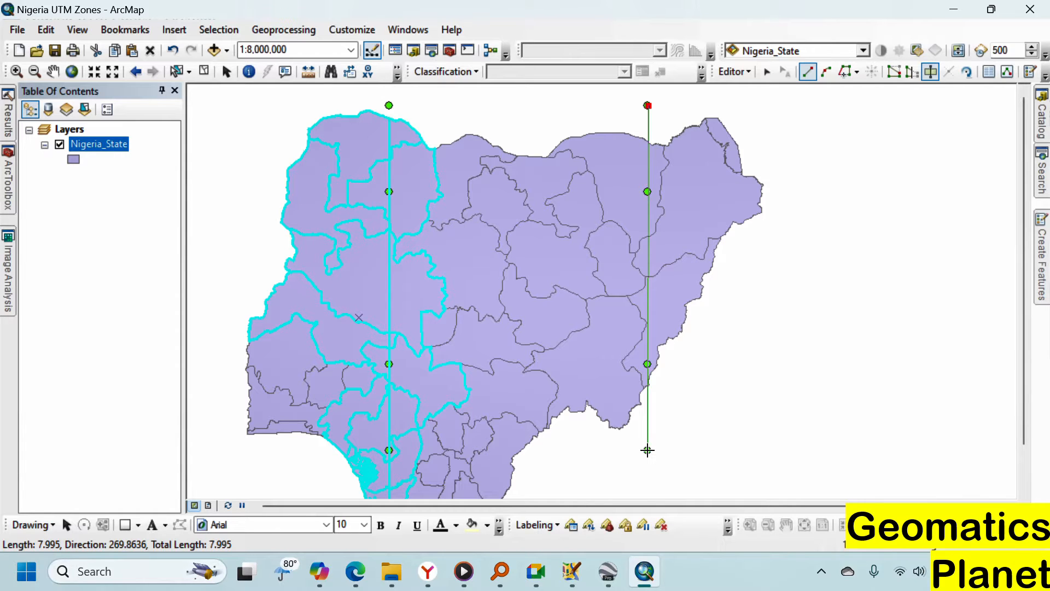
{"action": "left_click", "coordinate": [647, 450]}
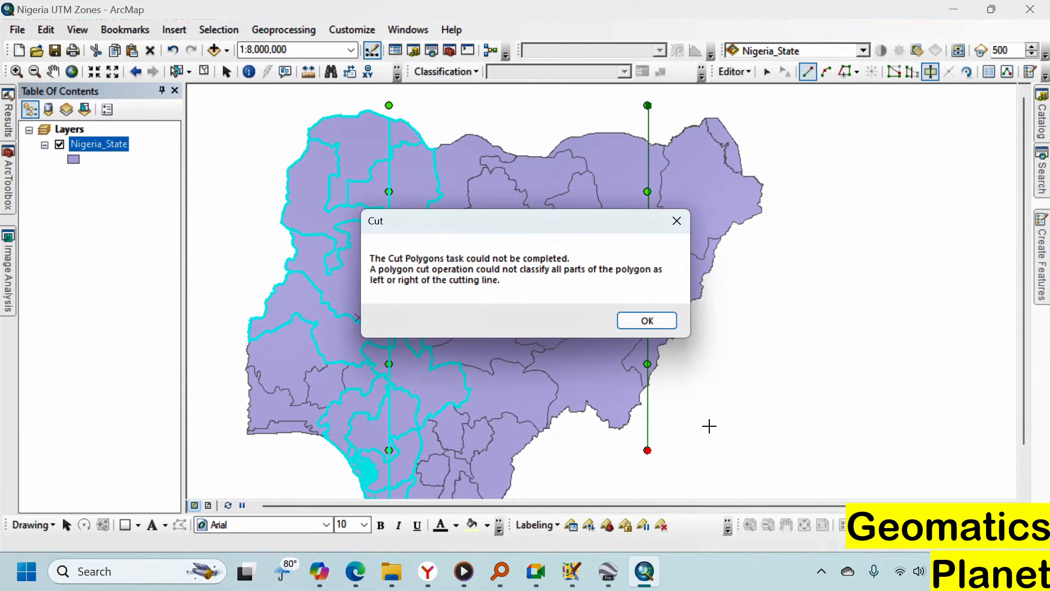
{"action": "left_click", "coordinate": [647, 321]}
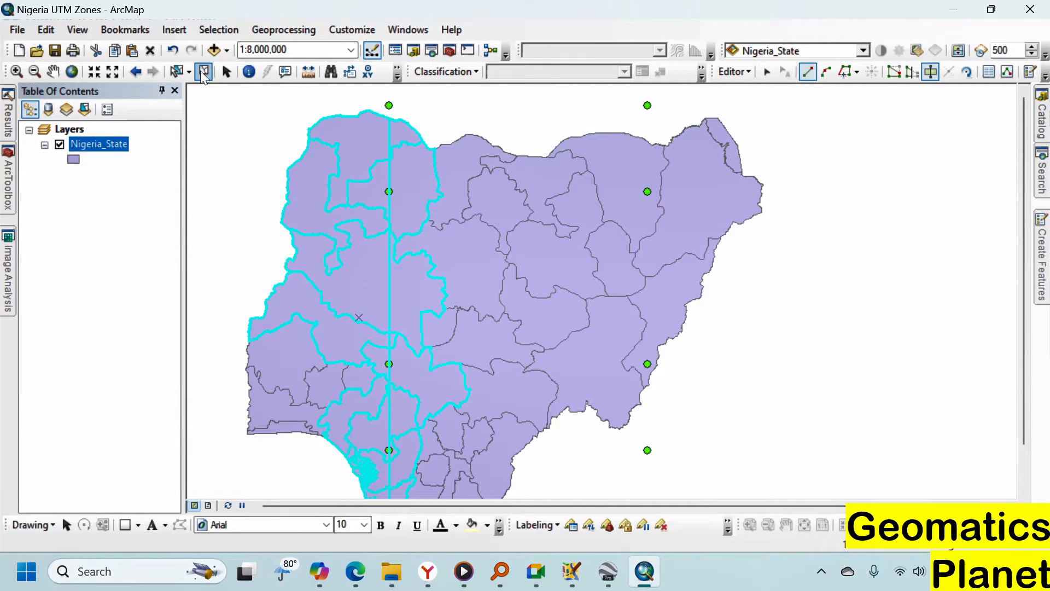
Box-select the eastern states, cut them along 12° E between the northern and southern markers, and clear the selection
{"action": "left_click", "coordinate": [178, 74]}
{"action": "left_click_drag", "start_coordinate": [552, 100], "coordinate": [767, 473]}
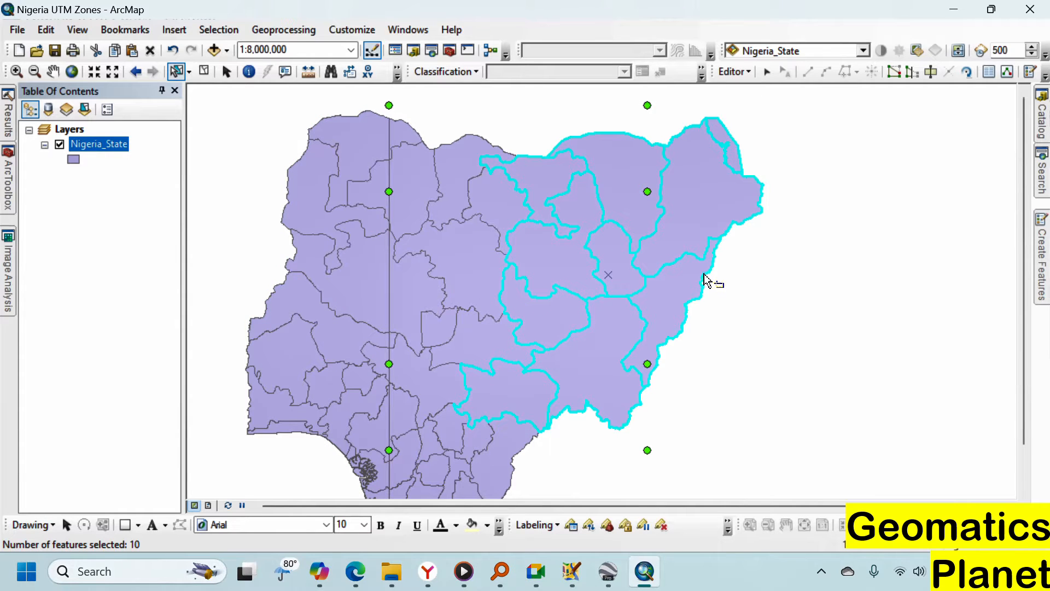
{"action": "left_click", "coordinate": [930, 71]}
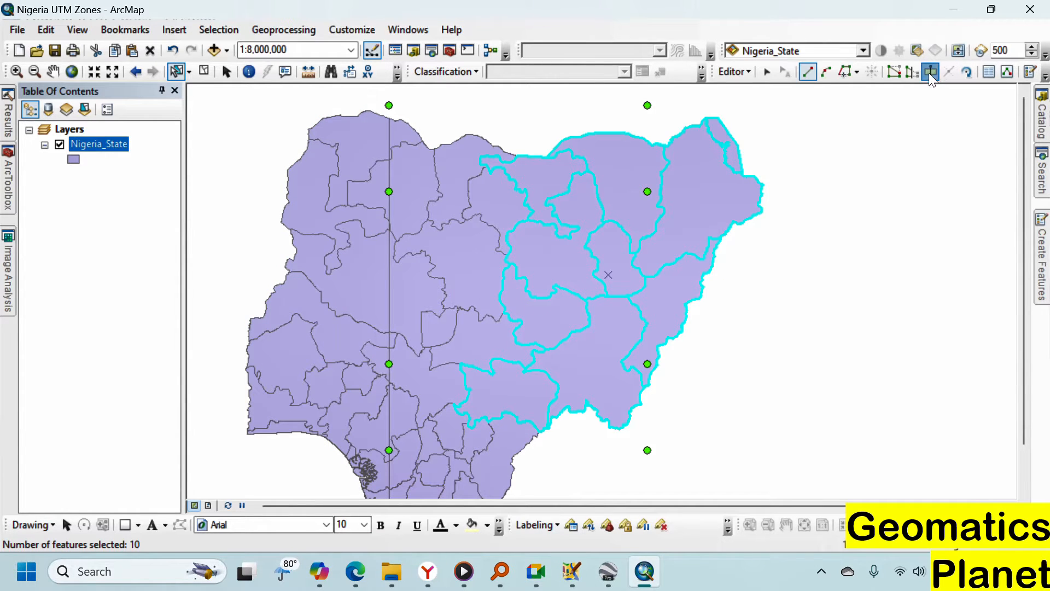
{"action": "left_click", "coordinate": [648, 106]}
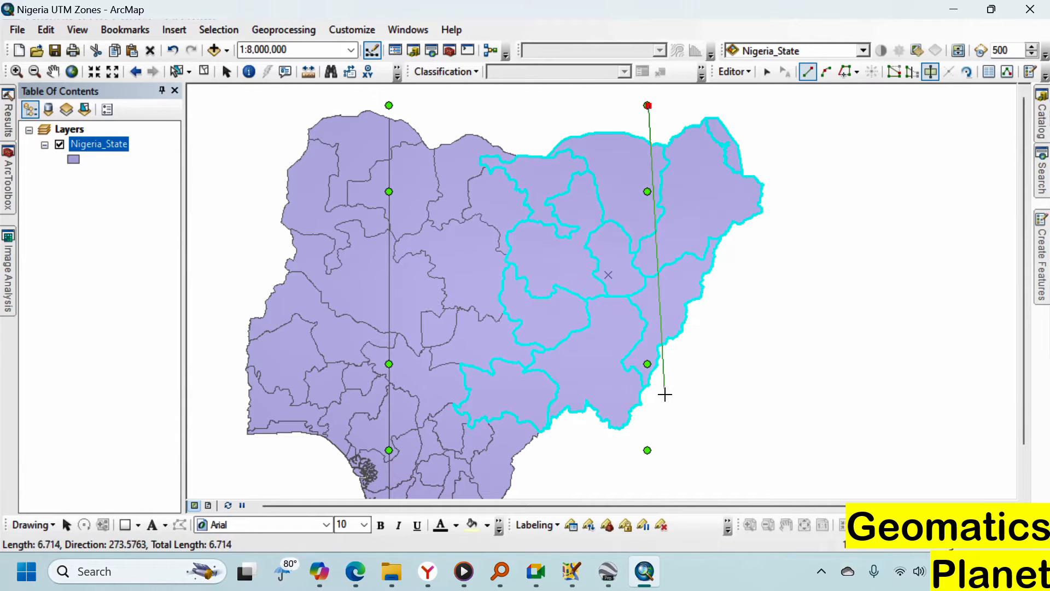
{"action": "double_click", "coordinate": [647, 449]}
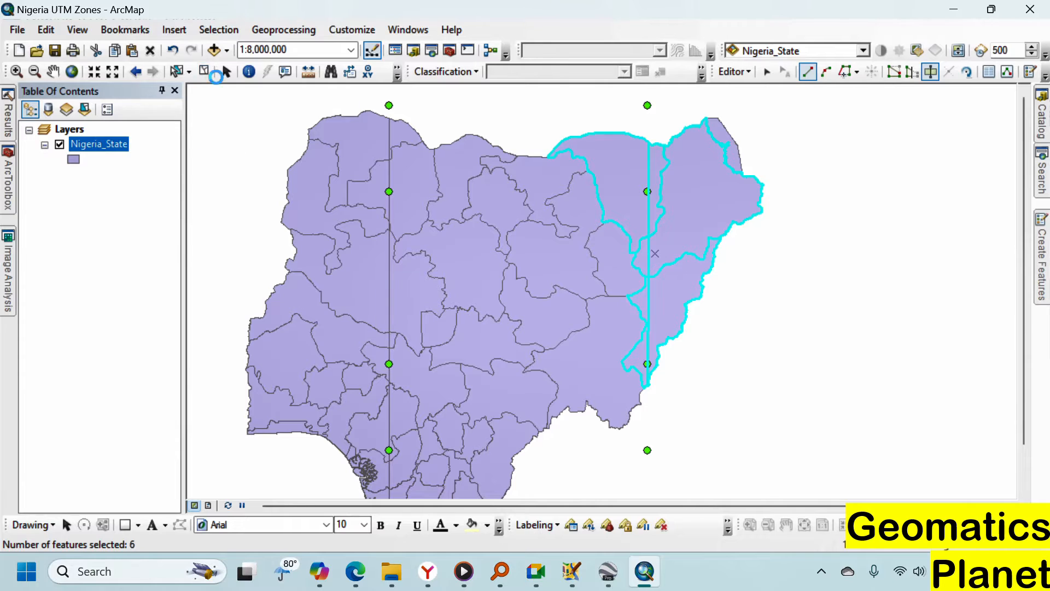
{"action": "left_click", "coordinate": [226, 72]}
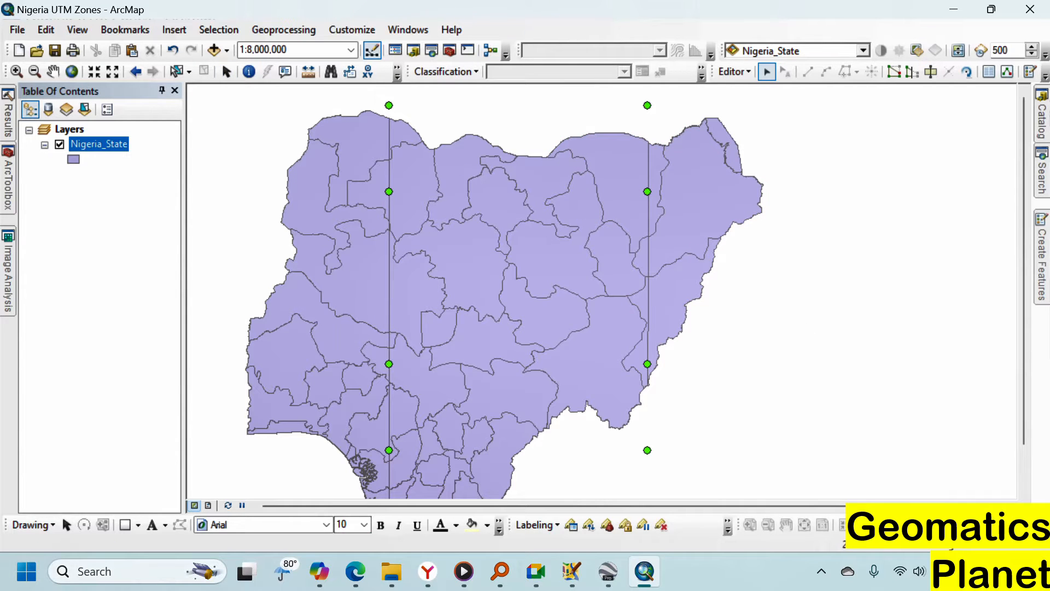
Hide the Nigeria_State layer and delete all the green boundary marker points from the map
{"action": "scroll", "coordinate": [517, 227], "scroll_direction": "down", "scroll_amount": 2}
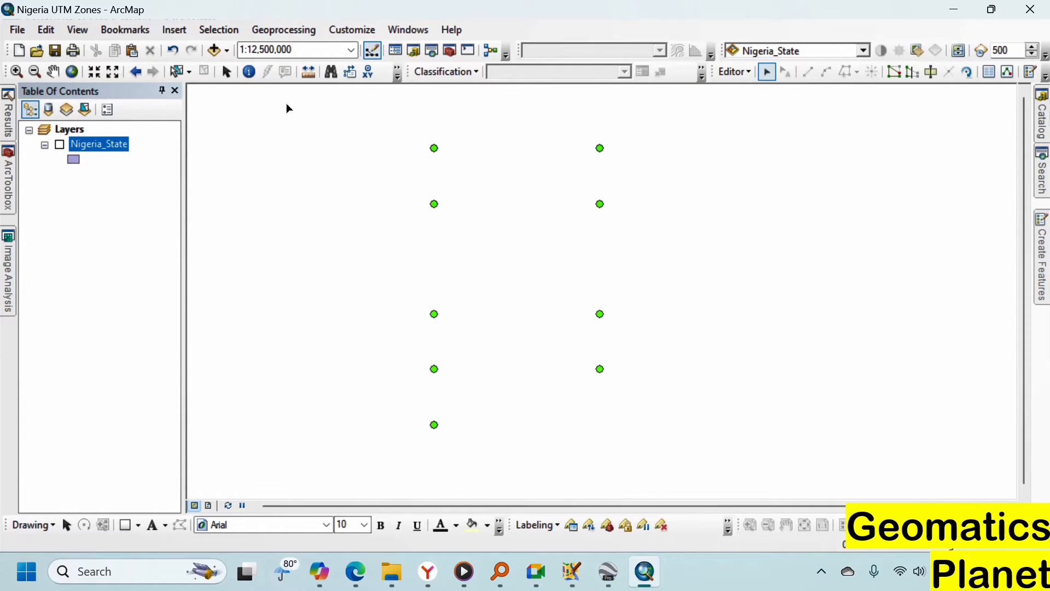
{"action": "left_click", "coordinate": [226, 72]}
{"action": "left_click_drag", "start_coordinate": [364, 109], "coordinate": [722, 475]}
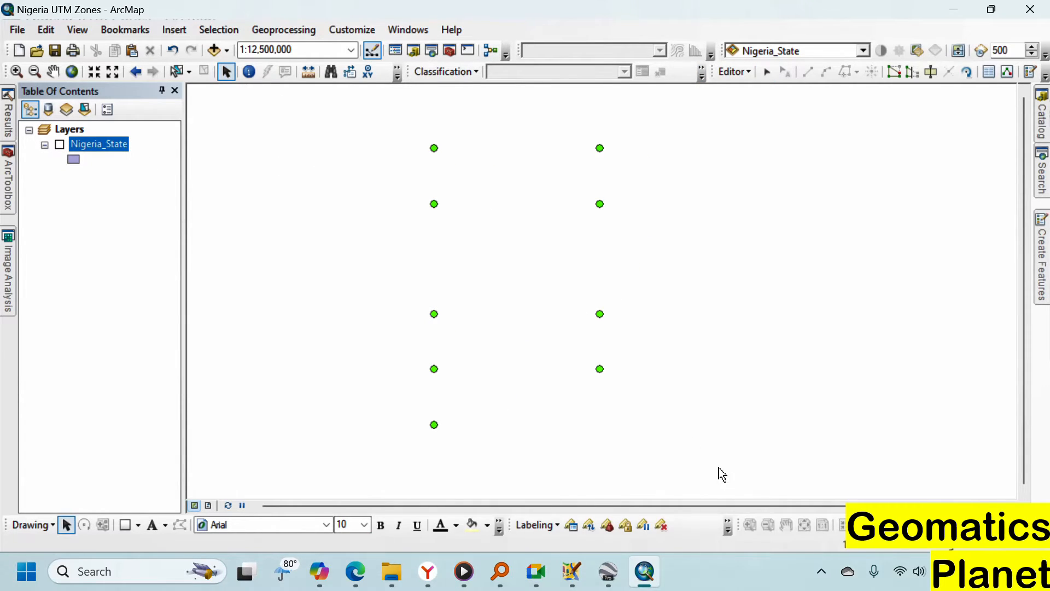
{"action": "key", "text": "Delete"}
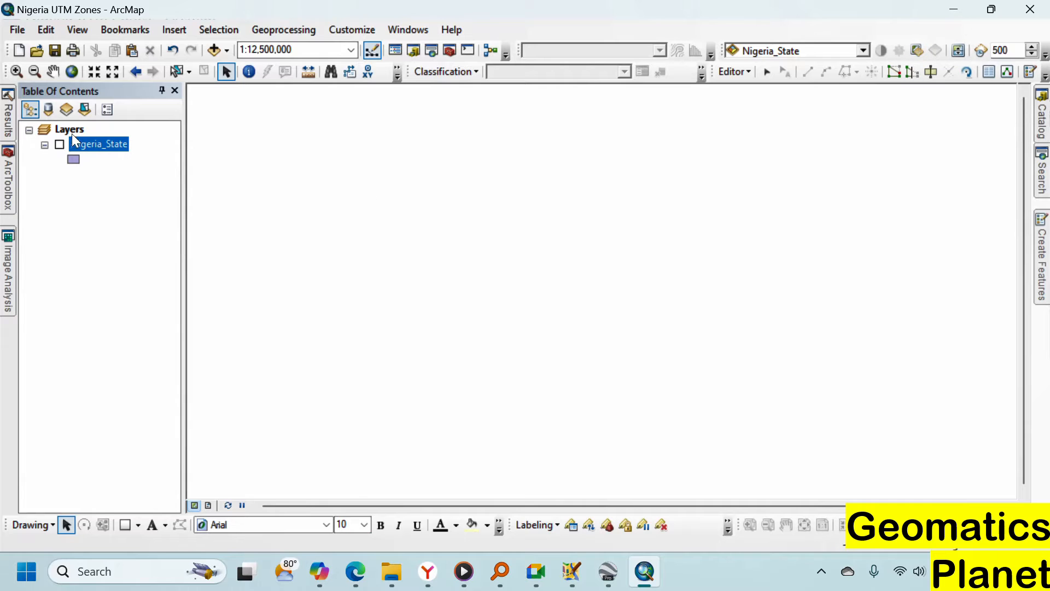
Show the Nigeria_State layer and select central polygons on either side of the 6° E cut to check the split
{"action": "left_click", "coordinate": [59, 144]}
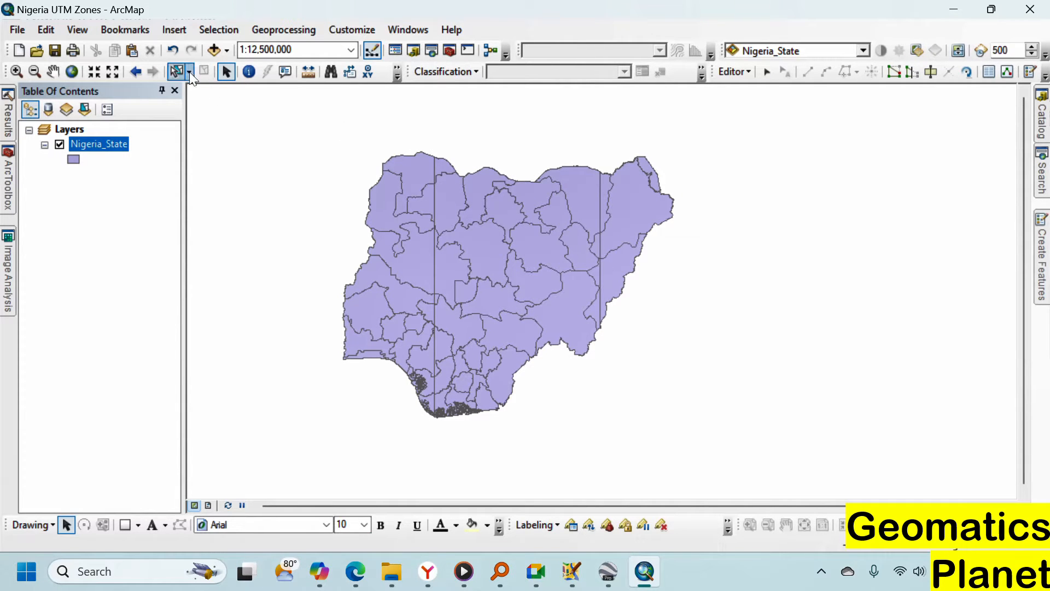
{"action": "left_click", "coordinate": [178, 72]}
{"action": "scroll", "coordinate": [444, 287], "scroll_direction": "up", "scroll_amount": 1}
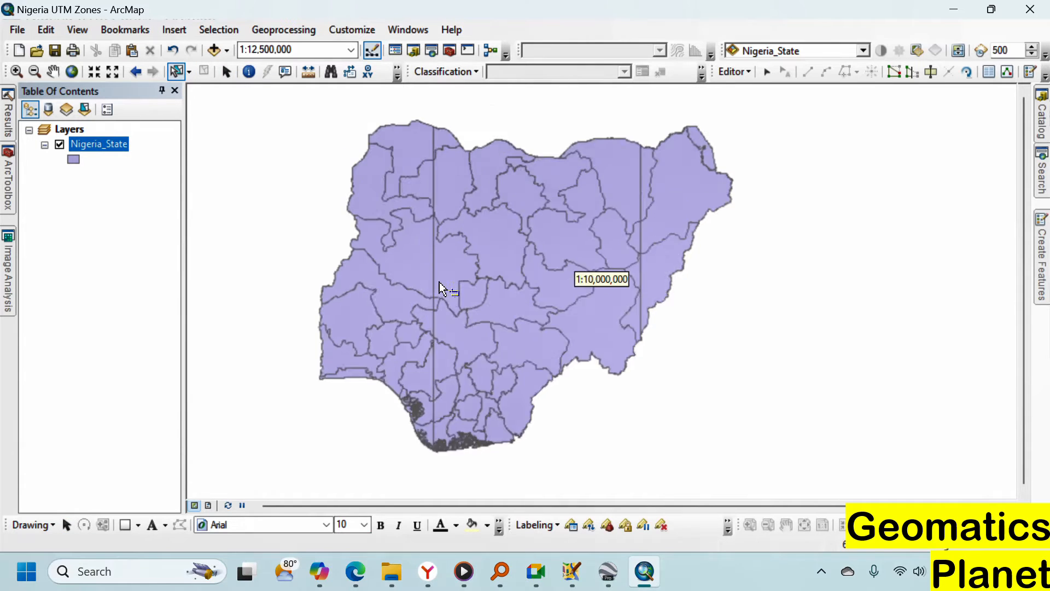
{"action": "scroll", "coordinate": [441, 285], "scroll_direction": "up", "scroll_amount": 1}
{"action": "left_click", "coordinate": [463, 269]}
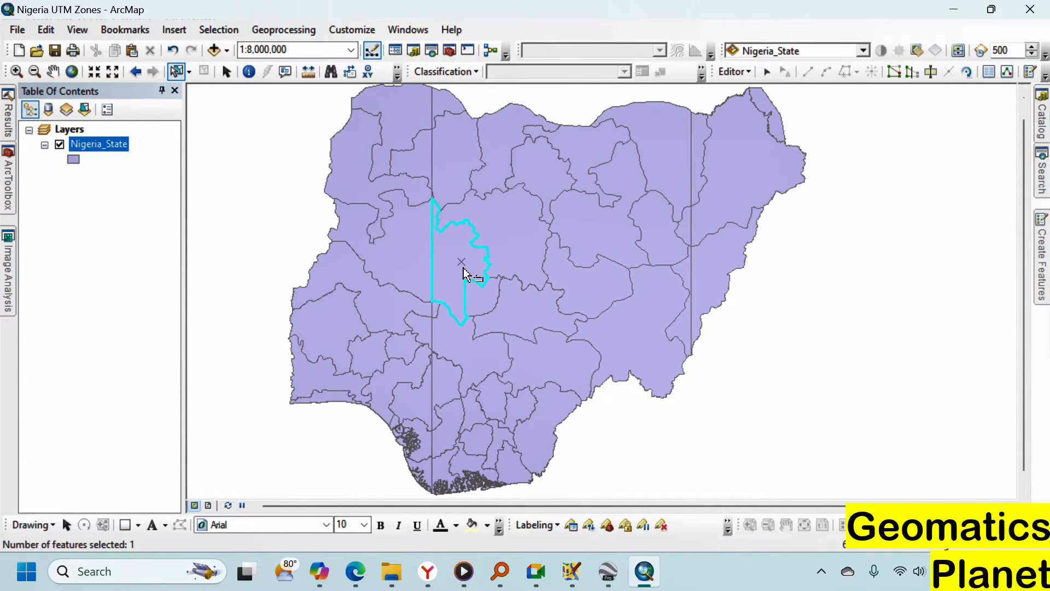
{"action": "left_click", "coordinate": [413, 268]}
{"action": "left_click", "coordinate": [448, 342]}
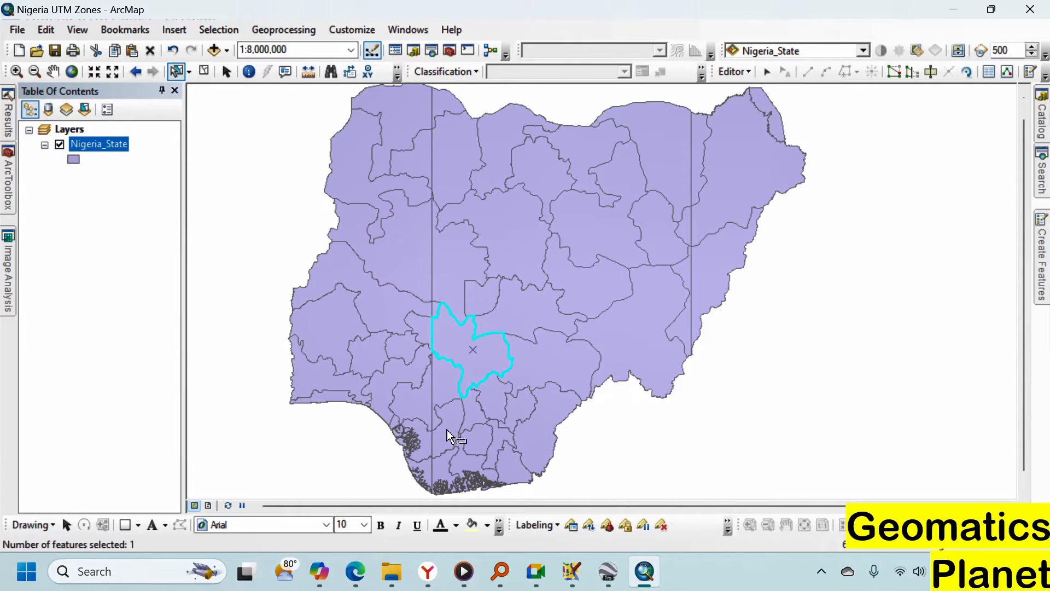
Check the southern end of the 6° E cut by selecting the coastal polygons on each side of the line individually
{"action": "scroll", "coordinate": [448, 436], "scroll_direction": "up", "scroll_amount": 3}
{"action": "scroll", "coordinate": [515, 104], "scroll_direction": "down", "scroll_amount": 3}
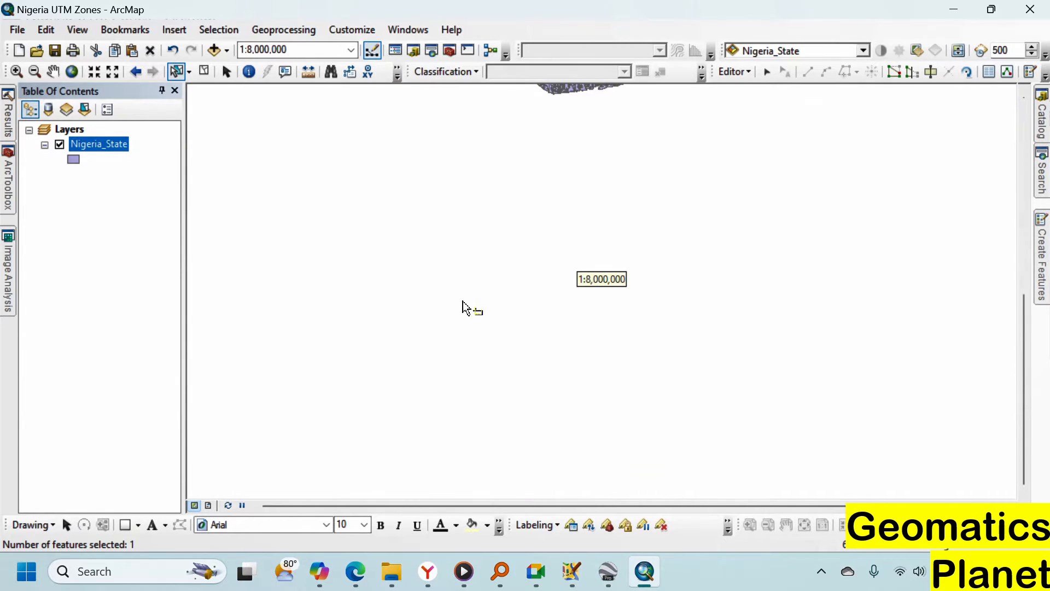
{"action": "scroll", "coordinate": [474, 267], "scroll_direction": "down", "scroll_amount": 2}
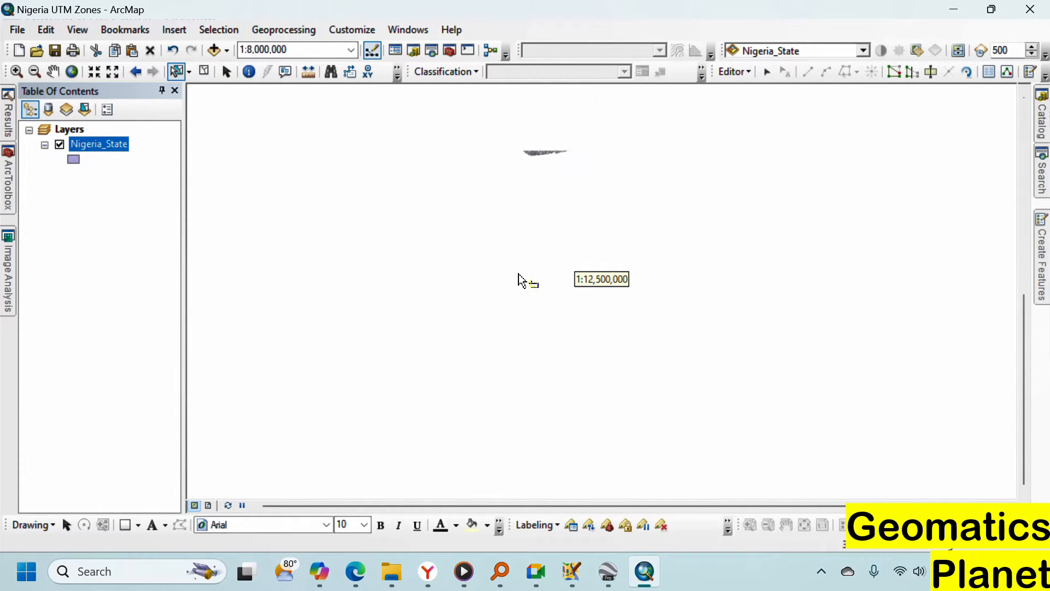
{"action": "scroll", "coordinate": [520, 280], "scroll_direction": "down", "scroll_amount": 1}
{"action": "right_click", "coordinate": [97, 143]}
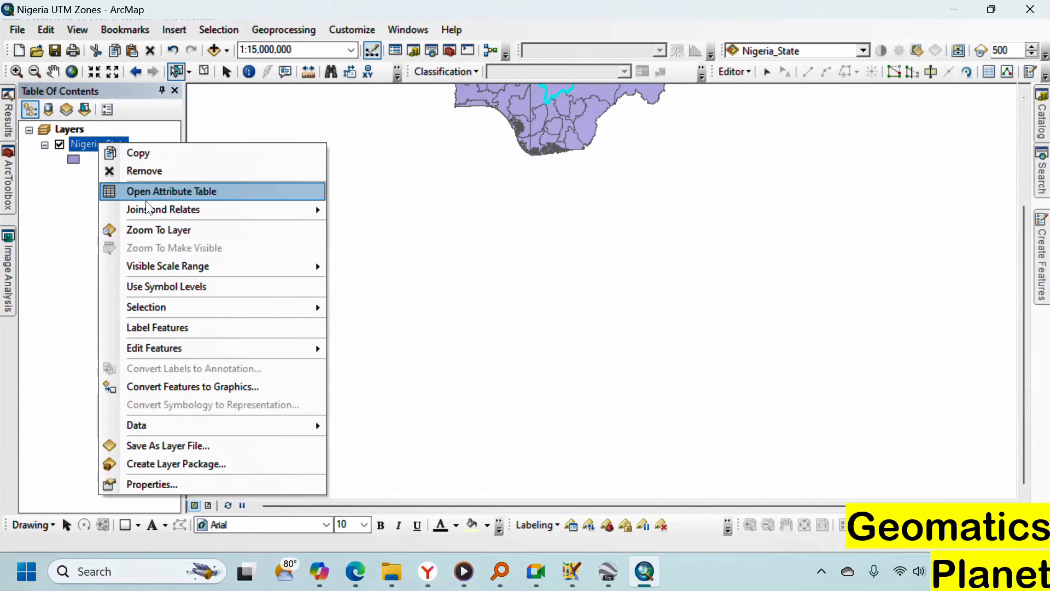
{"action": "left_click", "coordinate": [157, 230]}
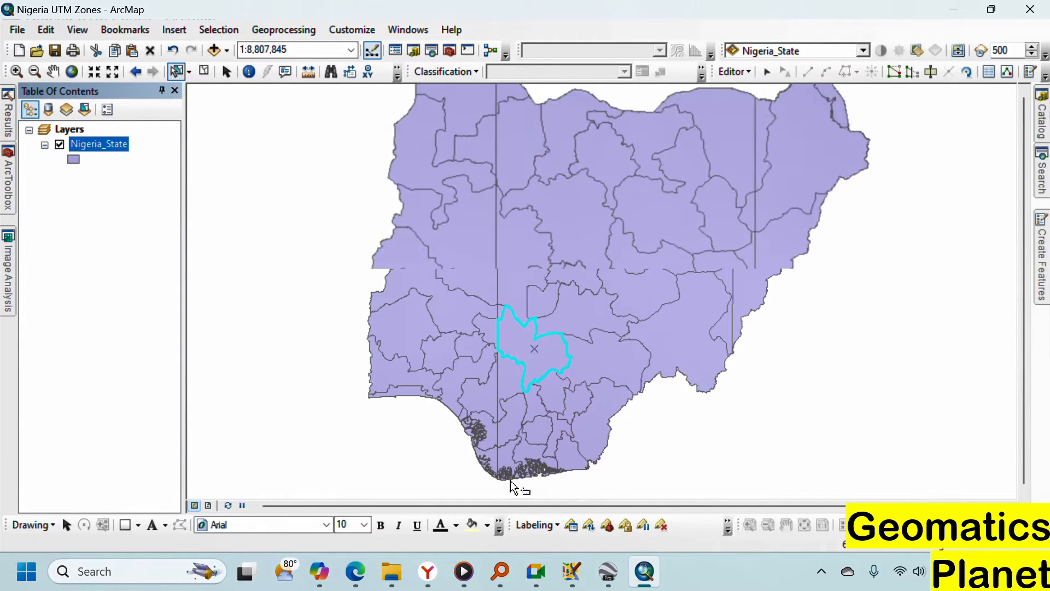
{"action": "scroll", "coordinate": [513, 487], "scroll_direction": "up", "scroll_amount": 5}
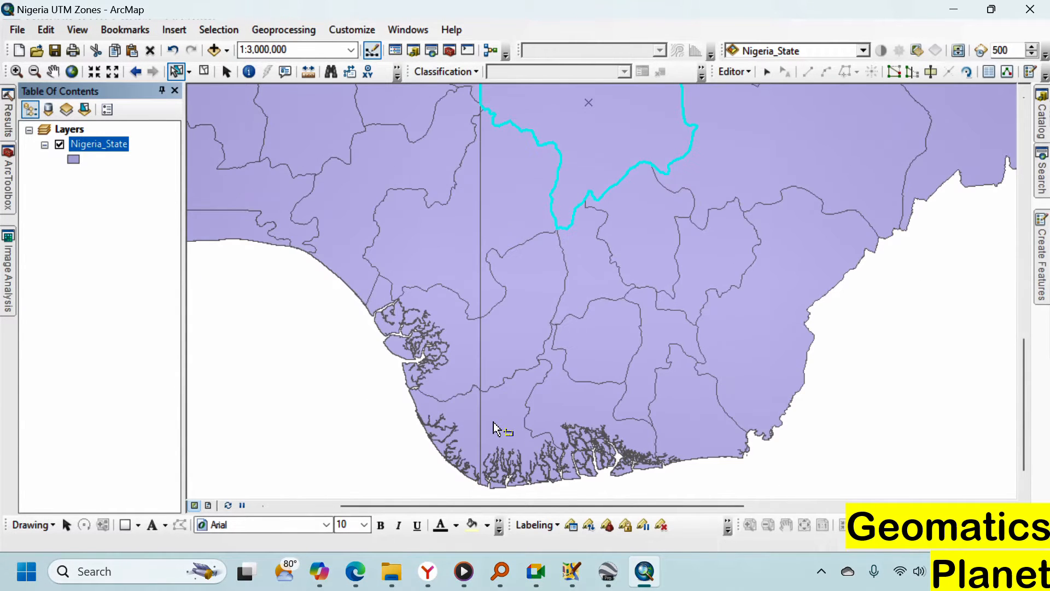
{"action": "left_click", "coordinate": [494, 424]}
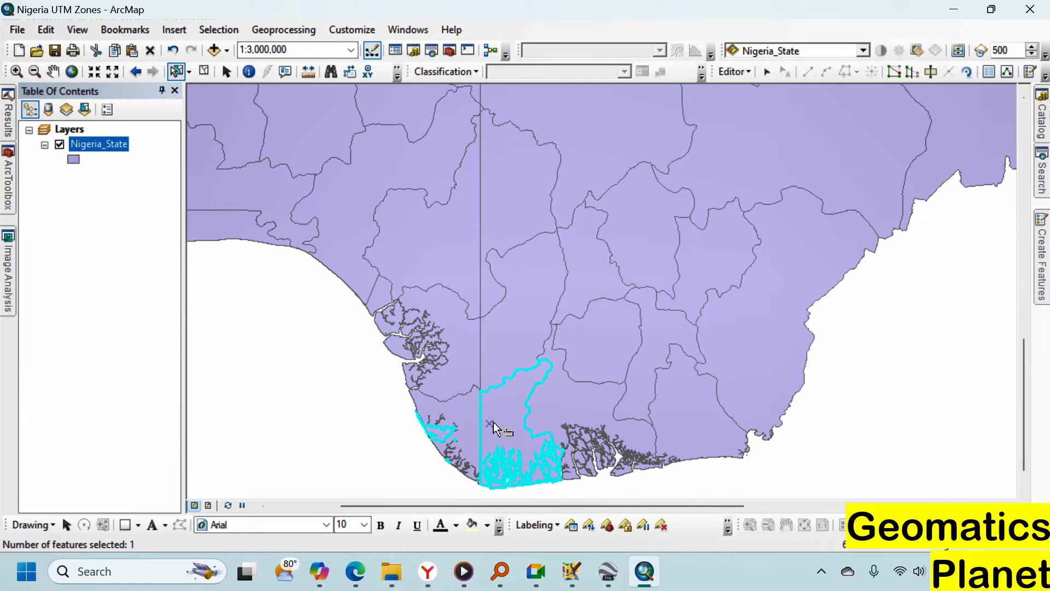
{"action": "left_click", "coordinate": [509, 353]}
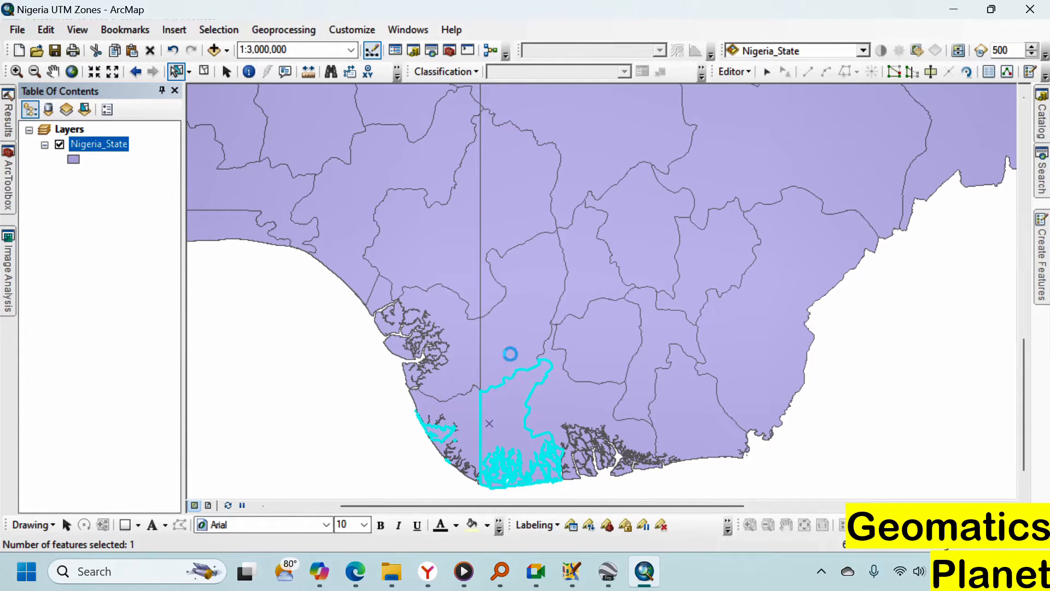
{"action": "left_click", "coordinate": [503, 219]}
{"action": "left_click", "coordinate": [458, 376]}
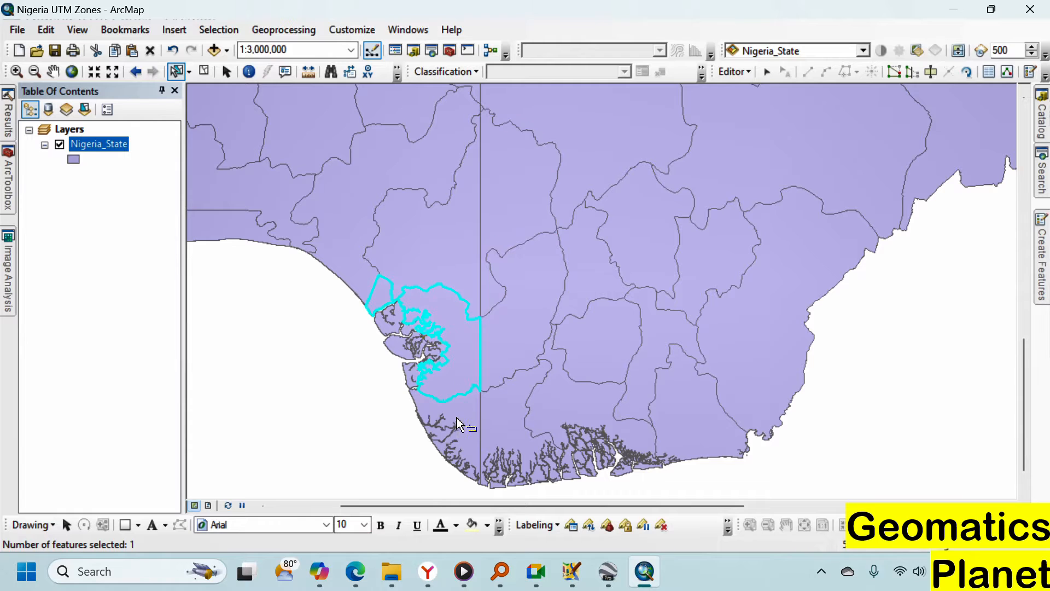
{"action": "left_click", "coordinate": [461, 422]}
{"action": "left_click", "coordinate": [514, 424]}
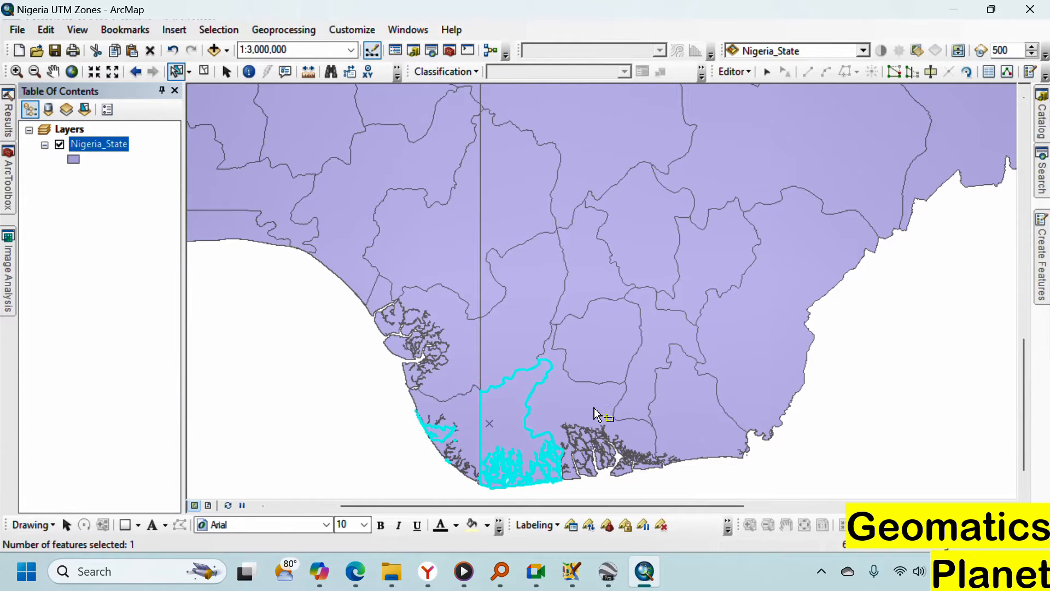
Select the southern states east of the 6° E line one by one to inspect their separate outlines
{"action": "left_click", "coordinate": [595, 415]}
{"action": "left_click", "coordinate": [605, 356]}
{"action": "left_click", "coordinate": [545, 296]}
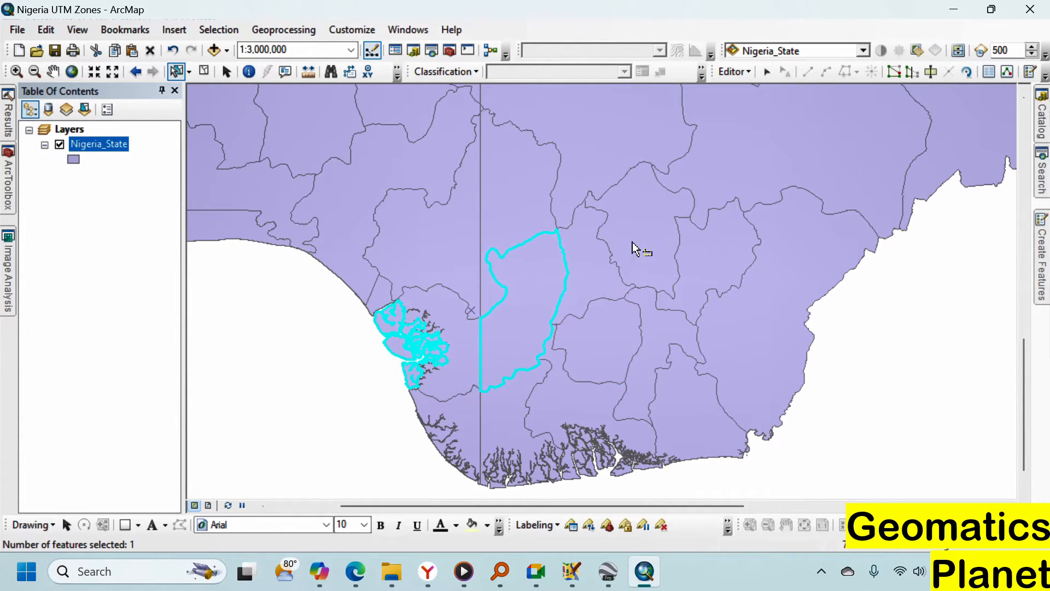
{"action": "left_click", "coordinate": [638, 244]}
{"action": "left_click", "coordinate": [584, 154]}
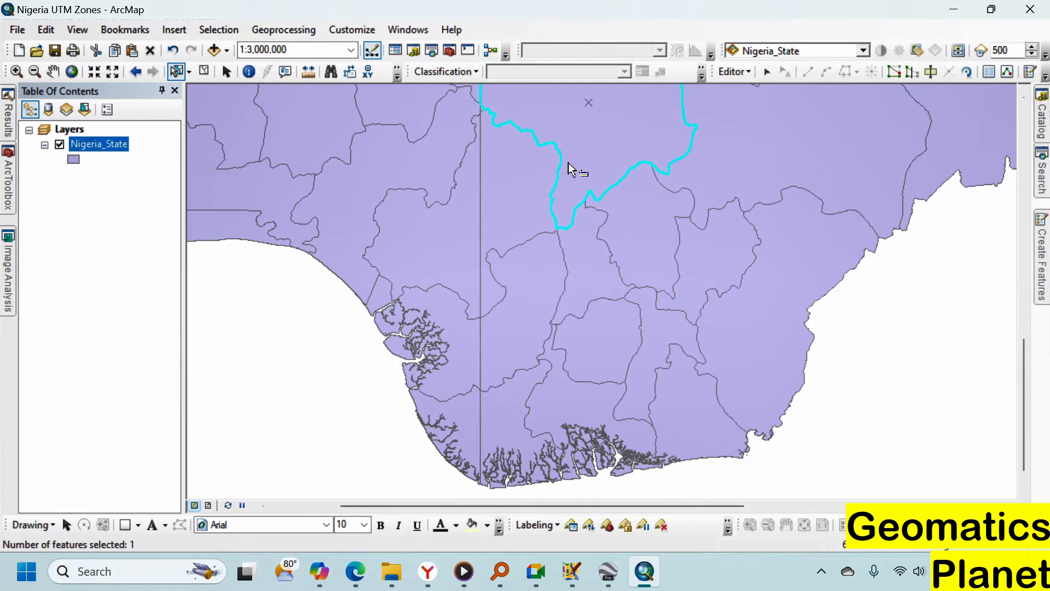
{"action": "left_click", "coordinate": [539, 190]}
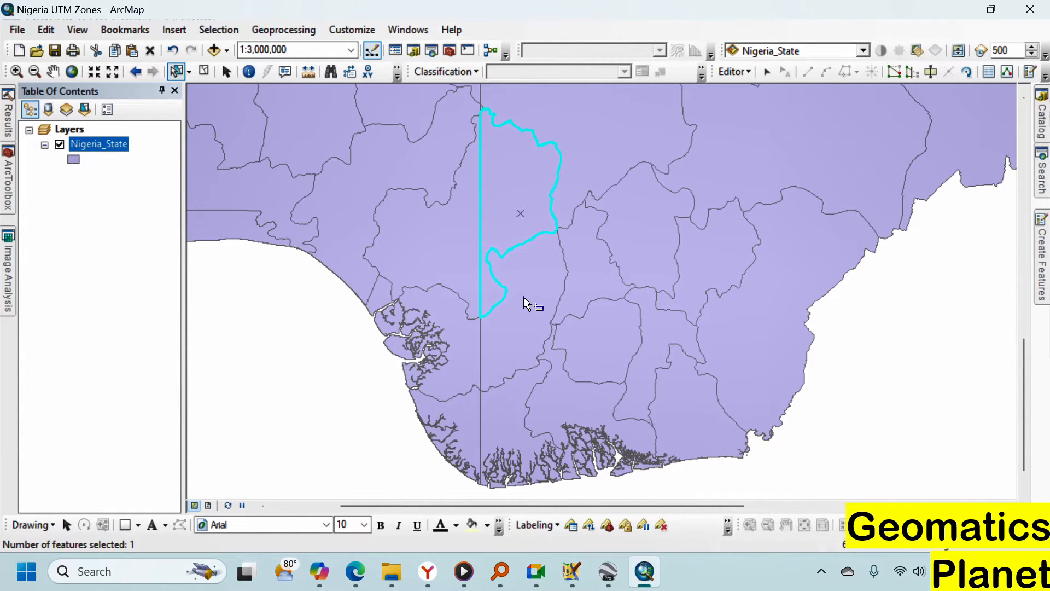
Review the 6° E and 12° E cut lines across the whole map and open the Go To XY tool
{"action": "scroll", "coordinate": [487, 416], "scroll_direction": "up", "scroll_amount": 3}
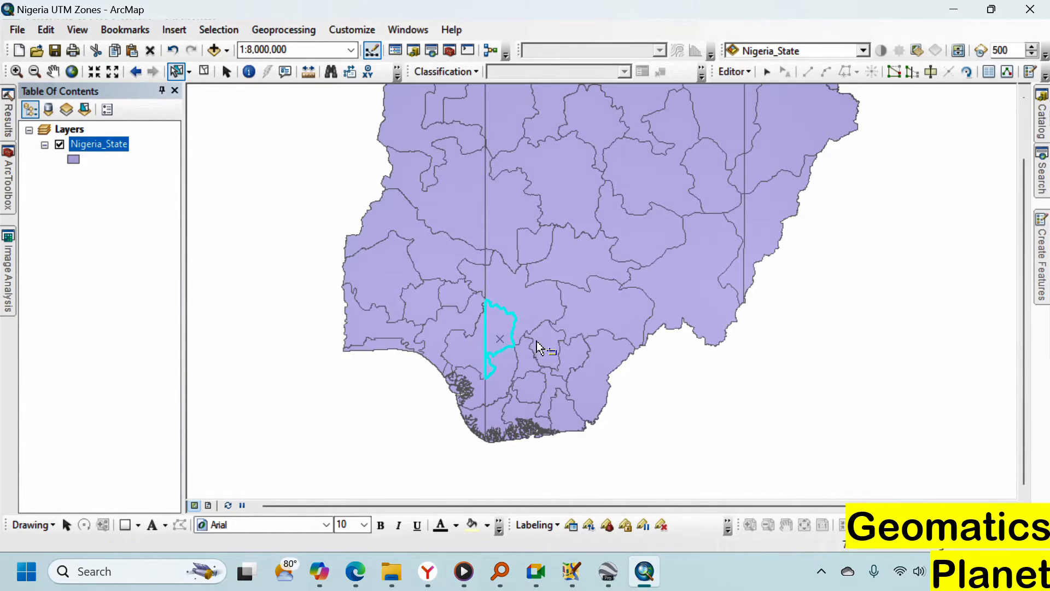
{"action": "scroll", "coordinate": [536, 334], "scroll_direction": "up", "scroll_amount": 3}
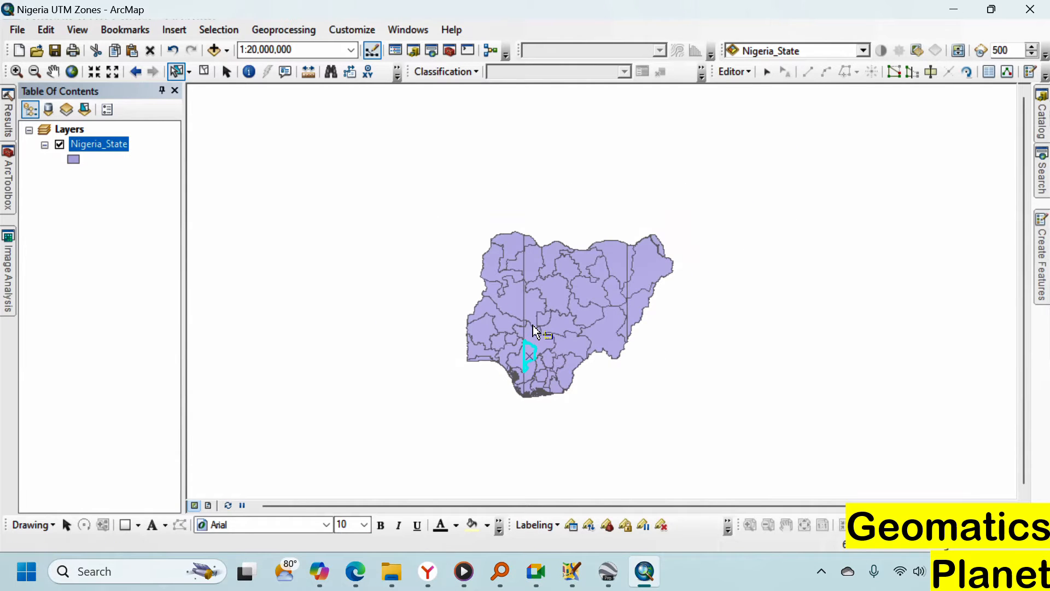
{"action": "scroll", "coordinate": [533, 233], "scroll_direction": "down", "scroll_amount": 4}
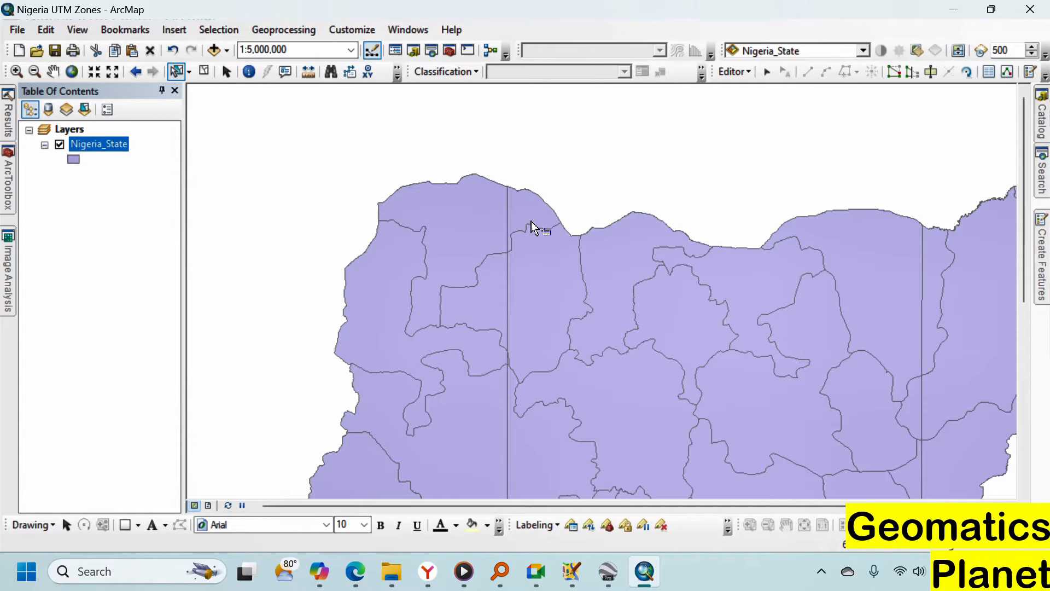
{"action": "left_click", "coordinate": [365, 73]}
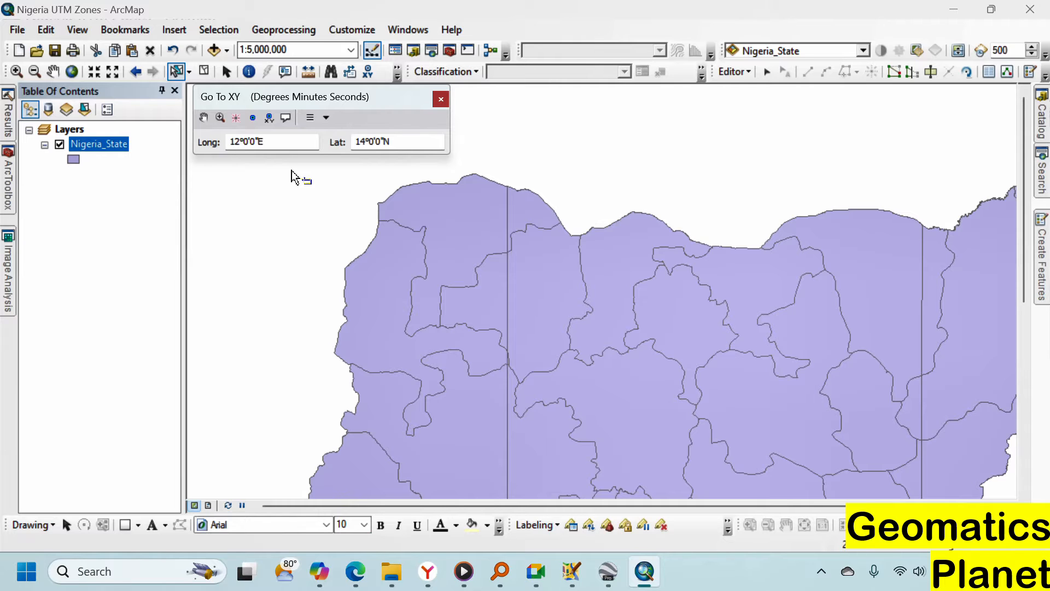
{"action": "scroll", "coordinate": [514, 197], "scroll_direction": "up", "scroll_amount": 3}
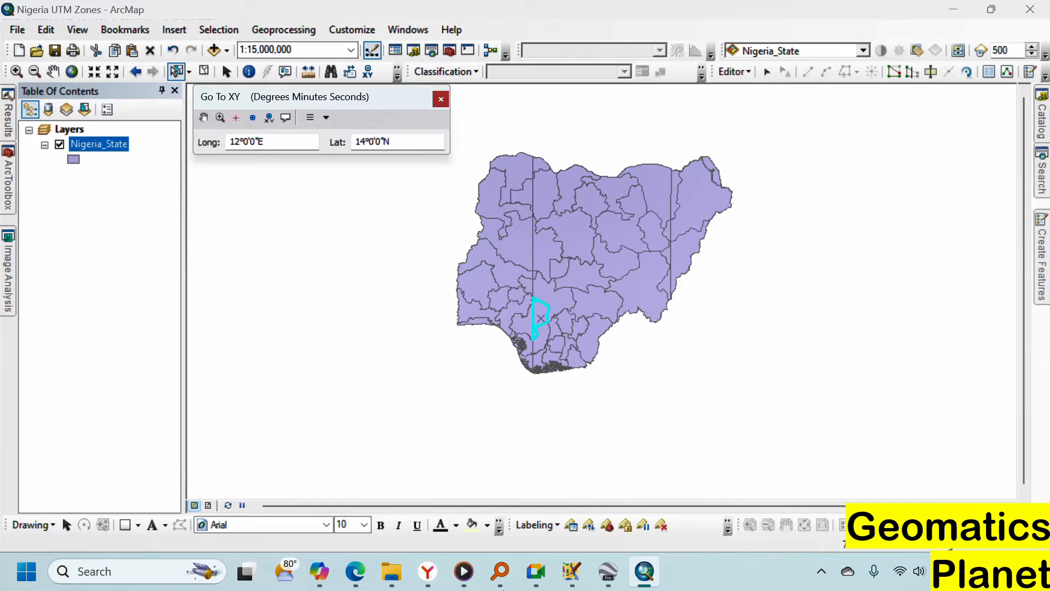
Switch to Google Earth Pro and examine the UTM grid lines for zones 31, 32 and 33 around southern Nigeria
{"action": "left_click", "coordinate": [609, 571]}
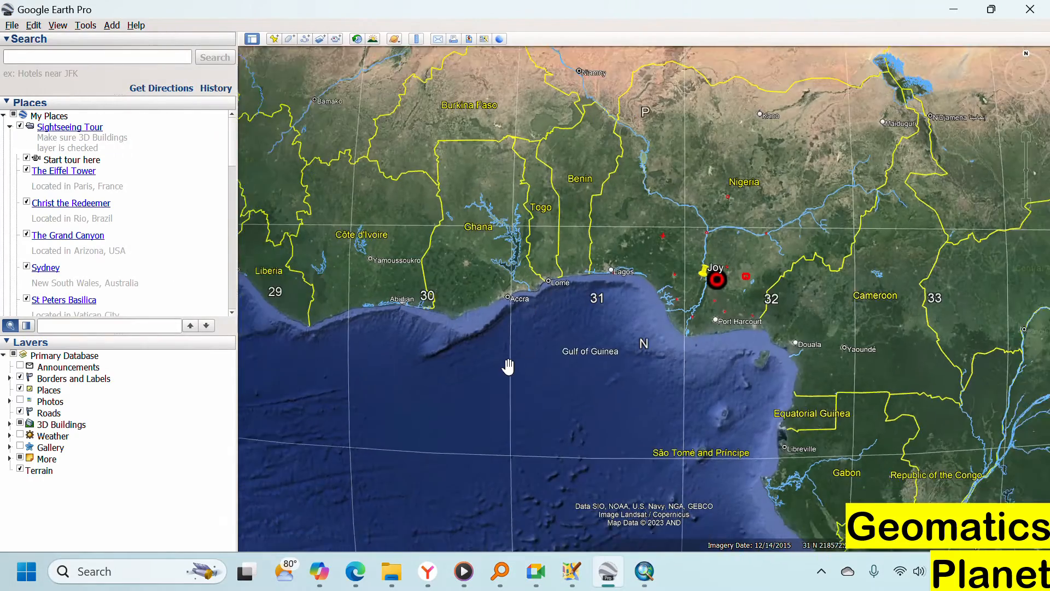
{"action": "scroll", "coordinate": [508, 367], "scroll_direction": "down", "scroll_amount": 3}
{"action": "scroll", "coordinate": [506, 350], "scroll_direction": "up", "scroll_amount": 2}
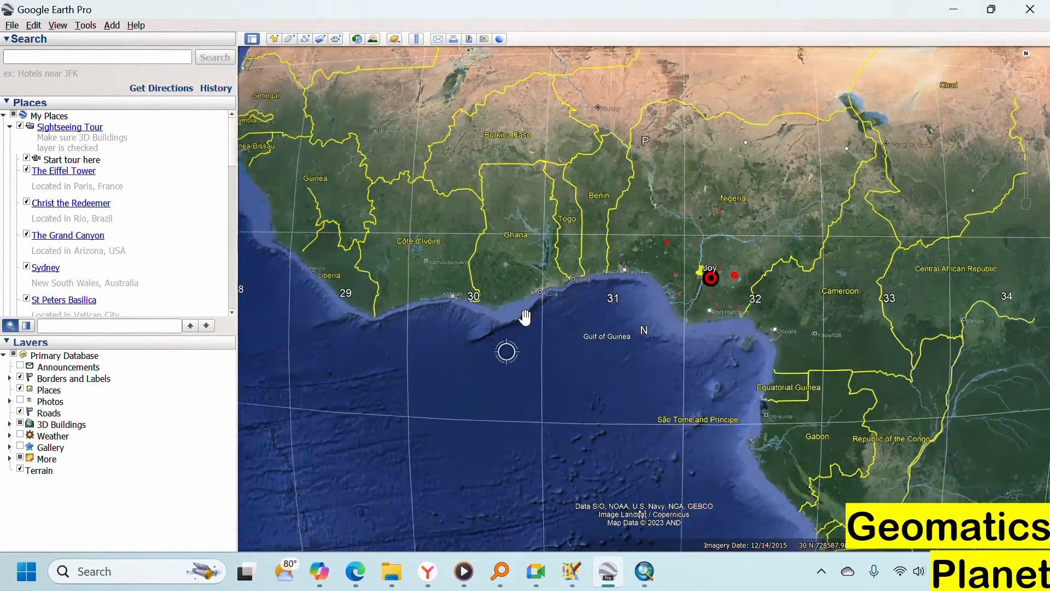
{"action": "left_click_drag", "start_coordinate": [676, 306], "coordinate": [445, 332]}
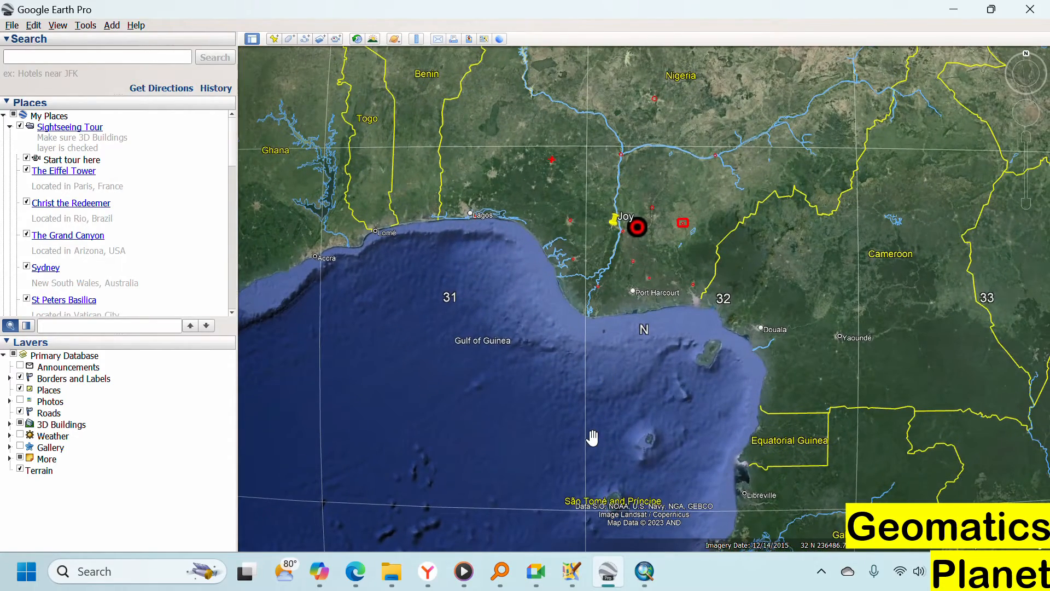
{"action": "scroll", "coordinate": [616, 343], "scroll_direction": "up", "scroll_amount": 2}
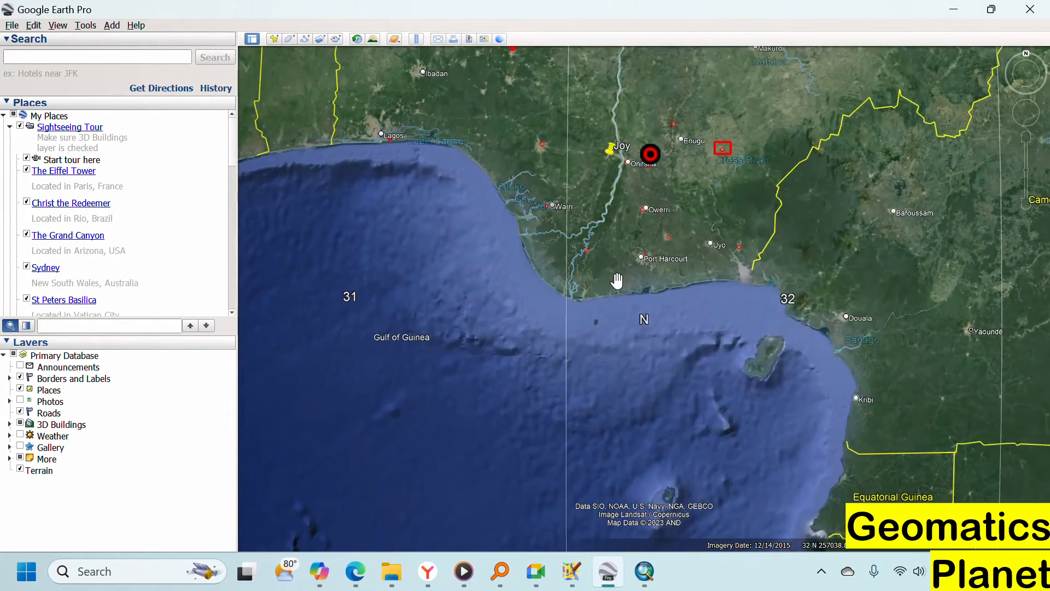
{"action": "scroll", "coordinate": [617, 281], "scroll_direction": "up", "scroll_amount": 1}
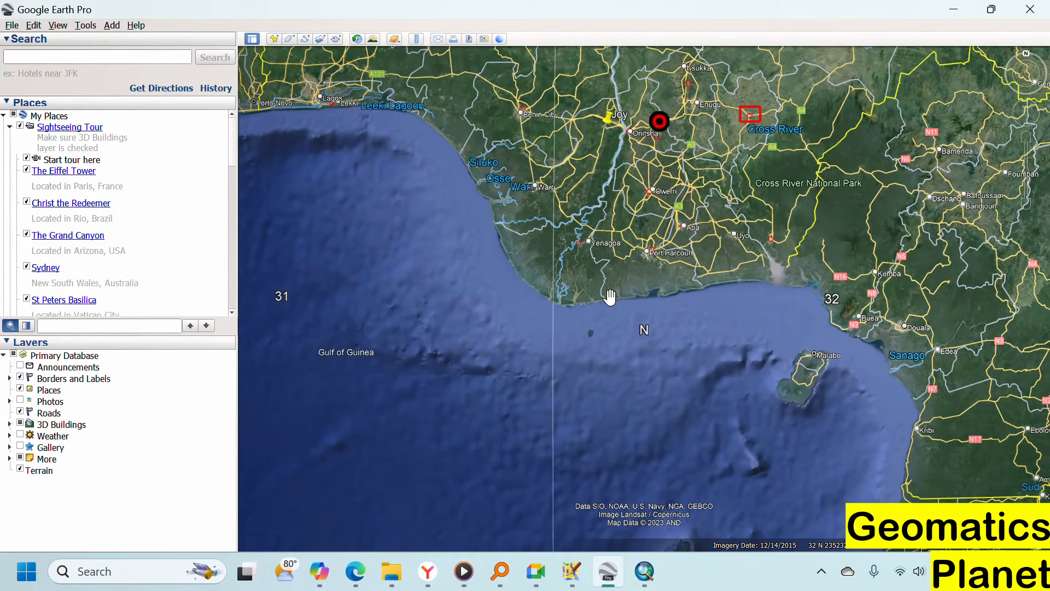
{"action": "scroll", "coordinate": [607, 372], "scroll_direction": "down", "scroll_amount": 3}
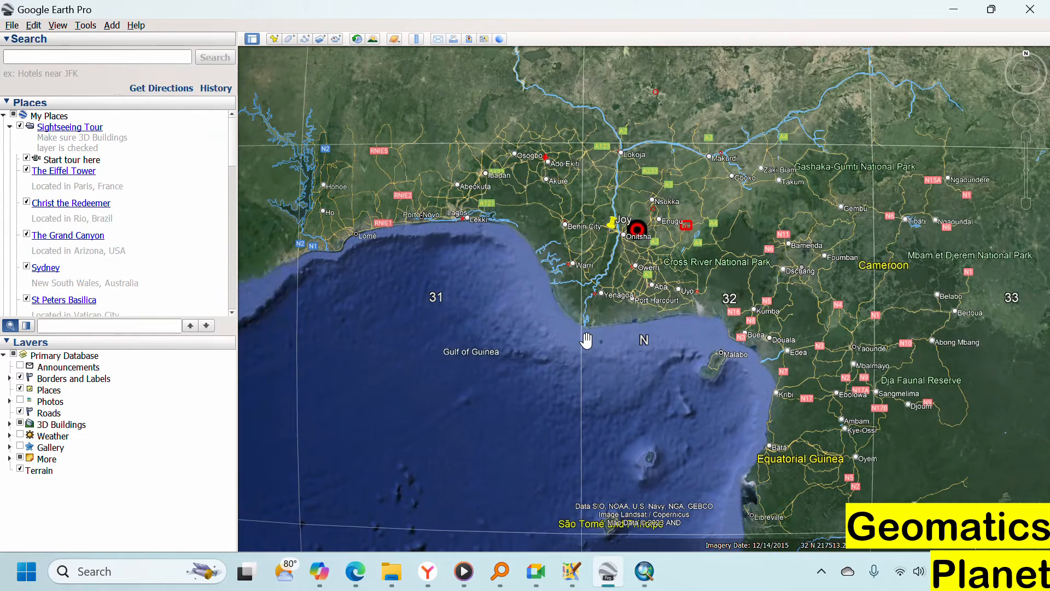
Switch to the Yandex browser, find Google Jamboard in a new tab, and open the blank GIS, Remote Sensing and Python jam dated Feb 20, 2024
{"action": "mouse_move", "coordinate": [607, 571]}
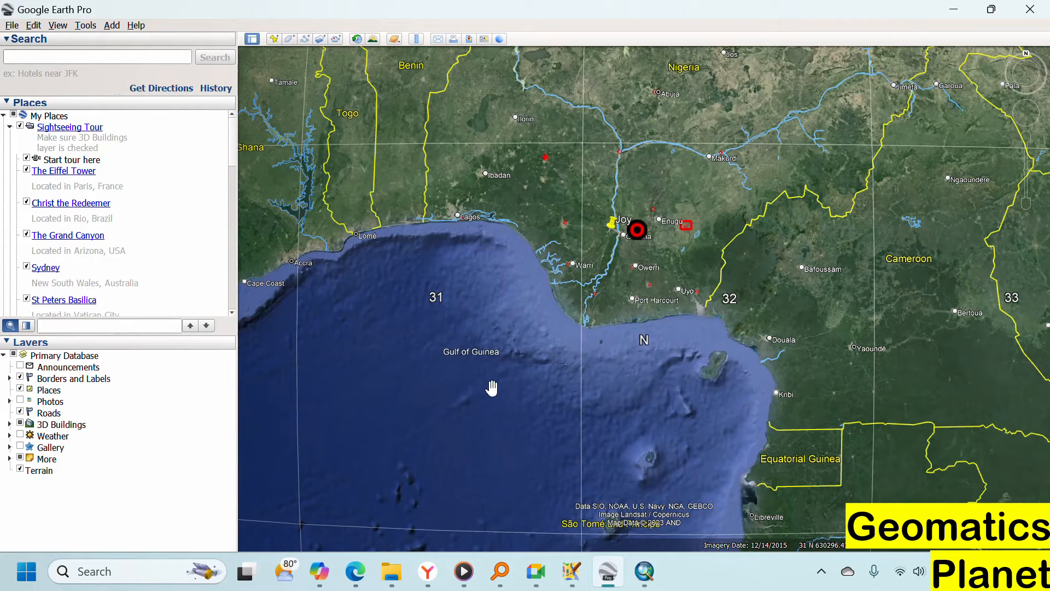
{"action": "left_click", "coordinate": [427, 571]}
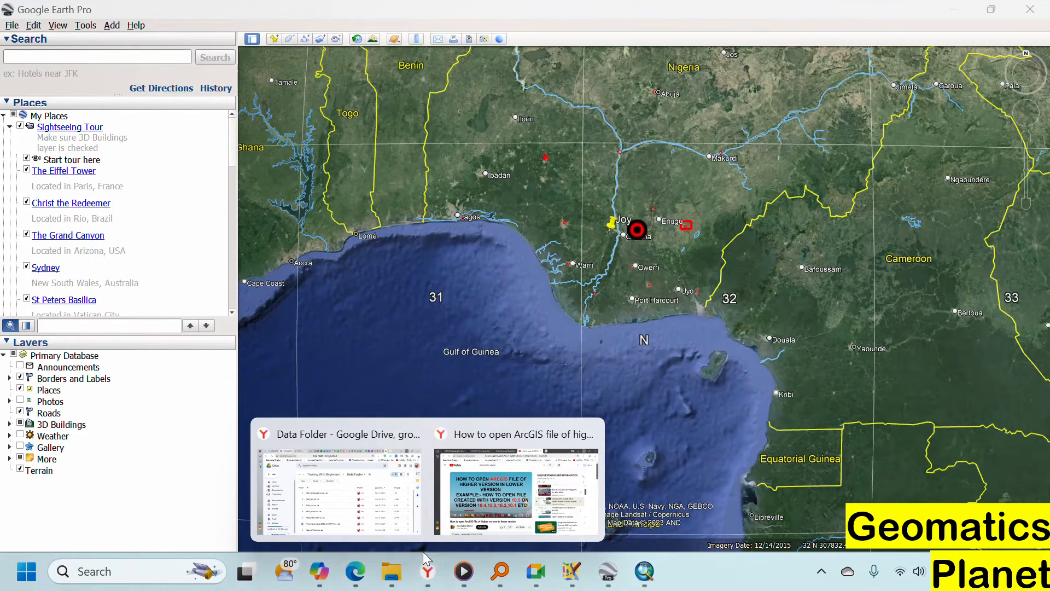
{"action": "left_click", "coordinate": [369, 496]}
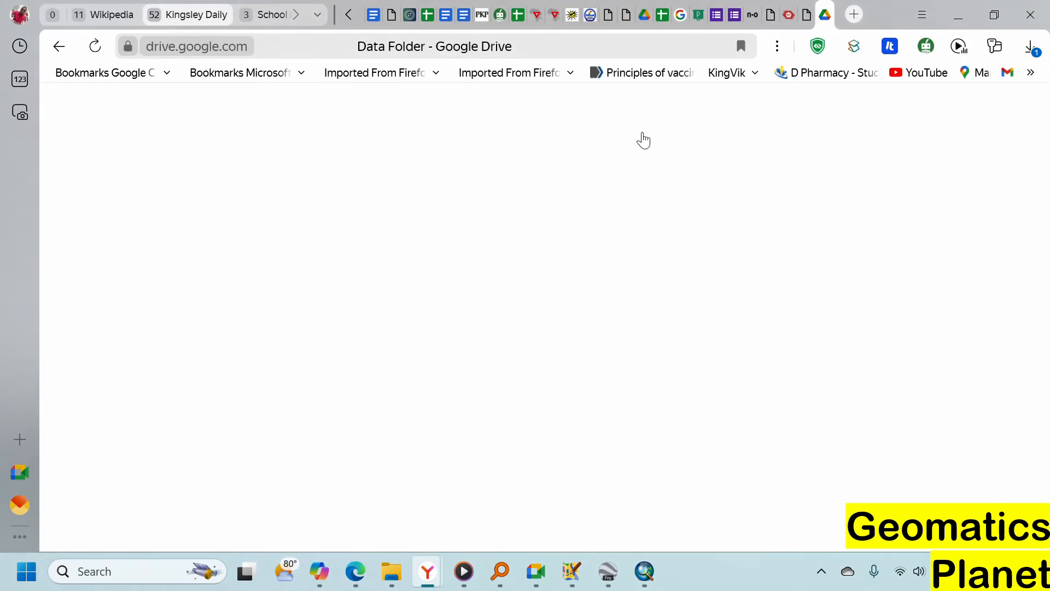
{"action": "left_click", "coordinate": [852, 12]}
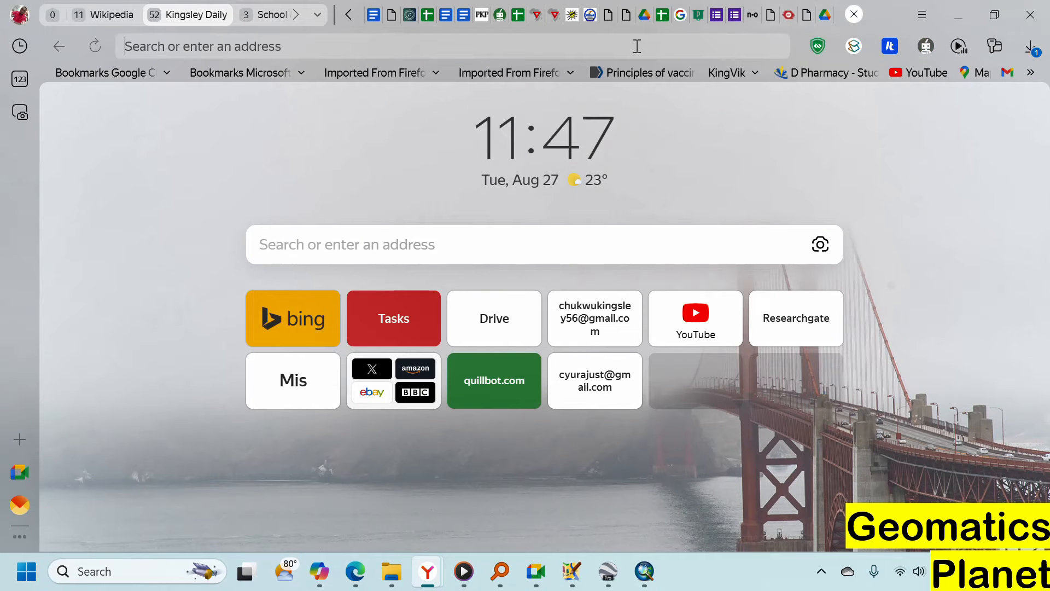
{"action": "left_click", "coordinate": [546, 49]}
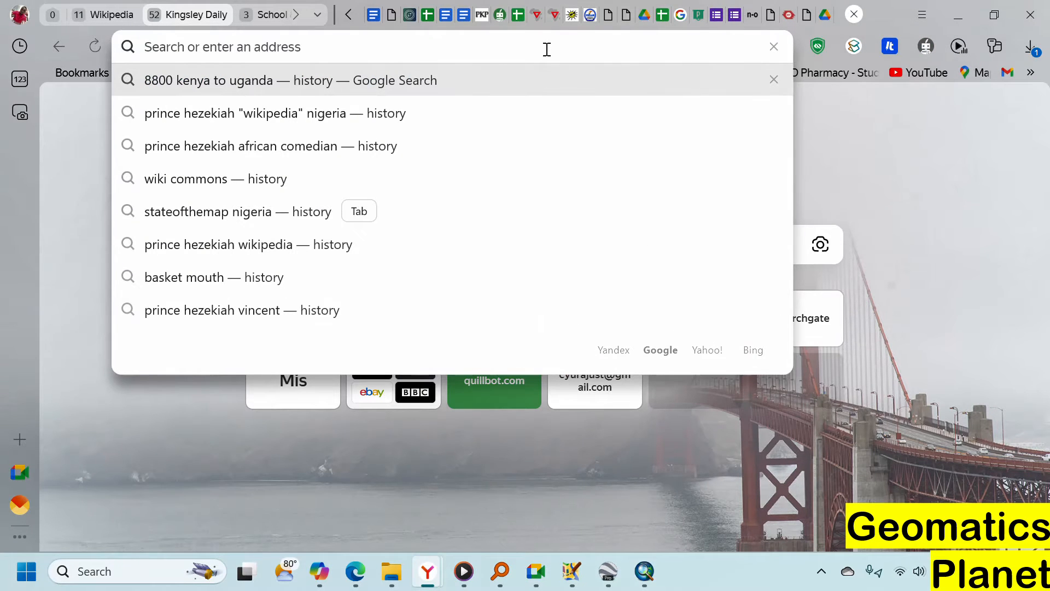
{"action": "type", "text": "j"}
{"action": "key", "text": "BackSpace"}
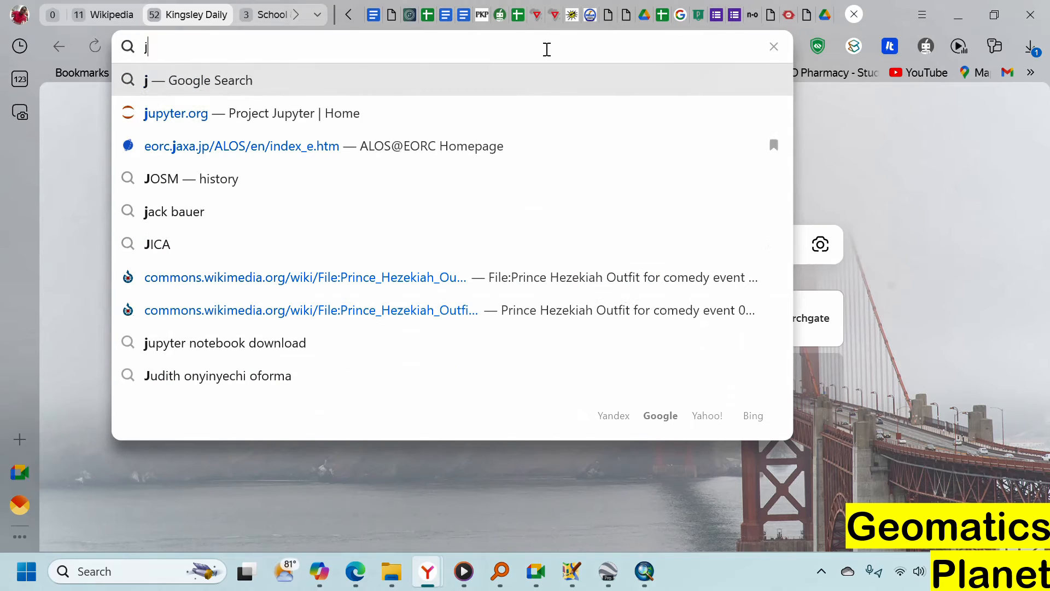
{"action": "type", "text": "jam"}
{"action": "key", "text": "BackSpace"}
{"action": "key", "text": "BackSpace"}
{"action": "key", "text": "BackSpace"}
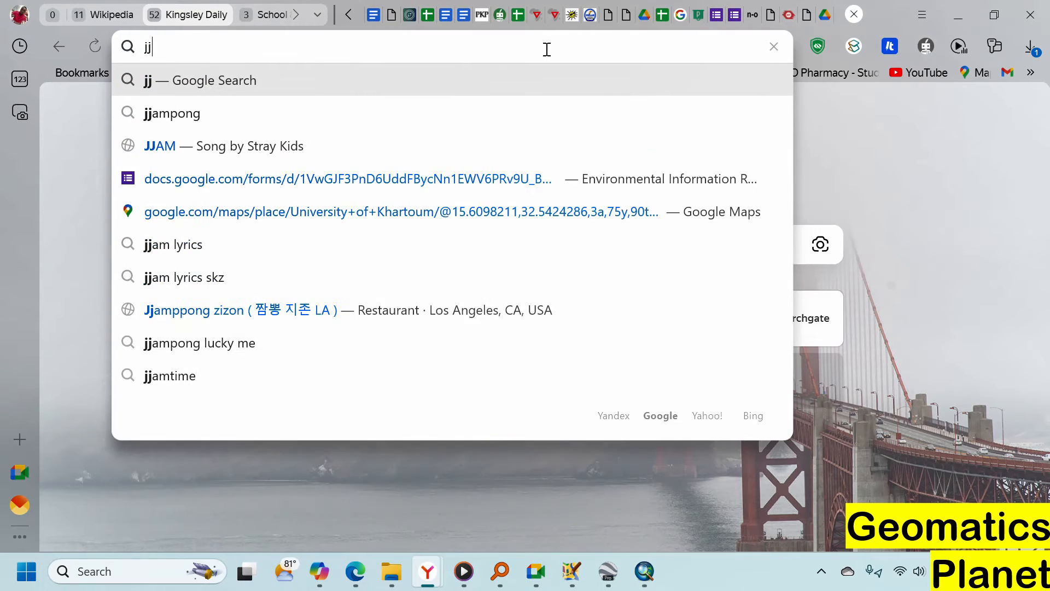
{"action": "type", "text": "amboard"}
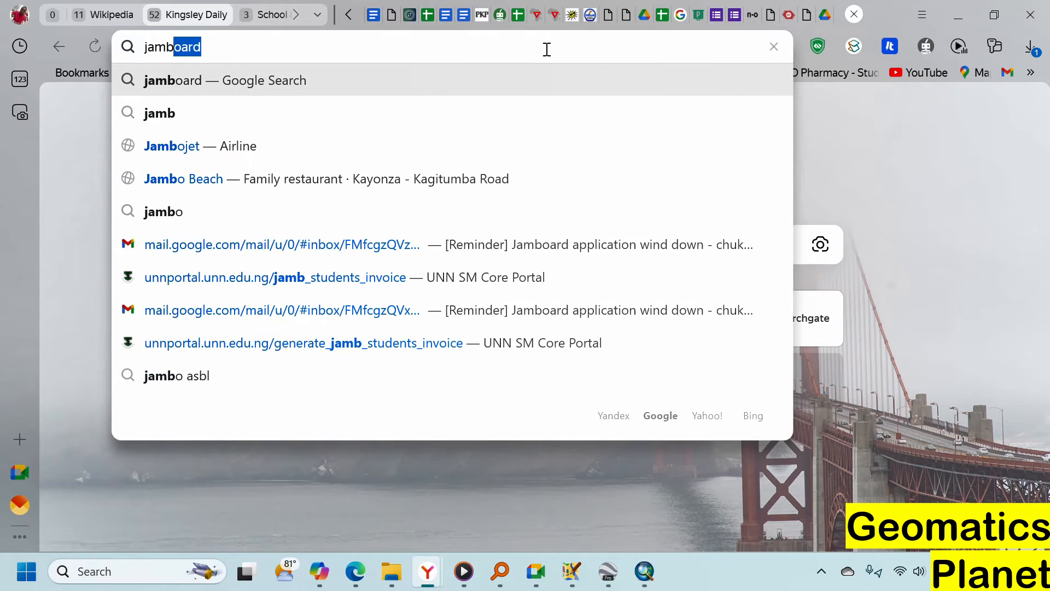
{"action": "key", "text": "Return"}
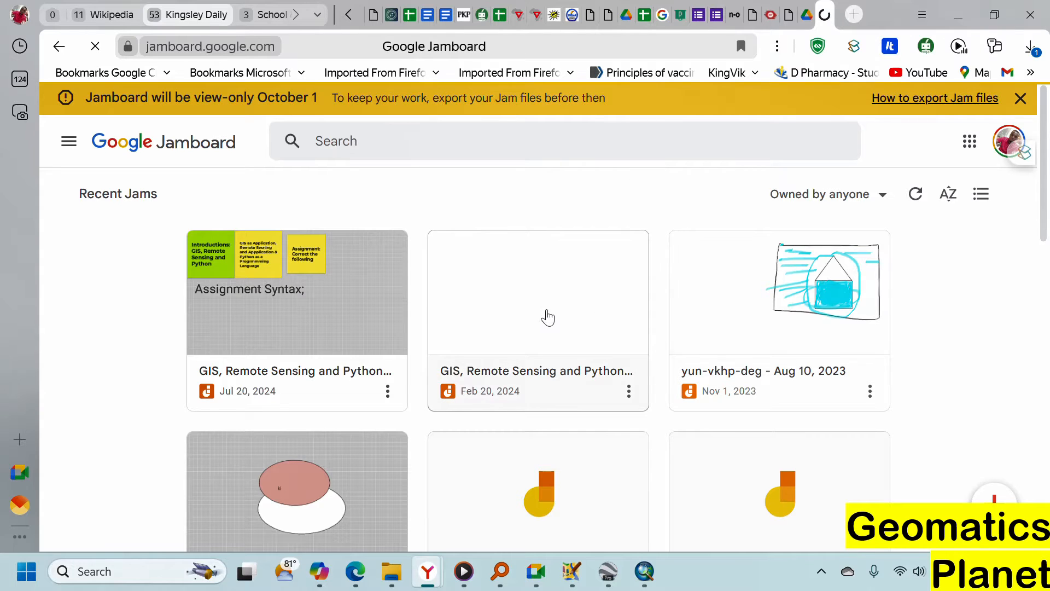
{"action": "left_click", "coordinate": [536, 324]}
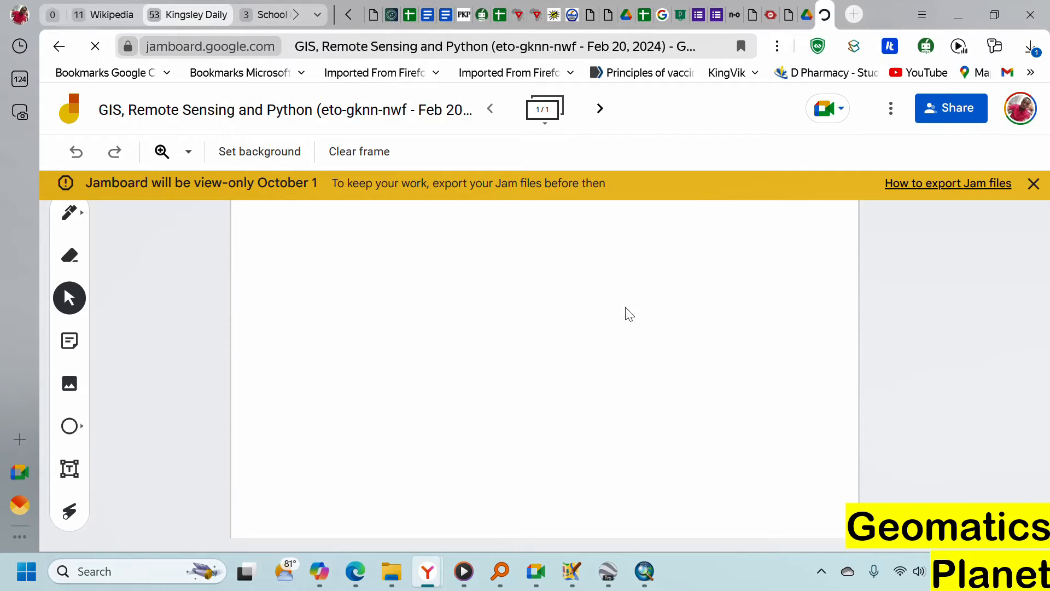
{"action": "left_click", "coordinate": [1034, 183]}
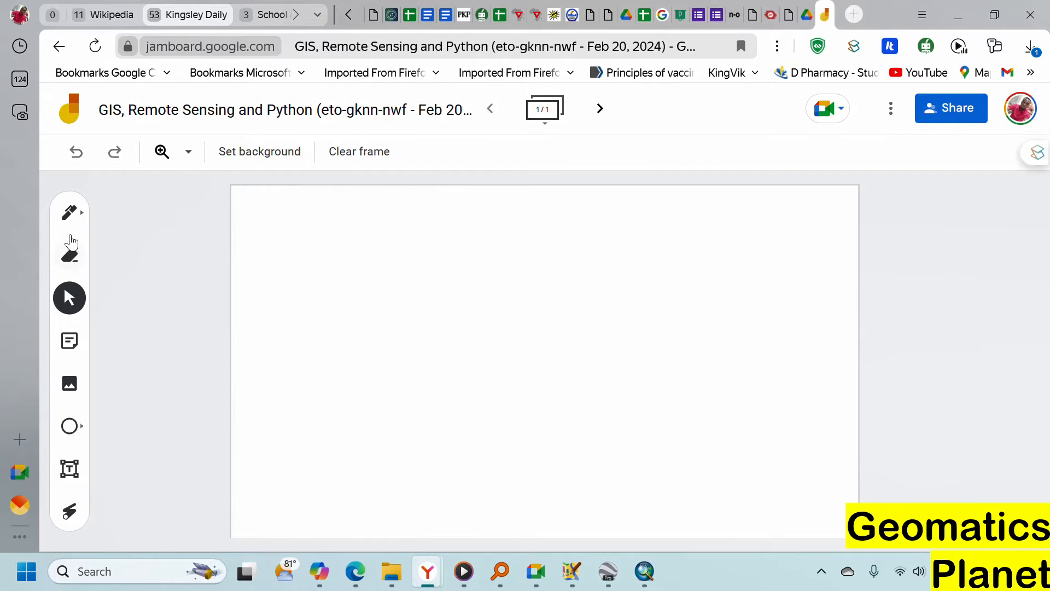
Sketch a vertical and a horizontal axis meeting at a corner with the pen and label them y and x
{"action": "left_click", "coordinate": [69, 212]}
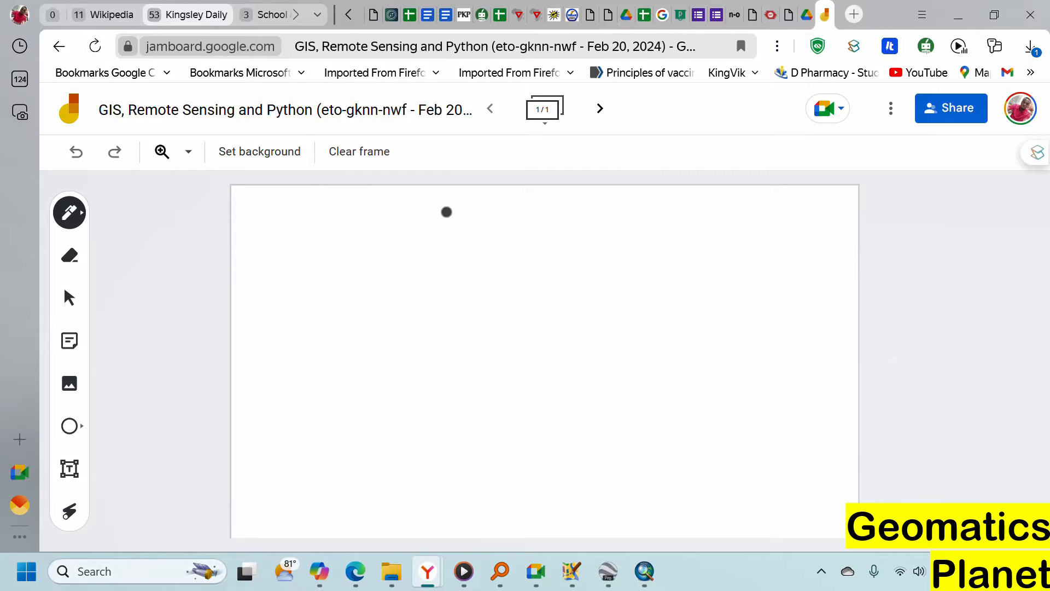
{"action": "mouse_move", "coordinate": [445, 211]}
{"action": "left_mouse_down"}
{"action": "mouse_move", "coordinate": [427, 497]}
{"action": "mouse_move", "coordinate": [857, 494]}
{"action": "left_mouse_up"}
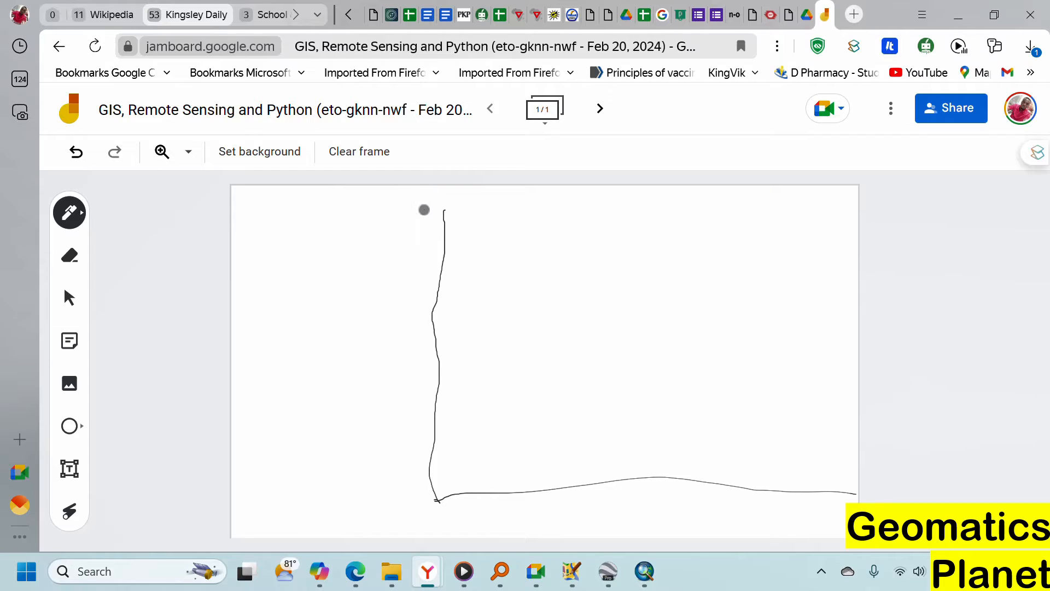
{"action": "left_click_drag", "start_coordinate": [424, 210], "coordinate": [410, 234]}
{"action": "left_click_drag", "start_coordinate": [479, 517], "coordinate": [507, 515]}
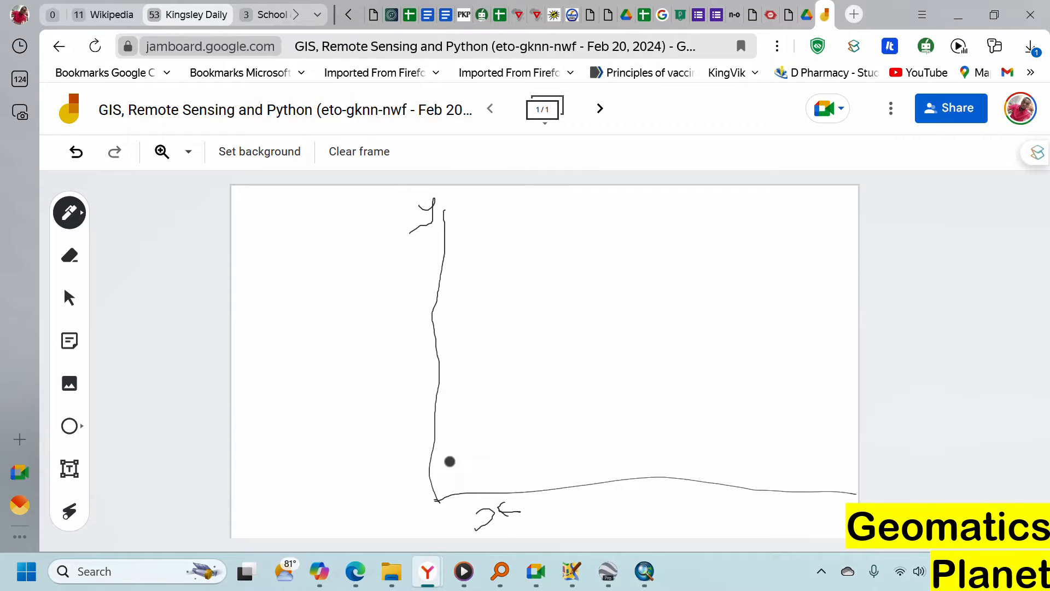
Handwrite the axis numbers: 0 at the origin, 1 and 2 up the y axis, and 1, 2 and 3 along the x axis
{"action": "left_click_drag", "start_coordinate": [404, 502], "coordinate": [418, 504]}
{"action": "left_click_drag", "start_coordinate": [398, 375], "coordinate": [392, 398]}
{"action": "left_click_drag", "start_coordinate": [396, 257], "coordinate": [410, 271]}
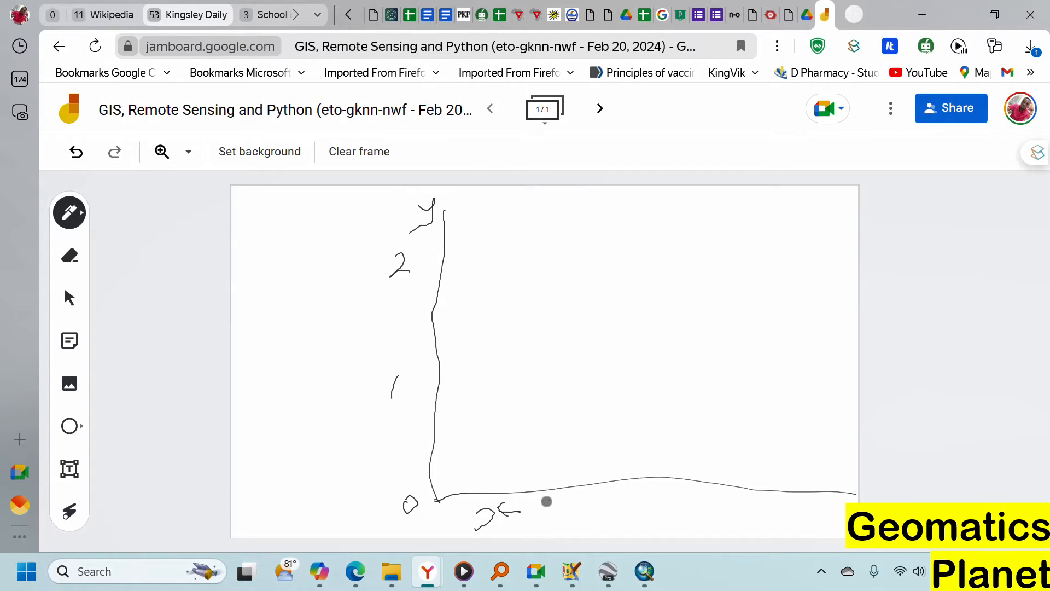
{"action": "left_click_drag", "start_coordinate": [653, 498], "coordinate": [686, 518]}
{"action": "left_click_drag", "start_coordinate": [821, 519], "coordinate": [808, 531]}
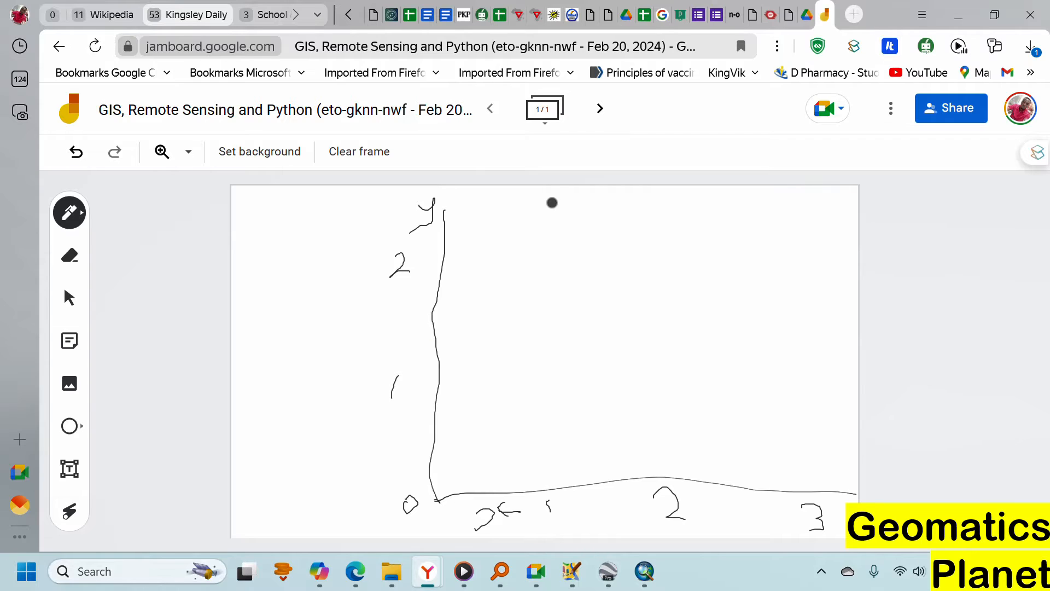
Draw a vertical line at x = 1 with marked ends and an irregular state-like outline crossing it, and emphasise the line's foot
{"action": "left_click_drag", "start_coordinate": [543, 203], "coordinate": [548, 451]}
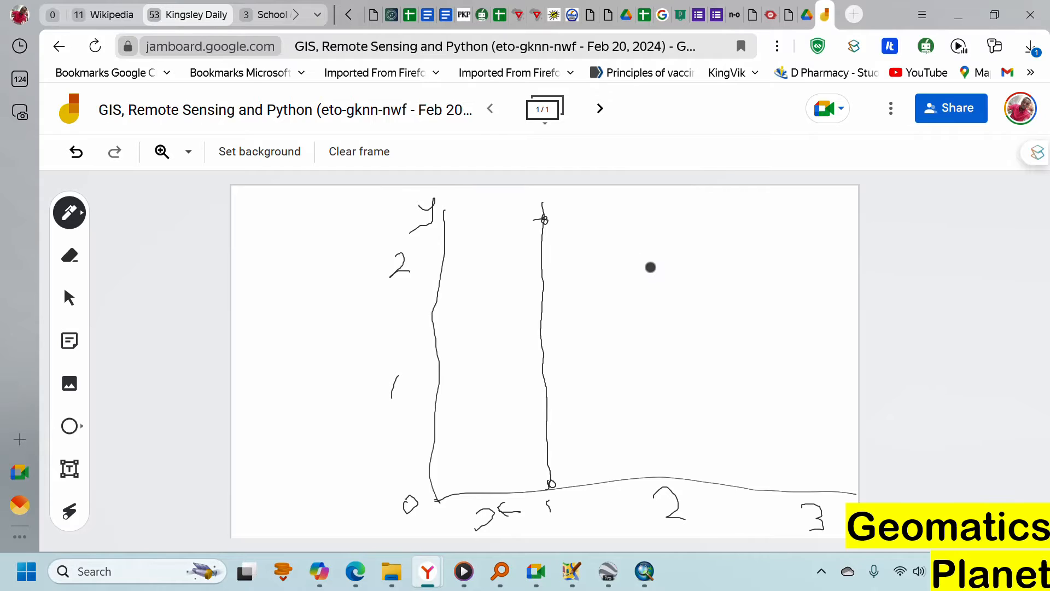
{"action": "mouse_move", "coordinate": [650, 267]}
{"action": "left_mouse_down"}
{"action": "mouse_move", "coordinate": [619, 237]}
{"action": "mouse_move", "coordinate": [593, 249]}
{"action": "mouse_move", "coordinate": [525, 246]}
{"action": "mouse_move", "coordinate": [501, 286]}
{"action": "mouse_move", "coordinate": [502, 412]}
{"action": "mouse_move", "coordinate": [636, 455]}
{"action": "left_mouse_up"}
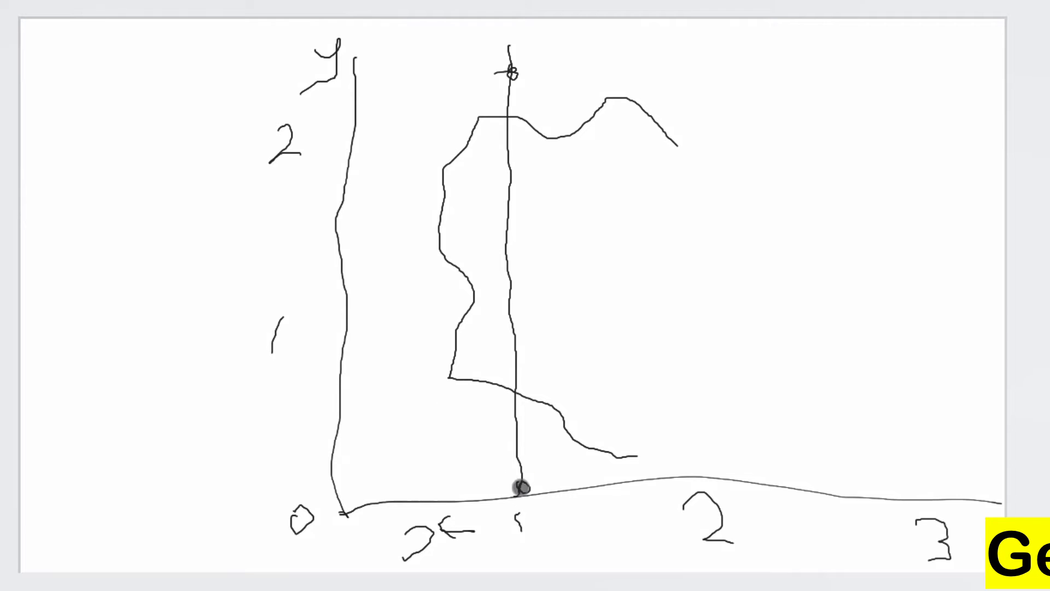
{"action": "left_click_drag", "start_coordinate": [521, 488], "coordinate": [520, 507]}
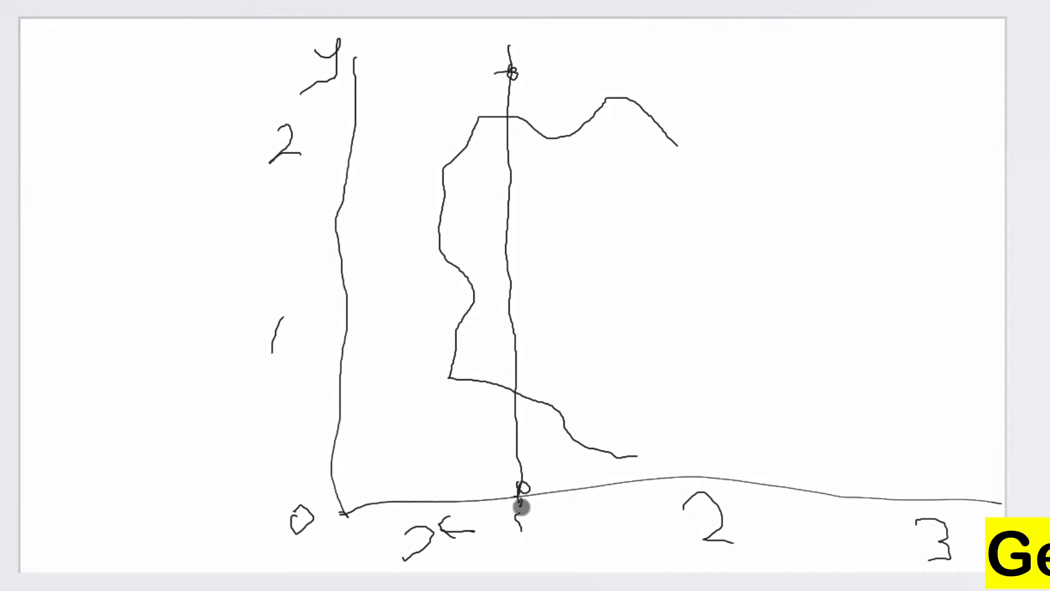
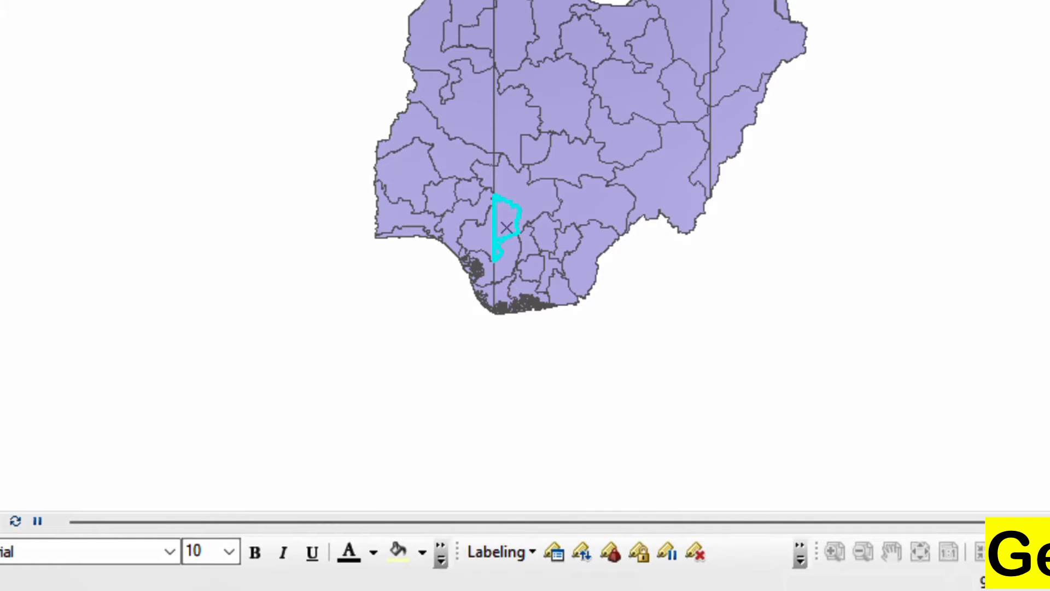
Switch to the Jamboard whiteboard and sketch a globe outline with a central meridian and an equator marked 0 at its eastern end
{"action": "mouse_move", "coordinate": [328, 590]}
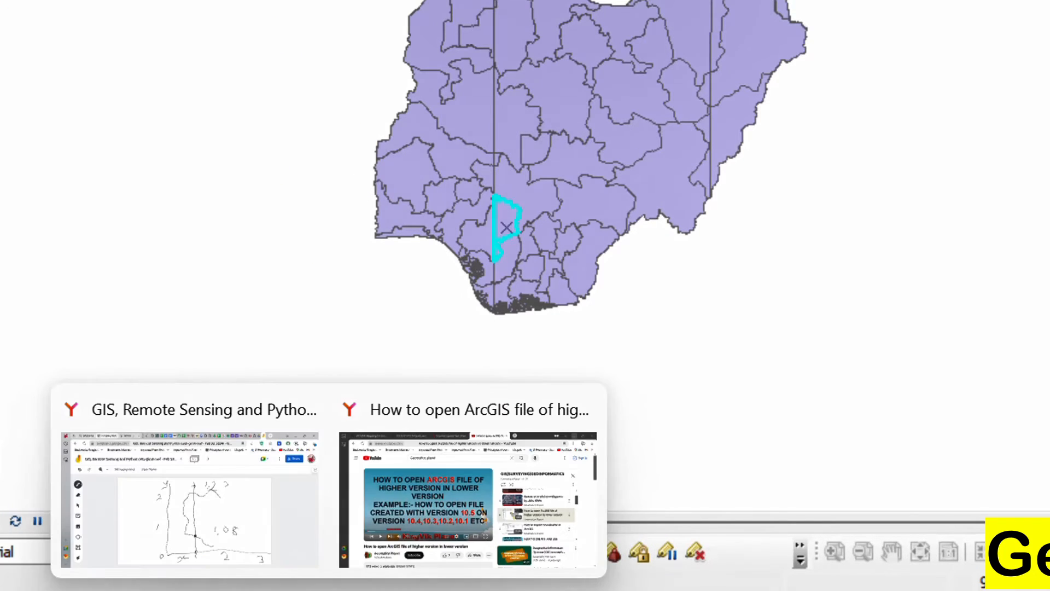
{"action": "left_click", "coordinate": [242, 549]}
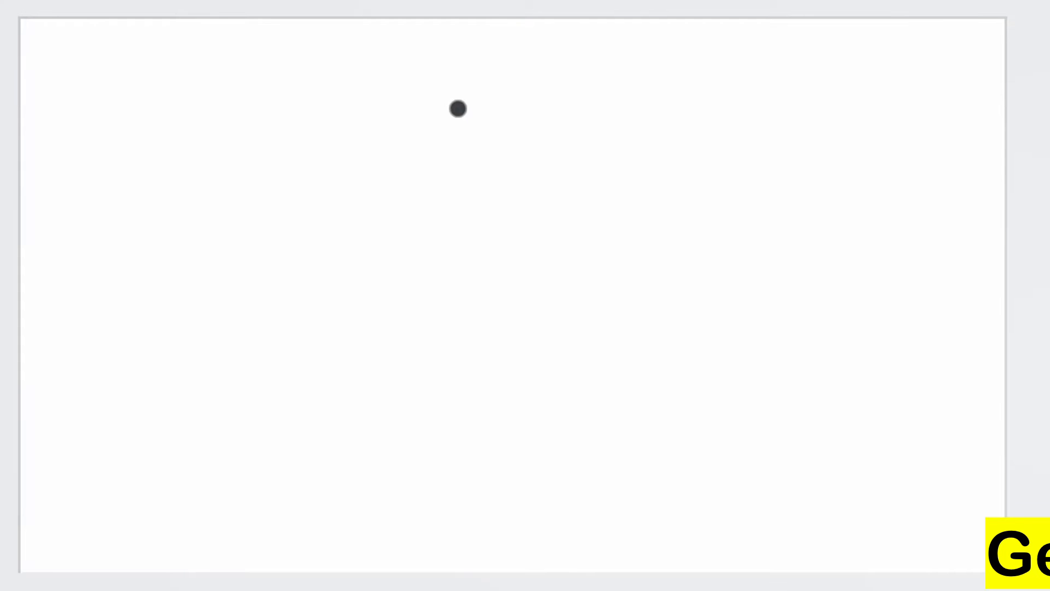
{"action": "mouse_move", "coordinate": [468, 108]}
{"action": "left_mouse_down"}
{"action": "mouse_move", "coordinate": [383, 153]}
{"action": "mouse_move", "coordinate": [322, 335]}
{"action": "mouse_move", "coordinate": [443, 476]}
{"action": "mouse_move", "coordinate": [675, 246]}
{"action": "mouse_move", "coordinate": [471, 104]}
{"action": "mouse_move", "coordinate": [539, 225]}
{"action": "mouse_move", "coordinate": [555, 298]}
{"action": "mouse_move", "coordinate": [541, 424]}
{"action": "mouse_move", "coordinate": [552, 486]}
{"action": "left_mouse_up"}
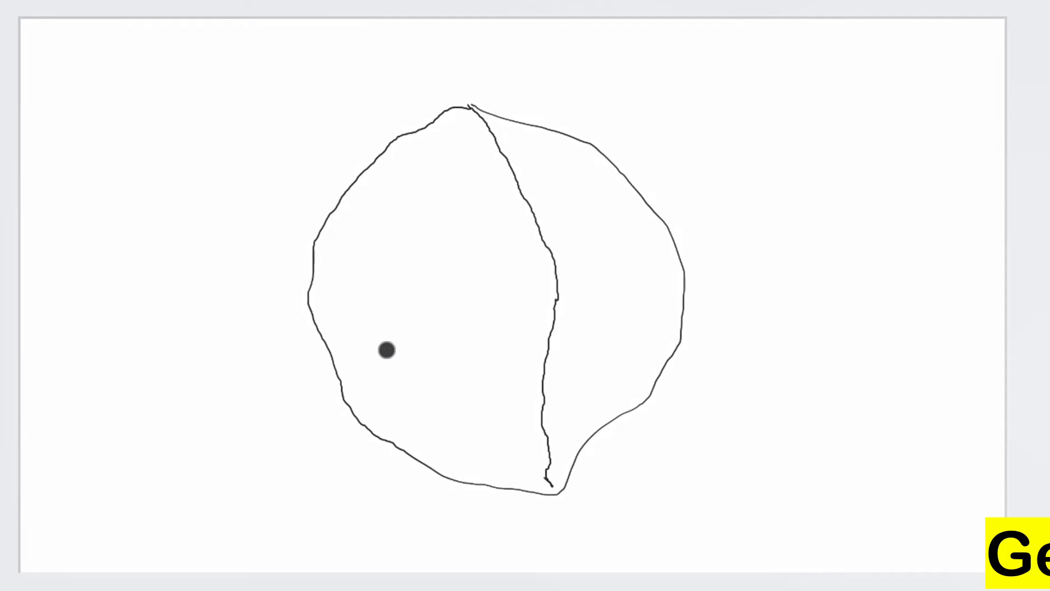
{"action": "mouse_move", "coordinate": [310, 268]}
{"action": "left_mouse_down"}
{"action": "mouse_move", "coordinate": [602, 281]}
{"action": "mouse_move", "coordinate": [740, 305]}
{"action": "mouse_move", "coordinate": [729, 275]}
{"action": "left_mouse_up"}
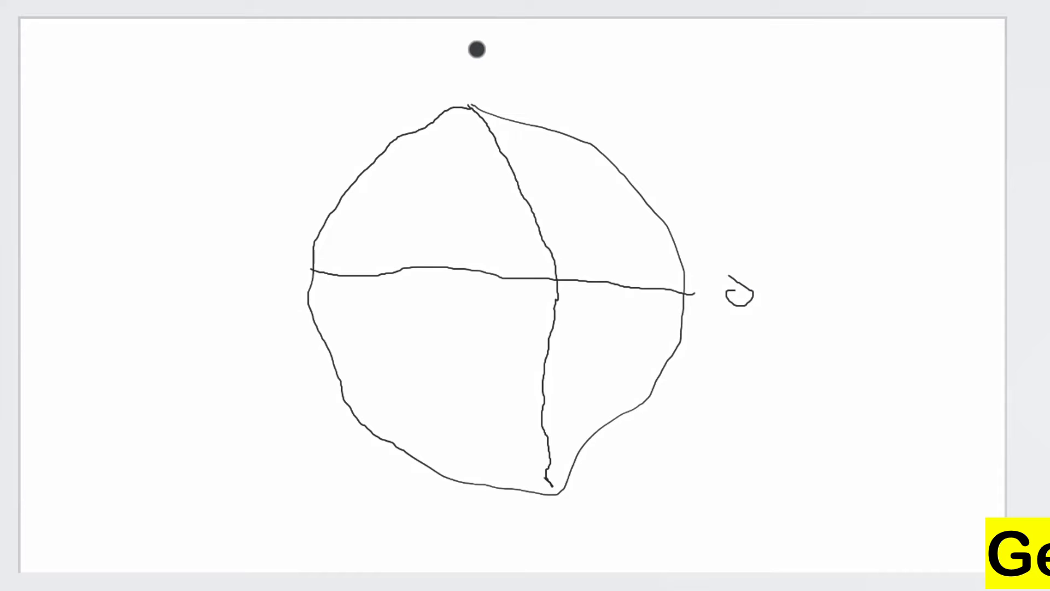
Label the globe's north pole 90N, its western and southern ends 0, and its two sides E and W
{"action": "mouse_move", "coordinate": [477, 49]}
{"action": "left_mouse_down"}
{"action": "mouse_move", "coordinate": [479, 82]}
{"action": "mouse_move", "coordinate": [507, 53]}
{"action": "mouse_move", "coordinate": [529, 74]}
{"action": "left_mouse_up"}
{"action": "mouse_move", "coordinate": [525, 48]}
{"action": "left_mouse_down"}
{"action": "mouse_move", "coordinate": [536, 64]}
{"action": "mouse_move", "coordinate": [558, 38]}
{"action": "left_mouse_up"}
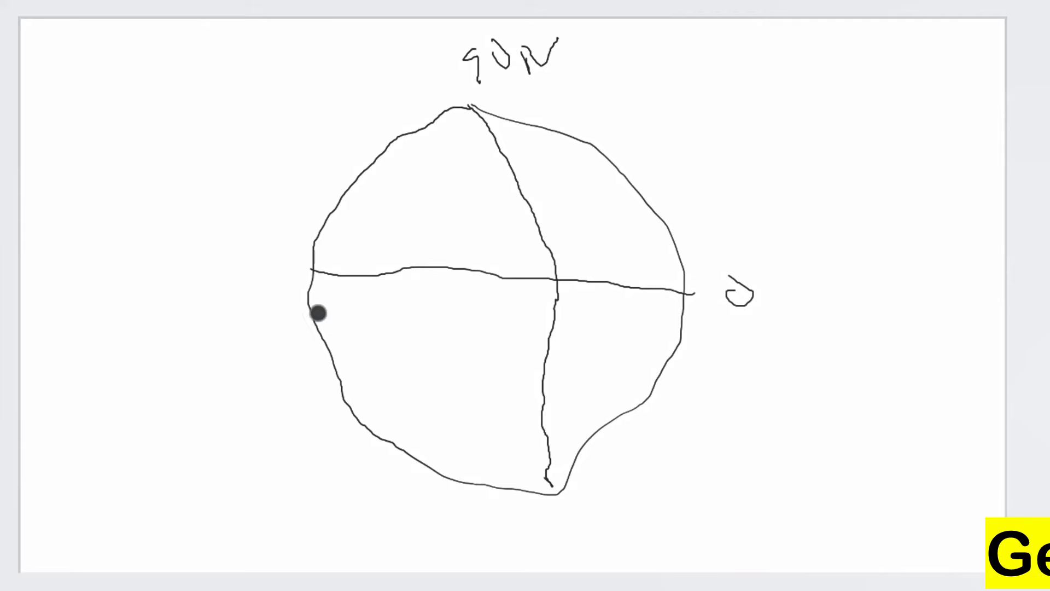
{"action": "left_click_drag", "start_coordinate": [281, 237], "coordinate": [279, 255]}
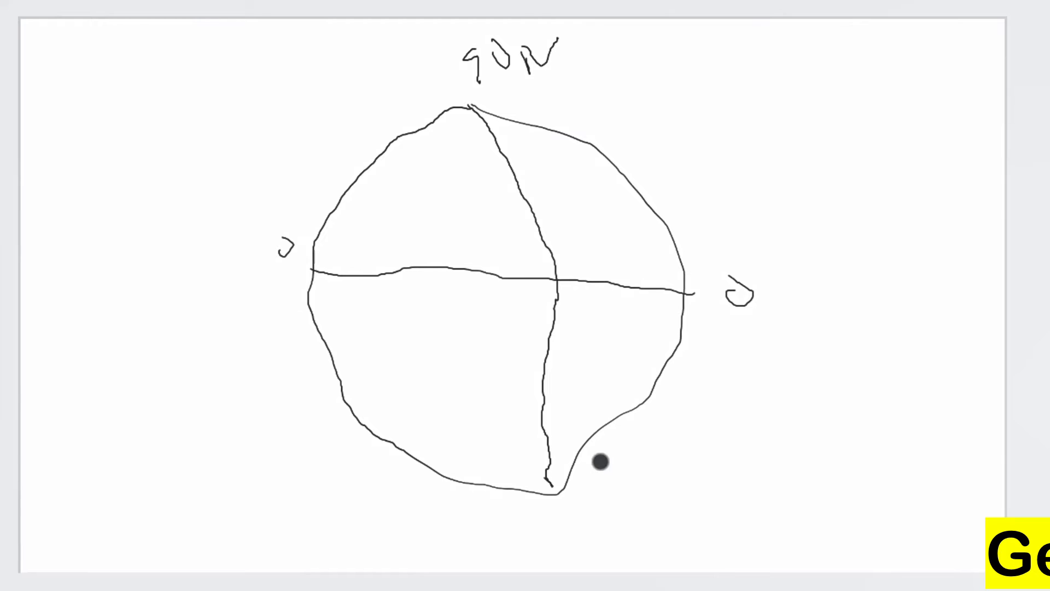
{"action": "left_click_drag", "start_coordinate": [548, 520], "coordinate": [521, 526]}
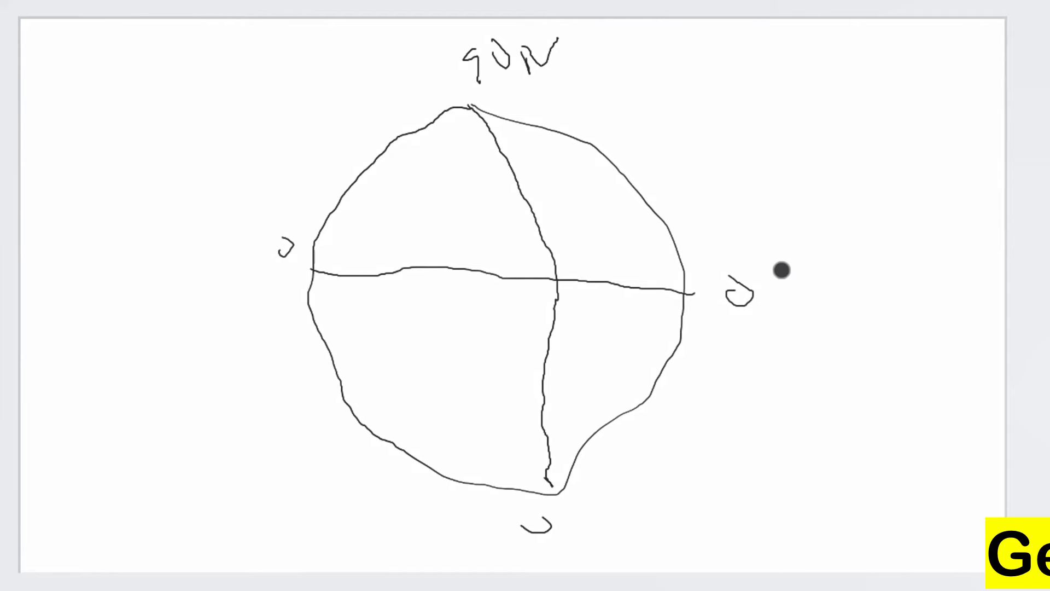
{"action": "mouse_move", "coordinate": [782, 268]}
{"action": "left_mouse_down"}
{"action": "mouse_move", "coordinate": [783, 298]}
{"action": "mouse_move", "coordinate": [801, 287]}
{"action": "left_mouse_up"}
{"action": "left_click_drag", "start_coordinate": [784, 261], "coordinate": [848, 244]}
{"action": "mouse_move", "coordinate": [141, 239]}
{"action": "left_mouse_down"}
{"action": "mouse_move", "coordinate": [143, 259]}
{"action": "mouse_move", "coordinate": [222, 224]}
{"action": "left_mouse_up"}
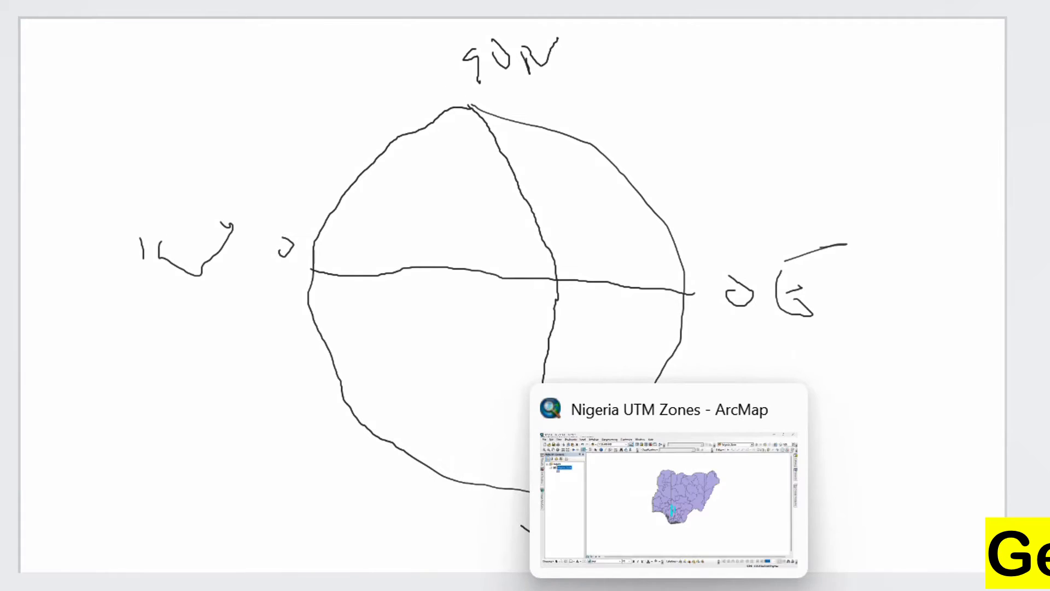
Switch to ArcMap and flash the location at longitude 12°0'0"E, latitude 10°0'0"N on the Nigeria map
{"action": "left_click", "coordinate": [669, 590]}
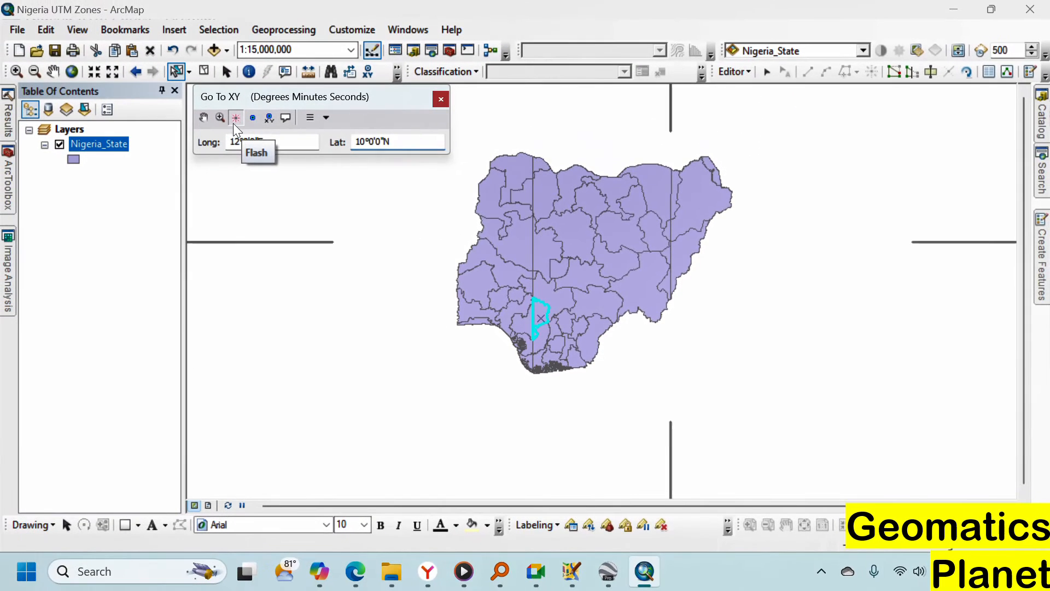
{"action": "left_click", "coordinate": [234, 120]}
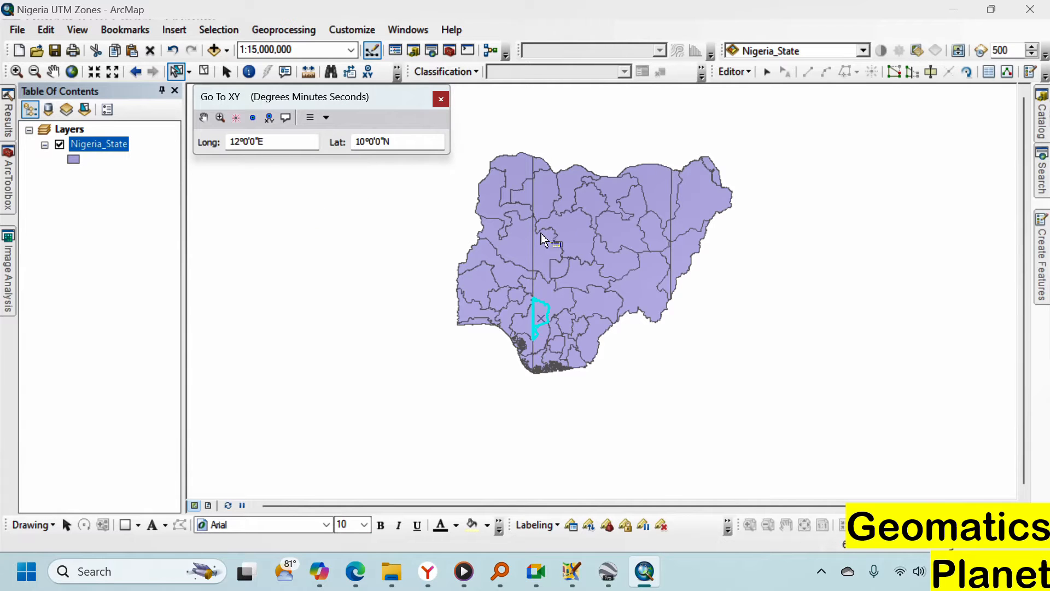
Return to the Jamboard globe sketch, retrace its equator, and mark the northeastern quadrant with shading and long vertical strokes
{"action": "left_click", "coordinate": [647, 579]}
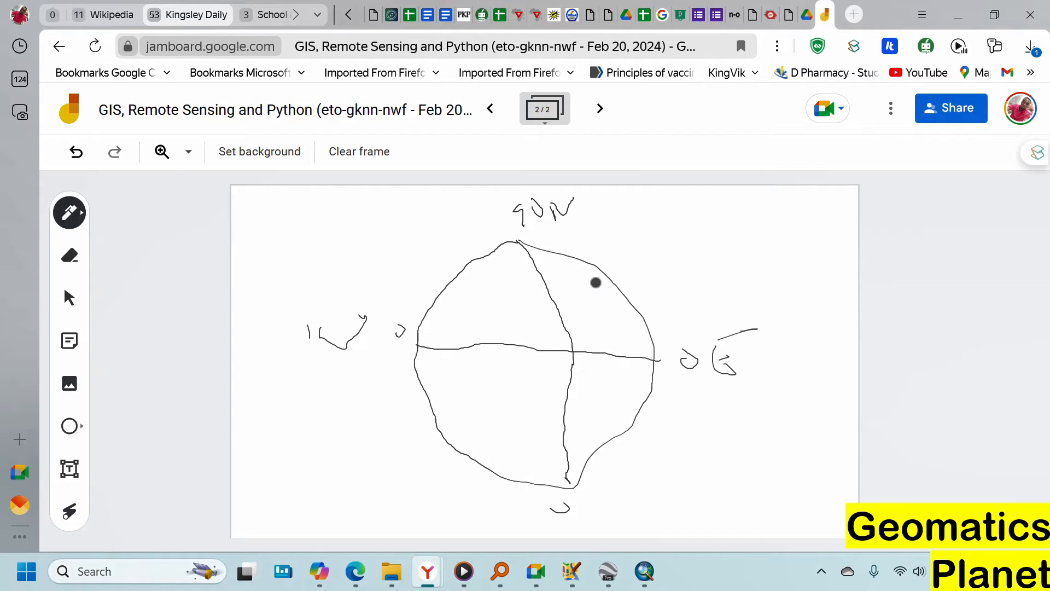
{"action": "left_click_drag", "start_coordinate": [391, 338], "coordinate": [698, 384]}
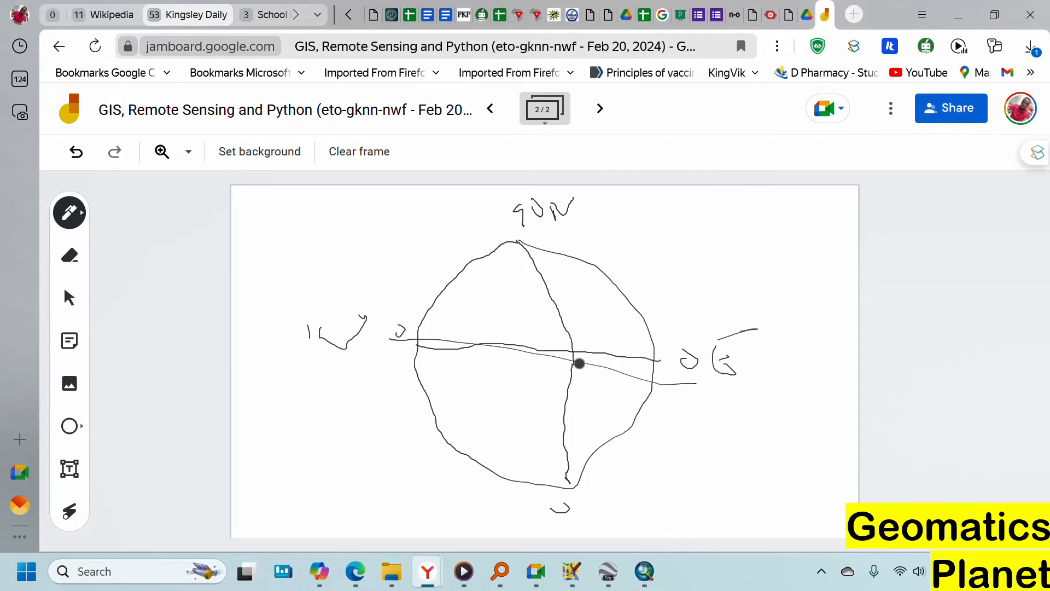
{"action": "mouse_move", "coordinate": [547, 343]}
{"action": "left_mouse_down"}
{"action": "mouse_move", "coordinate": [593, 338]}
{"action": "mouse_move", "coordinate": [598, 304]}
{"action": "mouse_move", "coordinate": [628, 295]}
{"action": "mouse_move", "coordinate": [629, 333]}
{"action": "left_mouse_up"}
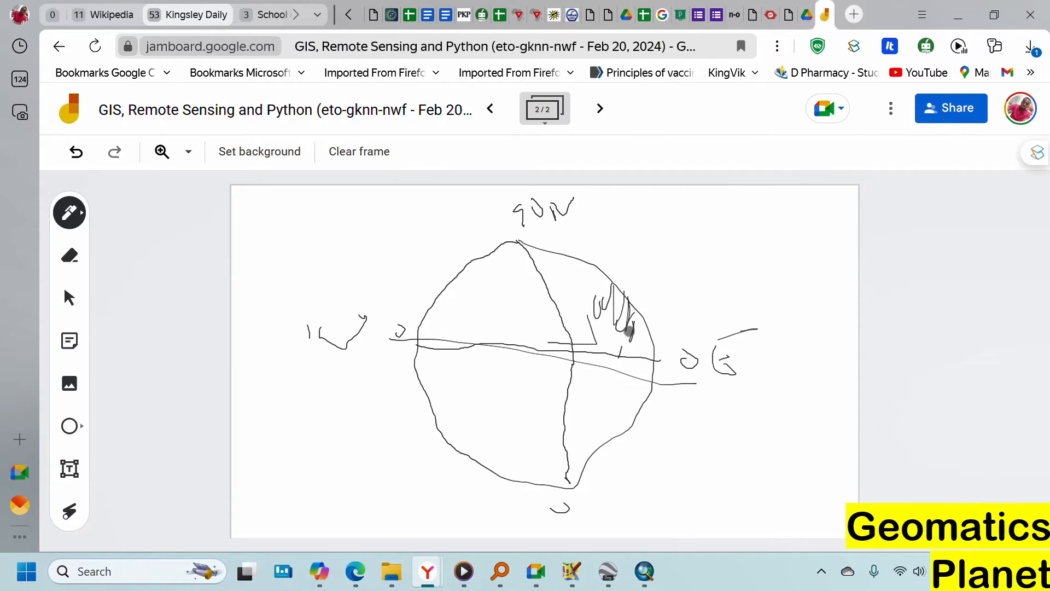
{"action": "mouse_move", "coordinate": [637, 249]}
{"action": "left_mouse_down"}
{"action": "mouse_move", "coordinate": [607, 251]}
{"action": "mouse_move", "coordinate": [674, 416]}
{"action": "mouse_move", "coordinate": [655, 408]}
{"action": "left_mouse_up"}
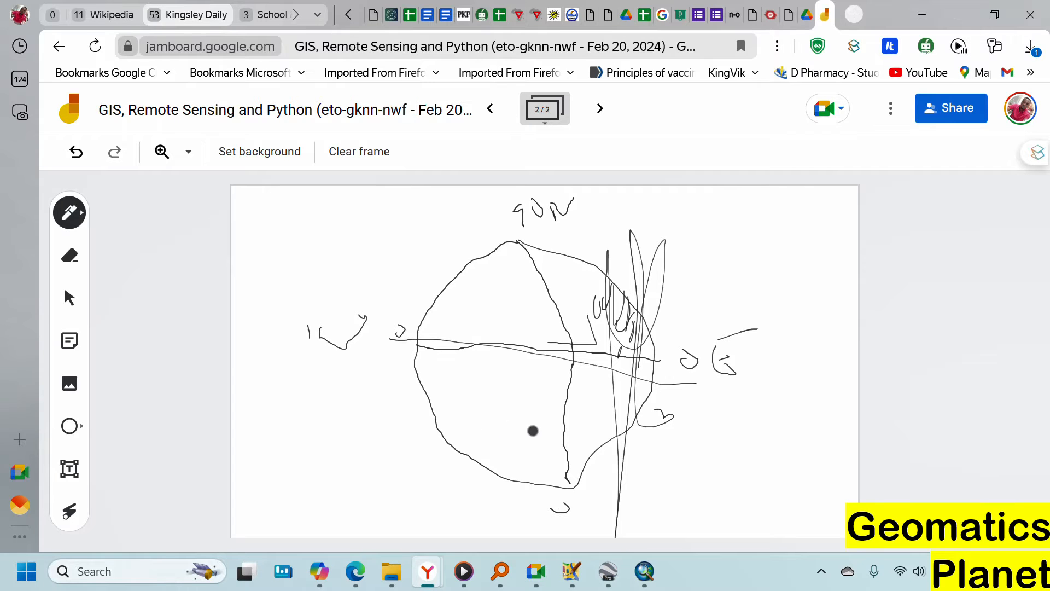
Switch to ArcMap, set the Go To XY latitude to 8°0'0"N, and flash that location on the Nigeria map
{"action": "left_click", "coordinate": [646, 581]}
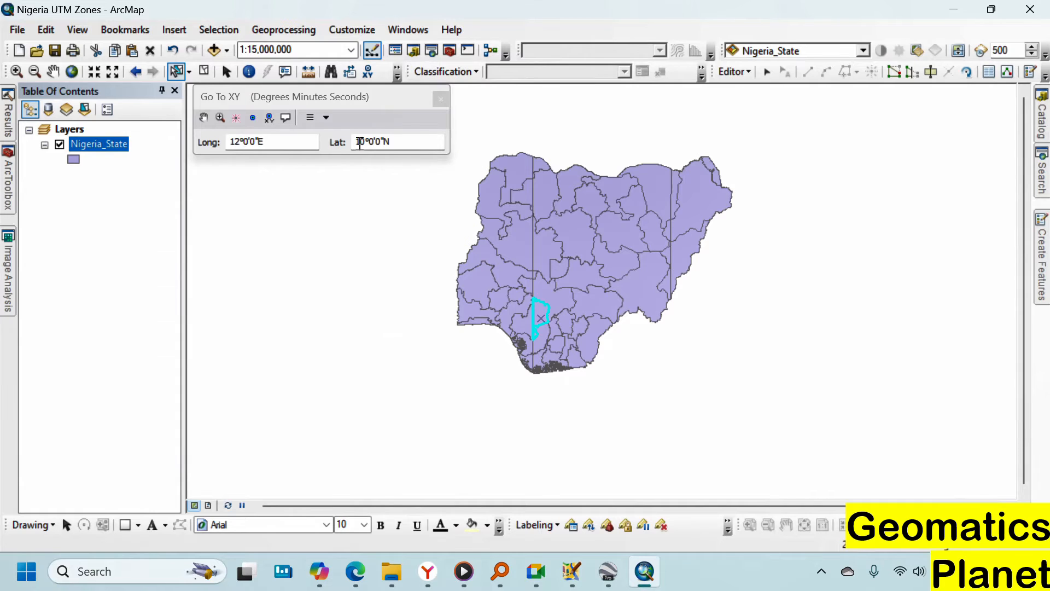
{"action": "left_click", "coordinate": [363, 142]}
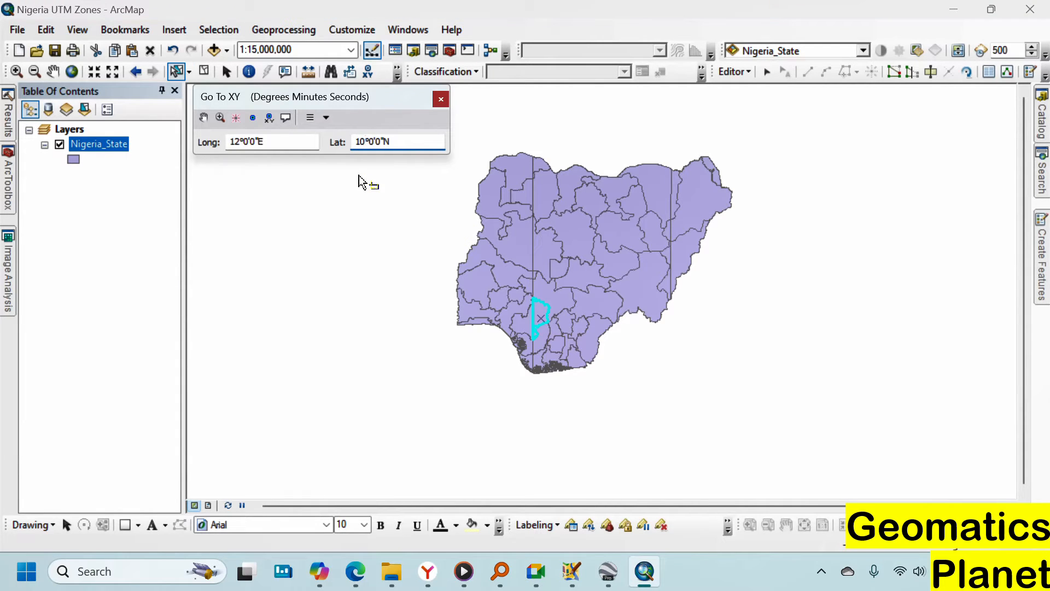
{"action": "key", "text": "BackSpace"}
{"action": "key", "text": "BackSpace"}
{"action": "type", "text": "8"}
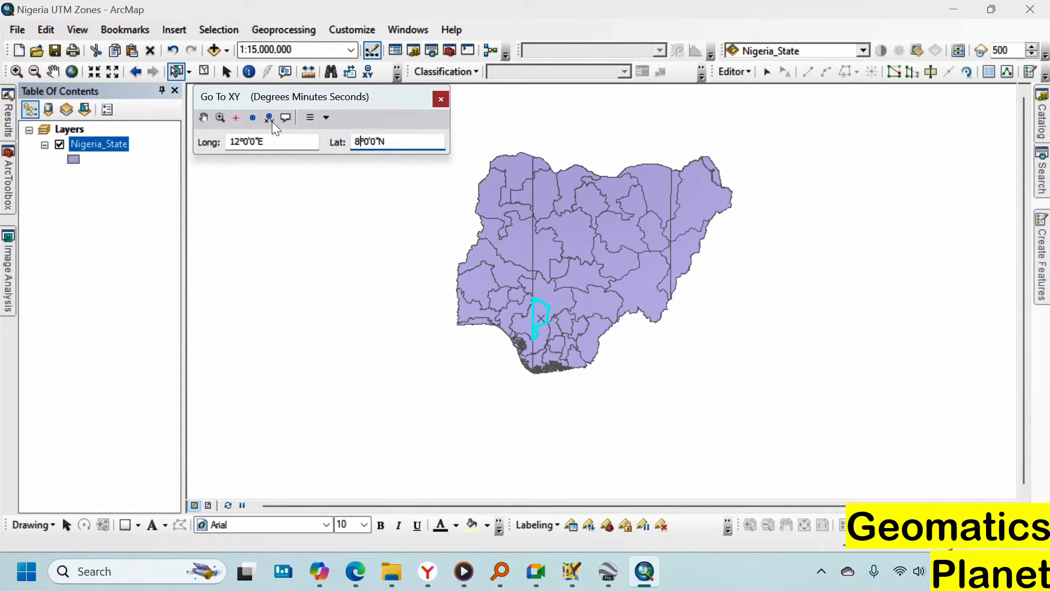
{"action": "left_click", "coordinate": [242, 119]}
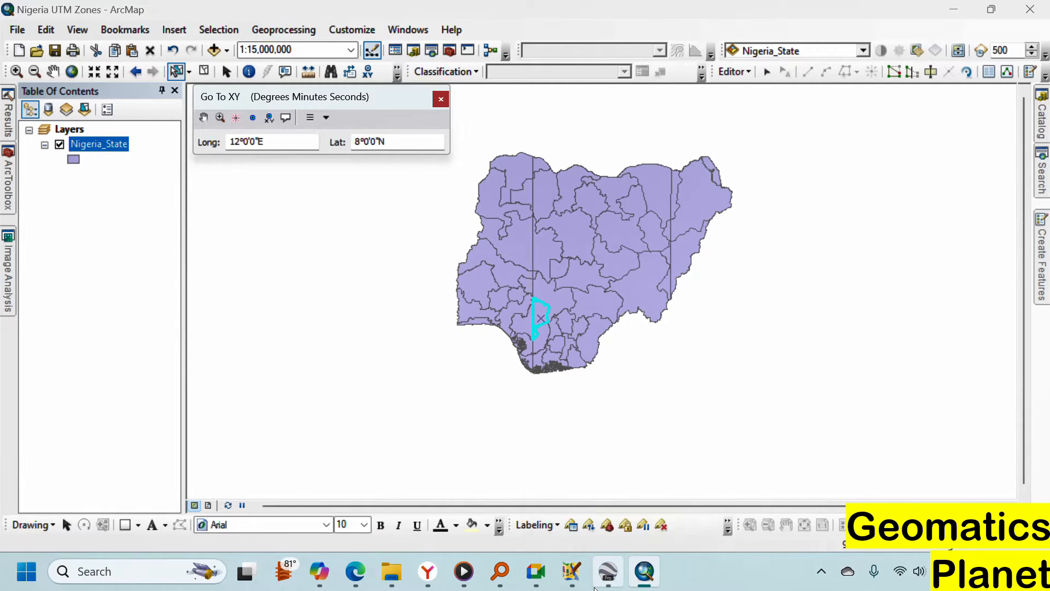
Switch to Jamboard, add a new blank frame, and draw a large circle for the globe on it
{"action": "mouse_move", "coordinate": [605, 587]}
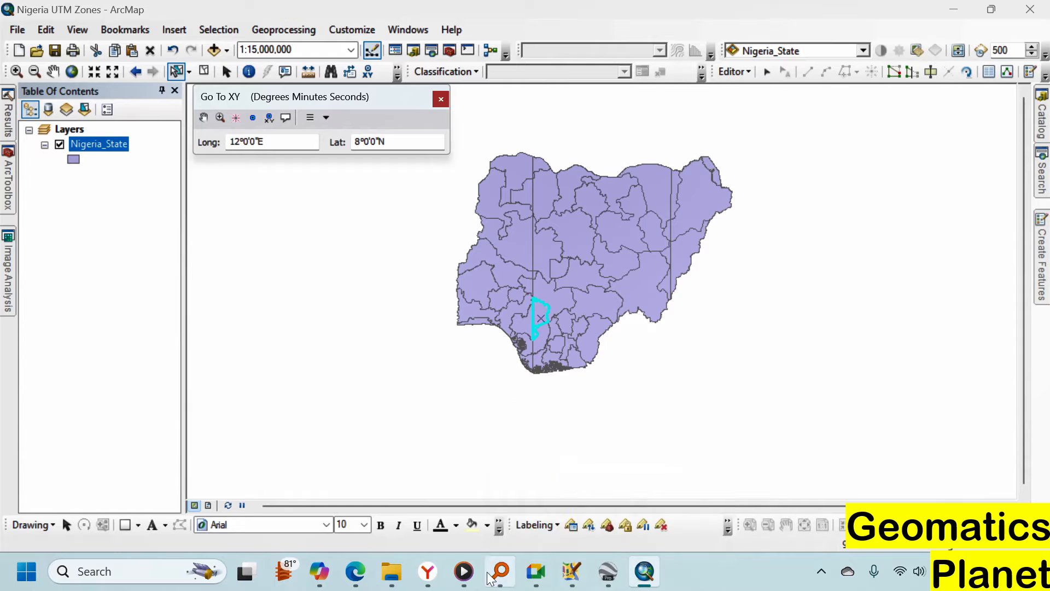
{"action": "mouse_move", "coordinate": [428, 571]}
{"action": "left_click", "coordinate": [399, 481]}
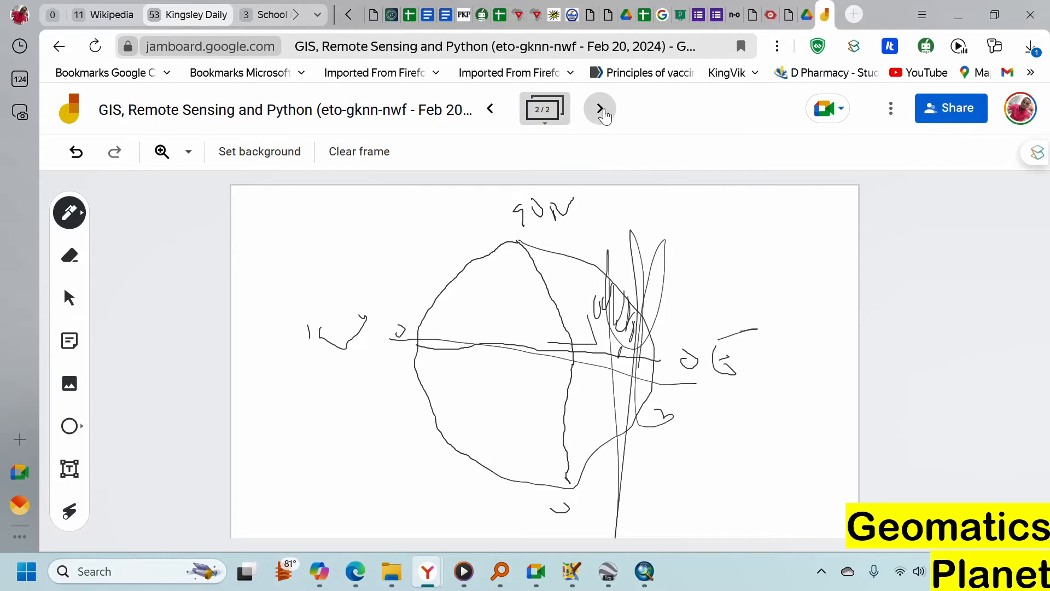
{"action": "left_click", "coordinate": [599, 109]}
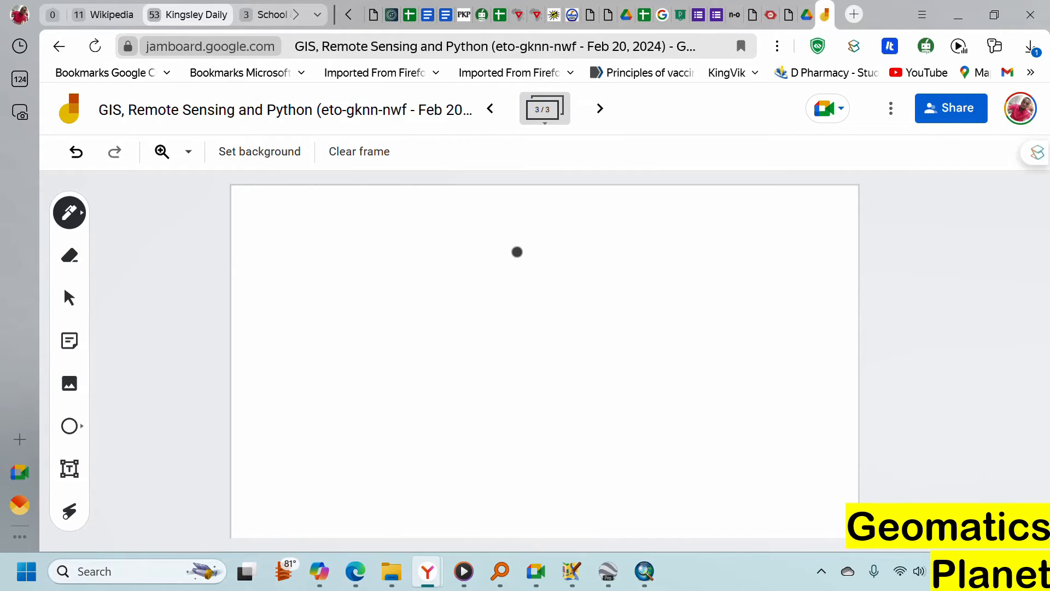
{"action": "mouse_move", "coordinate": [516, 236]}
{"action": "left_mouse_down"}
{"action": "mouse_move", "coordinate": [533, 235]}
{"action": "mouse_move", "coordinate": [443, 347]}
{"action": "mouse_move", "coordinate": [494, 485]}
{"action": "mouse_move", "coordinate": [727, 396]}
{"action": "mouse_move", "coordinate": [596, 209]}
{"action": "left_mouse_up"}
{"action": "mouse_move", "coordinate": [523, 206]}
{"action": "left_mouse_down"}
{"action": "mouse_move", "coordinate": [518, 251]}
{"action": "mouse_move", "coordinate": [495, 253]}
{"action": "left_mouse_up"}
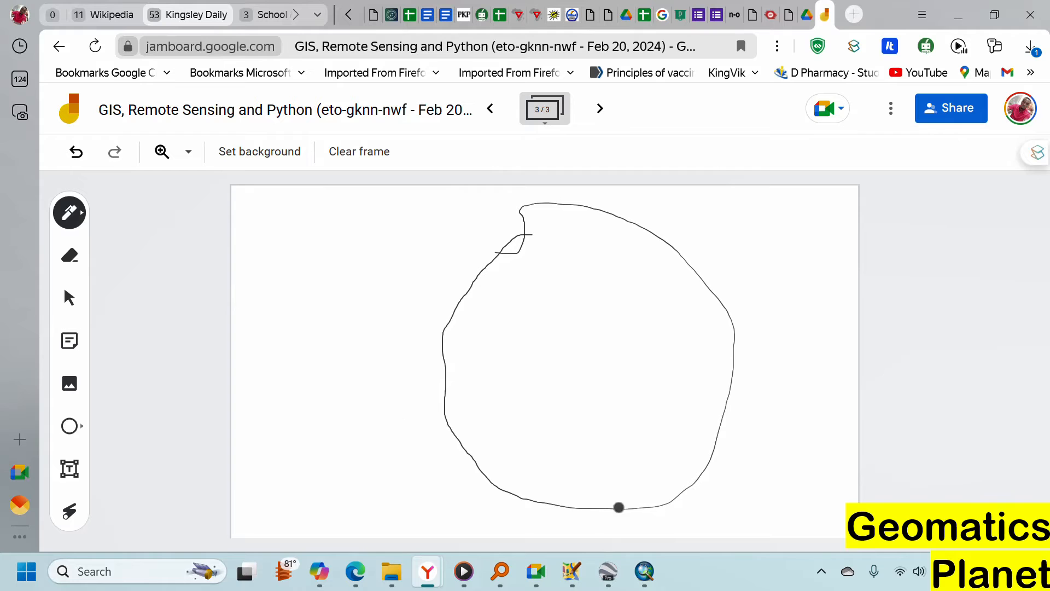
Switch to ArcMap, set the Go To XY longitude to 6°0'0"E, and flash that location several times
{"action": "left_click", "coordinate": [644, 571]}
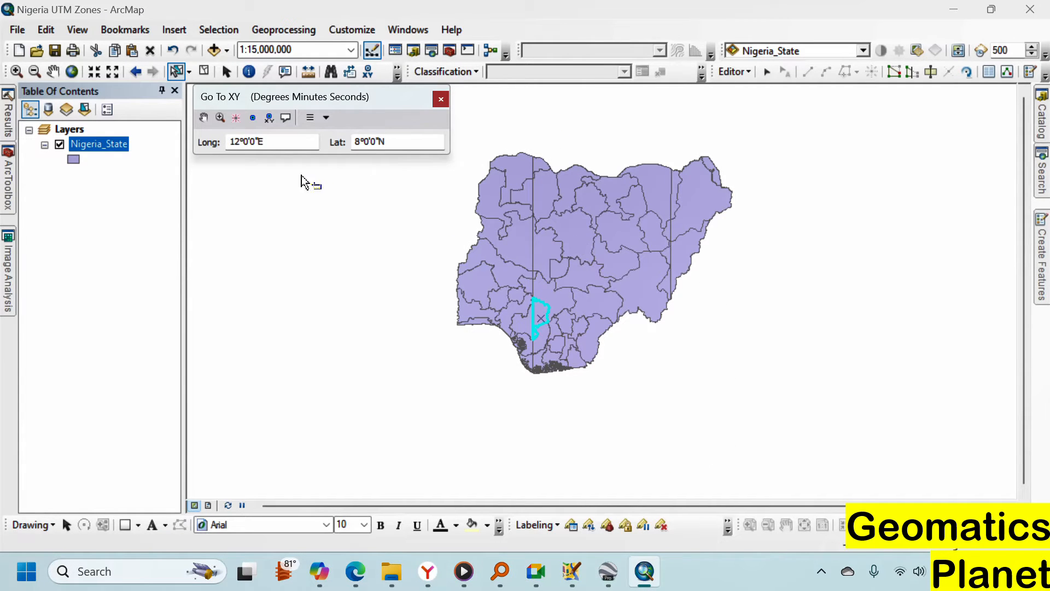
{"action": "left_click", "coordinate": [237, 144]}
{"action": "type", "text": "6"}
{"action": "left_click", "coordinate": [237, 116]}
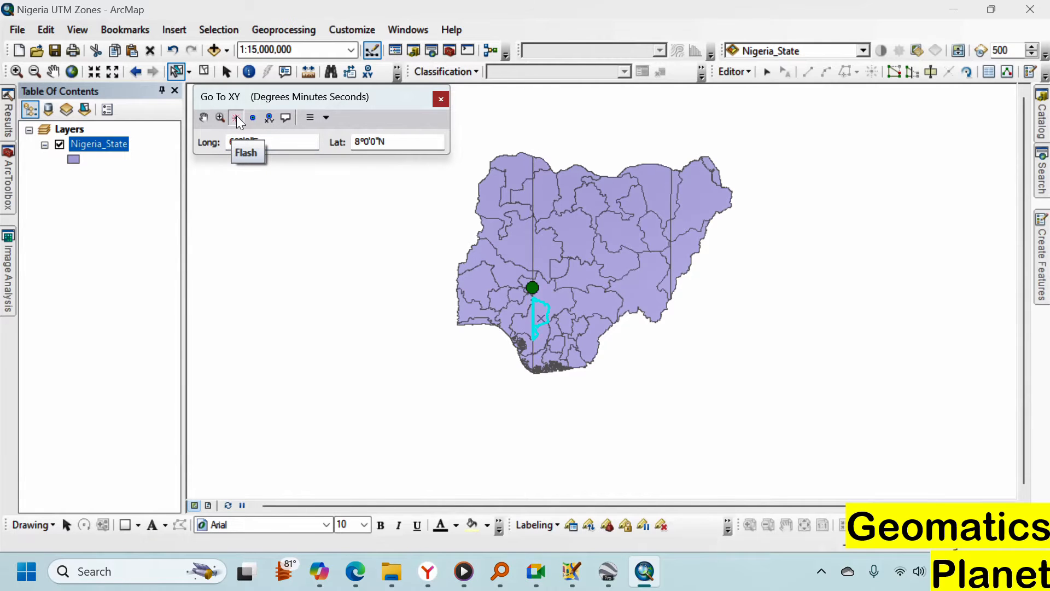
{"action": "left_click", "coordinate": [236, 116]}
{"action": "left_click", "coordinate": [237, 115]}
{"action": "left_click", "coordinate": [236, 115]}
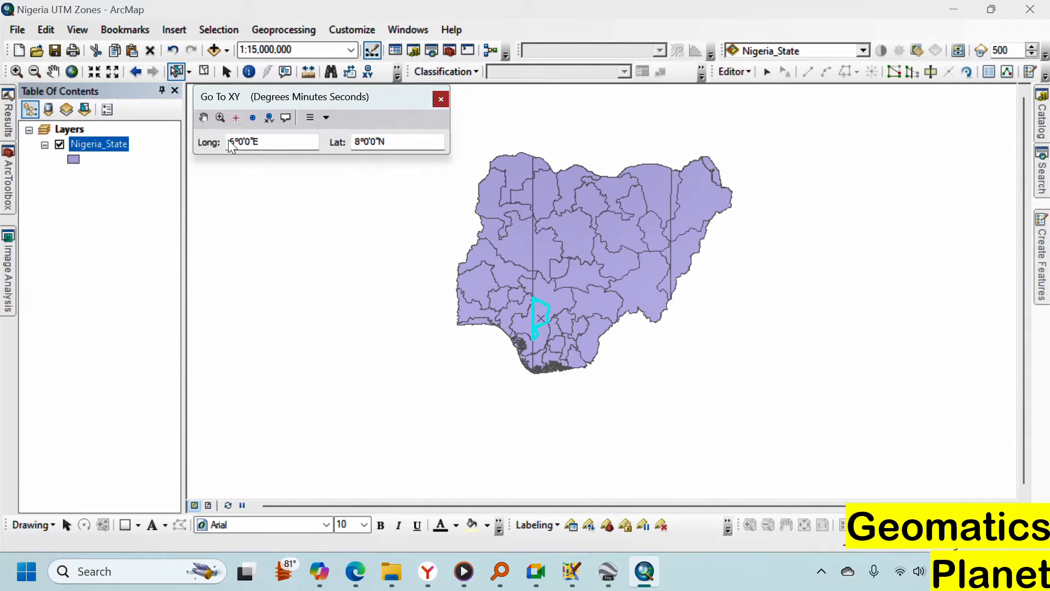
Set the Go To XY longitude to 12°0'0"E and flash the location on the Nigeria map
{"action": "left_click", "coordinate": [234, 141]}
{"action": "type", "text": "12"}
{"action": "left_click", "coordinate": [236, 117]}
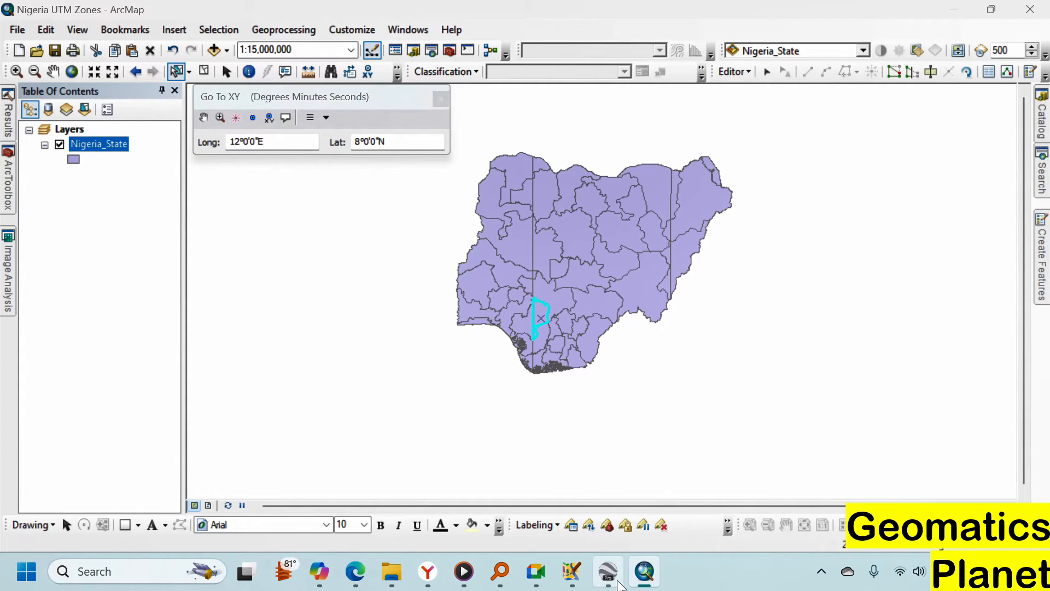
Switch to Google Earth Pro and follow the UTM zone grid westward from Africa to zone 1 in the Pacific
{"action": "left_click", "coordinate": [623, 566]}
{"action": "scroll", "coordinate": [602, 368], "scroll_direction": "down", "scroll_amount": 6}
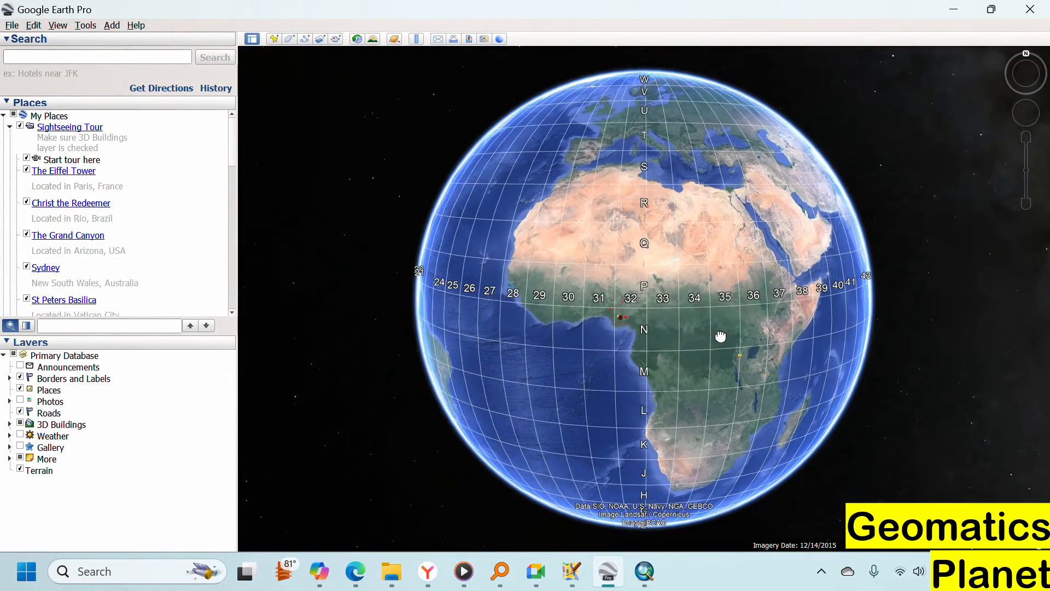
{"action": "left_click_drag", "start_coordinate": [720, 337], "coordinate": [745, 338]}
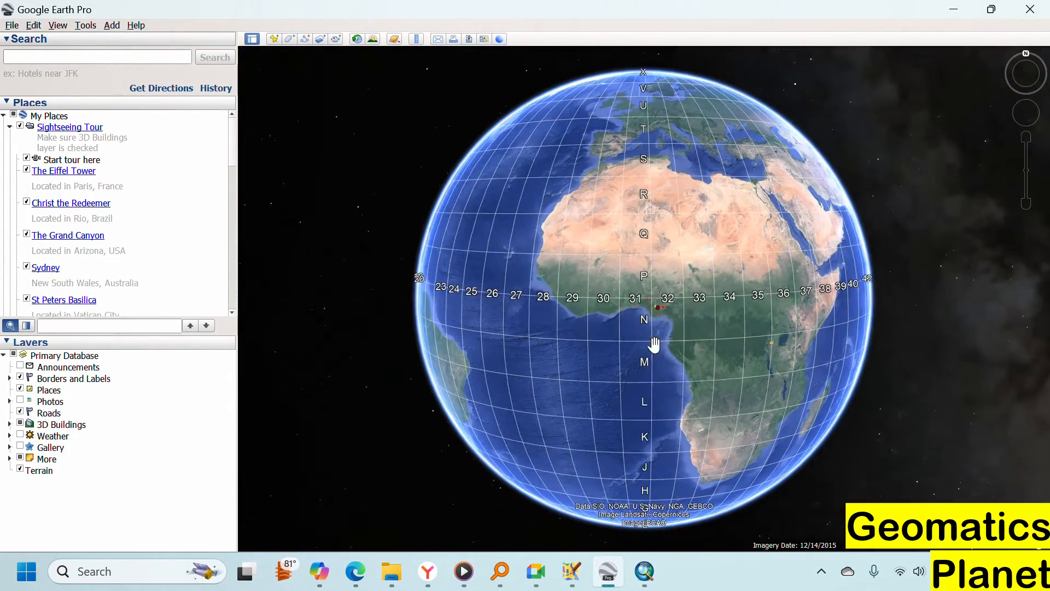
{"action": "left_click_drag", "start_coordinate": [626, 335], "coordinate": [724, 330]}
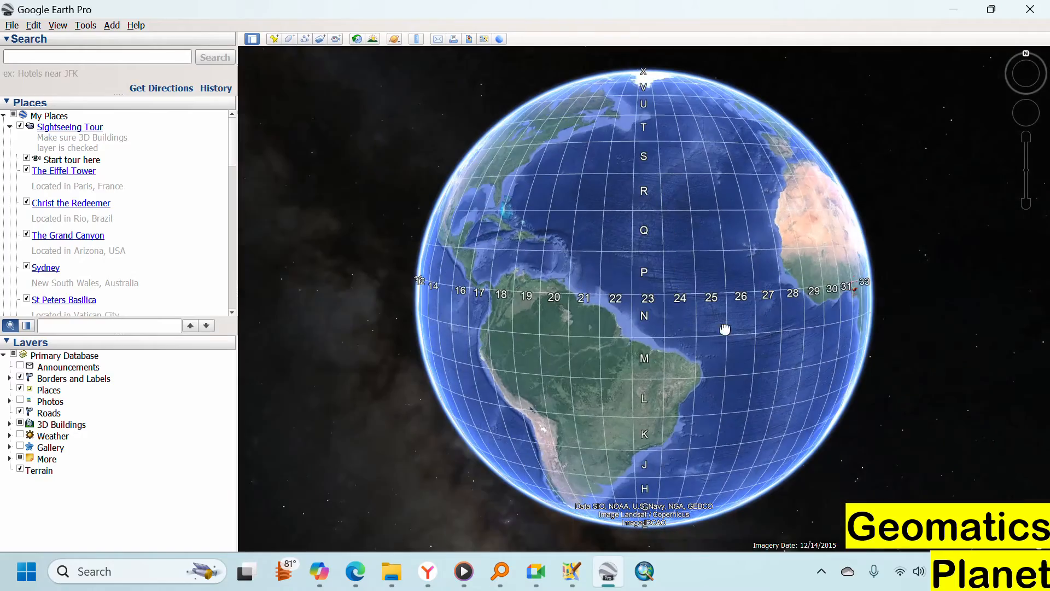
{"action": "left_click_drag", "start_coordinate": [593, 338], "coordinate": [776, 344]}
{"action": "left_click_drag", "start_coordinate": [596, 344], "coordinate": [762, 349]}
{"action": "scroll", "coordinate": [684, 301], "scroll_direction": "up", "scroll_amount": 5}
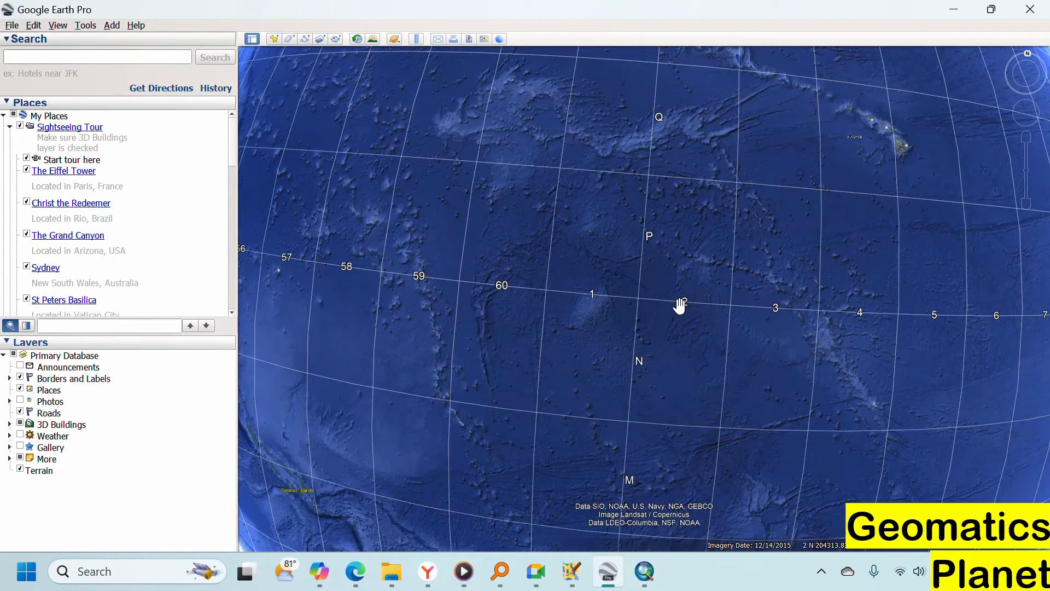
Trace the numbered UTM zones eastward from zone 1 to Nigeria and examine which zones cover the country
{"action": "left_click_drag", "start_coordinate": [799, 333], "coordinate": [570, 340]}
{"action": "left_click_drag", "start_coordinate": [745, 326], "coordinate": [590, 366]}
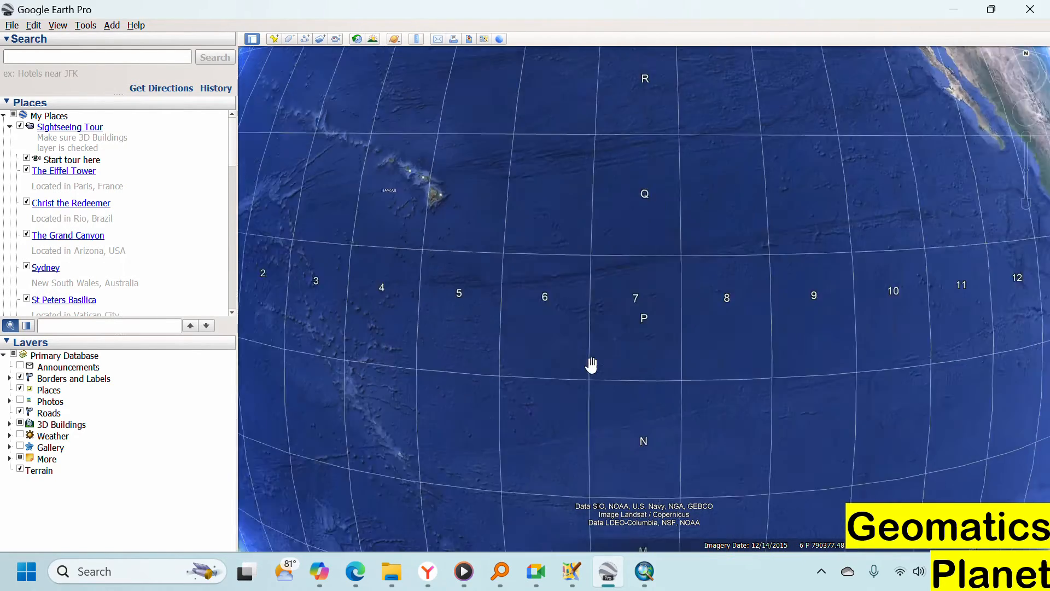
{"action": "left_click_drag", "start_coordinate": [793, 335], "coordinate": [526, 310]}
{"action": "left_click_drag", "start_coordinate": [725, 366], "coordinate": [492, 362]}
{"action": "left_click_drag", "start_coordinate": [702, 333], "coordinate": [498, 410]}
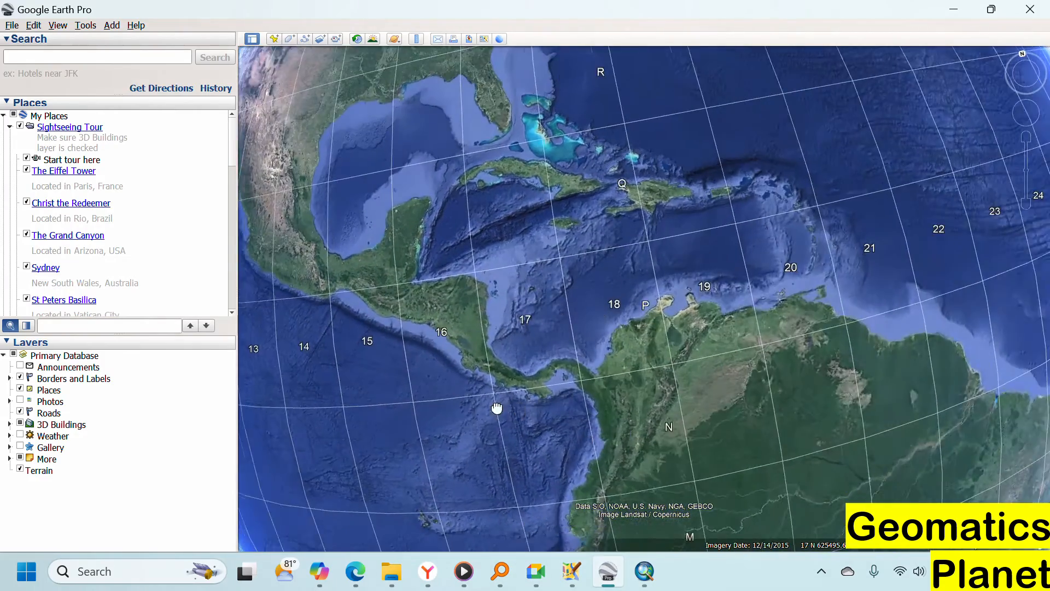
{"action": "left_click_drag", "start_coordinate": [781, 328], "coordinate": [495, 354]}
{"action": "left_click_drag", "start_coordinate": [739, 312], "coordinate": [534, 352]}
{"action": "scroll", "coordinate": [816, 265], "scroll_direction": "up", "scroll_amount": 3}
{"action": "left_click_drag", "start_coordinate": [860, 285], "coordinate": [559, 376]}
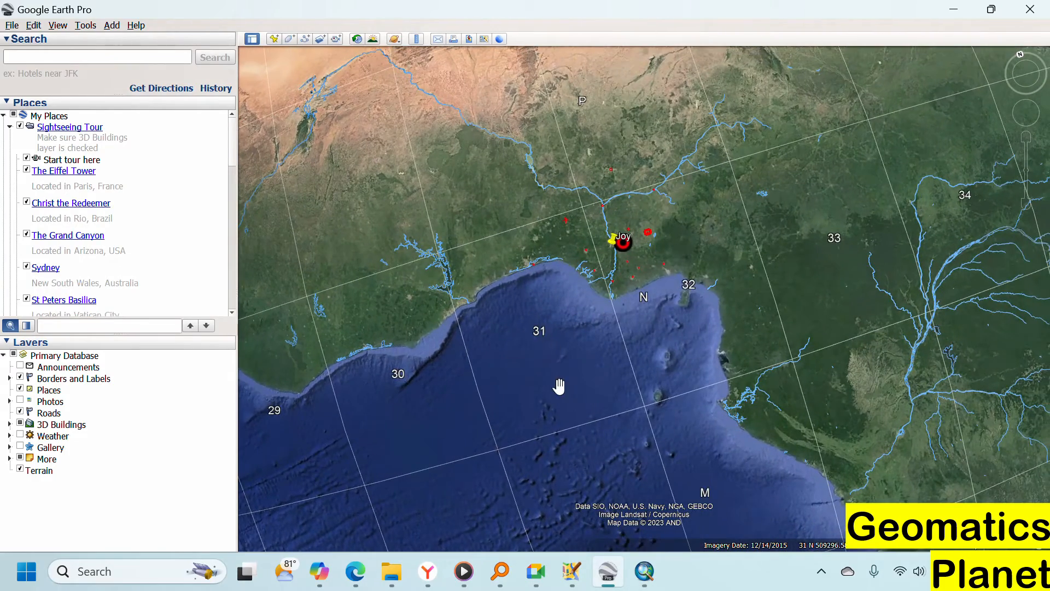
{"action": "left_click_drag", "start_coordinate": [806, 235], "coordinate": [830, 317]}
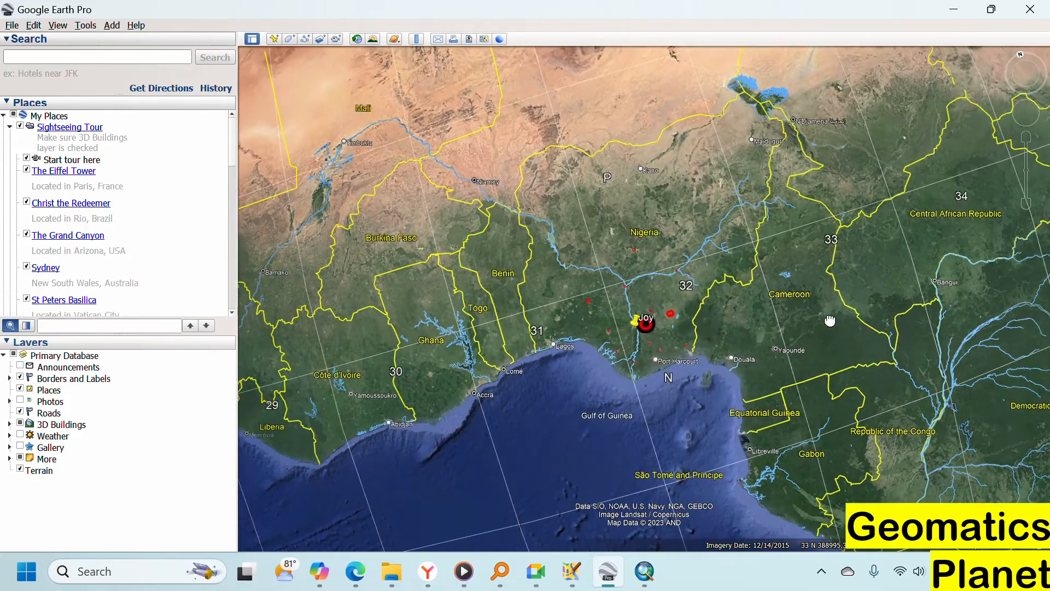
{"action": "key", "text": "n"}
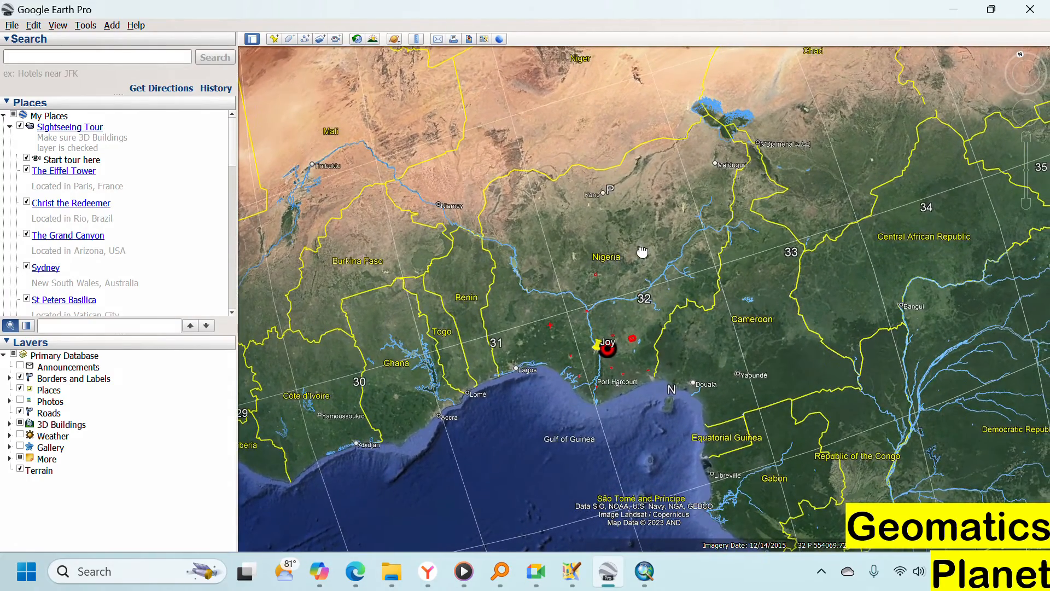
Examine how the numbered UTM zones fall across West Africa, Nigeria and Cameroon on the Google Earth grid
{"action": "scroll", "coordinate": [676, 350], "scroll_direction": "up", "scroll_amount": 2}
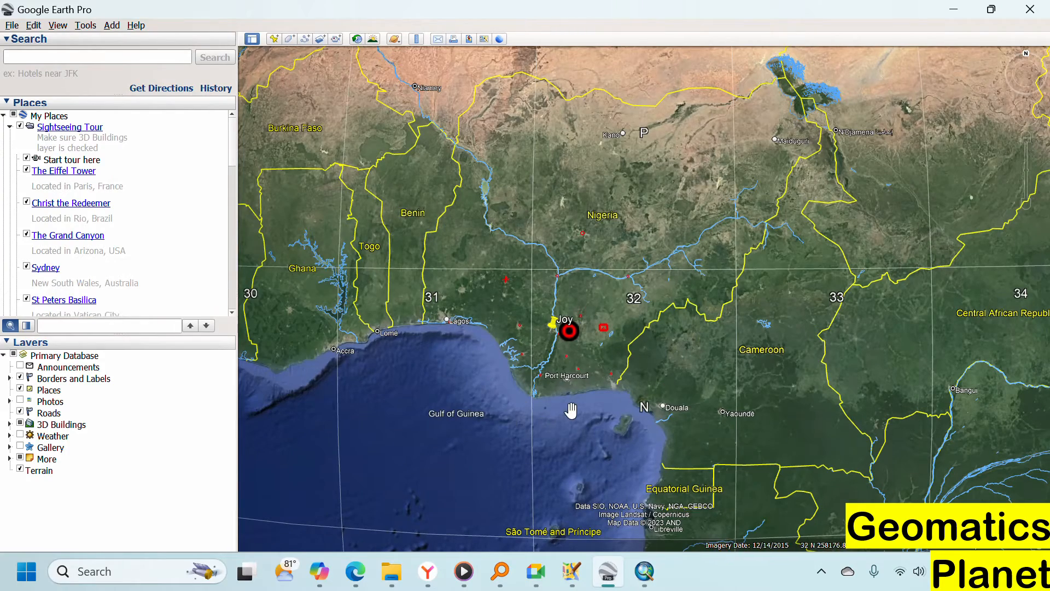
{"action": "scroll", "coordinate": [567, 415], "scroll_direction": "down", "scroll_amount": 5}
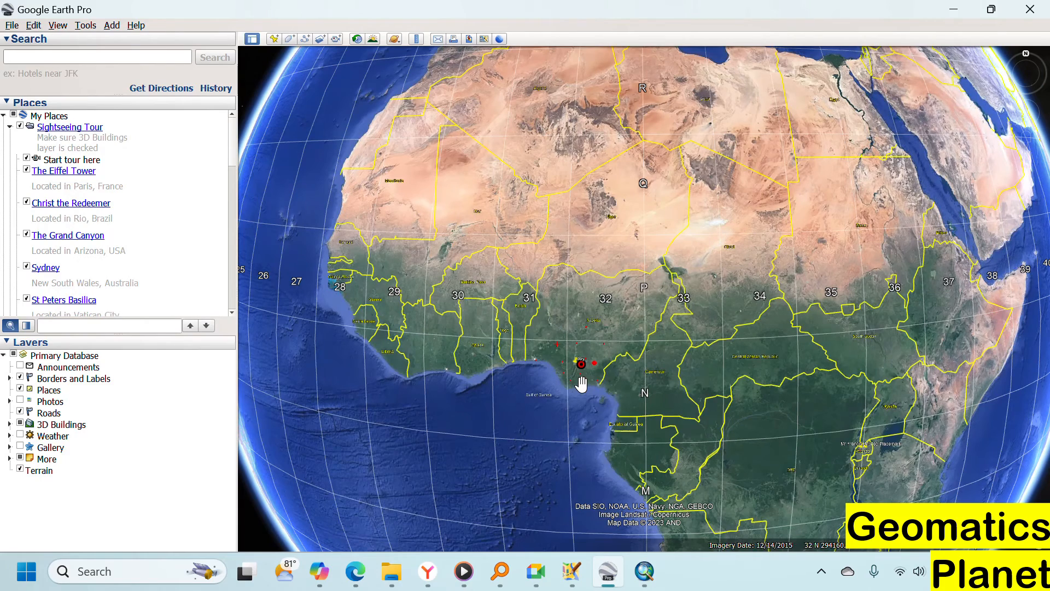
{"action": "scroll", "coordinate": [581, 384], "scroll_direction": "up", "scroll_amount": 5}
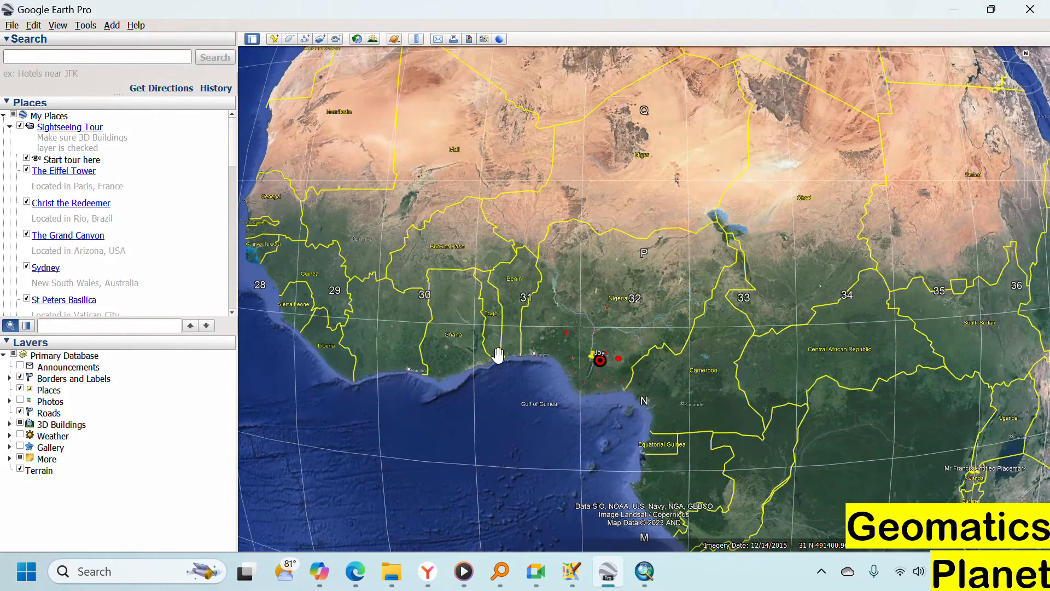
{"action": "left_click_drag", "start_coordinate": [502, 362], "coordinate": [431, 340]}
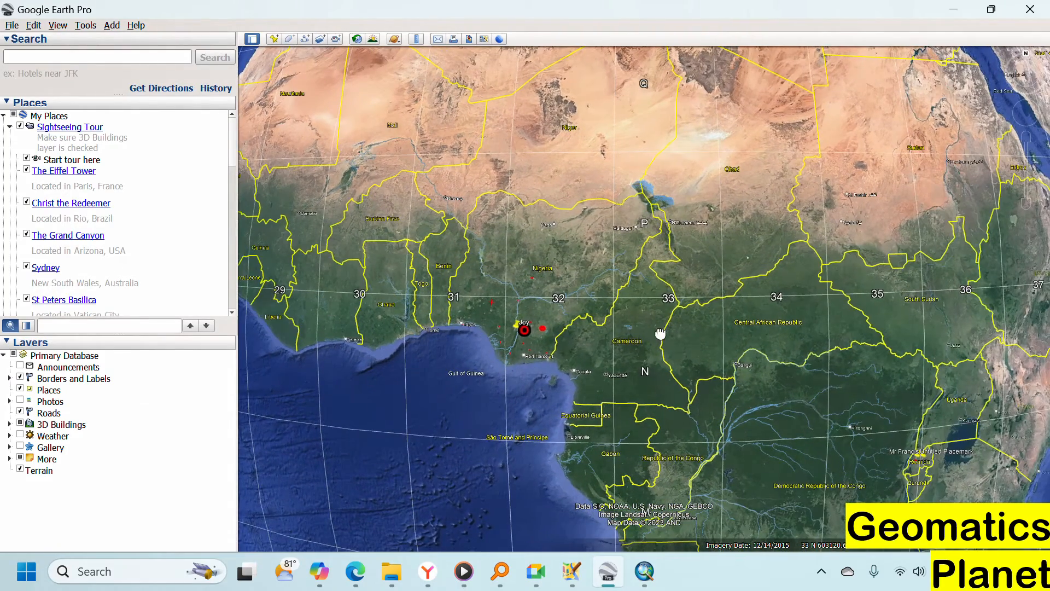
{"action": "left_click_drag", "start_coordinate": [661, 333], "coordinate": [614, 311]}
{"action": "scroll", "coordinate": [517, 402], "scroll_direction": "up", "scroll_amount": 3}
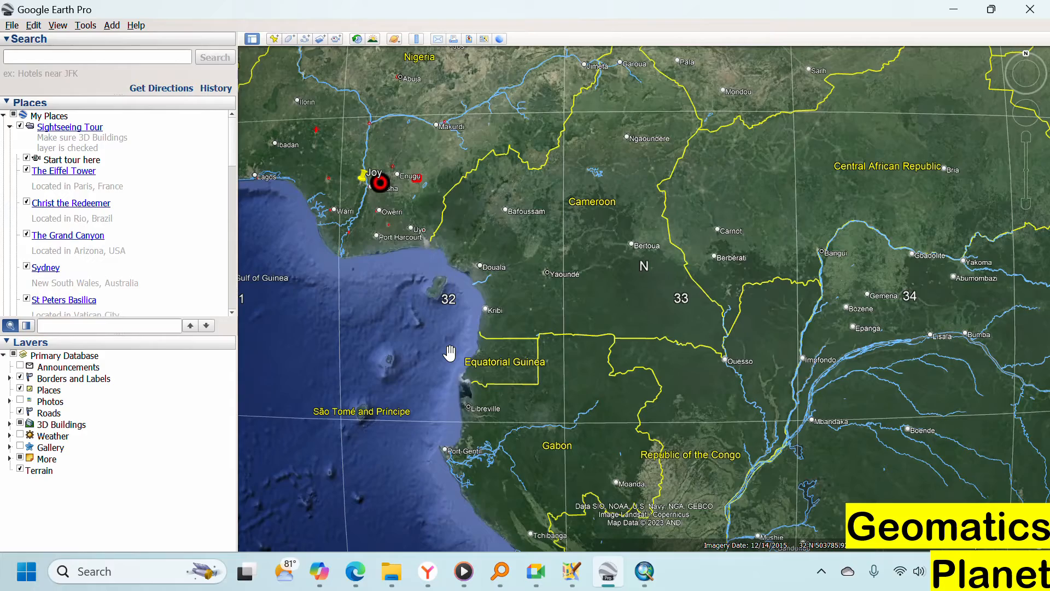
{"action": "left_click_drag", "start_coordinate": [437, 280], "coordinate": [528, 346]}
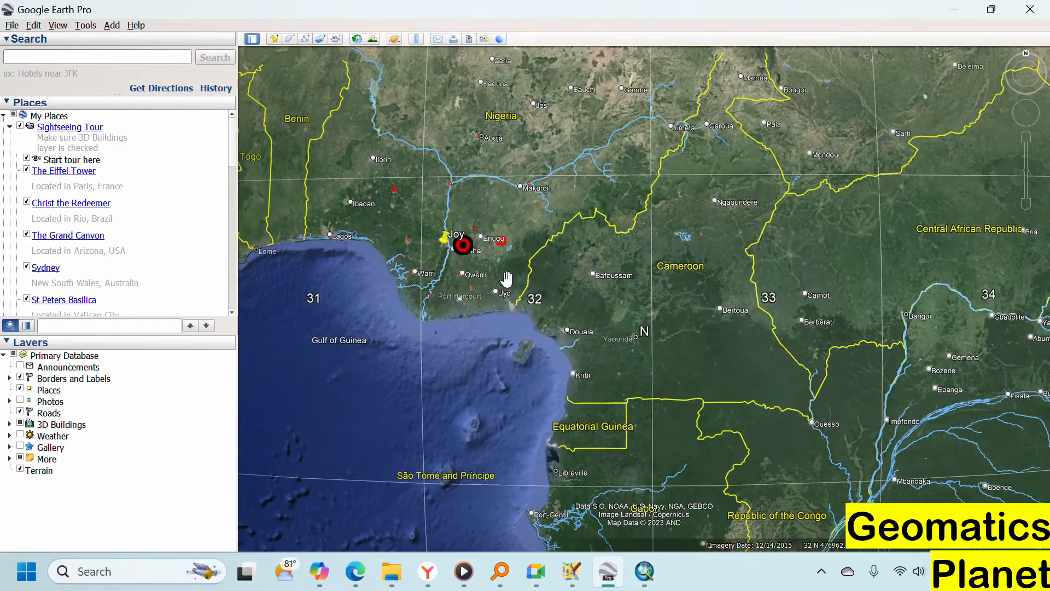
{"action": "left_click_drag", "start_coordinate": [506, 240], "coordinate": [544, 339]}
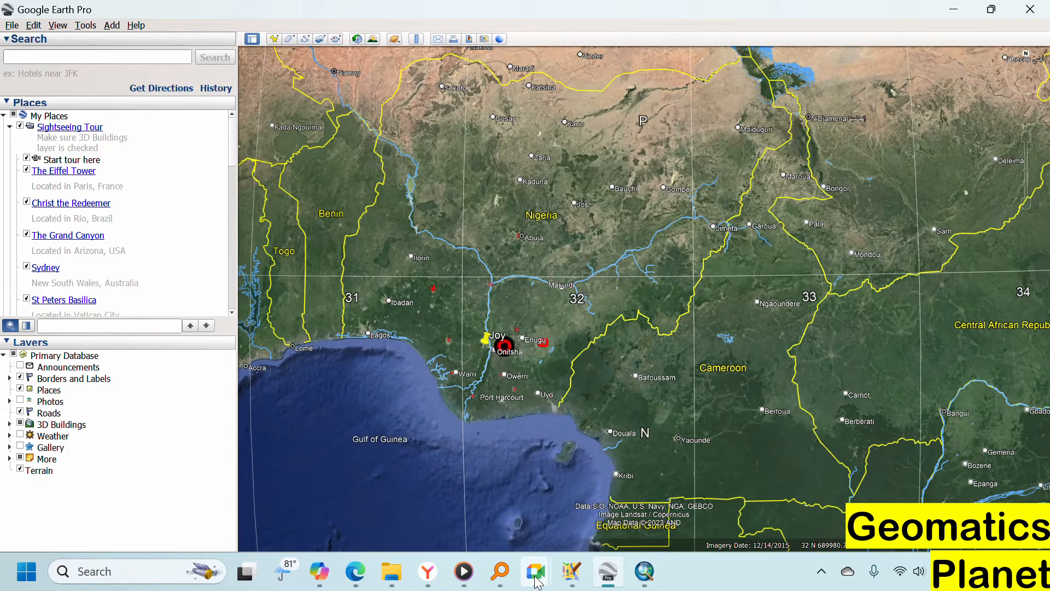
Inspect the boundary between zones 32 and 33 along eastern Nigeria, and return to the view of the whole country
{"action": "left_click_drag", "start_coordinate": [727, 253], "coordinate": [654, 247]}
{"action": "scroll", "coordinate": [657, 252], "scroll_direction": "up", "scroll_amount": 2}
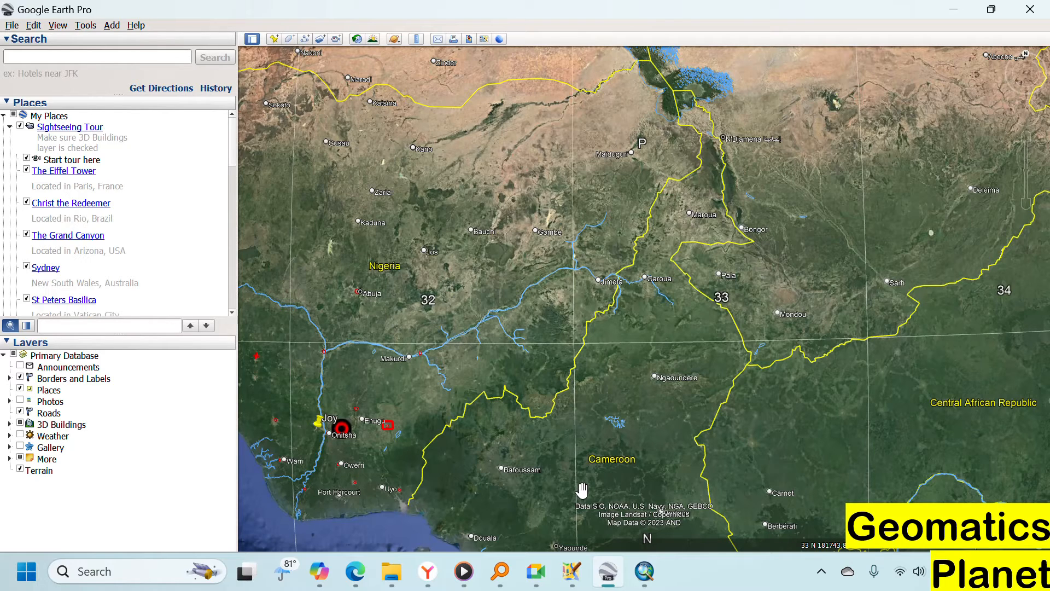
{"action": "scroll", "coordinate": [566, 357], "scroll_direction": "up", "scroll_amount": 3}
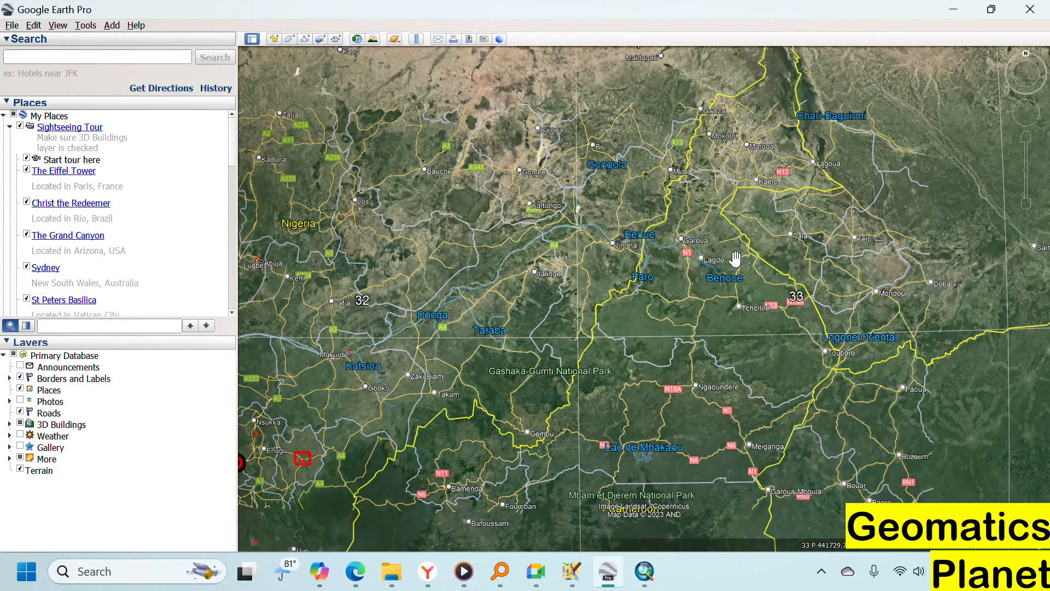
{"action": "scroll", "coordinate": [758, 230], "scroll_direction": "down", "scroll_amount": 3}
{"action": "left_click_drag", "start_coordinate": [631, 277], "coordinate": [686, 289]}
{"action": "left_click_drag", "start_coordinate": [643, 340], "coordinate": [808, 345]}
{"action": "left_click_drag", "start_coordinate": [582, 362], "coordinate": [478, 344]}
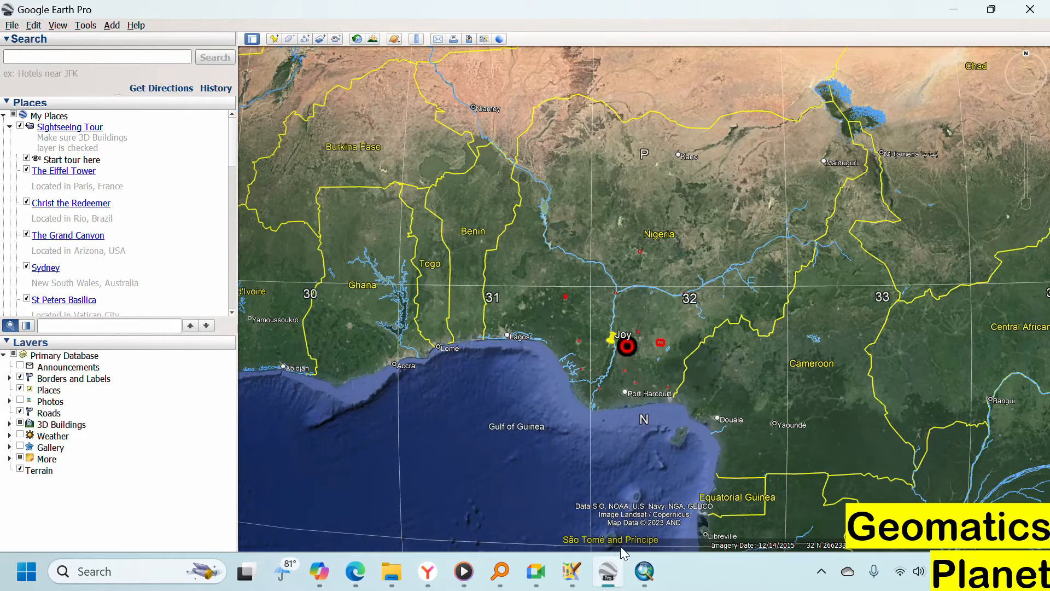
Switch to ArcMap, set the Go To XY longitude to 6°0'0"E, and reopen the Go To XY tool
{"action": "left_click", "coordinate": [646, 567]}
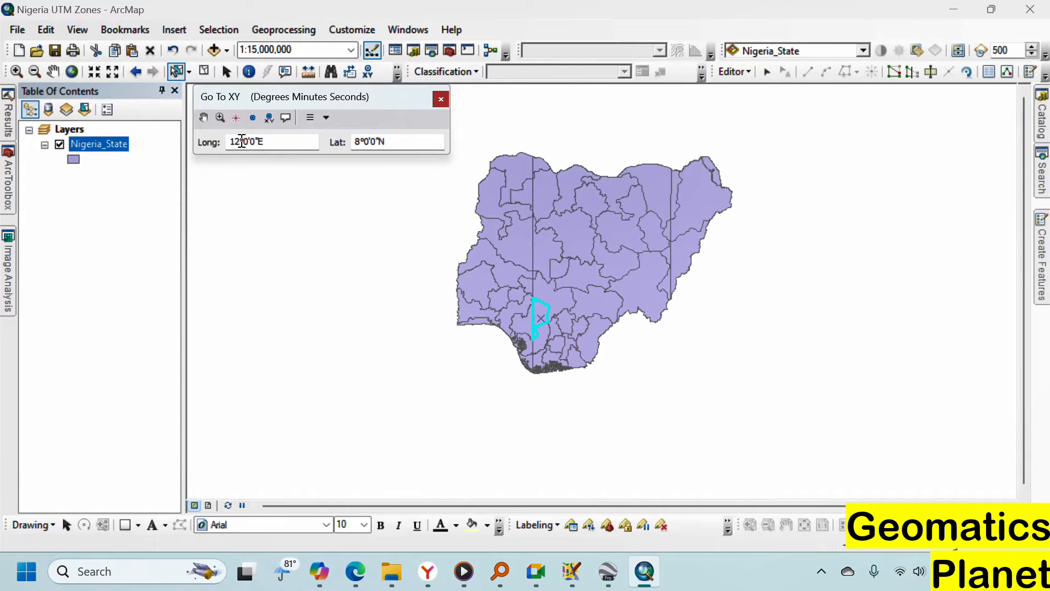
{"action": "left_click_drag", "start_coordinate": [239, 142], "coordinate": [226, 137]}
{"action": "type", "text": "6"}
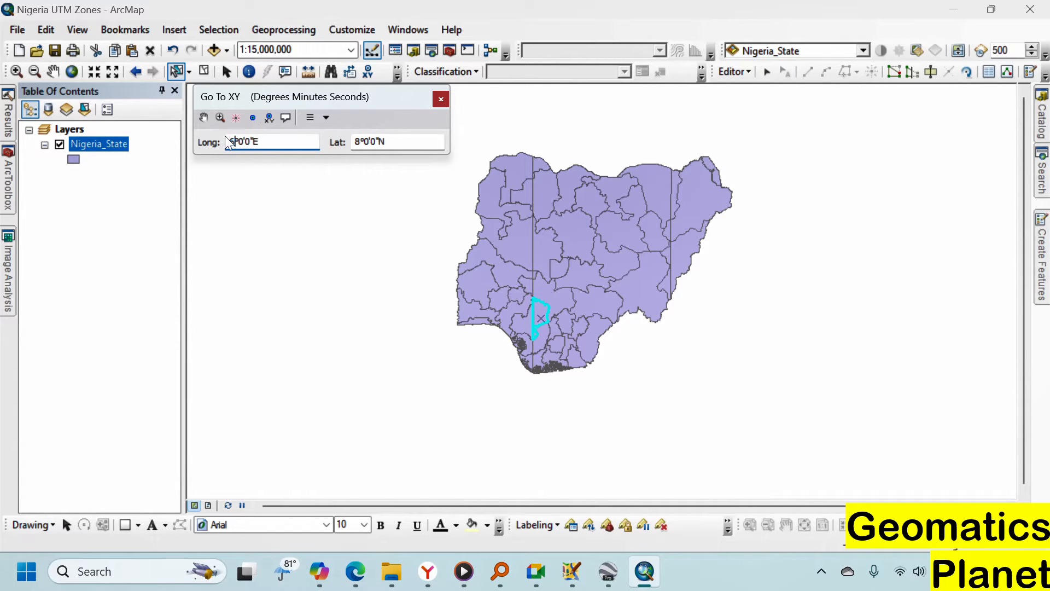
{"action": "left_click", "coordinate": [440, 99]}
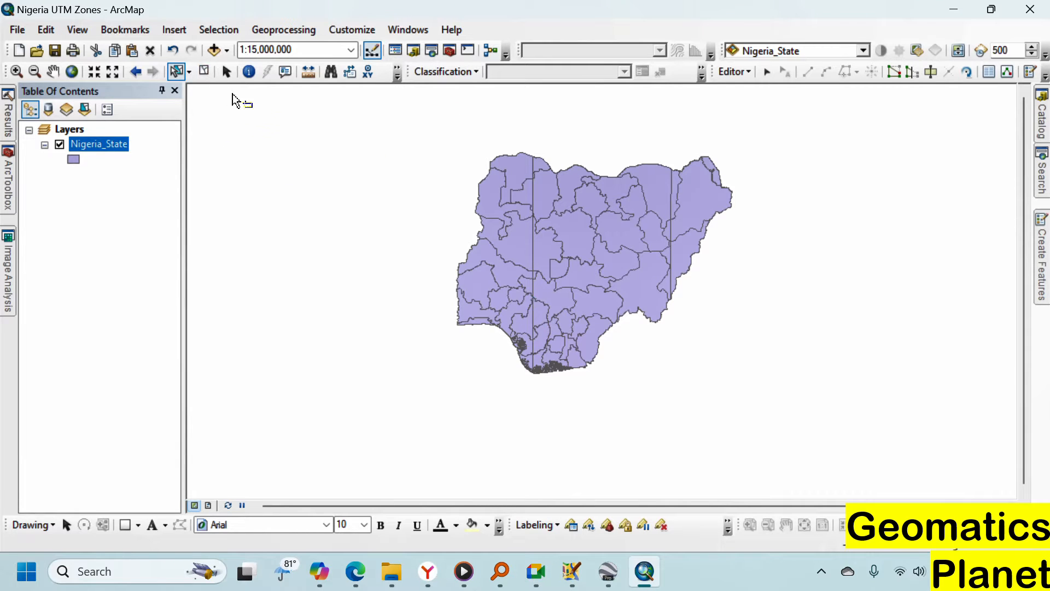
{"action": "left_click", "coordinate": [364, 76]}
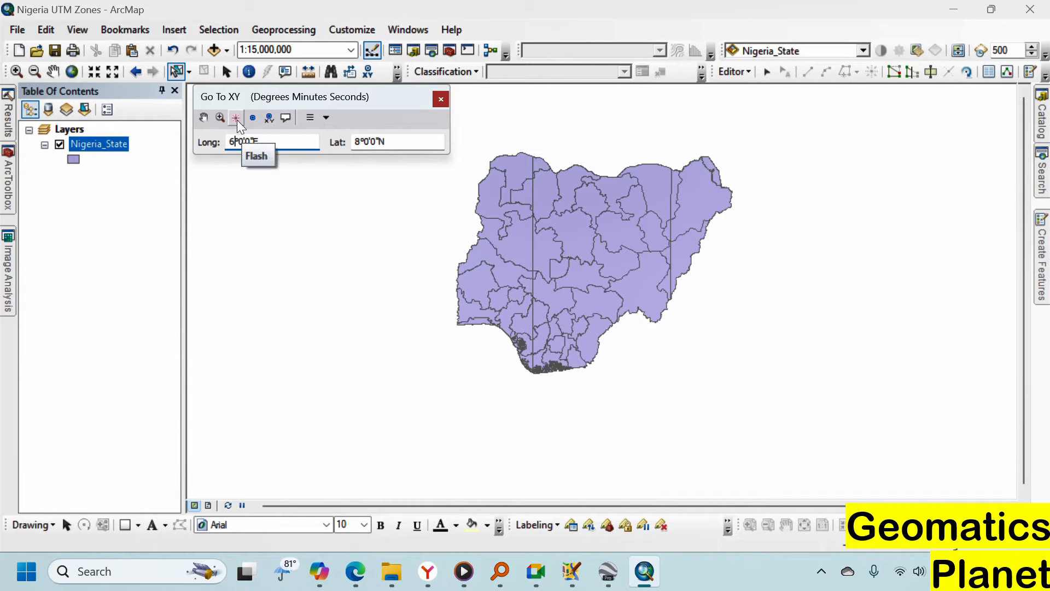
{"action": "left_click", "coordinate": [232, 142]}
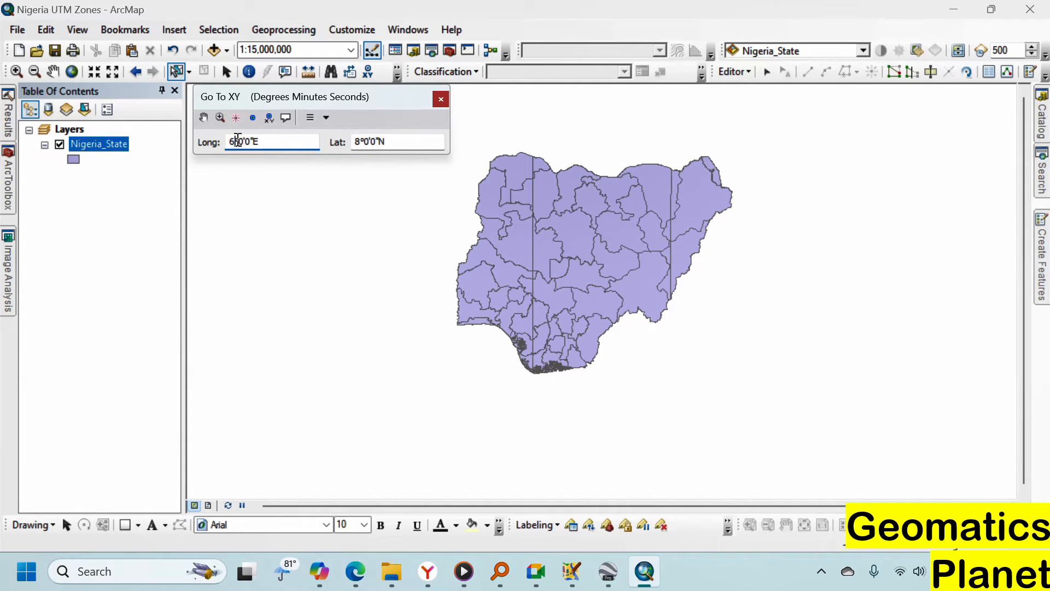
Set the Go To XY latitude to 0° and flash the location at longitude 6°0'0"E
{"action": "left_click", "coordinate": [353, 142]}
{"action": "key", "text": "Delete"}
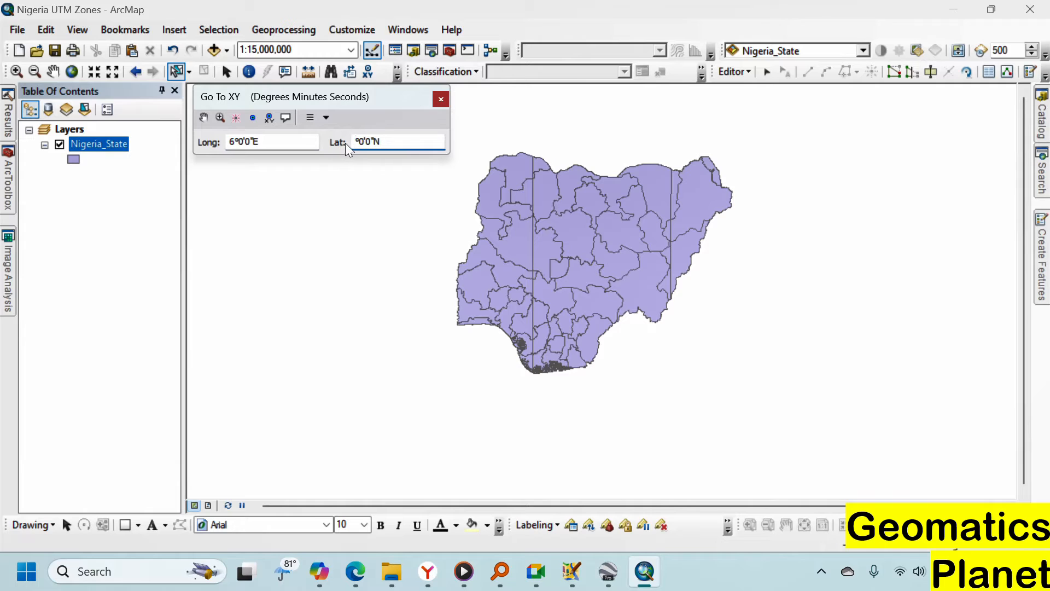
{"action": "type", "text": "0"}
{"action": "left_click", "coordinate": [237, 118]}
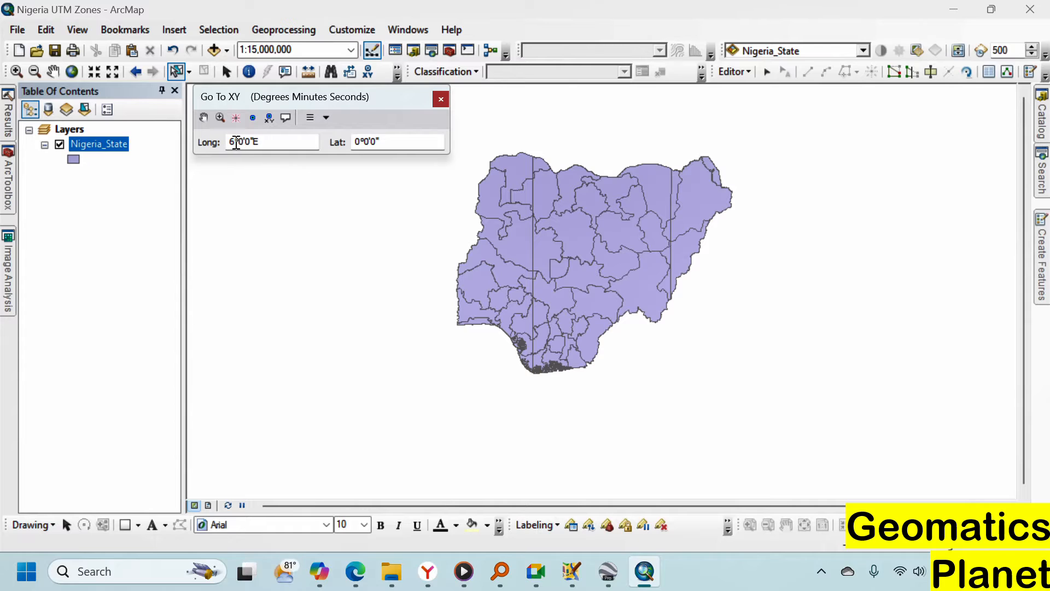
{"action": "left_click", "coordinate": [238, 142]}
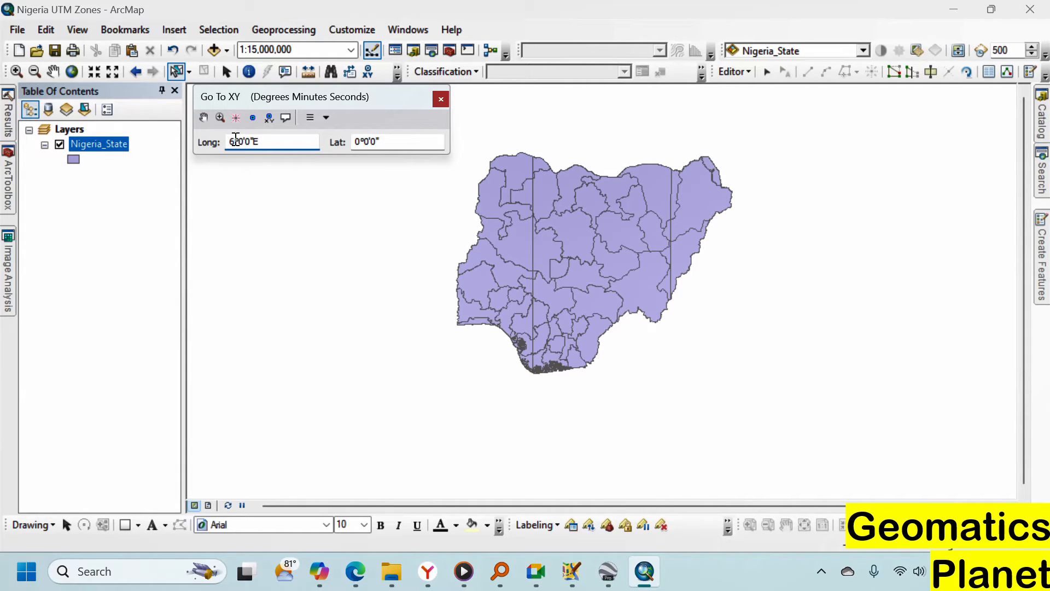
{"action": "left_click_drag", "start_coordinate": [235, 139], "coordinate": [232, 140]}
{"action": "left_click", "coordinate": [236, 117]}
Set the latitude to 4°0'0"N and flash the southern end of the 6°E meridian on the Nigeria map
{"action": "double_click", "coordinate": [359, 142]}
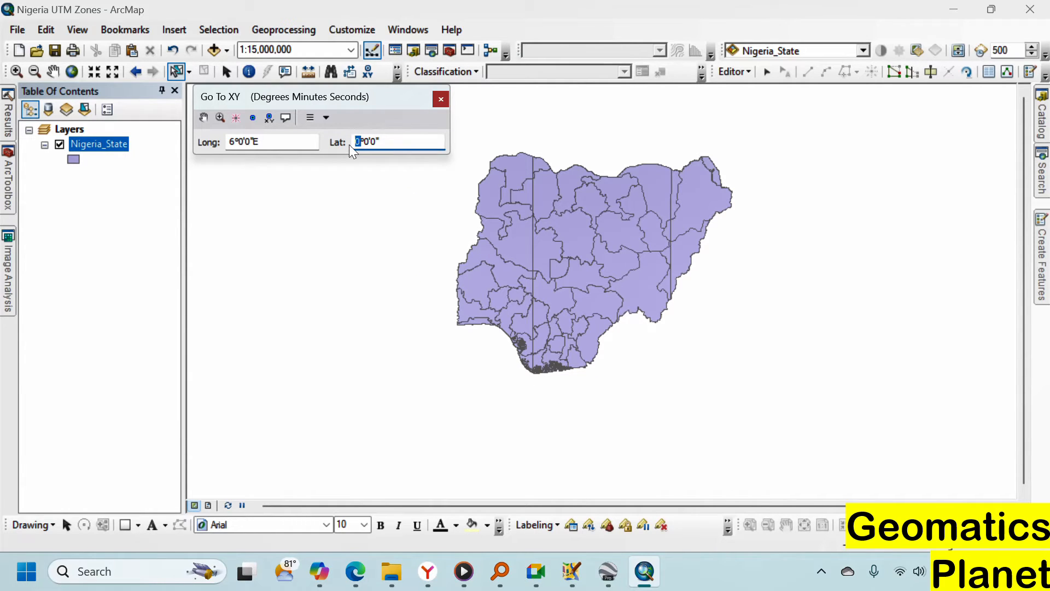
{"action": "type", "text": "4"}
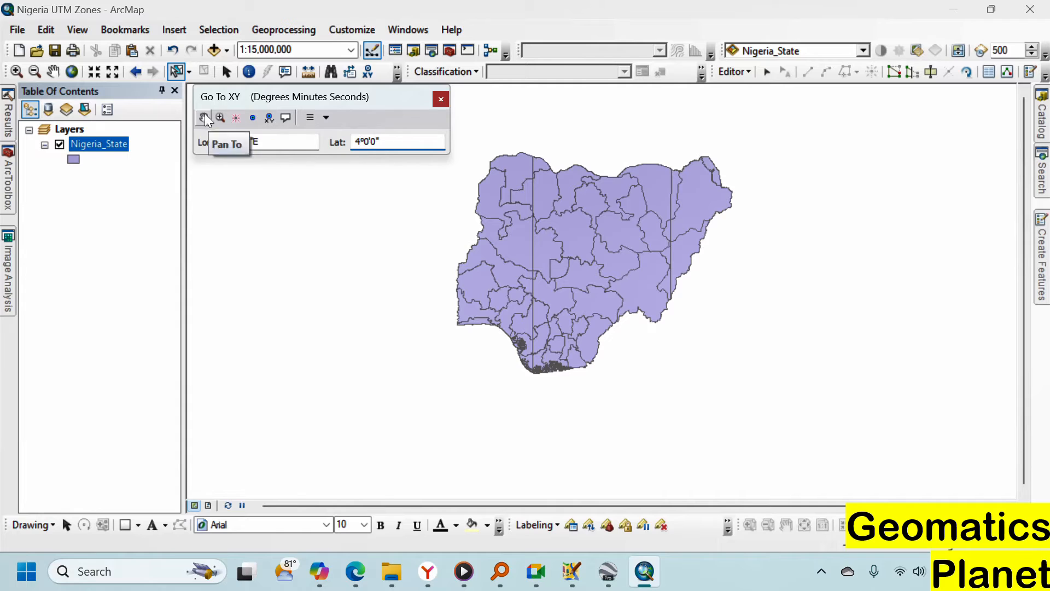
{"action": "left_click", "coordinate": [236, 118]}
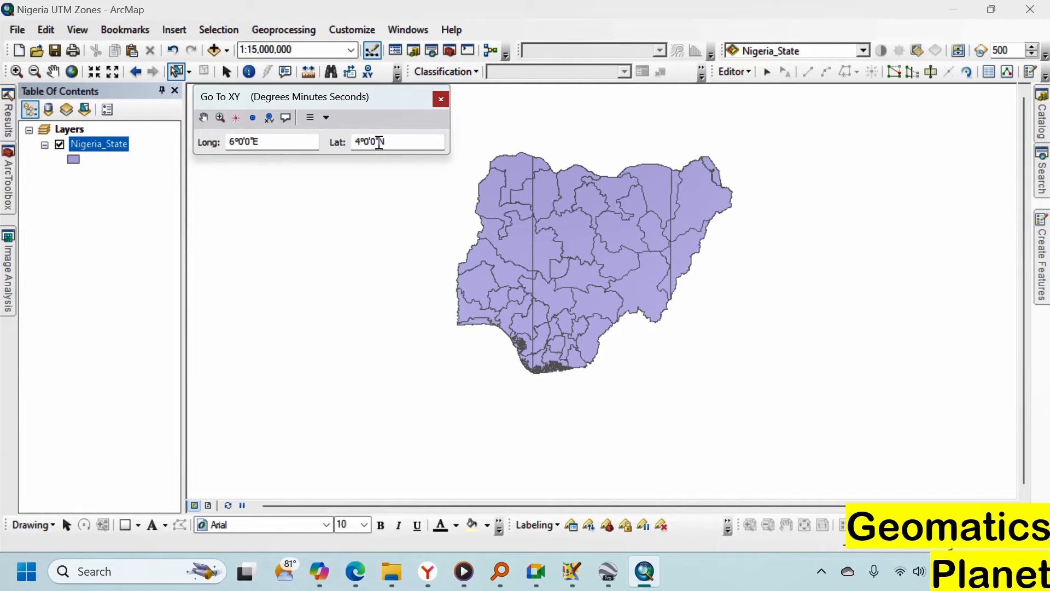
Set the latitude to 14°0'0"N and flash the northern end of the 6°E meridian
{"action": "left_click", "coordinate": [397, 141]}
{"action": "left_click", "coordinate": [358, 141]}
{"action": "type", "text": "1"}
{"action": "left_click", "coordinate": [236, 117]}
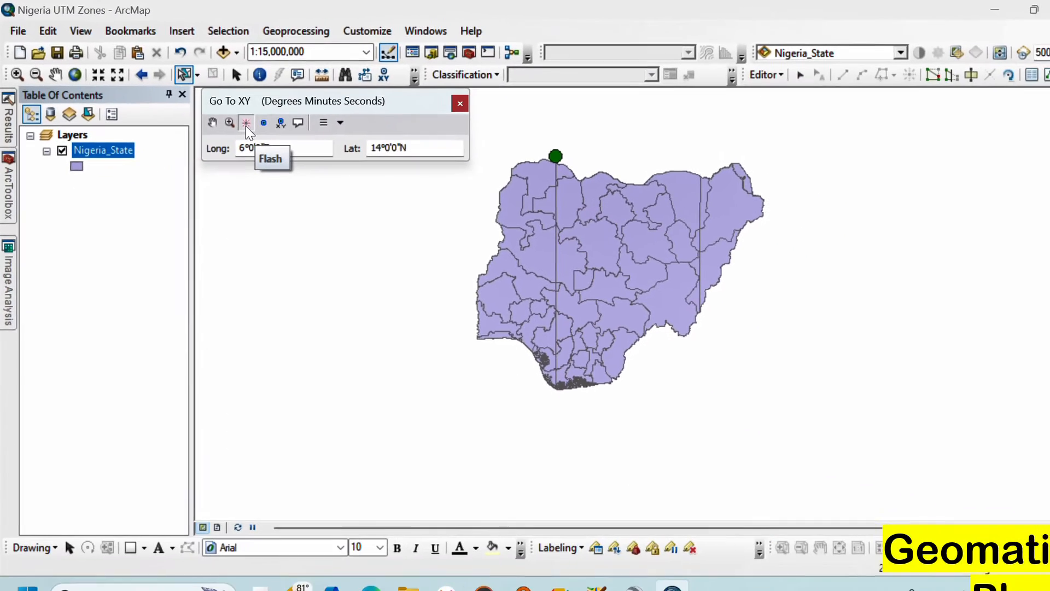
Repeat the flash on the 6°E meridian at latitude 14°0'0"N, and reset the latitude to 4°0'0"N to flash its southern end
{"action": "left_click", "coordinate": [367, 144]}
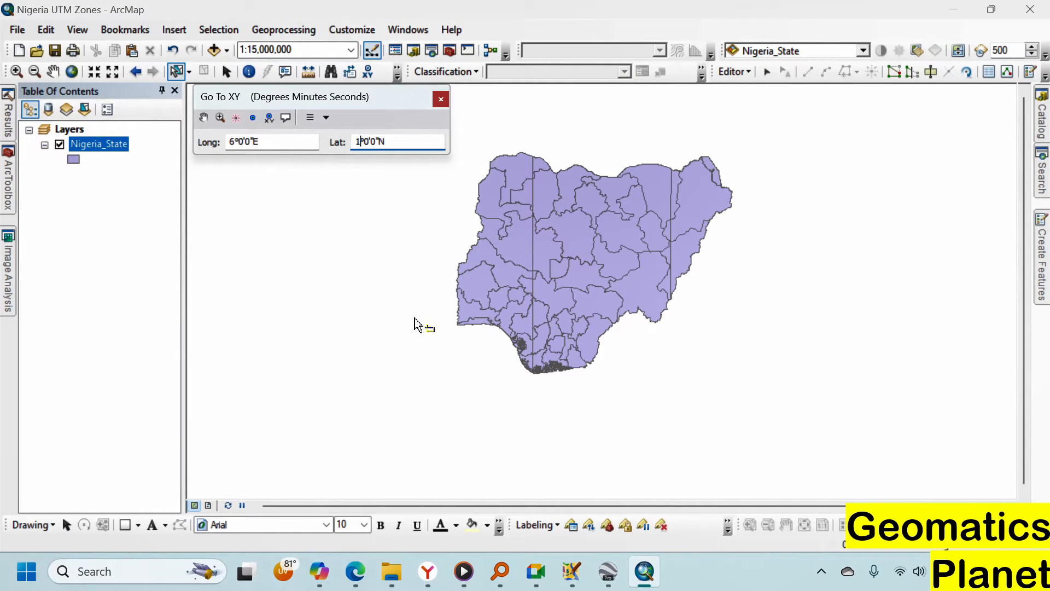
{"action": "left_click", "coordinate": [236, 118]}
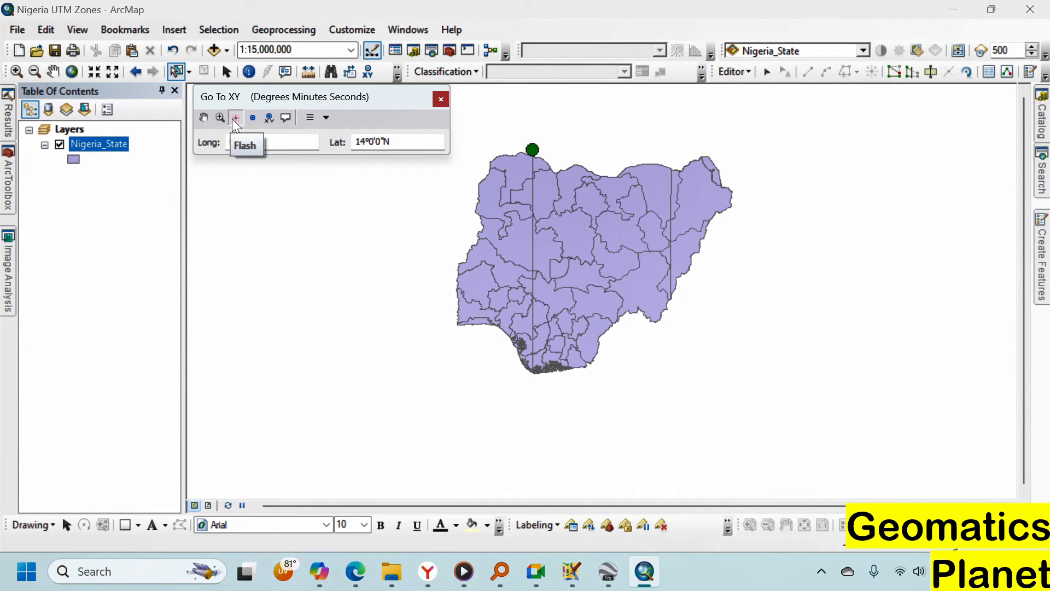
{"action": "left_click", "coordinate": [362, 145]}
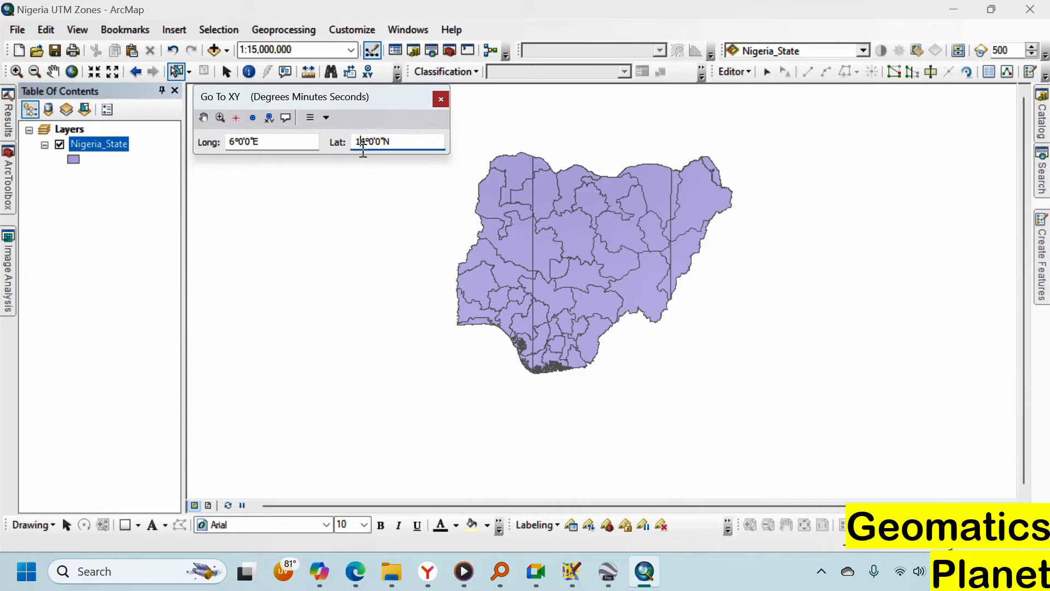
{"action": "left_click", "coordinate": [237, 119]}
Set the longitude to 12°0'0"E and flash that location at latitude 4°0'0"N
{"action": "left_click_drag", "start_coordinate": [236, 143], "coordinate": [229, 143]}
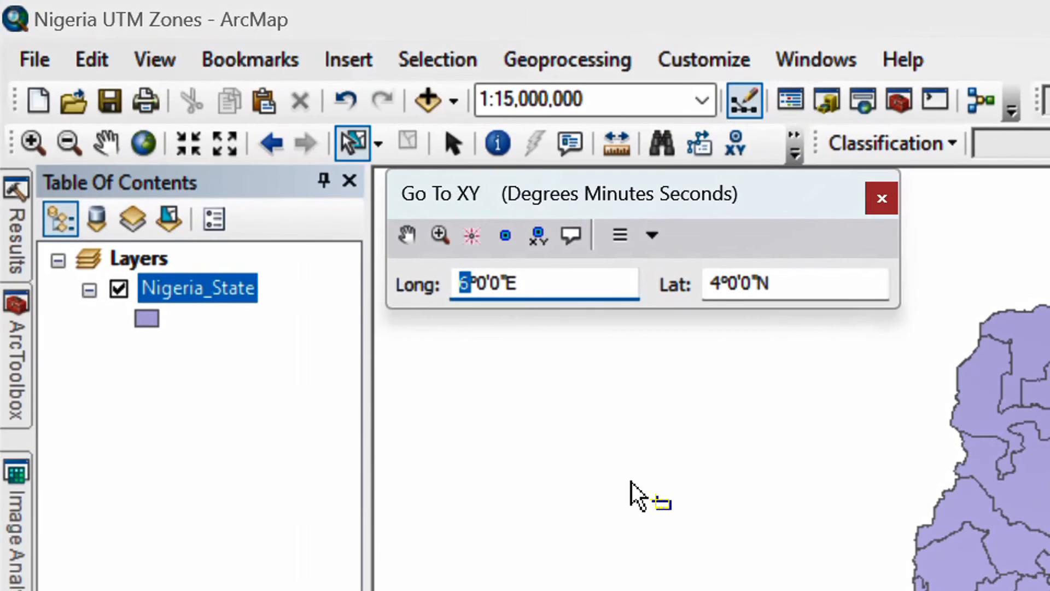
{"action": "type", "text": "12"}
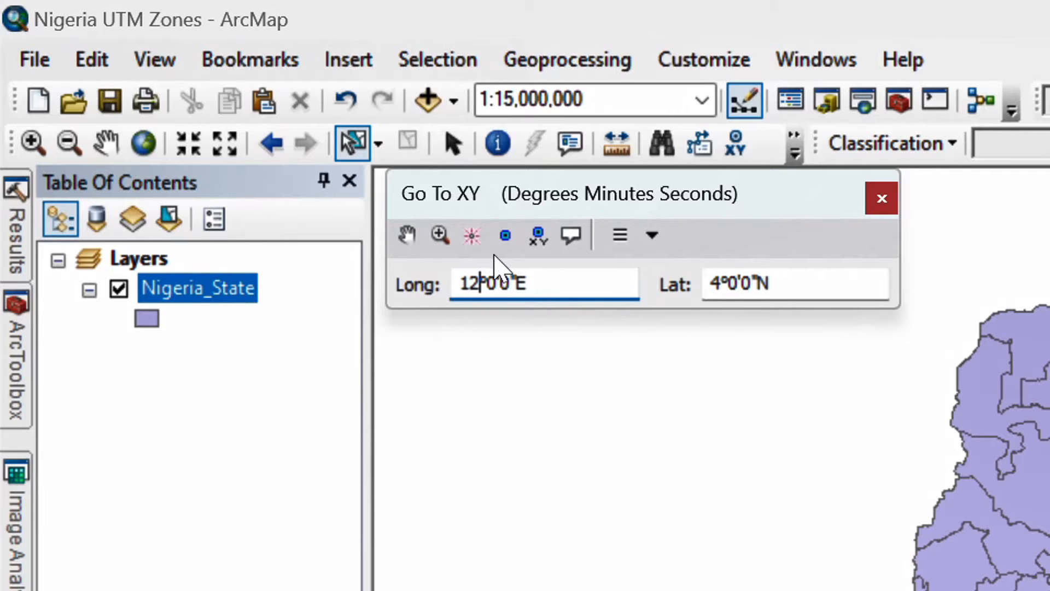
{"action": "left_click", "coordinate": [473, 239]}
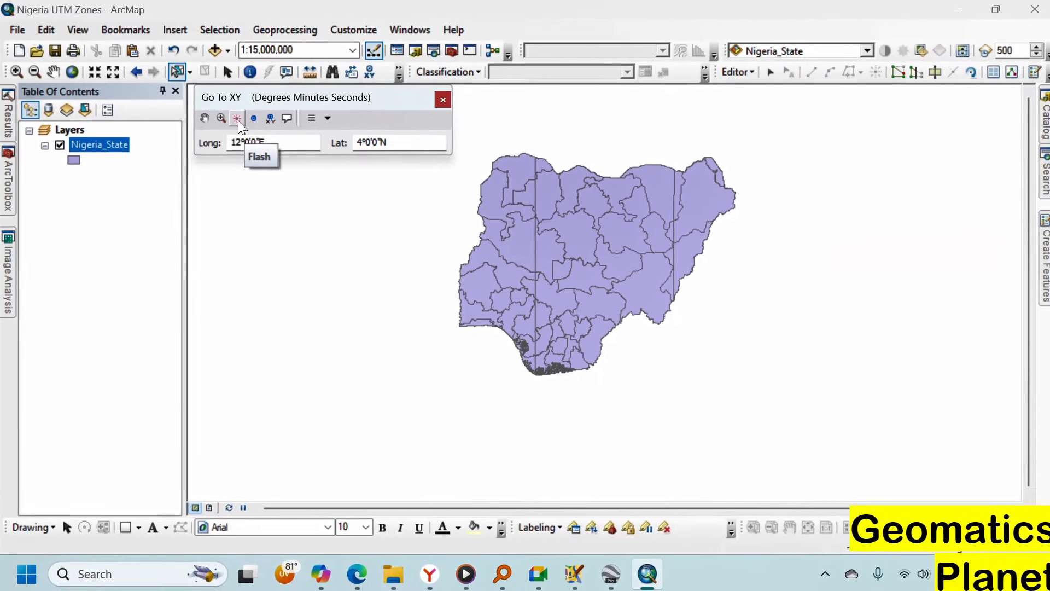
Set the latitude to 14°0'0"N and flash the northern end of the 12°E meridian
{"action": "double_click", "coordinate": [358, 143]}
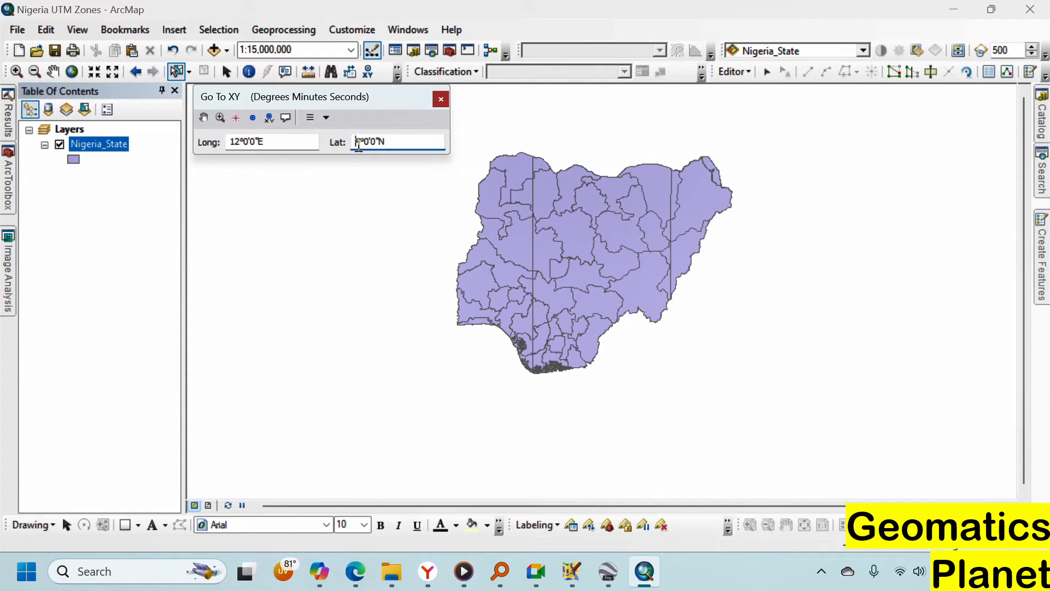
{"action": "type", "text": "14"}
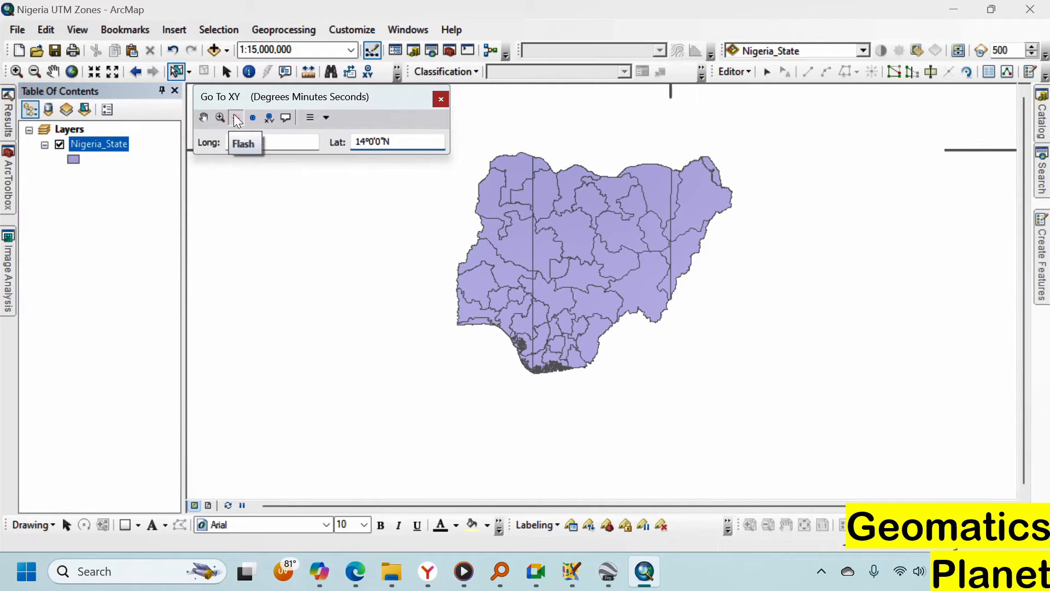
{"action": "left_click", "coordinate": [236, 118]}
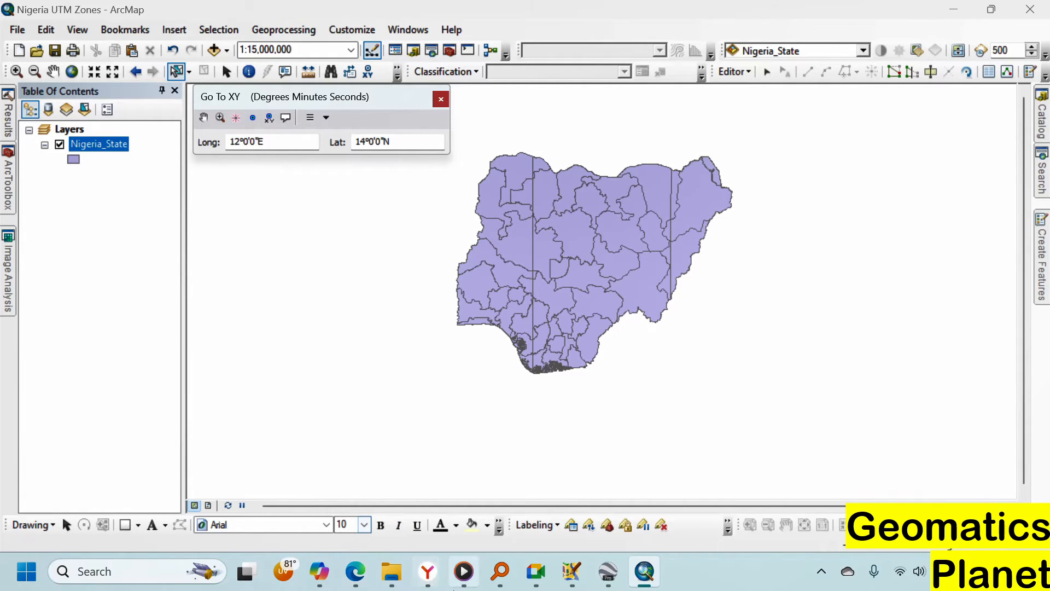
Switch to the Jamboard whiteboard, review the earlier sketch frames, and return to the circle on frame 3
{"action": "mouse_move", "coordinate": [432, 585]}
{"action": "left_click", "coordinate": [401, 513]}
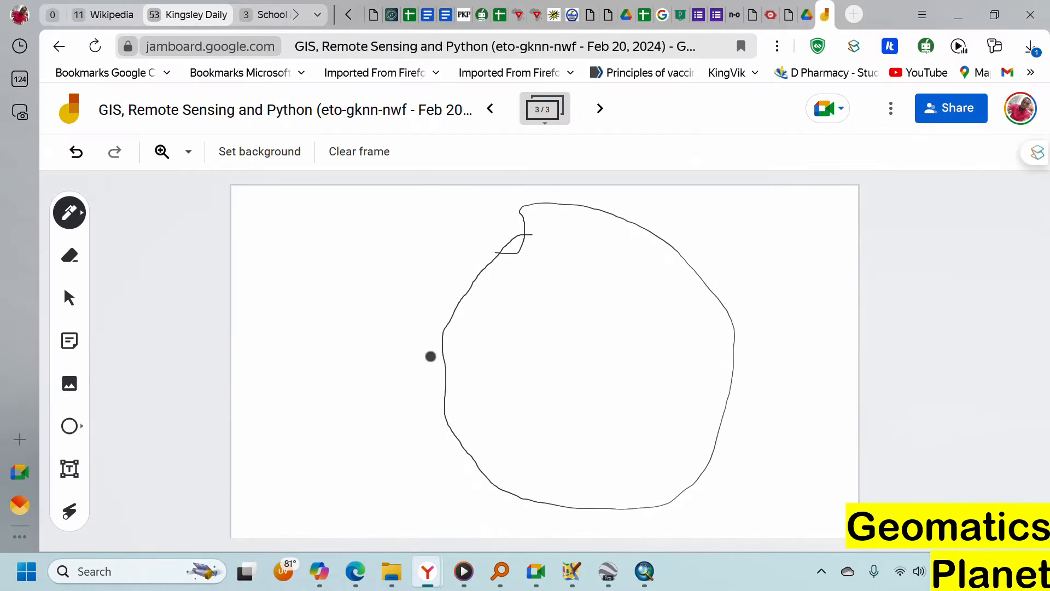
{"action": "left_click", "coordinate": [490, 108]}
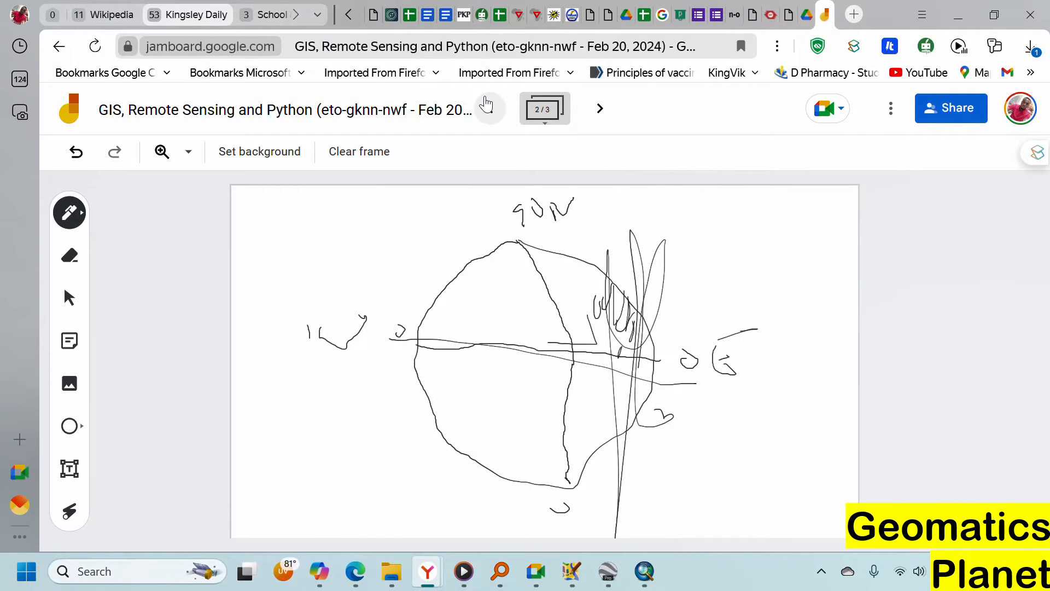
{"action": "left_click", "coordinate": [490, 108]}
{"action": "left_click", "coordinate": [591, 112]}
{"action": "left_click", "coordinate": [591, 112]}
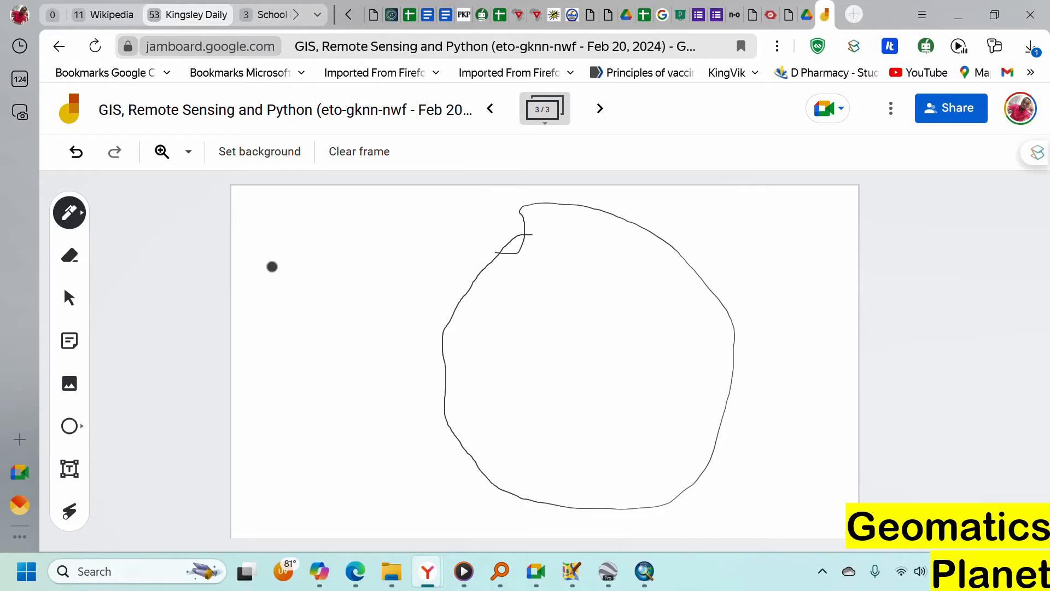
Handwrite 360 in the blank area beside the circle with the pen
{"action": "mouse_move", "coordinate": [268, 263]}
{"action": "left_mouse_down"}
{"action": "mouse_move", "coordinate": [283, 272]}
{"action": "mouse_move", "coordinate": [292, 305]}
{"action": "mouse_move", "coordinate": [274, 313]}
{"action": "left_mouse_up"}
{"action": "left_click", "coordinate": [317, 252]}
{"action": "mouse_move", "coordinate": [313, 278]}
{"action": "left_mouse_down"}
{"action": "mouse_move", "coordinate": [356, 284]}
{"action": "mouse_move", "coordinate": [361, 249]}
{"action": "left_mouse_up"}
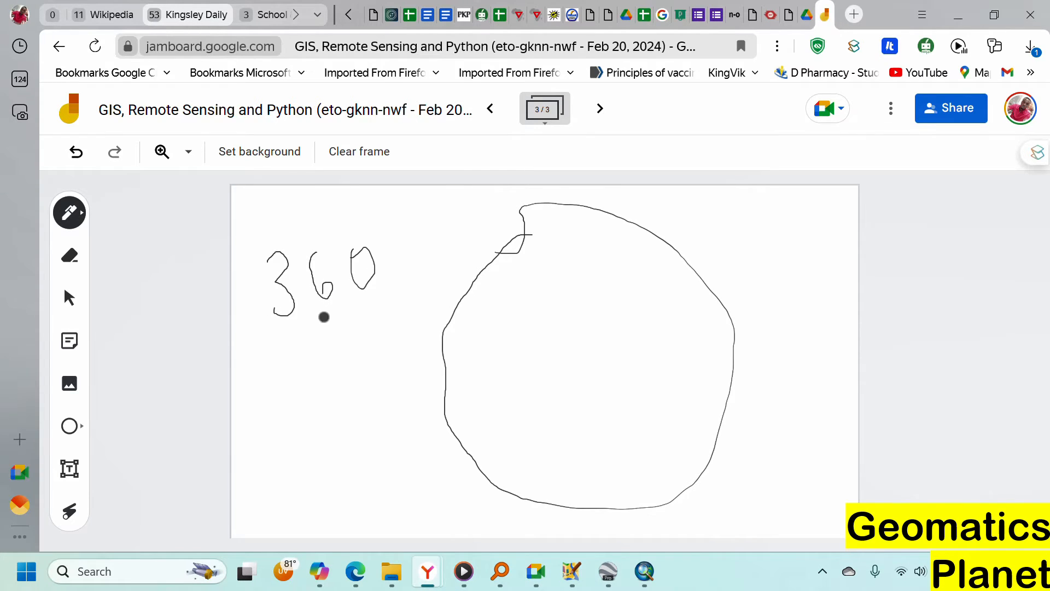
Complete the handwritten calculation beside the circle by adding a division by 60 and the result = 6
{"action": "left_click_drag", "start_coordinate": [278, 346], "coordinate": [435, 314]}
{"action": "left_click_drag", "start_coordinate": [327, 341], "coordinate": [342, 385]}
{"action": "mouse_move", "coordinate": [364, 342]}
{"action": "left_mouse_down"}
{"action": "mouse_move", "coordinate": [366, 360]}
{"action": "mouse_move", "coordinate": [365, 320]}
{"action": "left_mouse_up"}
{"action": "left_click_drag", "start_coordinate": [415, 268], "coordinate": [425, 249]}
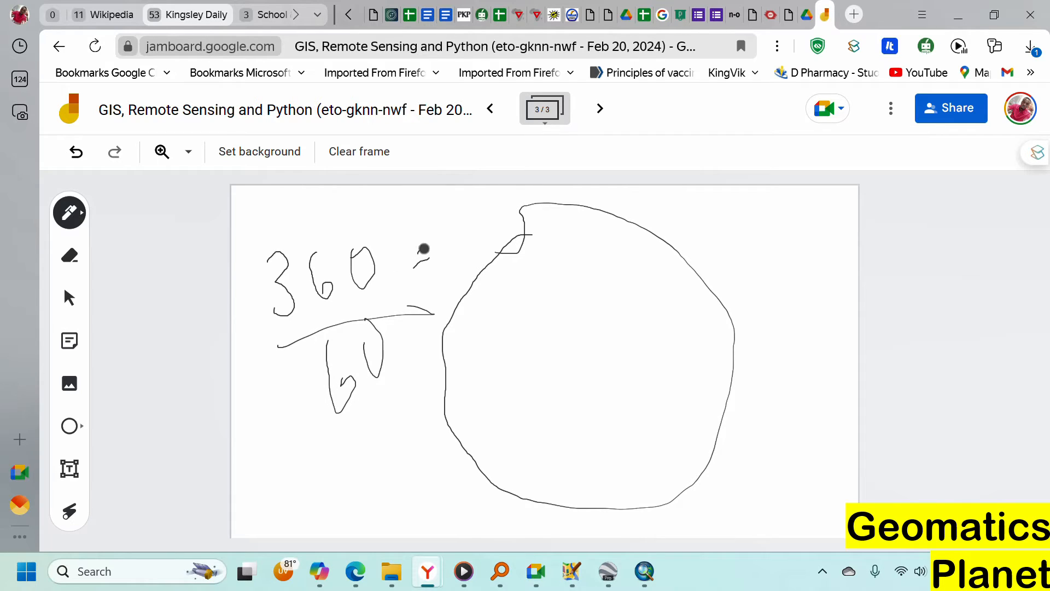
{"action": "mouse_move", "coordinate": [460, 200]}
{"action": "left_mouse_down"}
{"action": "mouse_move", "coordinate": [441, 223]}
{"action": "mouse_move", "coordinate": [458, 249]}
{"action": "mouse_move", "coordinate": [431, 258]}
{"action": "left_mouse_up"}
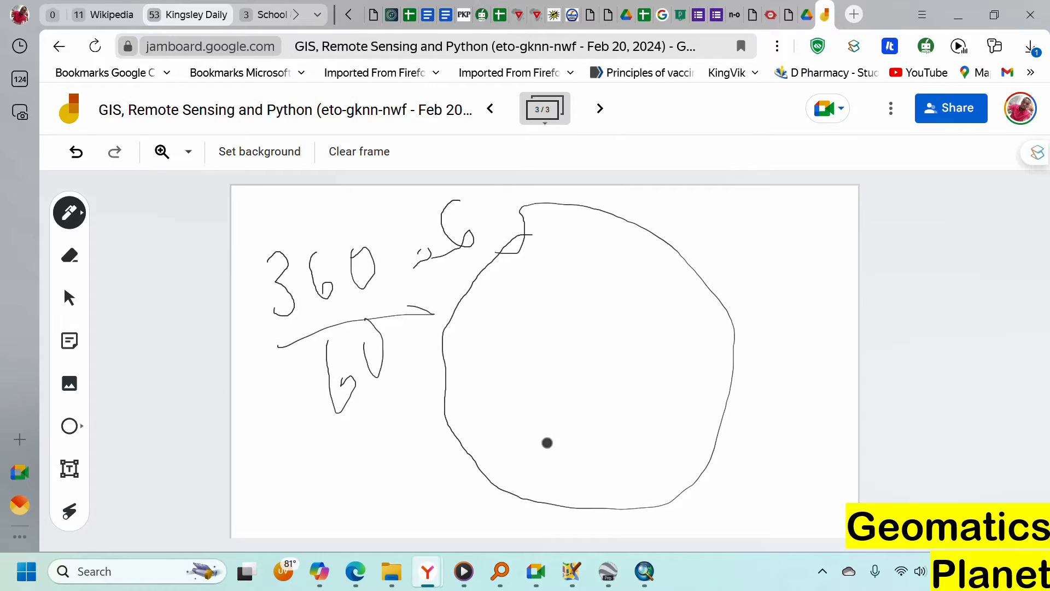
Switch to Google Earth Pro and follow the UTM grid eastward from Nigeria to examine the zone numbers up to 60 and 1
{"action": "left_click", "coordinate": [607, 571]}
{"action": "scroll", "coordinate": [603, 372], "scroll_direction": "down", "scroll_amount": 3}
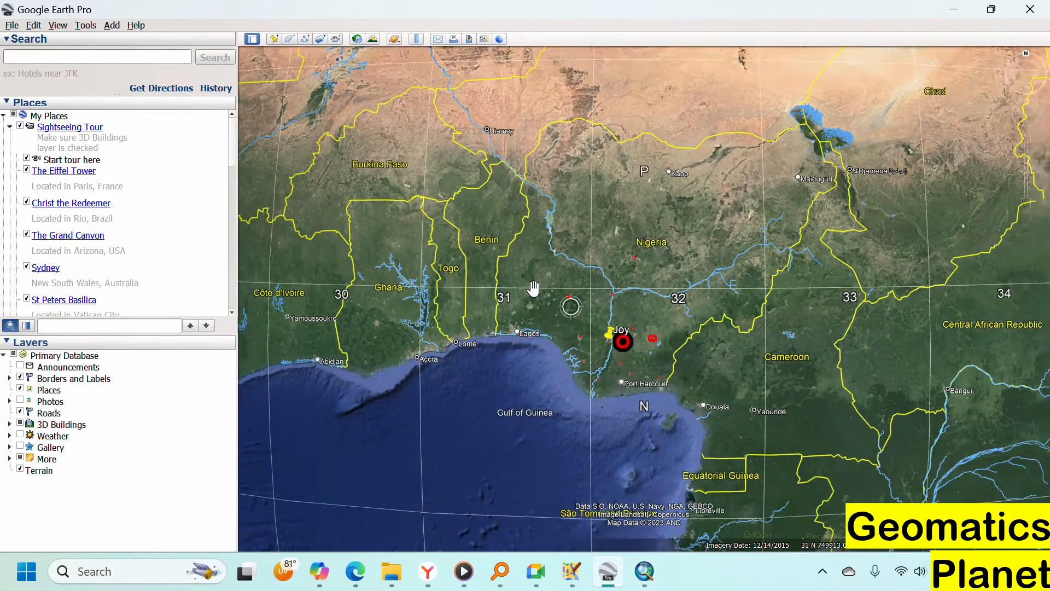
{"action": "left_click_drag", "start_coordinate": [762, 277], "coordinate": [586, 256]}
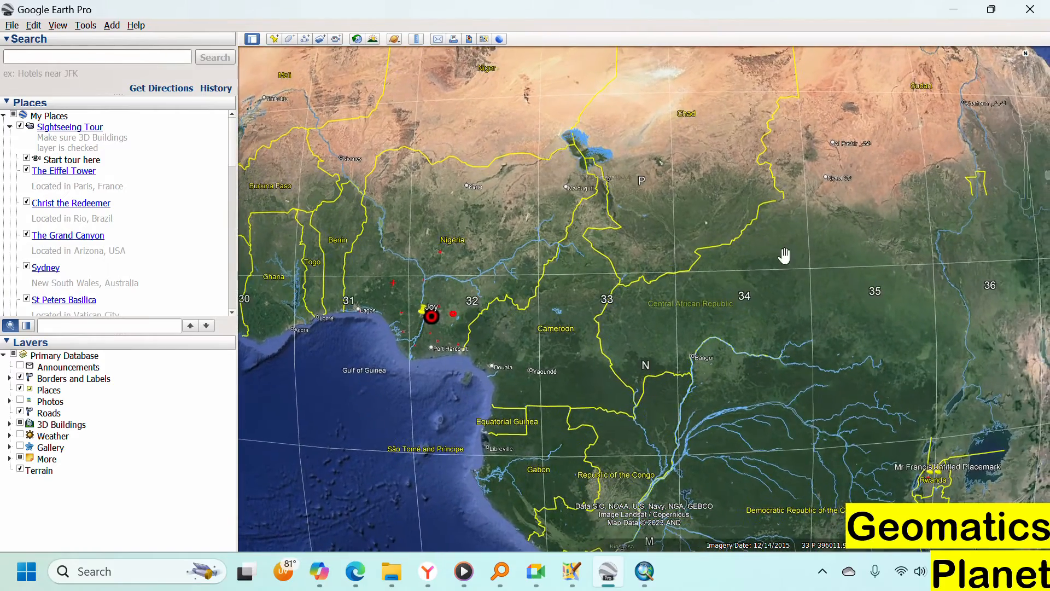
{"action": "left_click_drag", "start_coordinate": [785, 256], "coordinate": [667, 284]}
{"action": "left_click_drag", "start_coordinate": [746, 286], "coordinate": [630, 304]}
{"action": "left_click_drag", "start_coordinate": [853, 296], "coordinate": [492, 350]}
{"action": "left_click_drag", "start_coordinate": [908, 303], "coordinate": [641, 351]}
{"action": "left_click_drag", "start_coordinate": [818, 325], "coordinate": [553, 358]}
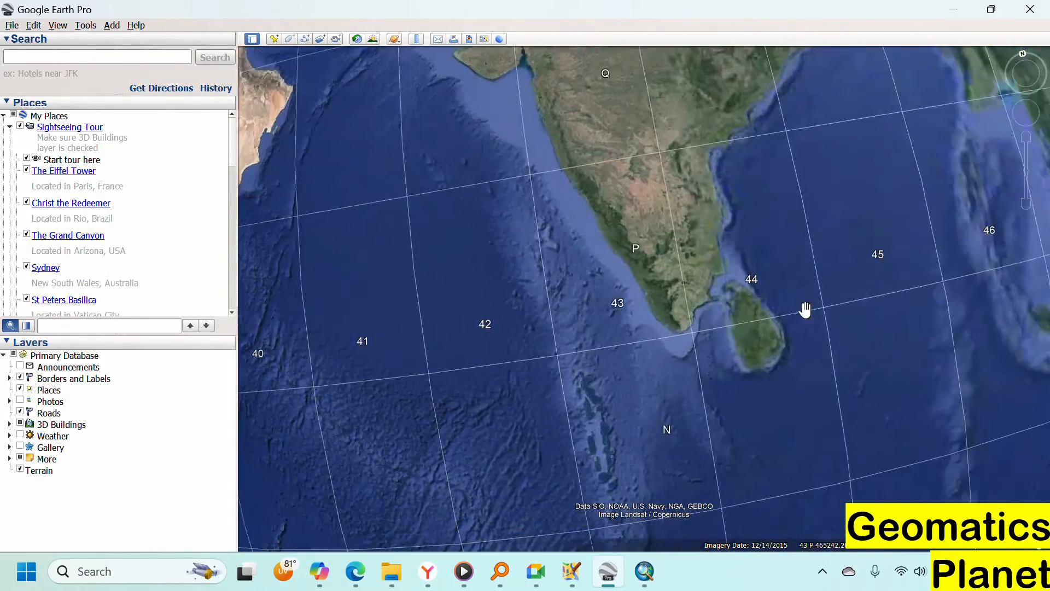
{"action": "left_click_drag", "start_coordinate": [848, 301], "coordinate": [558, 346]}
{"action": "left_click_drag", "start_coordinate": [810, 298], "coordinate": [514, 349]}
{"action": "left_click_drag", "start_coordinate": [786, 279], "coordinate": [482, 355]}
{"action": "left_click_drag", "start_coordinate": [719, 295], "coordinate": [465, 339]}
{"action": "left_click_drag", "start_coordinate": [761, 292], "coordinate": [465, 342]}
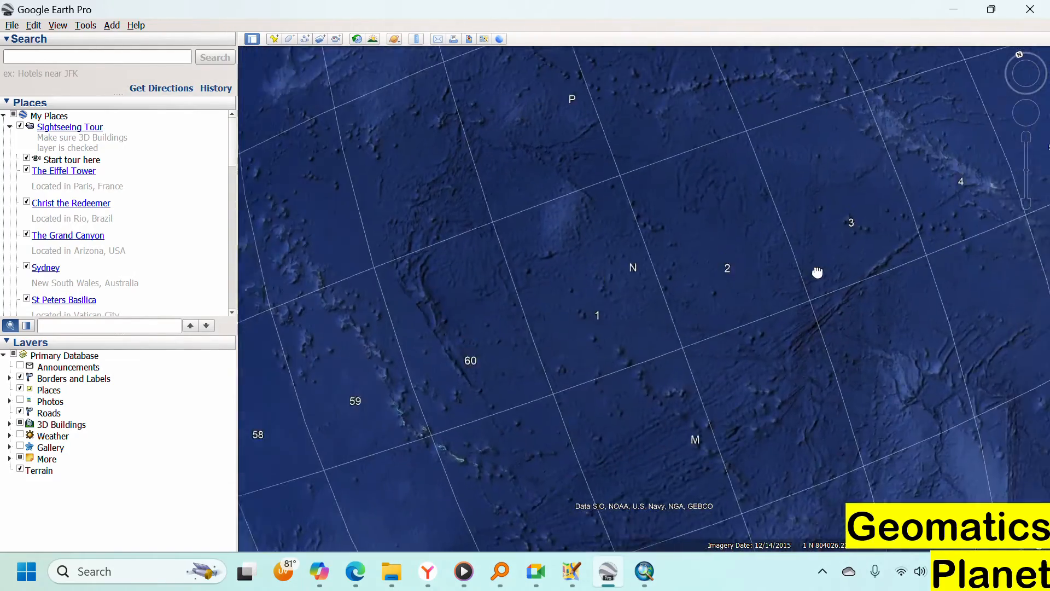
{"action": "left_click_drag", "start_coordinate": [421, 290], "coordinate": [753, 247]}
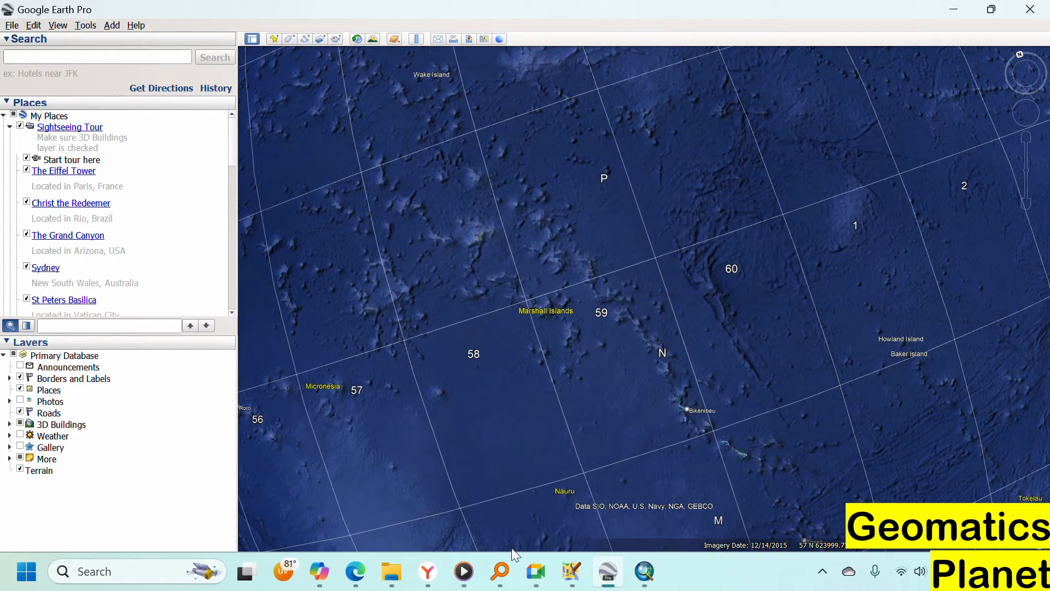
Switch to ArcMap, close Go To XY, and box-select the Nigeria_State polygons zone by zone, ending with the strip east of 12°E
{"action": "mouse_move", "coordinate": [645, 583]}
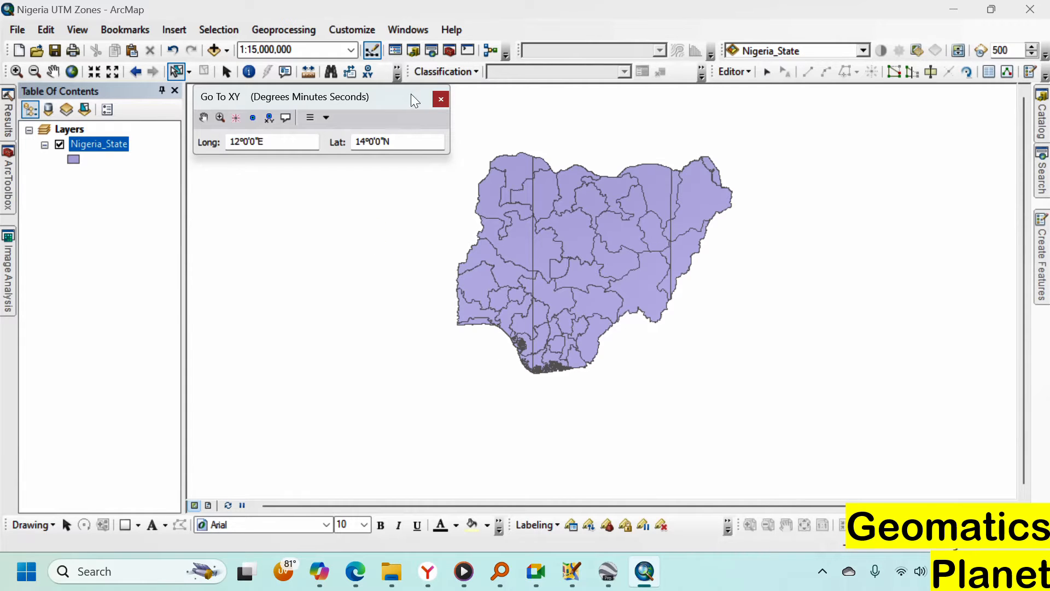
{"action": "left_click", "coordinate": [440, 101]}
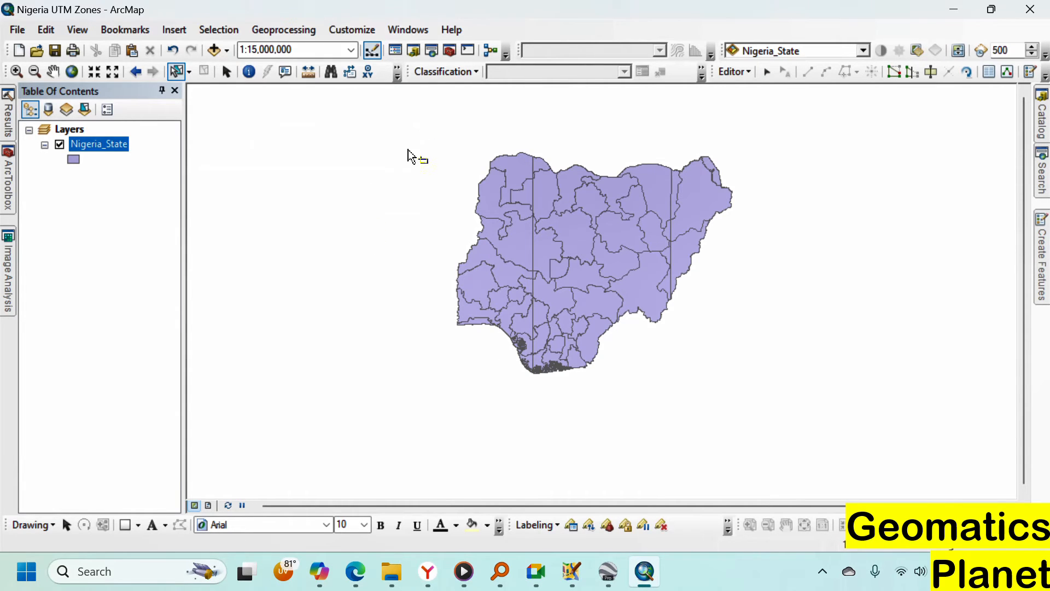
{"action": "right_click", "coordinate": [103, 147]}
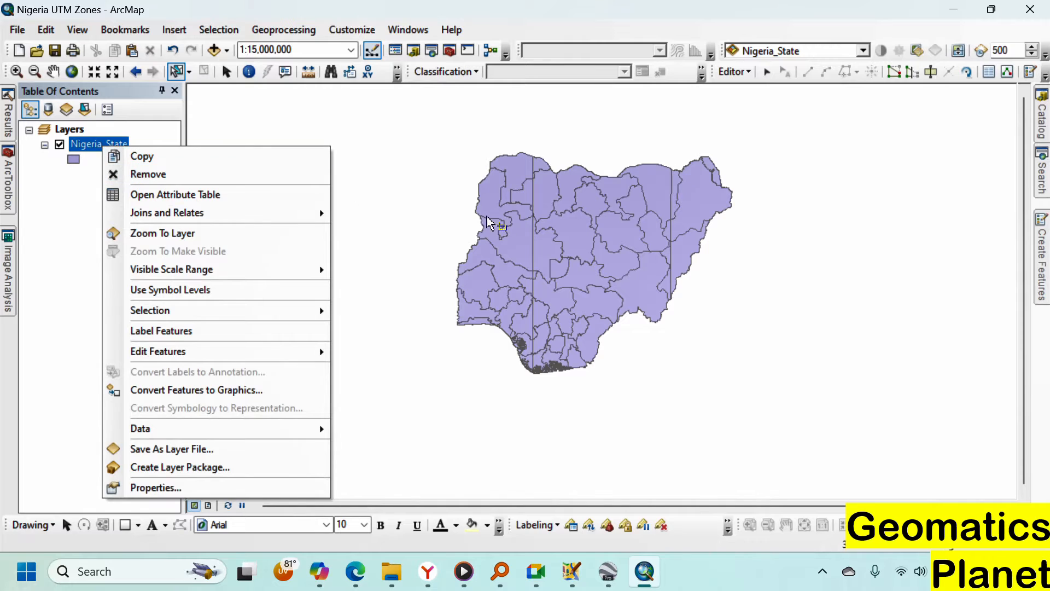
{"action": "left_click_drag", "start_coordinate": [474, 143], "coordinate": [533, 377]}
{"action": "left_click_drag", "start_coordinate": [567, 150], "coordinate": [648, 377]}
{"action": "left_click_drag", "start_coordinate": [685, 144], "coordinate": [705, 324]}
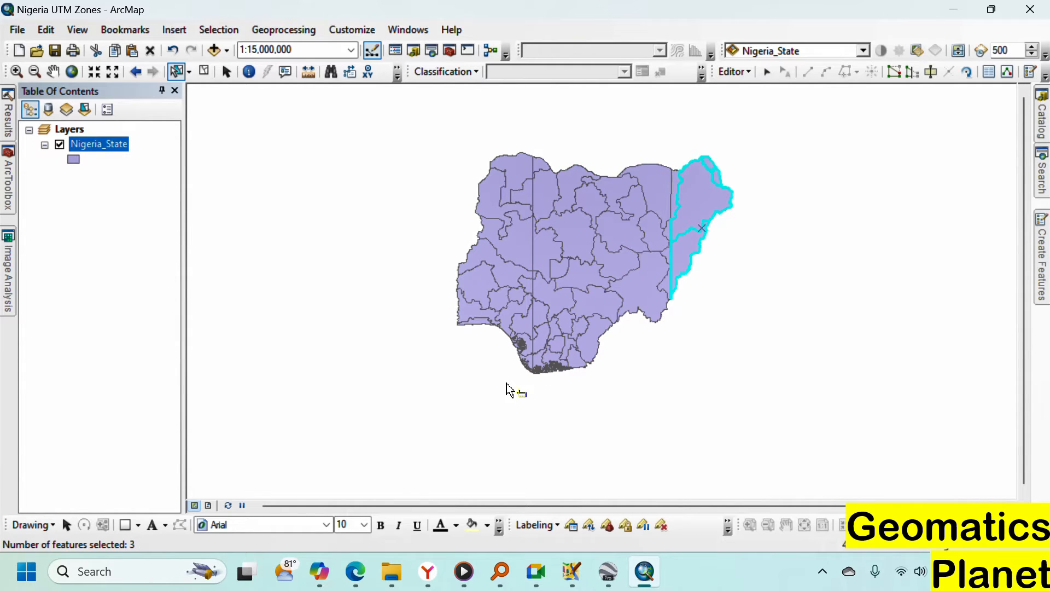
Select the Niger Delta polygon just east of the 6°E line, then the neighbouring one west of it
{"action": "scroll", "coordinate": [507, 384], "scroll_direction": "up", "scroll_amount": 3}
{"action": "scroll", "coordinate": [535, 360], "scroll_direction": "up", "scroll_amount": 3}
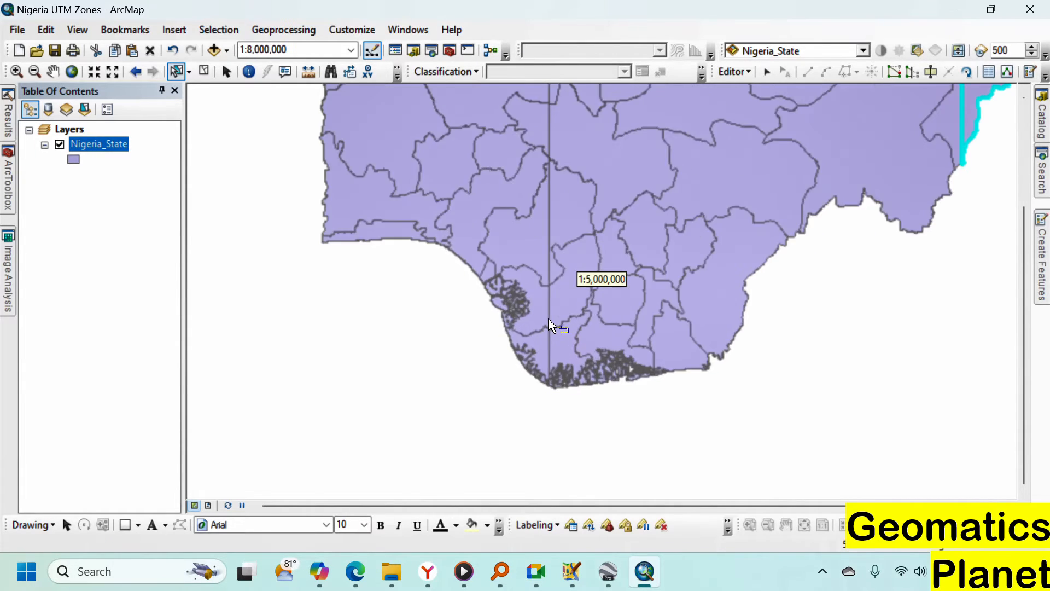
{"action": "scroll", "coordinate": [554, 342], "scroll_direction": "up", "scroll_amount": 2}
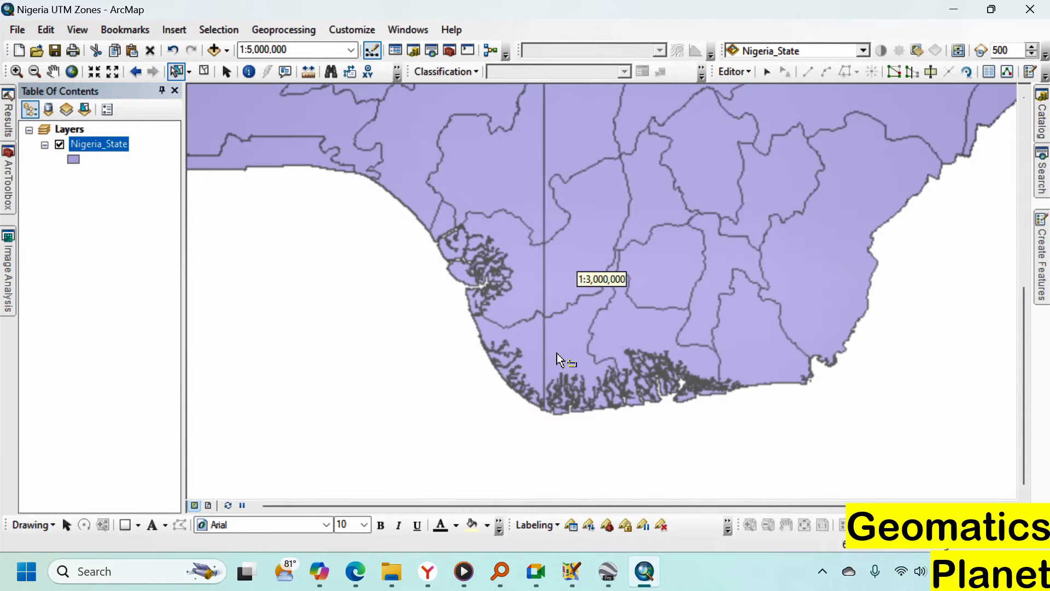
{"action": "left_click", "coordinate": [555, 355]}
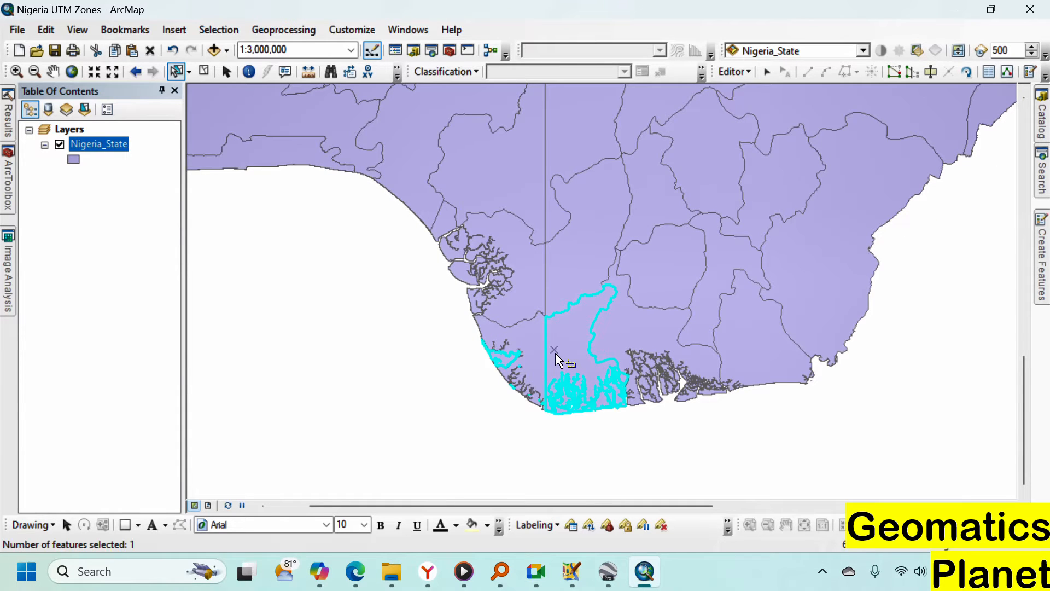
{"action": "scroll", "coordinate": [534, 371], "scroll_direction": "up", "scroll_amount": 2}
{"action": "scroll", "coordinate": [539, 376], "scroll_direction": "up", "scroll_amount": 2}
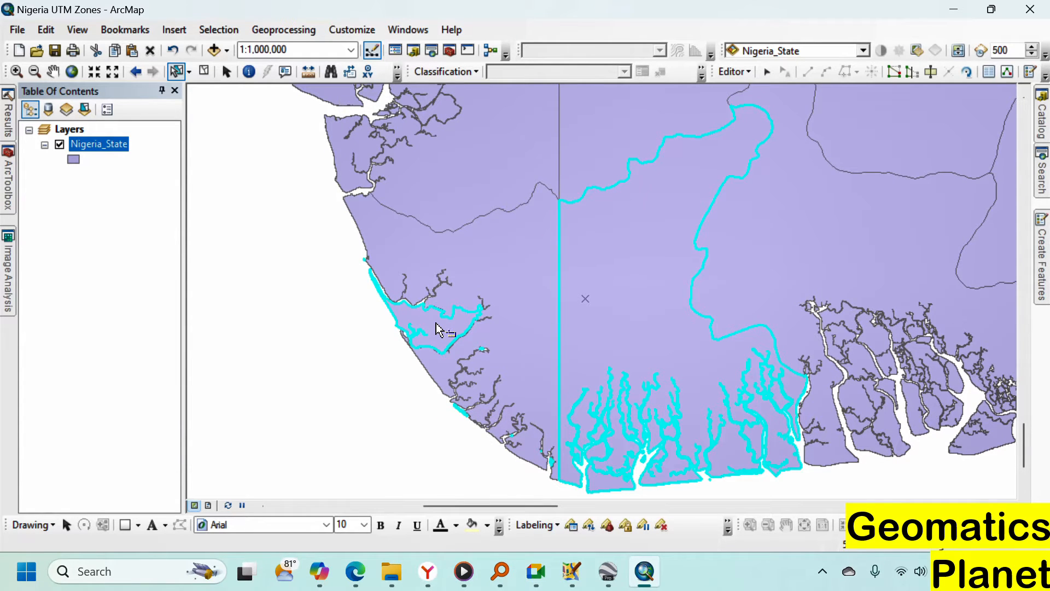
{"action": "left_click", "coordinate": [512, 351]}
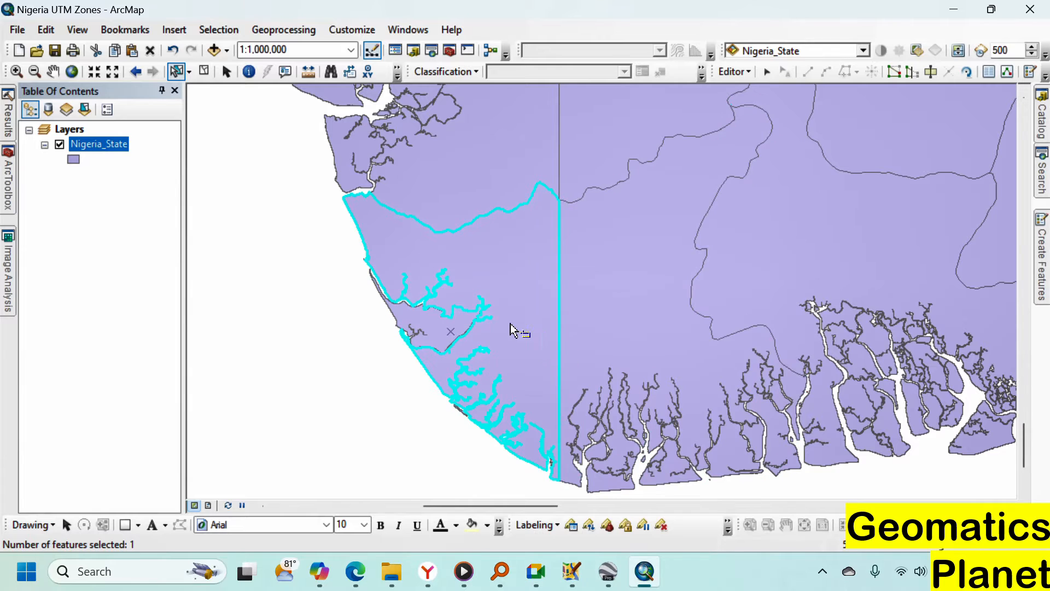
{"action": "scroll", "coordinate": [428, 340], "scroll_direction": "up", "scroll_amount": 1}
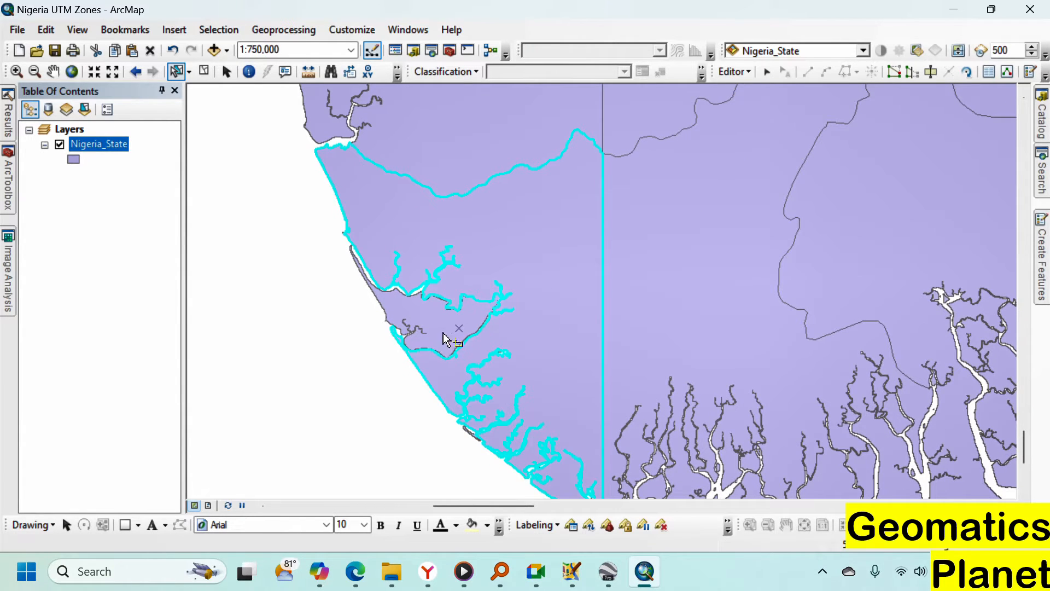
Open the vertices of the multipart delta polygon that includes the detached coastal piece west of the 6°E line for editing
{"action": "left_click", "coordinate": [895, 75]}
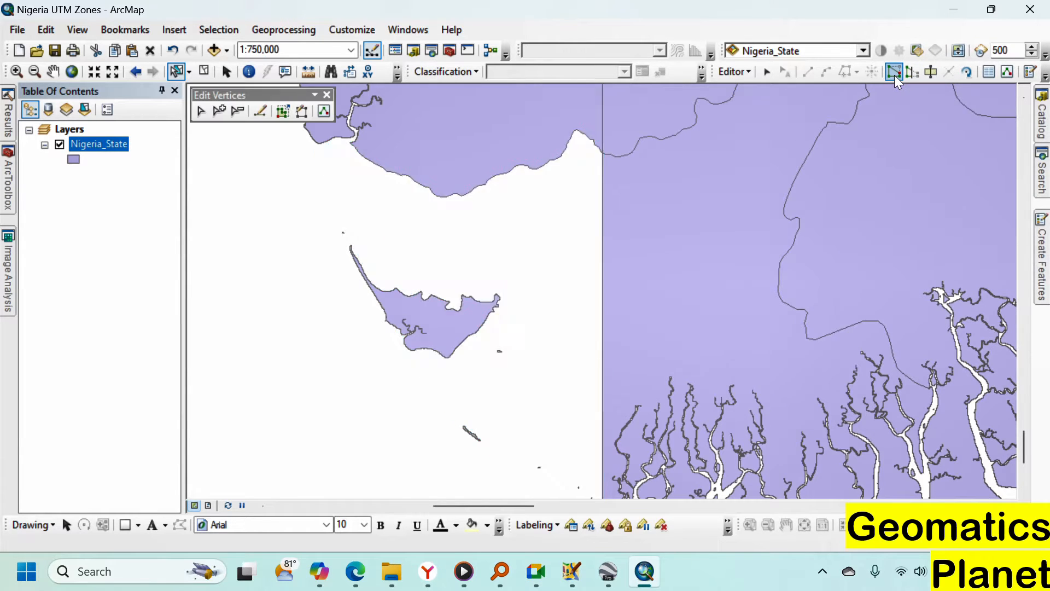
{"action": "left_click", "coordinate": [736, 72]}
{"action": "left_click", "coordinate": [732, 128]}
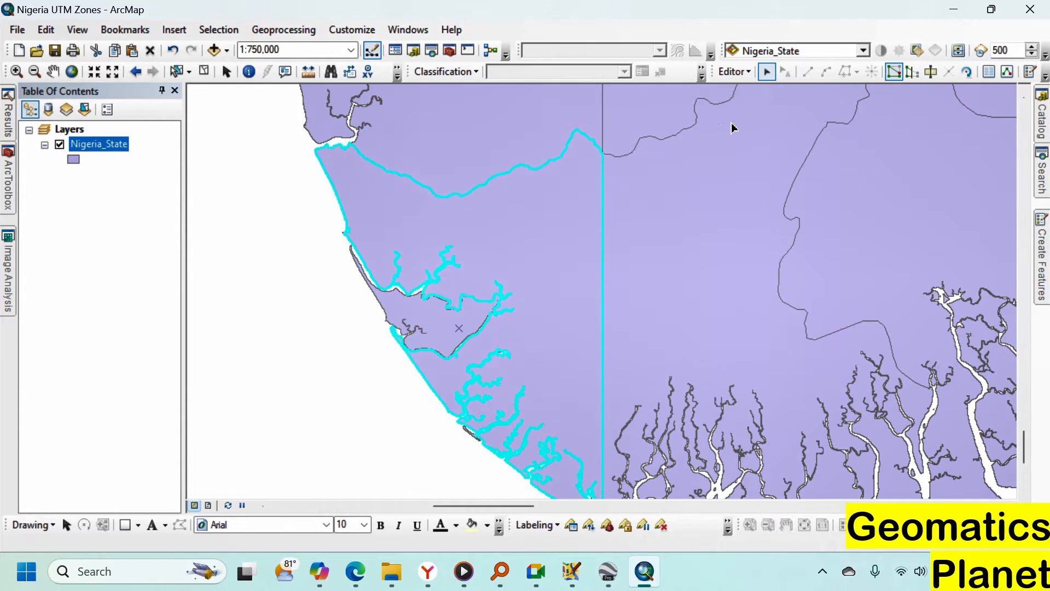
{"action": "left_click", "coordinate": [894, 74]}
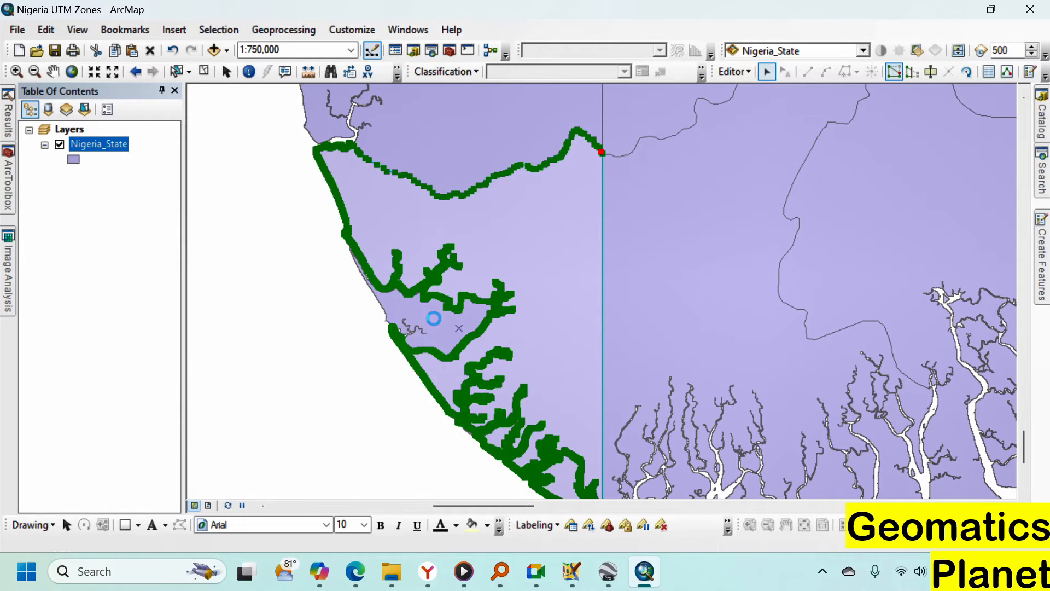
{"action": "left_click", "coordinate": [431, 321]}
{"action": "left_click", "coordinate": [893, 72]}
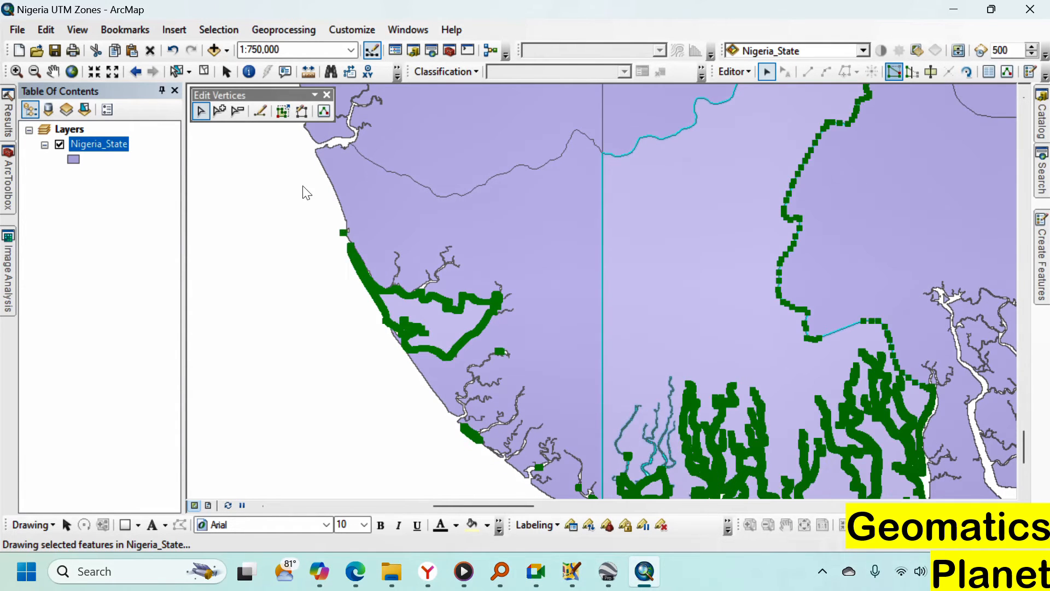
Try to remove the vertices around the northeastern tip of the detached coastal piece with Delete Vertex, and undo the deletion
{"action": "left_click", "coordinate": [238, 111]}
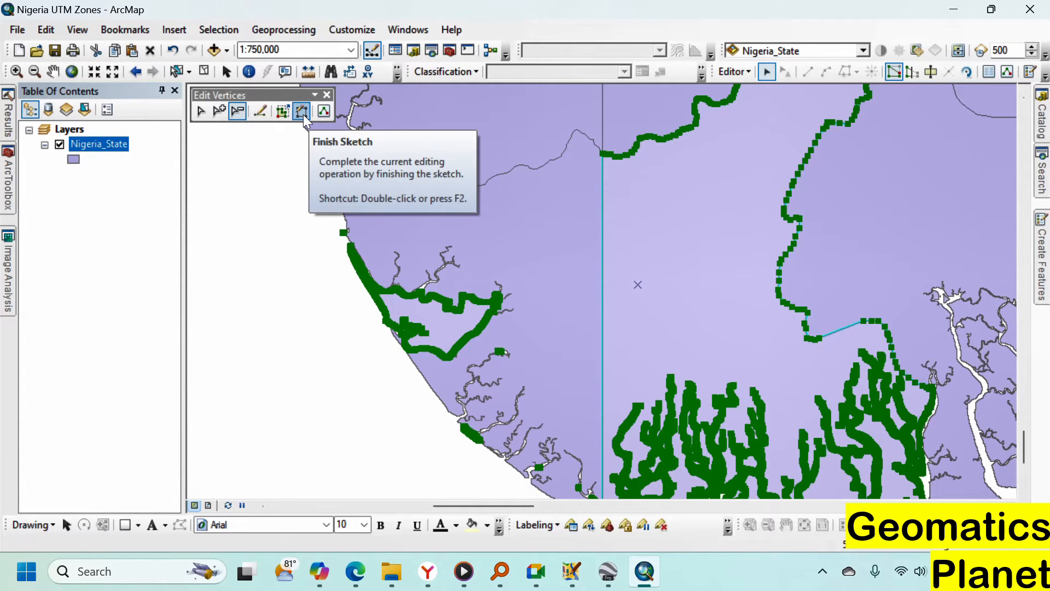
{"action": "left_click", "coordinate": [220, 113]}
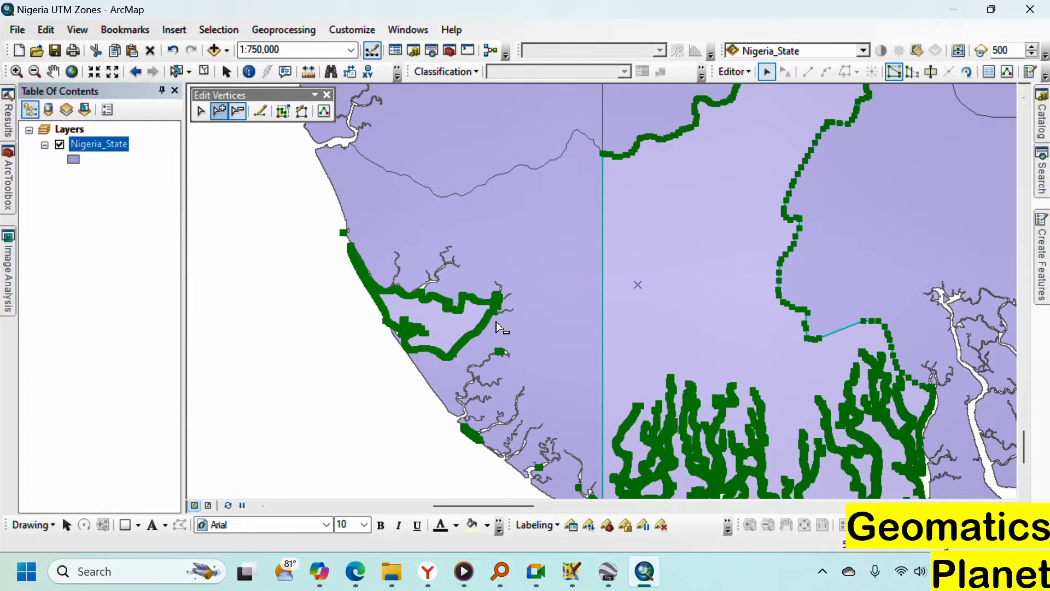
{"action": "scroll", "coordinate": [497, 328], "scroll_direction": "up", "scroll_amount": 6}
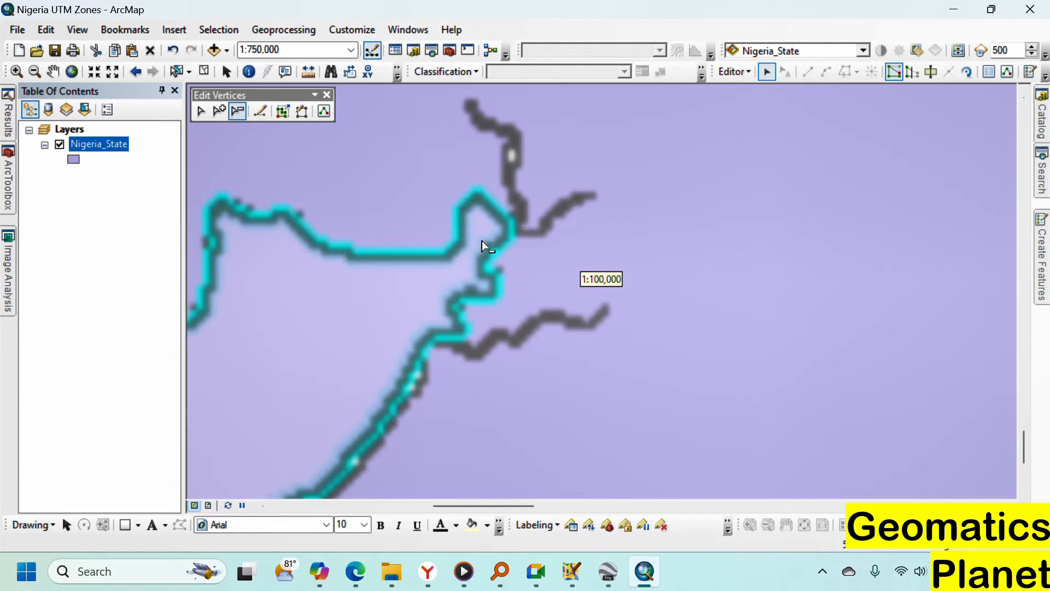
{"action": "scroll", "coordinate": [492, 251], "scroll_direction": "up", "scroll_amount": 1}
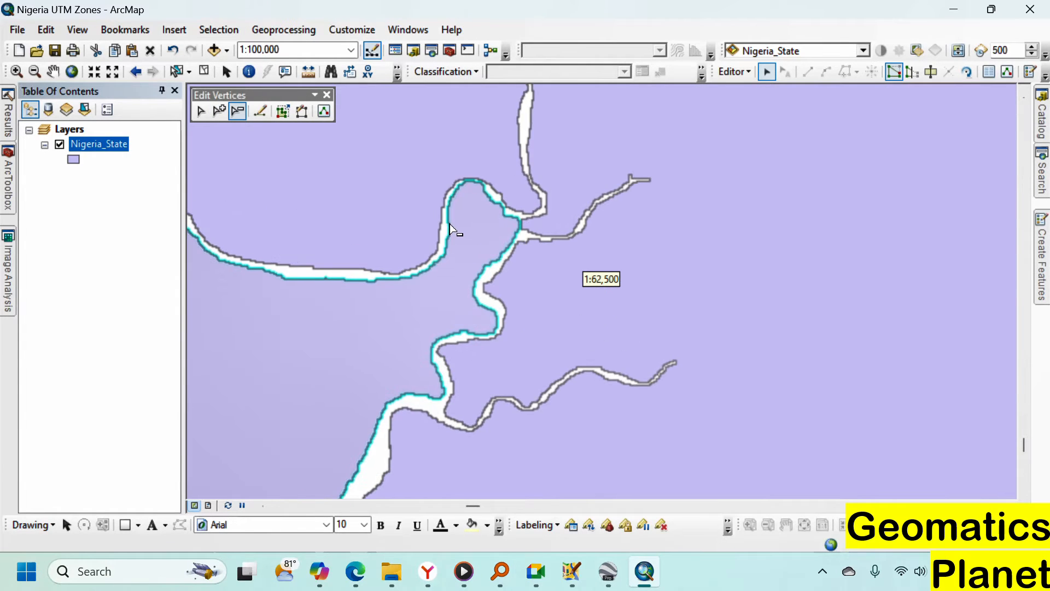
{"action": "left_click_drag", "start_coordinate": [421, 143], "coordinate": [575, 278]}
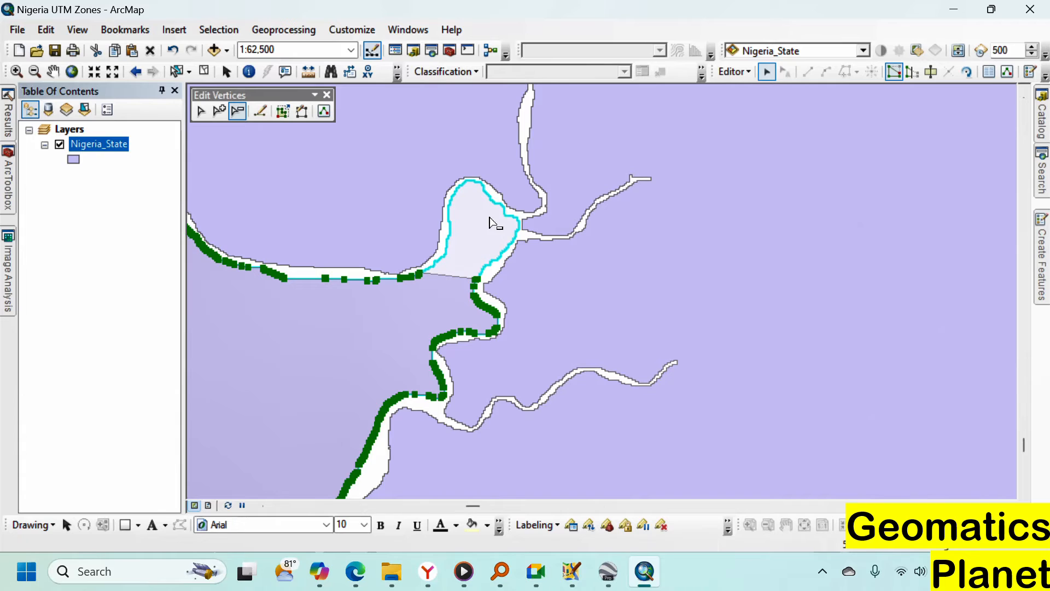
{"action": "scroll", "coordinate": [517, 210], "scroll_direction": "down", "scroll_amount": 1}
{"action": "scroll", "coordinate": [515, 222], "scroll_direction": "down", "scroll_amount": 1}
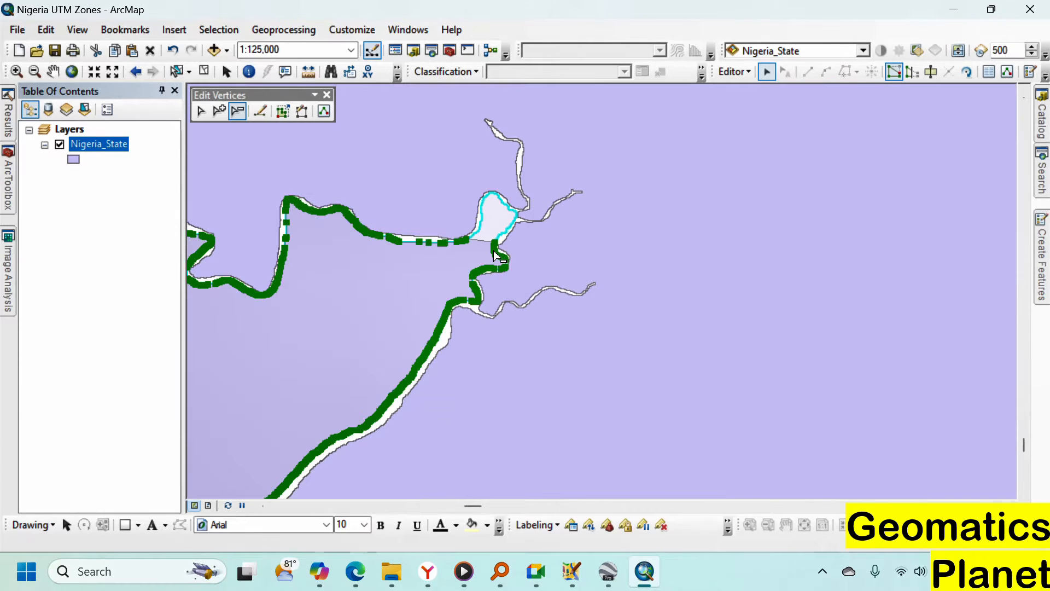
{"action": "scroll", "coordinate": [495, 227], "scroll_direction": "down", "scroll_amount": 3}
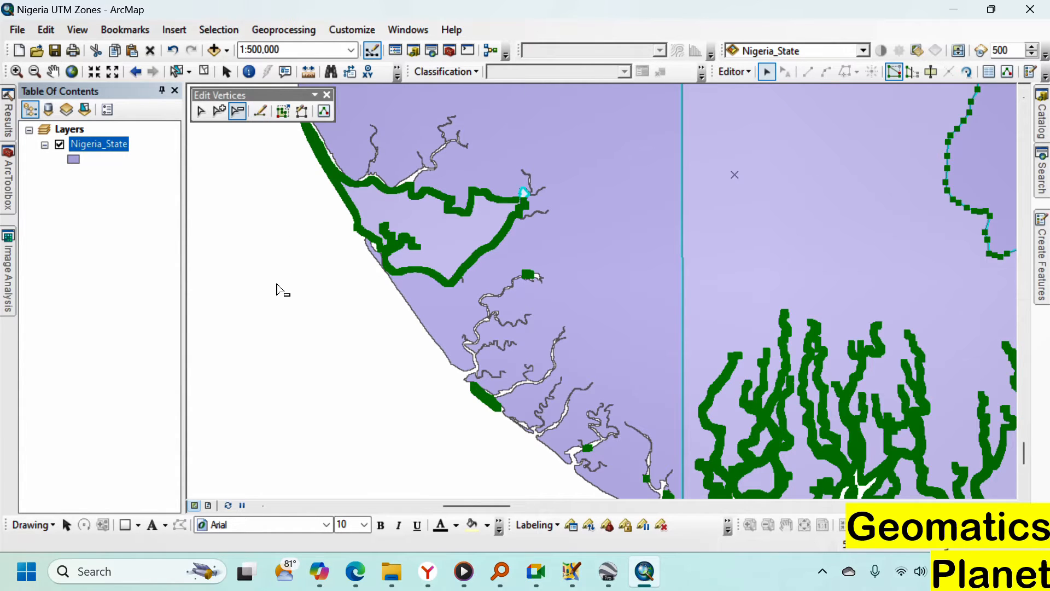
{"action": "key", "text": "ctrl+z"}
Cut the detached coastal piece with Cut Polygons along a short line across its narrow northwestern tip
{"action": "scroll", "coordinate": [522, 203], "scroll_direction": "up", "scroll_amount": 1}
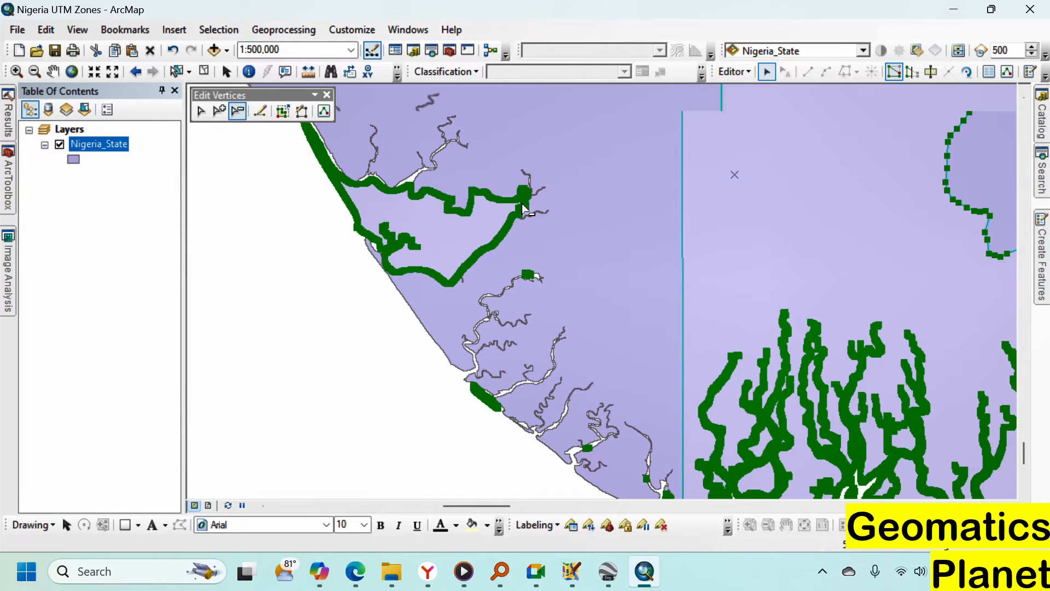
{"action": "scroll", "coordinate": [522, 204], "scroll_direction": "up", "scroll_amount": 2}
{"action": "scroll", "coordinate": [697, 185], "scroll_direction": "down", "scroll_amount": 2}
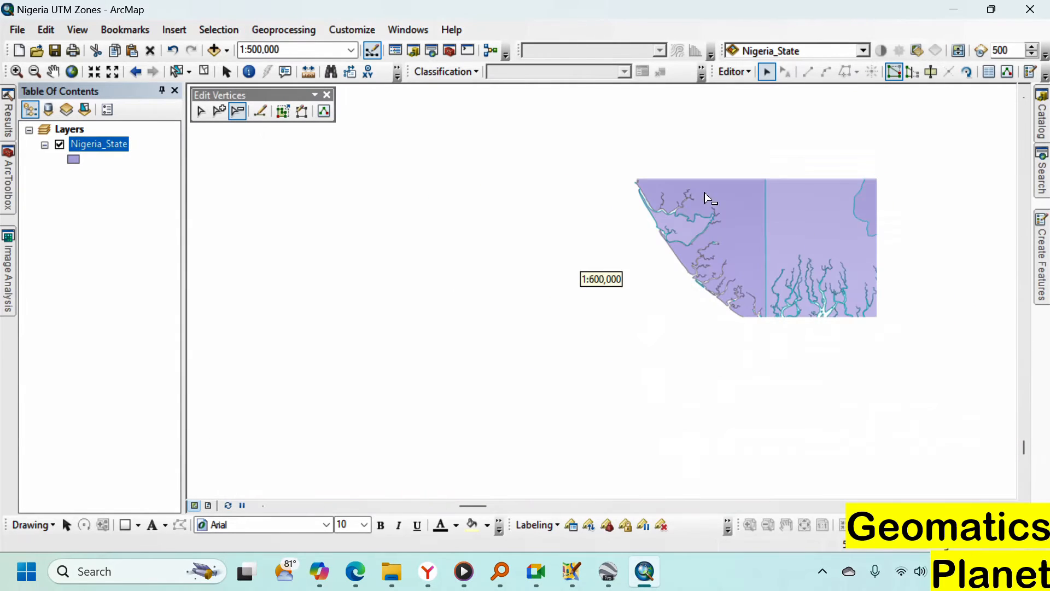
{"action": "scroll", "coordinate": [682, 202], "scroll_direction": "up", "scroll_amount": 3}
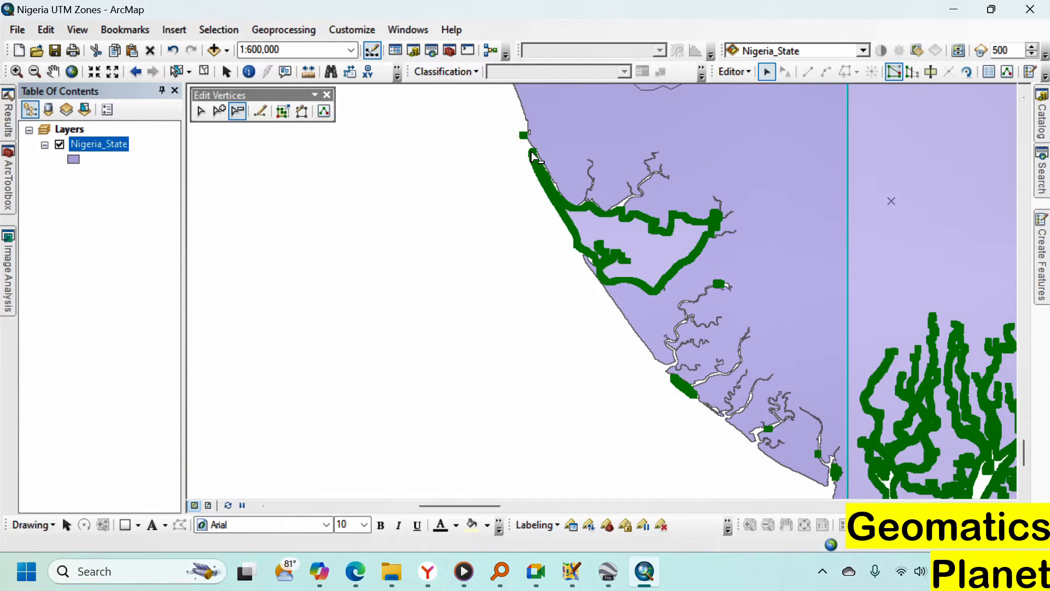
{"action": "scroll", "coordinate": [528, 145], "scroll_direction": "up", "scroll_amount": 3}
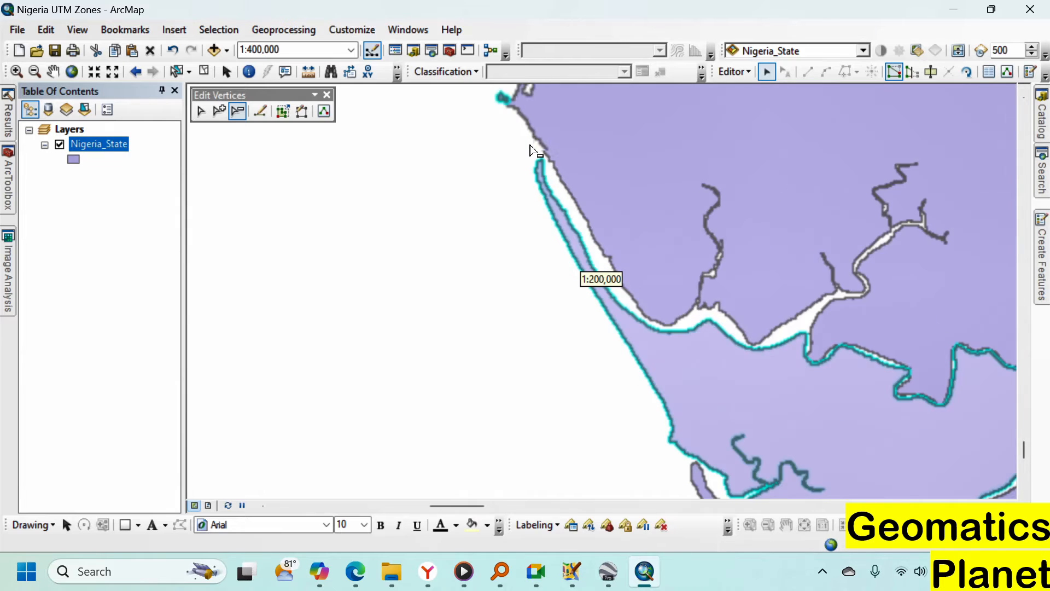
{"action": "scroll", "coordinate": [550, 174], "scroll_direction": "up", "scroll_amount": 2}
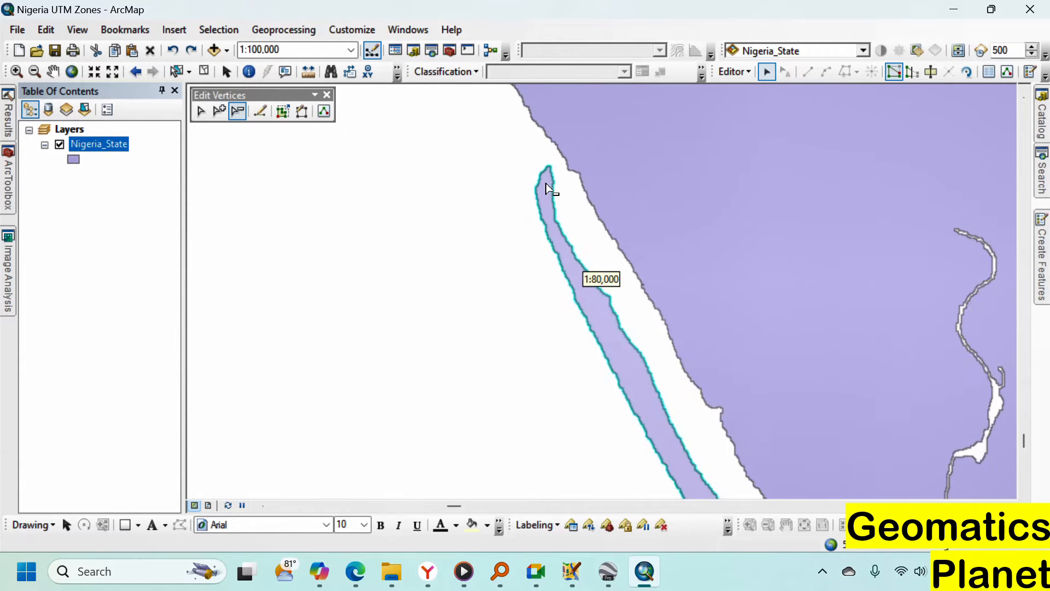
{"action": "scroll", "coordinate": [550, 174], "scroll_direction": "up", "scroll_amount": 2}
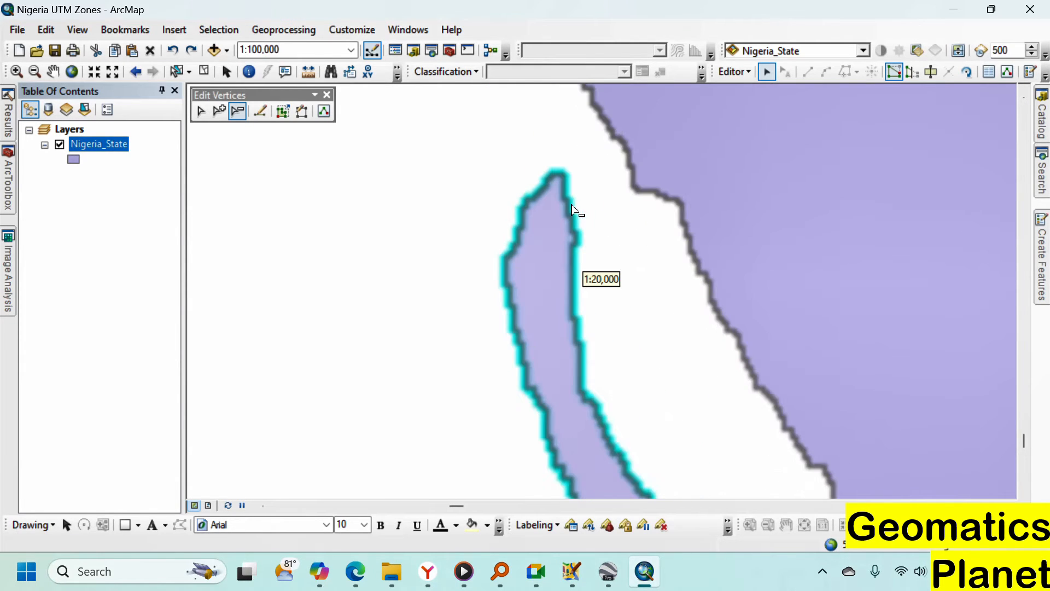
{"action": "left_click", "coordinate": [930, 72]}
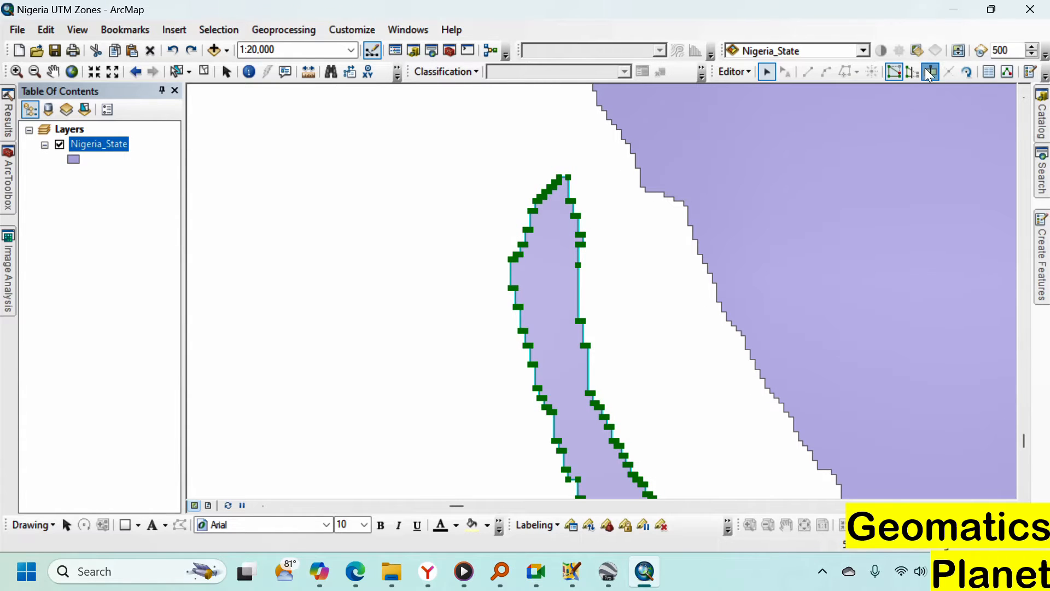
{"action": "left_click", "coordinate": [528, 163]}
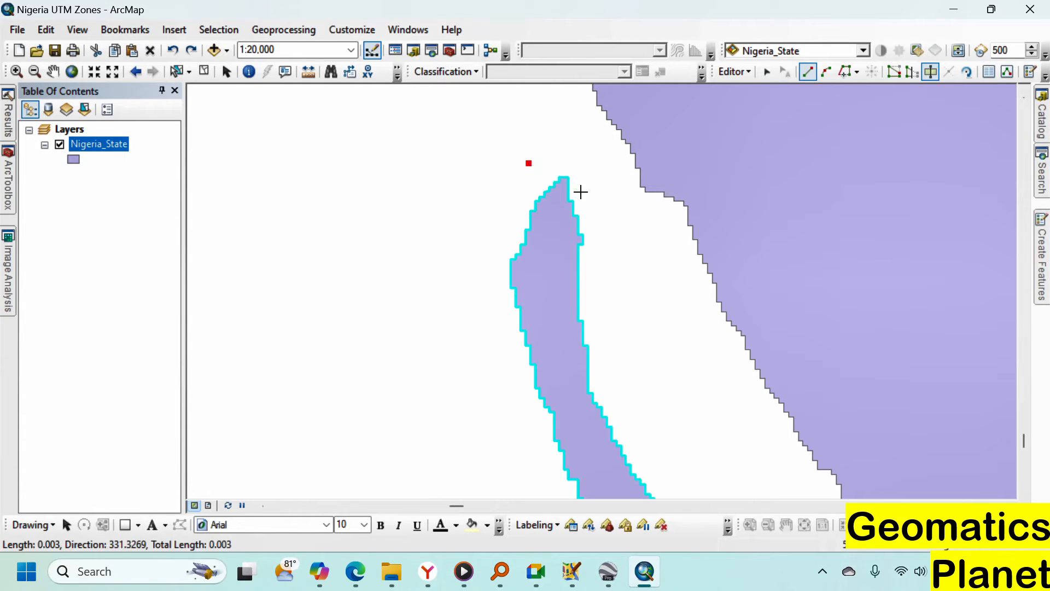
{"action": "left_click", "coordinate": [581, 192]}
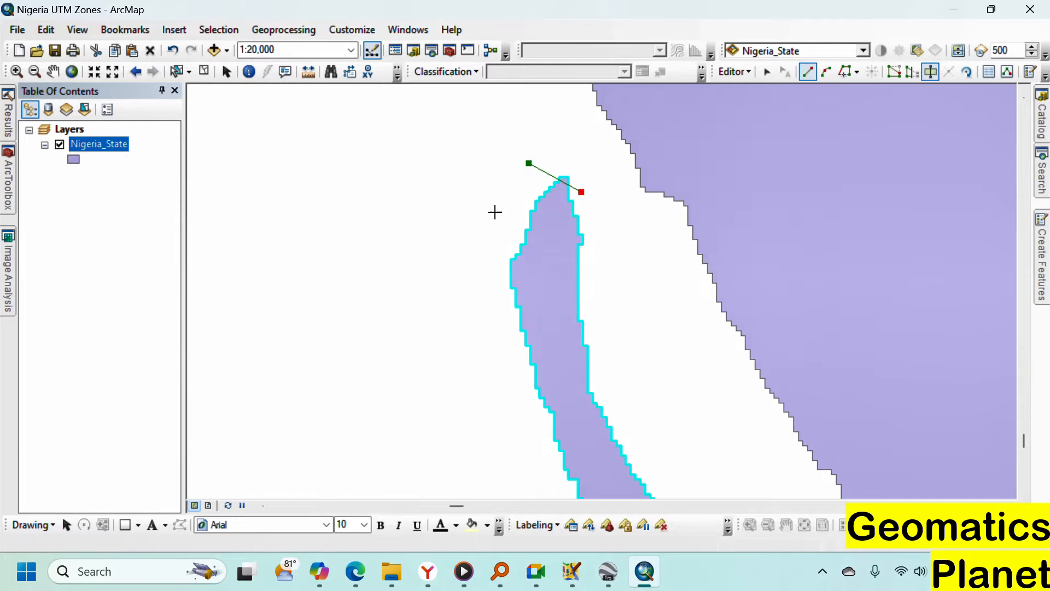
Cut the detached coastal piece with a three-point line enclosing the southern bend of its boundary
{"action": "scroll", "coordinate": [363, 206], "scroll_direction": "down", "scroll_amount": 7}
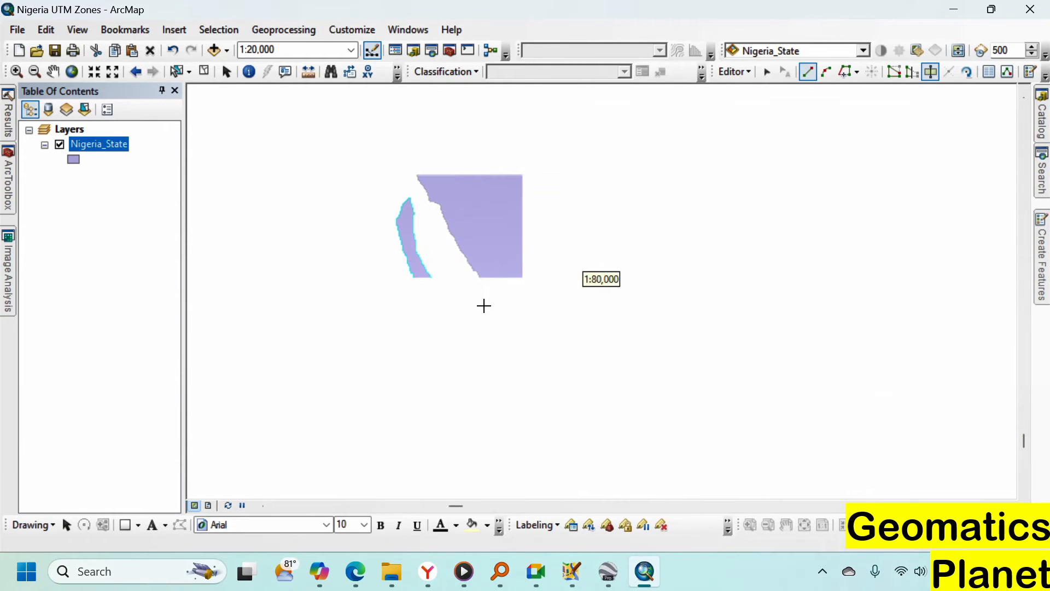
{"action": "scroll", "coordinate": [484, 306], "scroll_direction": "down", "scroll_amount": 9}
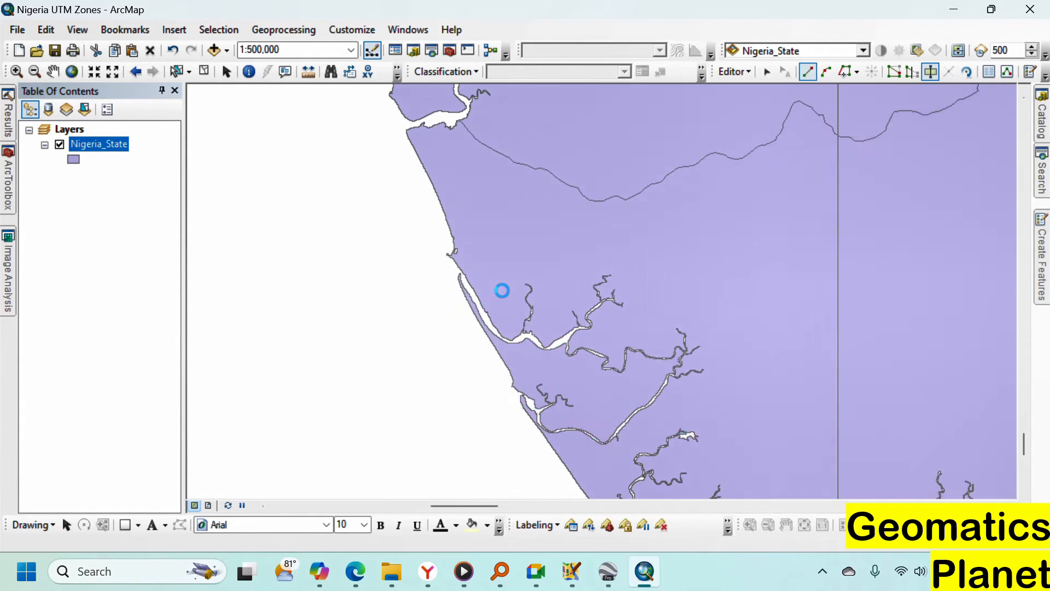
{"action": "scroll", "coordinate": [440, 254], "scroll_direction": "down", "scroll_amount": 1}
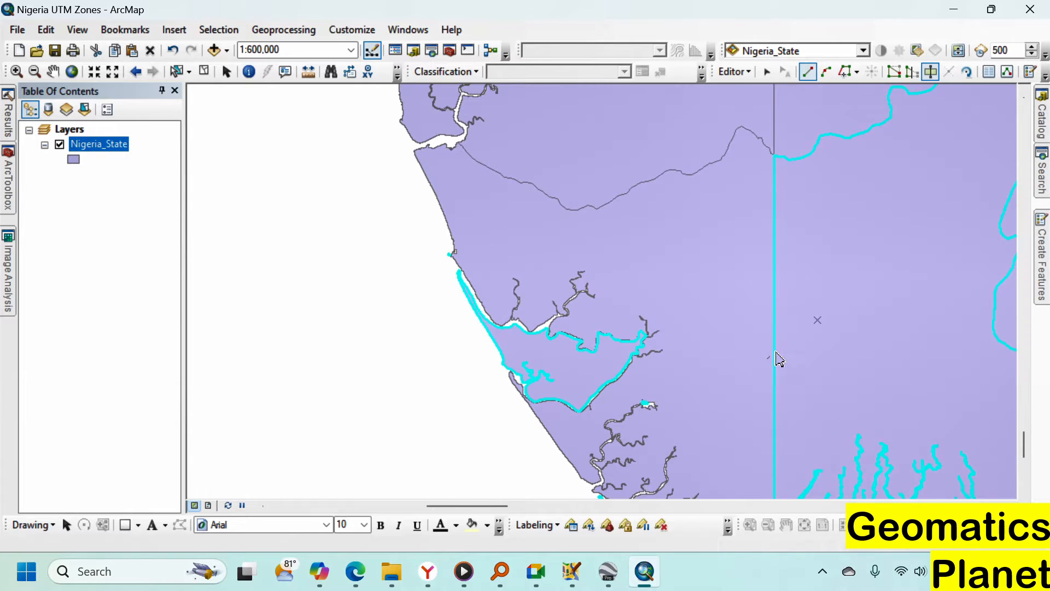
{"action": "scroll", "coordinate": [596, 421], "scroll_direction": "up", "scroll_amount": 9}
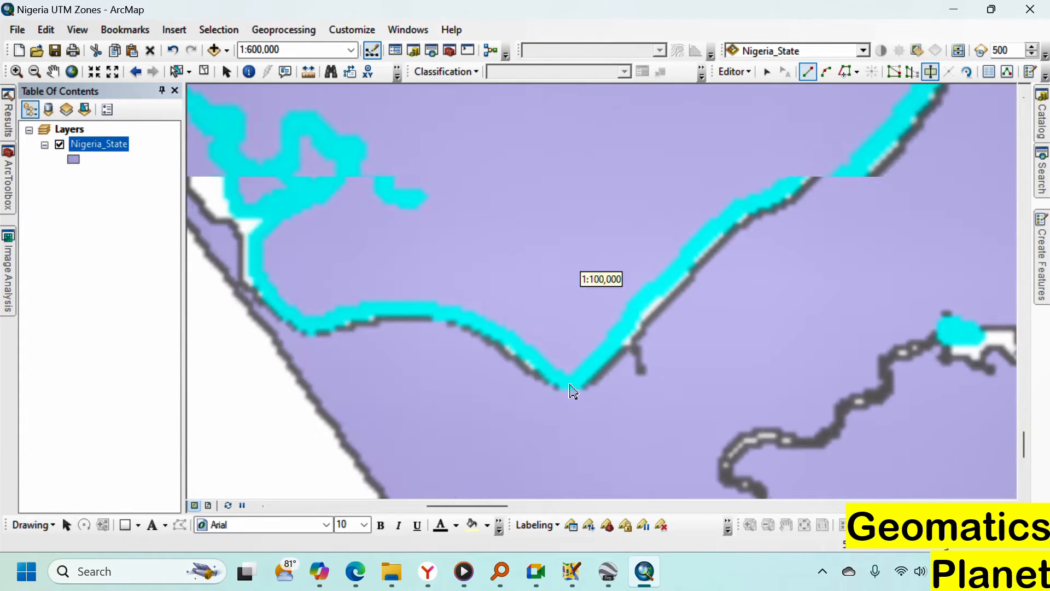
{"action": "scroll", "coordinate": [589, 432], "scroll_direction": "up", "scroll_amount": 3}
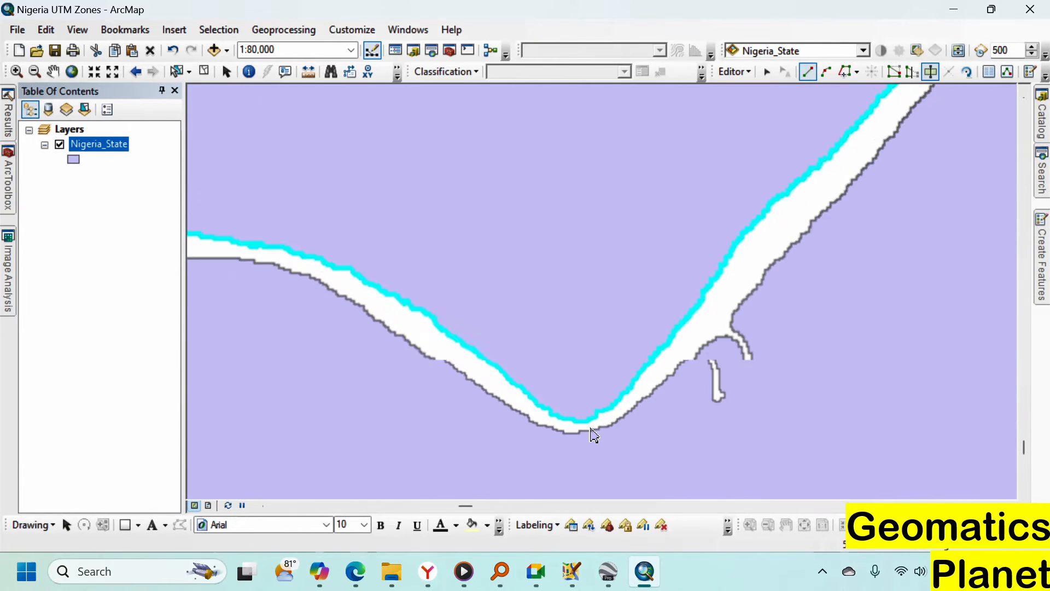
{"action": "left_click", "coordinate": [497, 436]}
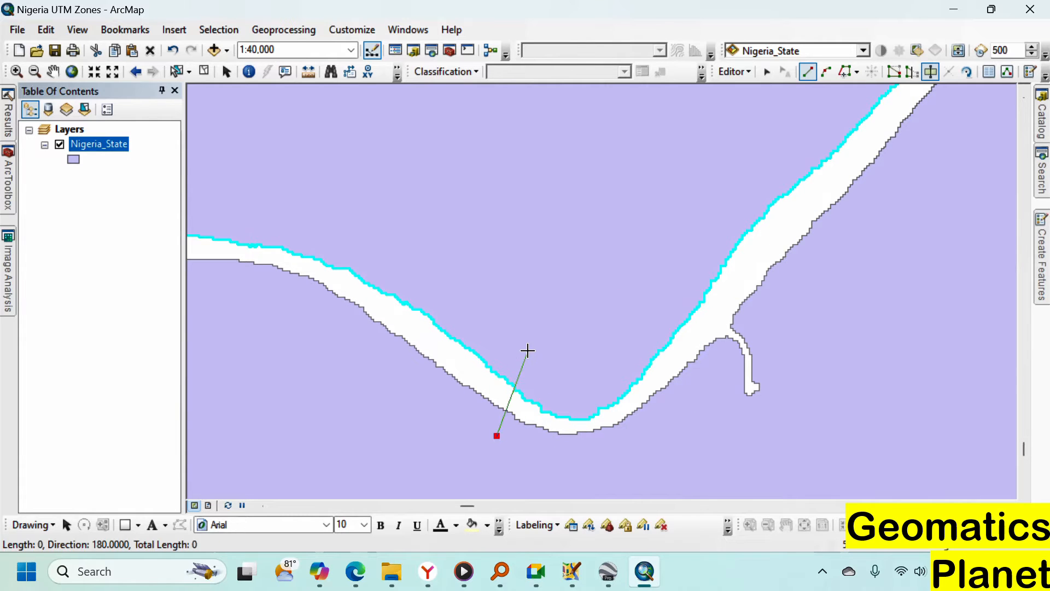
{"action": "left_click", "coordinate": [528, 351]}
{"action": "left_click", "coordinate": [650, 396]}
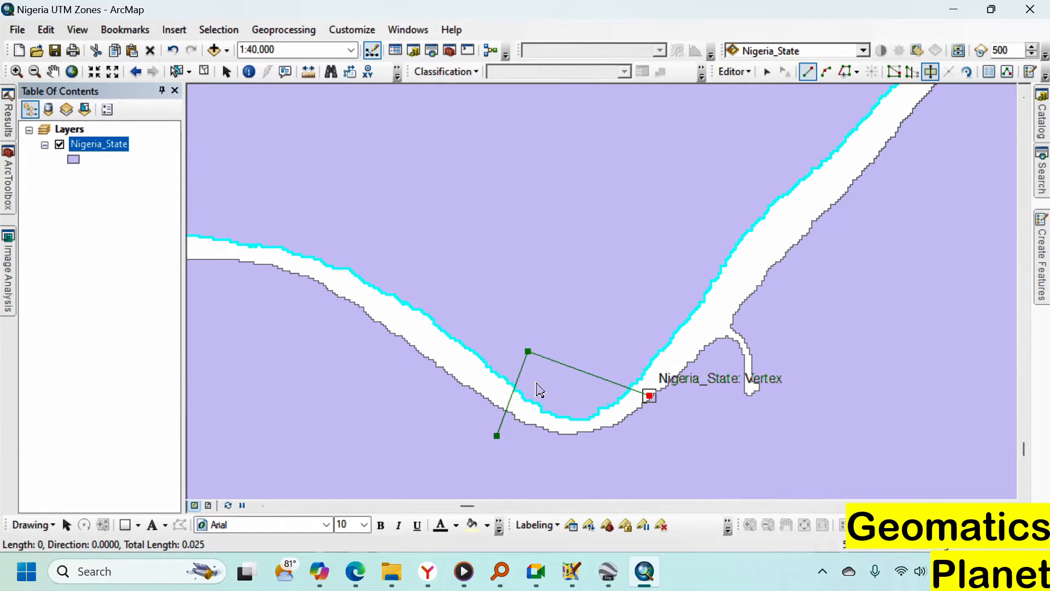
Check the split by selecting the delta polygon east of the 6°E line, then the detached coastal piece west of it
{"action": "scroll", "coordinate": [495, 326], "scroll_direction": "down", "scroll_amount": 6}
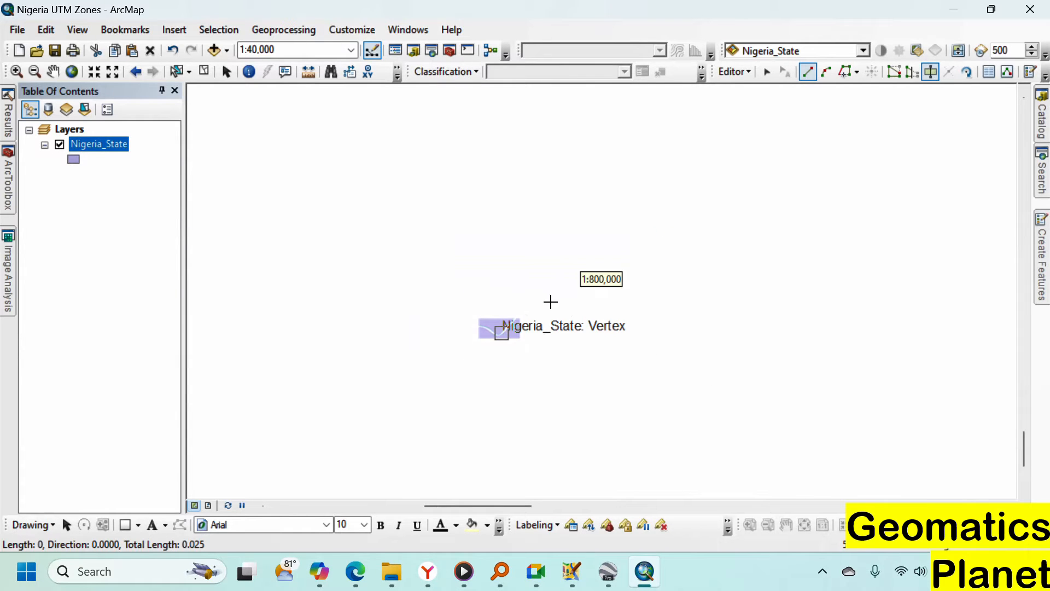
{"action": "scroll", "coordinate": [488, 289], "scroll_direction": "down", "scroll_amount": 3}
{"action": "scroll", "coordinate": [469, 285], "scroll_direction": "down", "scroll_amount": 3}
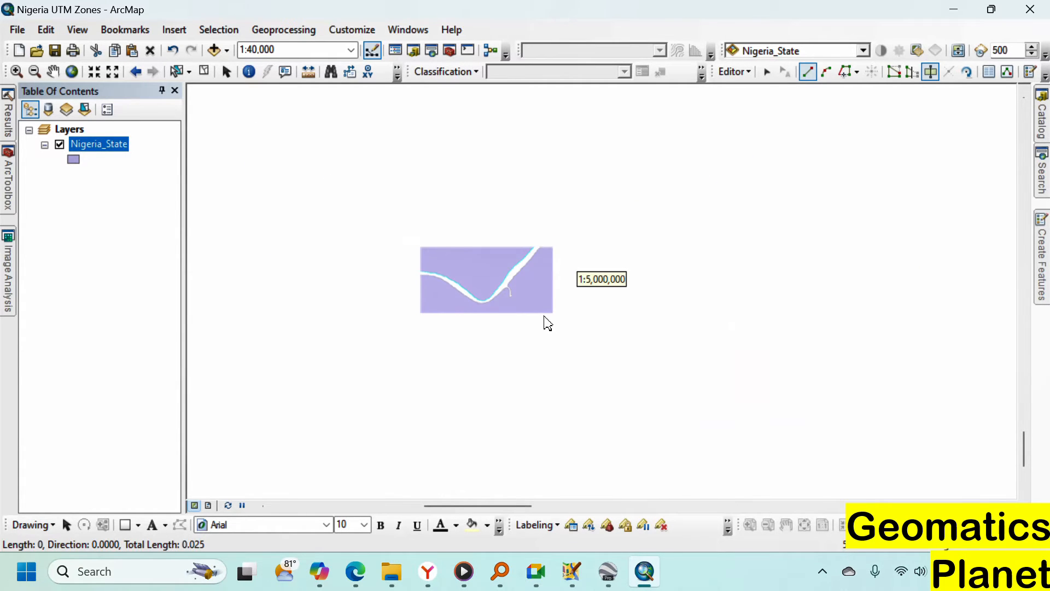
{"action": "scroll", "coordinate": [464, 306], "scroll_direction": "down", "scroll_amount": 1}
{"action": "scroll", "coordinate": [470, 295], "scroll_direction": "up", "scroll_amount": 5}
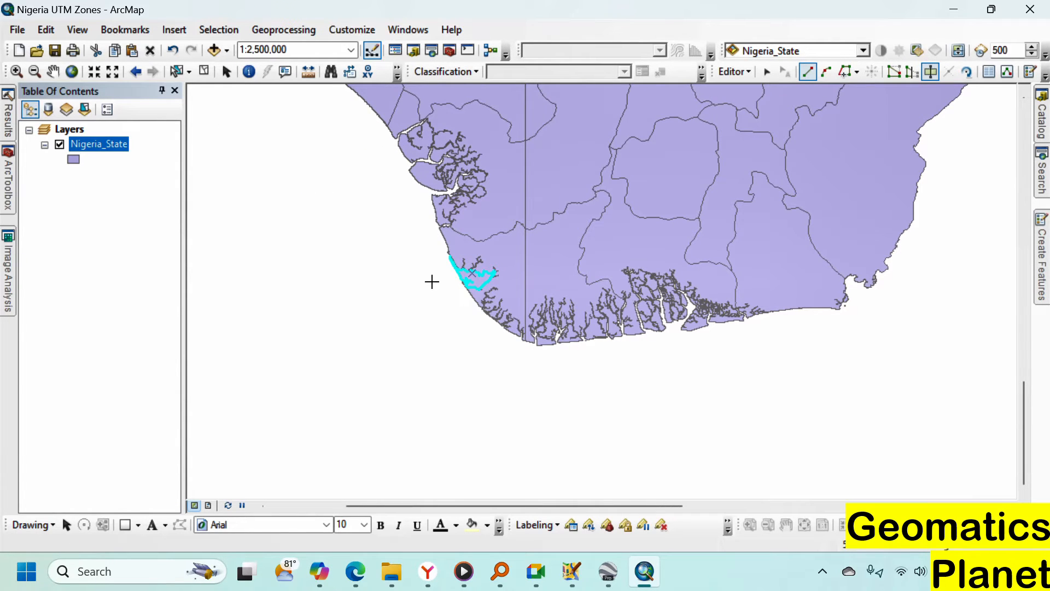
{"action": "scroll", "coordinate": [432, 281], "scroll_direction": "up", "scroll_amount": 3}
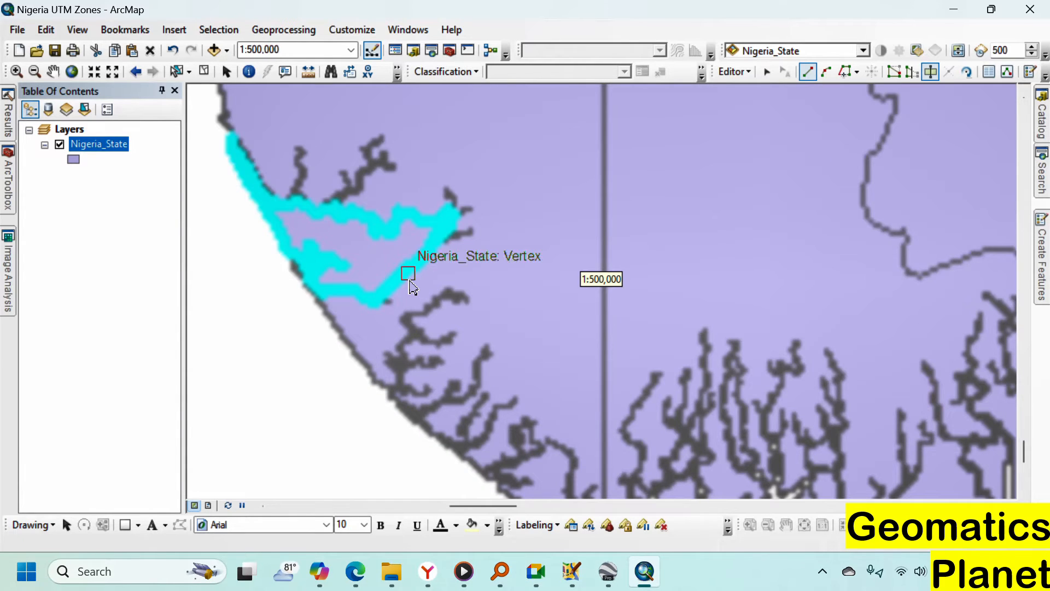
{"action": "scroll", "coordinate": [273, 394], "scroll_direction": "up", "scroll_amount": 4}
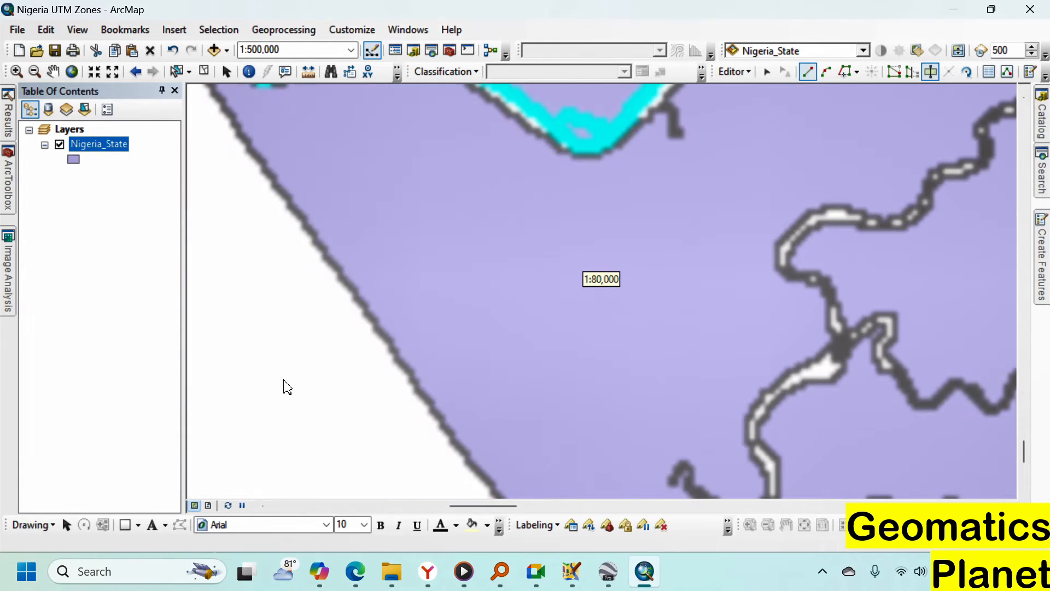
{"action": "left_click", "coordinate": [176, 71]}
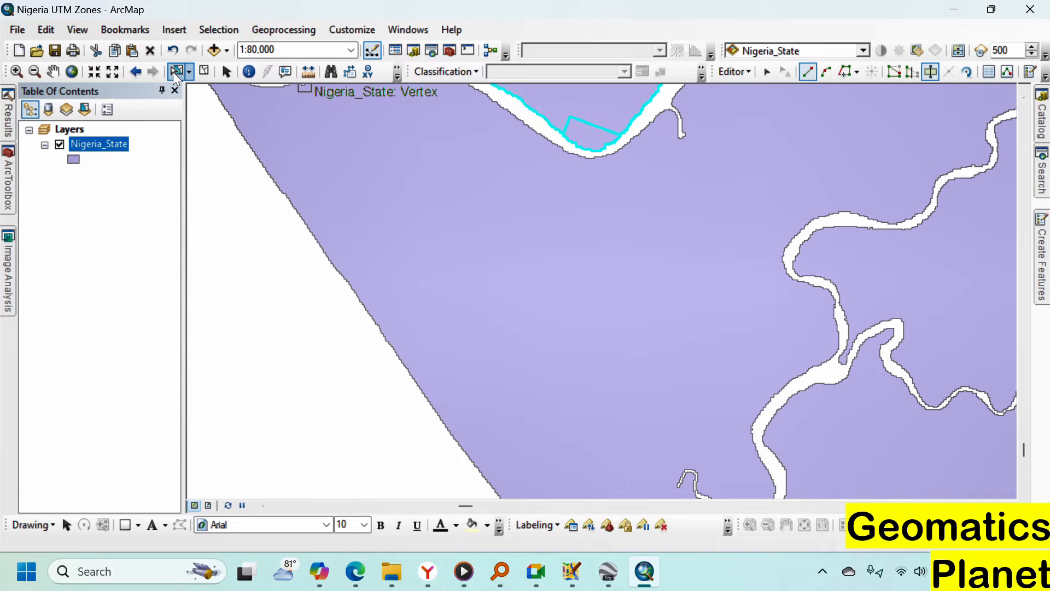
{"action": "scroll", "coordinate": [498, 281], "scroll_direction": "down", "scroll_amount": 8}
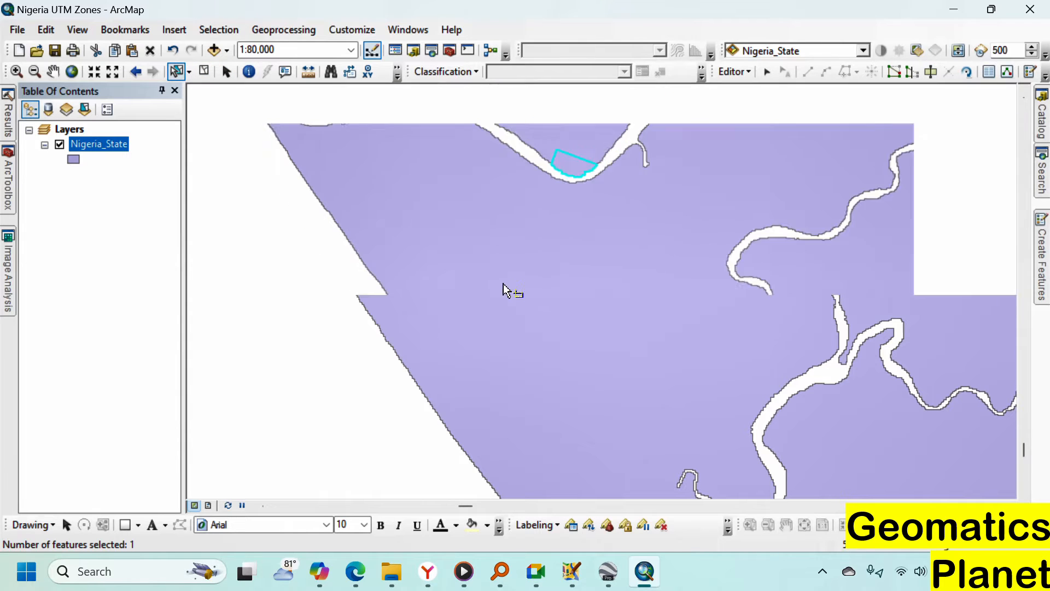
{"action": "scroll", "coordinate": [569, 279], "scroll_direction": "up", "scroll_amount": 5}
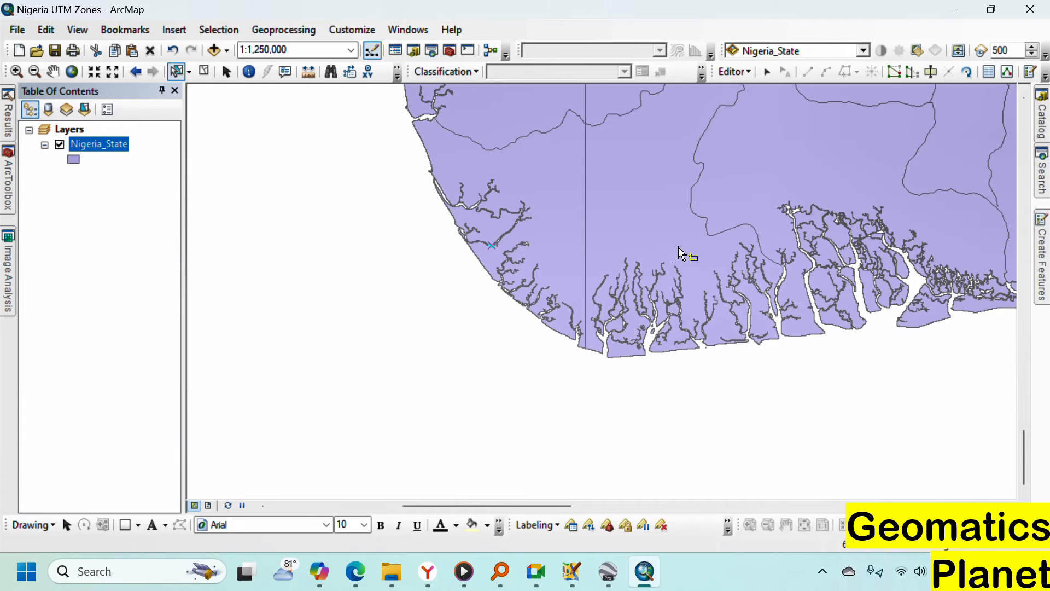
{"action": "left_click", "coordinate": [638, 217]}
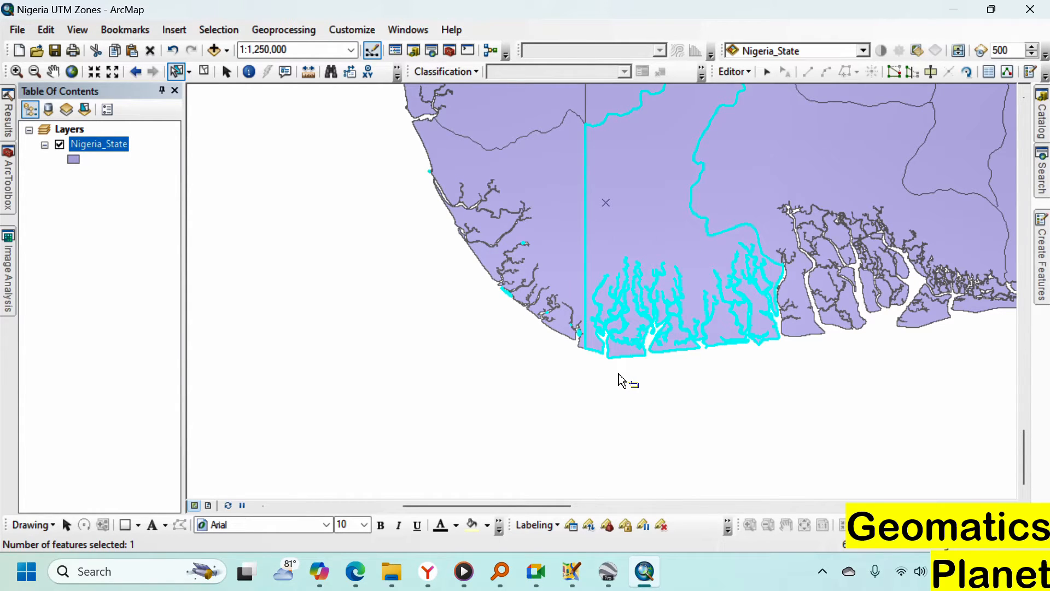
{"action": "left_click", "coordinate": [483, 225]}
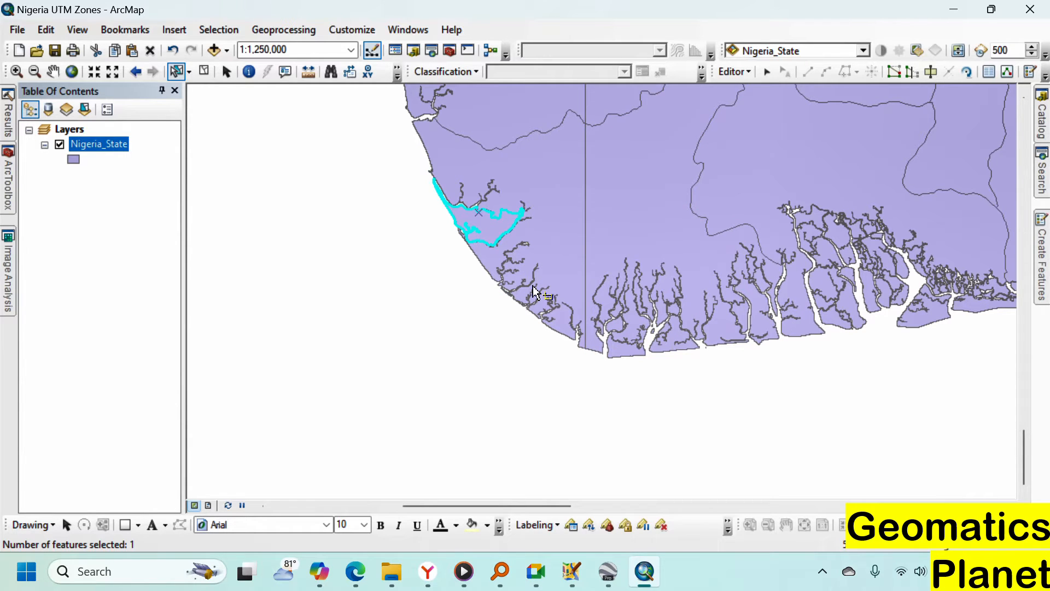
Select the coastal polygon just west of the 6°E line and add the detached piece to the selection
{"action": "left_click_drag", "start_coordinate": [539, 411], "coordinate": [425, 168]}
{"action": "left_click", "coordinate": [563, 219]}
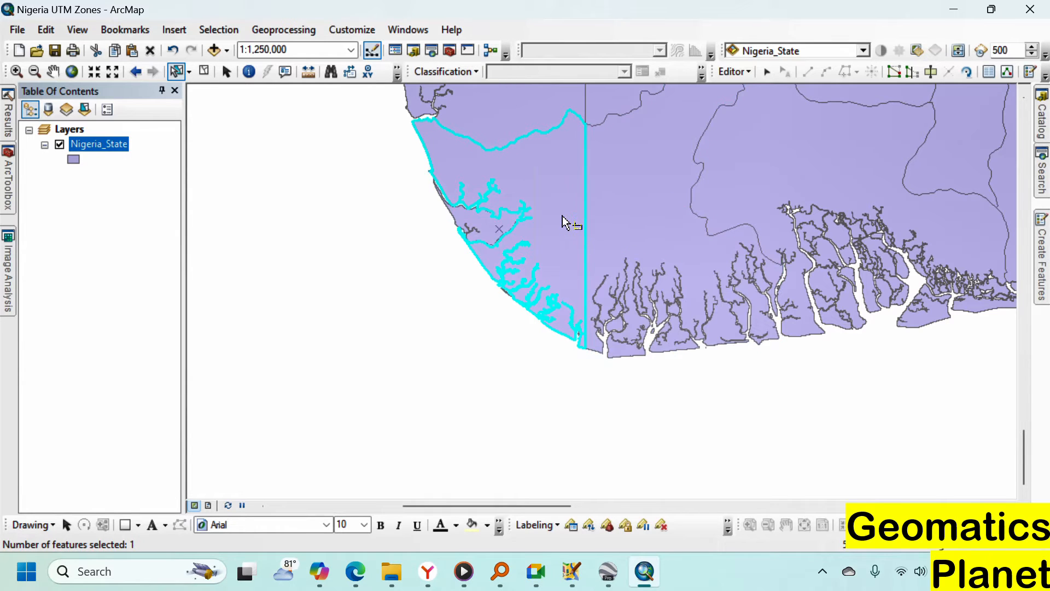
{"action": "left_click", "coordinate": [477, 235], "text": "shift"}
Select the multipart polygon east of the 6°E line and cut across the eastern corner of its coastal islands with Cut Polygons
{"action": "scroll", "coordinate": [555, 408], "scroll_direction": "down", "scroll_amount": 3}
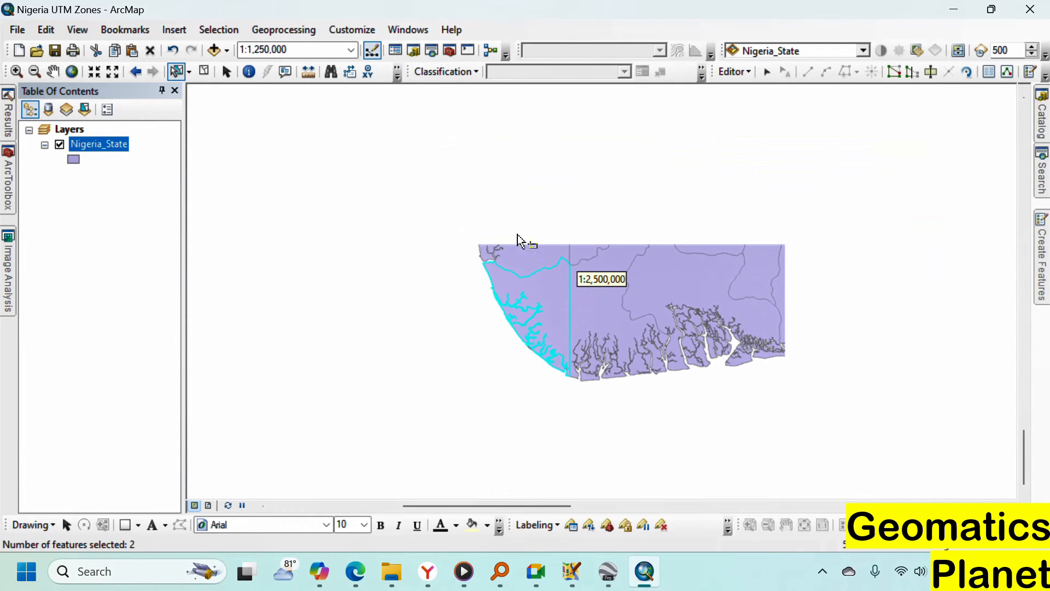
{"action": "scroll", "coordinate": [516, 193], "scroll_direction": "up", "scroll_amount": 1}
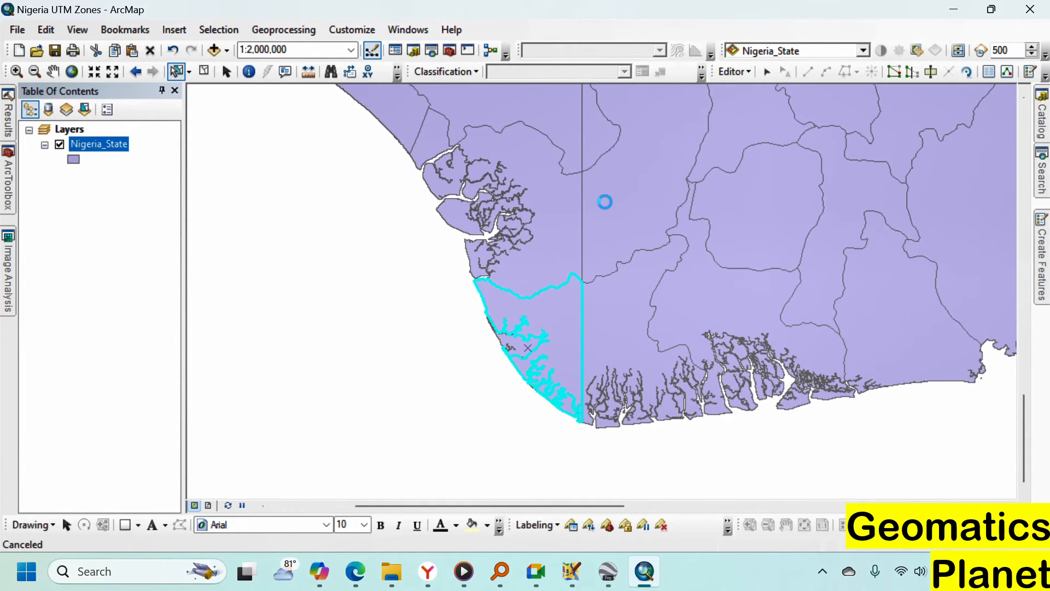
{"action": "left_click", "coordinate": [606, 211]}
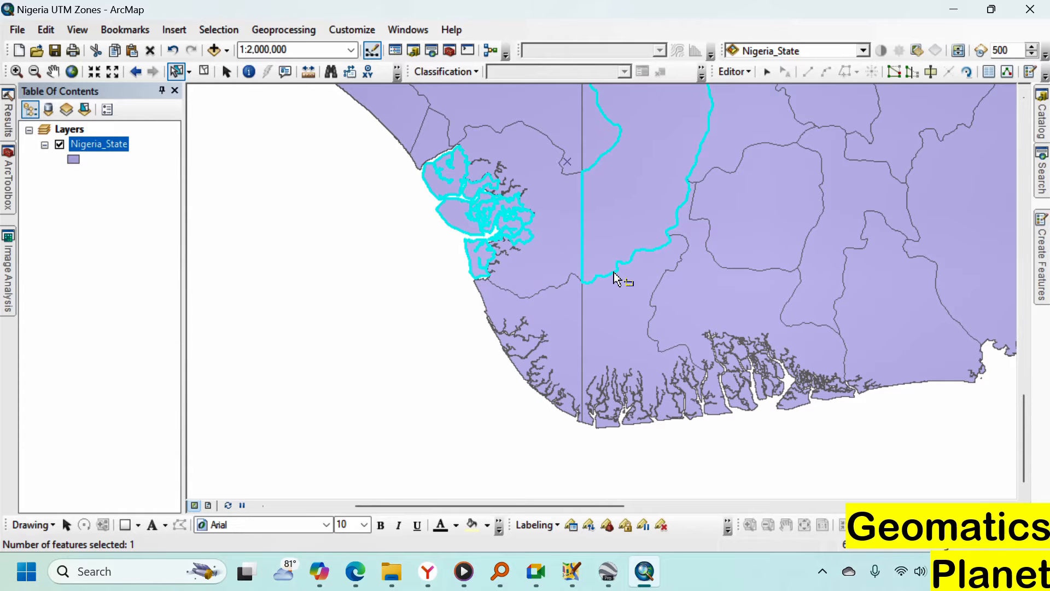
{"action": "scroll", "coordinate": [525, 251], "scroll_direction": "up", "scroll_amount": 6}
{"action": "scroll", "coordinate": [578, 282], "scroll_direction": "up", "scroll_amount": 2}
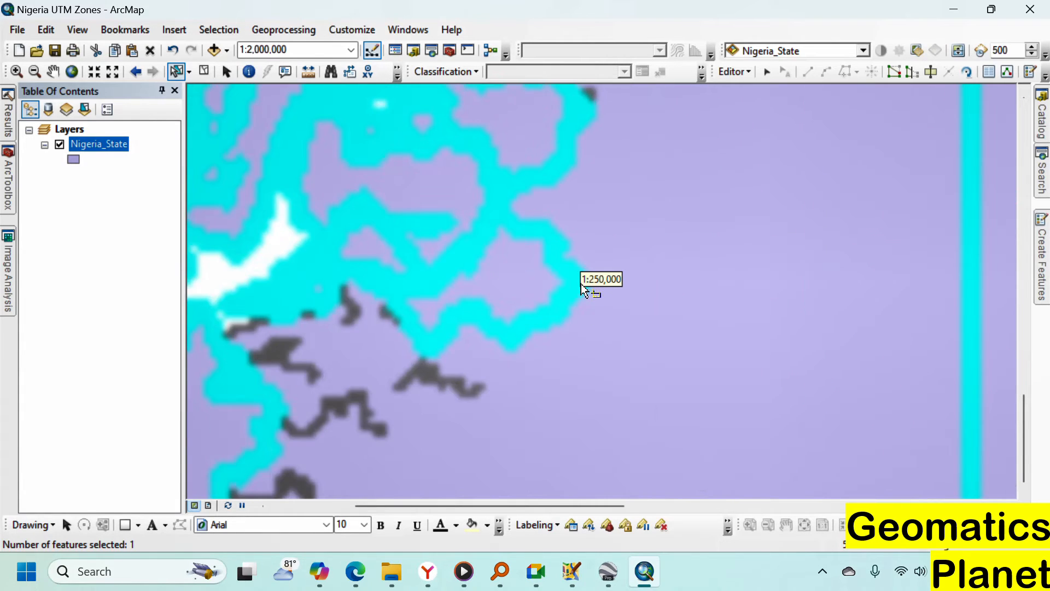
{"action": "scroll", "coordinate": [576, 281], "scroll_direction": "up", "scroll_amount": 4}
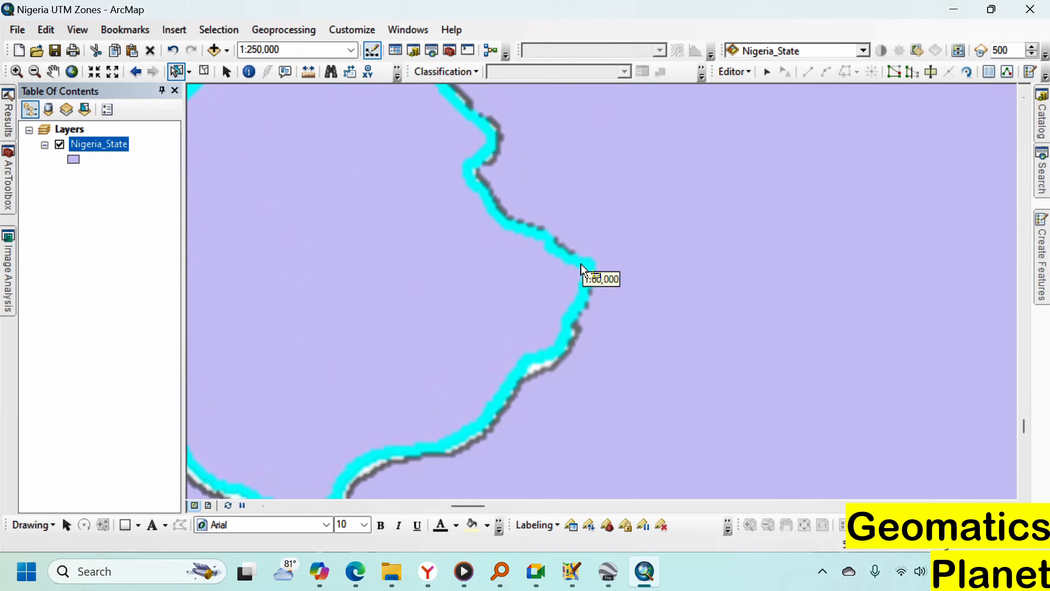
{"action": "scroll", "coordinate": [577, 276], "scroll_direction": "up", "scroll_amount": 4}
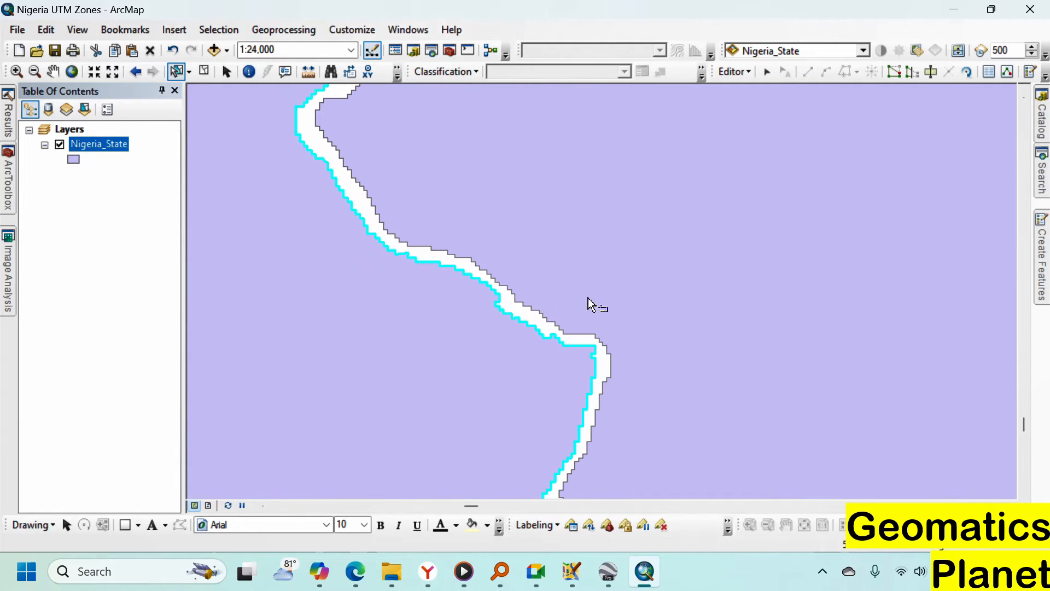
{"action": "left_click", "coordinate": [930, 74]}
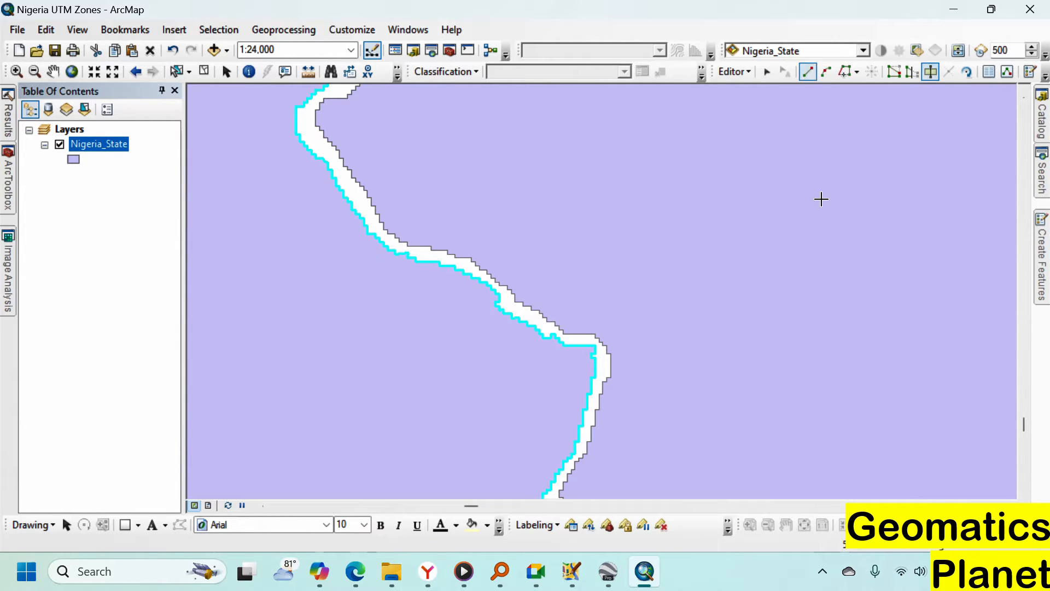
{"action": "scroll", "coordinate": [591, 351], "scroll_direction": "up", "scroll_amount": 2}
{"action": "scroll", "coordinate": [591, 352], "scroll_direction": "up", "scroll_amount": 2}
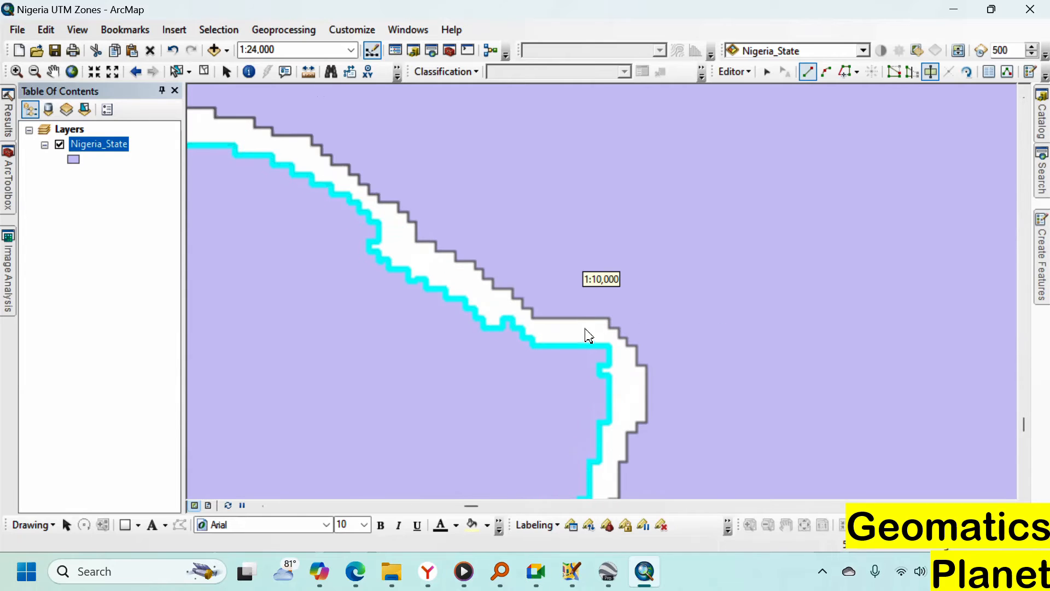
{"action": "left_click", "coordinate": [546, 289]}
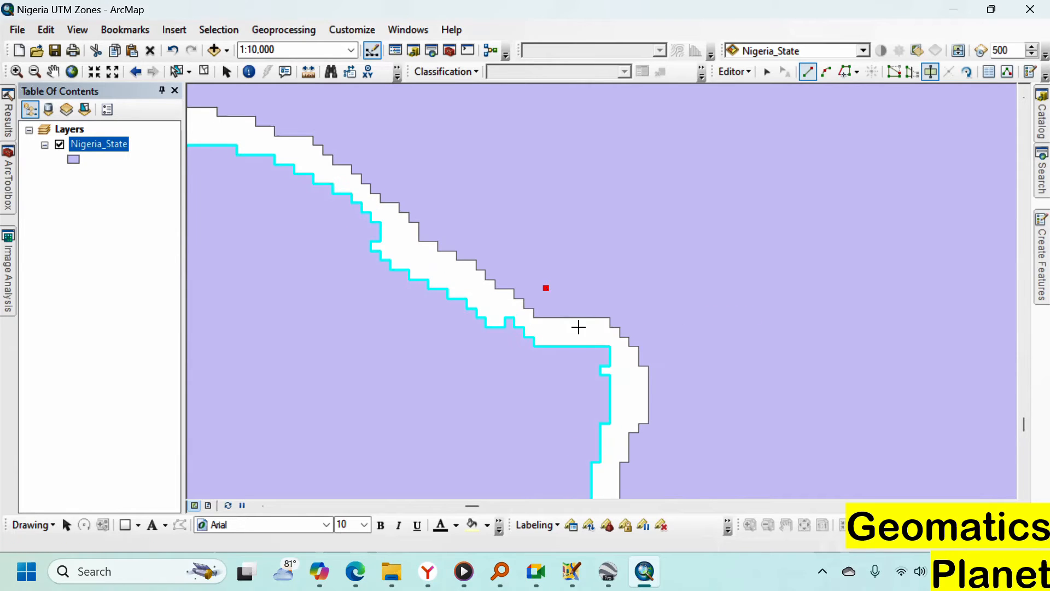
{"action": "left_click", "coordinate": [619, 366]}
{"action": "scroll", "coordinate": [435, 344], "scroll_direction": "down", "scroll_amount": 2}
{"action": "scroll", "coordinate": [492, 284], "scroll_direction": "down", "scroll_amount": 4}
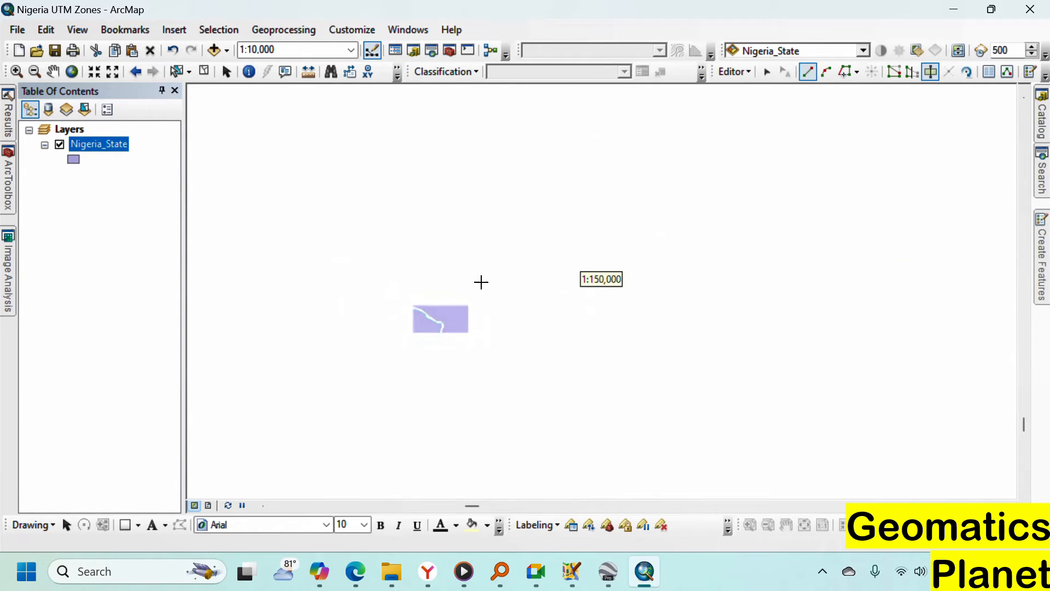
{"action": "scroll", "coordinate": [478, 277], "scroll_direction": "down", "scroll_amount": 2}
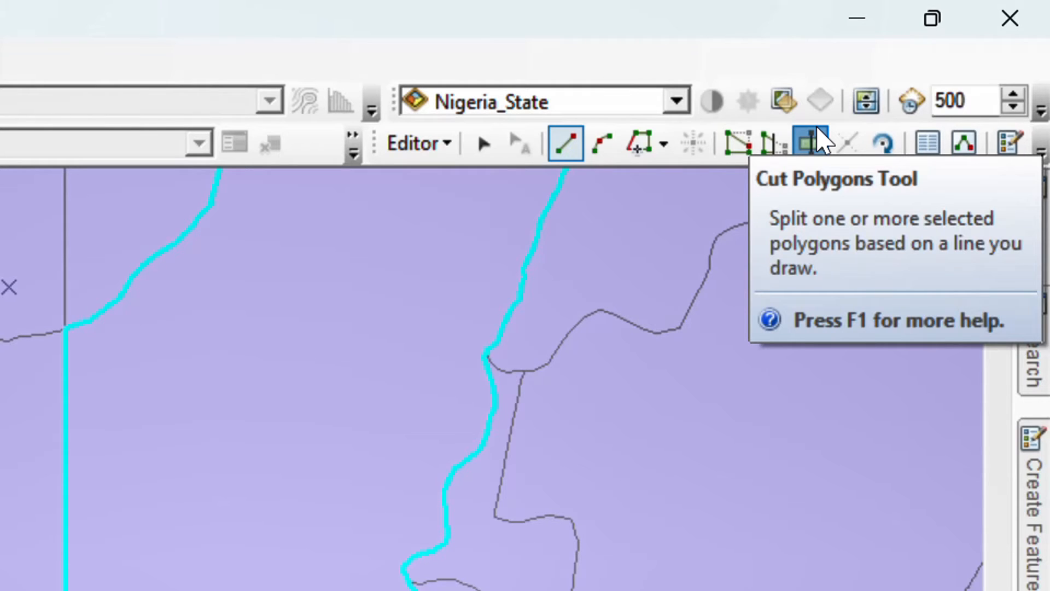
Check the island cut by clearing the selection and selecting the coastal islands again
{"action": "left_click", "coordinate": [819, 141]}
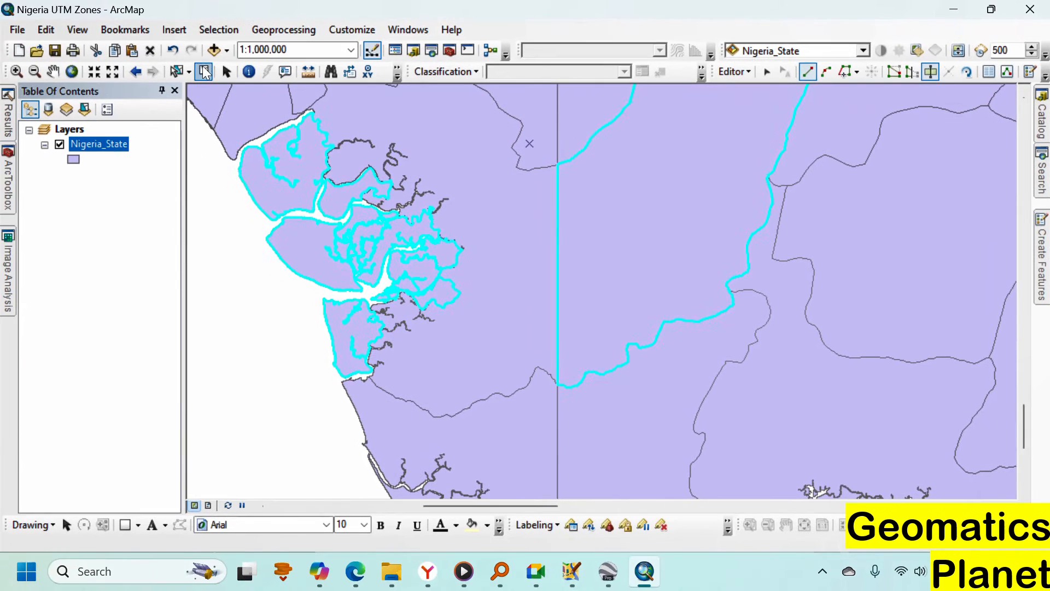
{"action": "left_click", "coordinate": [204, 72]}
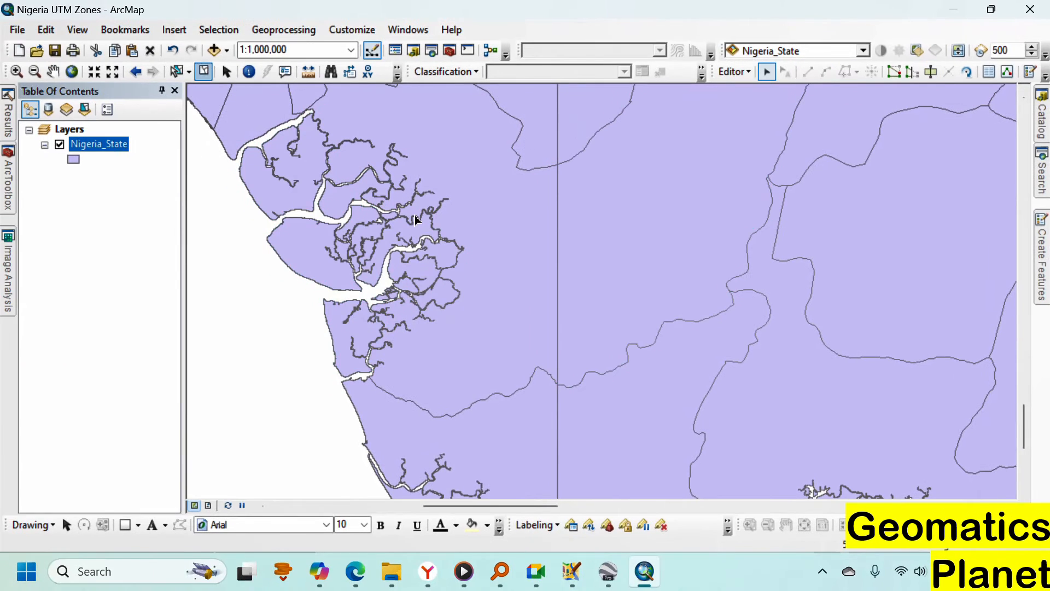
{"action": "left_click", "coordinate": [425, 280]}
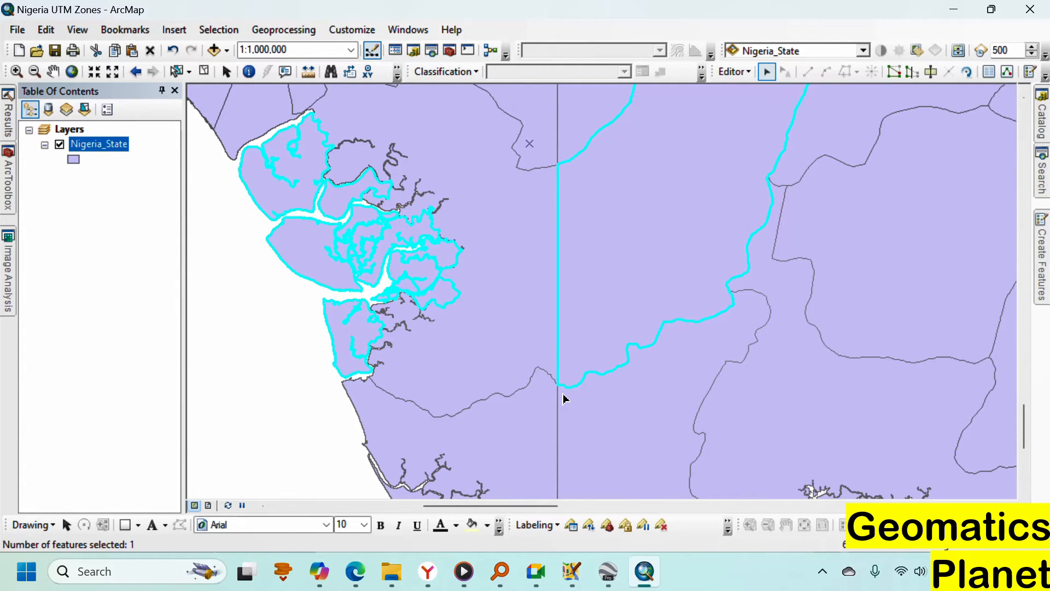
Cut the southwestern corner of the multipart polygon's mainland part at the 6°E line with a short three-point line
{"action": "scroll", "coordinate": [565, 398], "scroll_direction": "down", "scroll_amount": 5}
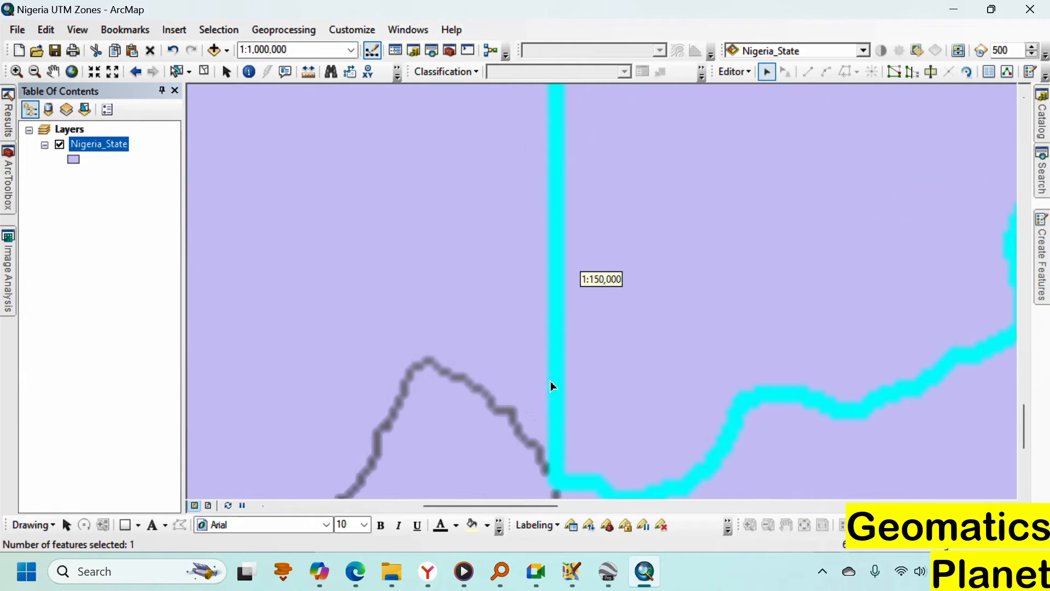
{"action": "scroll", "coordinate": [587, 180], "scroll_direction": "up", "scroll_amount": 4}
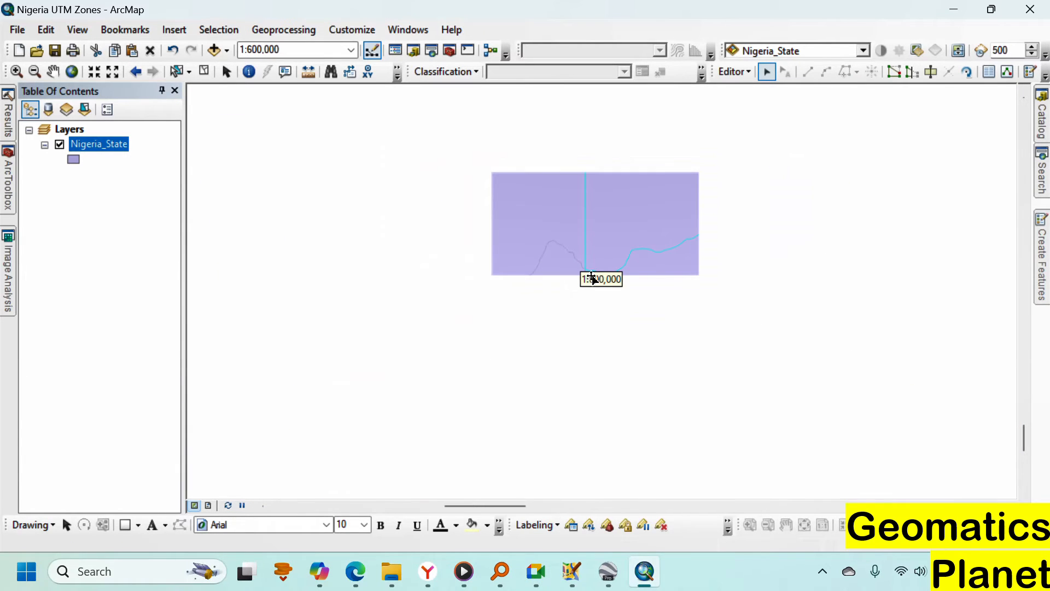
{"action": "scroll", "coordinate": [591, 276], "scroll_direction": "down", "scroll_amount": 6}
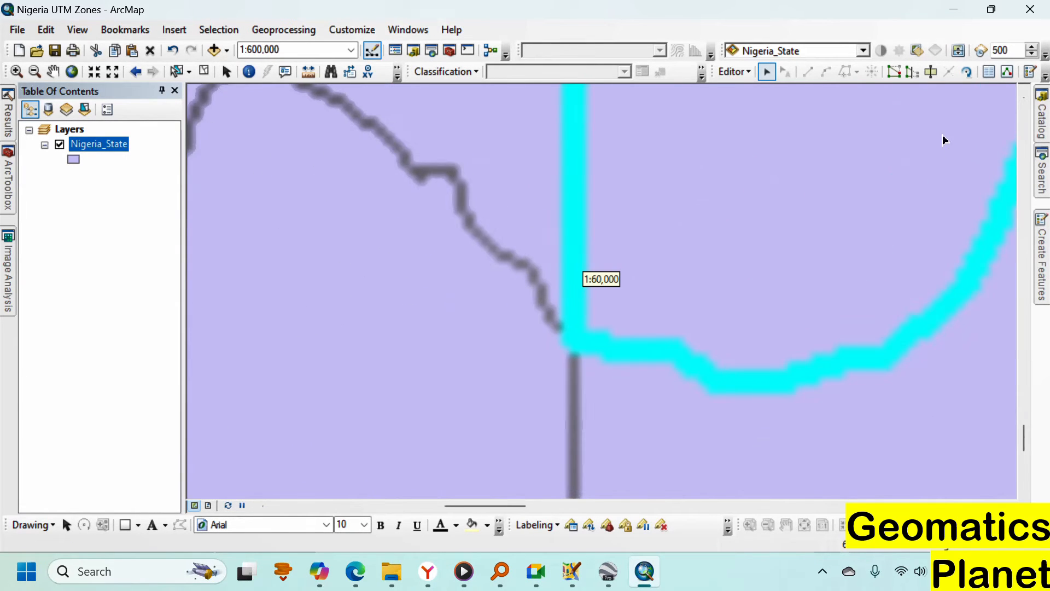
{"action": "left_click", "coordinate": [932, 72]}
{"action": "scroll", "coordinate": [592, 357], "scroll_direction": "down", "scroll_amount": 2}
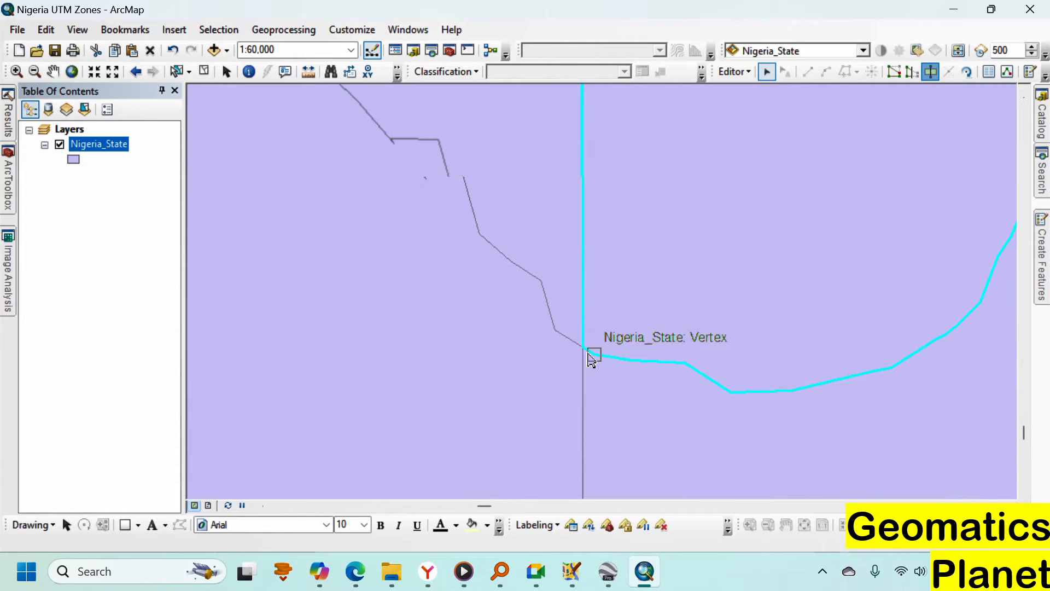
{"action": "scroll", "coordinate": [552, 350], "scroll_direction": "down", "scroll_amount": 1}
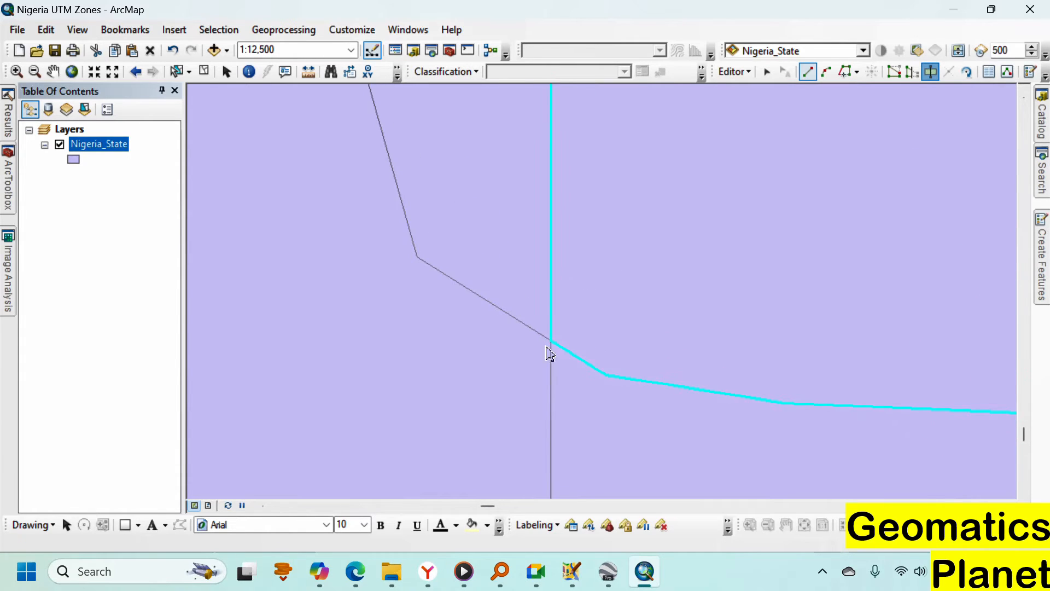
{"action": "scroll", "coordinate": [553, 354], "scroll_direction": "down", "scroll_amount": 2}
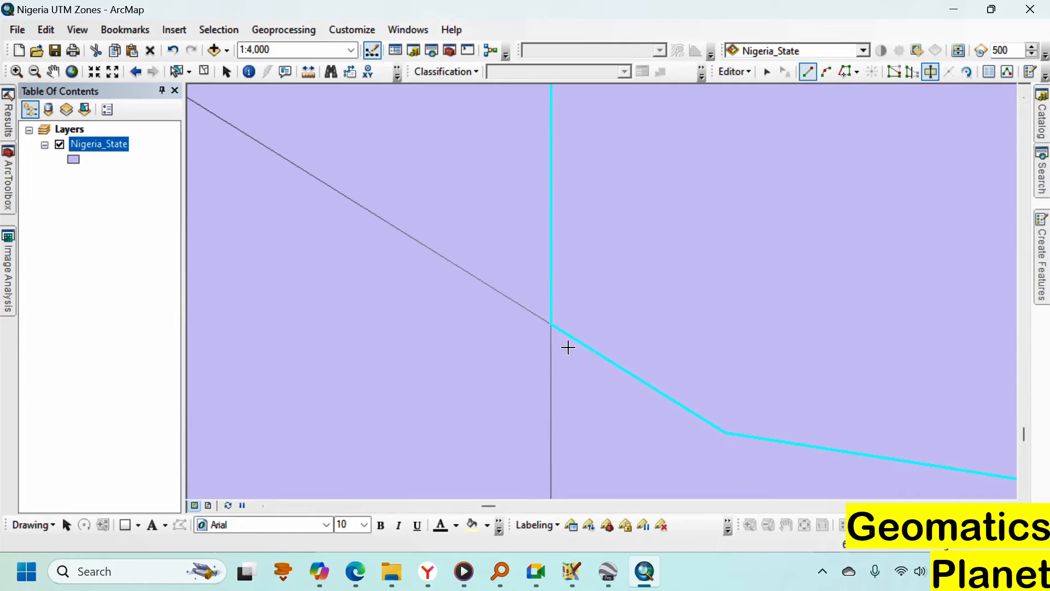
{"action": "left_click", "coordinate": [562, 301]}
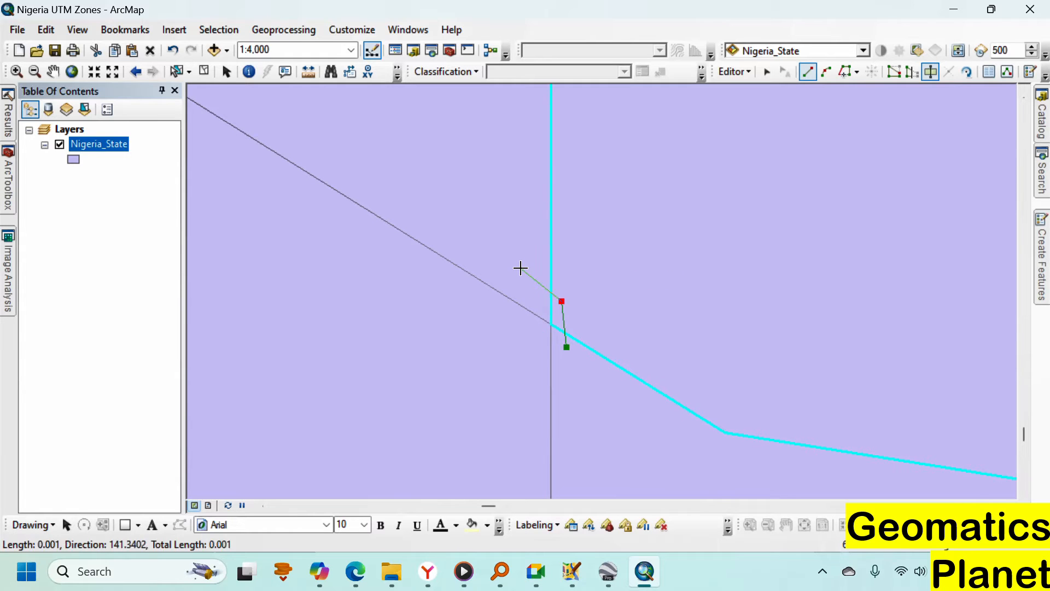
{"action": "left_click", "coordinate": [520, 270]}
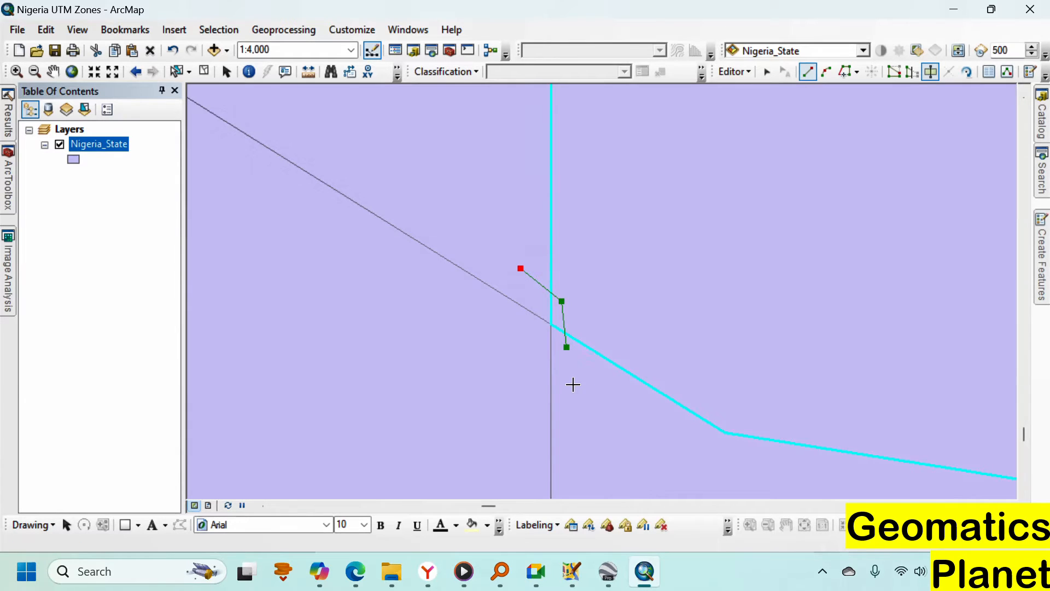
{"action": "scroll", "coordinate": [558, 366], "scroll_direction": "up", "scroll_amount": 3}
{"action": "scroll", "coordinate": [547, 324], "scroll_direction": "up", "scroll_amount": 2}
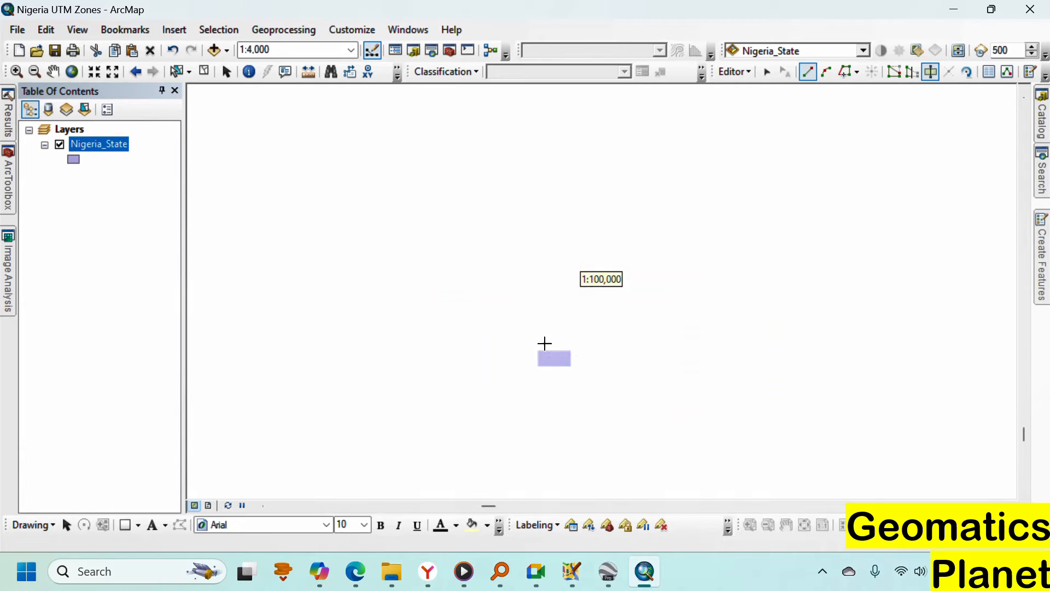
{"action": "scroll", "coordinate": [568, 362], "scroll_direction": "up", "scroll_amount": 3}
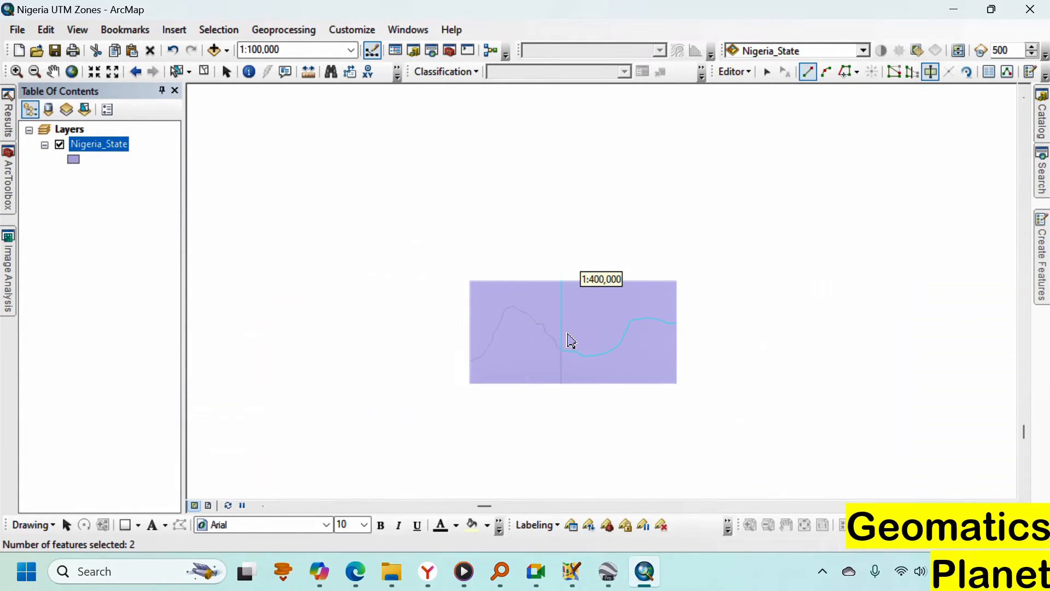
{"action": "scroll", "coordinate": [567, 335], "scroll_direction": "up", "scroll_amount": 2}
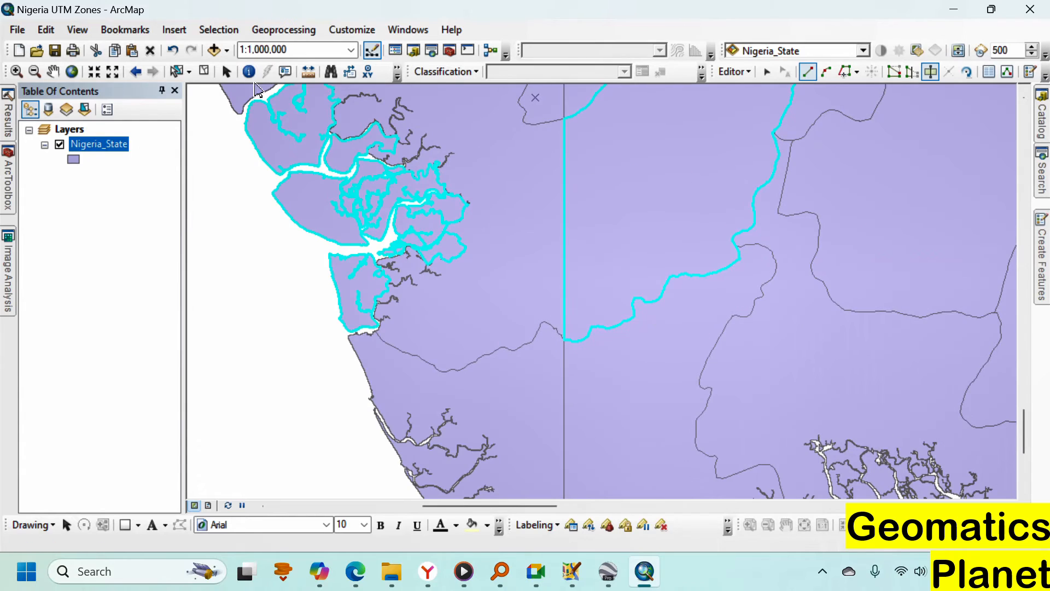
Check the corner cut by clearing the selection and selecting the mainland part east of the 6°E line
{"action": "left_click", "coordinate": [204, 71]}
{"action": "left_click", "coordinate": [176, 71]}
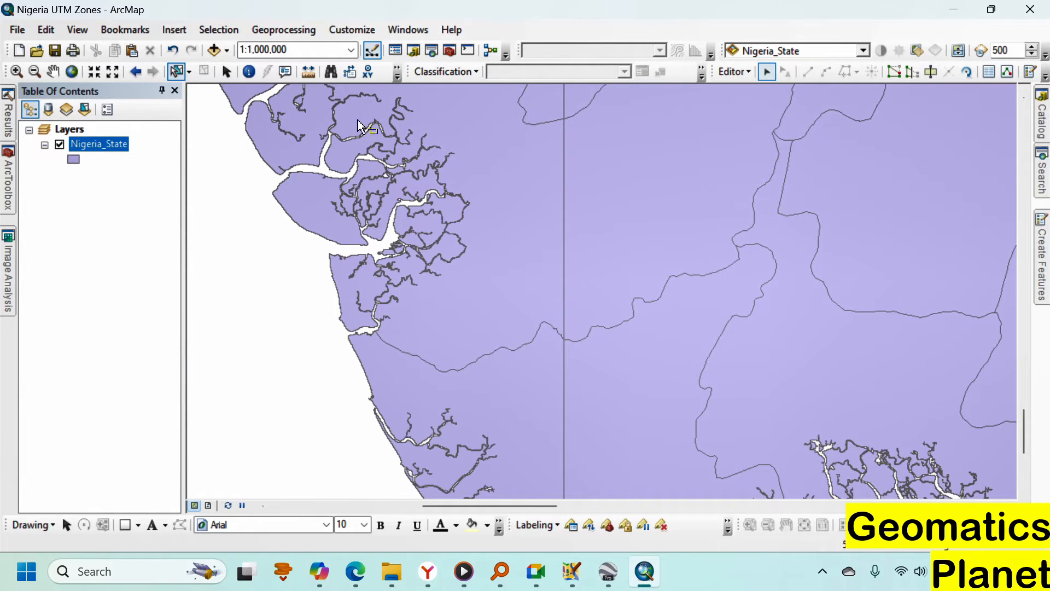
{"action": "left_click", "coordinate": [626, 202]}
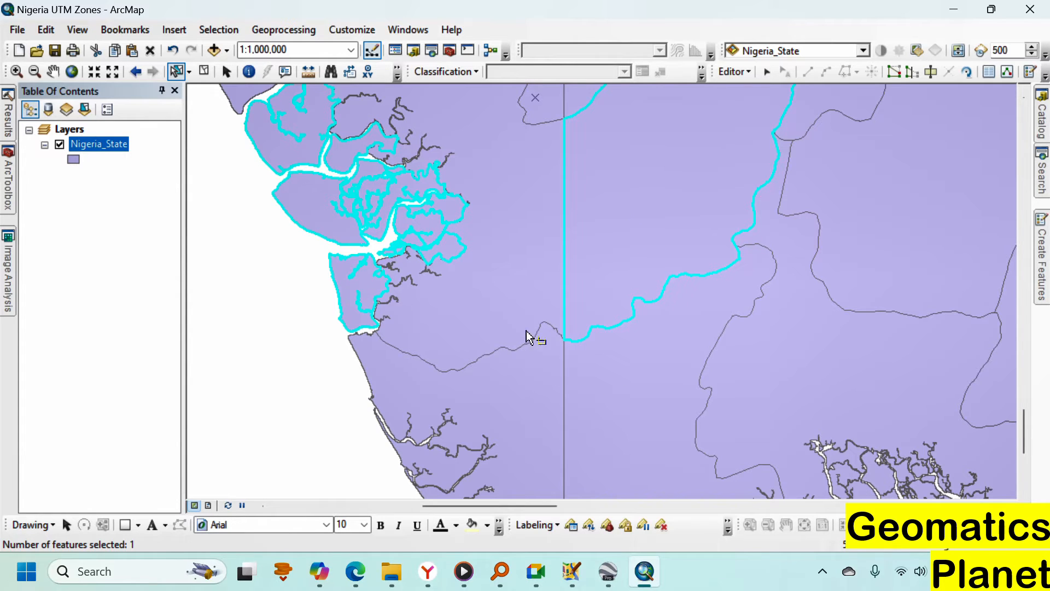
Cut the mainland part east of the 6°E line in two with a diagonal line from its western to its eastern boundary
{"action": "scroll", "coordinate": [589, 323], "scroll_direction": "down", "scroll_amount": 2}
{"action": "scroll", "coordinate": [623, 291], "scroll_direction": "down", "scroll_amount": 2}
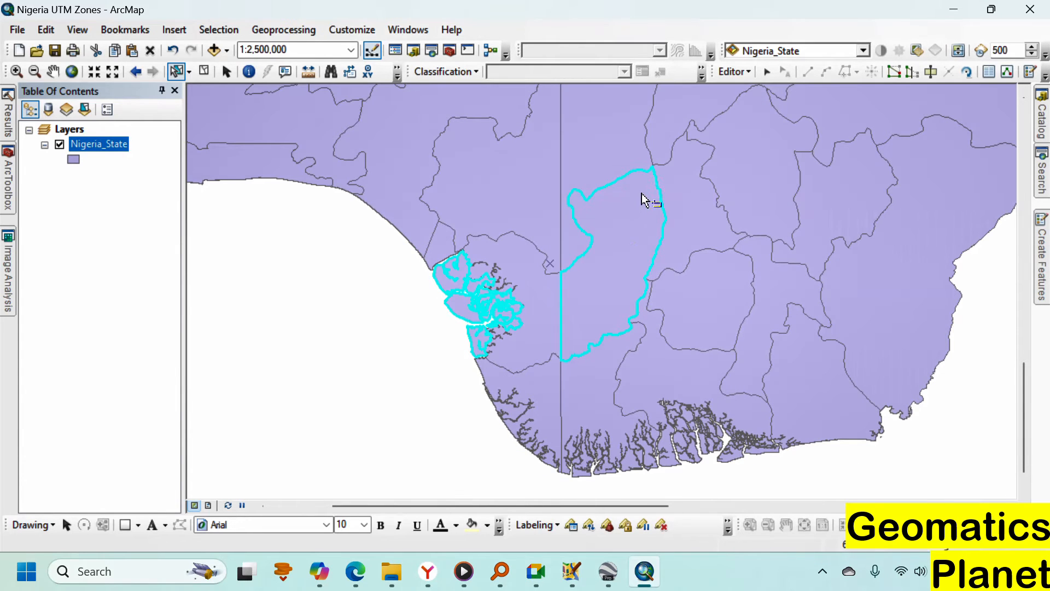
{"action": "left_click", "coordinate": [931, 72]}
{"action": "left_click", "coordinate": [561, 247]}
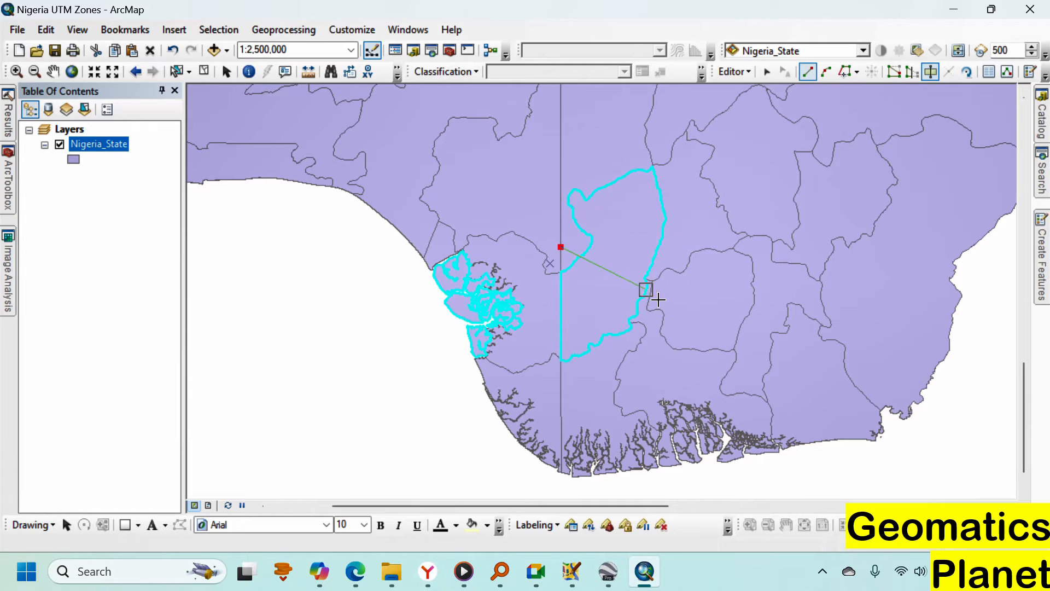
{"action": "left_click", "coordinate": [677, 318]}
{"action": "key", "text": "F2"}
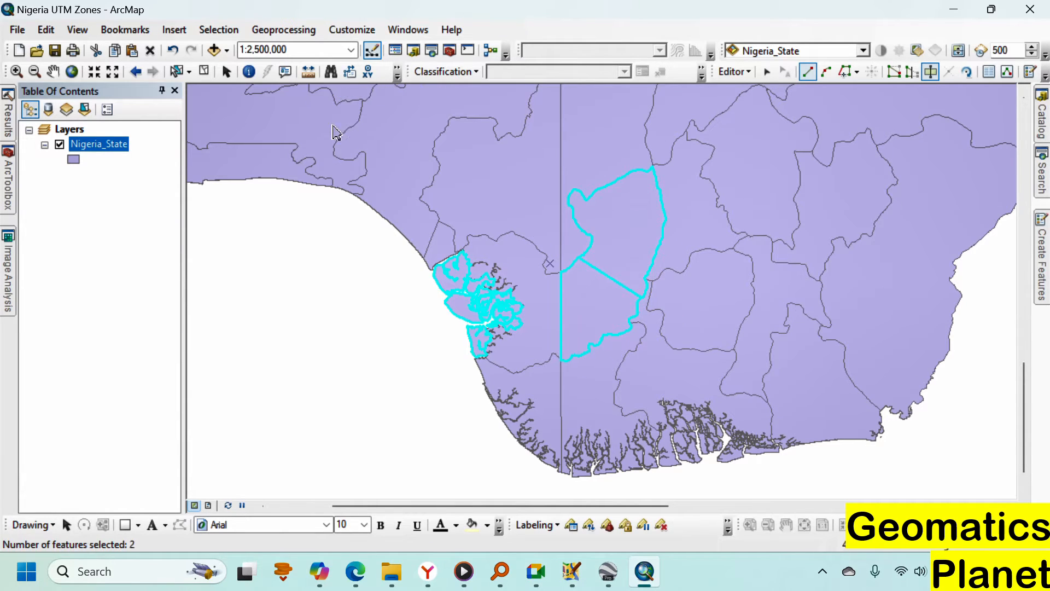
Select the mainland part north of the diagonal cut and cut off its northern tip with a short line
{"action": "left_click", "coordinate": [176, 71]}
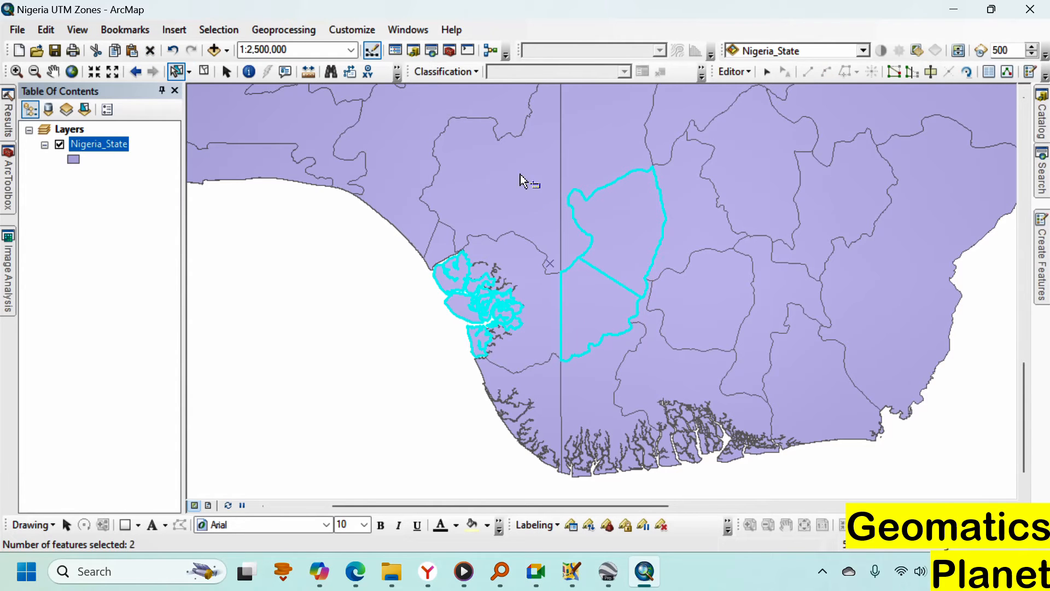
{"action": "left_click", "coordinate": [636, 227]}
{"action": "scroll", "coordinate": [660, 162], "scroll_direction": "up", "scroll_amount": 5}
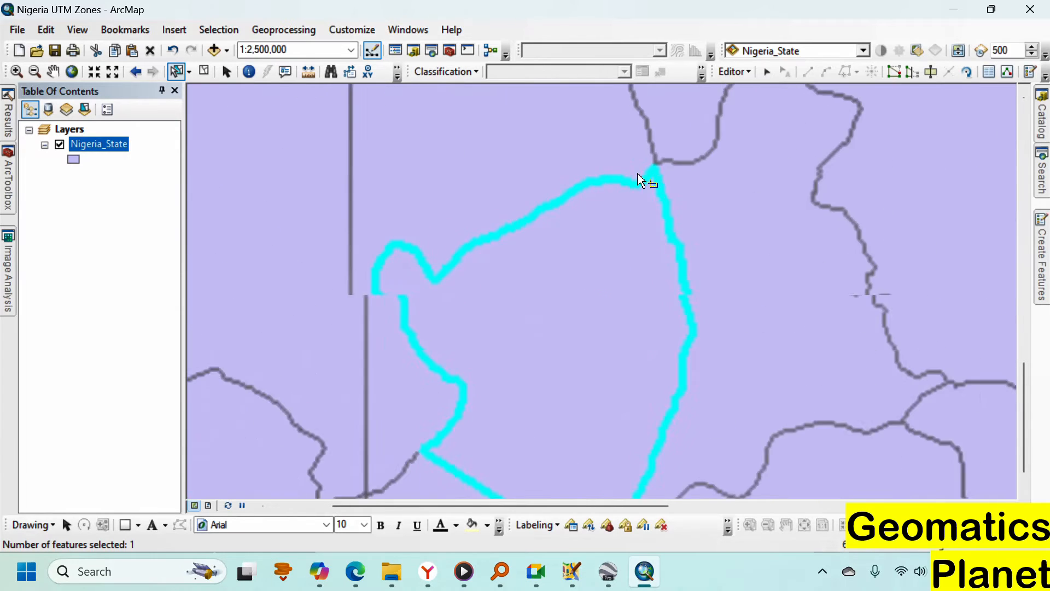
{"action": "scroll", "coordinate": [650, 161], "scroll_direction": "up", "scroll_amount": 2}
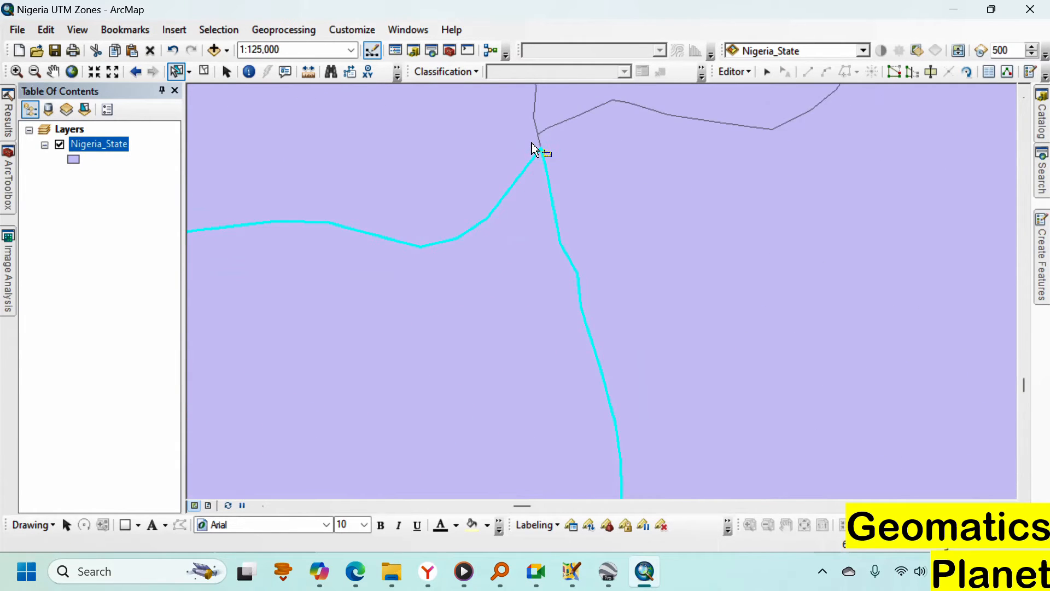
{"action": "scroll", "coordinate": [533, 142], "scroll_direction": "up", "scroll_amount": 3}
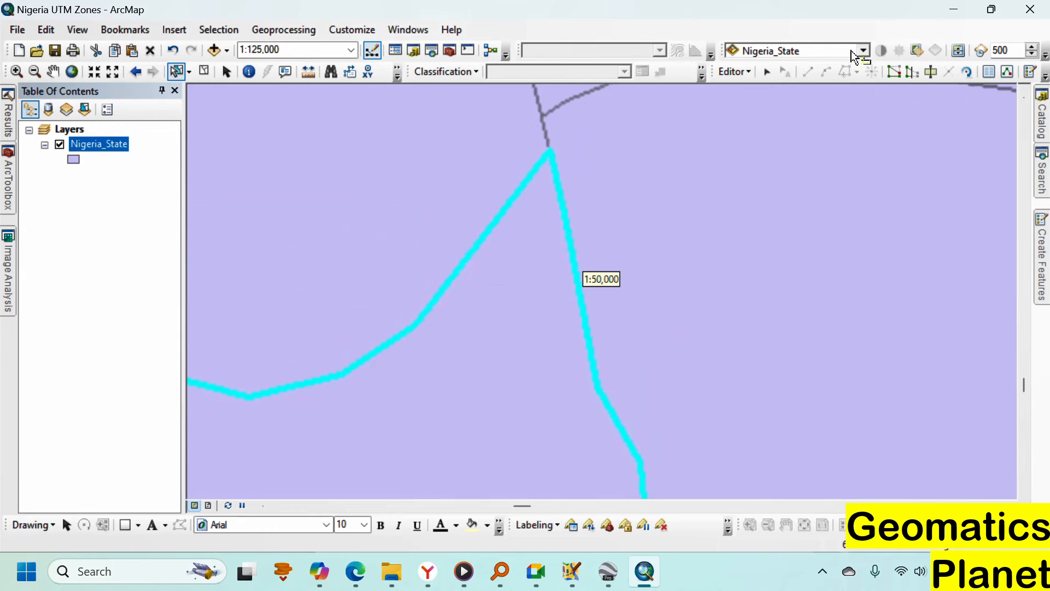
{"action": "left_click", "coordinate": [929, 72]}
{"action": "left_click", "coordinate": [514, 148]}
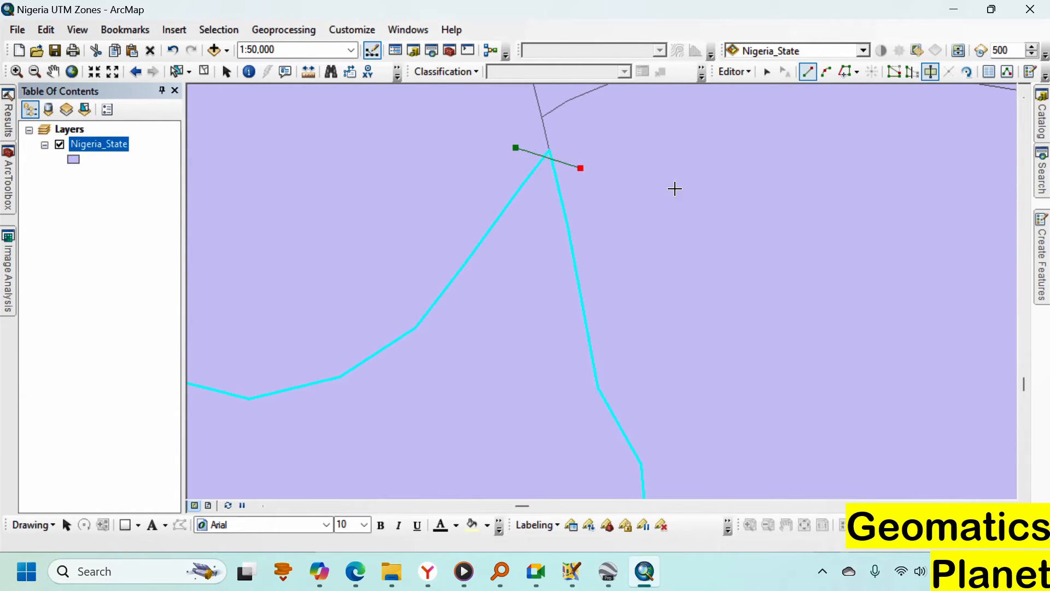
Check the tip cut by selecting the mainland part north of the diagonal and the coastal islands separately
{"action": "scroll", "coordinate": [705, 157], "scroll_direction": "down", "scroll_amount": 8}
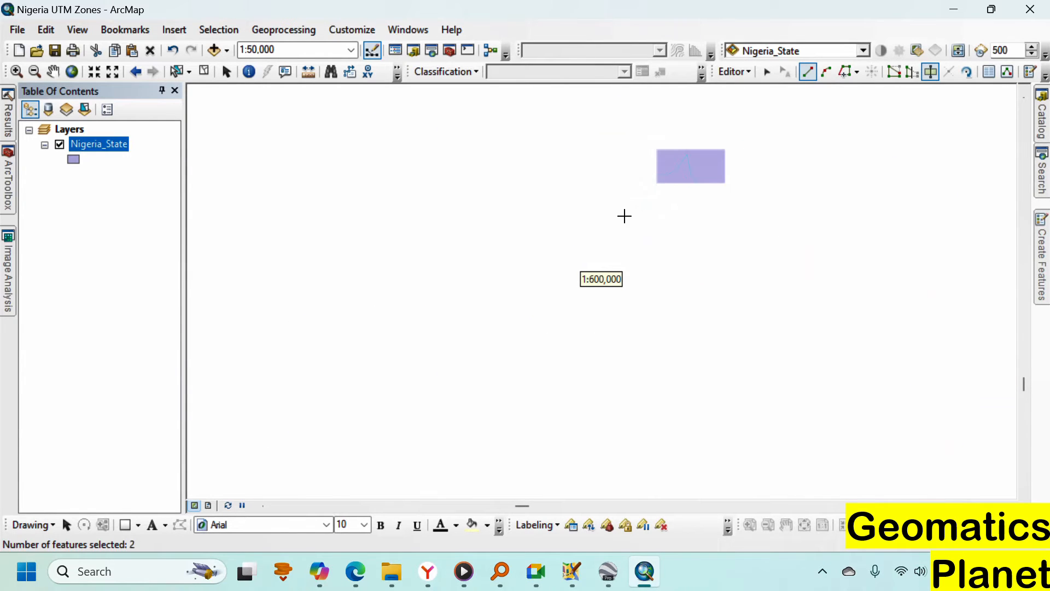
{"action": "scroll", "coordinate": [696, 187], "scroll_direction": "down", "scroll_amount": 5}
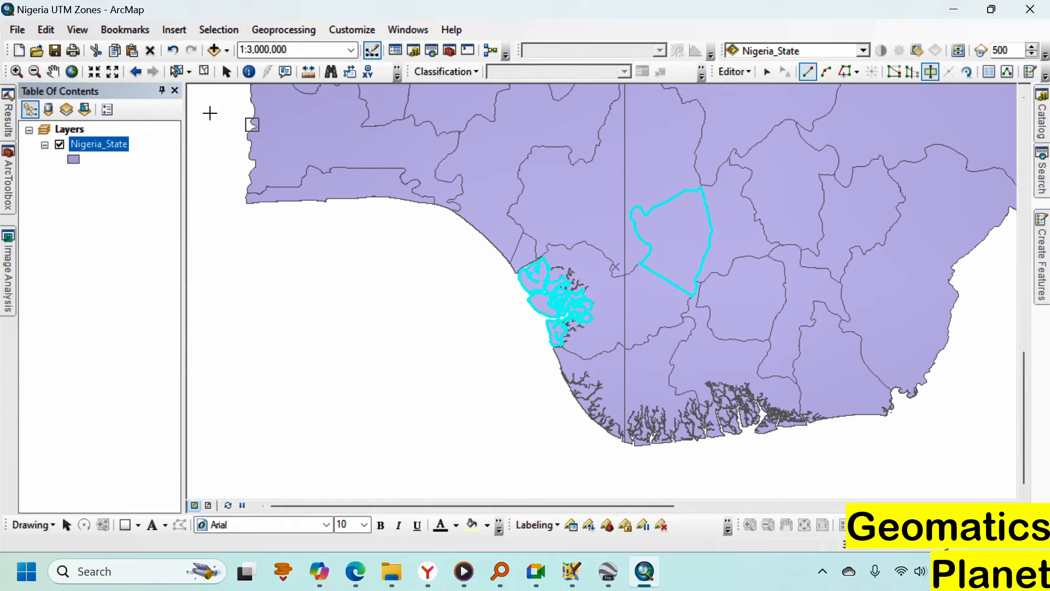
{"action": "left_click", "coordinate": [175, 70]}
{"action": "left_click", "coordinate": [656, 228]}
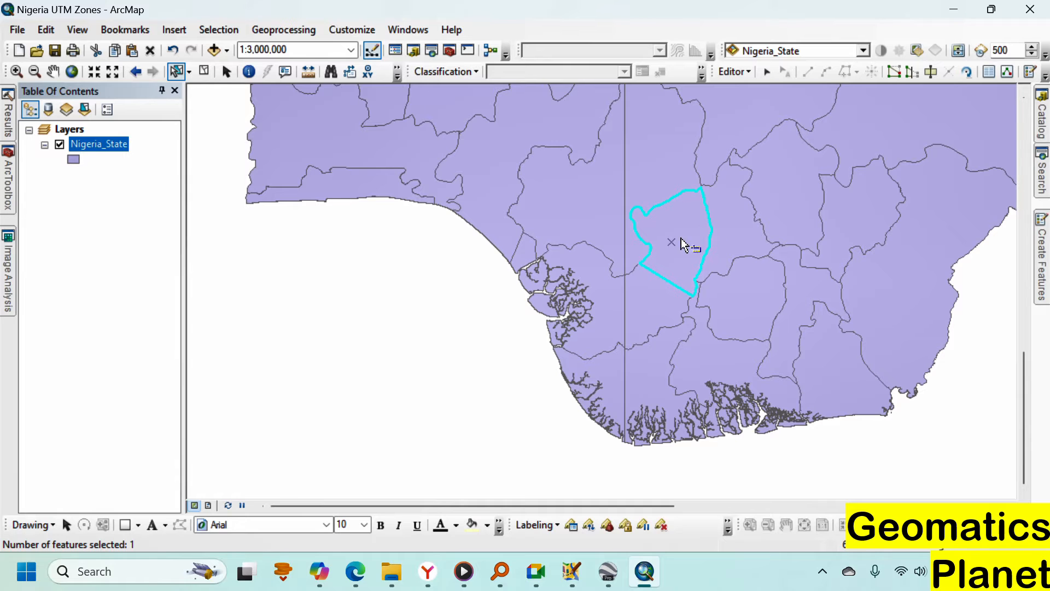
{"action": "left_click", "coordinate": [544, 301]}
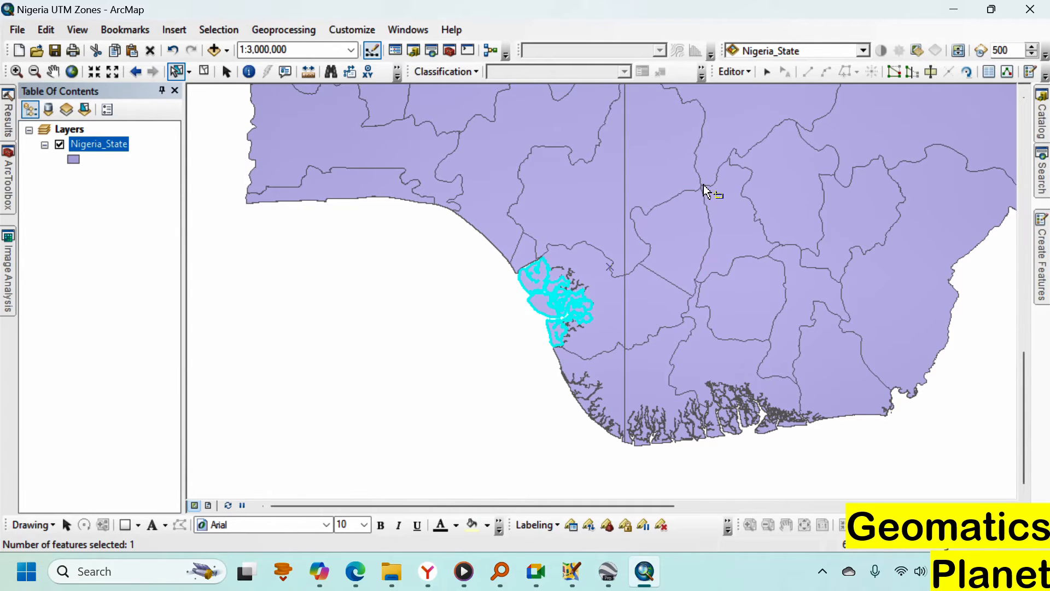
Examine the boundary junction at the northern tip closely and select the small triangular piece there
{"action": "scroll", "coordinate": [705, 191], "scroll_direction": "down", "scroll_amount": 12}
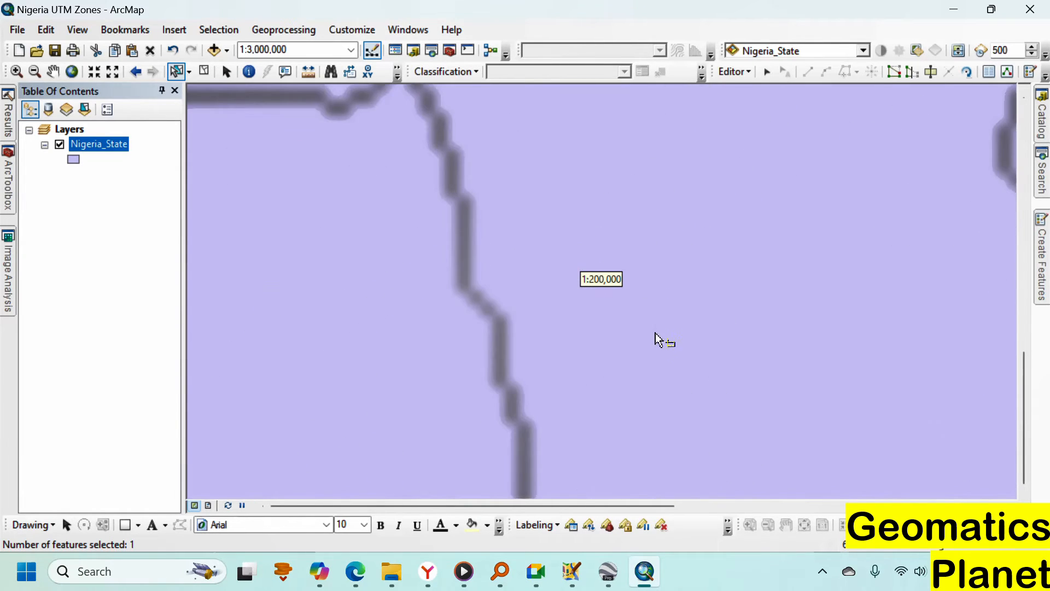
{"action": "scroll", "coordinate": [629, 329], "scroll_direction": "up", "scroll_amount": 3}
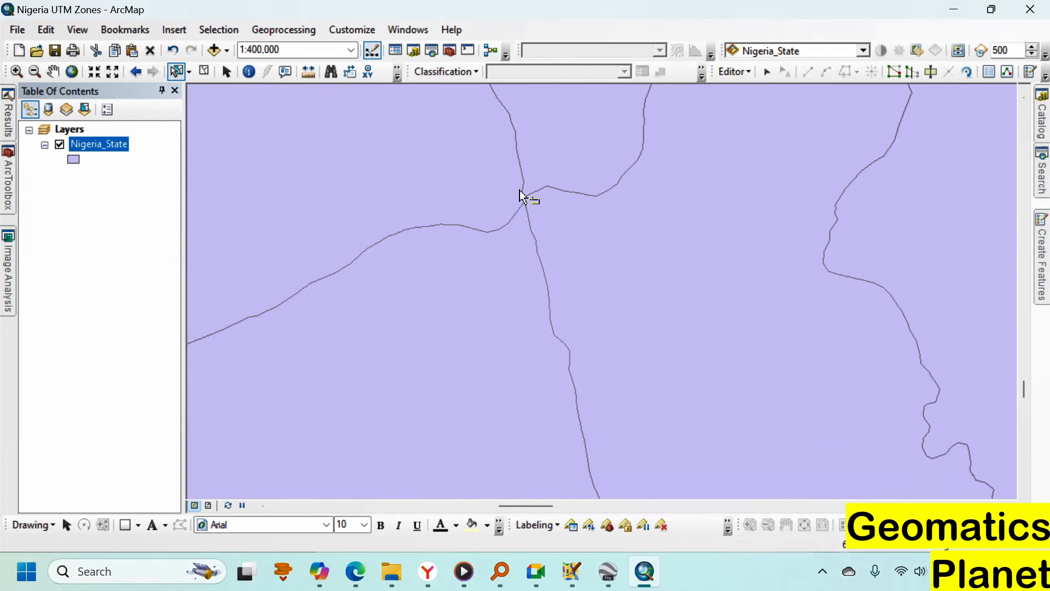
{"action": "scroll", "coordinate": [522, 195], "scroll_direction": "down", "scroll_amount": 8}
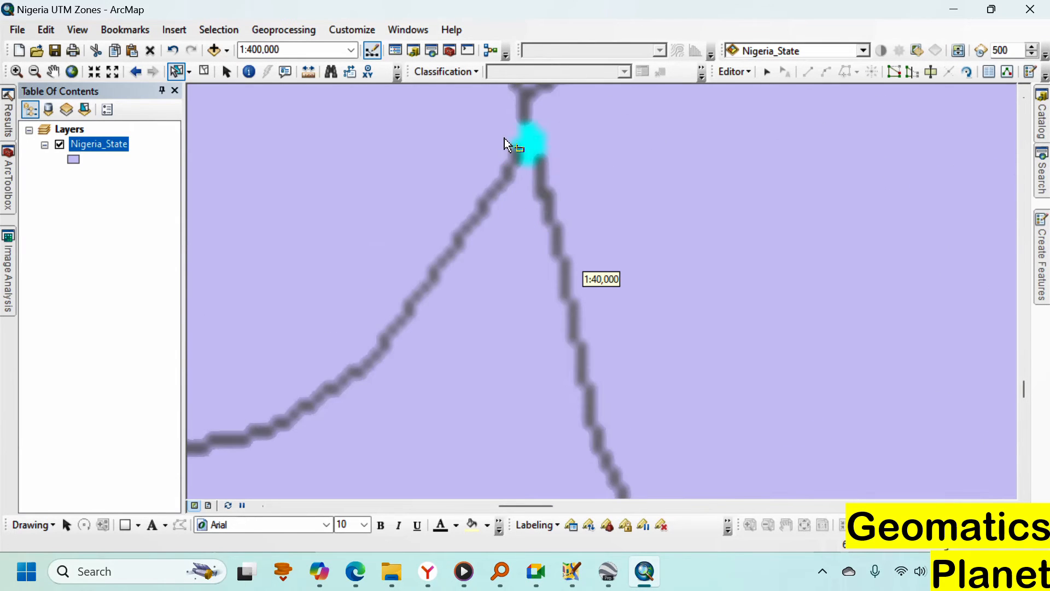
{"action": "scroll", "coordinate": [519, 137], "scroll_direction": "down", "scroll_amount": 5}
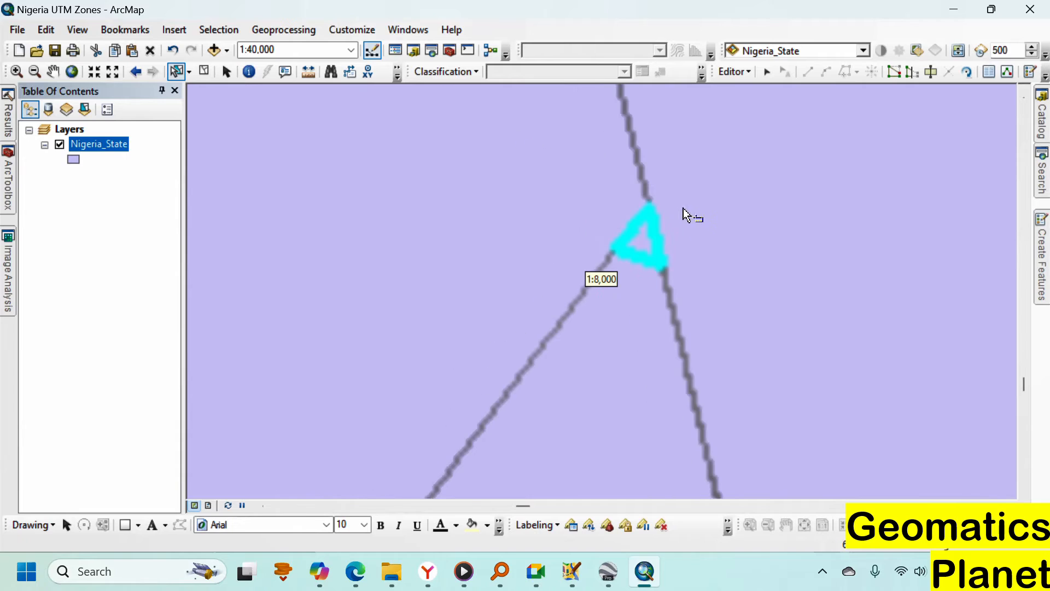
{"action": "left_click", "coordinate": [645, 238]}
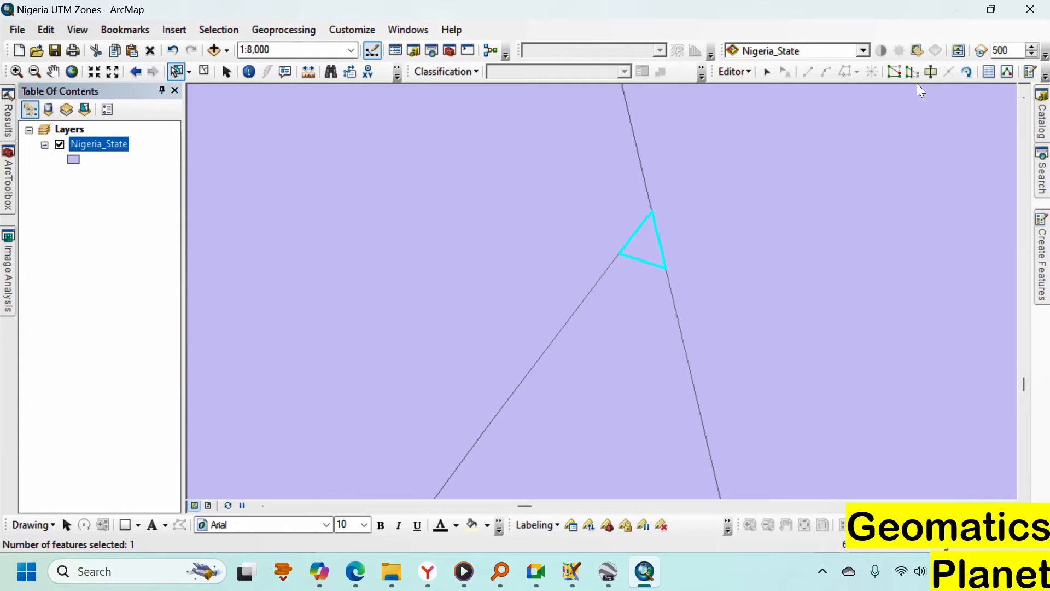
Try to delete all vertices of the small triangular tip piece through vertex editing
{"action": "left_click", "coordinate": [894, 72]}
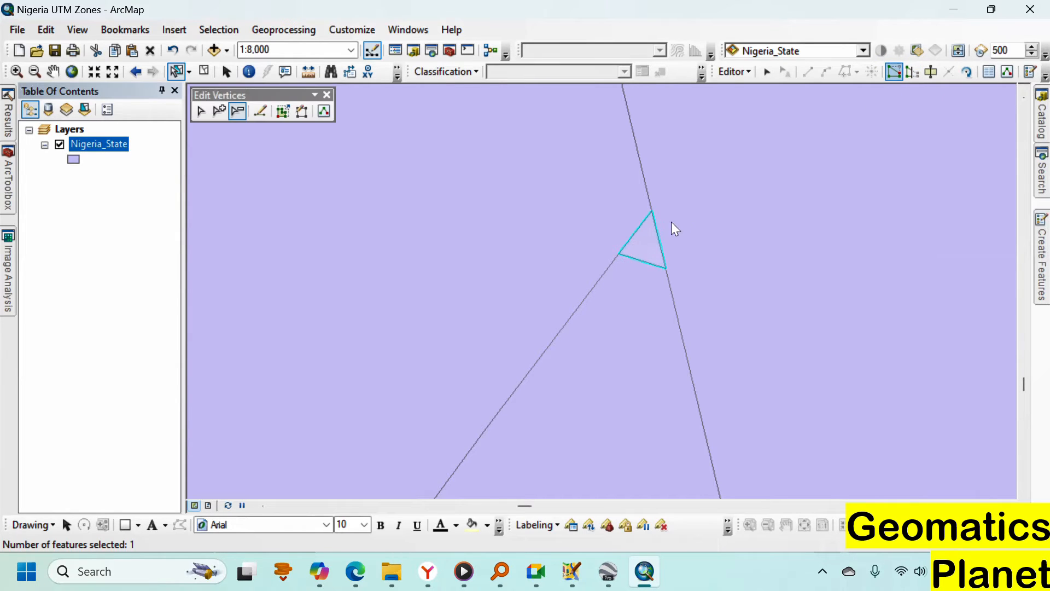
{"action": "left_click", "coordinate": [242, 115]}
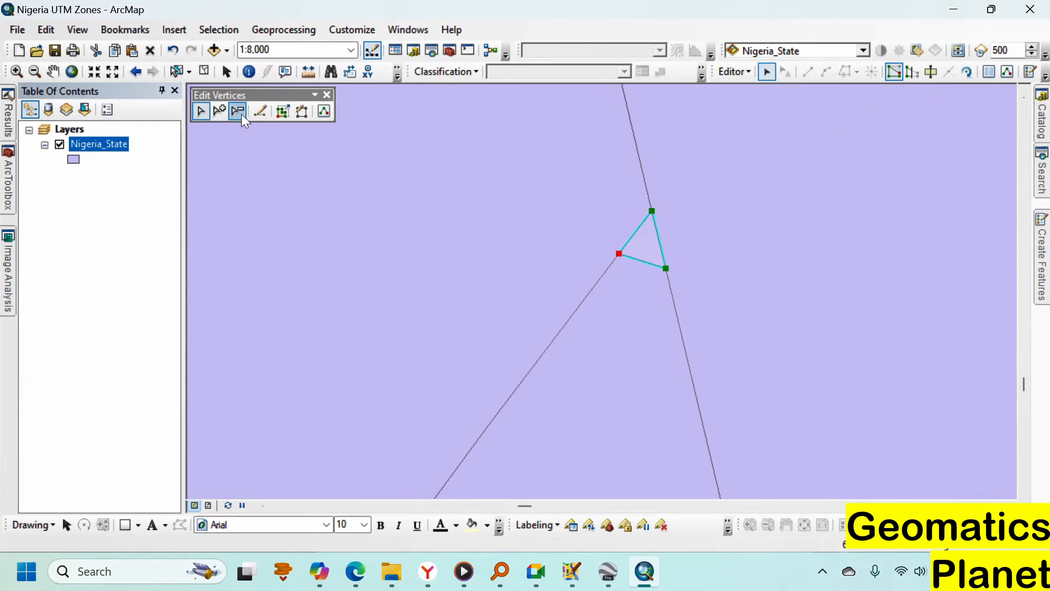
{"action": "left_click_drag", "start_coordinate": [588, 157], "coordinate": [755, 335]}
{"action": "left_click", "coordinate": [632, 303]}
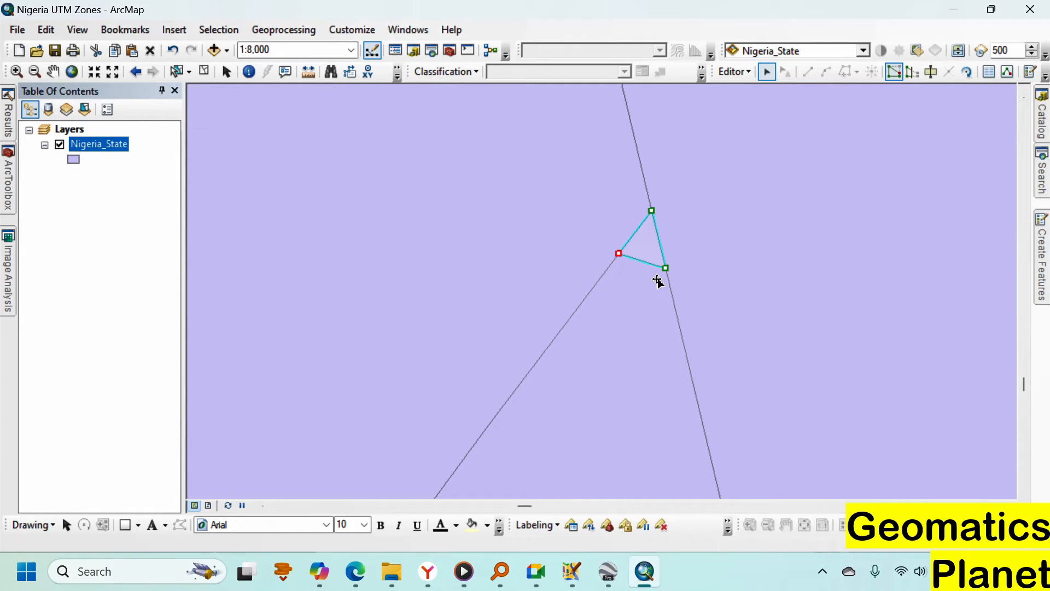
Stop editing Nigeria_State and save the edits
{"action": "left_click", "coordinate": [733, 71]}
{"action": "left_click", "coordinate": [741, 113]}
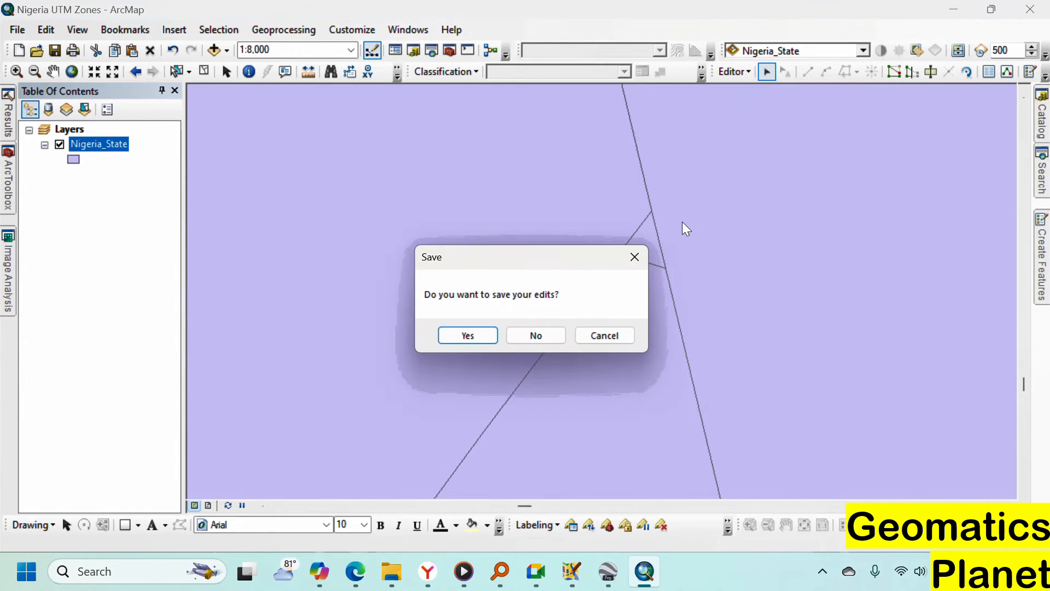
{"action": "left_click", "coordinate": [445, 338]}
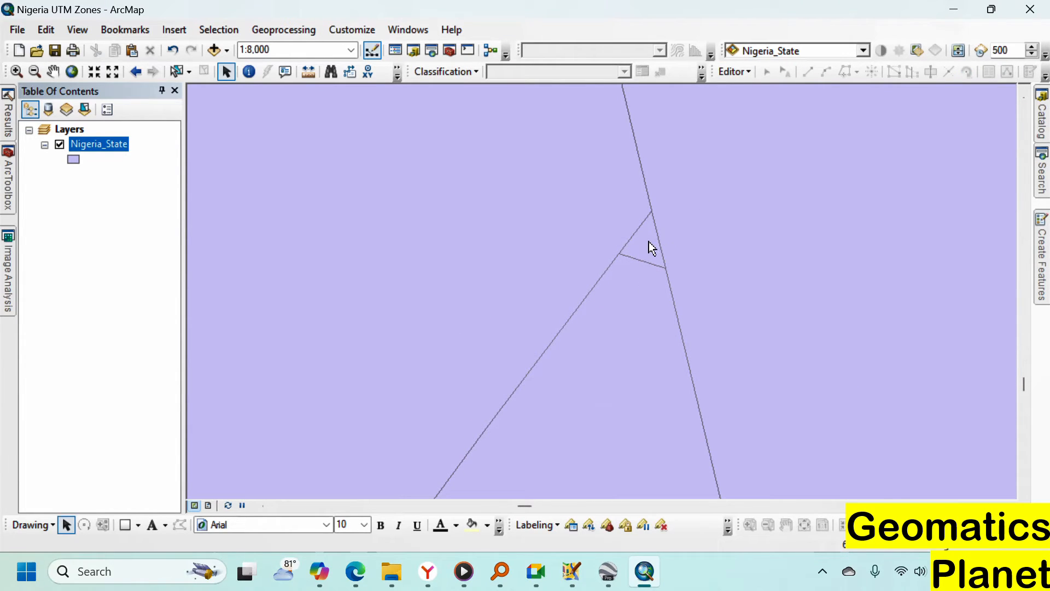
Check the separated polygons by selecting in turn the coastal islands, the mainland part east of 6°E and the coastal state polygon west of it
{"action": "scroll", "coordinate": [659, 223], "scroll_direction": "up", "scroll_amount": 6}
{"action": "scroll", "coordinate": [673, 181], "scroll_direction": "down", "scroll_amount": 10}
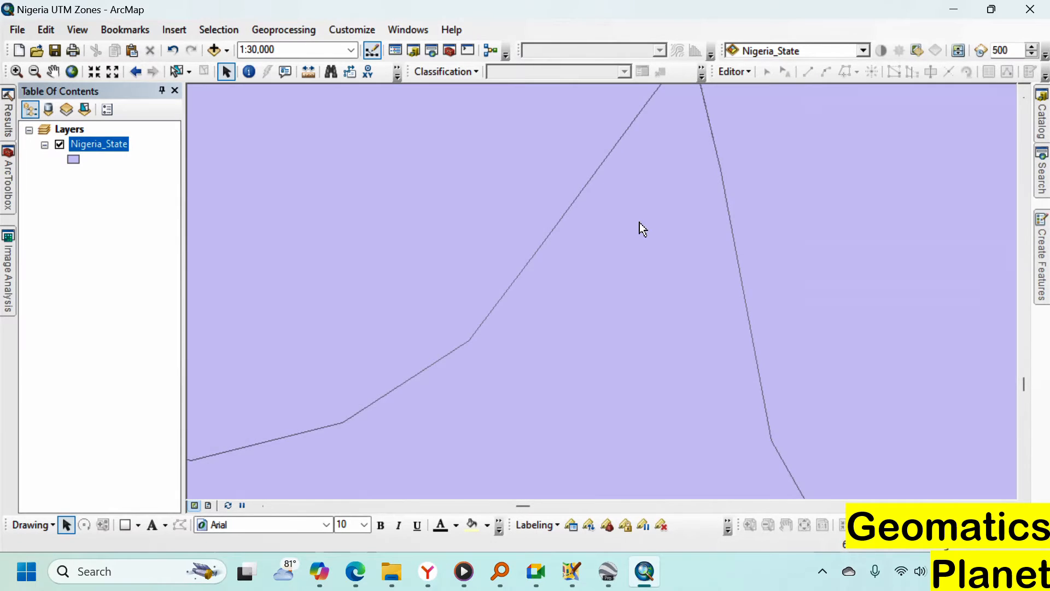
{"action": "scroll", "coordinate": [730, 224], "scroll_direction": "down", "scroll_amount": 8}
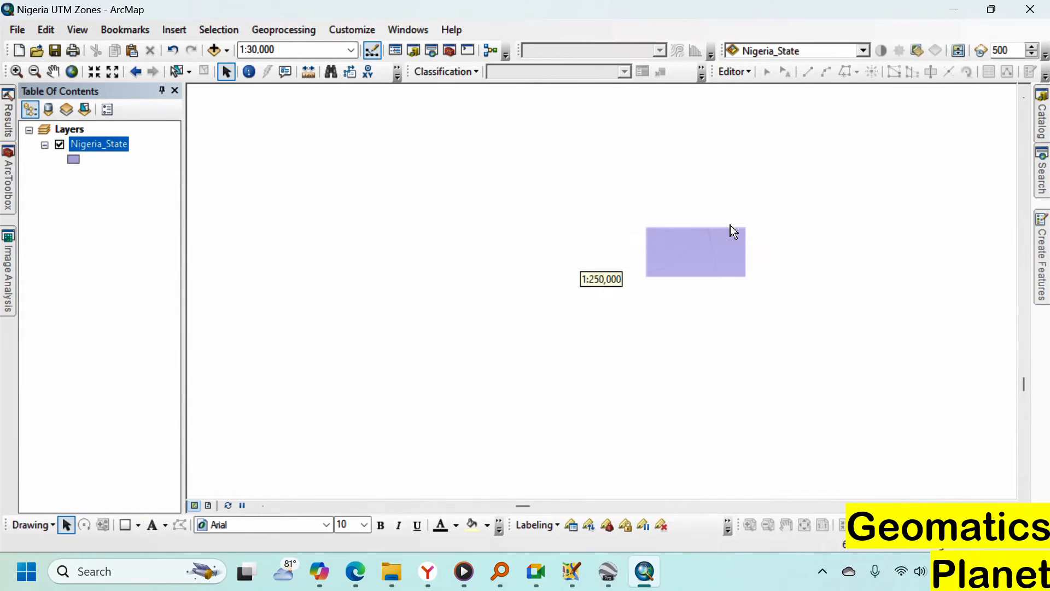
{"action": "scroll", "coordinate": [624, 217], "scroll_direction": "down", "scroll_amount": 5}
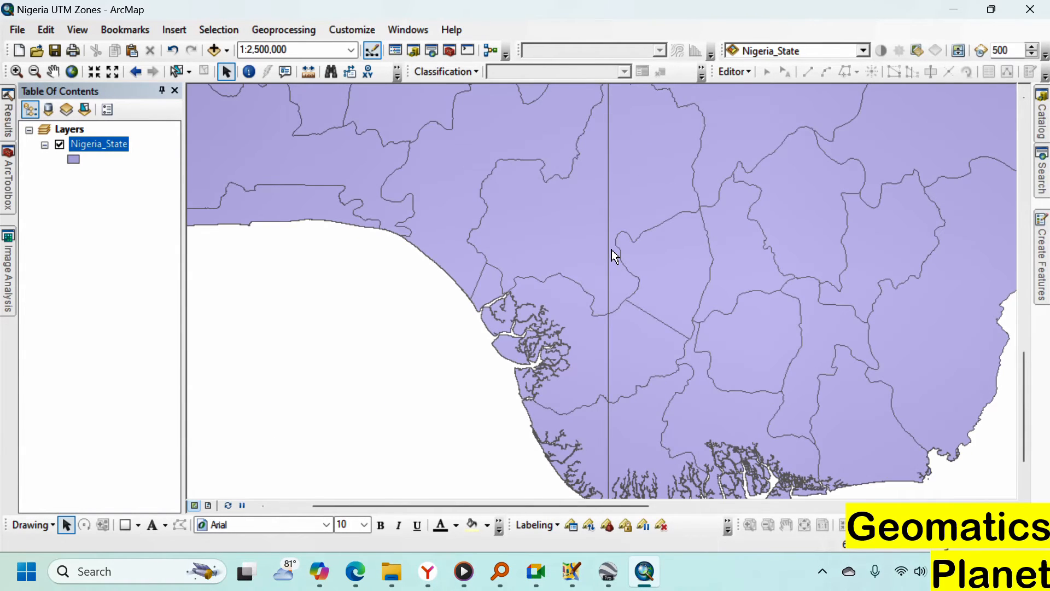
{"action": "scroll", "coordinate": [612, 253], "scroll_direction": "down", "scroll_amount": 2}
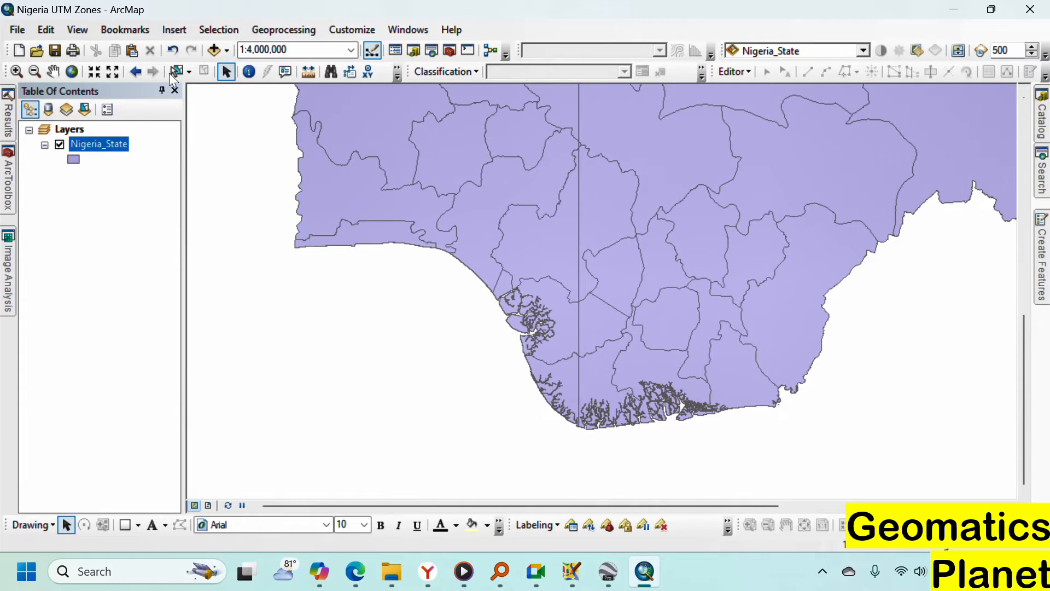
{"action": "left_click", "coordinate": [176, 72]}
{"action": "left_click", "coordinate": [517, 314]}
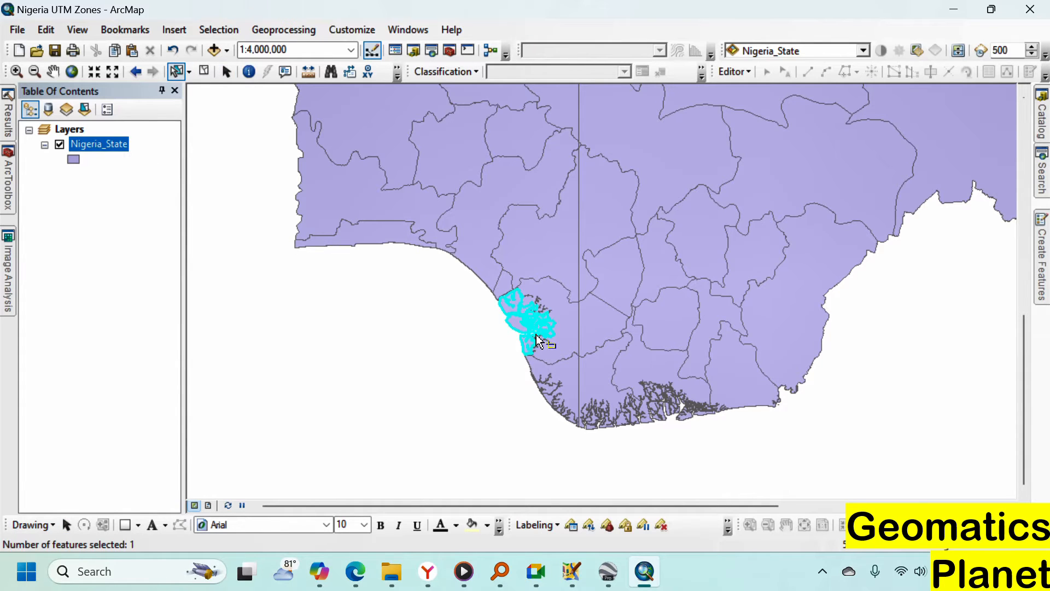
{"action": "left_click", "coordinate": [617, 282]}
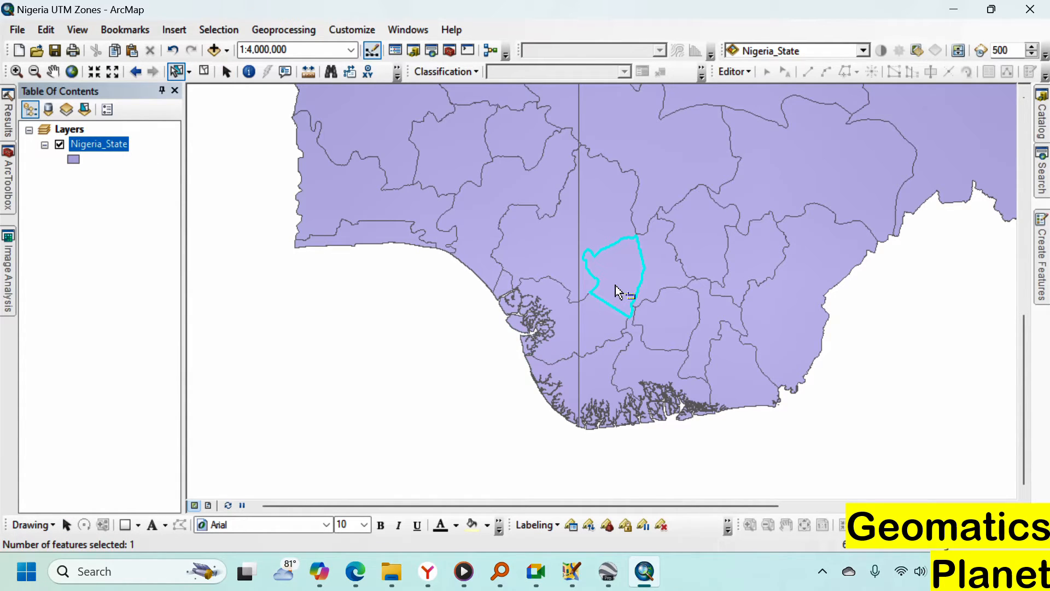
{"action": "left_click", "coordinate": [560, 328]}
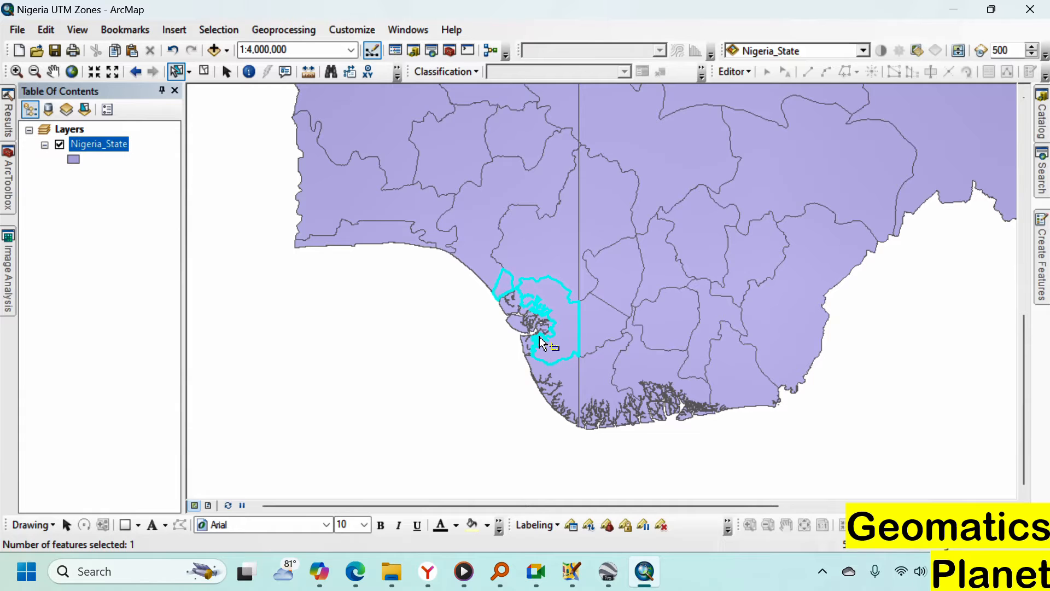
{"action": "scroll", "coordinate": [532, 337], "scroll_direction": "down", "scroll_amount": 4}
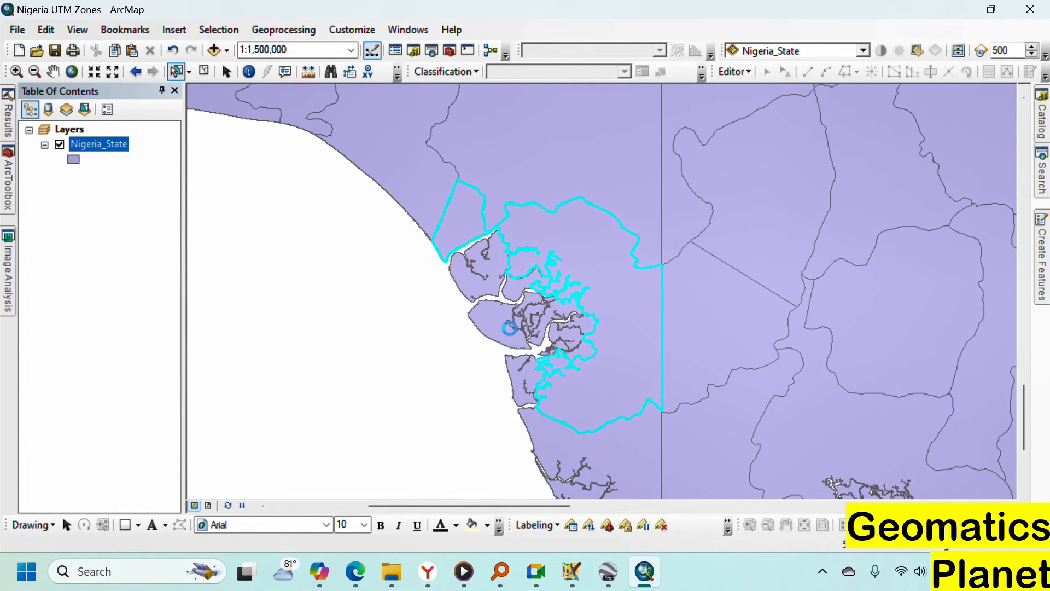
{"action": "left_click", "coordinate": [506, 335]}
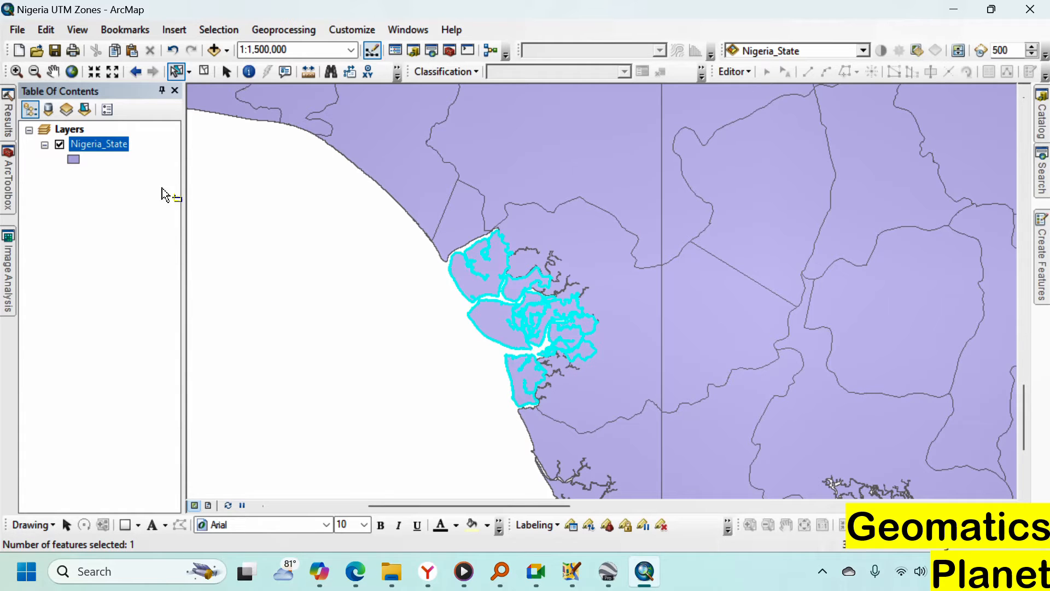
Turn on labels for the Nigeria_State layer and set the label field to NAME_1
{"action": "right_click", "coordinate": [97, 153]}
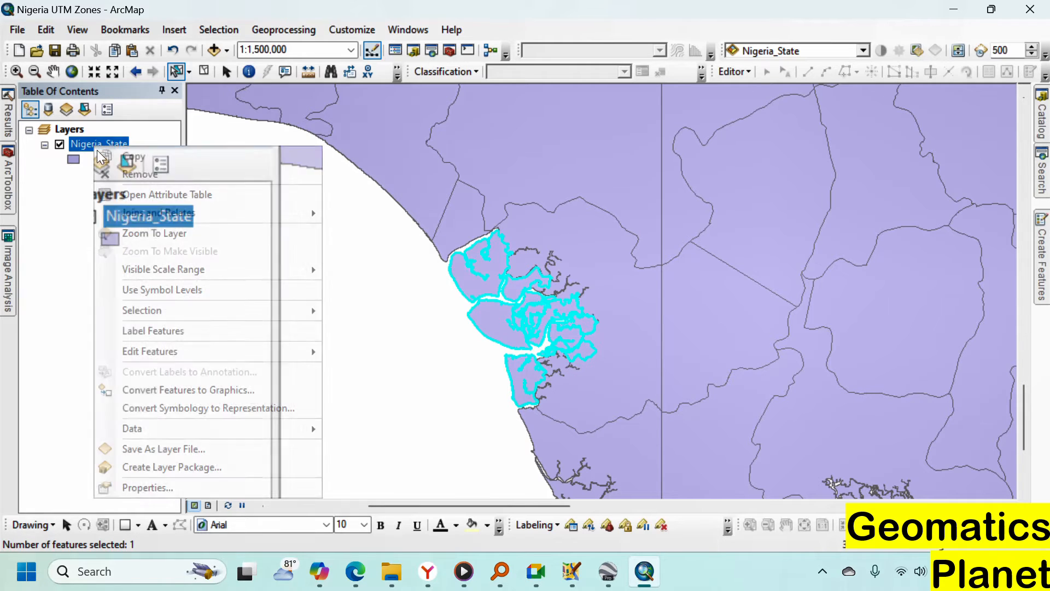
{"action": "left_click", "coordinate": [107, 329]}
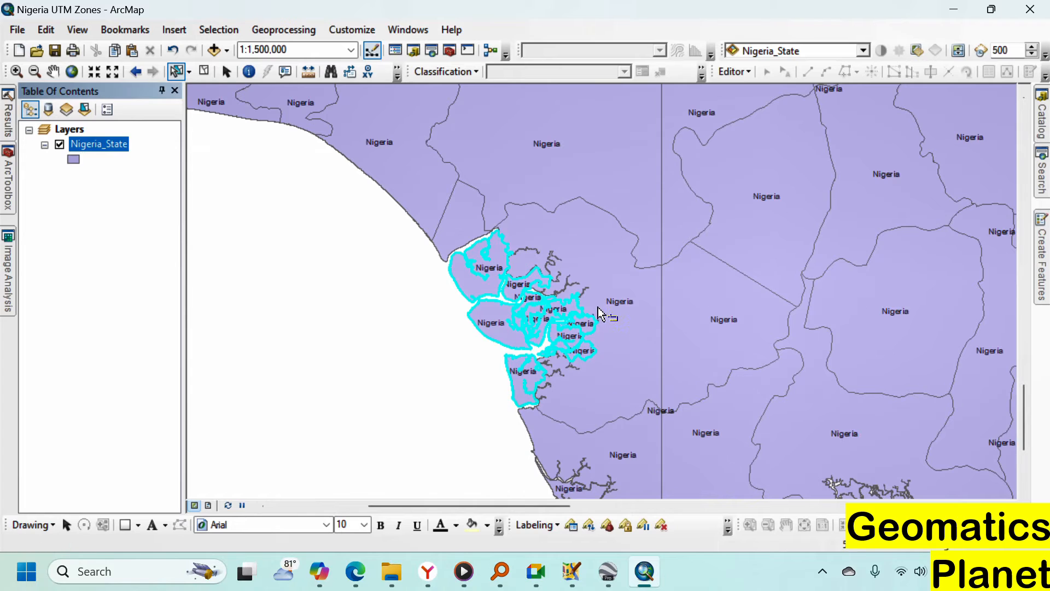
{"action": "right_click", "coordinate": [102, 155]}
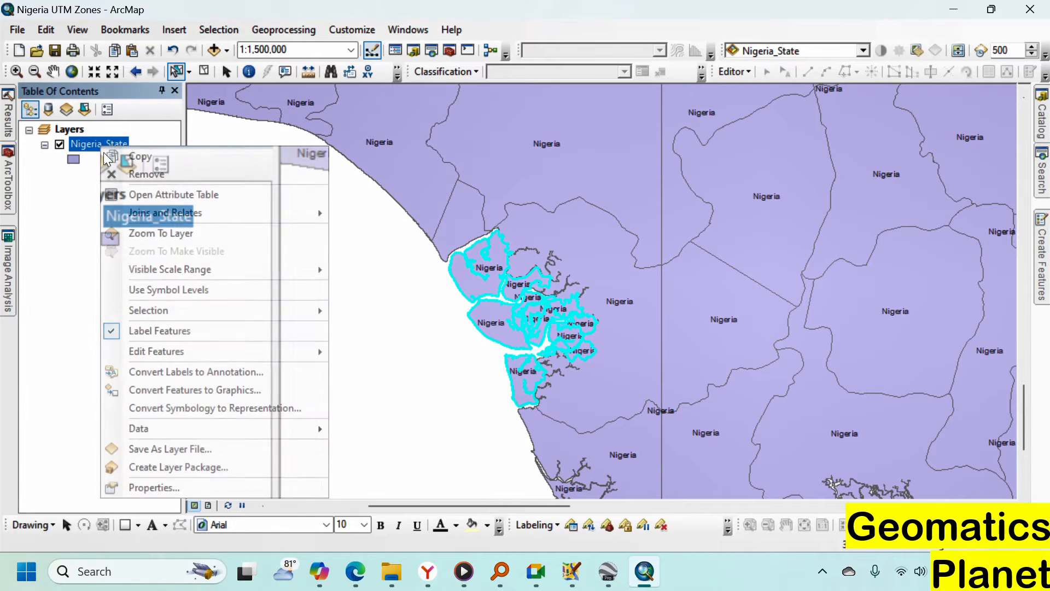
{"action": "left_click", "coordinate": [251, 486]}
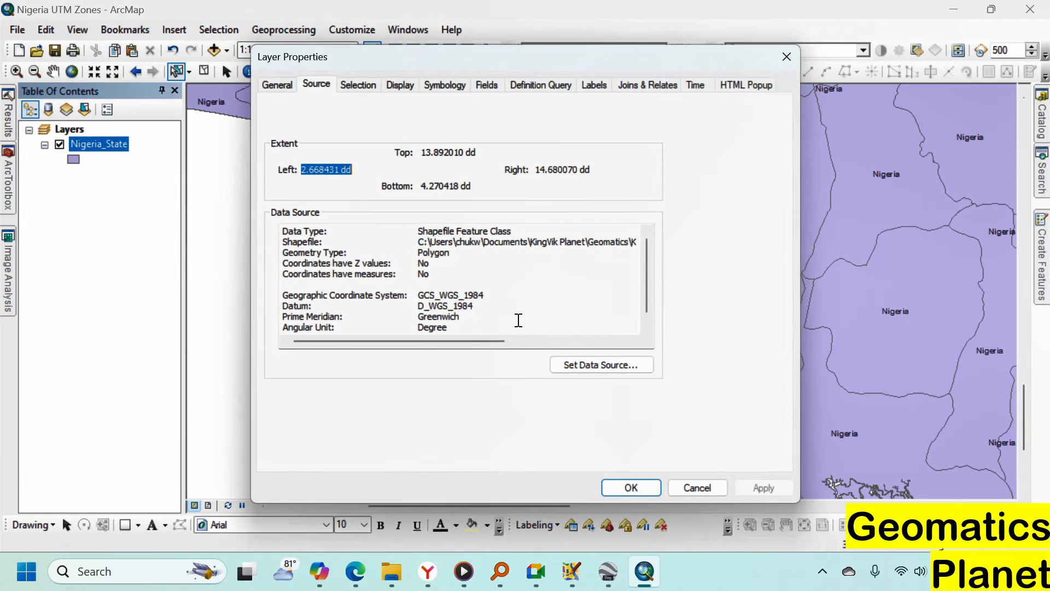
{"action": "left_click", "coordinate": [586, 86]}
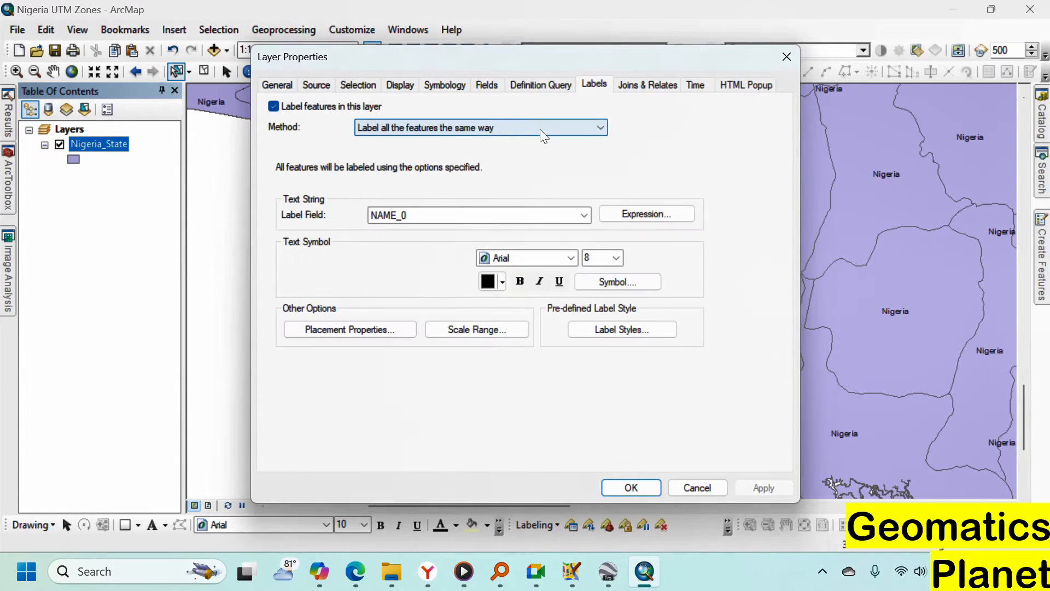
{"action": "left_click", "coordinate": [583, 215]}
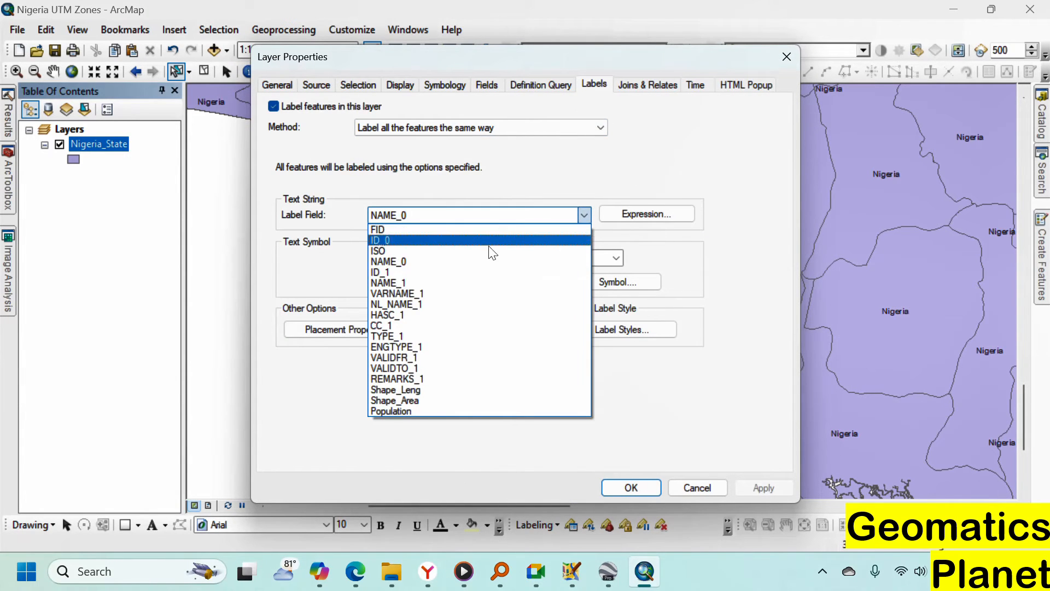
{"action": "left_click", "coordinate": [413, 281]}
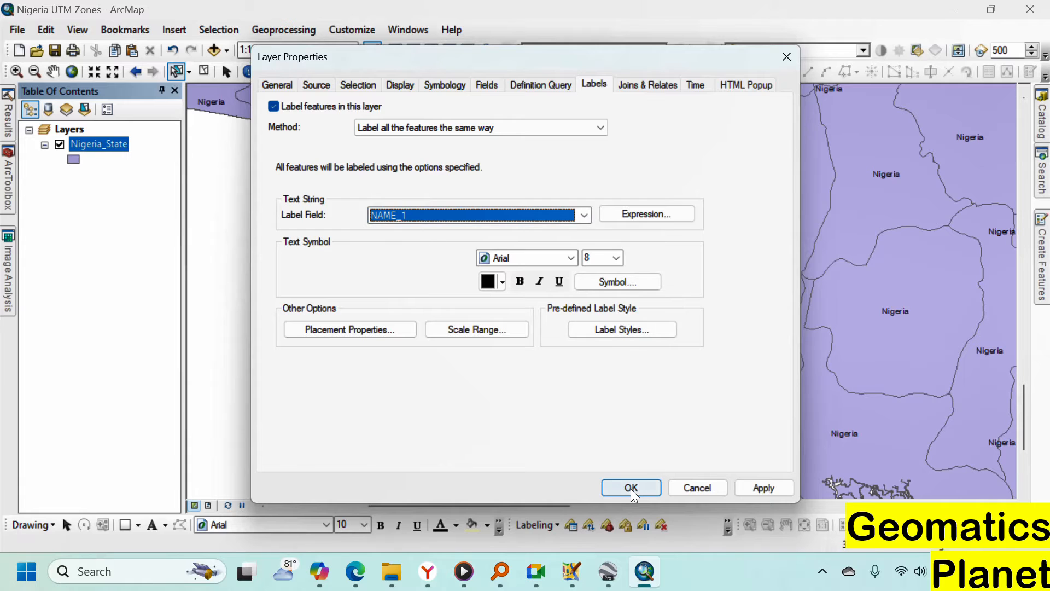
{"action": "left_click", "coordinate": [631, 488]}
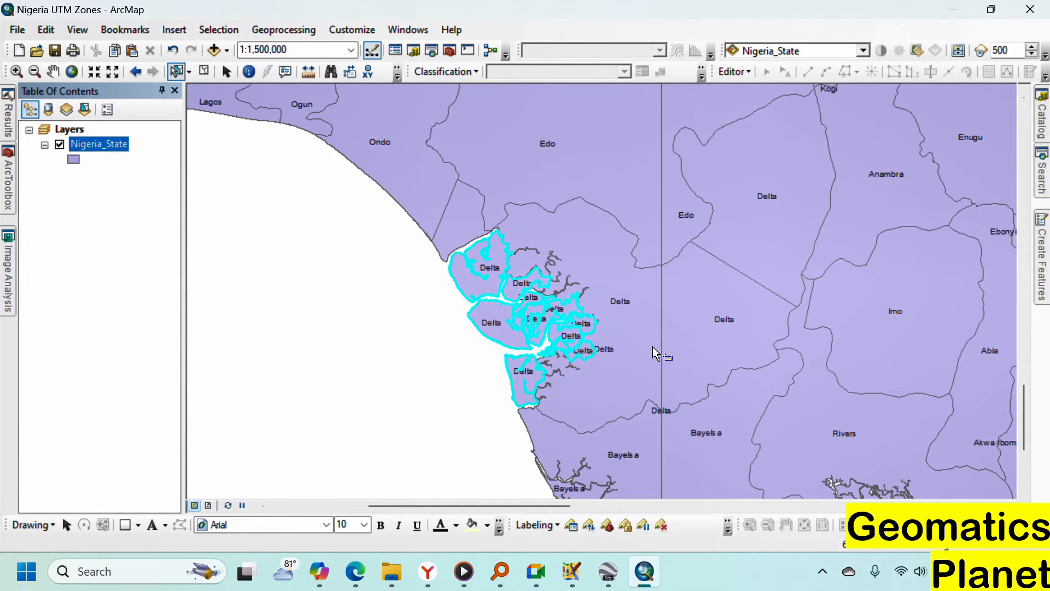
Clear the selection, then select the two adjoining Delta mainland polygons east of 6°E together
{"action": "left_click", "coordinate": [203, 78]}
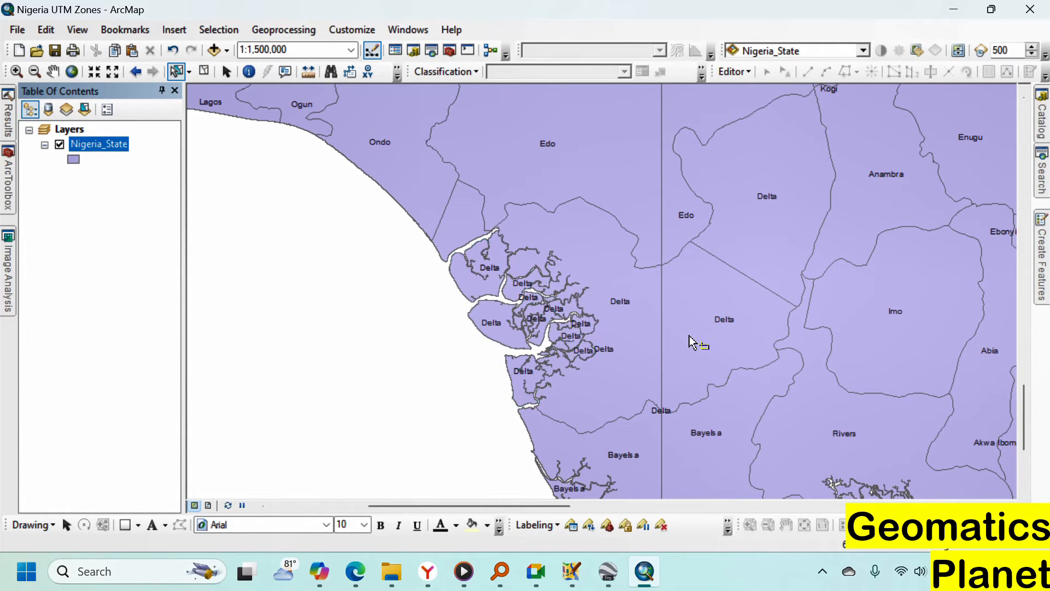
{"action": "scroll", "coordinate": [602, 276], "scroll_direction": "up", "scroll_amount": 3}
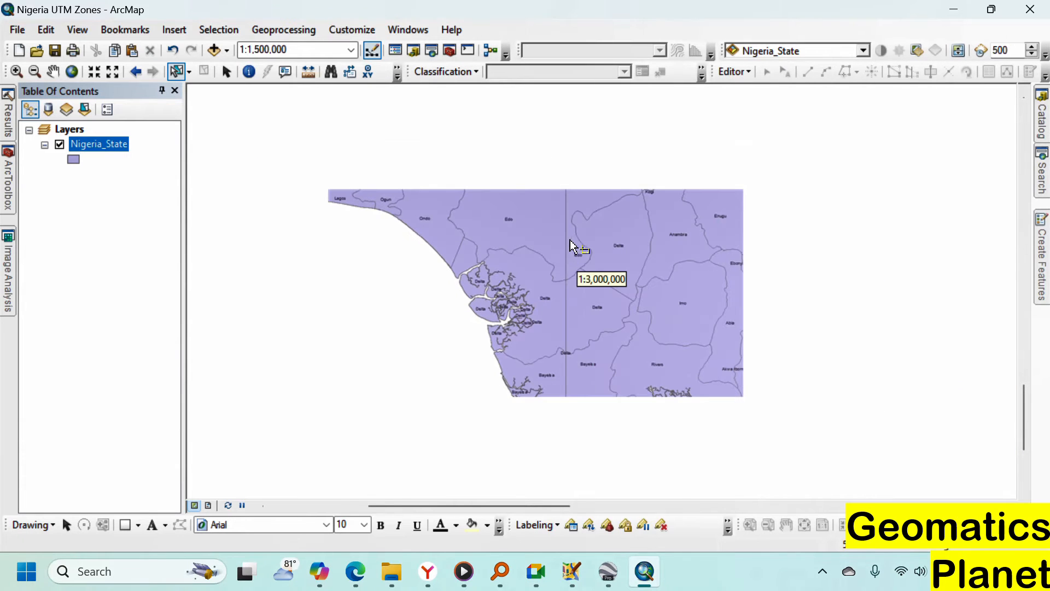
{"action": "scroll", "coordinate": [604, 277], "scroll_direction": "down", "scroll_amount": 3}
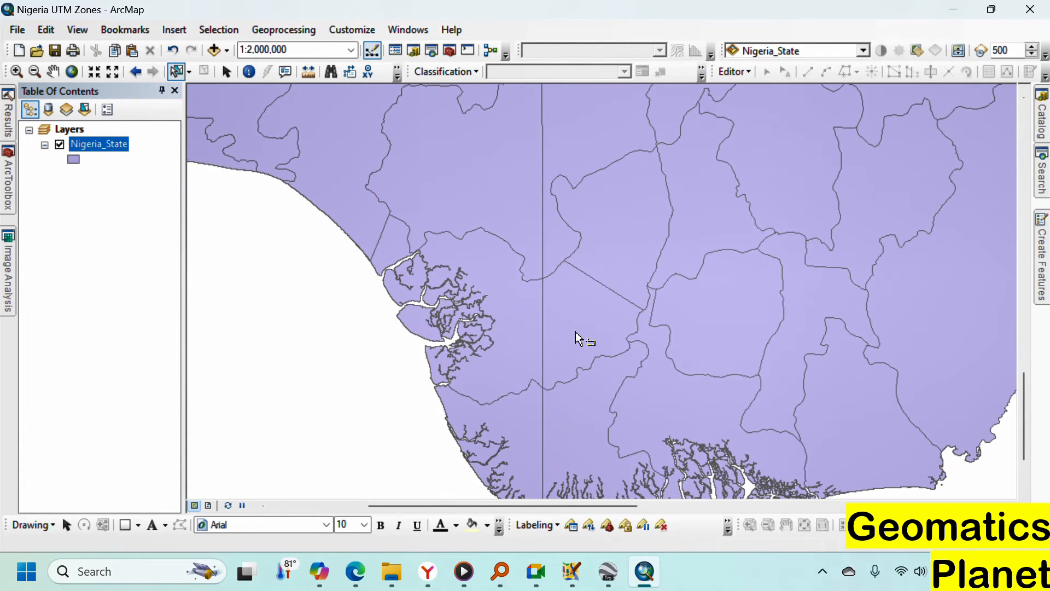
{"action": "left_click", "coordinate": [581, 322]}
{"action": "left_click", "coordinate": [620, 244]}
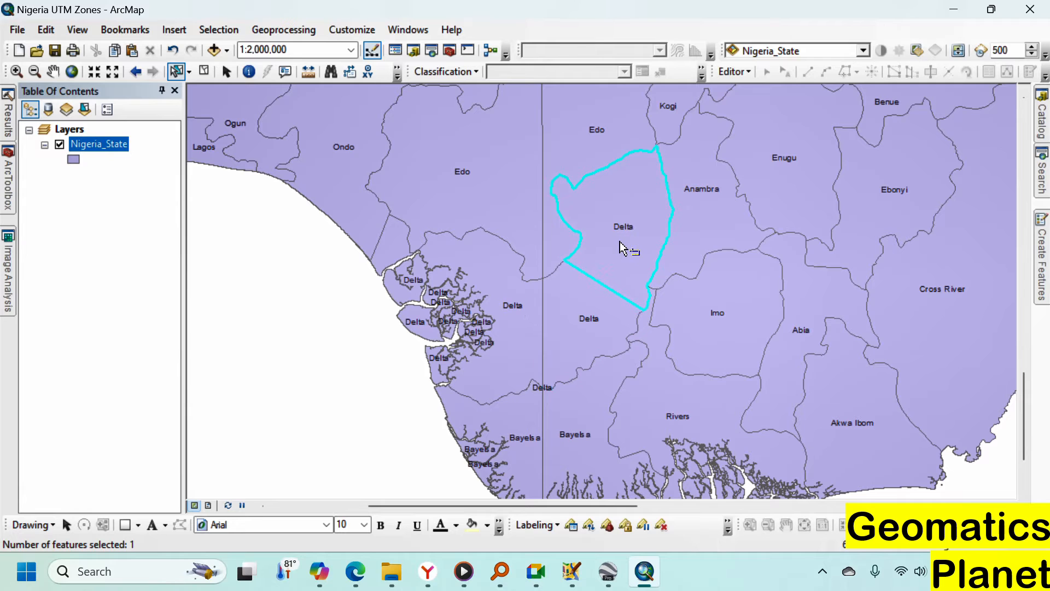
{"action": "scroll", "coordinate": [548, 383], "scroll_direction": "down", "scroll_amount": 5}
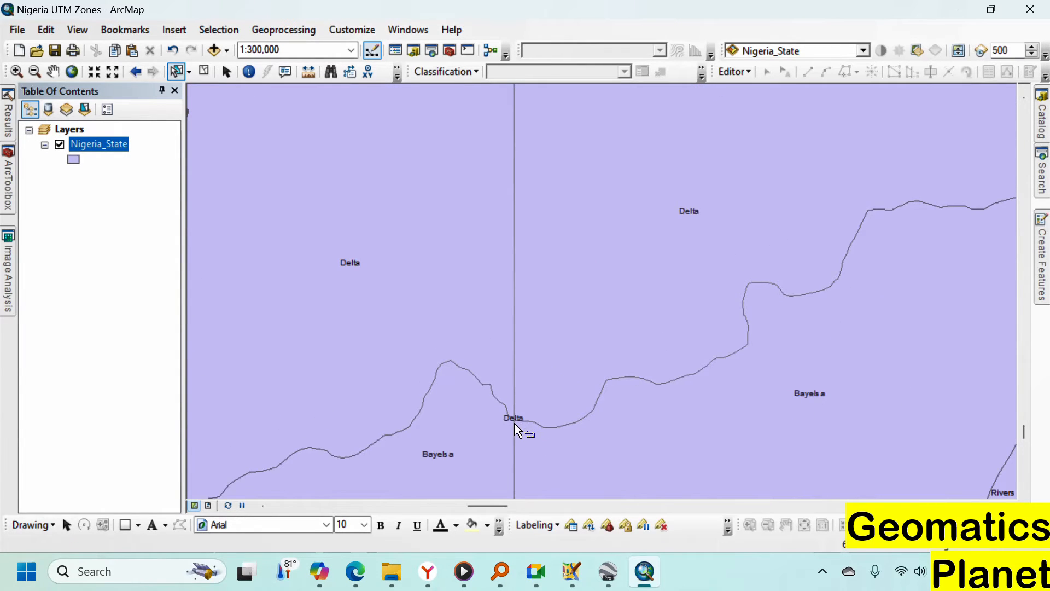
{"action": "scroll", "coordinate": [517, 430], "scroll_direction": "up", "scroll_amount": 4}
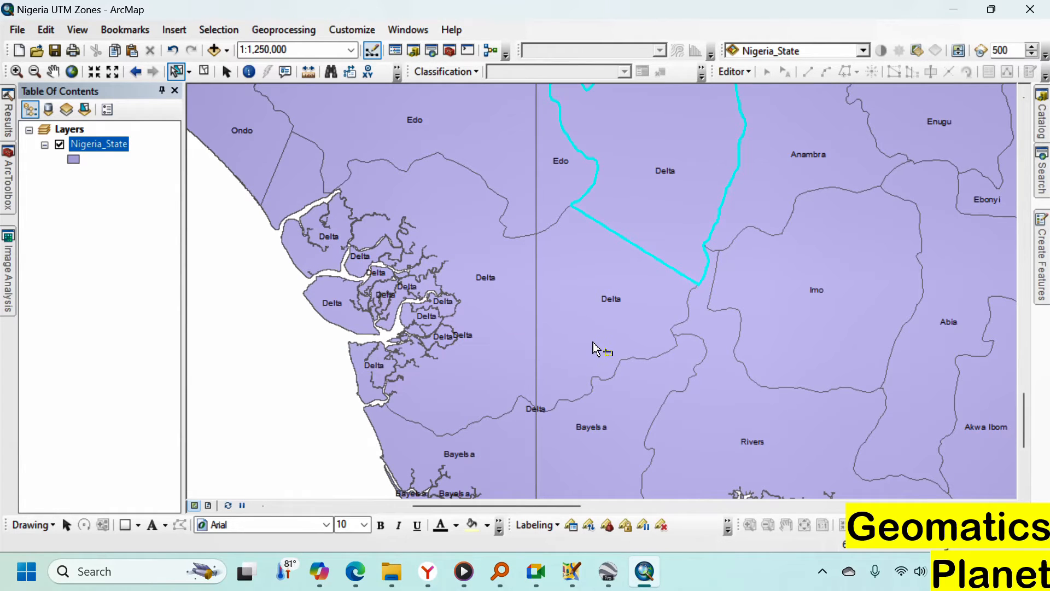
{"action": "left_click", "coordinate": [577, 285], "text": "shift"}
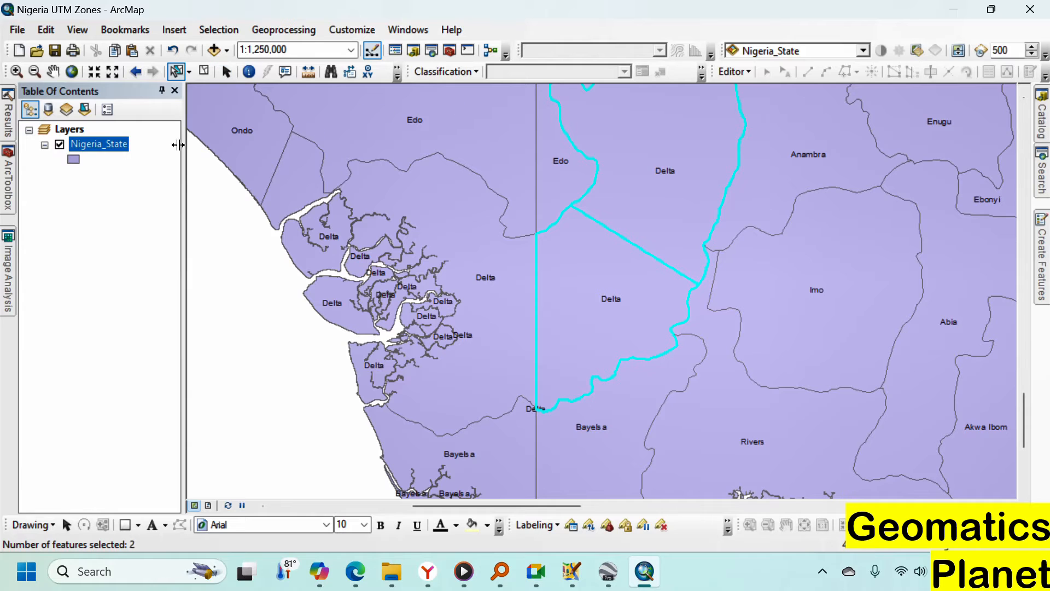
Start editing Nigeria_State and merge the two selected eastern Delta polygons, keeping the first listed feature as the target
{"action": "right_click", "coordinate": [122, 149]}
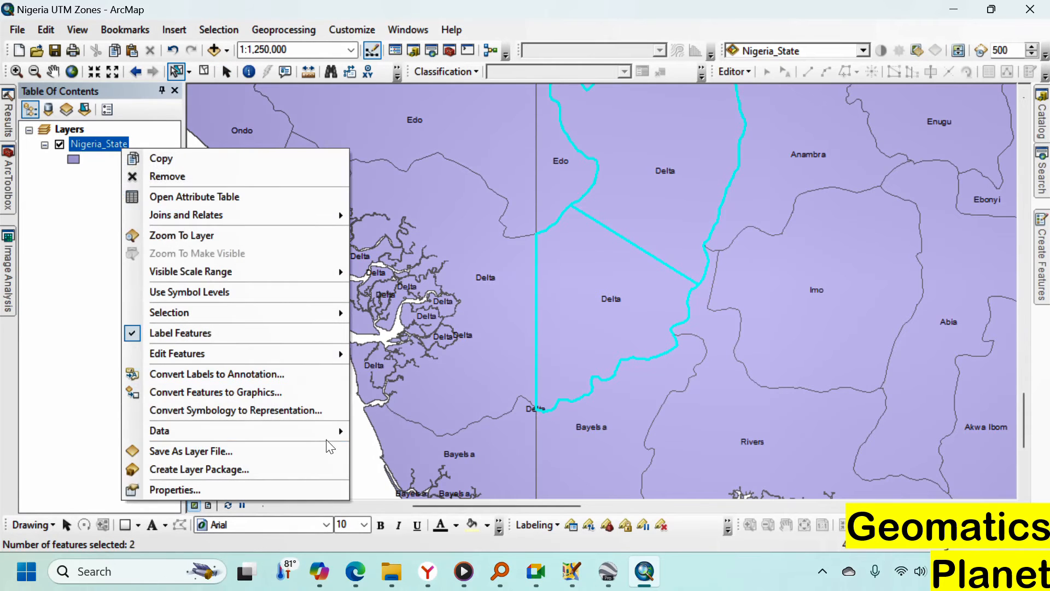
{"action": "mouse_move", "coordinate": [334, 431]}
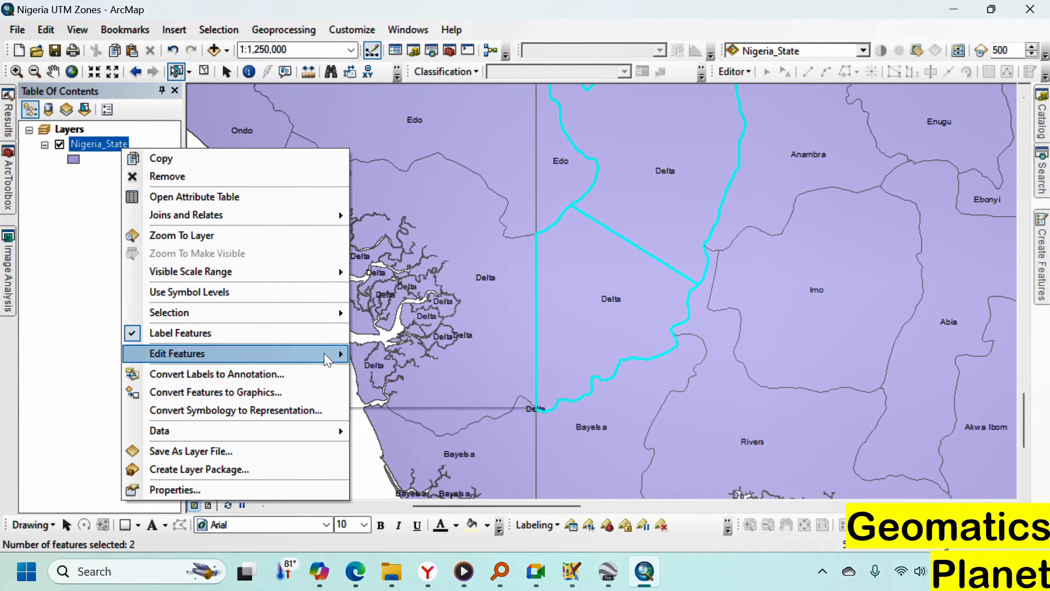
{"action": "mouse_move", "coordinate": [324, 353]}
{"action": "left_click", "coordinate": [398, 356]}
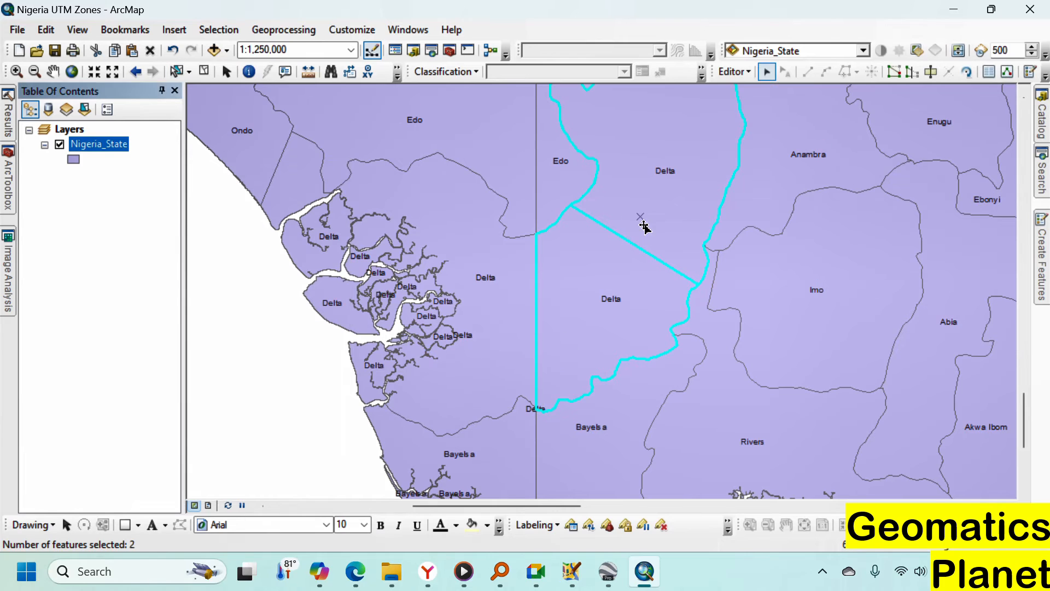
{"action": "left_click", "coordinate": [733, 71]}
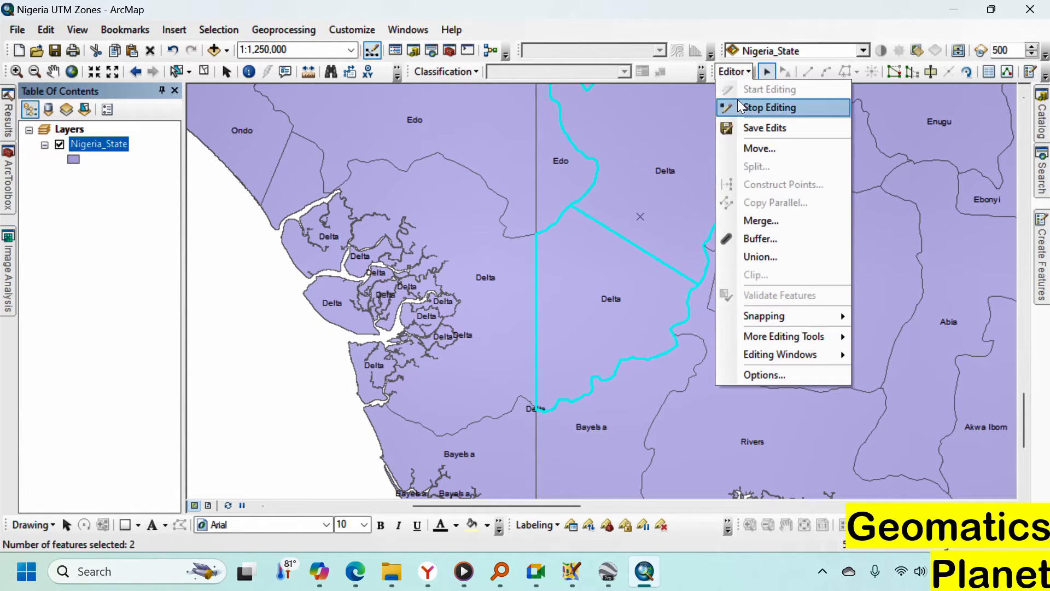
{"action": "left_click", "coordinate": [772, 221]}
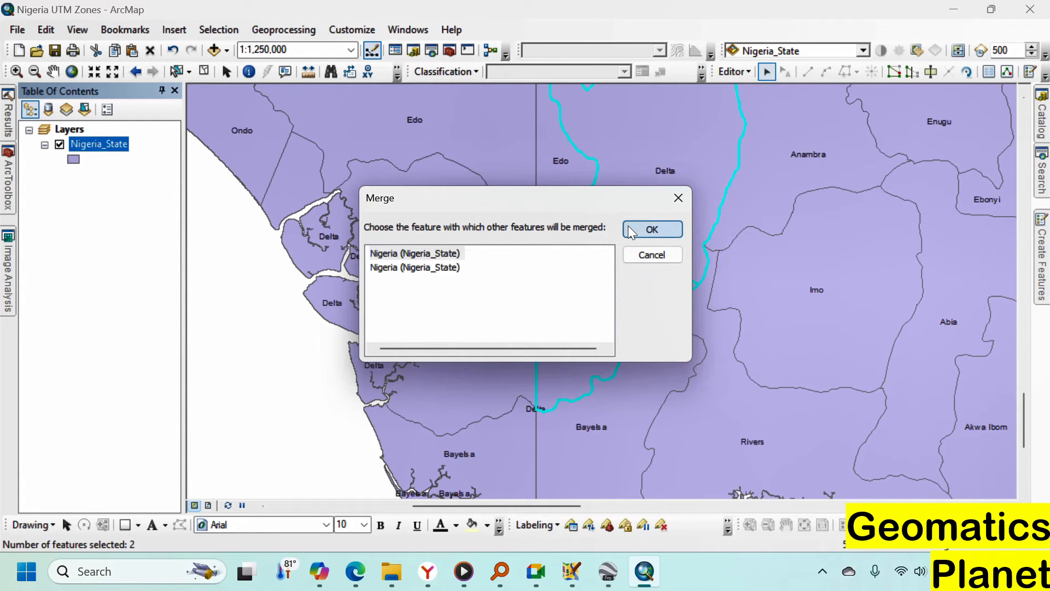
{"action": "left_click", "coordinate": [649, 230]}
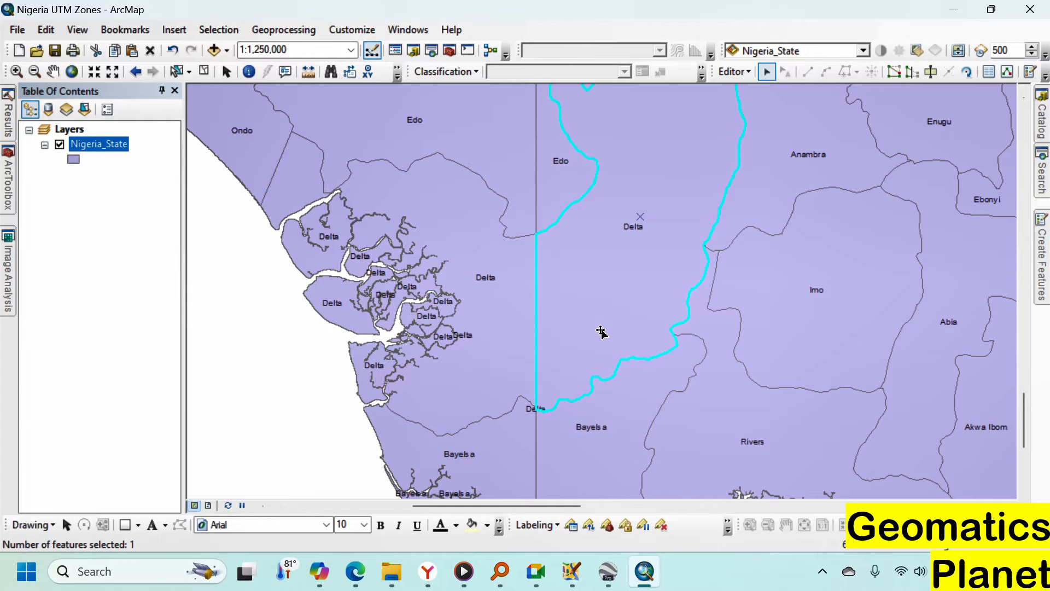
Check the Bayelsa polygons by selecting the part east of 6°E and the part west of it in turn
{"action": "scroll", "coordinate": [602, 331], "scroll_direction": "up", "scroll_amount": 4}
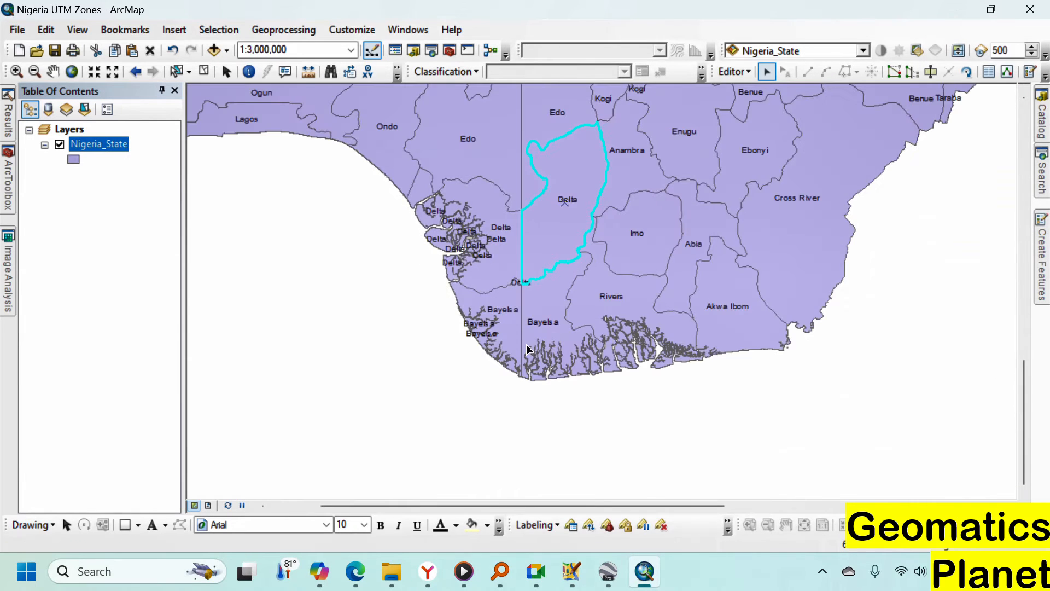
{"action": "scroll", "coordinate": [540, 353], "scroll_direction": "down", "scroll_amount": 3}
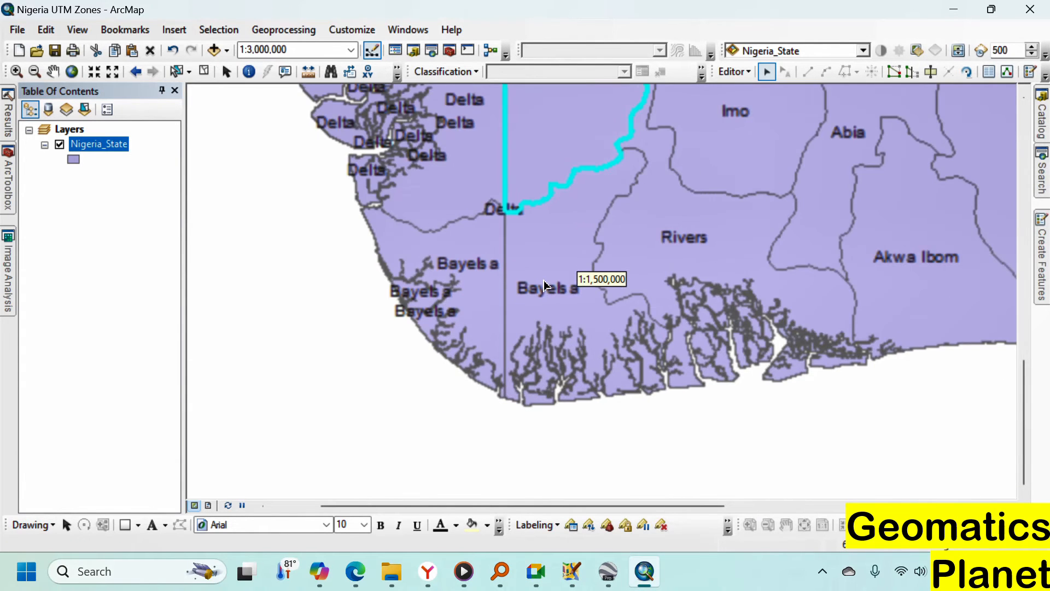
{"action": "left_click", "coordinate": [547, 249]}
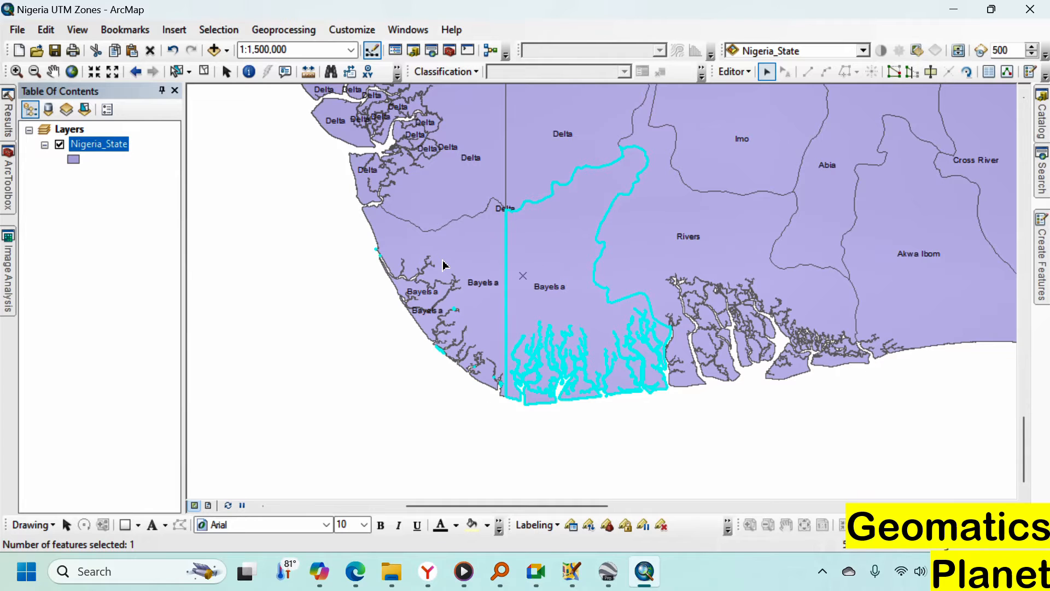
{"action": "left_click", "coordinate": [458, 271]}
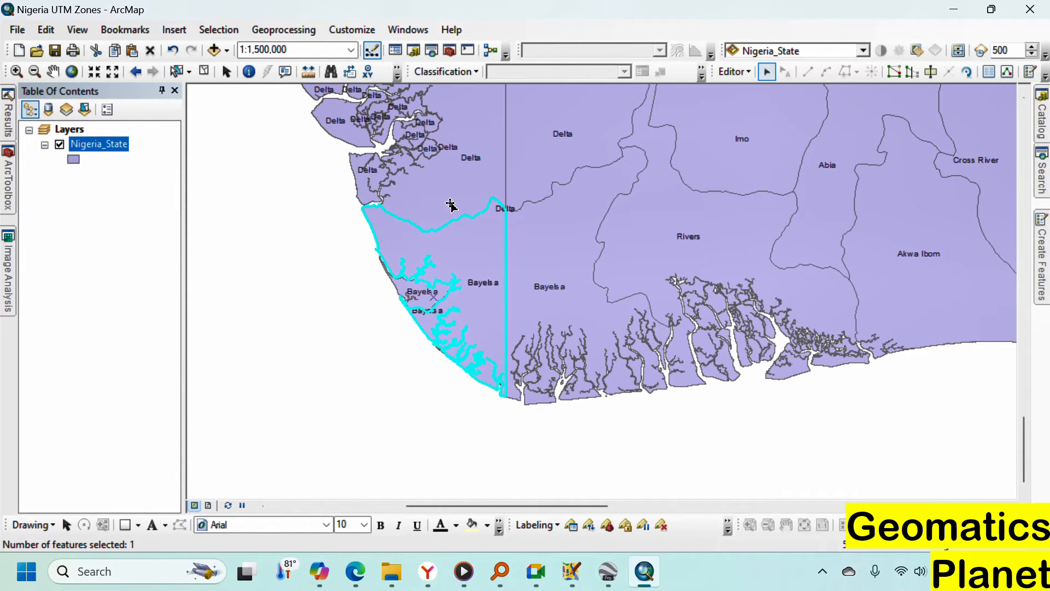
Select the Delta mainland polygon west of 6°E together with the coastal islands and merge them into the first listed feature
{"action": "scroll", "coordinate": [451, 204], "scroll_direction": "up", "scroll_amount": 2}
{"action": "scroll", "coordinate": [426, 162], "scroll_direction": "down", "scroll_amount": 1}
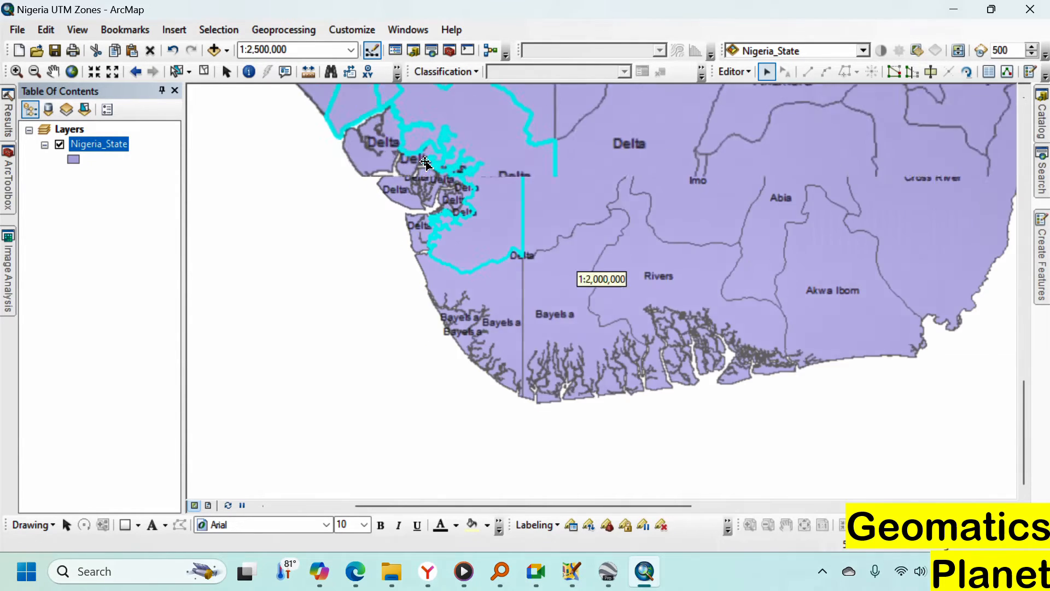
{"action": "scroll", "coordinate": [426, 162], "scroll_direction": "down", "scroll_amount": 2}
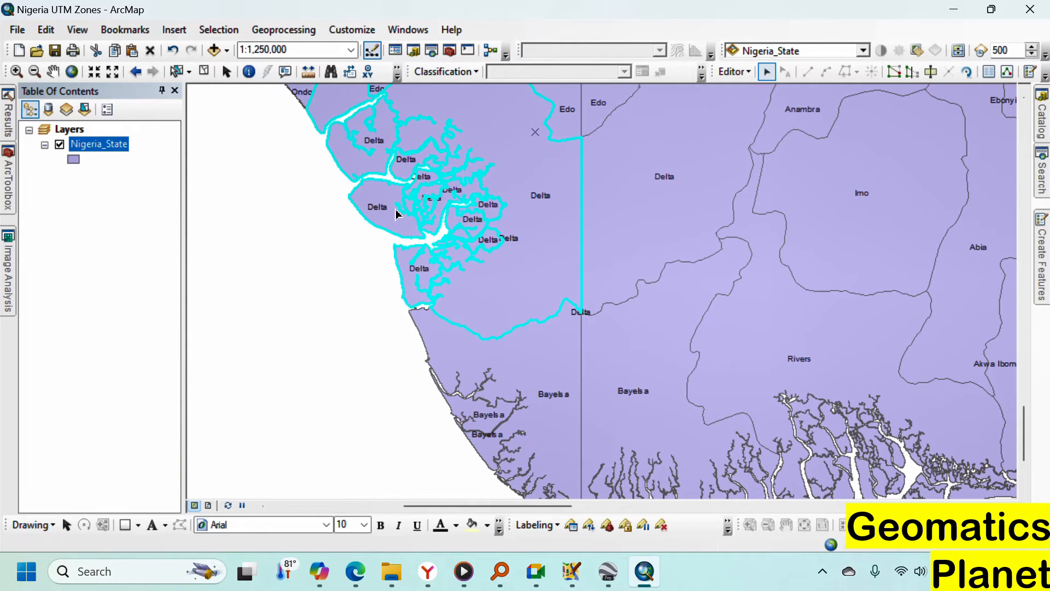
{"action": "scroll", "coordinate": [563, 298], "scroll_direction": "up", "scroll_amount": 2}
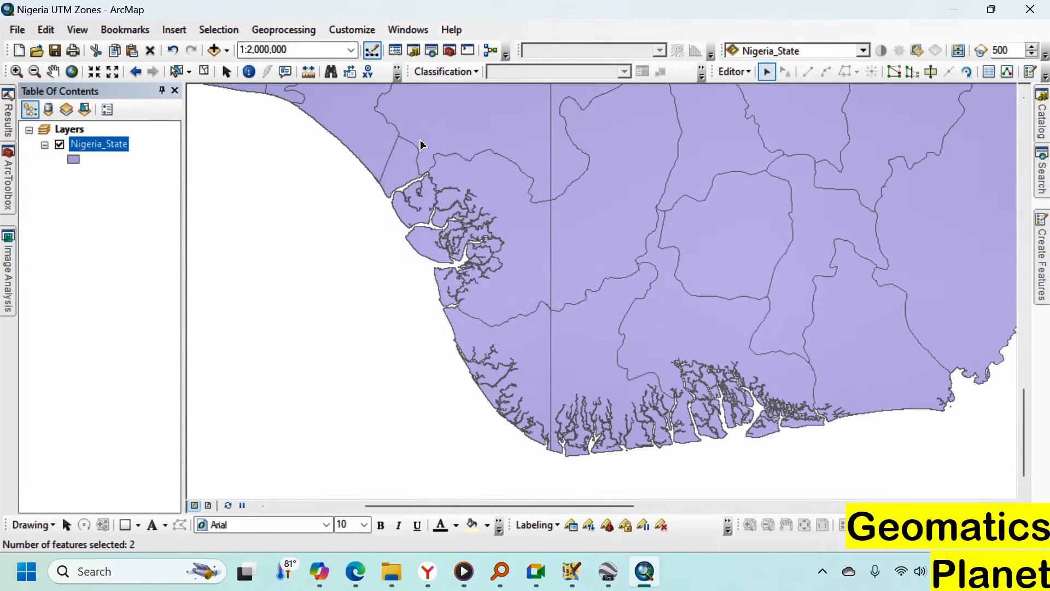
{"action": "scroll", "coordinate": [421, 144], "scroll_direction": "down", "scroll_amount": 2}
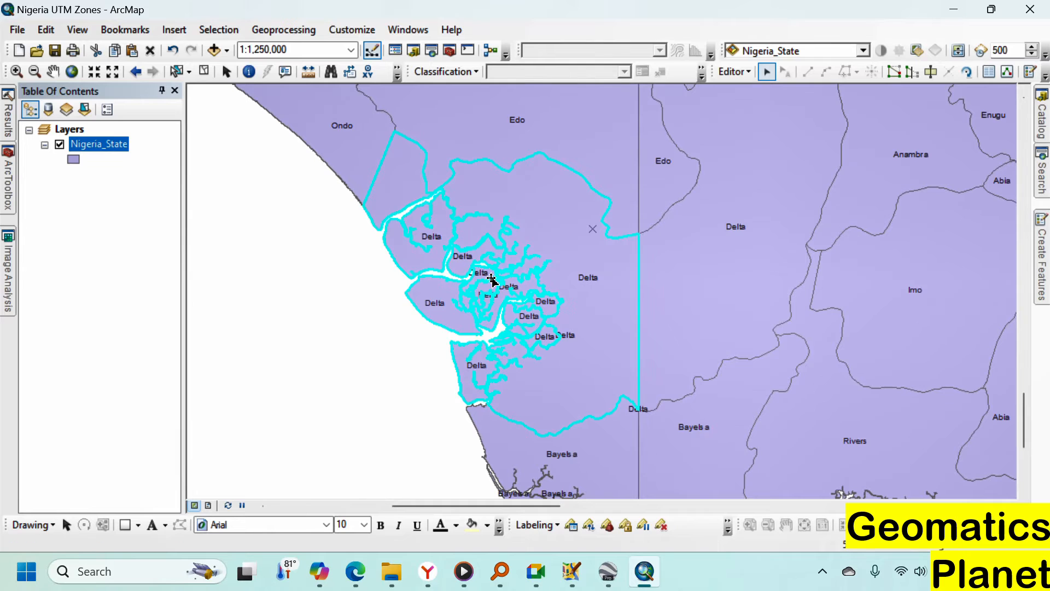
{"action": "left_click", "coordinate": [719, 77]}
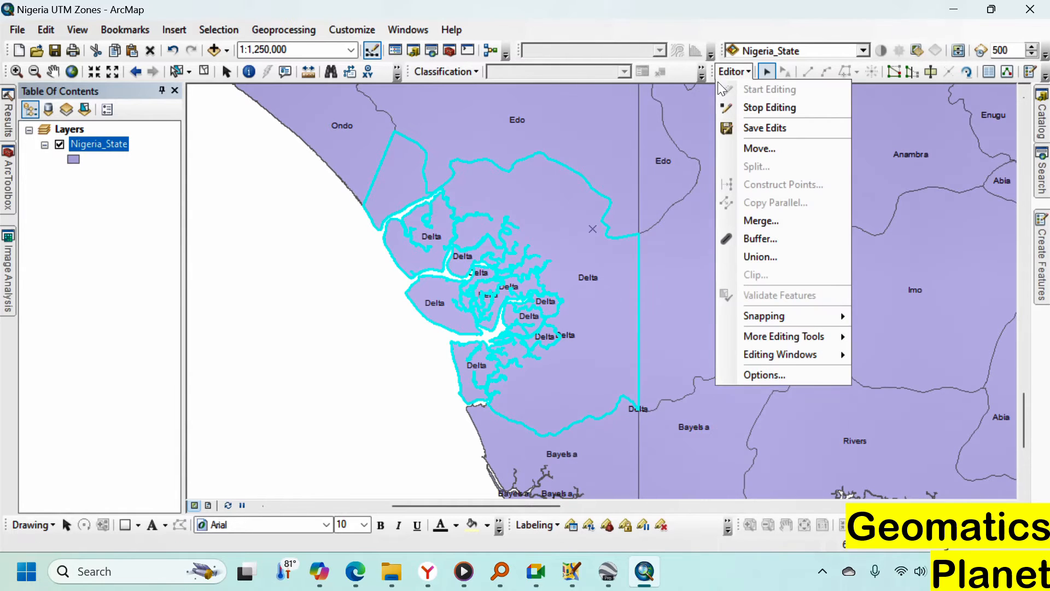
{"action": "left_click", "coordinate": [762, 220]}
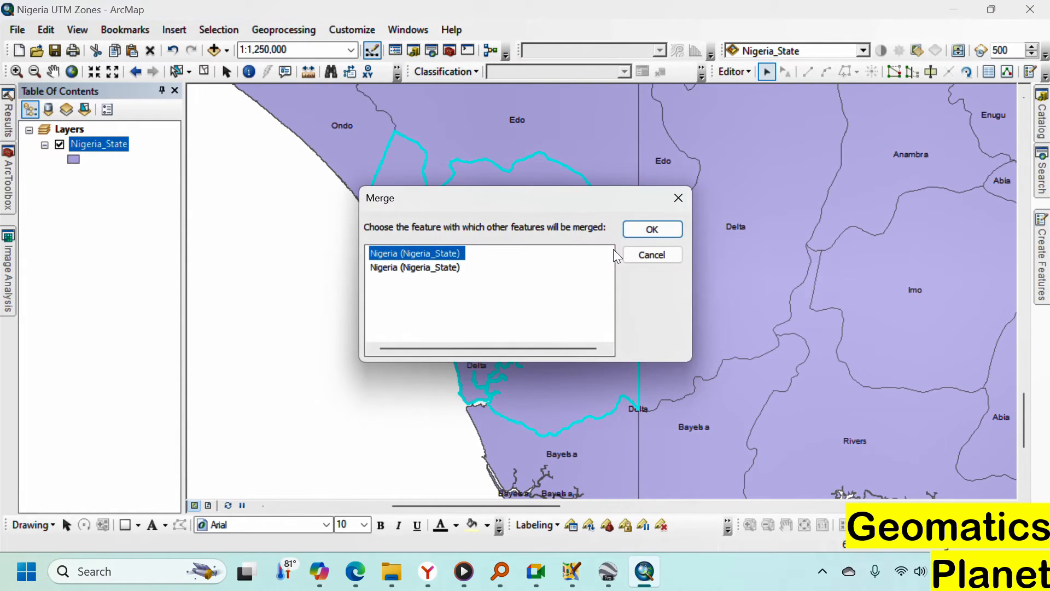
{"action": "left_click", "coordinate": [632, 226]}
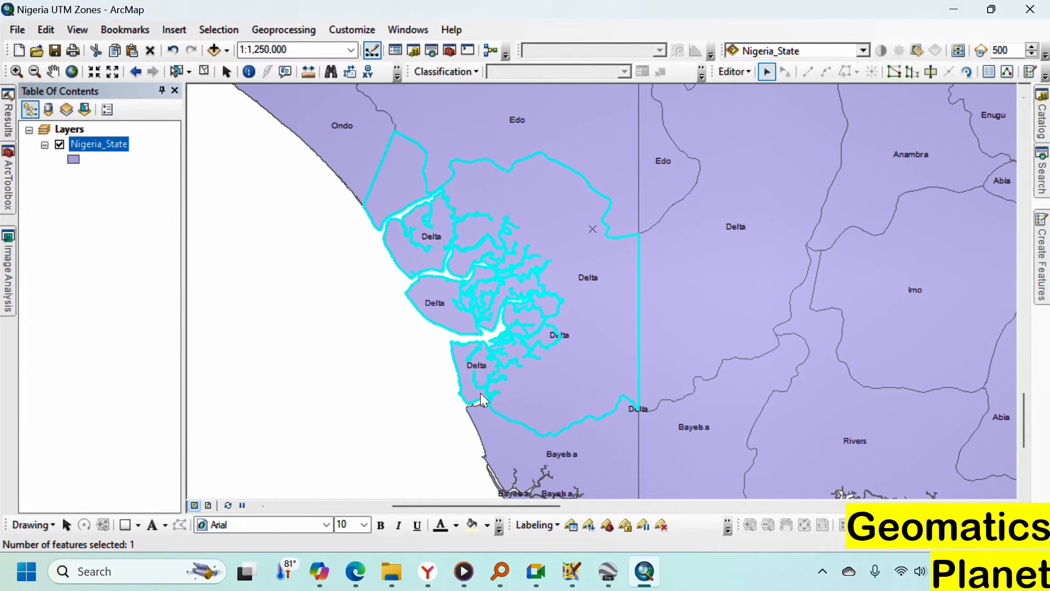
Look over the geoprocessing tools and examine the Buffer tool's settings and help illustrations without running it
{"action": "scroll", "coordinate": [501, 311], "scroll_direction": "up", "scroll_amount": 4}
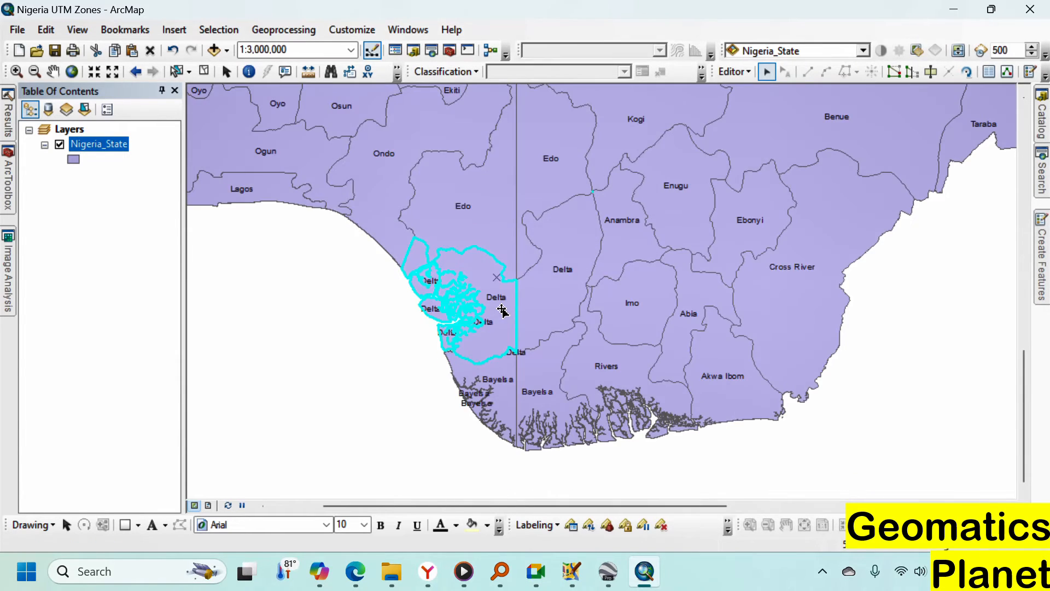
{"action": "left_click", "coordinate": [291, 29]}
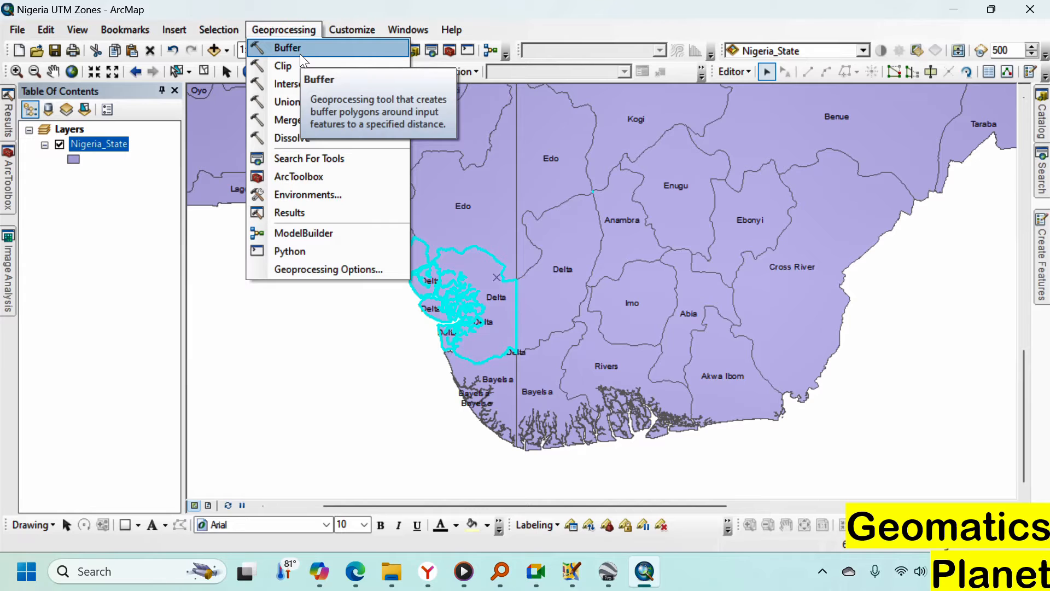
{"action": "left_click", "coordinate": [300, 53]}
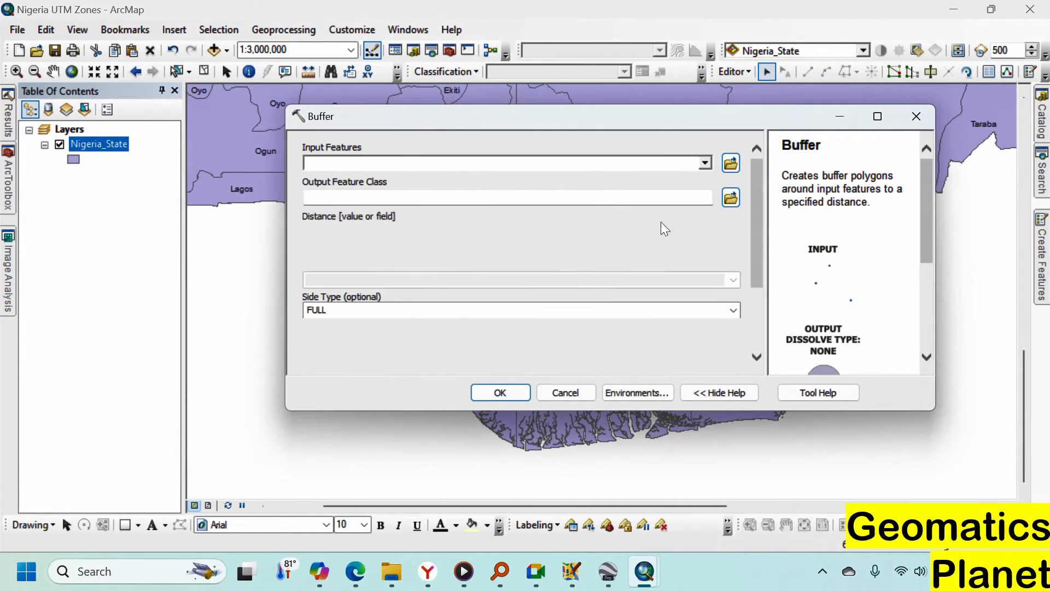
{"action": "left_click_drag", "start_coordinate": [836, 178], "coordinate": [872, 202]}
{"action": "scroll", "coordinate": [846, 244], "scroll_direction": "down", "scroll_amount": 5}
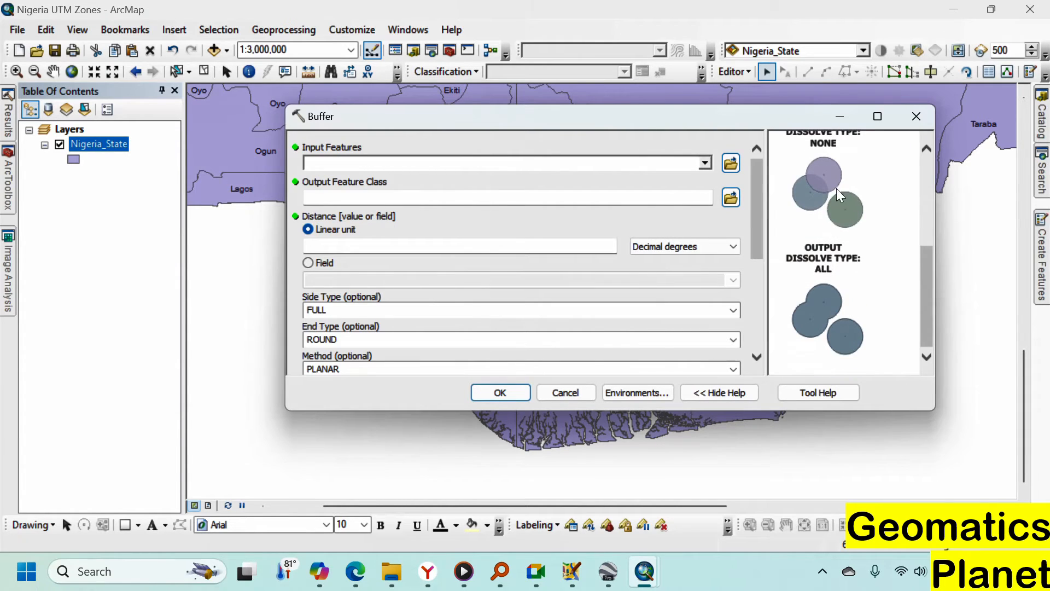
{"action": "left_click", "coordinate": [916, 117]}
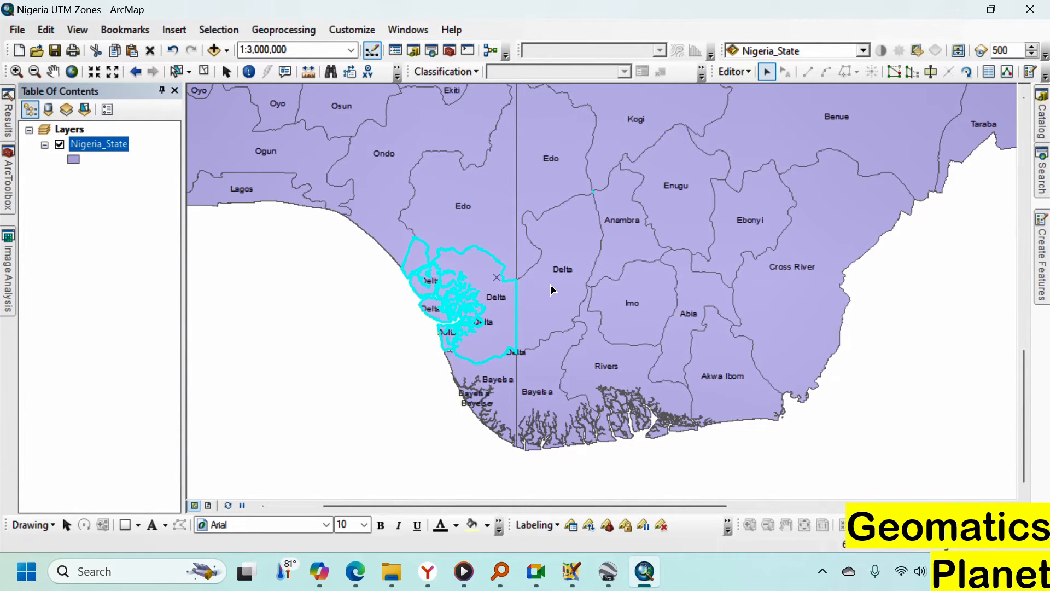
{"action": "left_click", "coordinate": [450, 50]}
{"action": "left_click", "coordinate": [255, 32]}
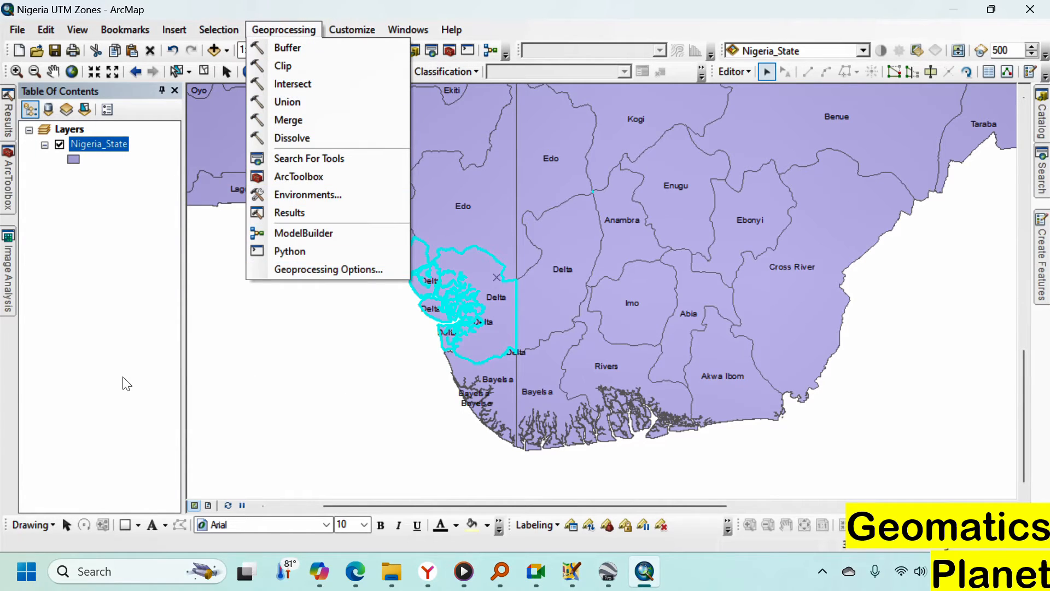
{"action": "left_click", "coordinate": [108, 379]}
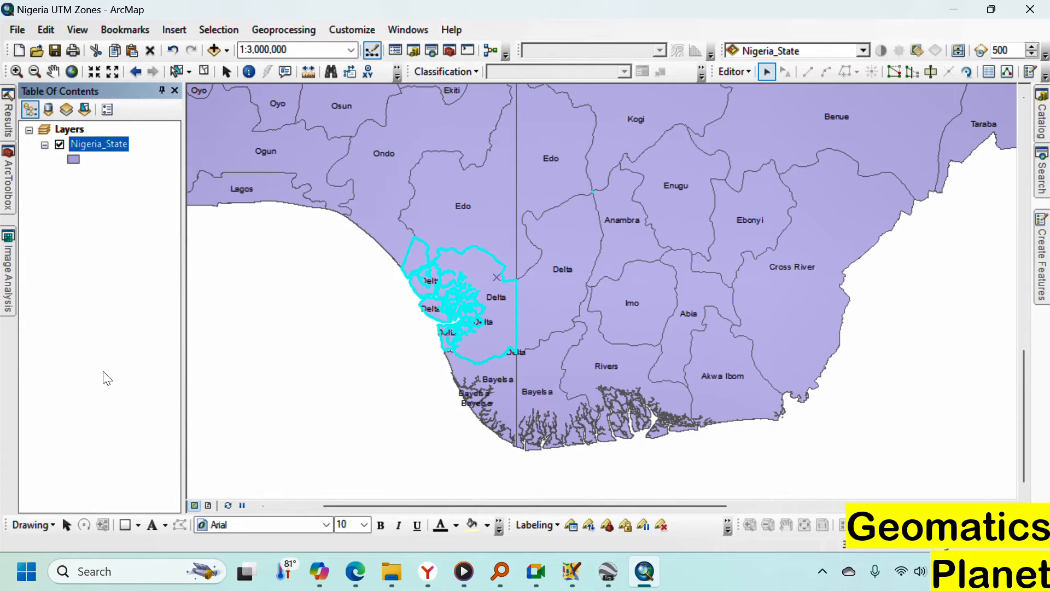
Clear the selection, then stop editing Nigeria_State and save the edits
{"action": "left_click", "coordinate": [206, 74]}
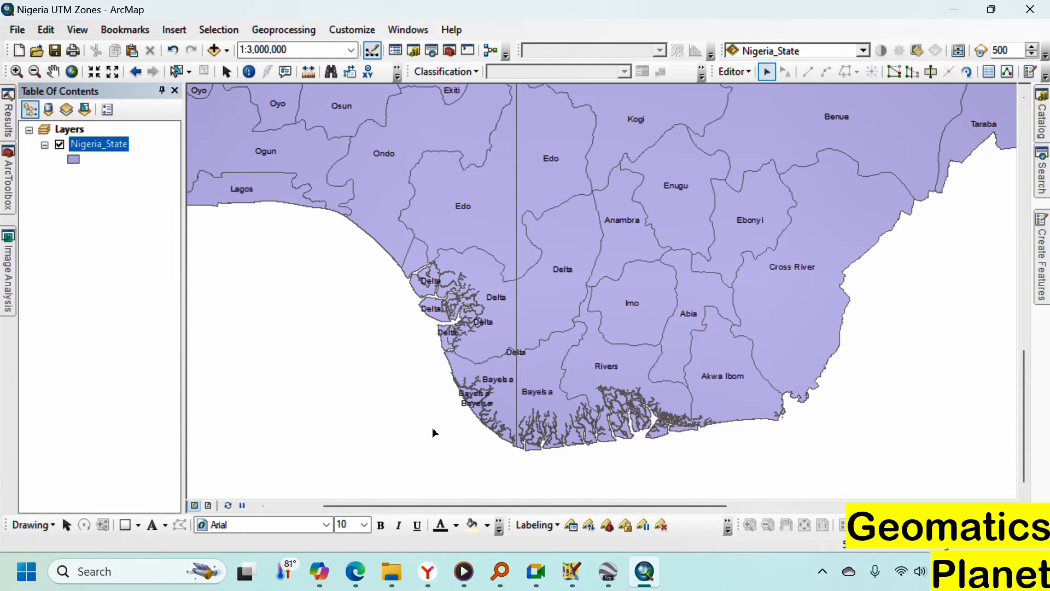
{"action": "scroll", "coordinate": [481, 387], "scroll_direction": "down", "scroll_amount": 4}
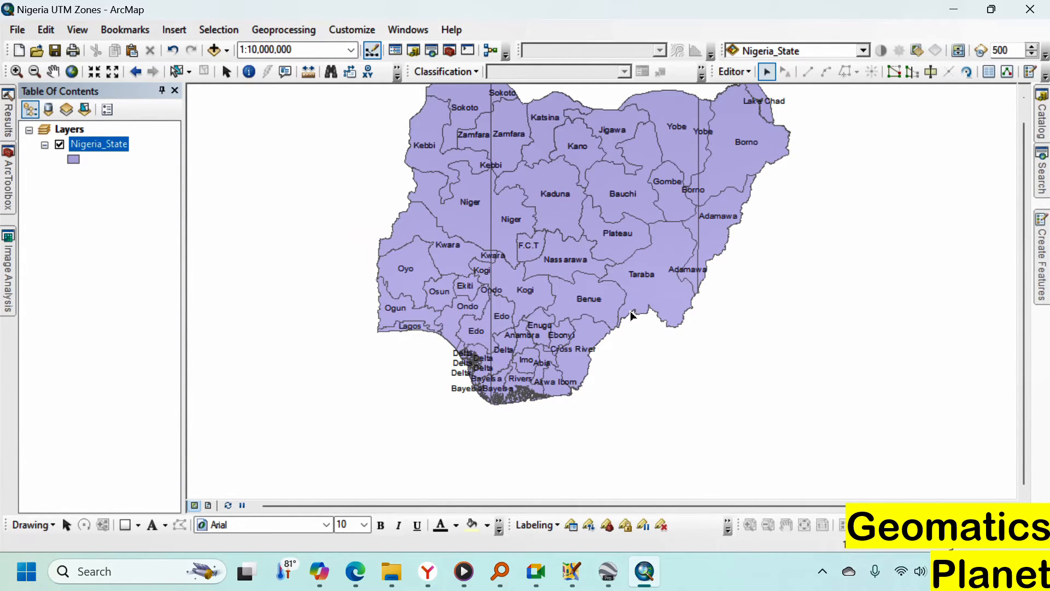
{"action": "scroll", "coordinate": [632, 315], "scroll_direction": "down", "scroll_amount": 1}
{"action": "scroll", "coordinate": [552, 262], "scroll_direction": "up", "scroll_amount": 1}
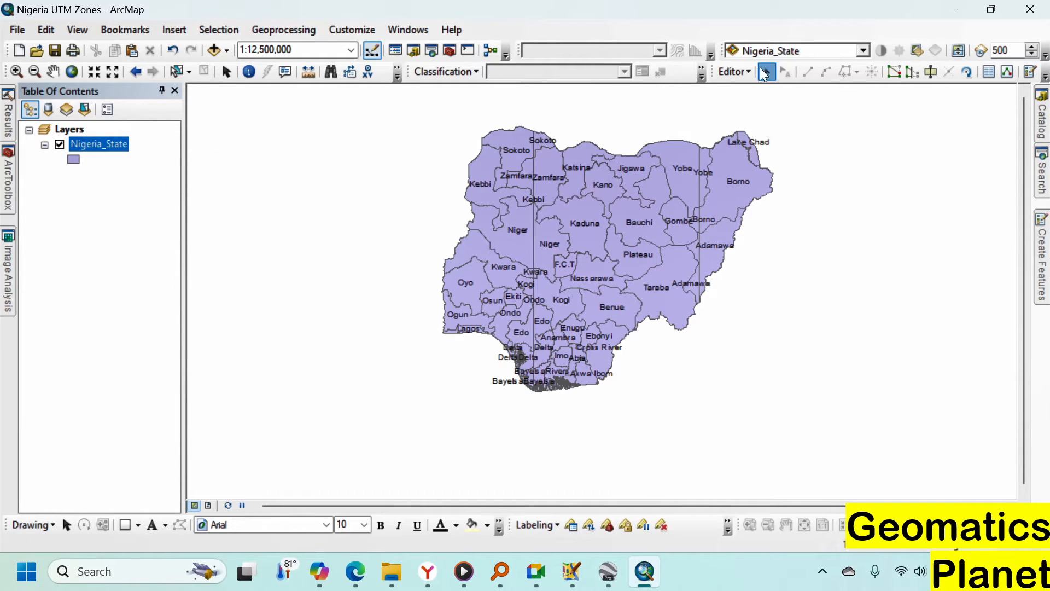
{"action": "left_click", "coordinate": [739, 71]}
{"action": "left_click", "coordinate": [748, 108]}
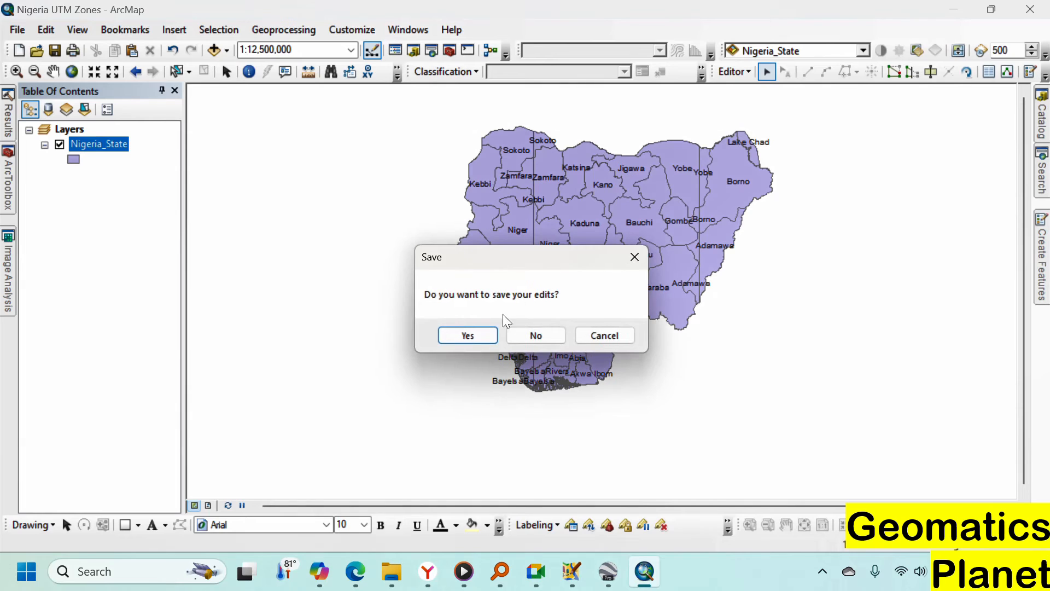
{"action": "left_click", "coordinate": [461, 334]}
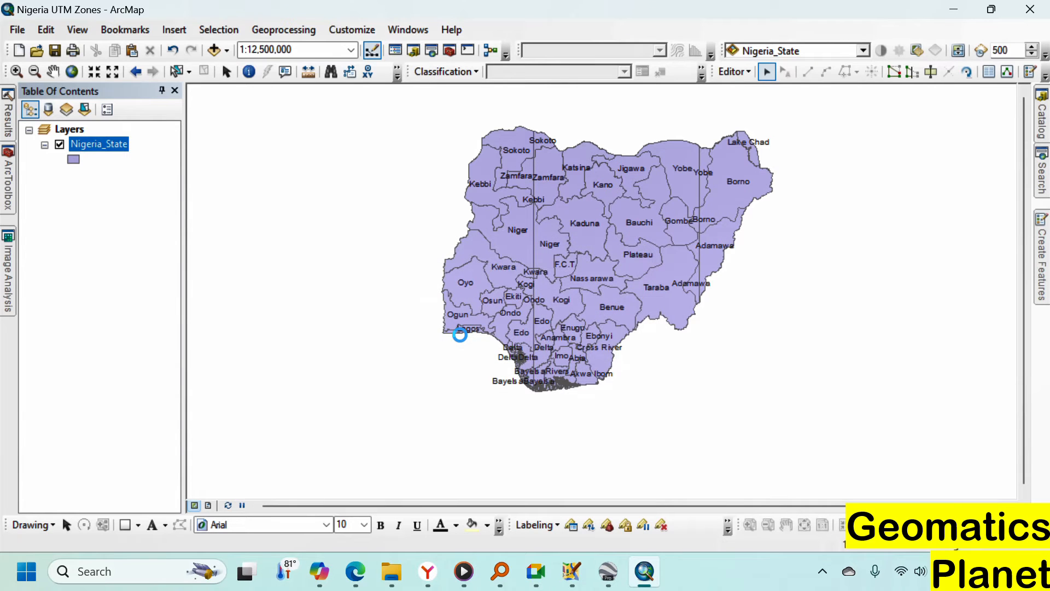
Open the attribute table of Nigeria_State and move its window over the middle of the map
{"action": "right_click", "coordinate": [97, 148]}
{"action": "left_click", "coordinate": [164, 193]}
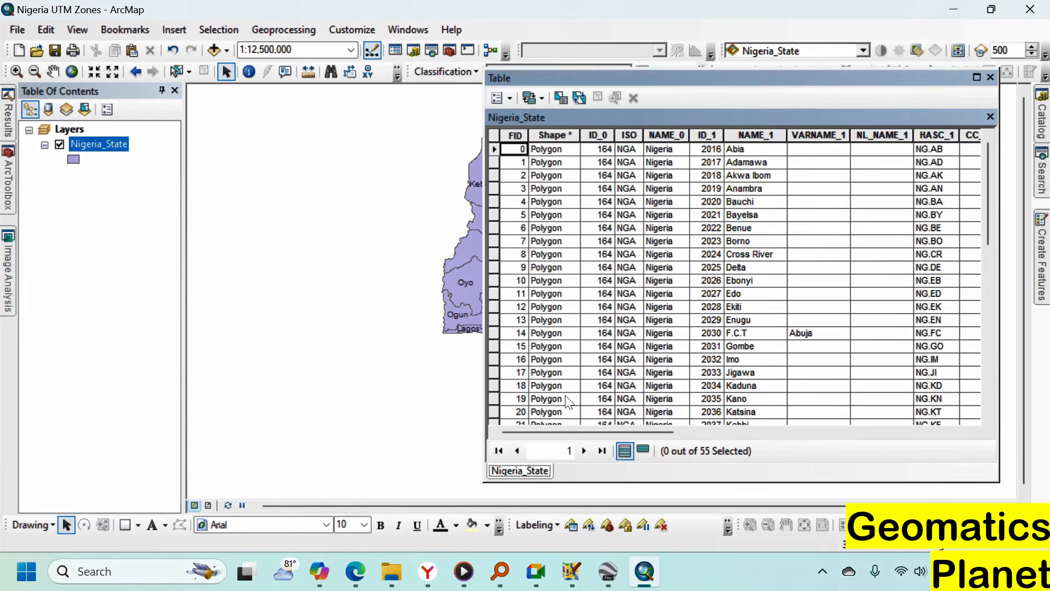
{"action": "left_click_drag", "start_coordinate": [816, 83], "coordinate": [264, 133]}
{"action": "left_click_drag", "start_coordinate": [352, 107], "coordinate": [361, 100]}
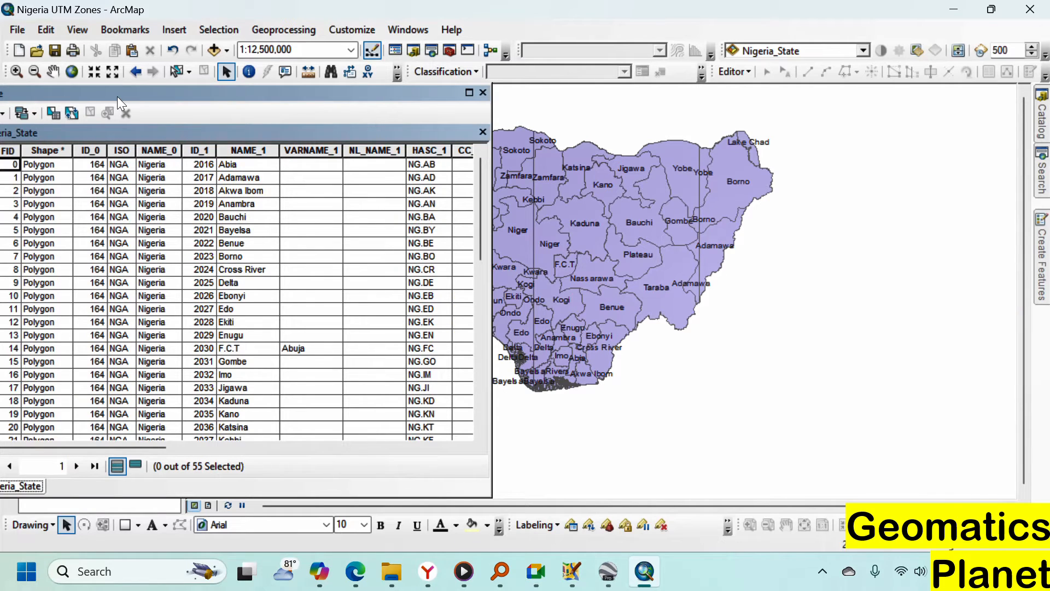
{"action": "left_click_drag", "start_coordinate": [117, 96], "coordinate": [394, 127]}
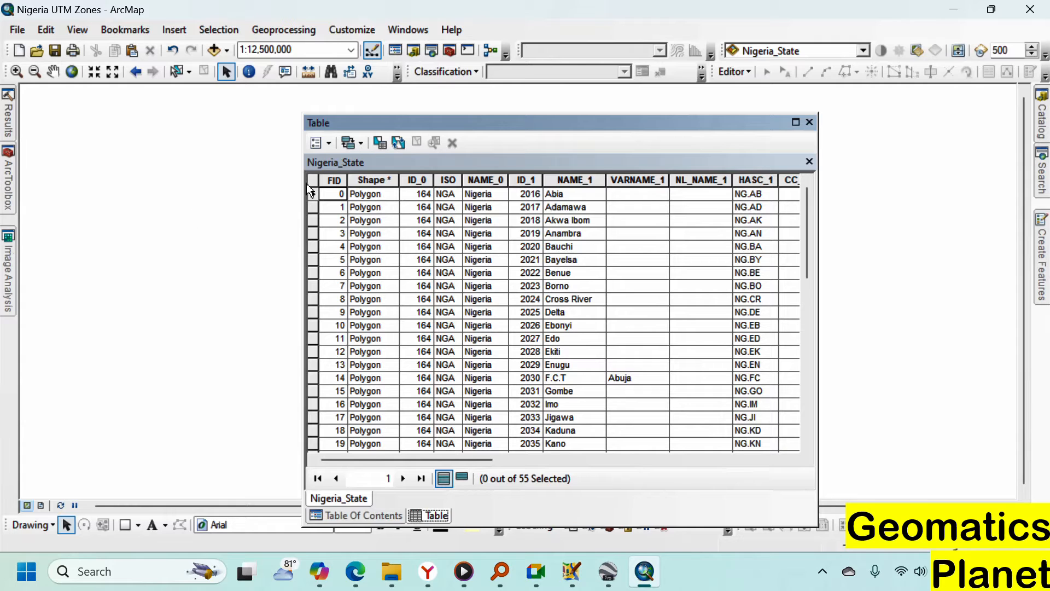
Add a Short Integer field named Zones to the Nigeria_State attribute table and bring the new column into view
{"action": "left_click", "coordinate": [329, 141]}
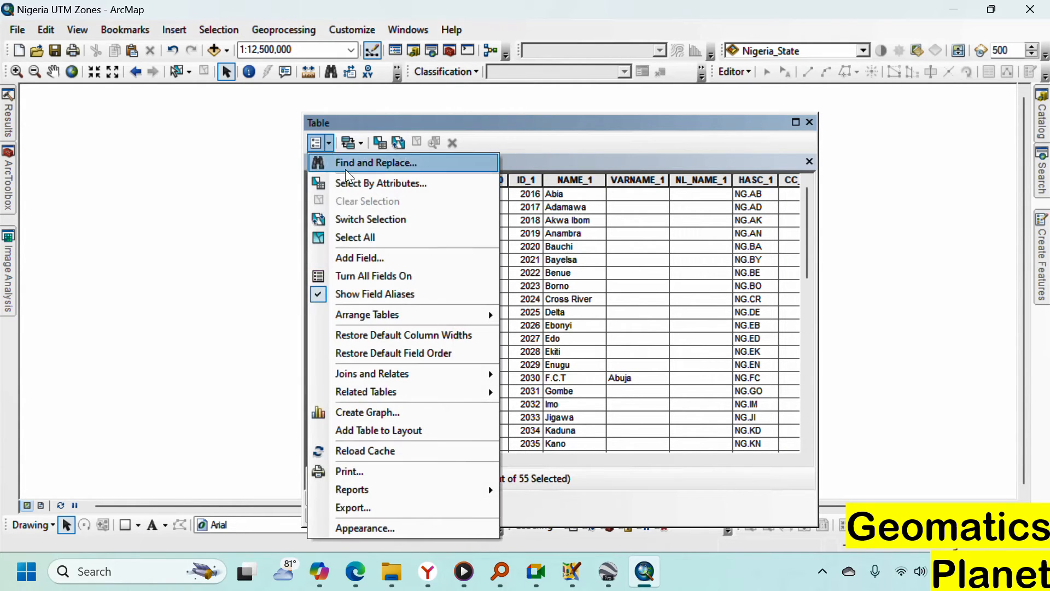
{"action": "left_click", "coordinate": [347, 258]}
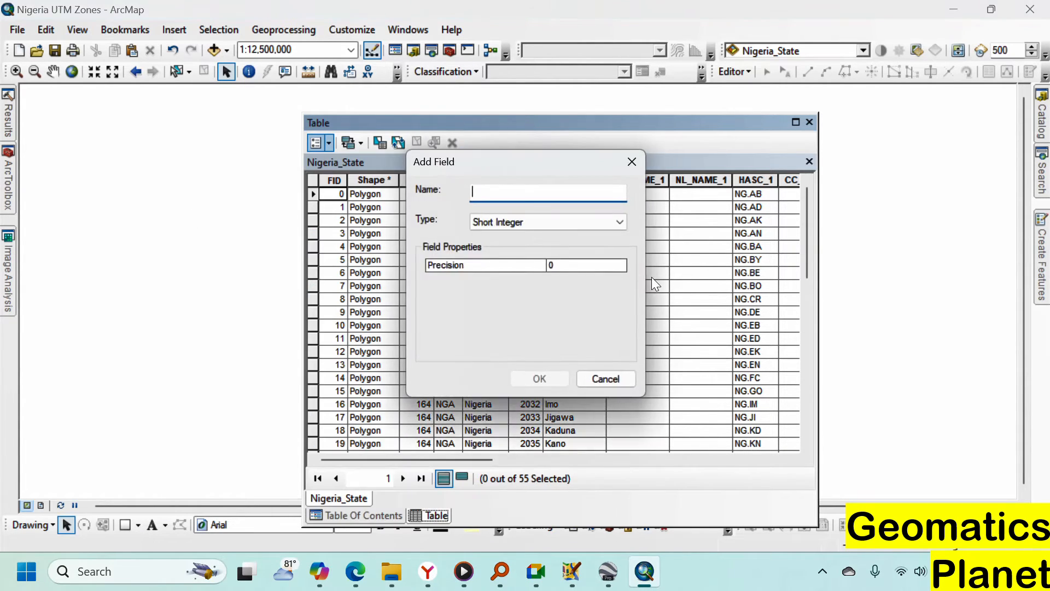
{"action": "type", "text": "Zones"}
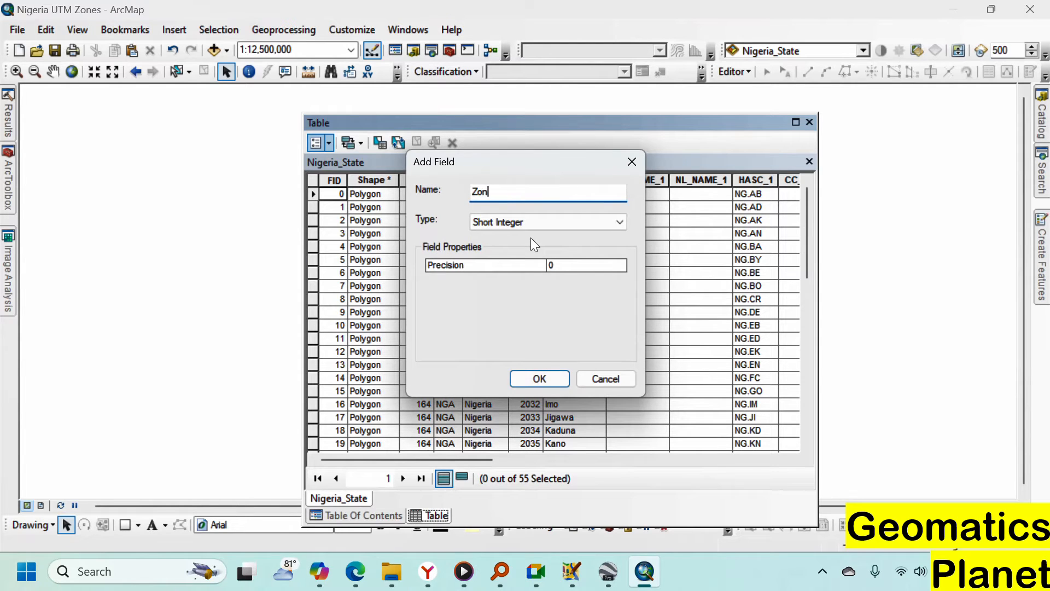
{"action": "left_click", "coordinate": [555, 218]}
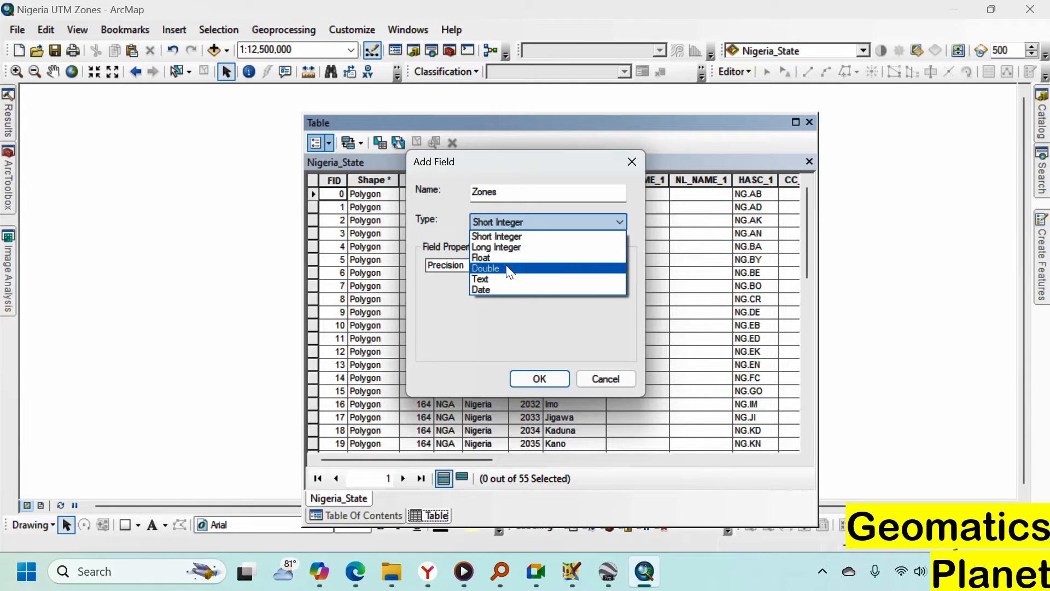
{"action": "left_click", "coordinate": [513, 236]}
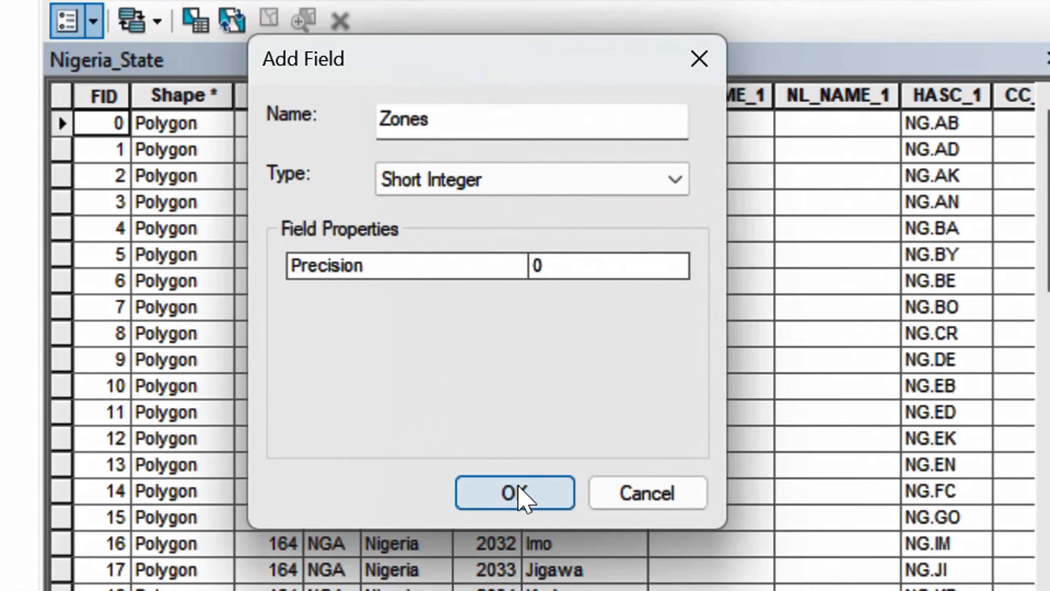
{"action": "left_click", "coordinate": [520, 495]}
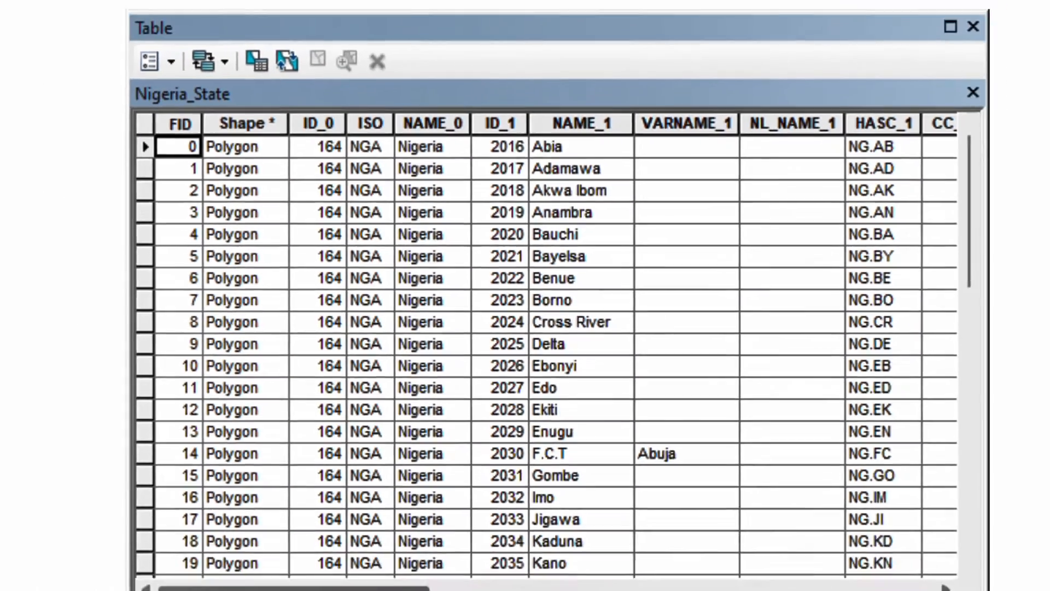
{"action": "left_click_drag", "start_coordinate": [465, 465], "coordinate": [754, 493]}
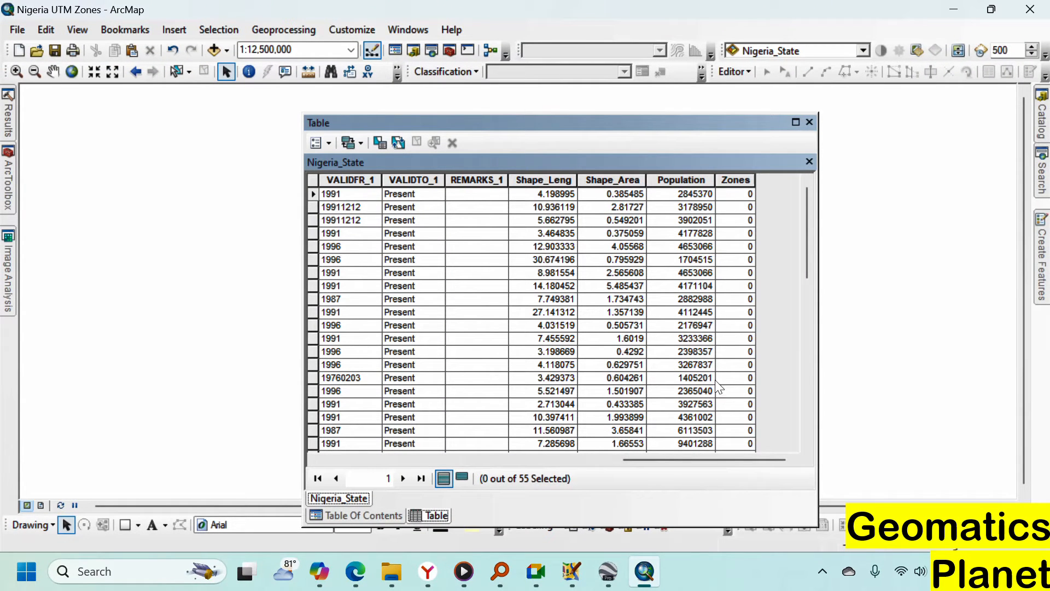
Place the attribute table beside the map and select the Lake Chad, Borno, Yobe and Adamawa parts east of the easternmost zone line
{"action": "left_click_drag", "start_coordinate": [731, 123], "coordinate": [497, 145]}
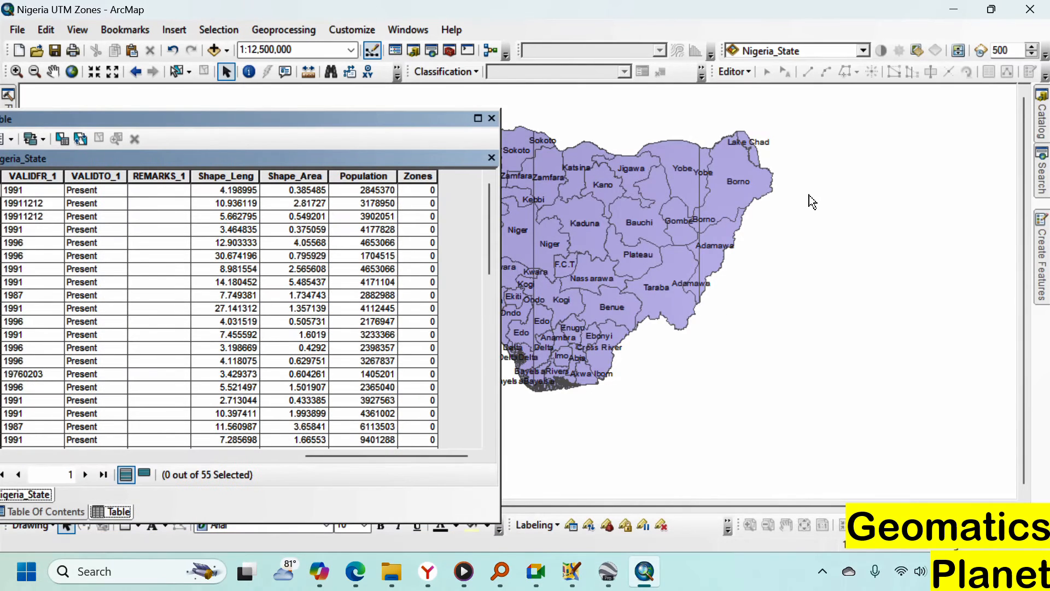
{"action": "scroll", "coordinate": [810, 197], "scroll_direction": "down", "scroll_amount": 2}
{"action": "scroll", "coordinate": [600, 215], "scroll_direction": "up", "scroll_amount": 2}
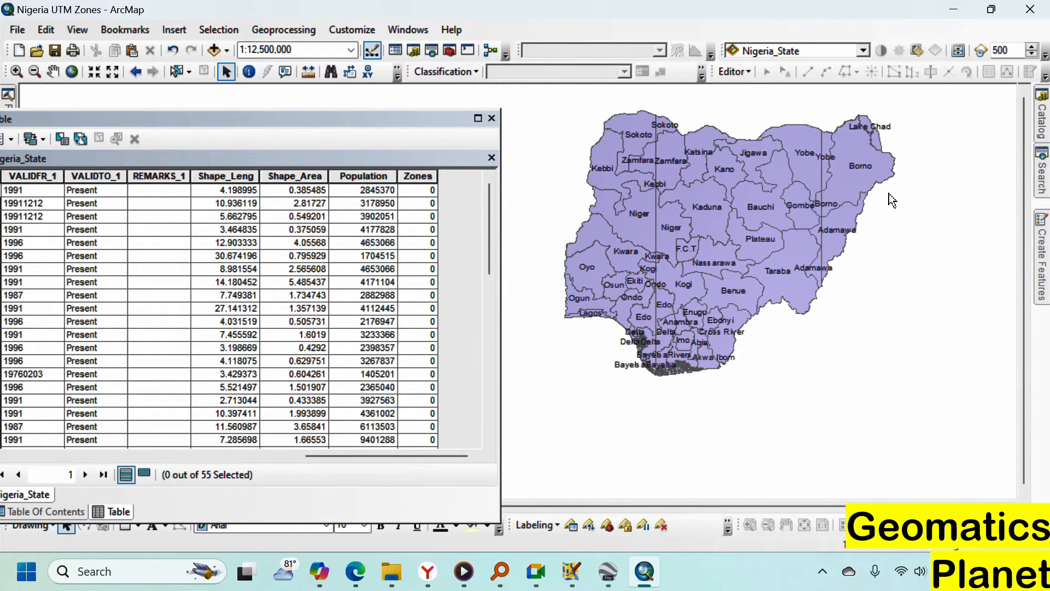
{"action": "left_click_drag", "start_coordinate": [906, 296], "coordinate": [911, 331]}
{"action": "left_click", "coordinate": [177, 74]}
{"action": "left_click_drag", "start_coordinate": [826, 109], "coordinate": [902, 279]}
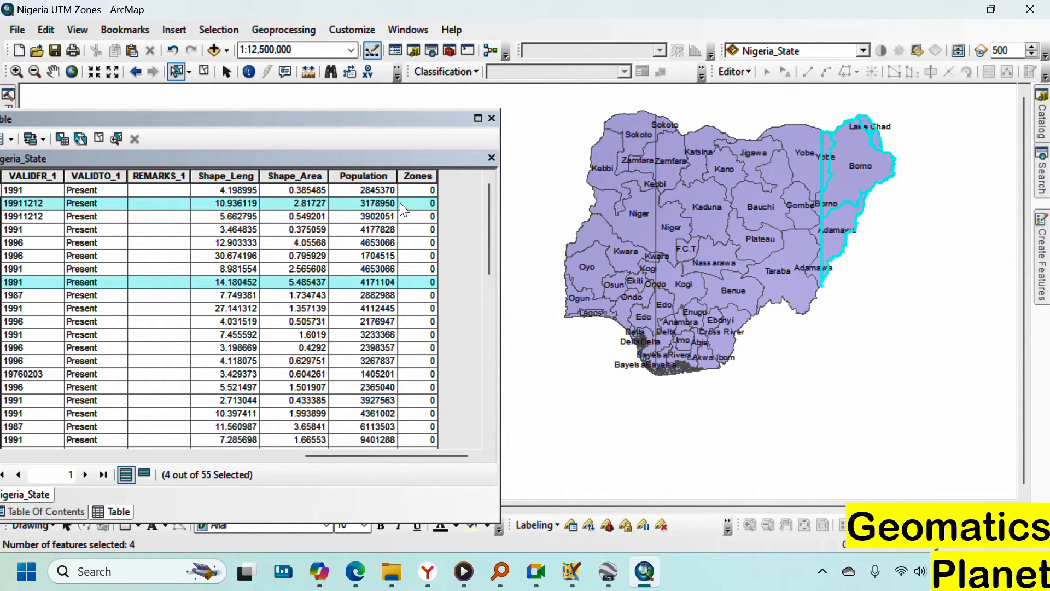
Calculate the Zones field as 33 for the selected eastern polygons with the Field Calculator, outside an edit session
{"action": "scroll", "coordinate": [400, 204], "scroll_direction": "down", "scroll_amount": 10}
{"action": "scroll", "coordinate": [382, 247], "scroll_direction": "up", "scroll_amount": 10}
{"action": "scroll", "coordinate": [390, 320], "scroll_direction": "down", "scroll_amount": 10}
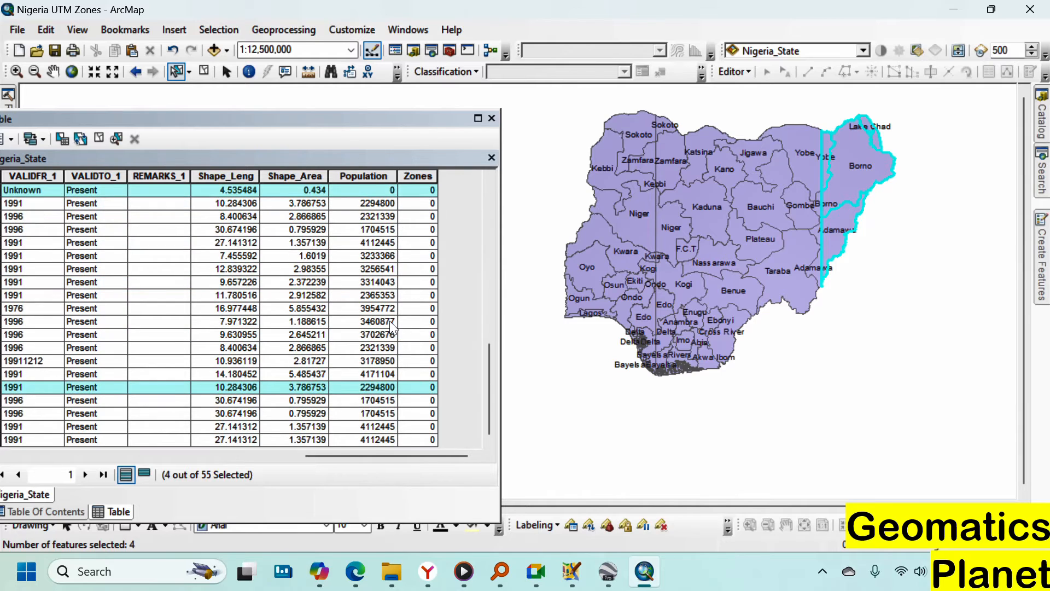
{"action": "scroll", "coordinate": [389, 321], "scroll_direction": "up", "scroll_amount": 6}
{"action": "scroll", "coordinate": [421, 170], "scroll_direction": "up", "scroll_amount": 4}
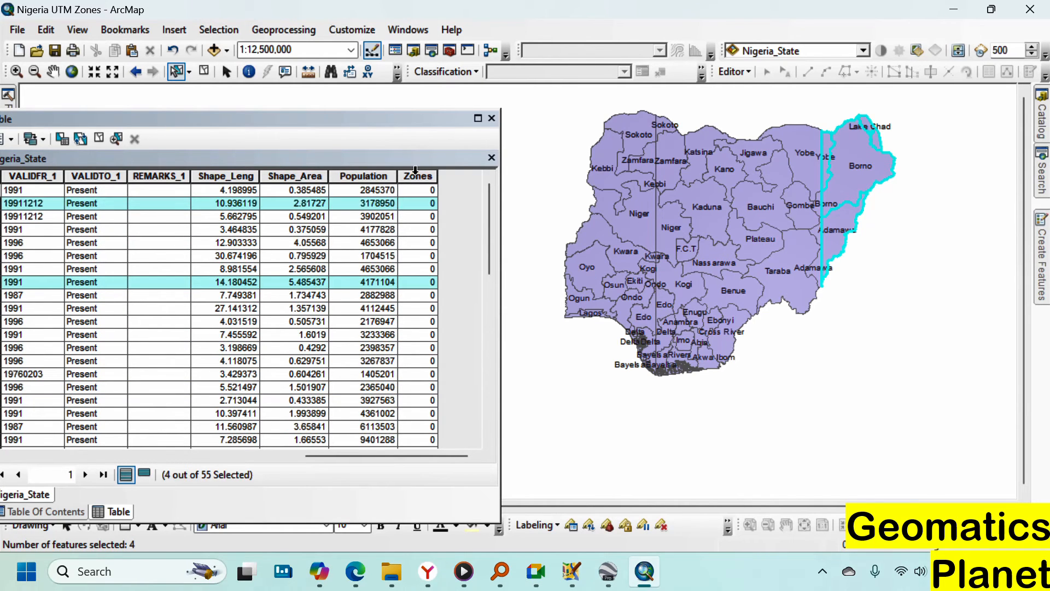
{"action": "left_click", "coordinate": [415, 174]}
{"action": "right_click", "coordinate": [418, 175]}
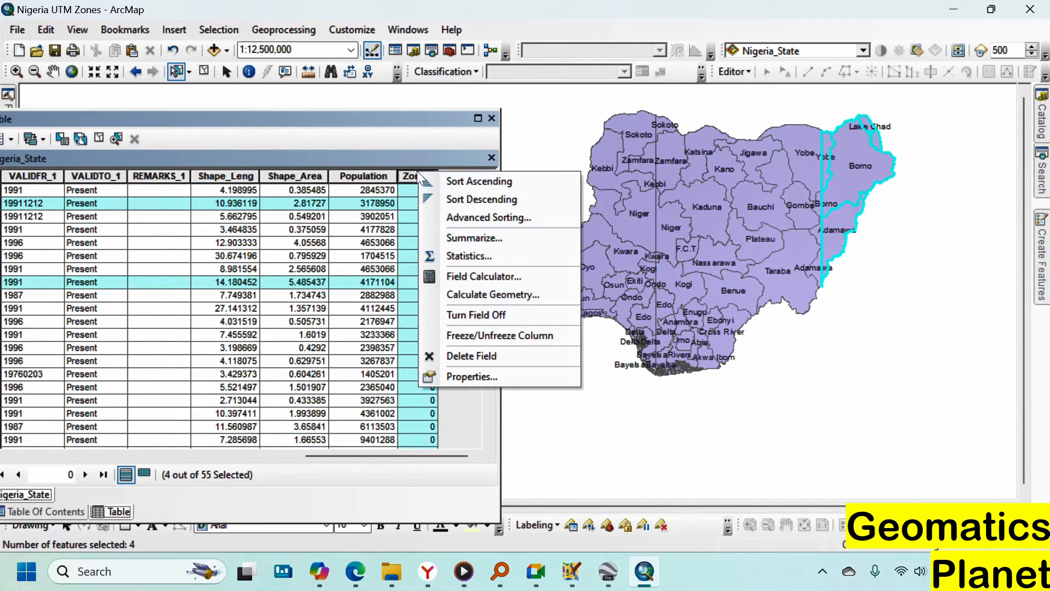
{"action": "left_click", "coordinate": [477, 274]}
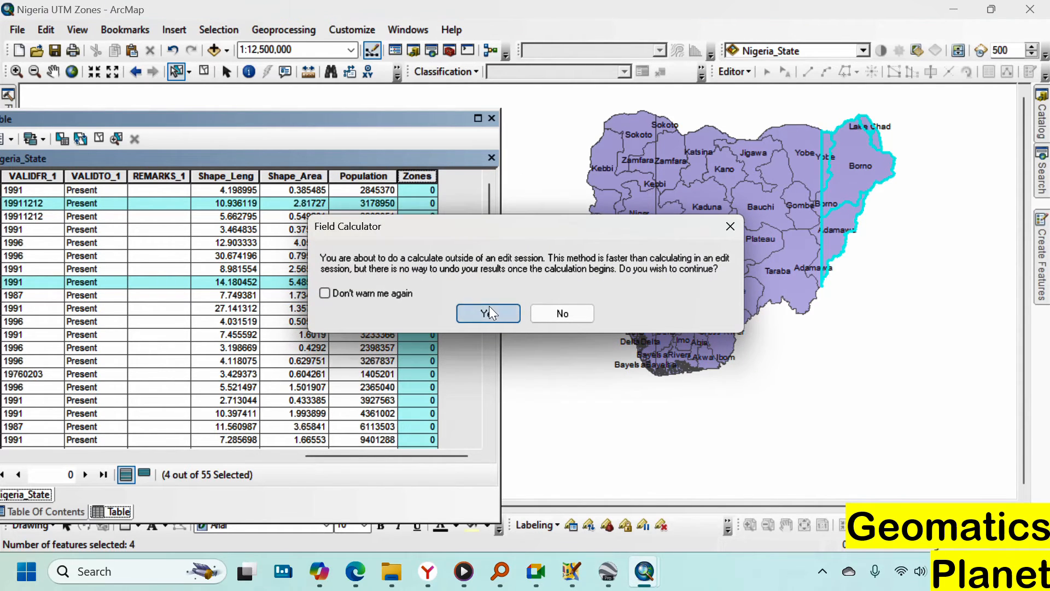
{"action": "left_click", "coordinate": [490, 310]}
{"action": "left_click", "coordinate": [413, 309]}
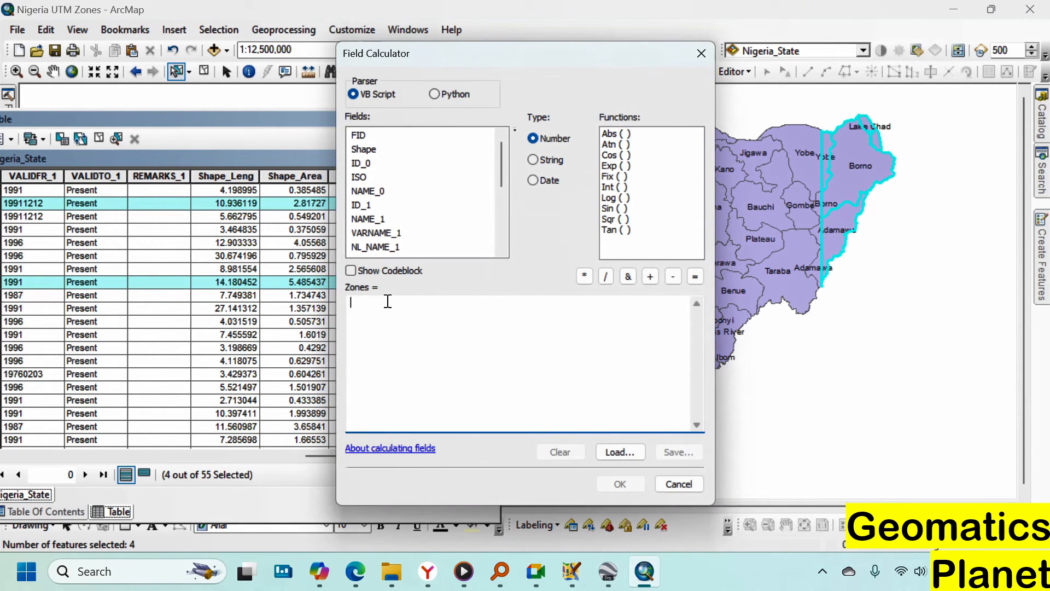
{"action": "type", "text": "33"}
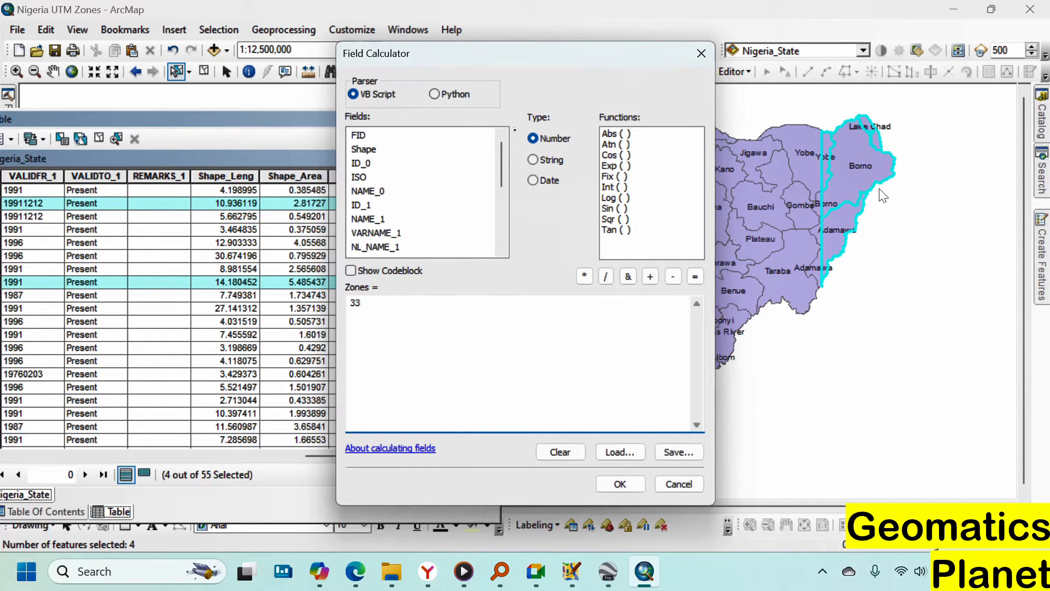
{"action": "left_click", "coordinate": [606, 484]}
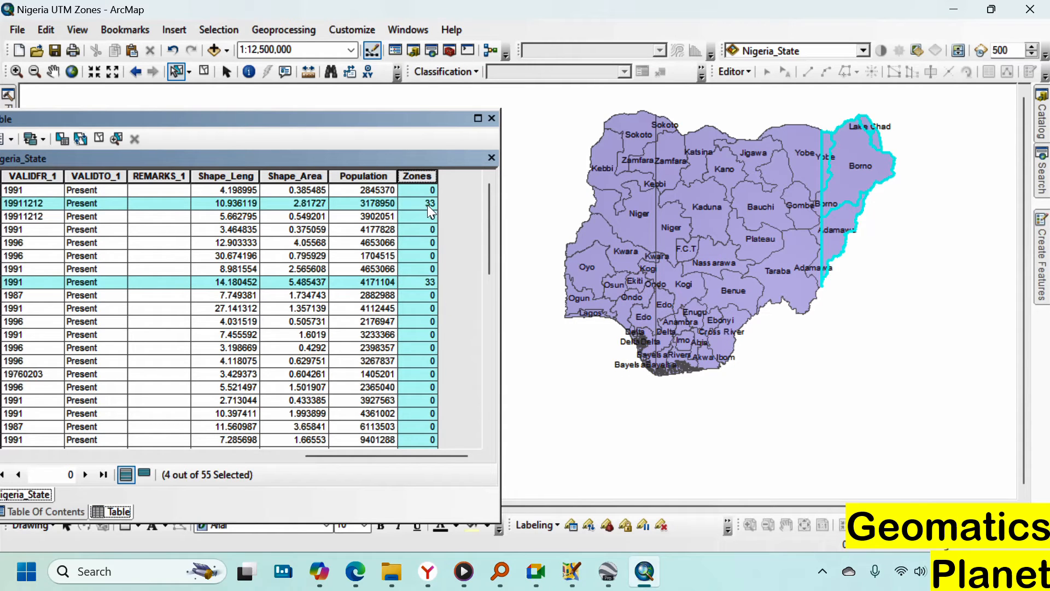
Check the Zones values with only the selected records shown, then return the table to showing all records
{"action": "scroll", "coordinate": [424, 328], "scroll_direction": "down", "scroll_amount": 7}
{"action": "scroll", "coordinate": [418, 377], "scroll_direction": "up", "scroll_amount": 3}
{"action": "scroll", "coordinate": [418, 385], "scroll_direction": "up", "scroll_amount": 4}
{"action": "left_click", "coordinate": [145, 475]}
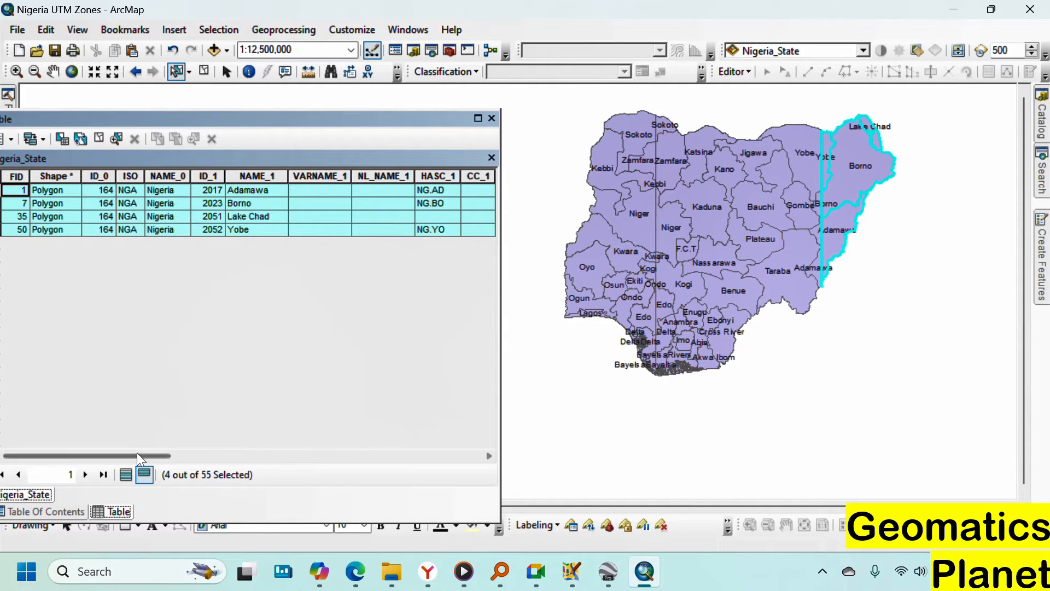
{"action": "left_click_drag", "start_coordinate": [137, 454], "coordinate": [450, 428]}
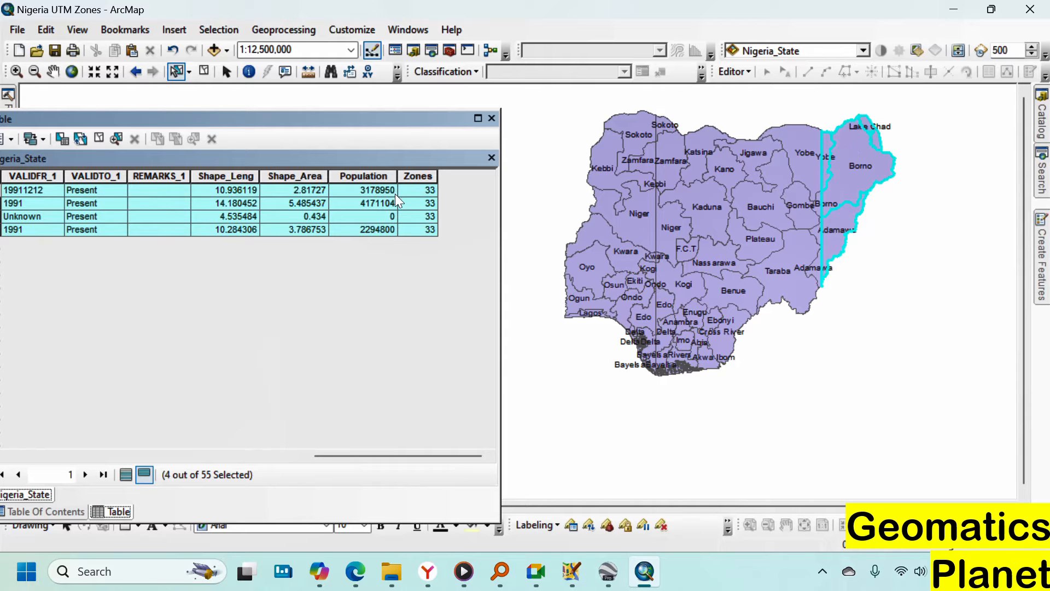
{"action": "left_click", "coordinate": [126, 474]}
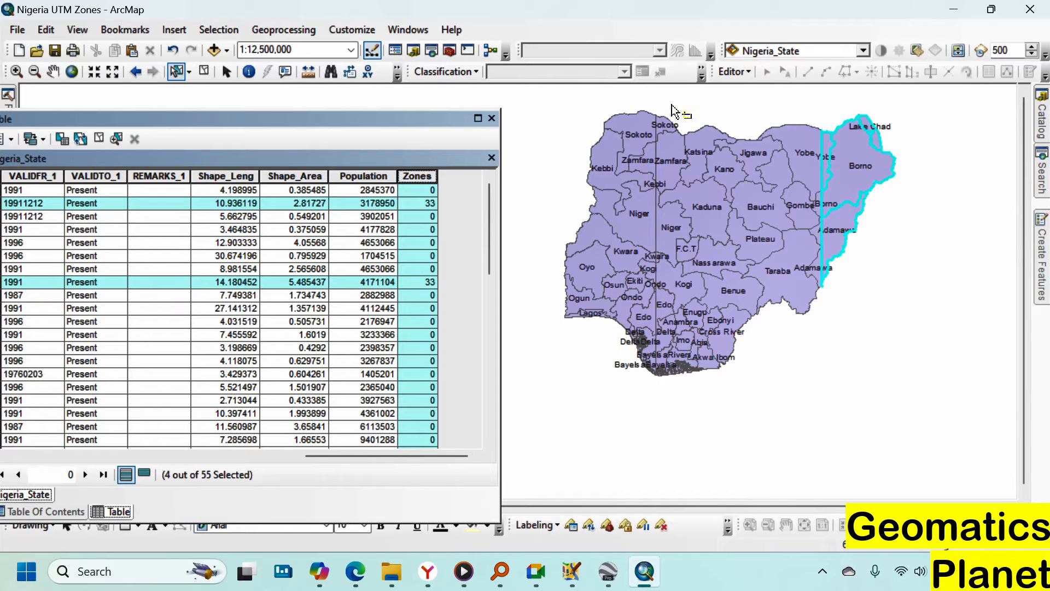
Try to select all state parts between the two zone lines with a selection rectangle
{"action": "left_click_drag", "start_coordinate": [667, 103], "coordinate": [814, 395]}
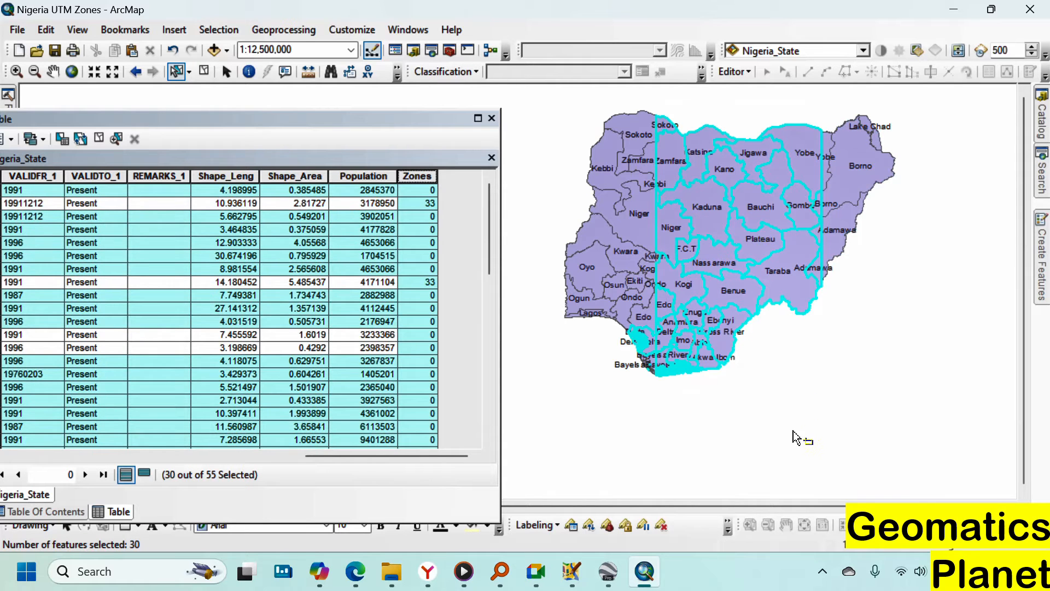
{"action": "scroll", "coordinate": [665, 386], "scroll_direction": "down", "scroll_amount": 2}
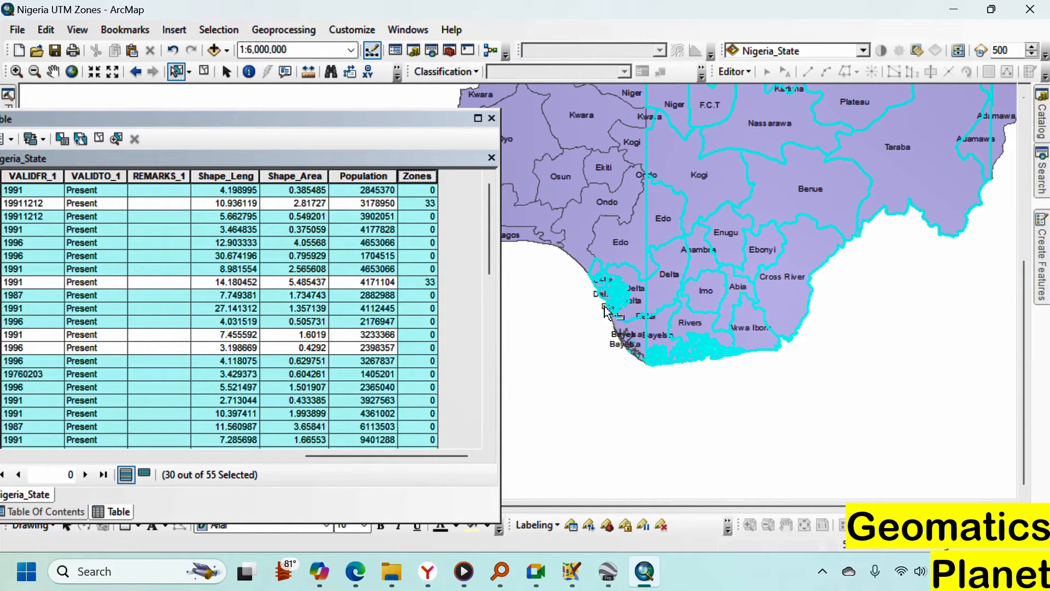
{"action": "left_click", "coordinate": [188, 71]}
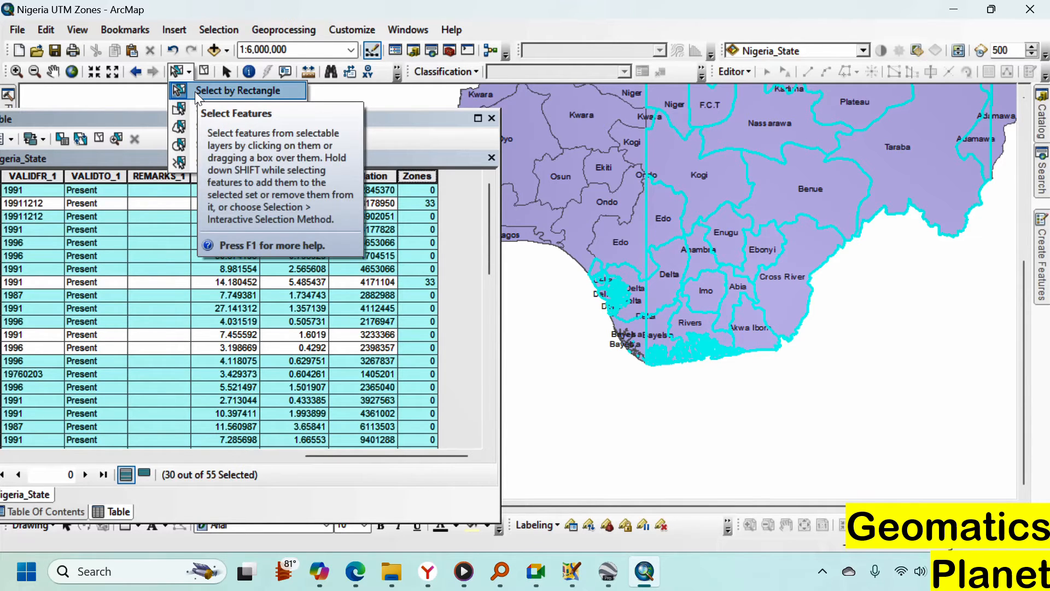
{"action": "left_click", "coordinate": [195, 91]}
{"action": "left_click", "coordinate": [218, 93]}
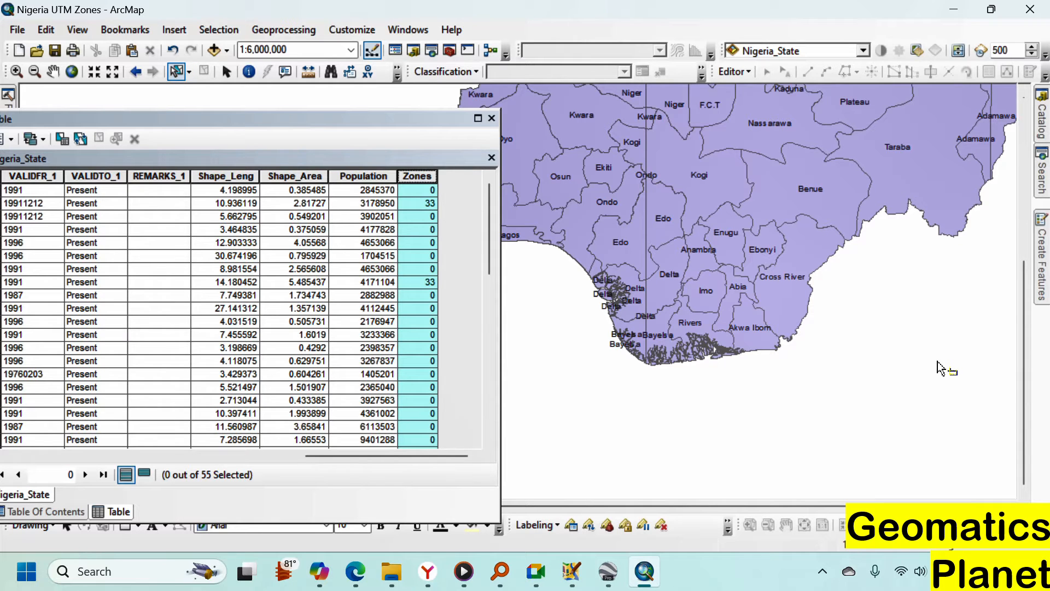
{"action": "scroll", "coordinate": [774, 409], "scroll_direction": "down", "scroll_amount": 3}
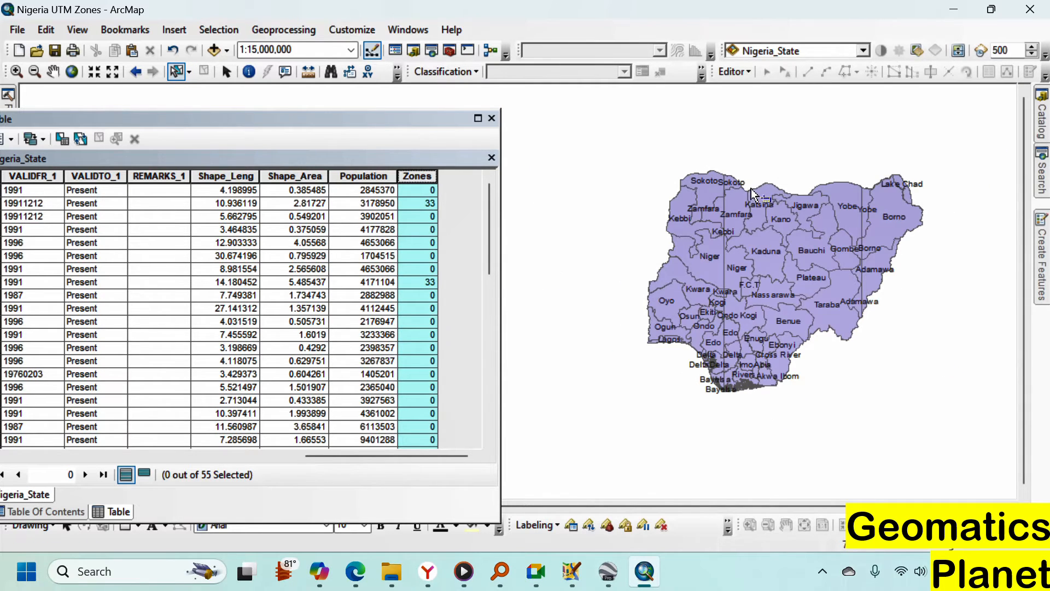
{"action": "left_click_drag", "start_coordinate": [729, 155], "coordinate": [850, 445]}
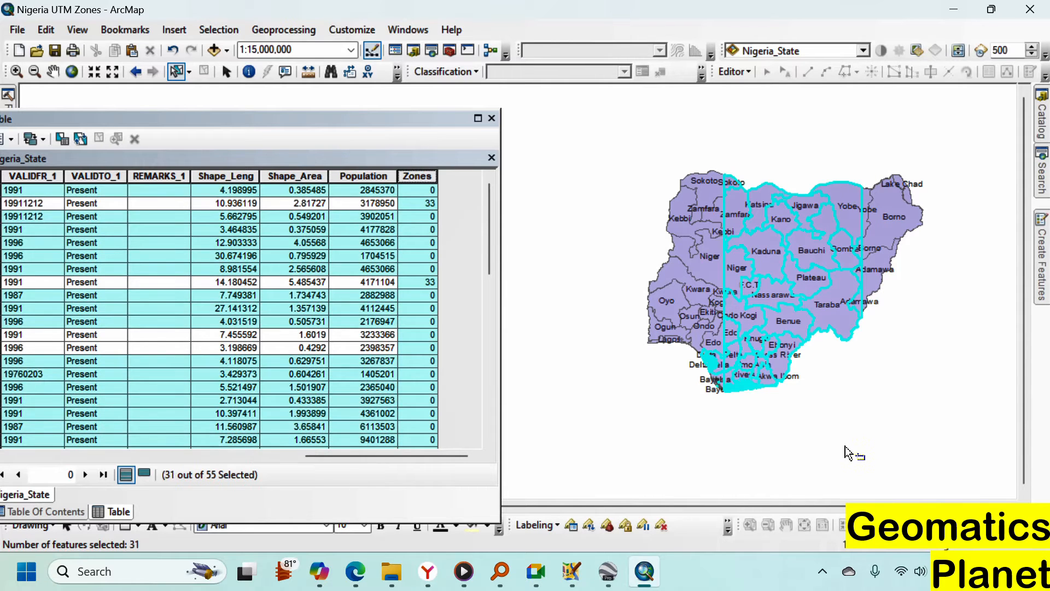
{"action": "scroll", "coordinate": [744, 371], "scroll_direction": "up", "scroll_amount": 2}
{"action": "scroll", "coordinate": [662, 328], "scroll_direction": "up", "scroll_amount": 4}
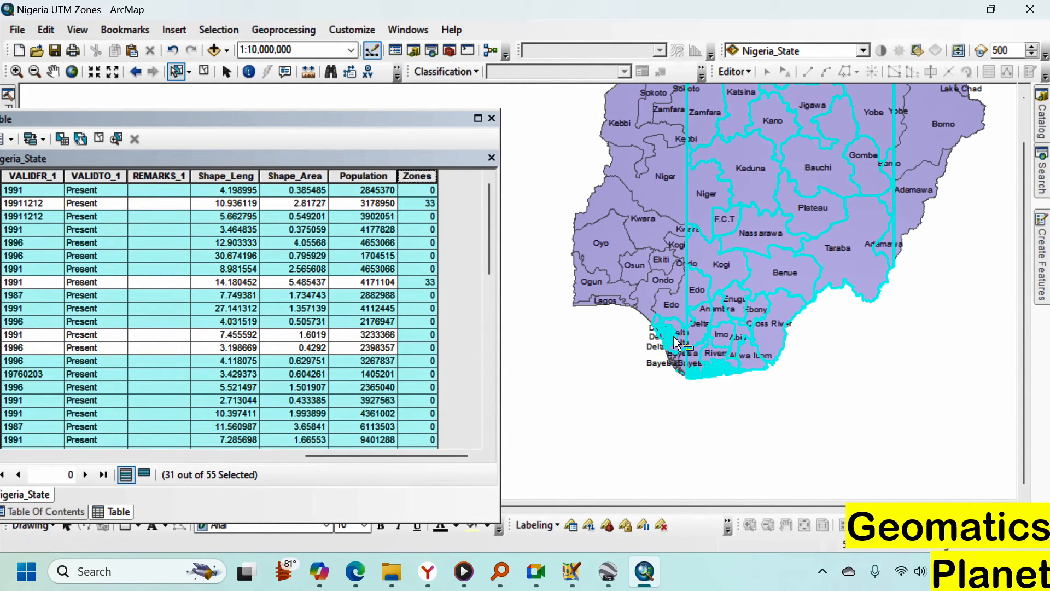
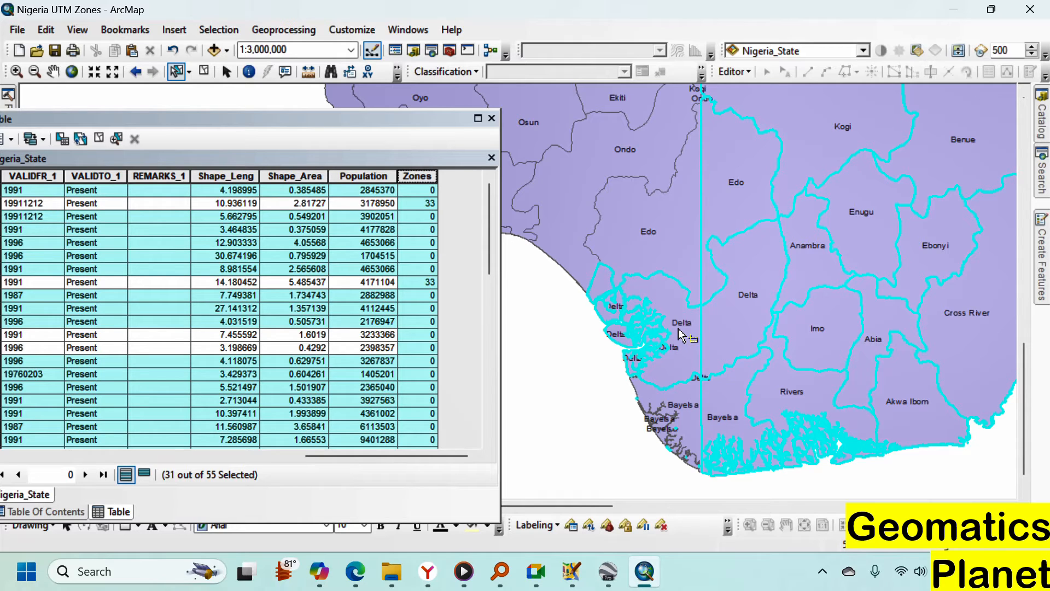
{"action": "left_click", "coordinate": [683, 331]}
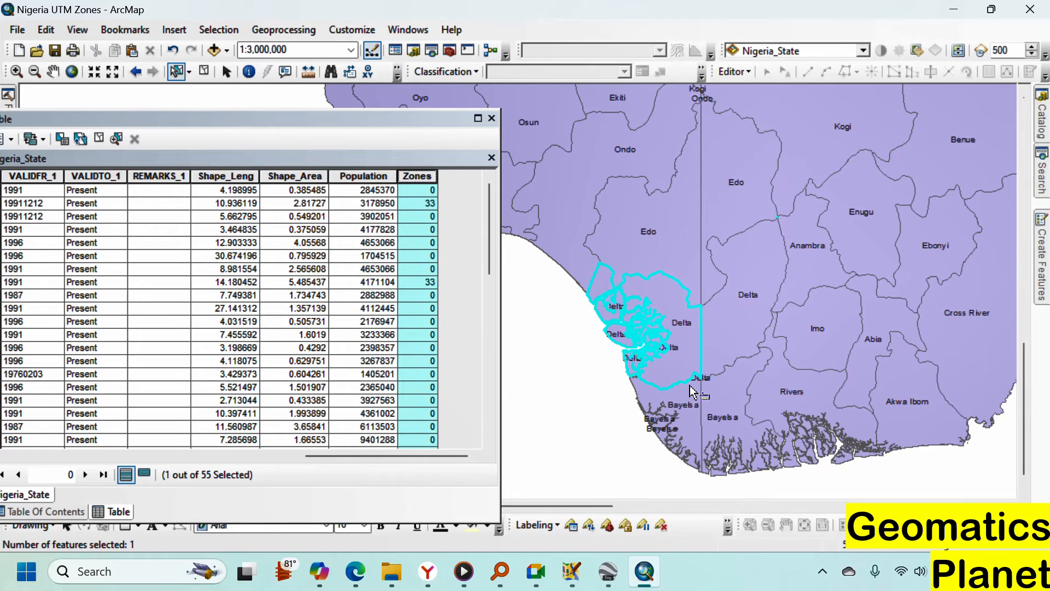
Select the Delta and Bayelsa parts just east of the western zone line, plus Cross River, Akwa Ibom, Abia and Rivers
{"action": "left_click", "coordinate": [730, 324]}
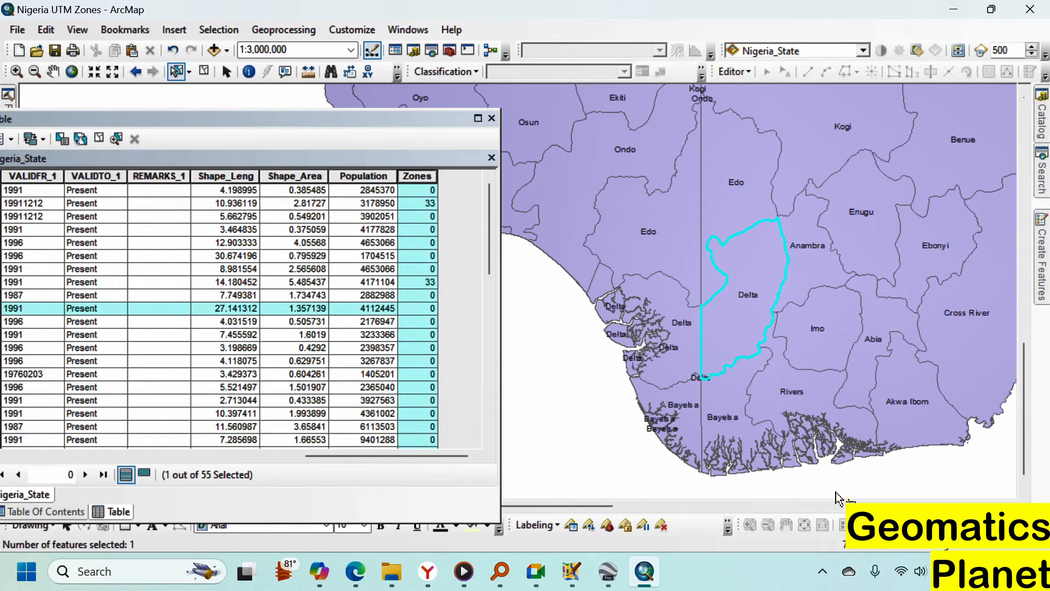
{"action": "left_click", "coordinate": [733, 413], "text": "shift"}
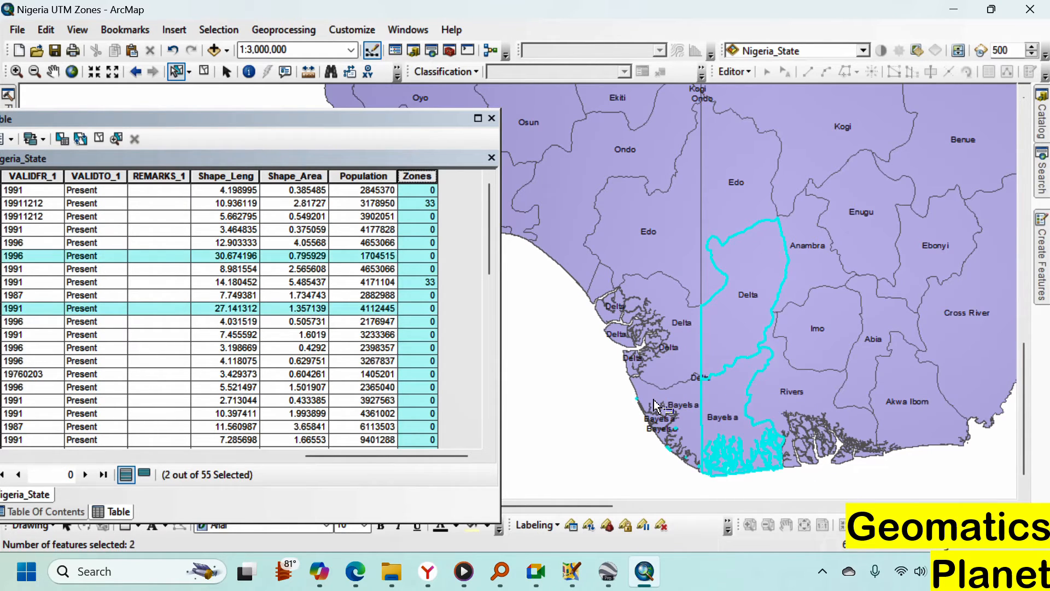
{"action": "scroll", "coordinate": [727, 409], "scroll_direction": "down", "scroll_amount": 2}
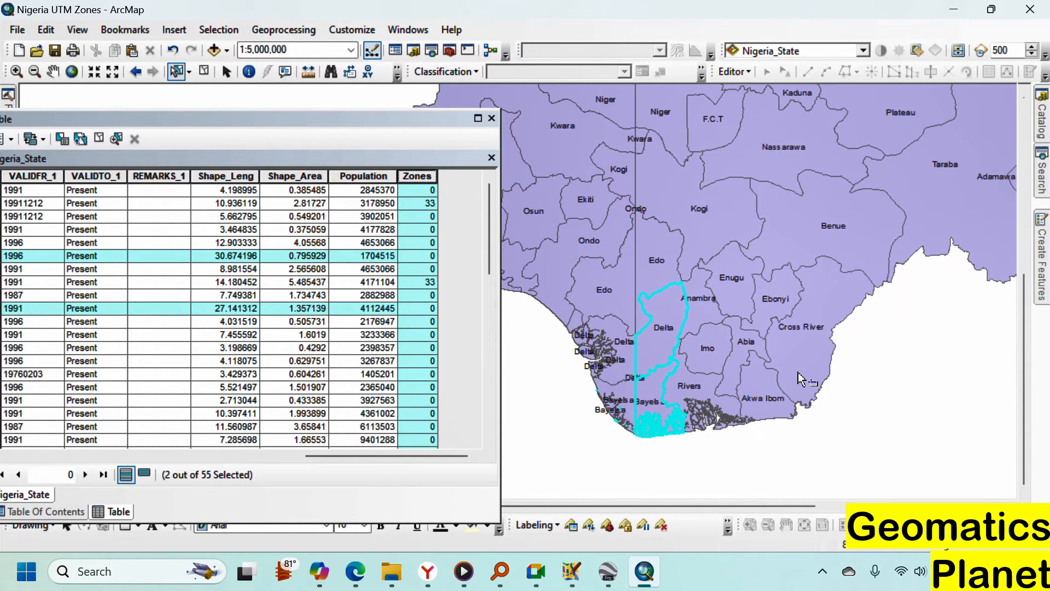
{"action": "left_click", "coordinate": [799, 353], "text": "shift"}
{"action": "left_click", "coordinate": [764, 406], "text": "shift"}
{"action": "left_click", "coordinate": [727, 367], "text": "shift"}
{"action": "left_click", "coordinate": [698, 384], "text": "shift"}
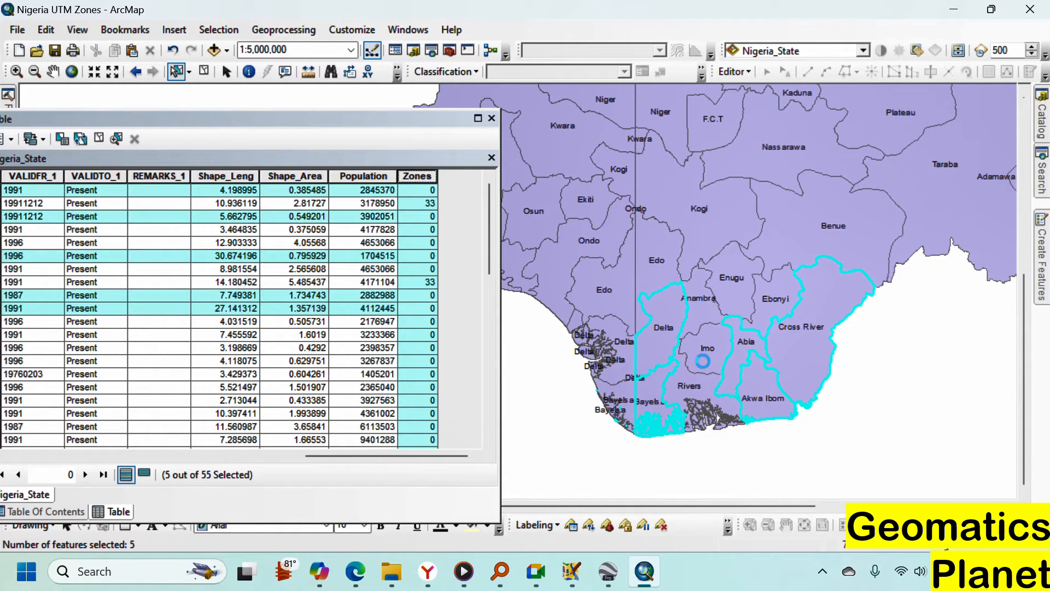
Add Imo, Anambra, Enugu, Ebonyi, Benue, F.C.T, Nassarawa and the central-zone parts of Edo, Kogi and Niger to the selection
{"action": "left_click", "coordinate": [702, 355], "text": "shift"}
{"action": "left_click", "coordinate": [698, 316], "text": "shift"}
{"action": "left_click", "coordinate": [733, 289], "text": "shift"}
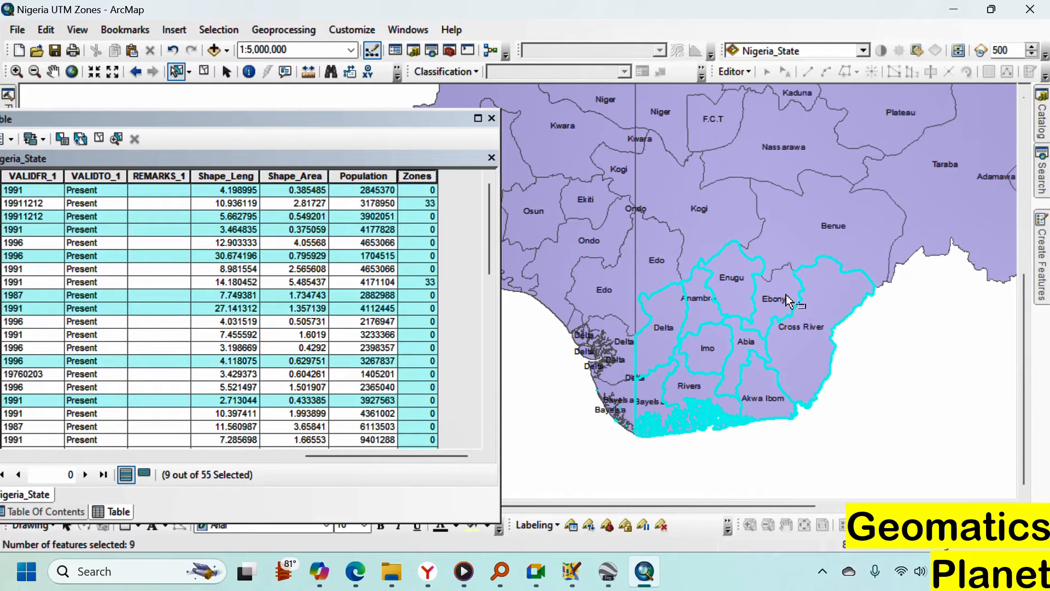
{"action": "left_click", "coordinate": [786, 295], "text": "shift"}
{"action": "left_click", "coordinate": [785, 235], "text": "shift"}
{"action": "left_click", "coordinate": [720, 222], "text": "shift"}
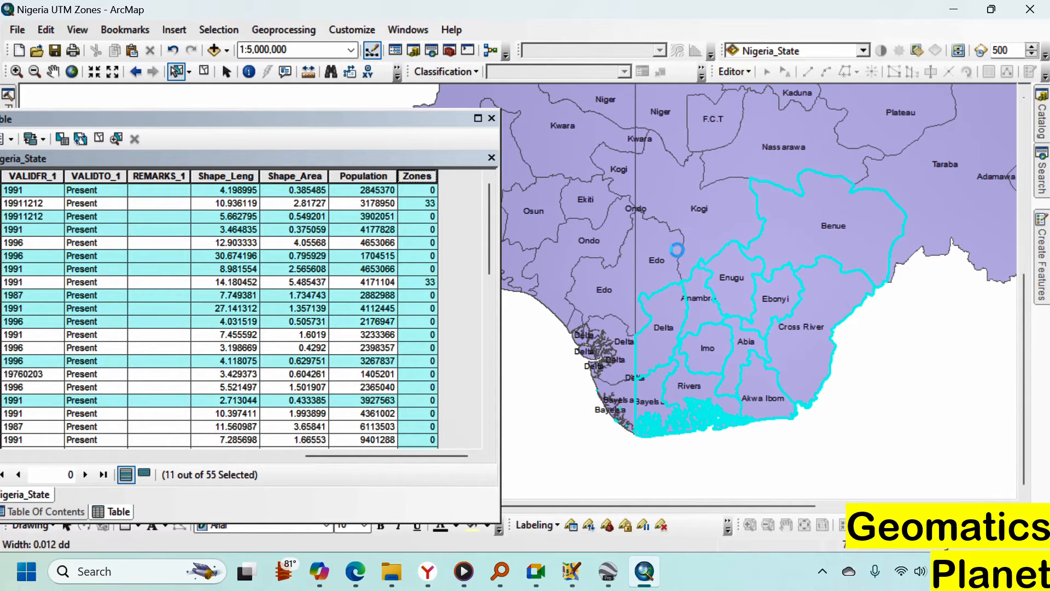
{"action": "left_click", "coordinate": [680, 166], "text": "shift"}
{"action": "left_click", "coordinate": [710, 129], "text": "shift"}
{"action": "left_click", "coordinate": [776, 147], "text": "shift"}
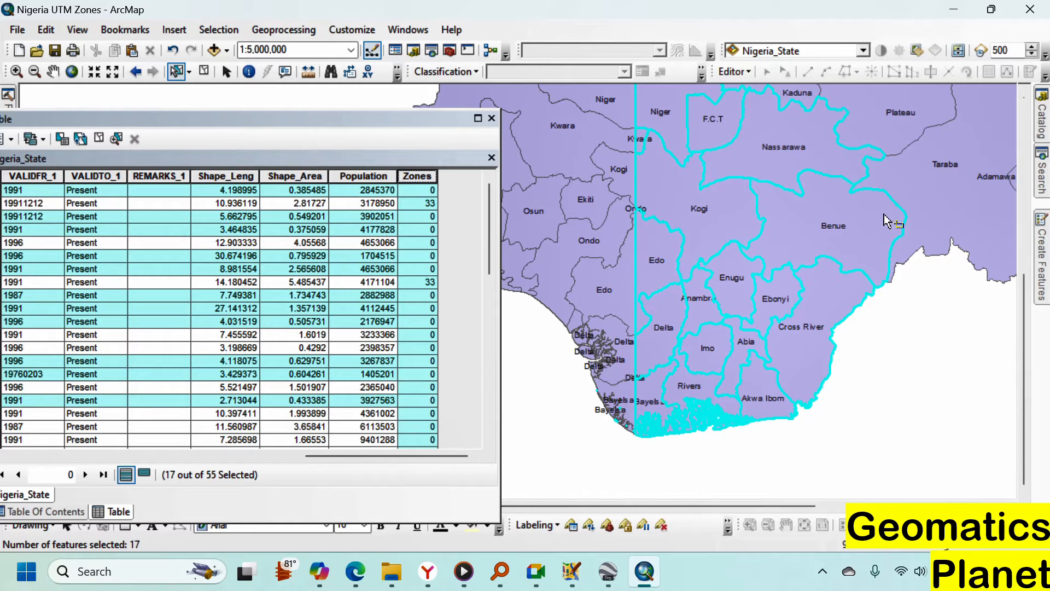
Add Taraba and all remaining northern state parts between the two zone lines to the selection
{"action": "scroll", "coordinate": [884, 215], "scroll_direction": "up", "scroll_amount": 4}
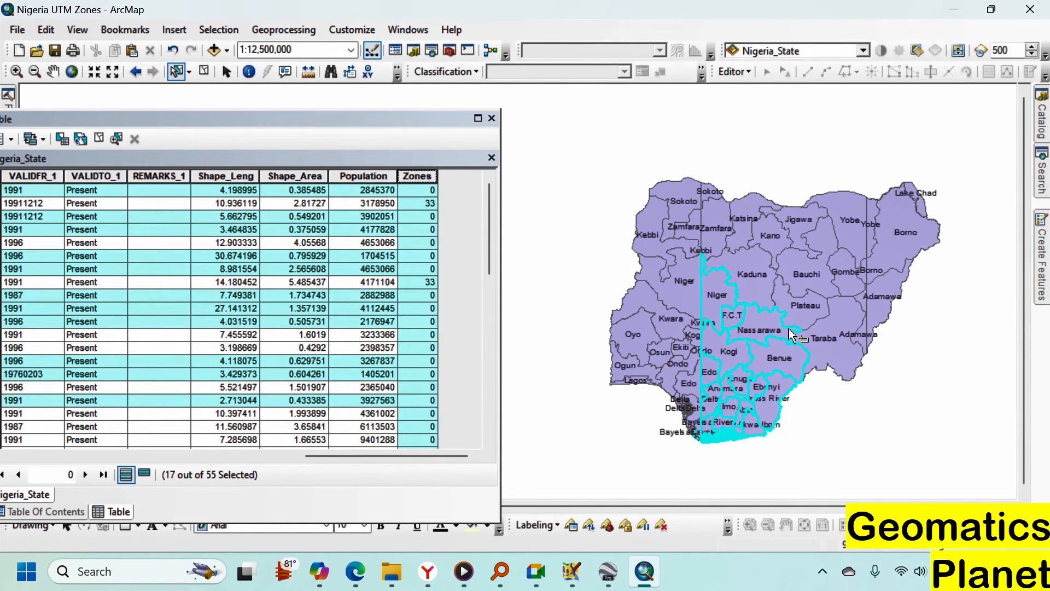
{"action": "left_click", "coordinate": [839, 346], "text": "shift"}
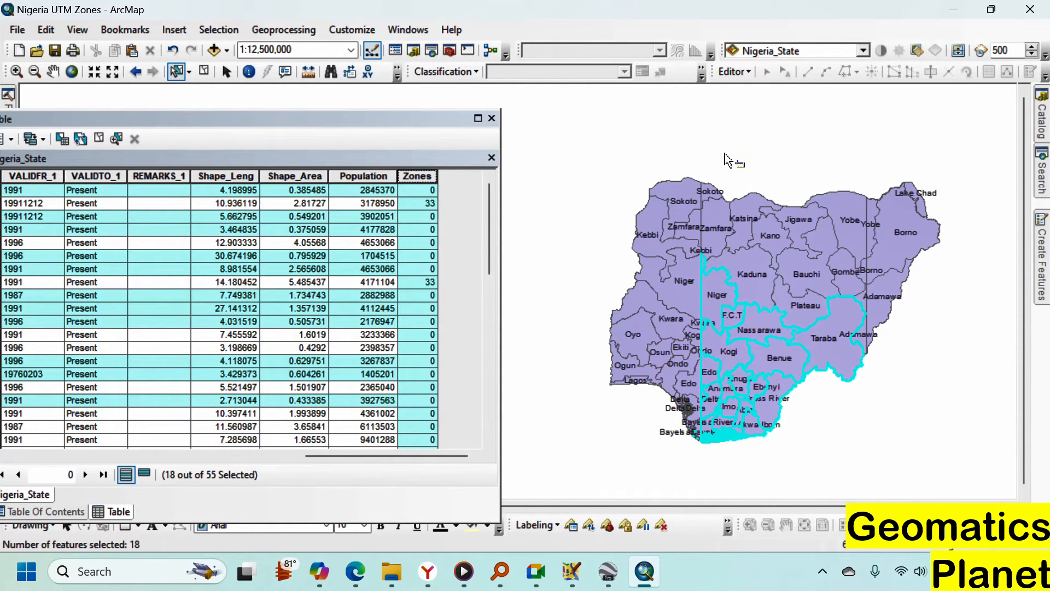
{"action": "left_click_drag", "start_coordinate": [712, 153], "coordinate": [857, 307]}
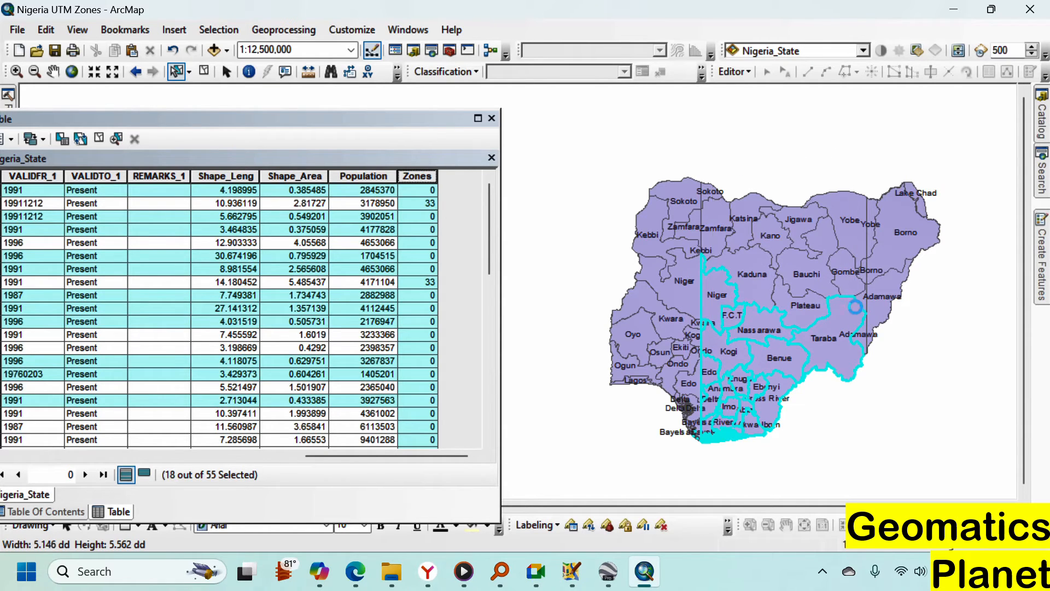
{"action": "left_click", "coordinate": [728, 340], "text": "shift"}
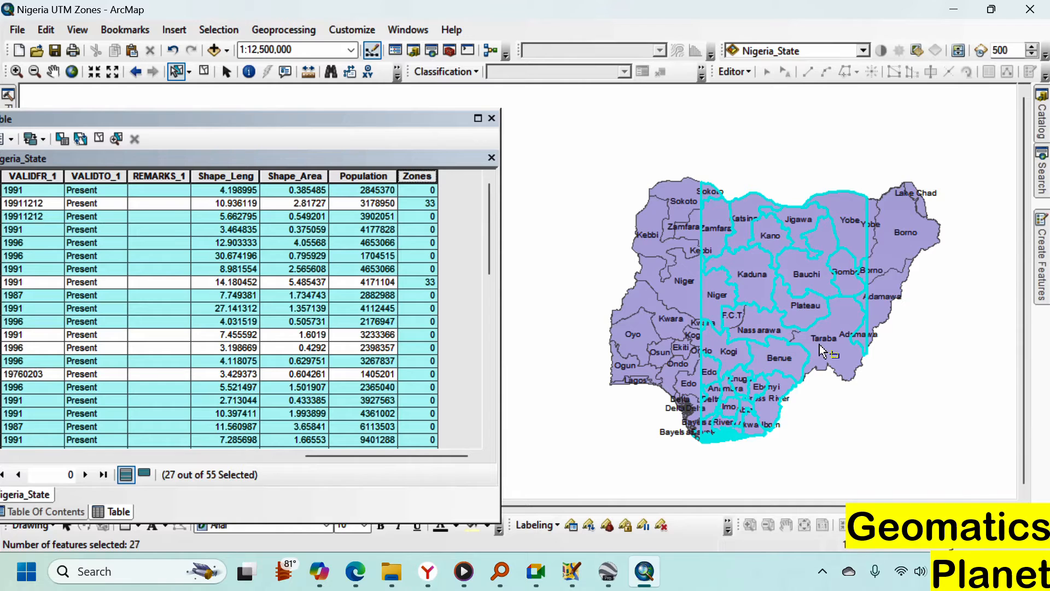
{"action": "left_click", "coordinate": [837, 369], "text": "shift"}
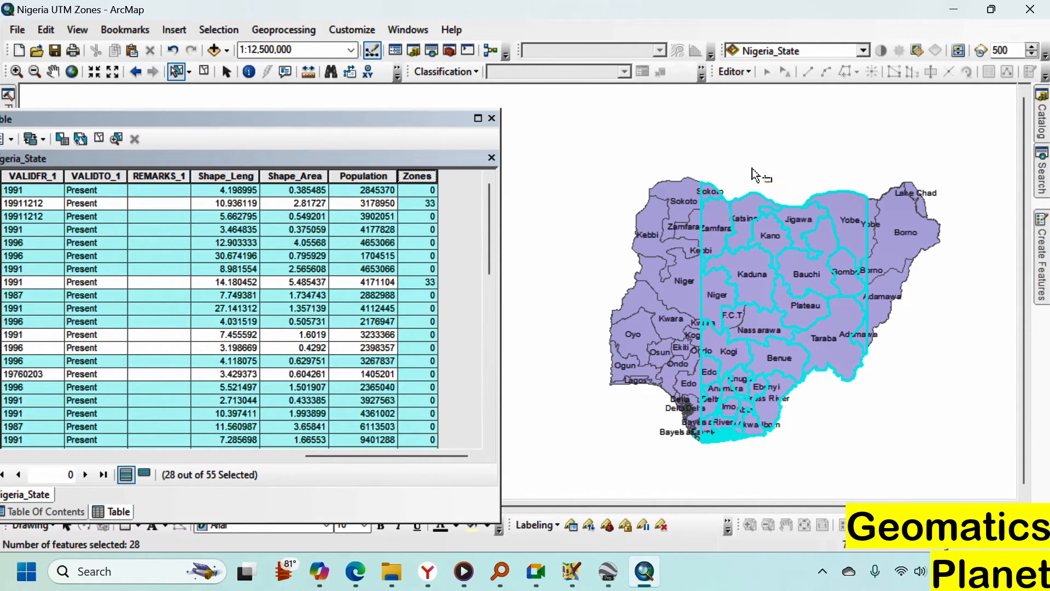
Calculate the Zones field as 32 for the selected central polygons with the Field Calculator, outside an edit session
{"action": "right_click", "coordinate": [422, 176]}
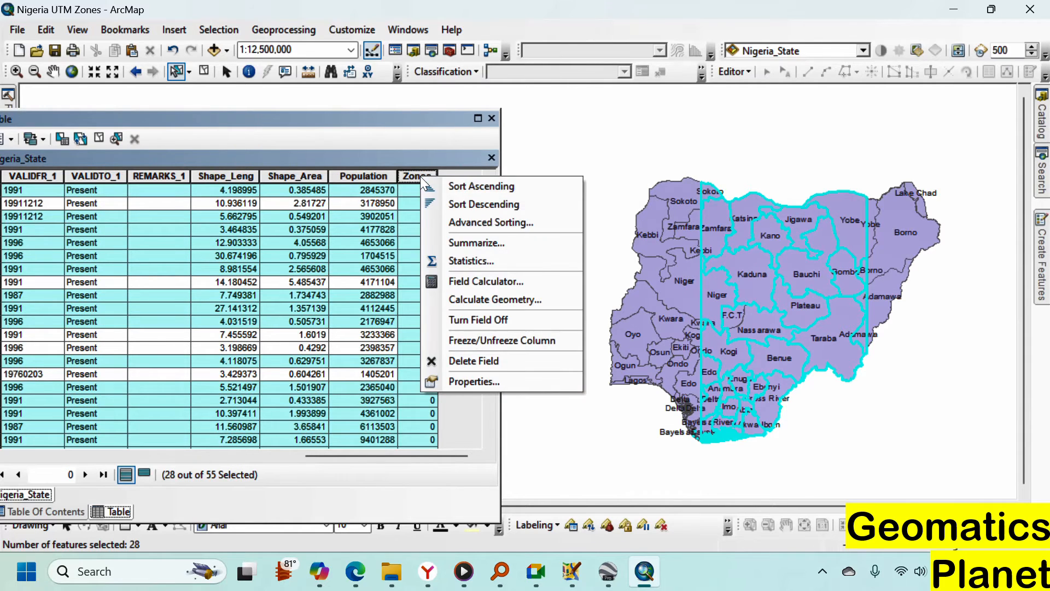
{"action": "left_click", "coordinate": [457, 281]}
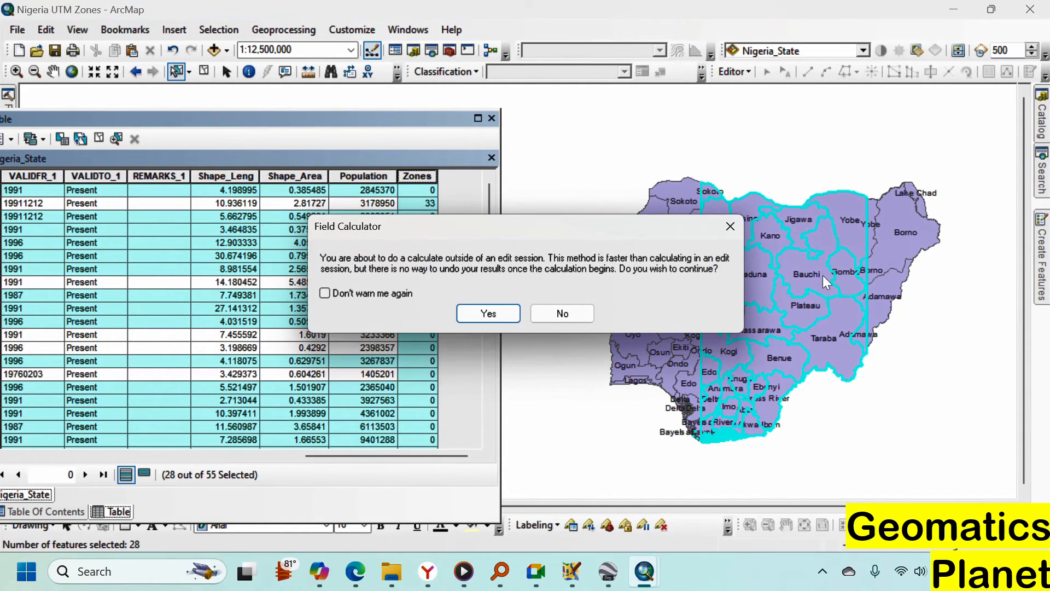
{"action": "left_click", "coordinate": [471, 309]}
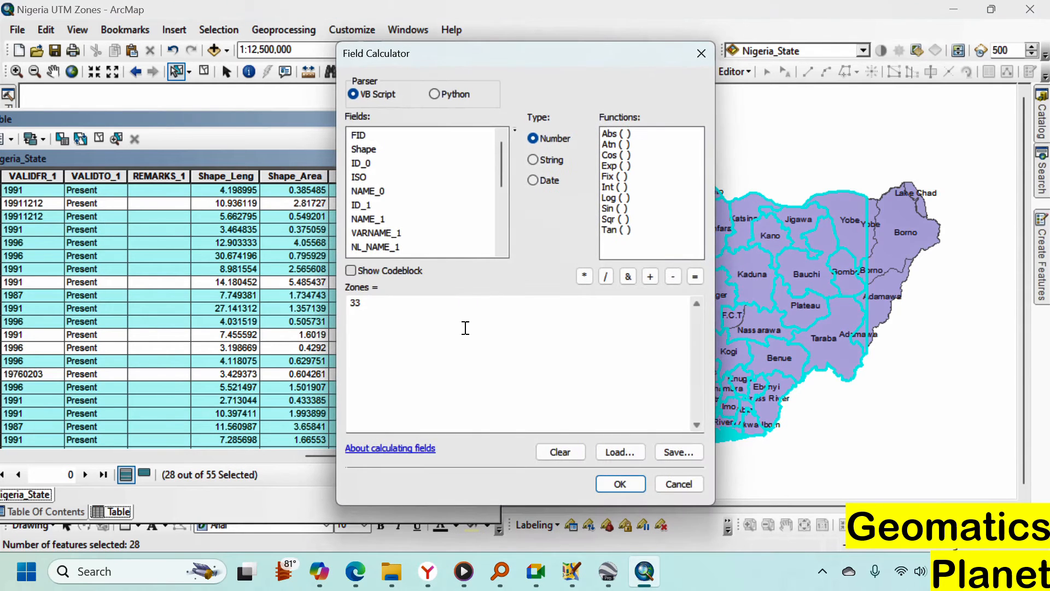
{"action": "left_click", "coordinate": [425, 314]}
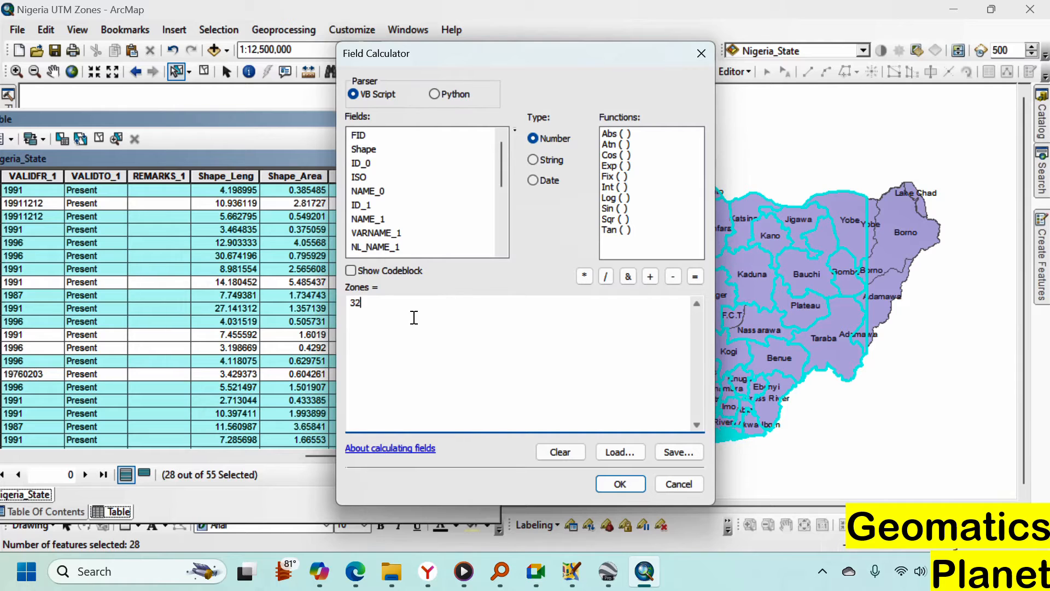
{"action": "left_click", "coordinate": [615, 487]}
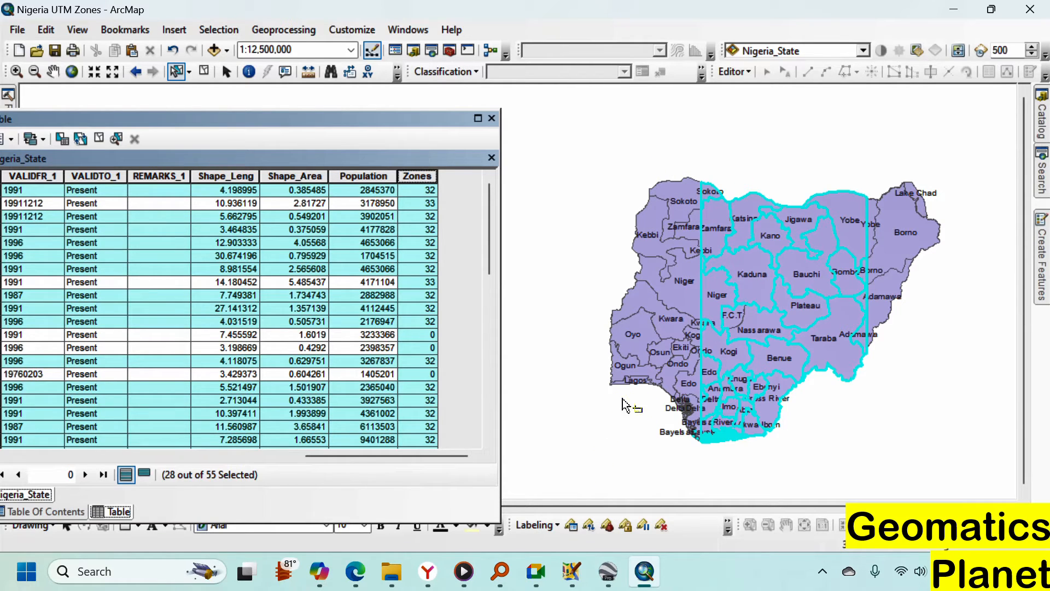
Clear the selection and select the state parts west of the western zone line with a selection rectangle
{"action": "left_click", "coordinate": [647, 419]}
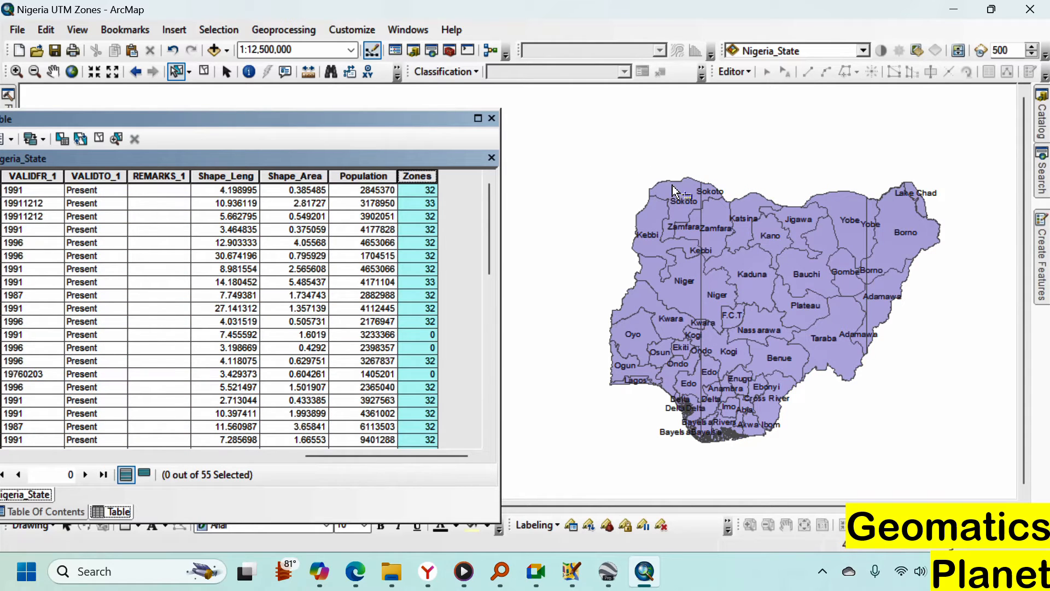
{"action": "left_click_drag", "start_coordinate": [628, 146], "coordinate": [692, 385]}
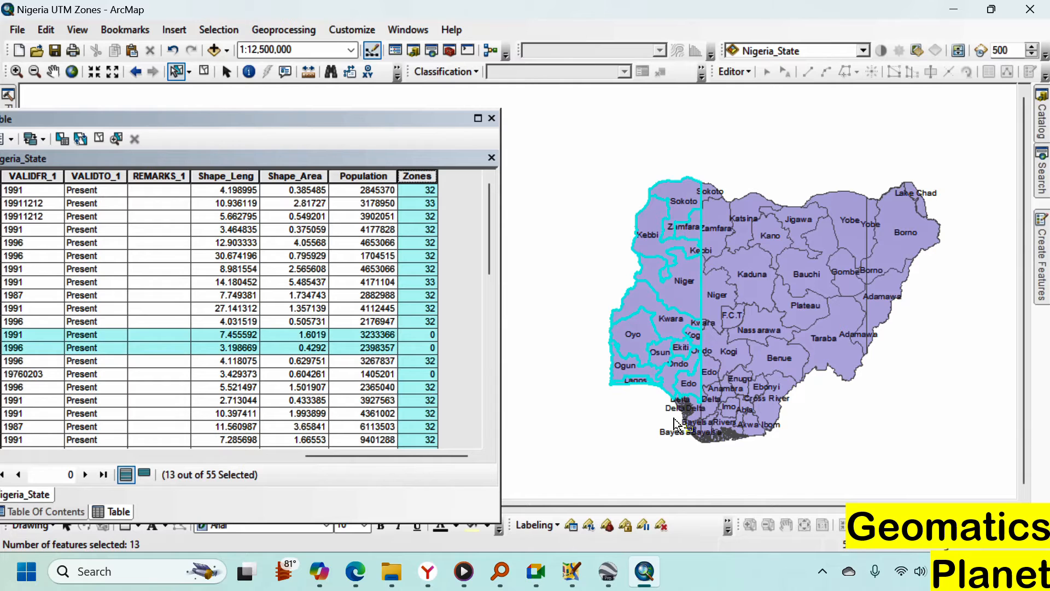
{"action": "scroll", "coordinate": [680, 333], "scroll_direction": "up", "scroll_amount": 2}
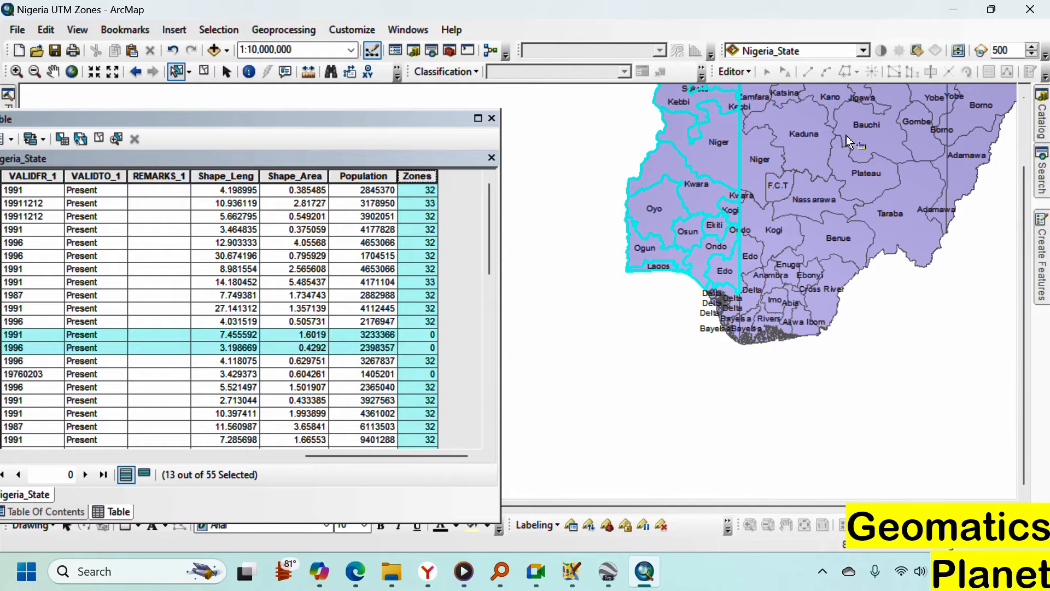
Sort the attribute table in ascending order by Zones and locate the last record with a value of 0
{"action": "right_click", "coordinate": [418, 175]}
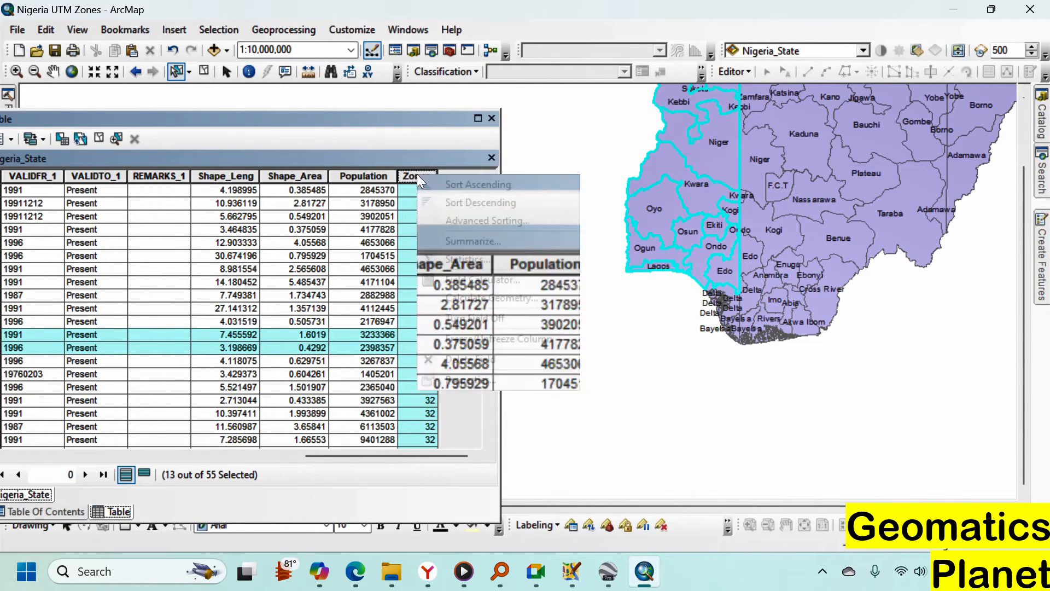
{"action": "left_click", "coordinate": [438, 188]}
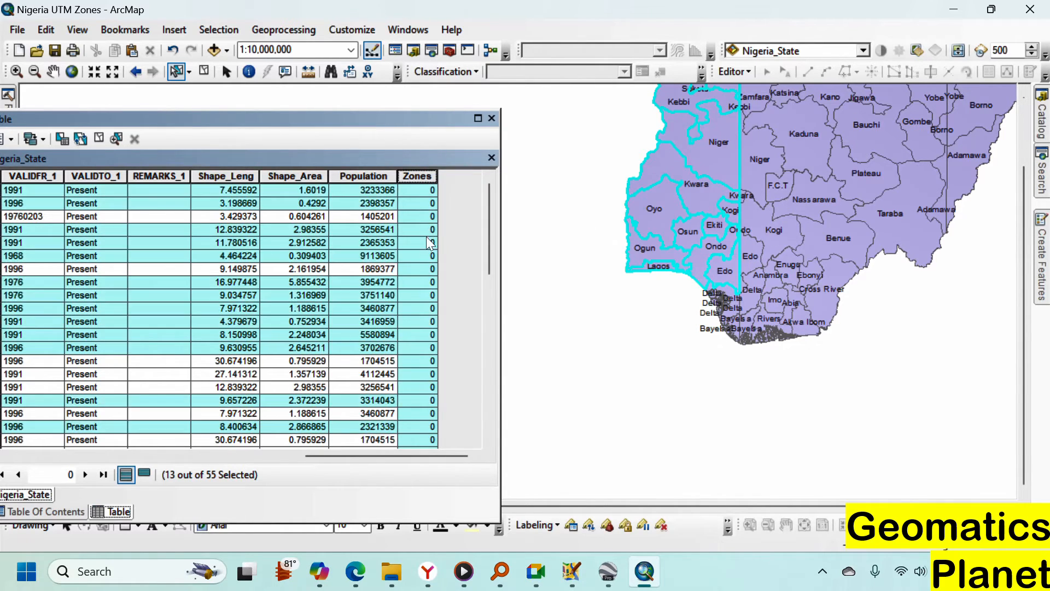
{"action": "scroll", "coordinate": [435, 385], "scroll_direction": "down", "scroll_amount": 4}
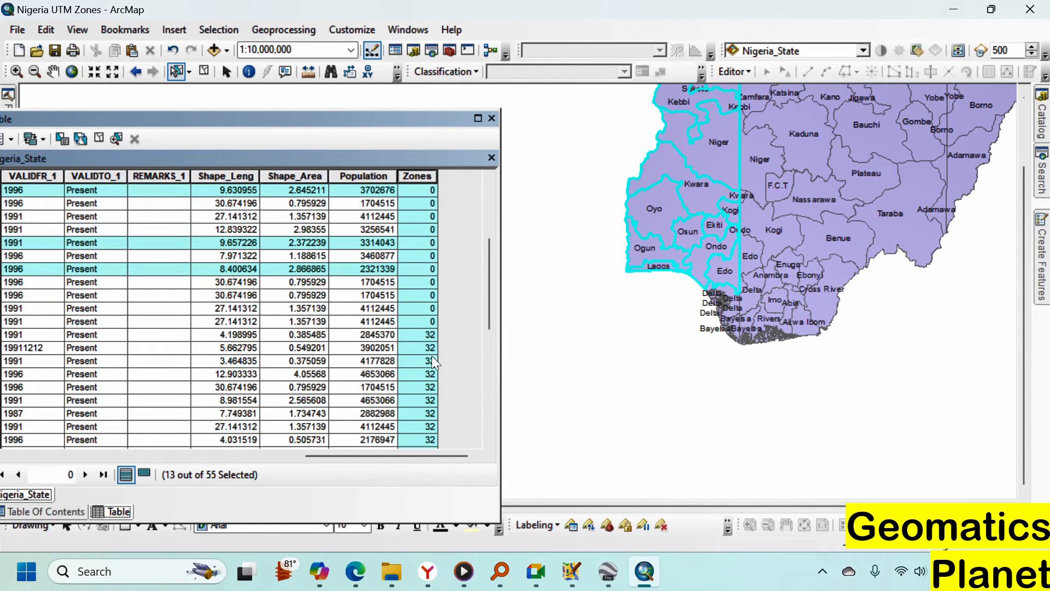
{"action": "scroll", "coordinate": [431, 350], "scroll_direction": "up", "scroll_amount": 2}
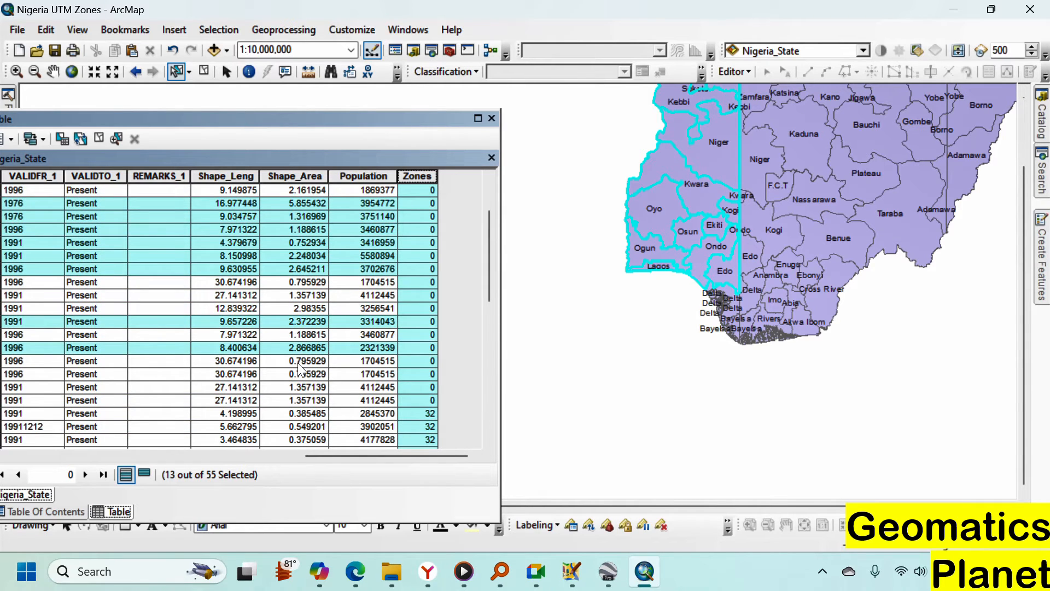
Try to select every record with a Zones value of 0 in the attribute table and remove Nassarawa from that selection
{"action": "left_click_drag", "start_coordinate": [357, 115], "coordinate": [591, 96]}
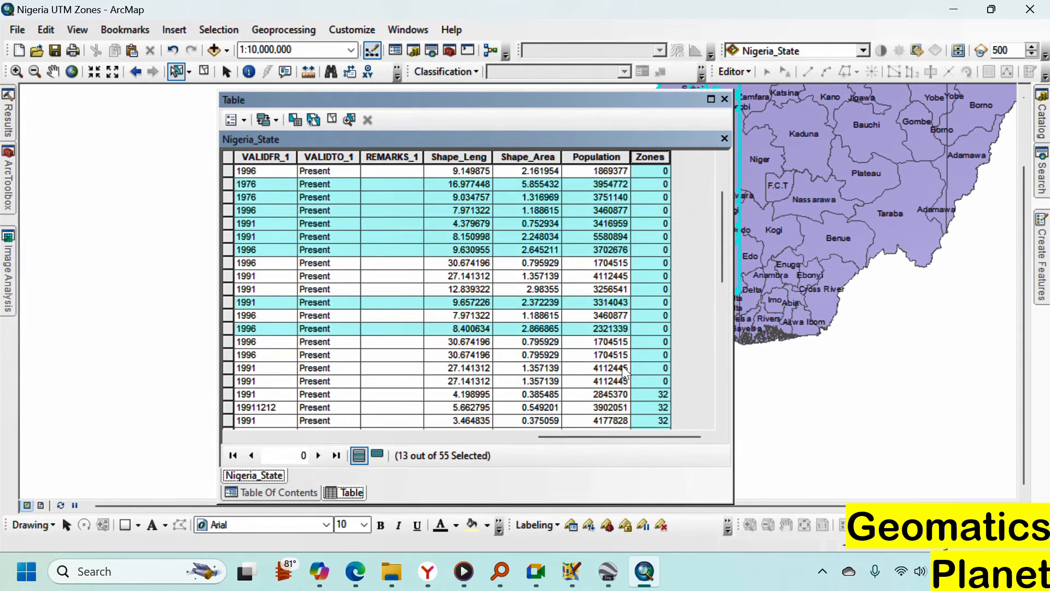
{"action": "left_click", "coordinate": [227, 381]}
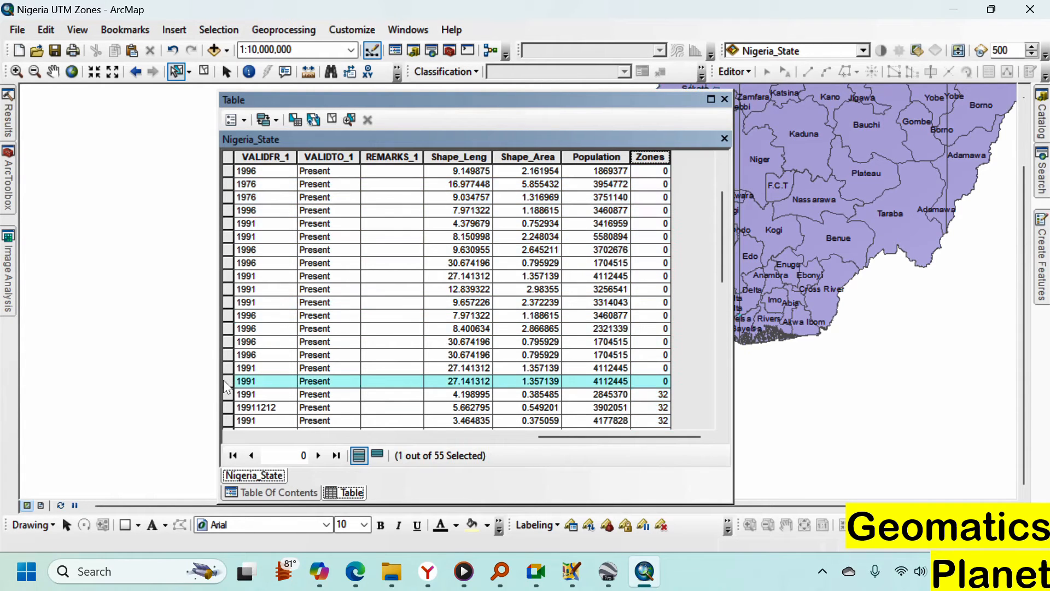
{"action": "scroll", "coordinate": [301, 290], "scroll_direction": "up", "scroll_amount": 2}
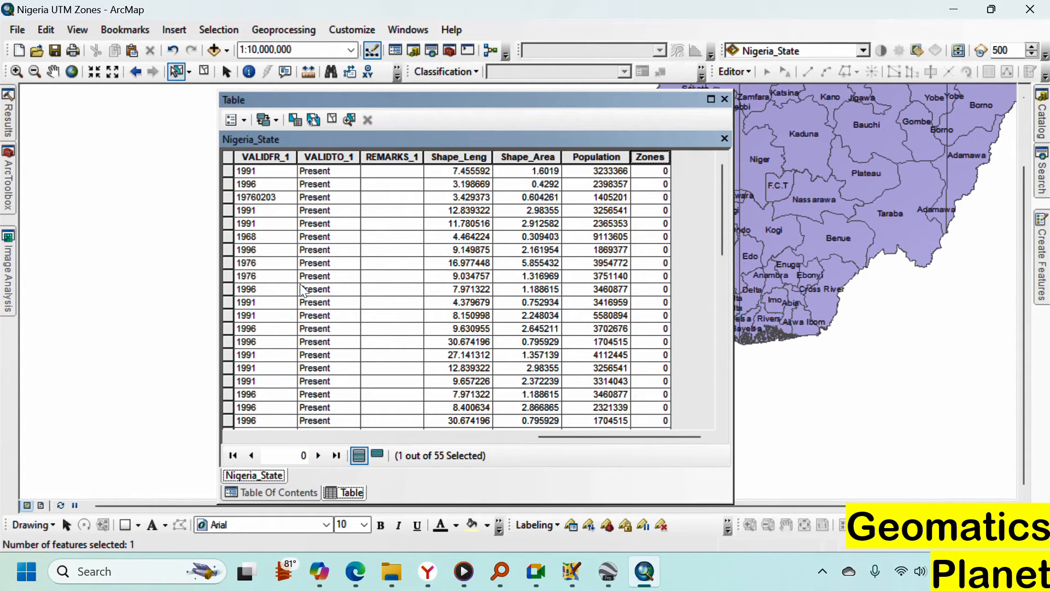
{"action": "left_click", "coordinate": [227, 168], "text": "shift"}
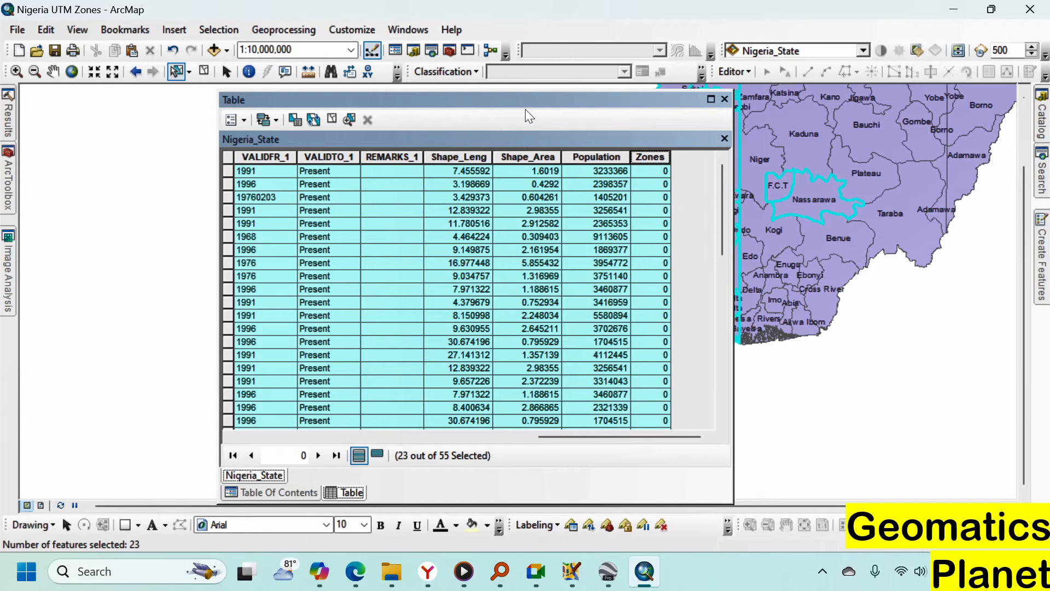
{"action": "left_click_drag", "start_coordinate": [428, 135], "coordinate": [192, 174]}
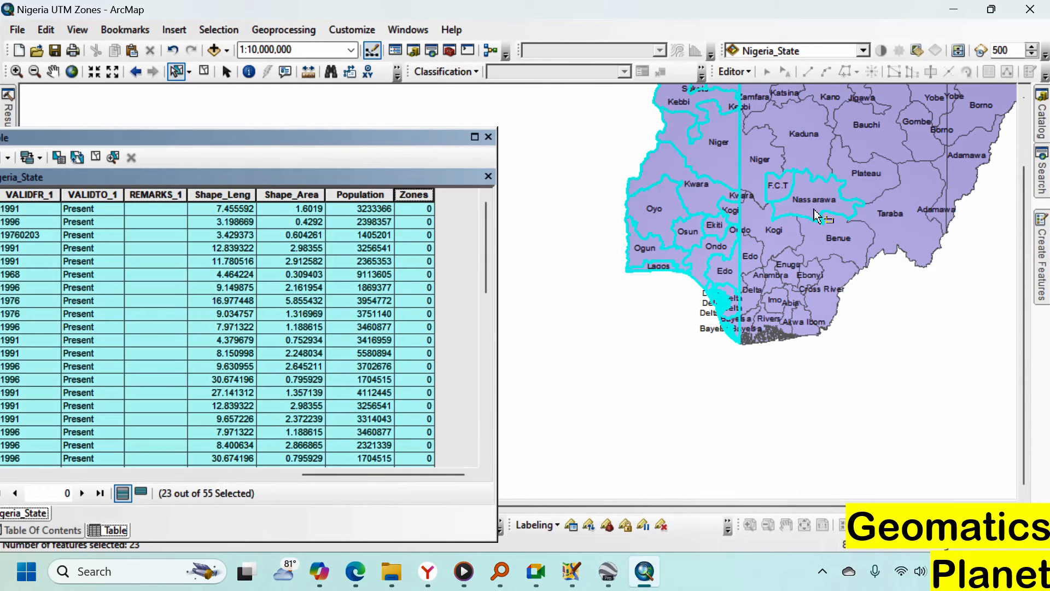
{"action": "scroll", "coordinate": [716, 292], "scroll_direction": "down", "scroll_amount": 1}
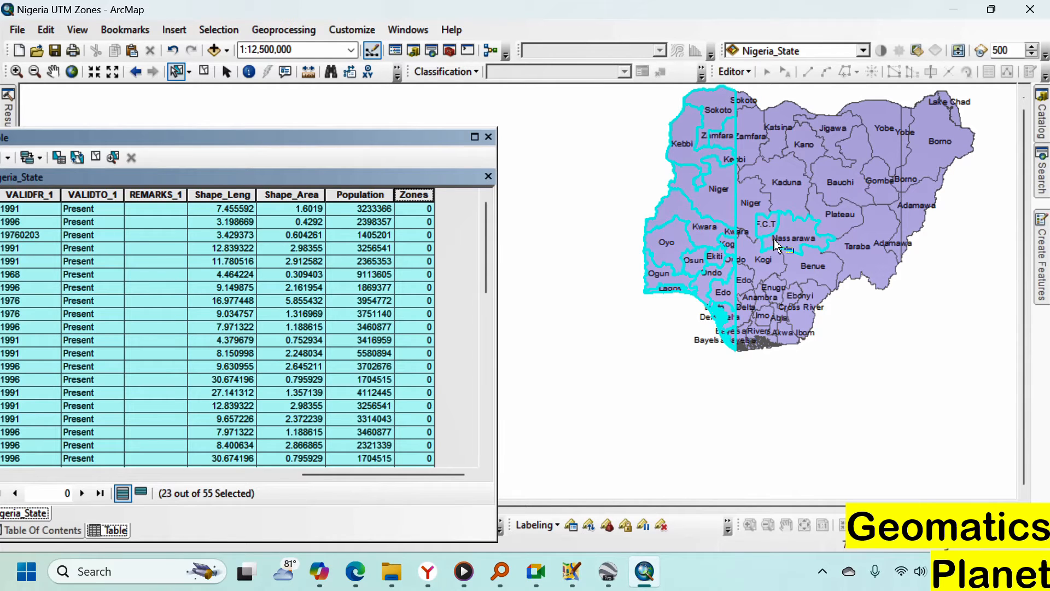
{"action": "left_click", "coordinate": [793, 236]}
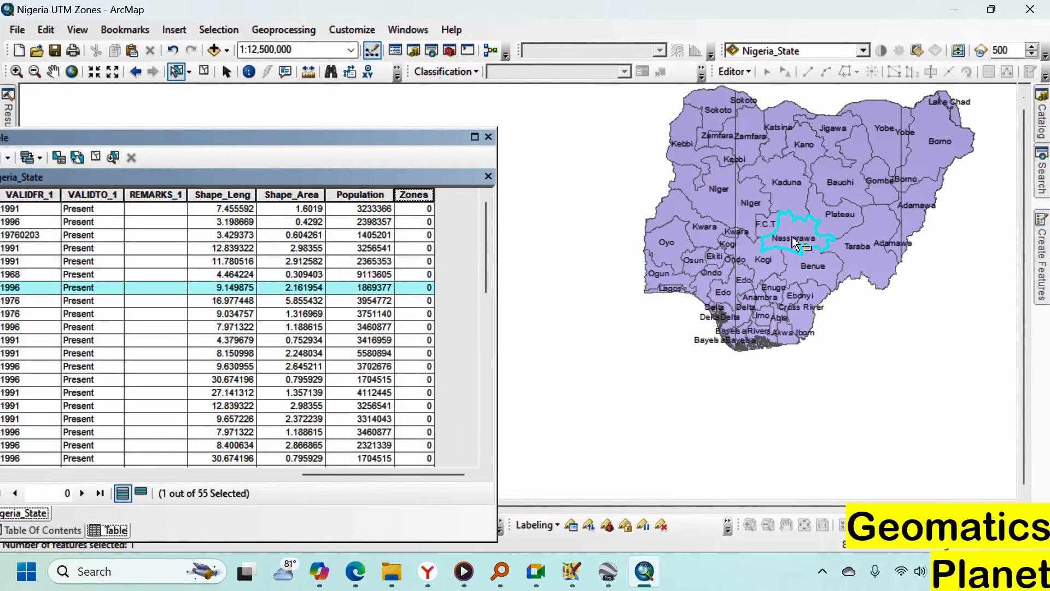
Select the state parts west of the western zone line, excluding the Bayelsa part east of it, and calculate their Zones field as 31
{"action": "left_click_drag", "start_coordinate": [656, 104], "coordinate": [723, 334]}
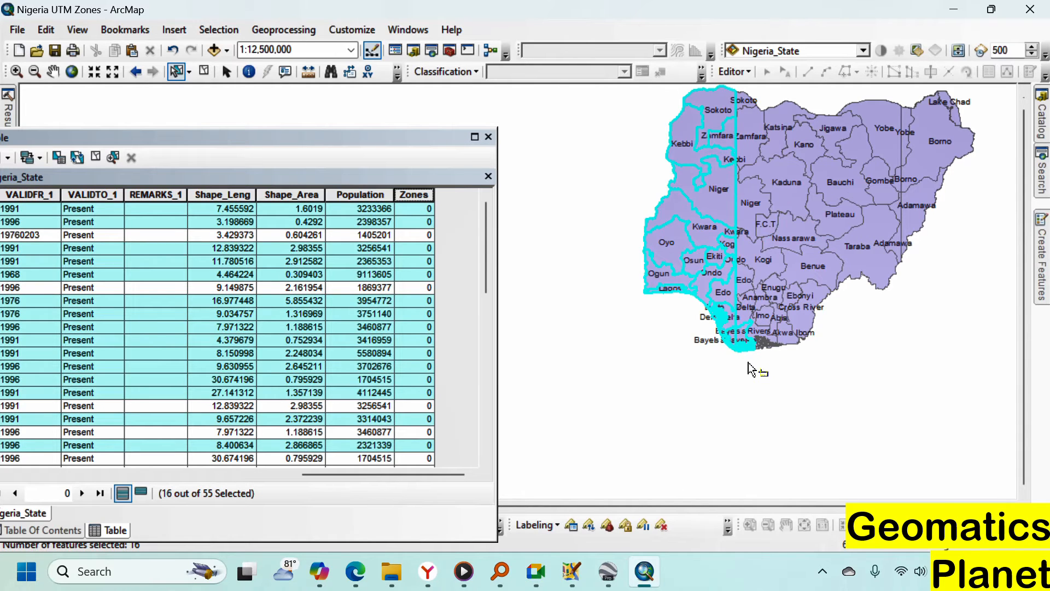
{"action": "left_click", "coordinate": [745, 345], "text": "ctrl"}
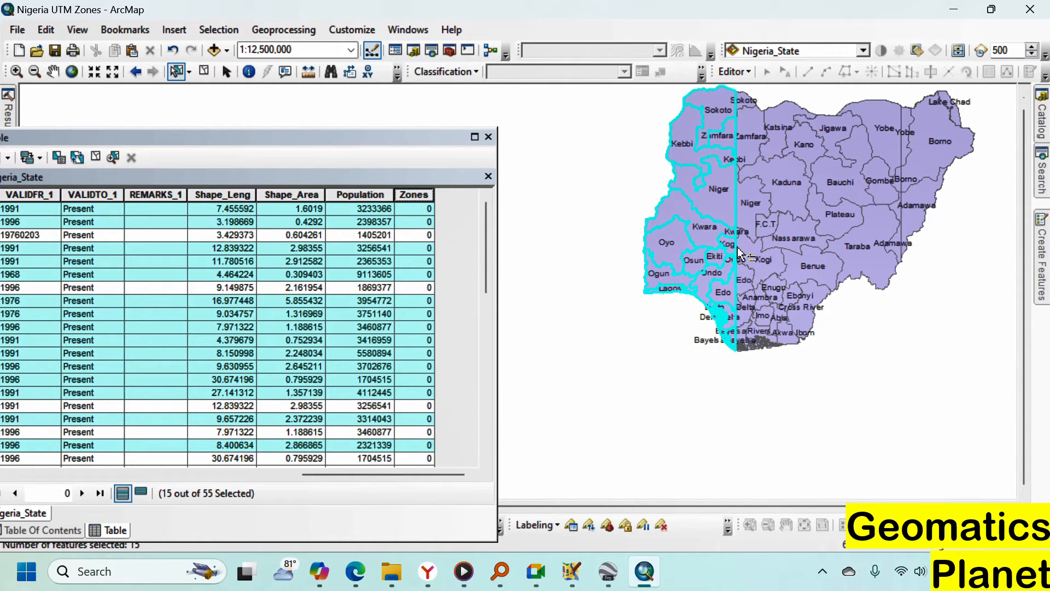
{"action": "right_click", "coordinate": [414, 191]}
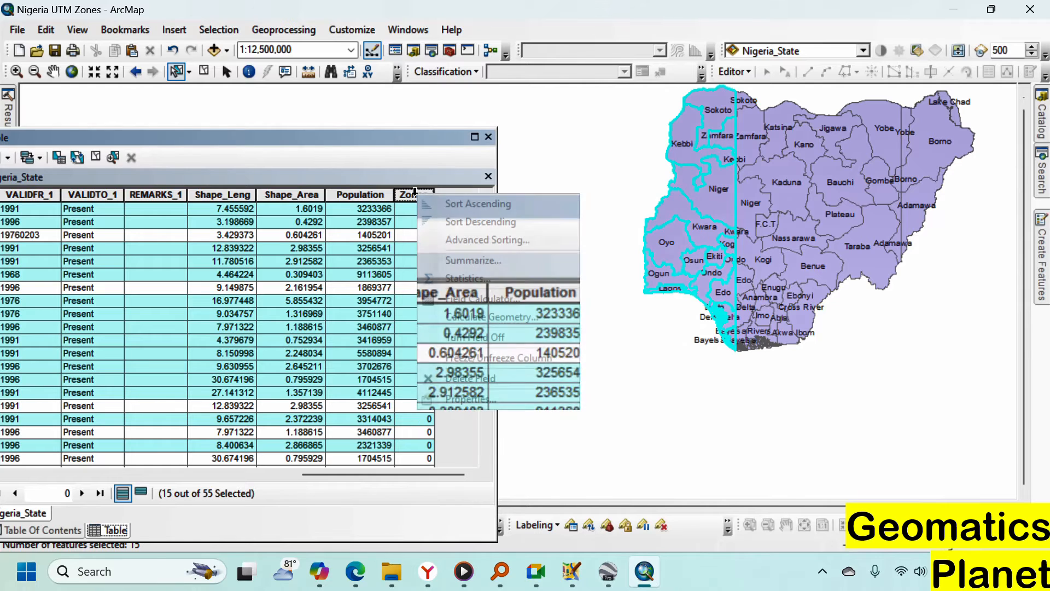
{"action": "left_click", "coordinate": [461, 297]}
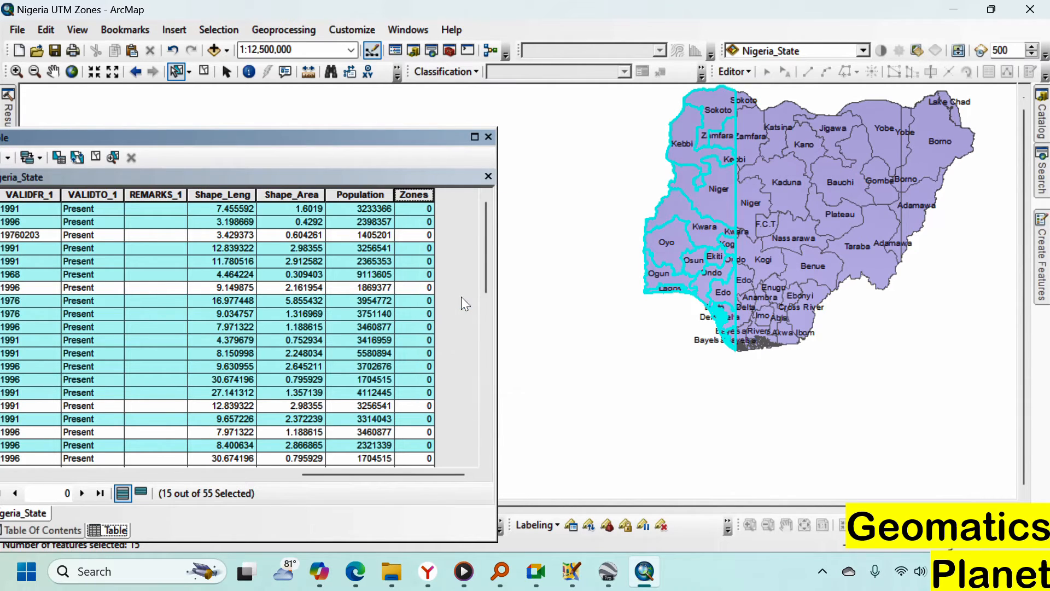
{"action": "left_click", "coordinate": [487, 314]}
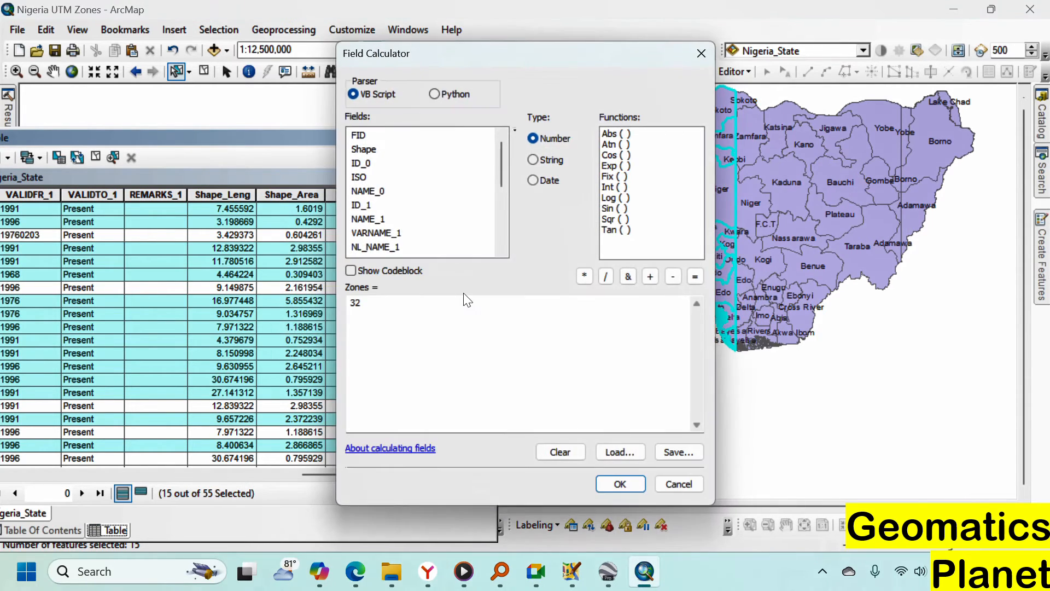
{"action": "left_click", "coordinate": [401, 306]}
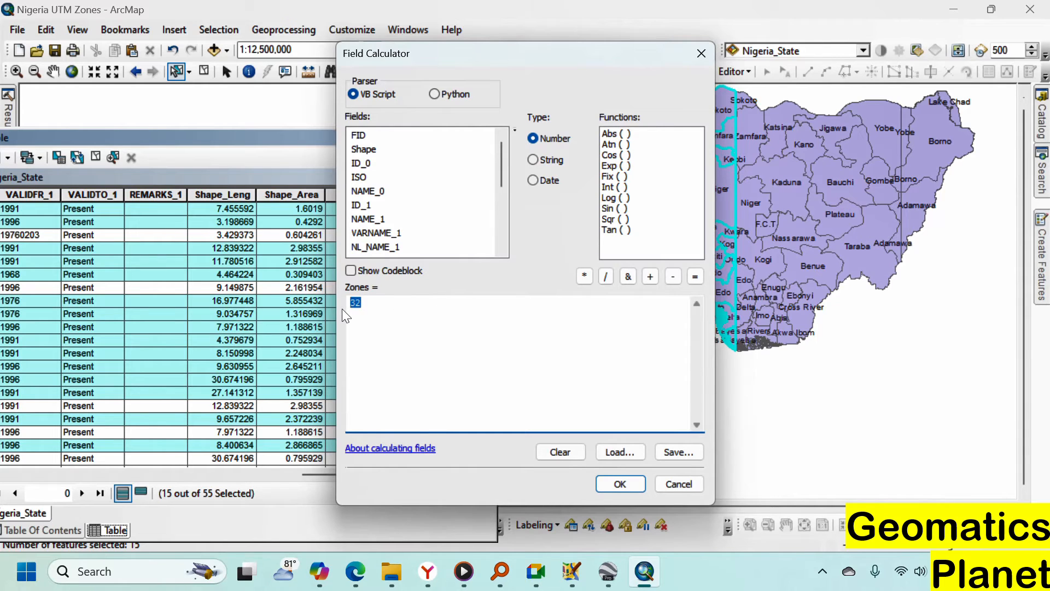
{"action": "type", "text": "31"}
{"action": "left_click", "coordinate": [604, 487]}
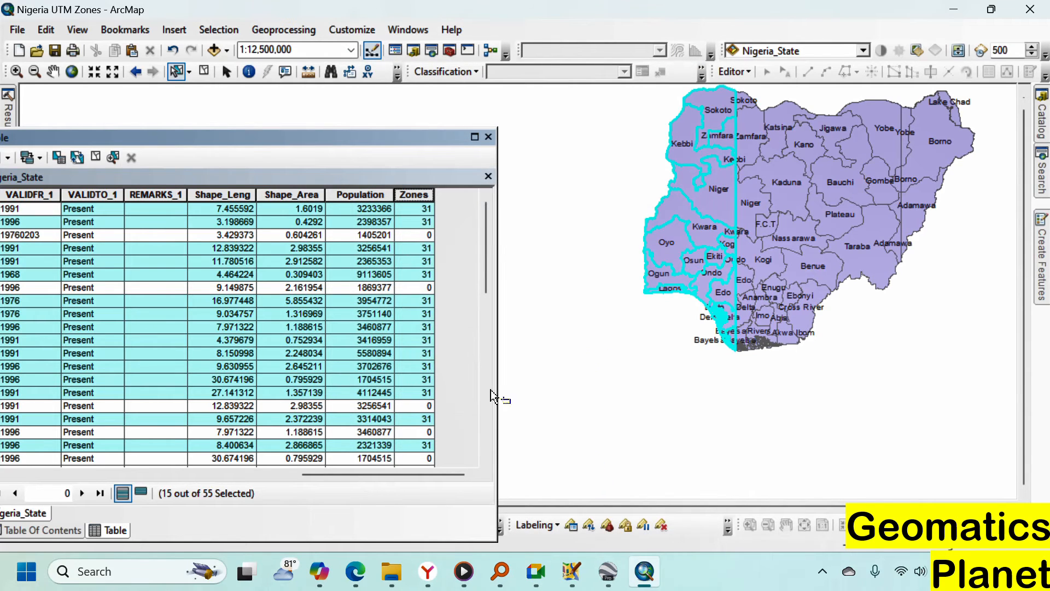
Check the table for records still holding 0 and sort it in ascending order by Zones
{"action": "scroll", "coordinate": [419, 386], "scroll_direction": "down", "scroll_amount": 4}
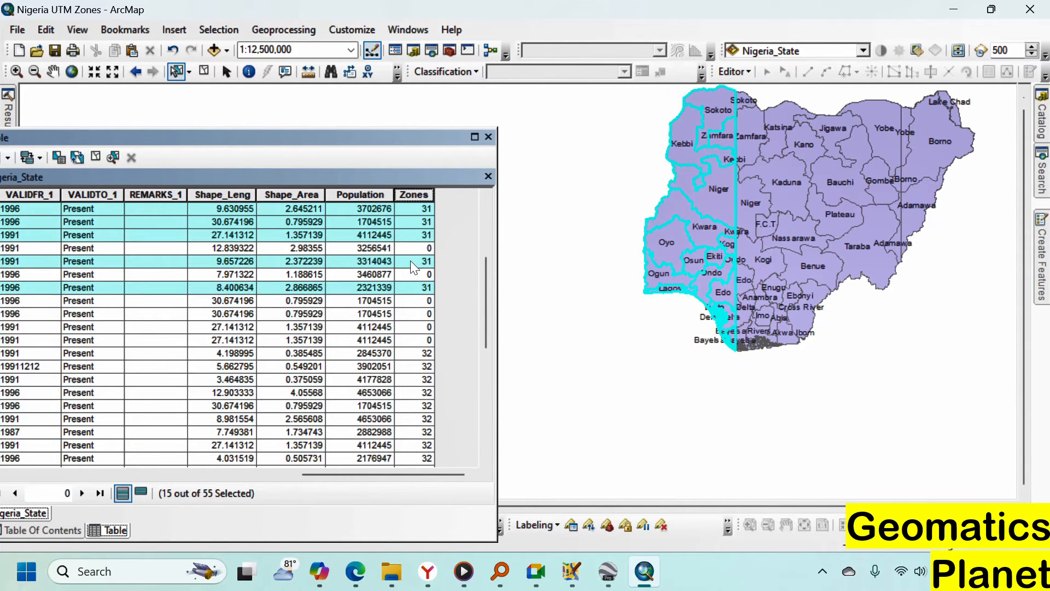
{"action": "scroll", "coordinate": [416, 252], "scroll_direction": "up", "scroll_amount": 4}
{"action": "left_click", "coordinate": [429, 287]}
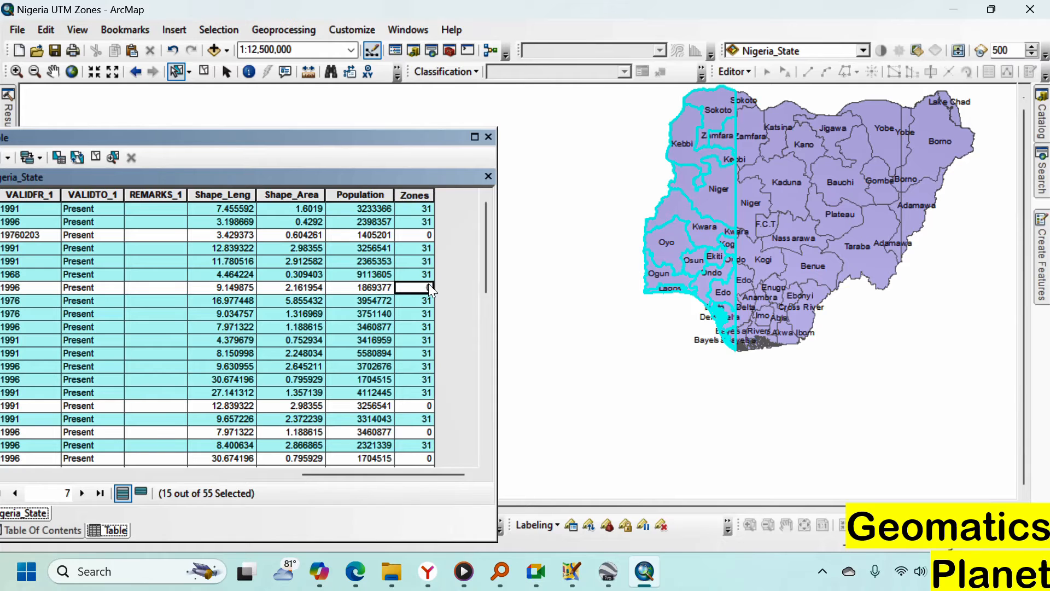
{"action": "right_click", "coordinate": [414, 193]}
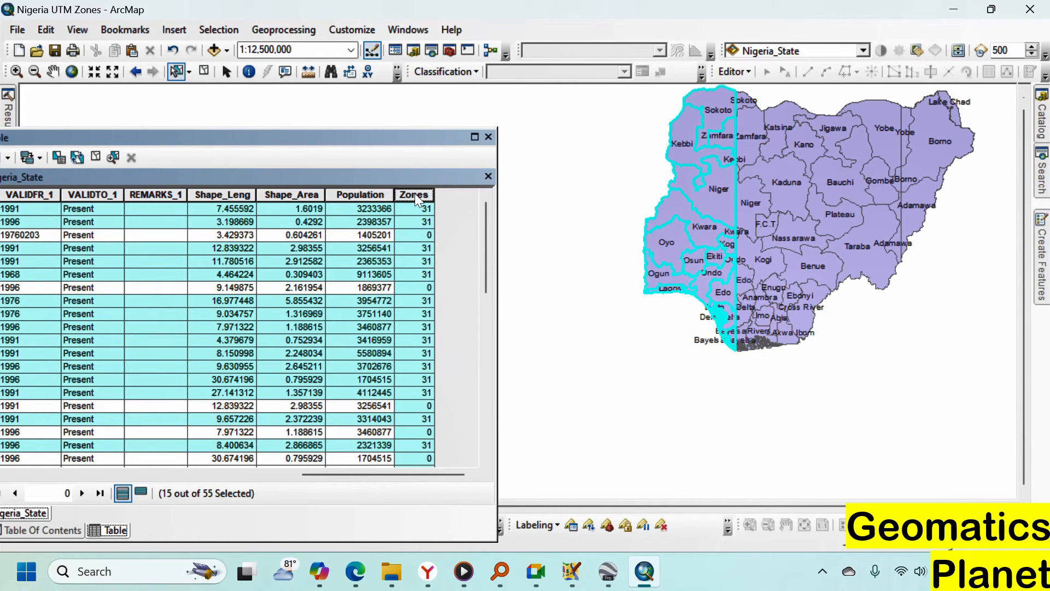
{"action": "left_click", "coordinate": [433, 208]}
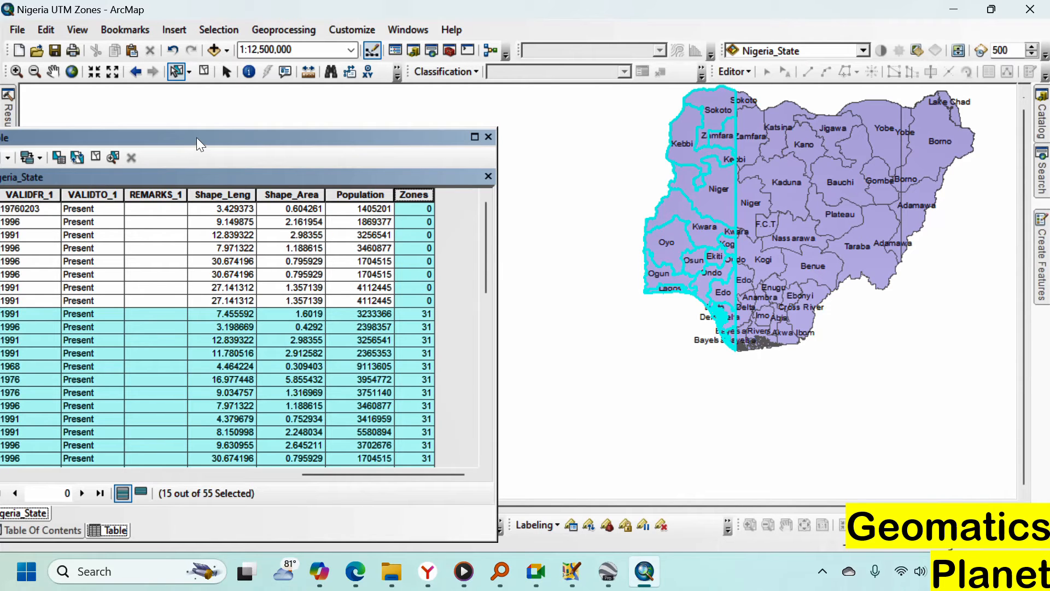
Examine on the map where each of the first four records with a Zones value of 0 lies
{"action": "left_click_drag", "start_coordinate": [196, 137], "coordinate": [305, 123]}
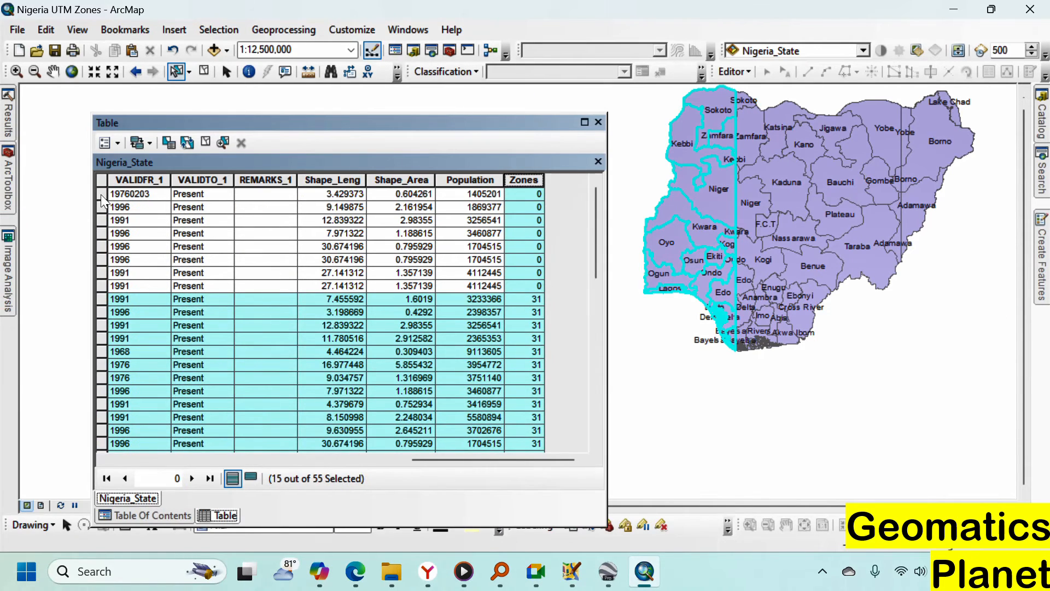
{"action": "left_click", "coordinate": [101, 194]}
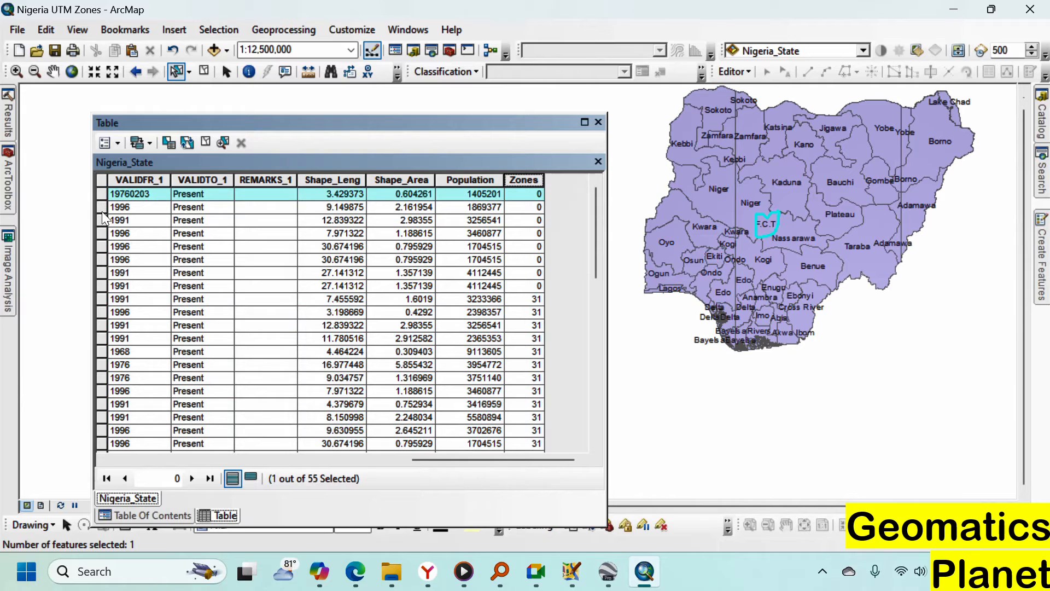
{"action": "left_click", "coordinate": [103, 210]}
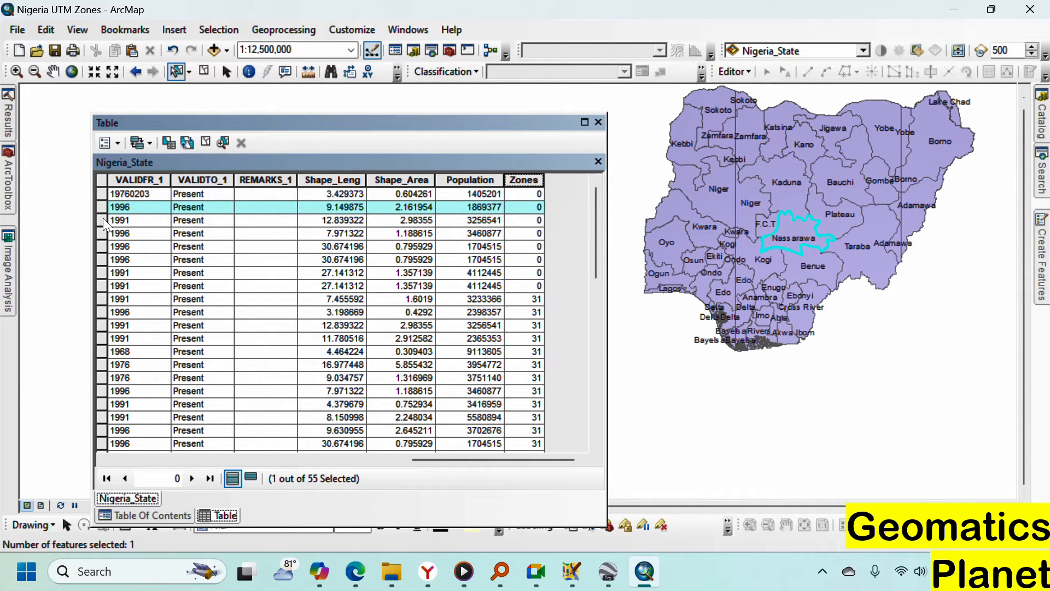
{"action": "left_click", "coordinate": [103, 219]}
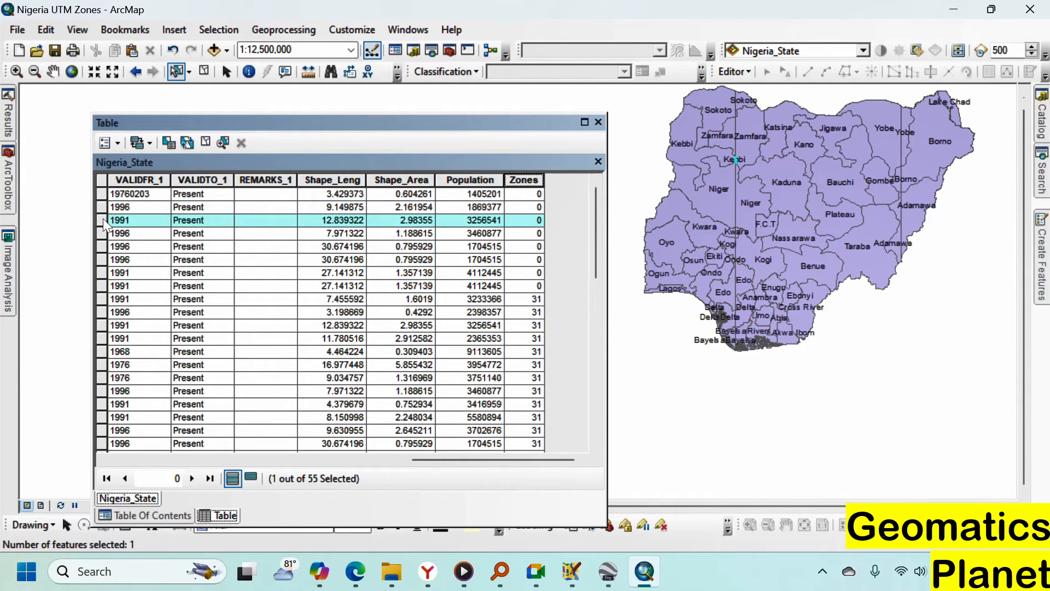
{"action": "scroll", "coordinate": [731, 162], "scroll_direction": "up", "scroll_amount": 5}
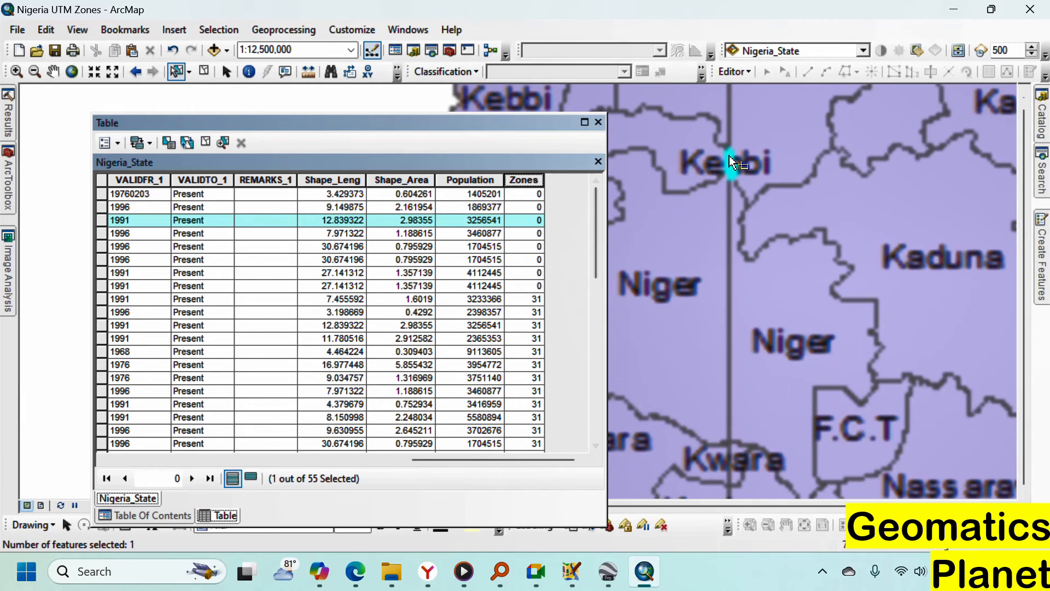
{"action": "left_click", "coordinate": [104, 234]}
{"action": "scroll", "coordinate": [930, 265], "scroll_direction": "down", "scroll_amount": 5}
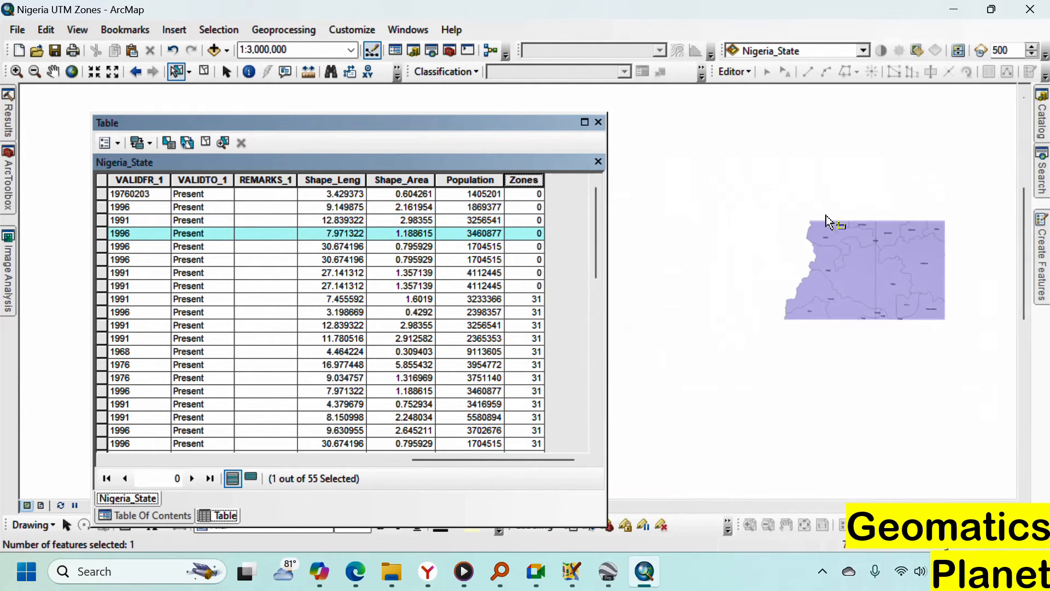
{"action": "scroll", "coordinate": [870, 336], "scroll_direction": "up", "scroll_amount": 3}
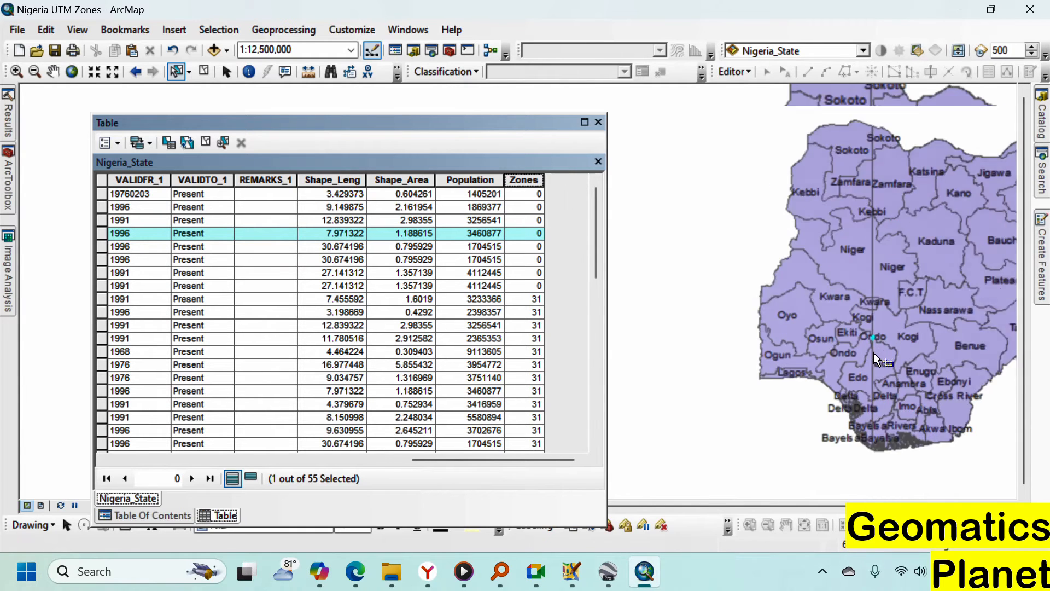
Examine the map locations of the remaining records with Zones 0 and recheck the small Ondo part at the zone line
{"action": "left_click", "coordinate": [102, 246]}
{"action": "scroll", "coordinate": [683, 239], "scroll_direction": "down", "scroll_amount": 3}
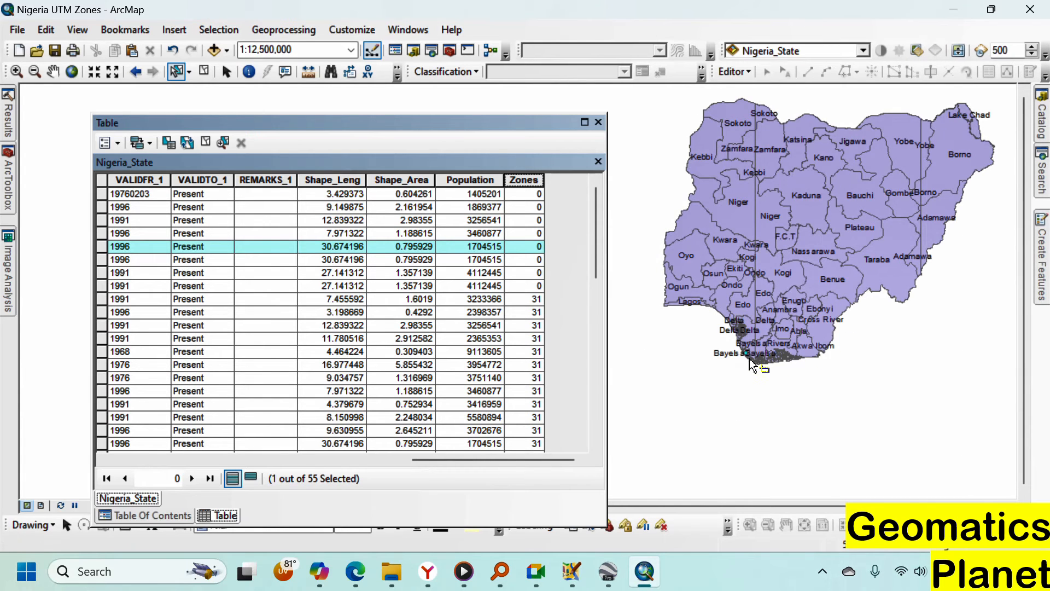
{"action": "left_click", "coordinate": [101, 260]}
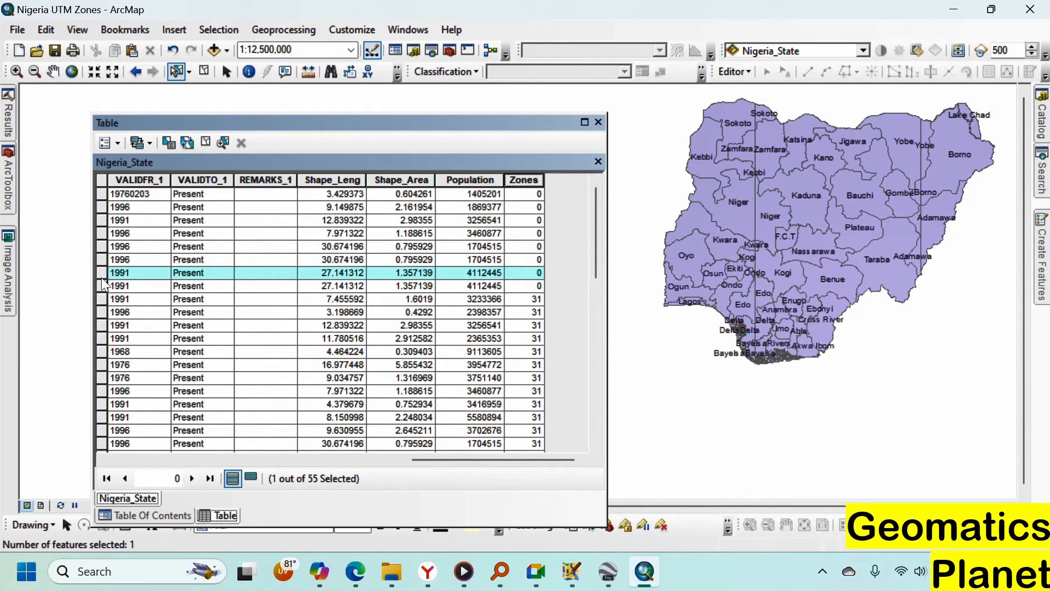
{"action": "left_click", "coordinate": [101, 286]}
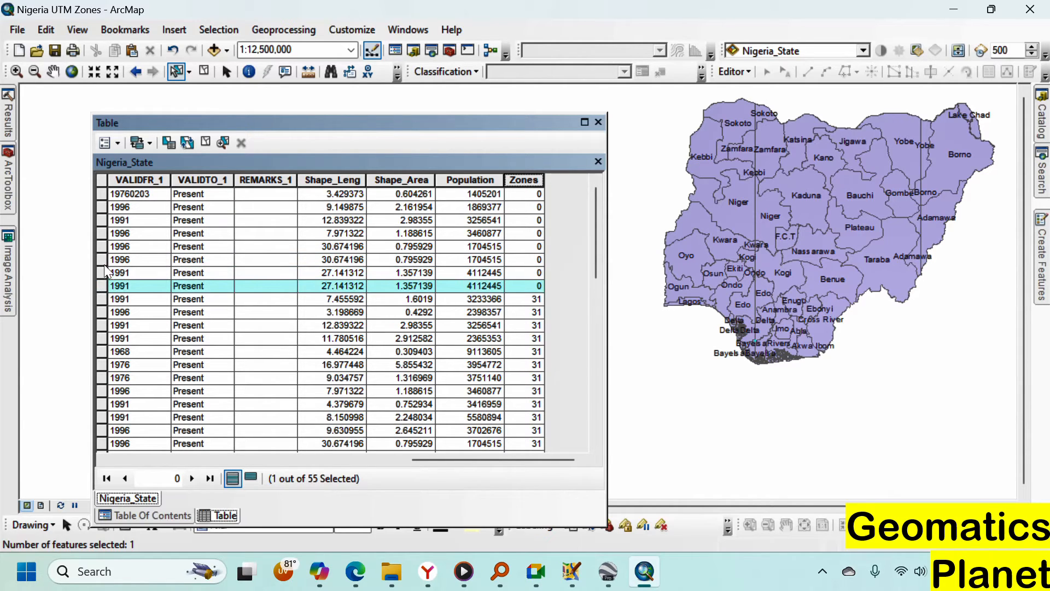
{"action": "left_click", "coordinate": [101, 246]}
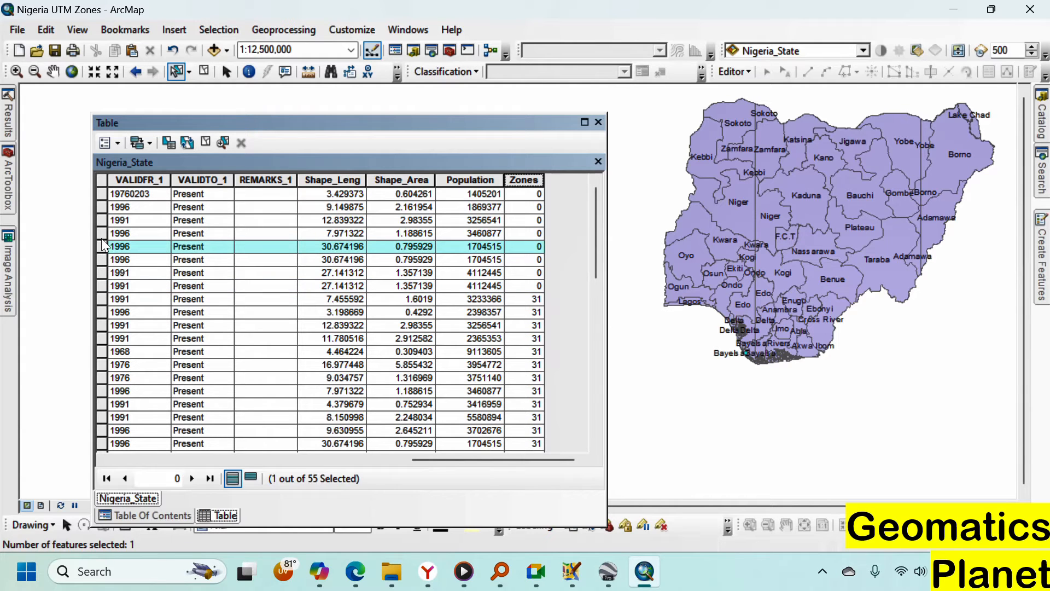
{"action": "left_click", "coordinate": [100, 233]}
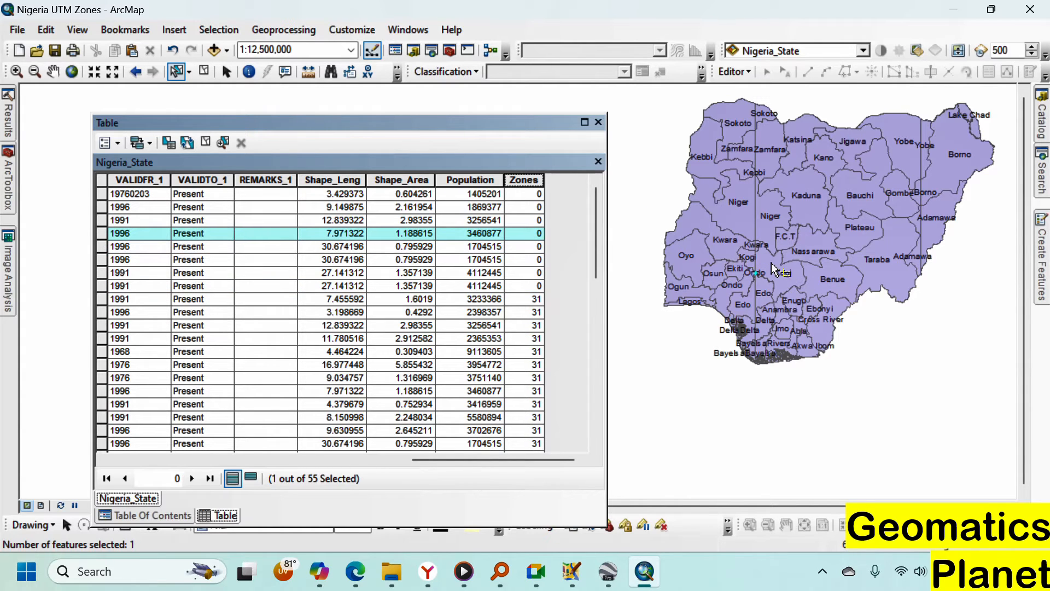
{"action": "scroll", "coordinate": [786, 284], "scroll_direction": "down", "scroll_amount": 2}
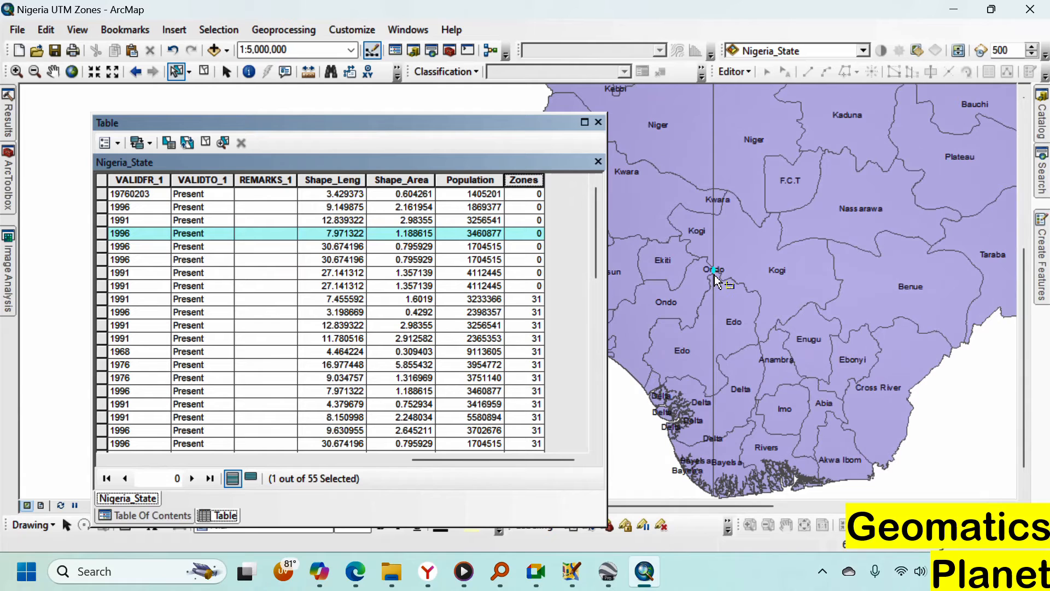
Select the first four records with a Zones value of 0 and calculate their Zones field as 32
{"action": "left_click", "coordinate": [105, 194]}
{"action": "left_click", "coordinate": [106, 233], "text": "shift"}
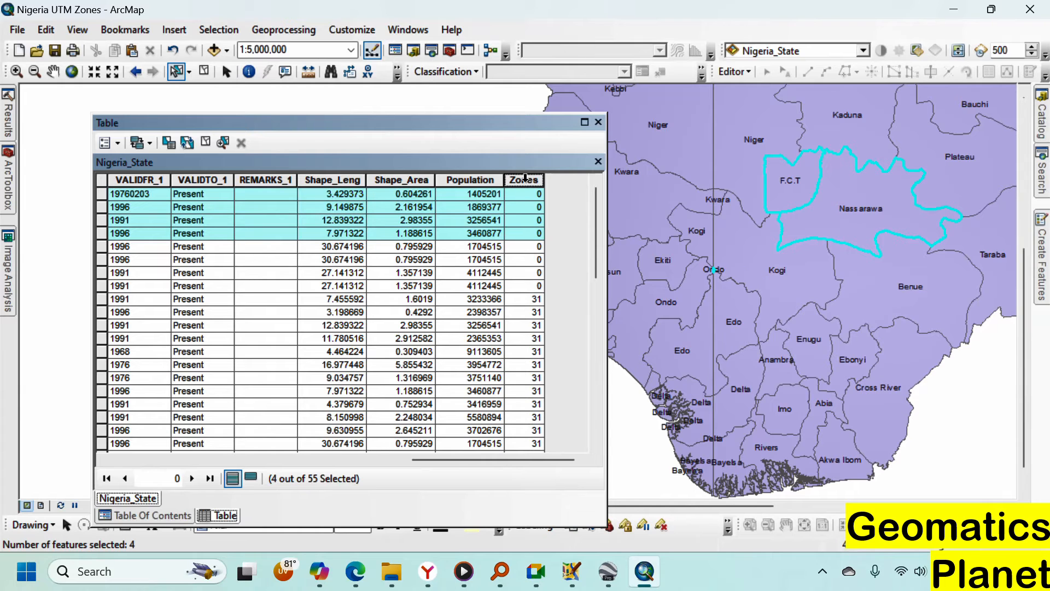
{"action": "right_click", "coordinate": [525, 178]}
{"action": "left_click", "coordinate": [579, 283]}
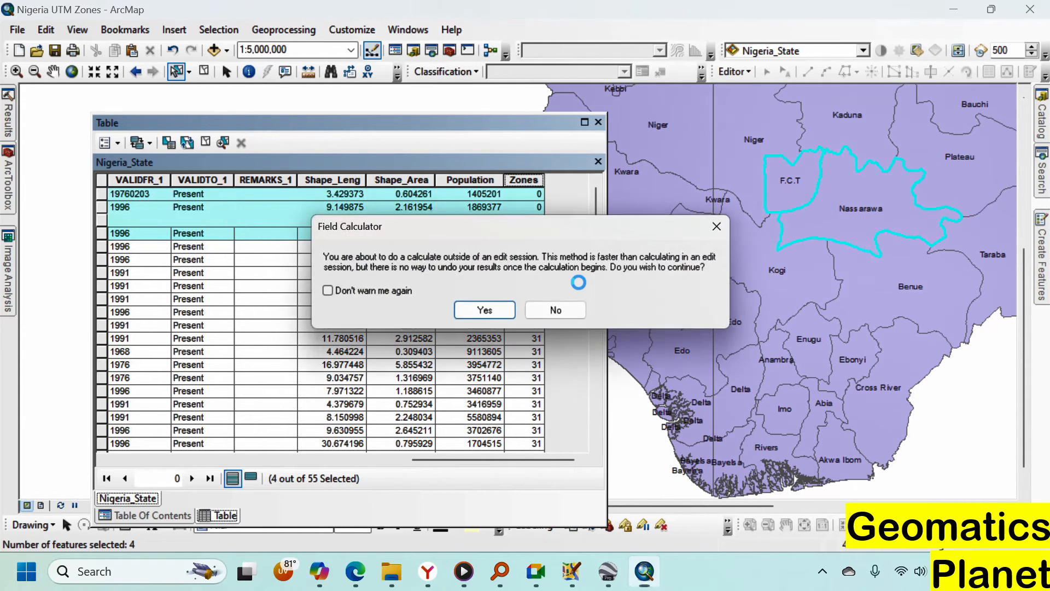
{"action": "left_click", "coordinate": [484, 309]}
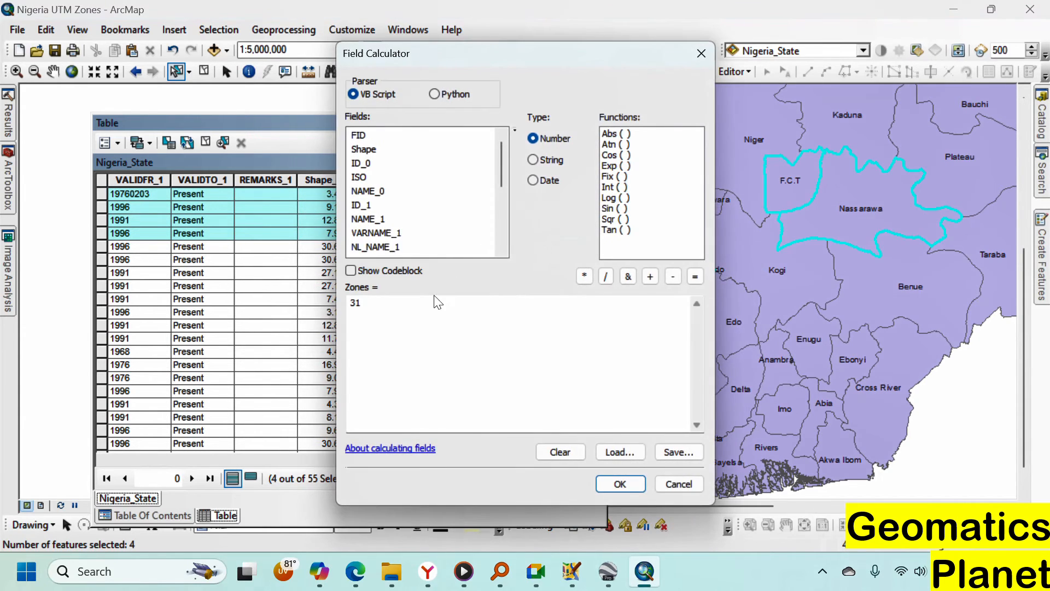
{"action": "left_click_drag", "start_coordinate": [438, 303], "coordinate": [334, 305]}
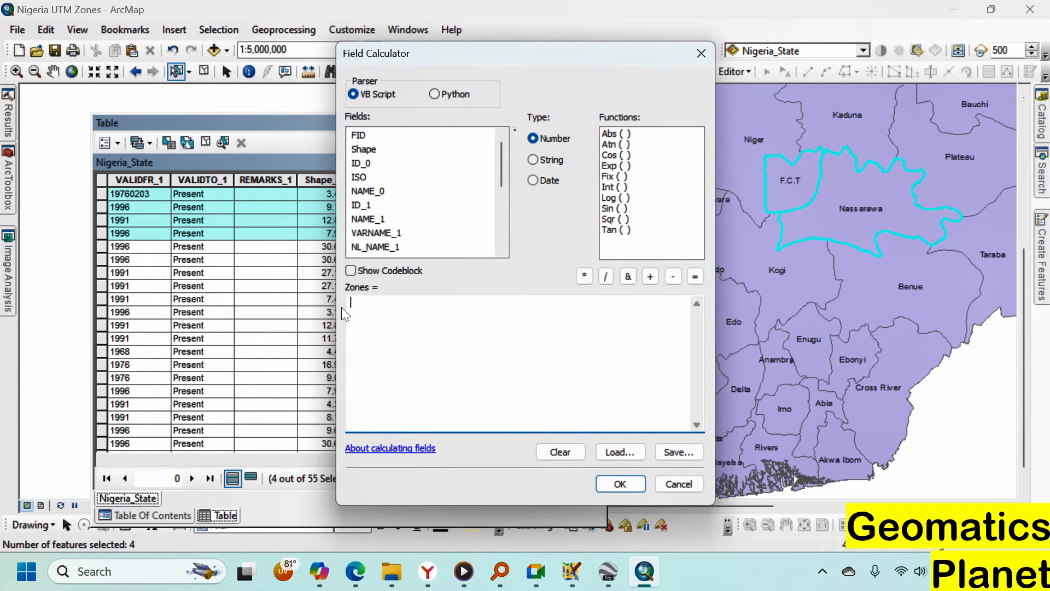
{"action": "type", "text": "32"}
{"action": "left_click", "coordinate": [620, 484]}
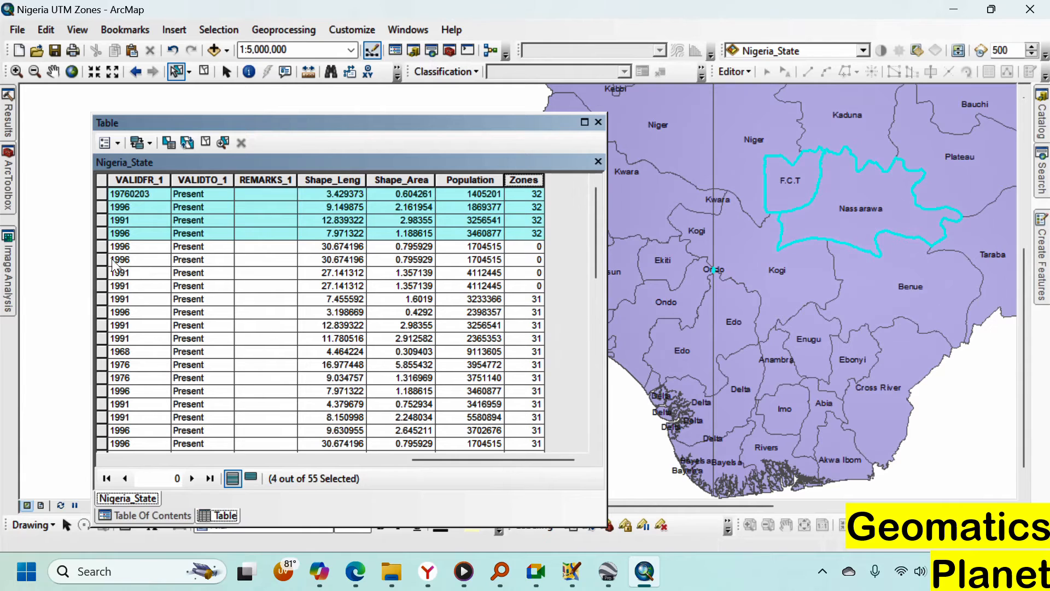
Select the remaining four records with Zones 0, the Bayelsa and Delta parts, and calculate their Zones field as 31
{"action": "left_click", "coordinate": [104, 247]}
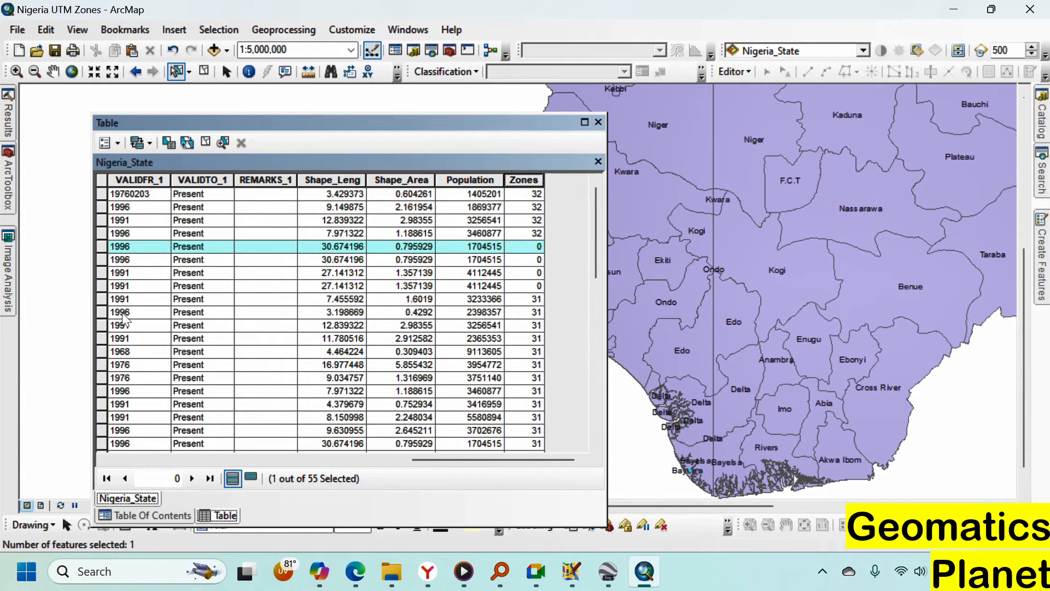
{"action": "left_click", "coordinate": [104, 285], "text": "shift"}
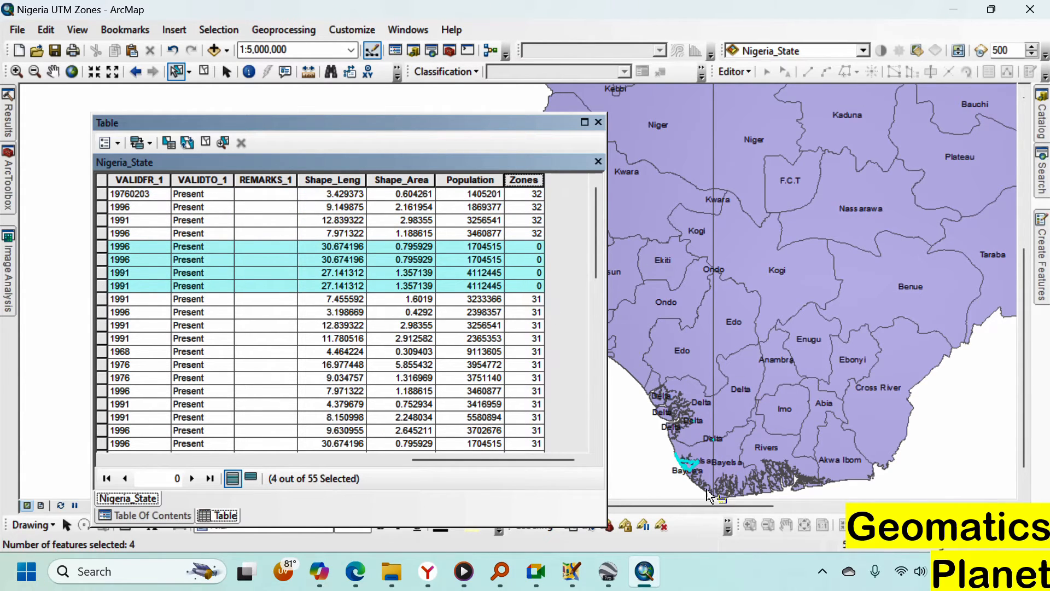
{"action": "right_click", "coordinate": [530, 177]}
{"action": "left_click", "coordinate": [594, 286]}
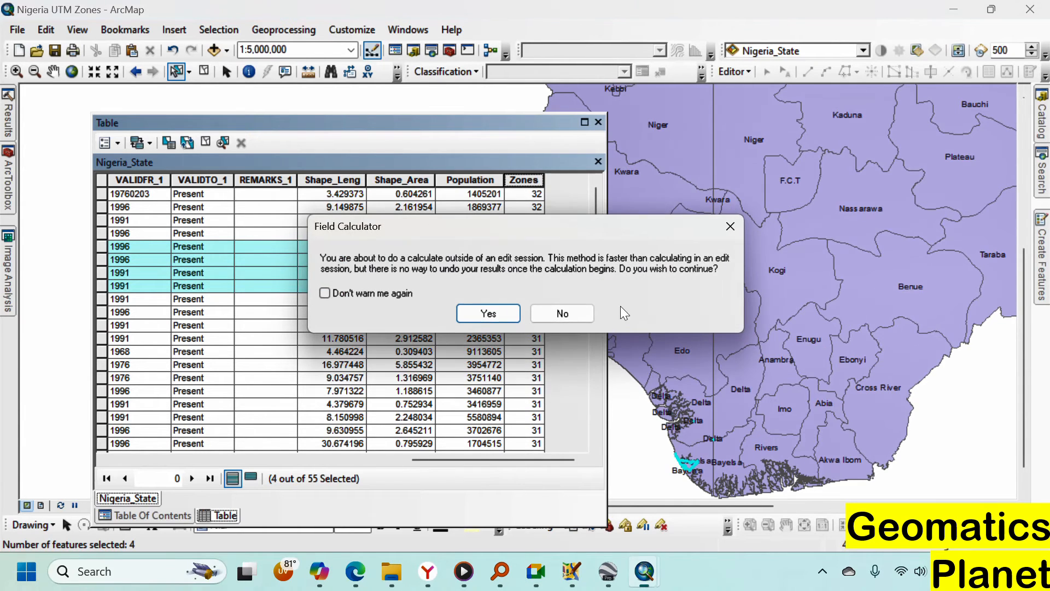
{"action": "left_click", "coordinate": [490, 313]}
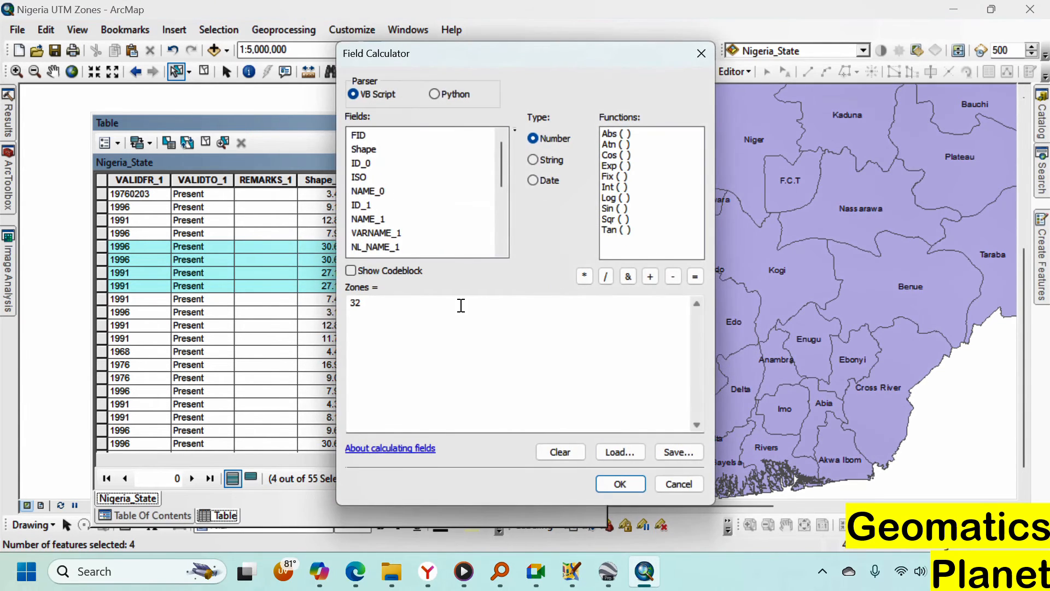
{"action": "left_click_drag", "start_coordinate": [462, 305], "coordinate": [289, 302]}
{"action": "type", "text": "31"}
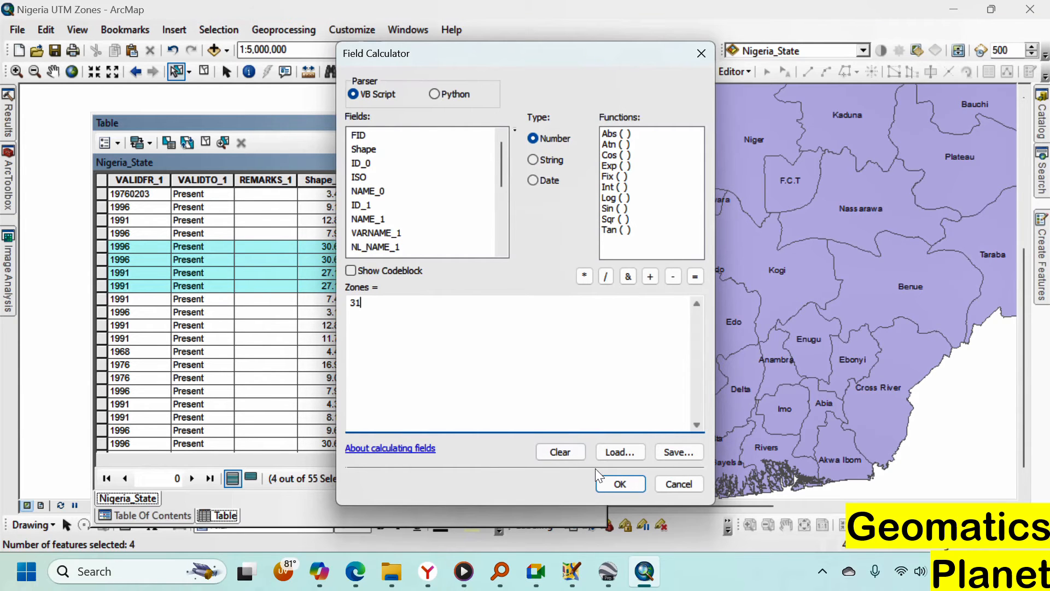
{"action": "left_click", "coordinate": [601, 480]}
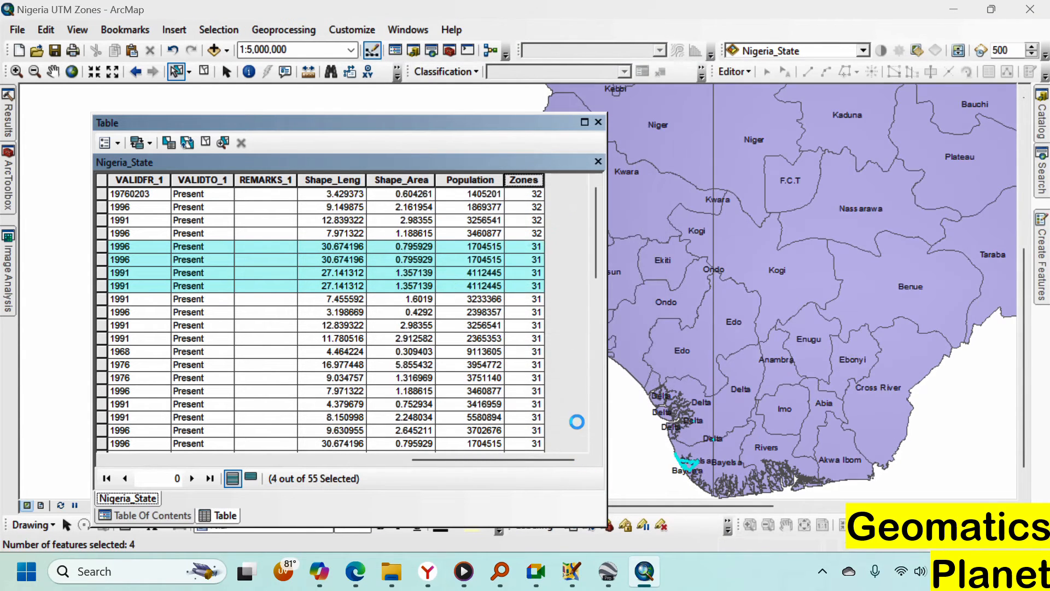
Close the attribute table, then reopen the Table Of Contents and keep it docked and pinned beside the map
{"action": "left_click", "coordinate": [597, 122]}
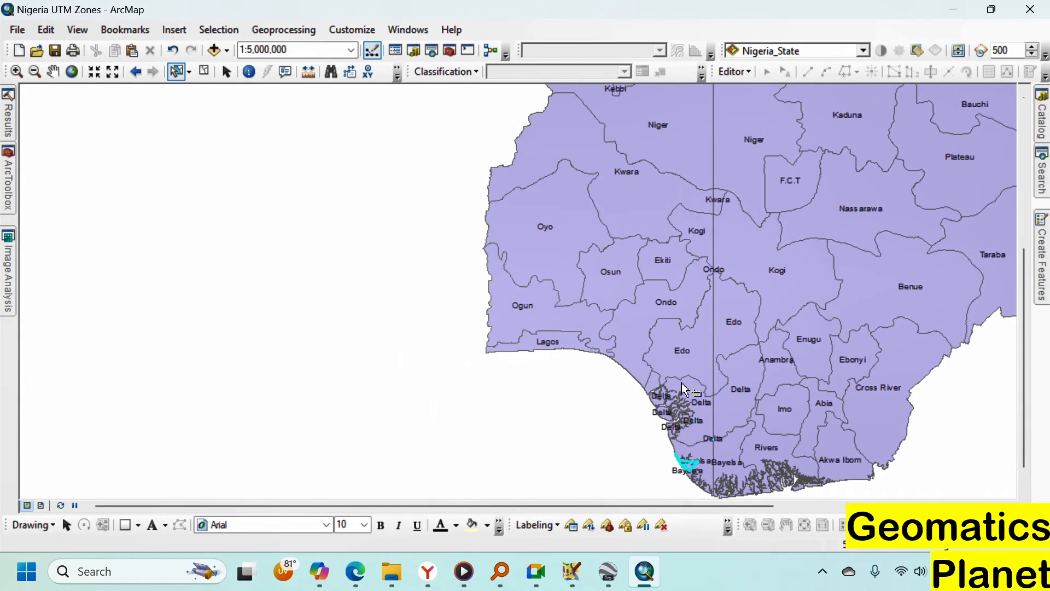
{"action": "scroll", "coordinate": [476, 368], "scroll_direction": "up", "scroll_amount": 4}
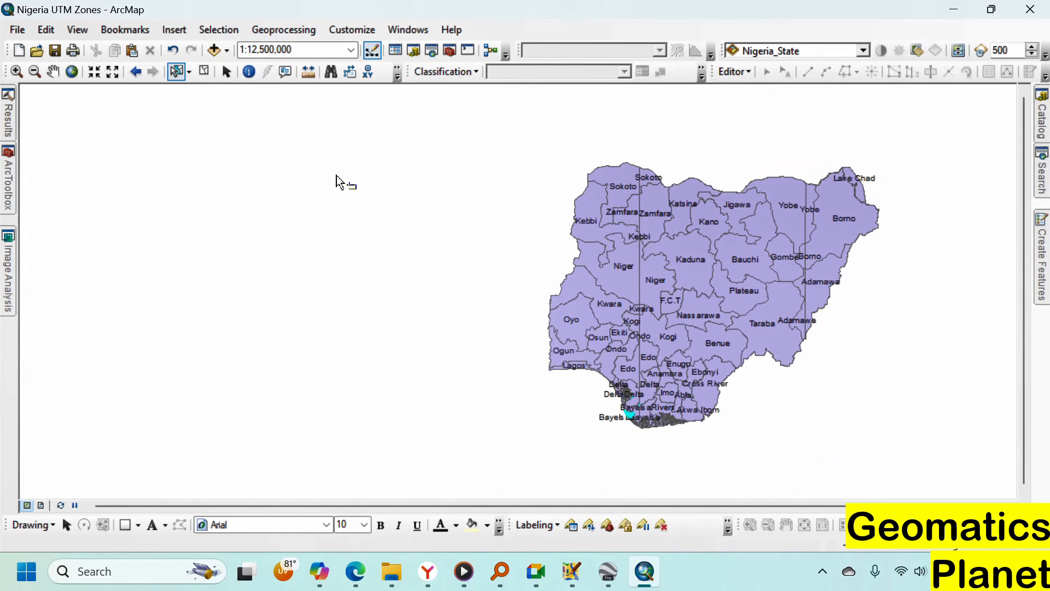
{"action": "left_click", "coordinate": [408, 30]}
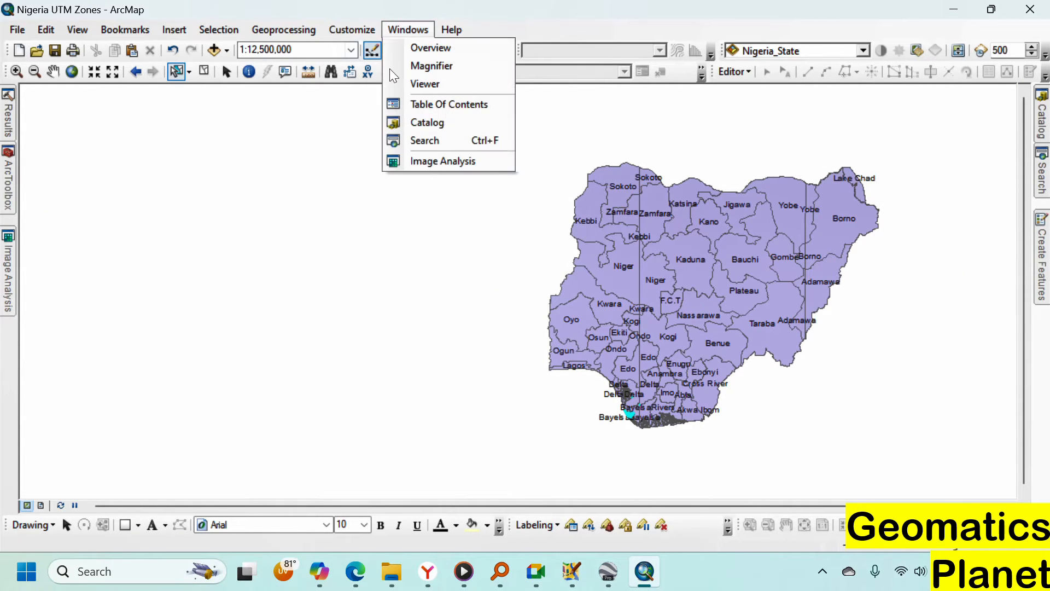
{"action": "left_click", "coordinate": [429, 104]}
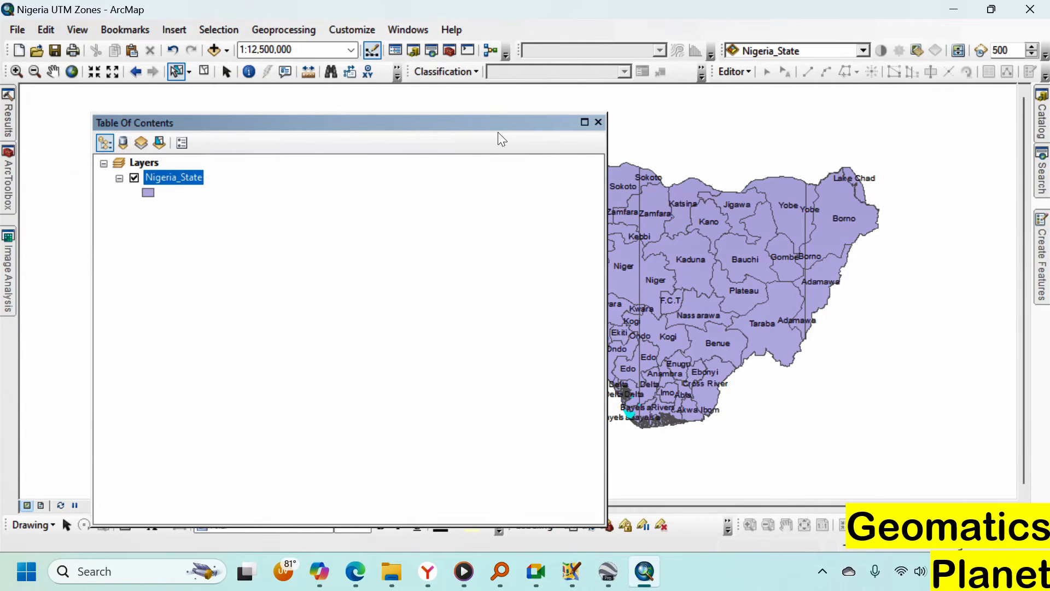
{"action": "double_click", "coordinate": [505, 124]}
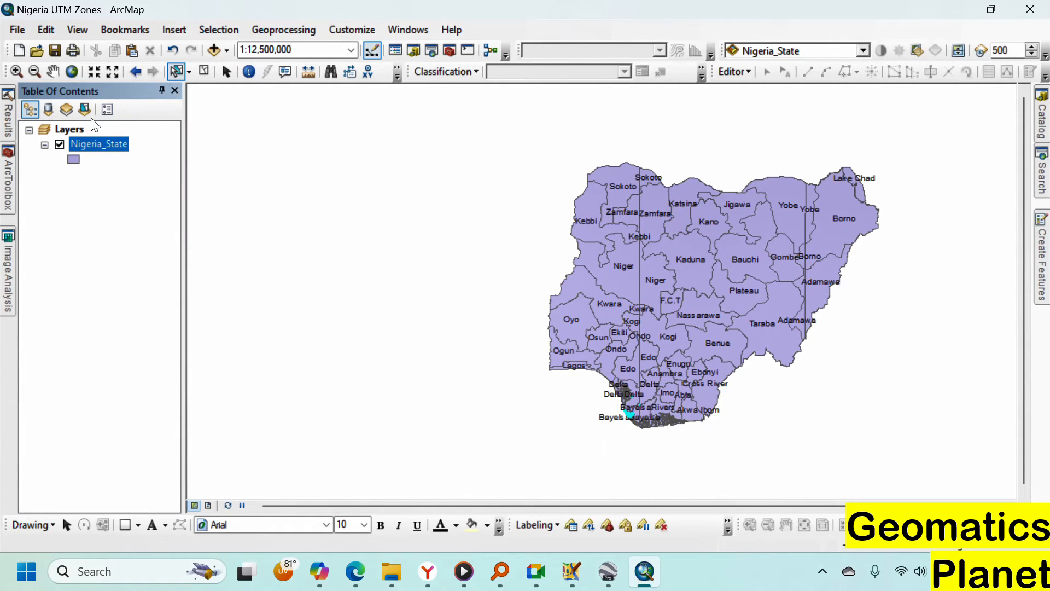
{"action": "left_click", "coordinate": [164, 90]}
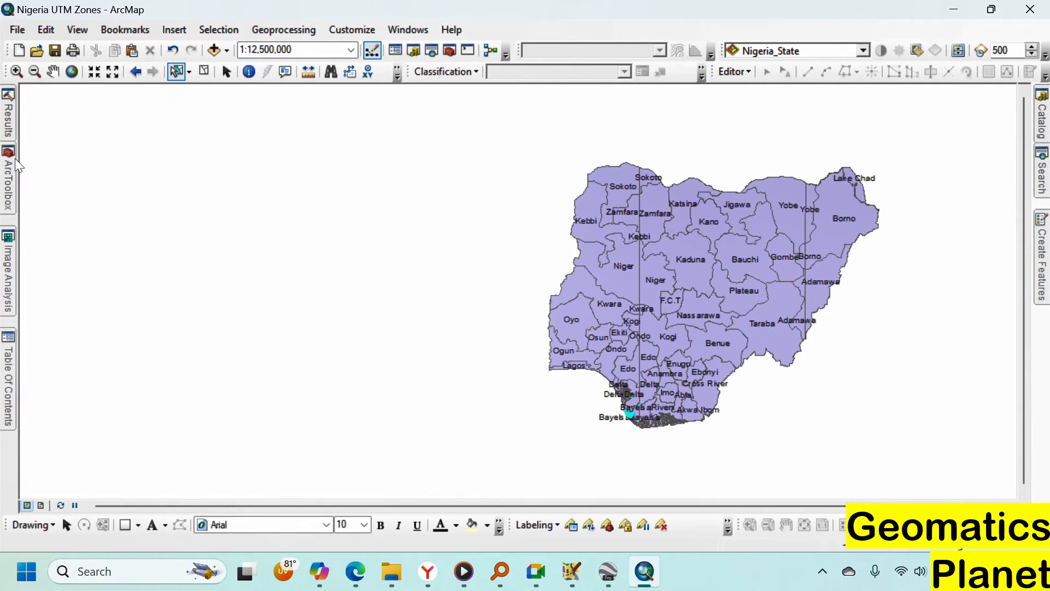
{"action": "mouse_move", "coordinate": [11, 375]}
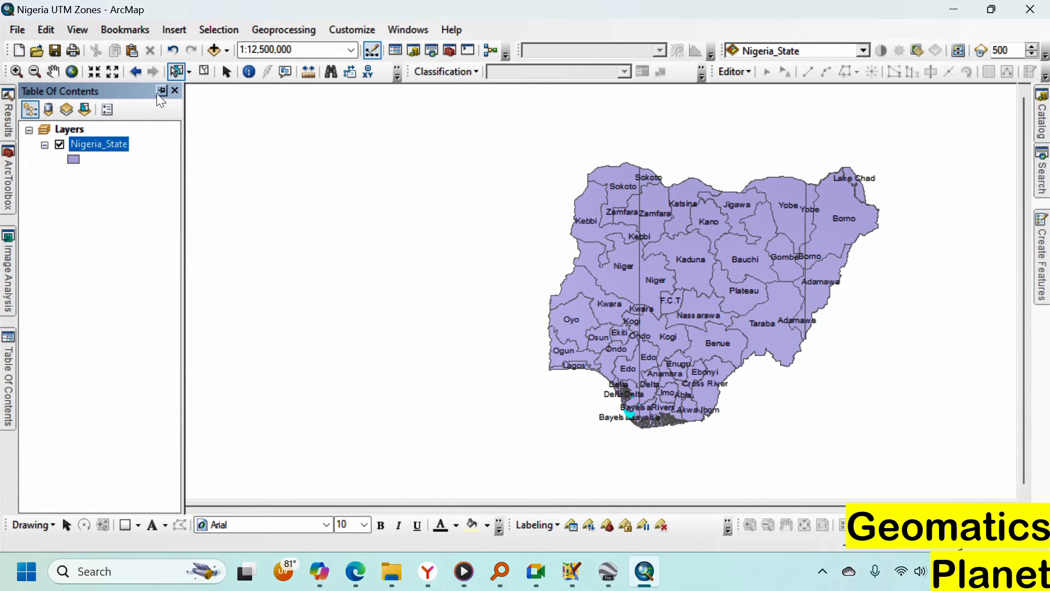
{"action": "left_click", "coordinate": [161, 90]}
Symbolize Nigeria_State by unique values of the Zones field, adding all values and switching off the all other values symbol
{"action": "right_click", "coordinate": [98, 146]}
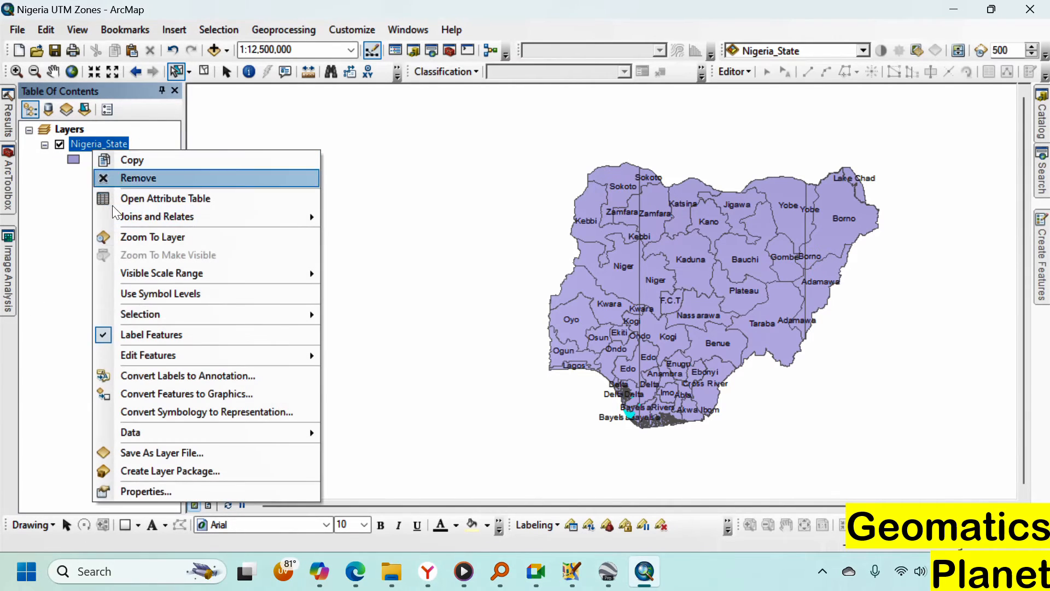
{"action": "left_click", "coordinate": [178, 491]}
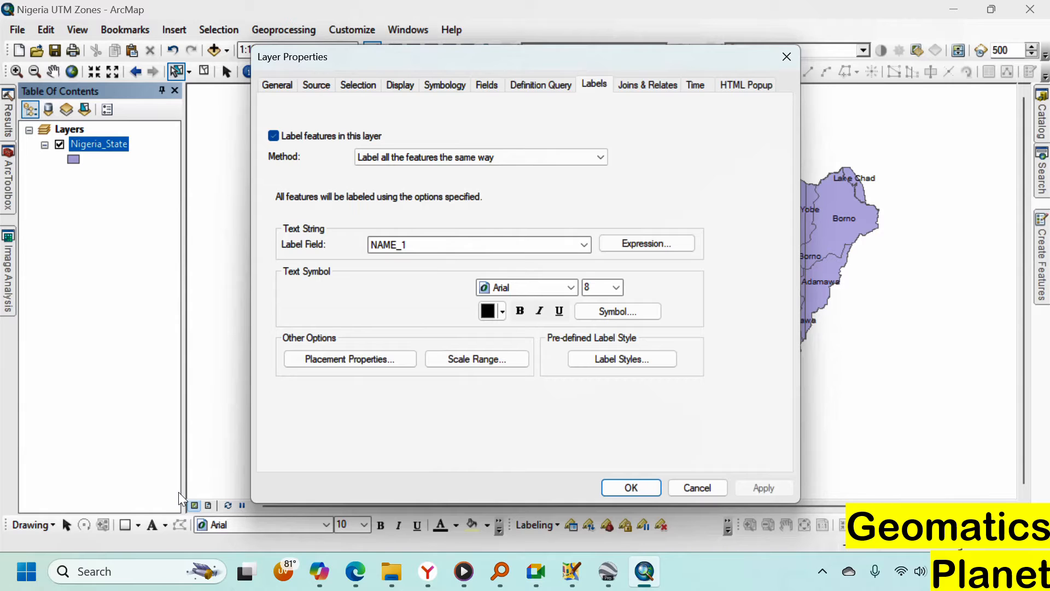
{"action": "left_click_drag", "start_coordinate": [555, 63], "coordinate": [338, 47]}
{"action": "left_click", "coordinate": [222, 70]}
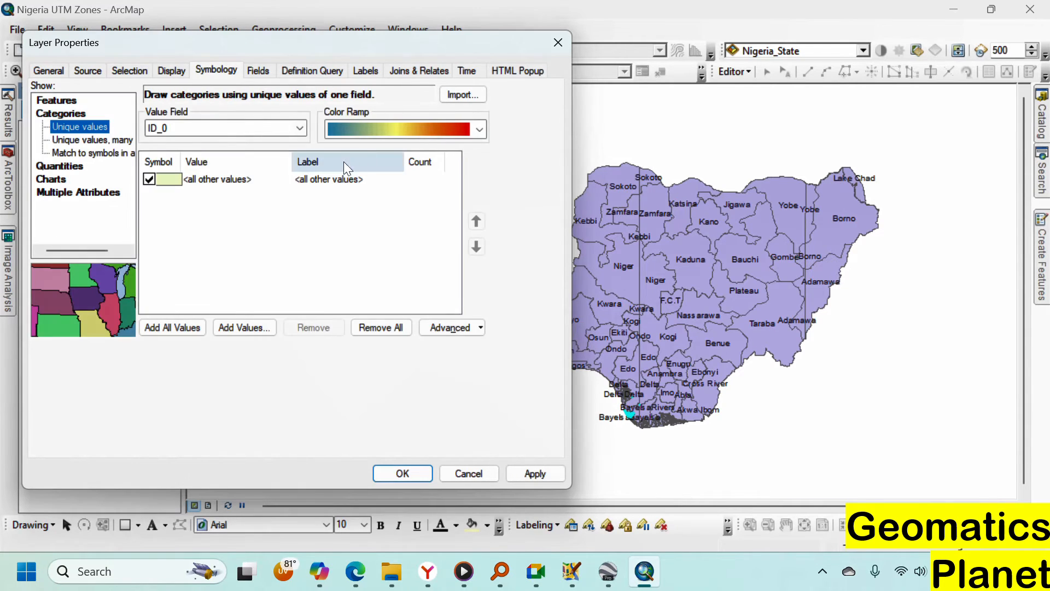
{"action": "left_click", "coordinate": [299, 130]}
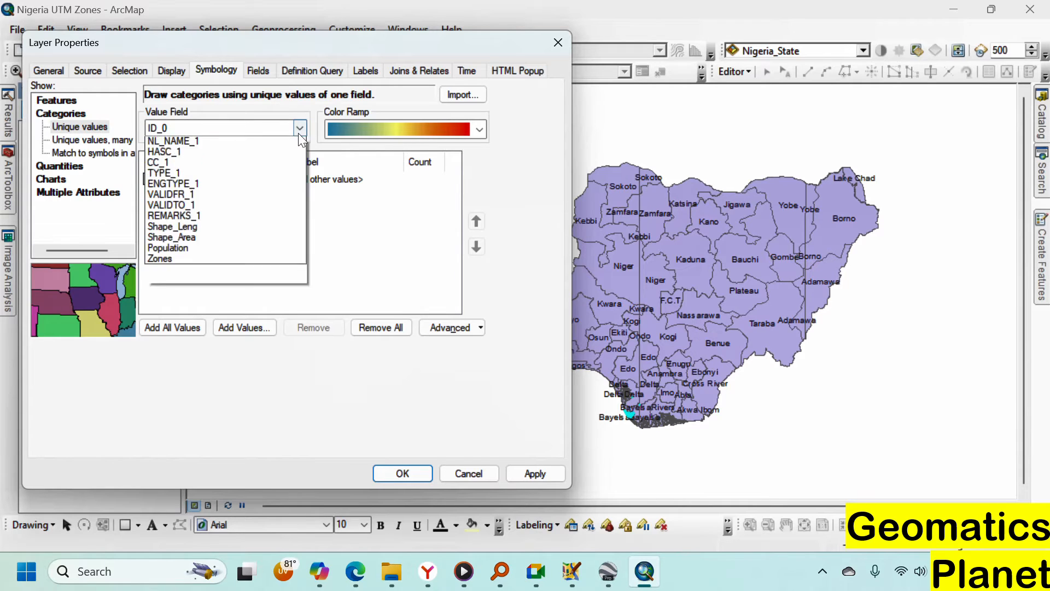
{"action": "left_click", "coordinate": [197, 325]}
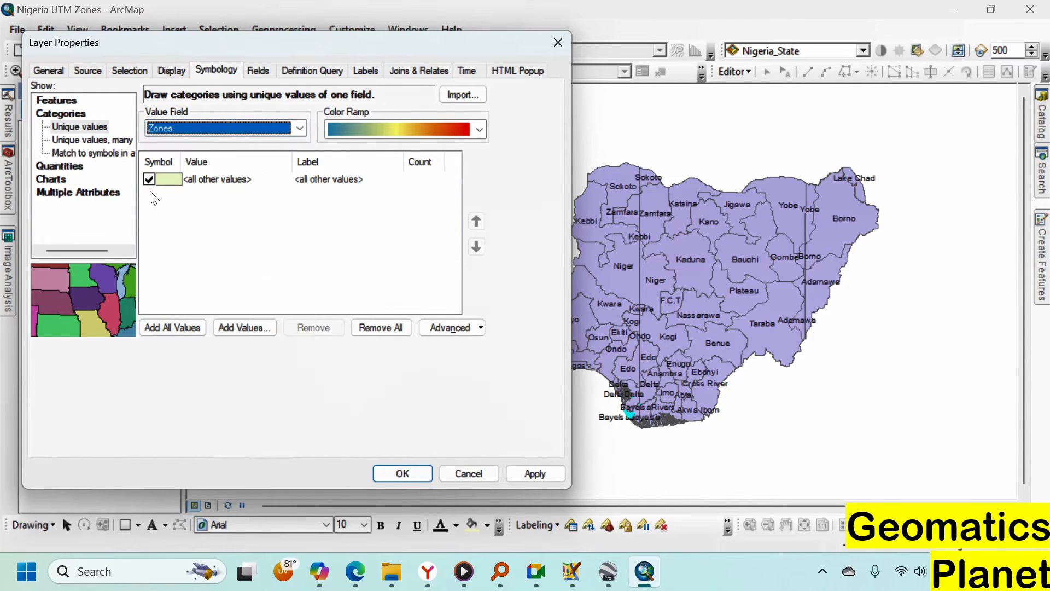
{"action": "left_click", "coordinate": [149, 180]}
{"action": "left_click", "coordinate": [173, 326]}
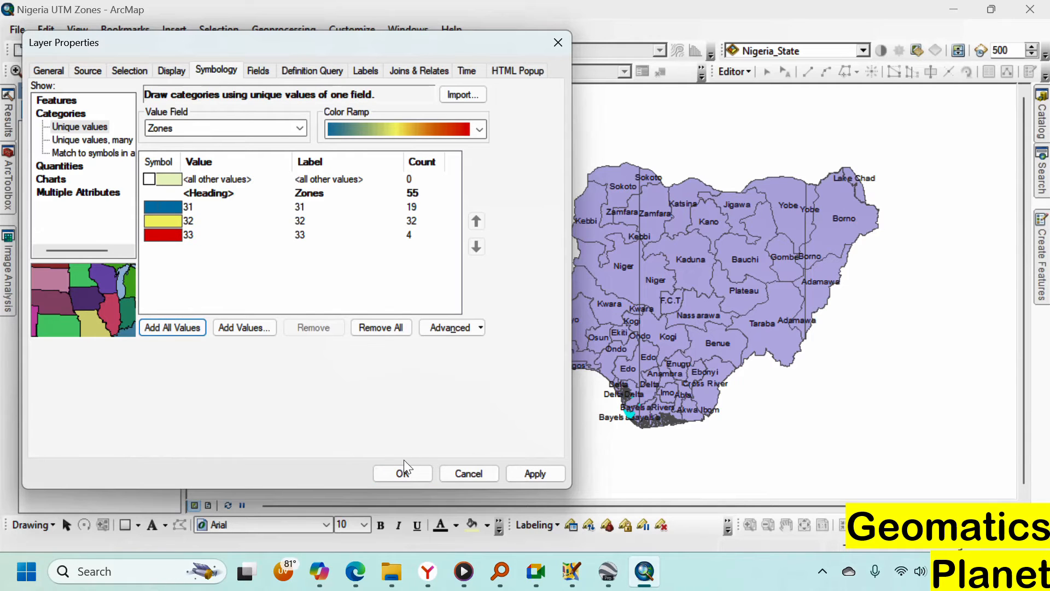
{"action": "left_click", "coordinate": [403, 474]}
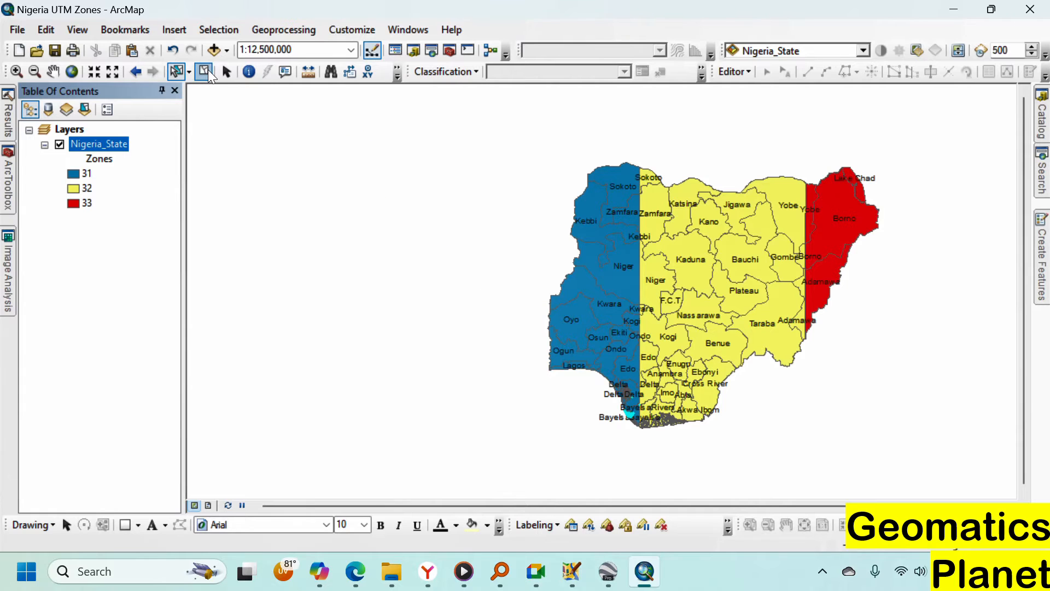
Clear the feature selection and examine the coloured zones along the boundary between zones 31 and 32
{"action": "left_click", "coordinate": [453, 274]}
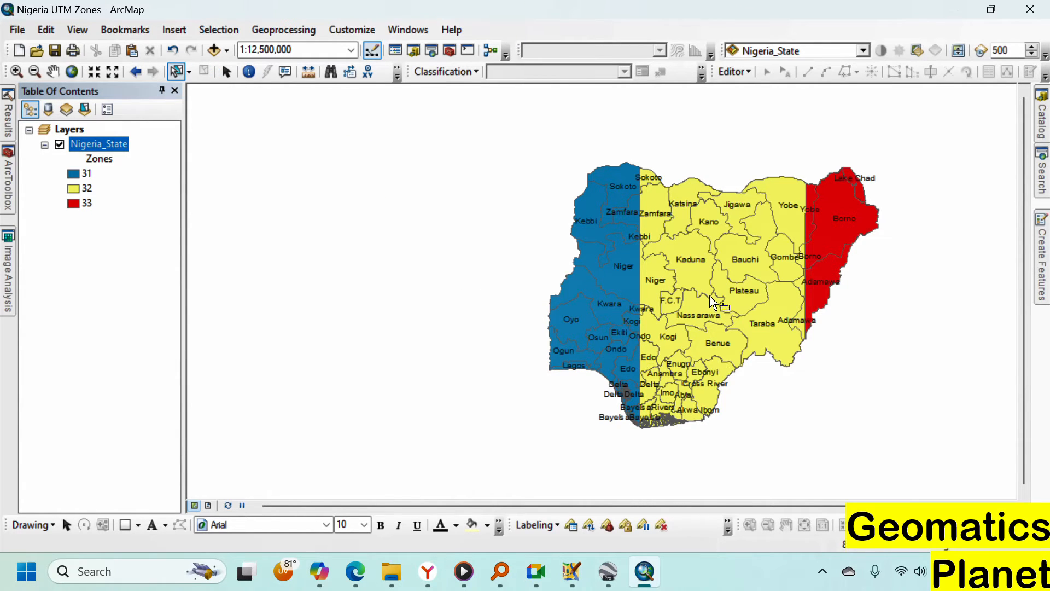
{"action": "scroll", "coordinate": [707, 294], "scroll_direction": "down", "scroll_amount": 2}
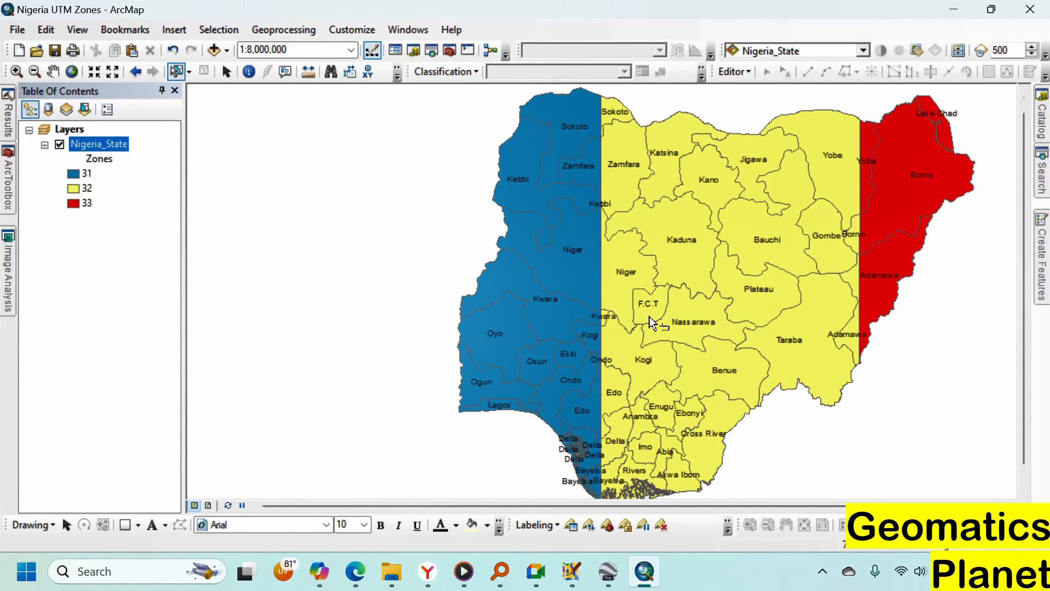
{"action": "scroll", "coordinate": [613, 262], "scroll_direction": "down", "scroll_amount": 2}
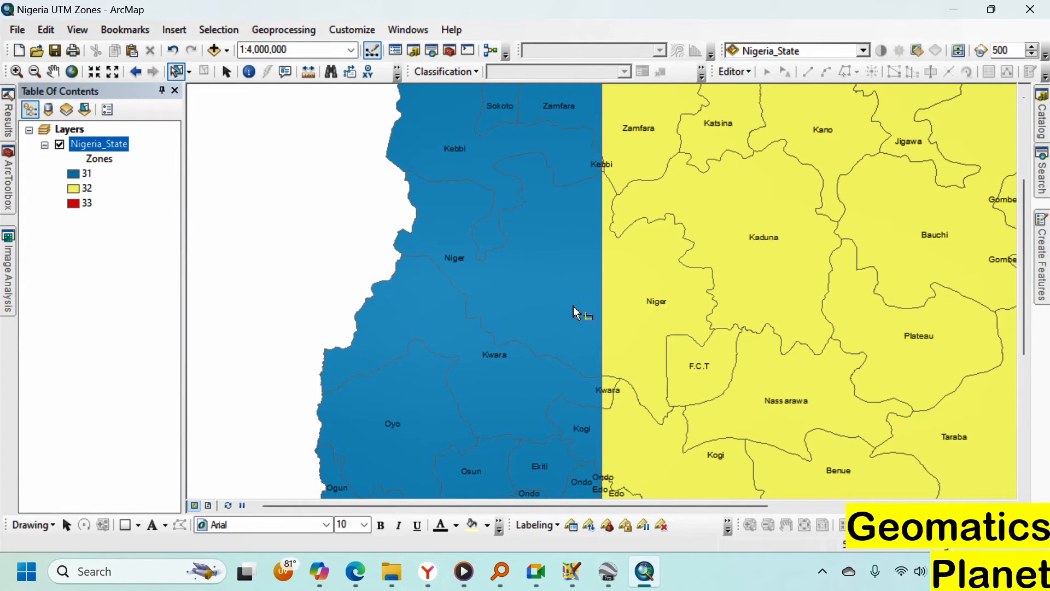
{"action": "scroll", "coordinate": [636, 259], "scroll_direction": "up", "scroll_amount": 1}
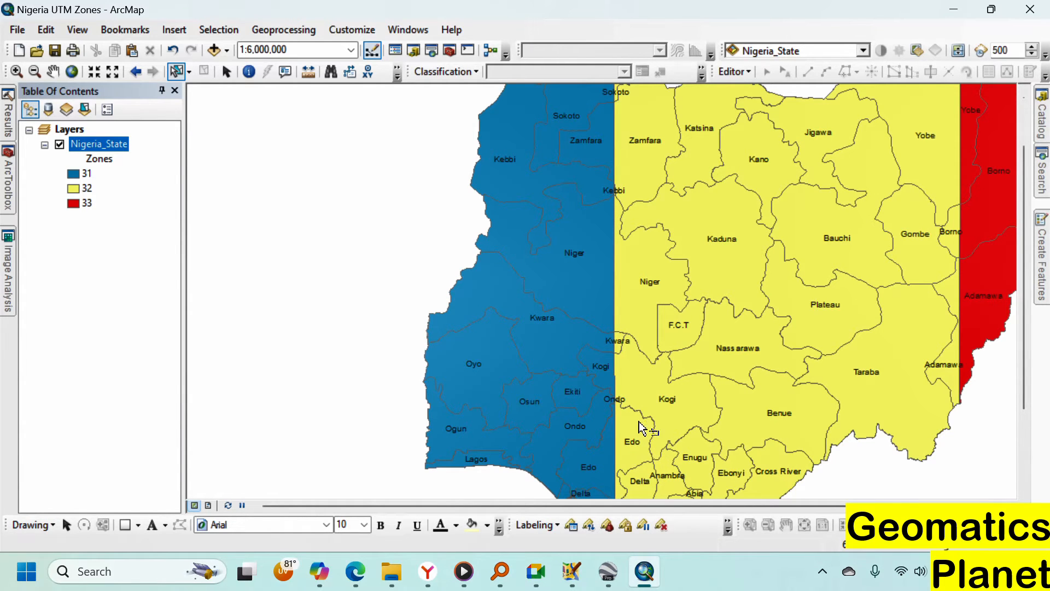
Set the Nigeria_State label placement to remove duplicate labels and apply it to the map
{"action": "right_click", "coordinate": [98, 143]}
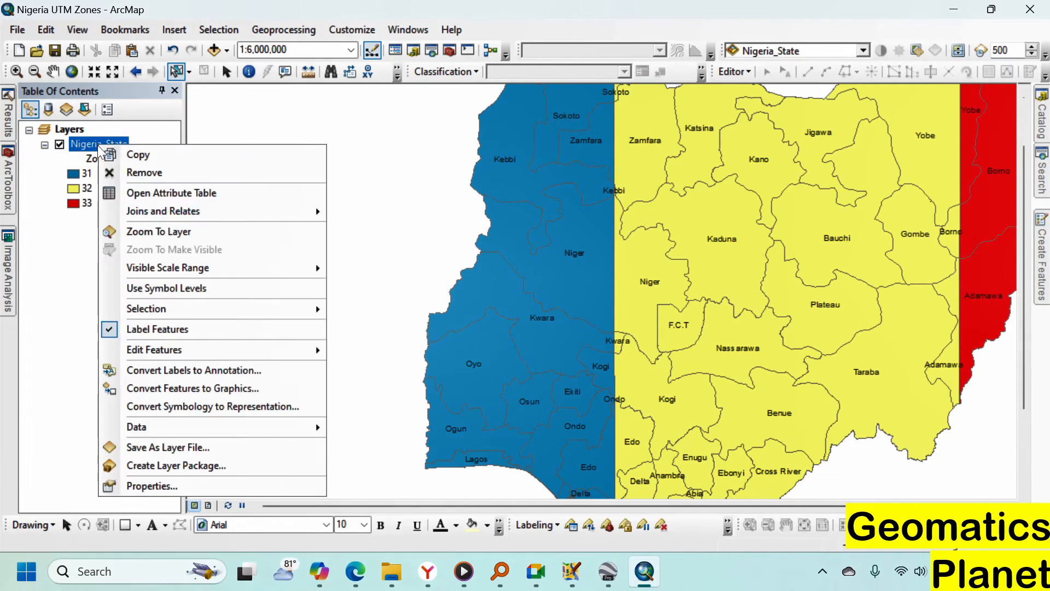
{"action": "left_click", "coordinate": [145, 484]}
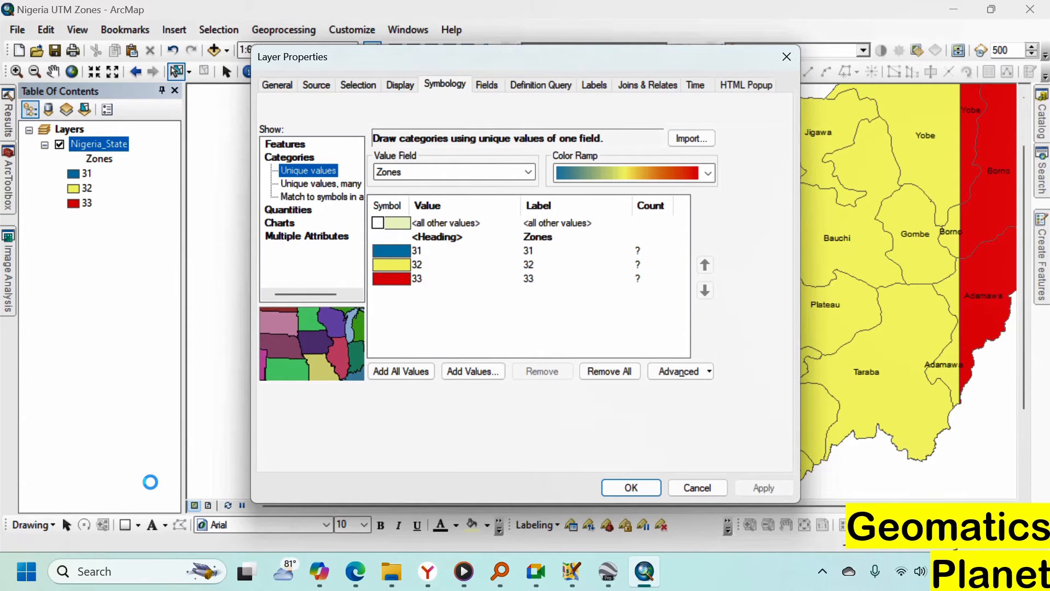
{"action": "left_click", "coordinate": [596, 88]}
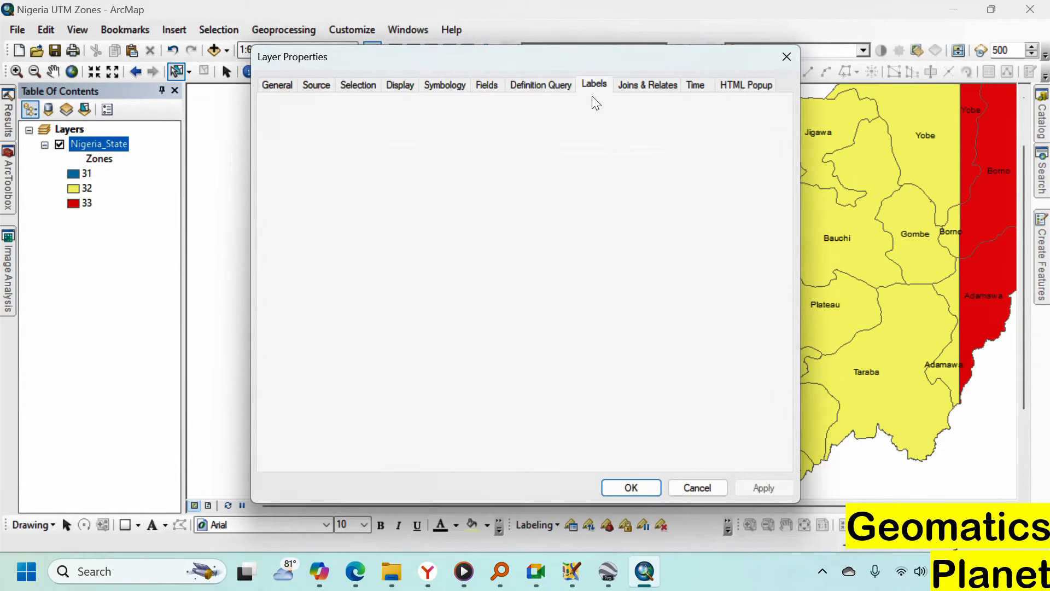
{"action": "left_click", "coordinate": [363, 331]}
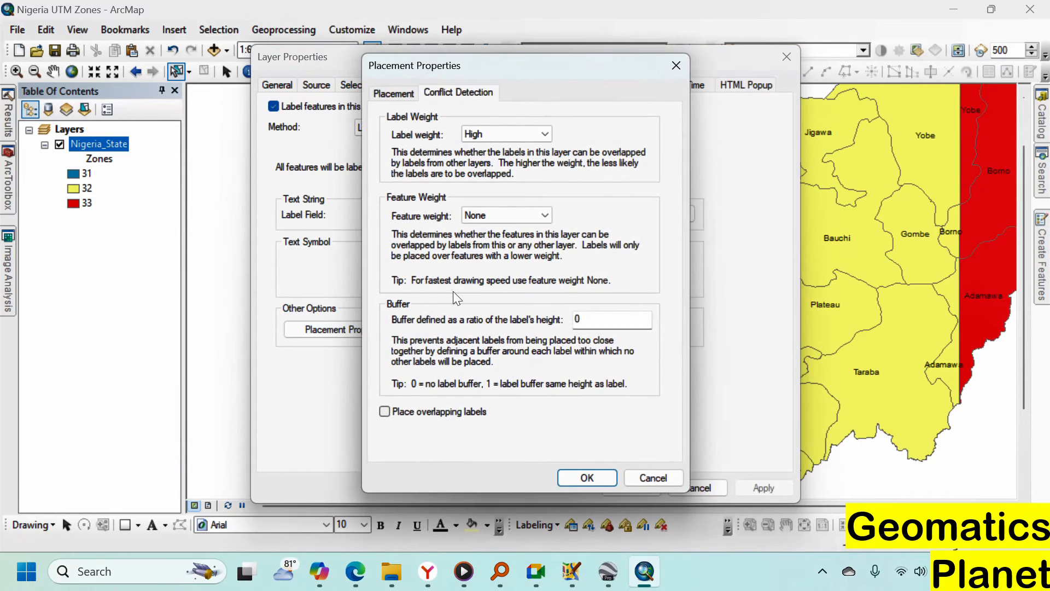
{"action": "left_click", "coordinate": [394, 93]}
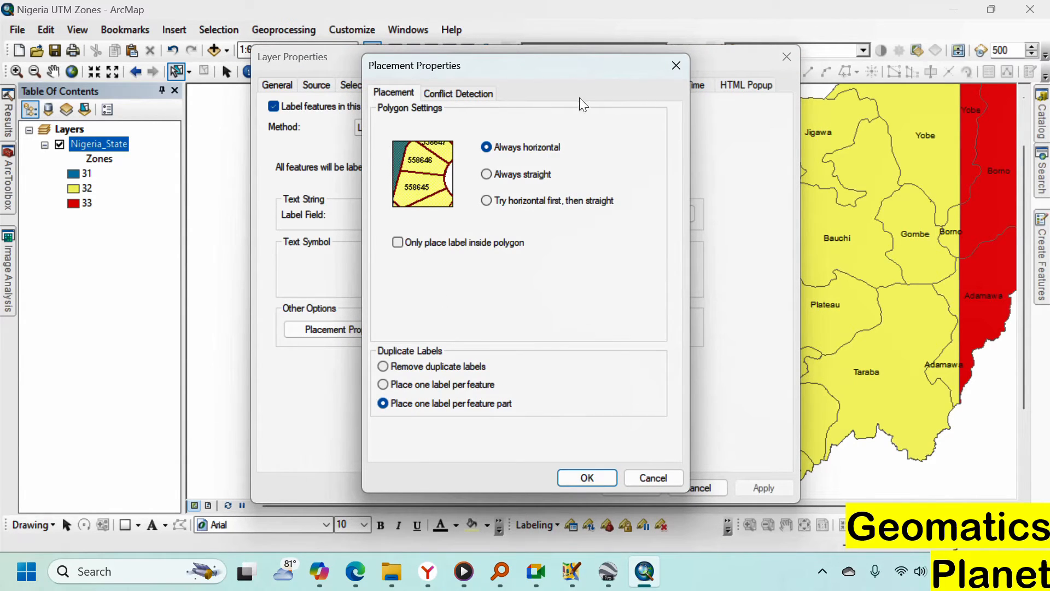
{"action": "left_click", "coordinate": [406, 367]}
{"action": "left_click", "coordinate": [587, 477]}
{"action": "left_click_drag", "start_coordinate": [648, 62], "coordinate": [268, 41]}
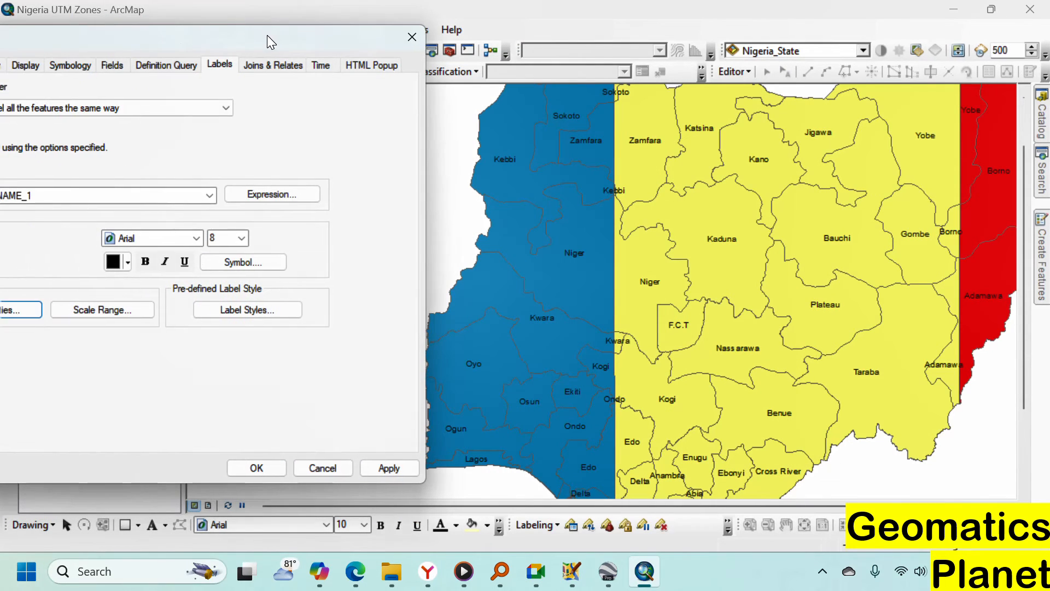
{"action": "left_click", "coordinate": [379, 469]}
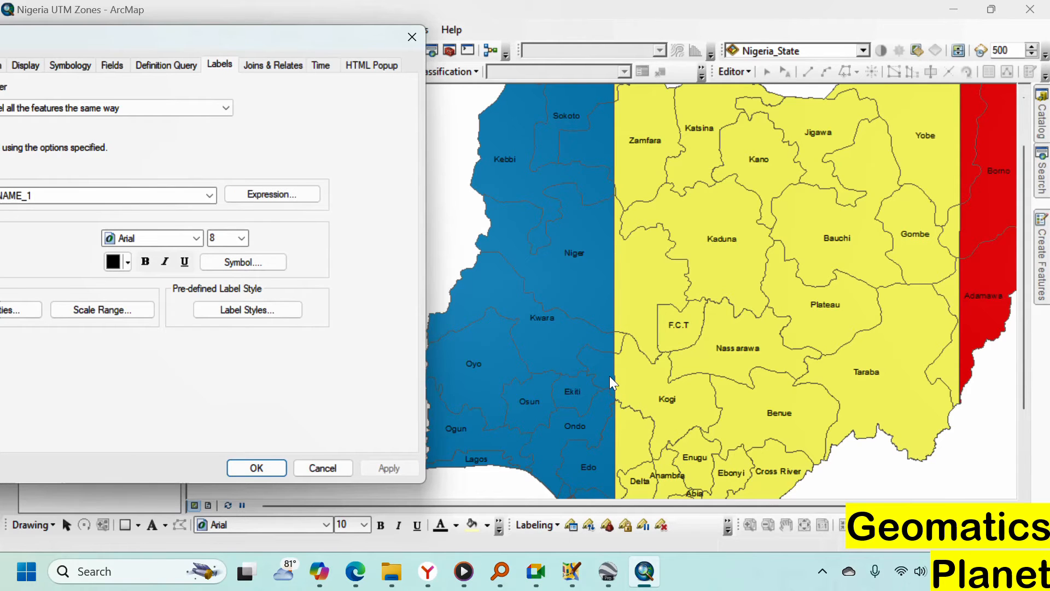
Set the outline width of all the zone symbols in the Nigeria_State symbology to 2
{"action": "left_click_drag", "start_coordinate": [217, 45], "coordinate": [334, 44]}
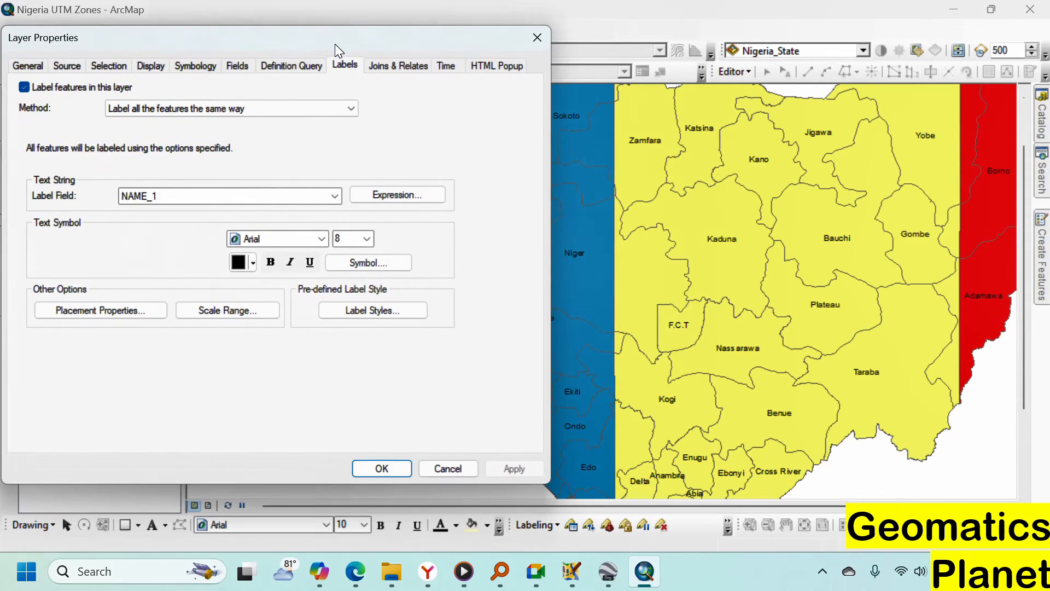
{"action": "left_click", "coordinate": [212, 64]}
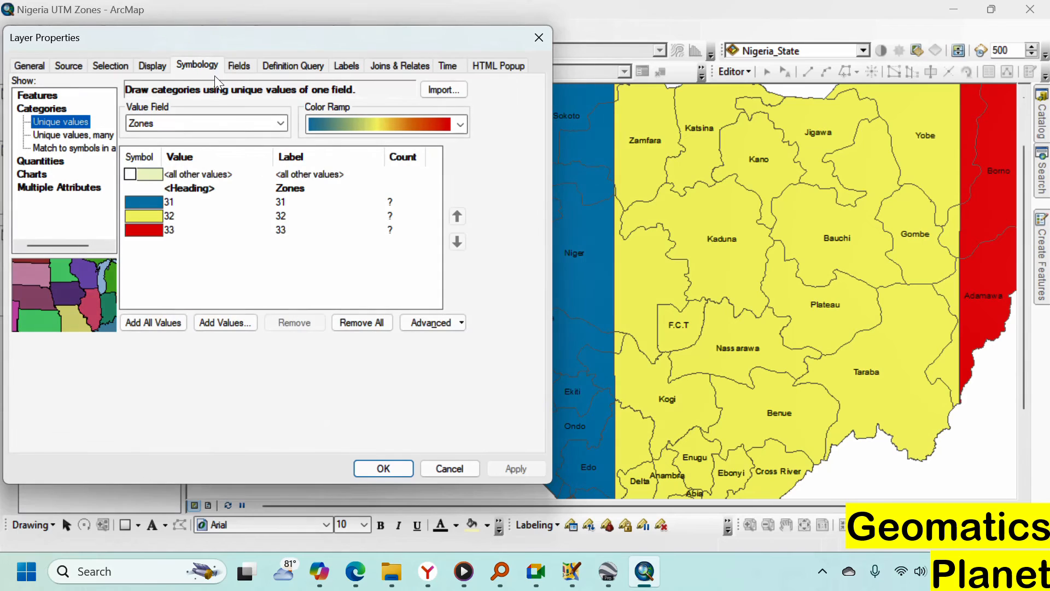
{"action": "right_click", "coordinate": [147, 215]}
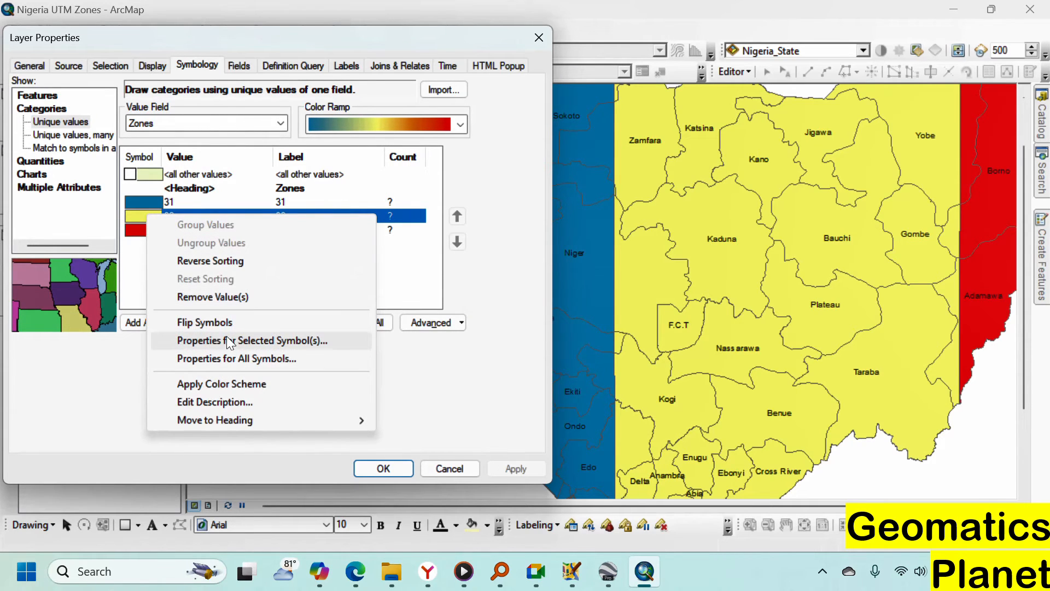
{"action": "left_click", "coordinate": [260, 358]}
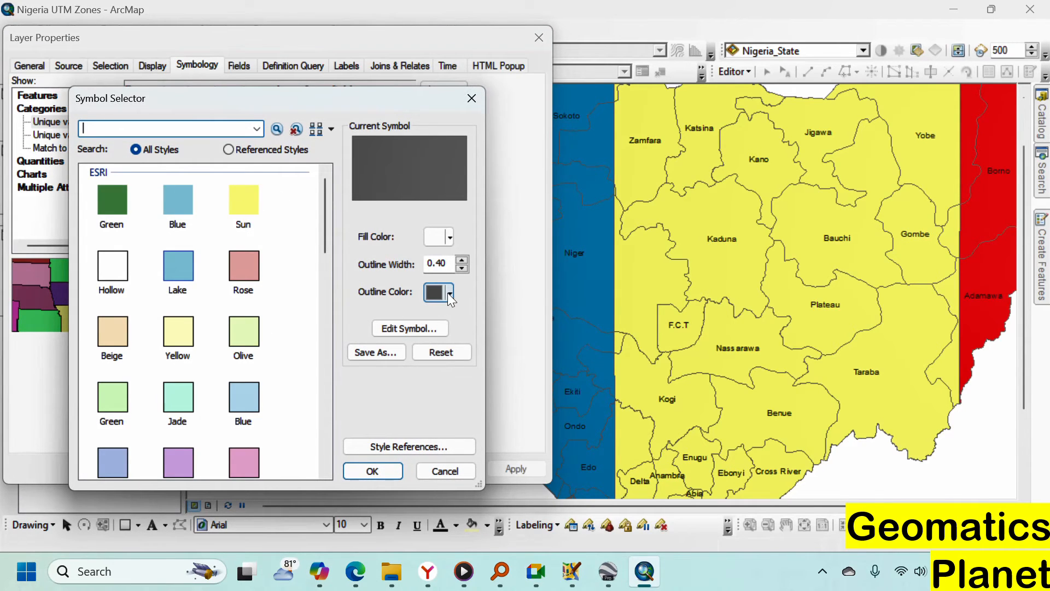
{"action": "left_click", "coordinate": [461, 261]}
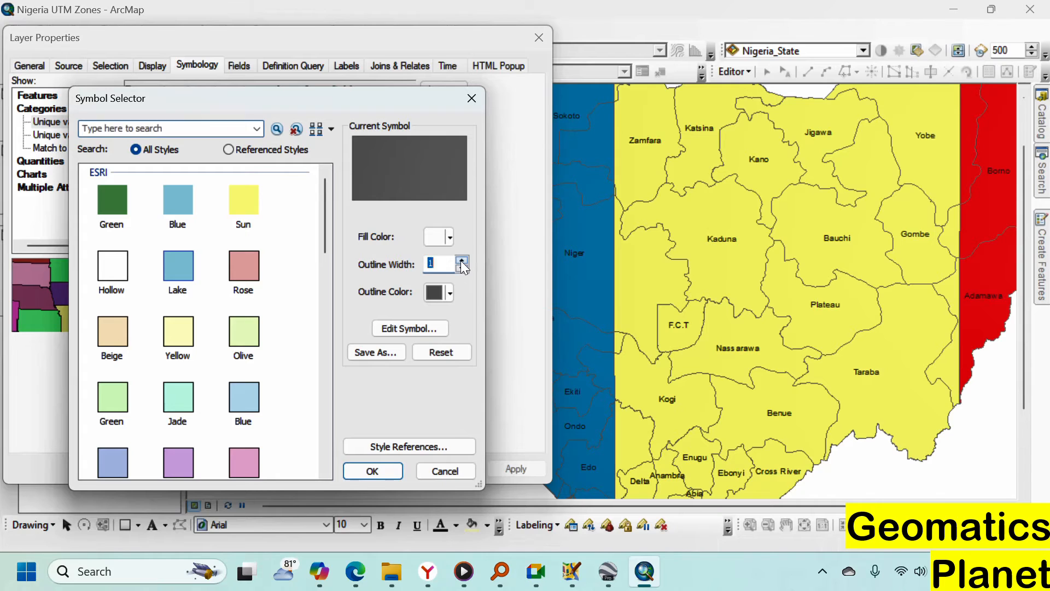
{"action": "left_click", "coordinate": [461, 261]}
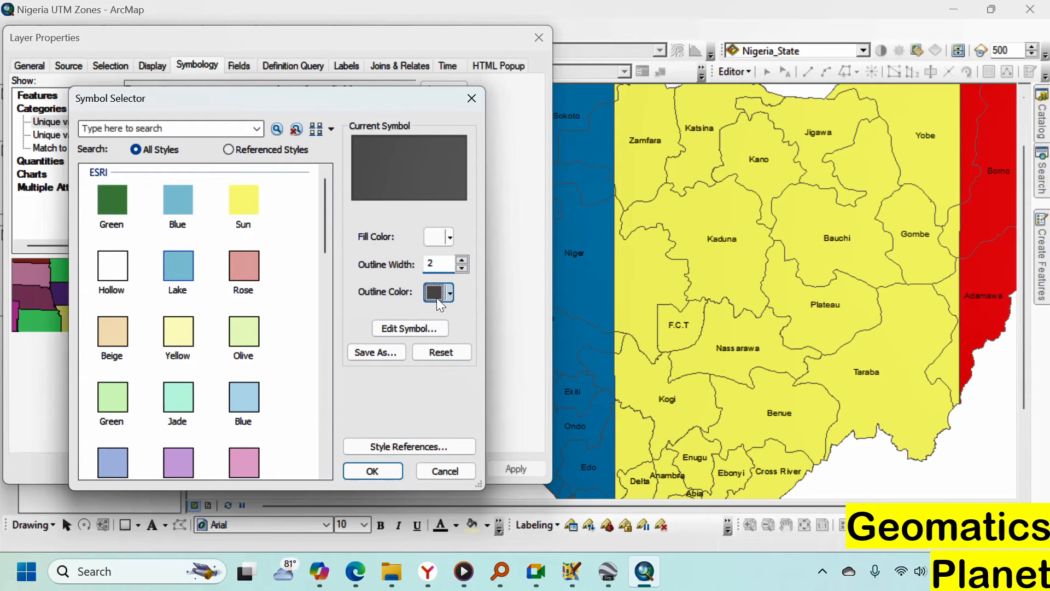
Set the outline colour of all zone symbols to black and apply the change with the 2-point outline width
{"action": "left_click", "coordinate": [437, 295]}
{"action": "left_click", "coordinate": [432, 469]}
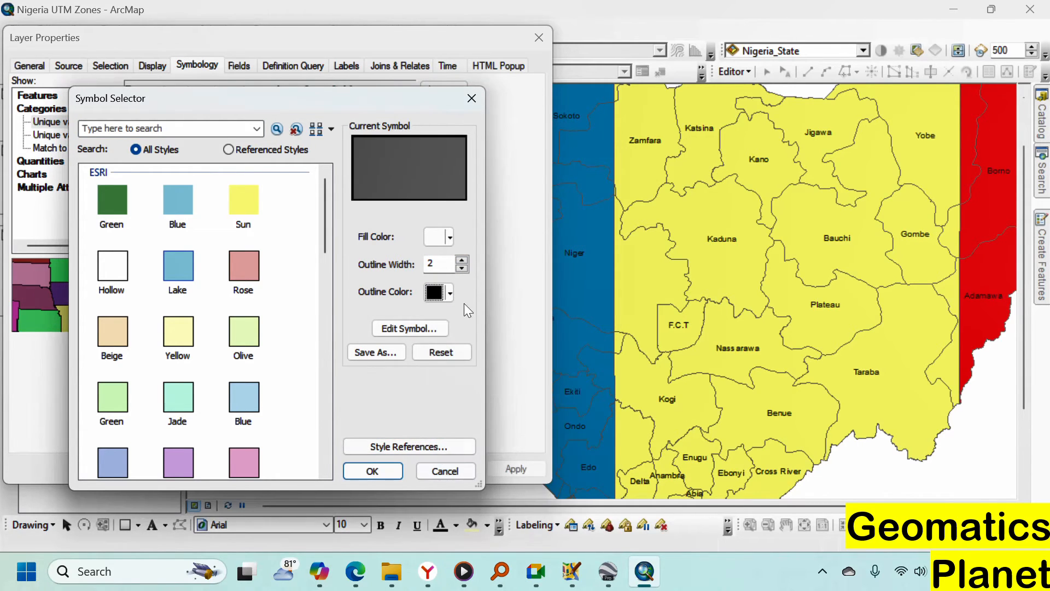
{"action": "left_click", "coordinate": [379, 468]}
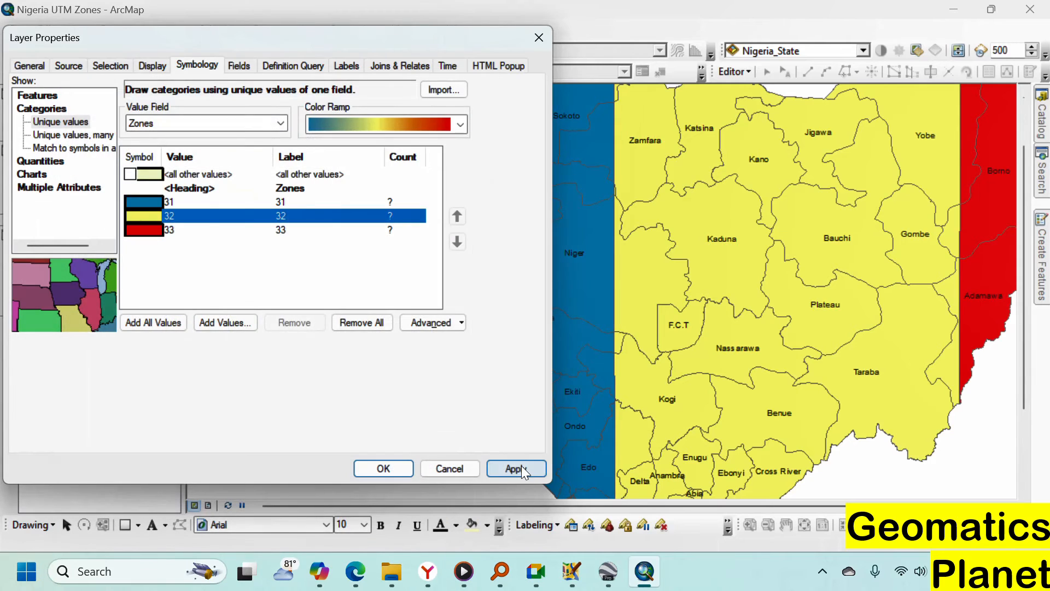
{"action": "left_click", "coordinate": [518, 468]}
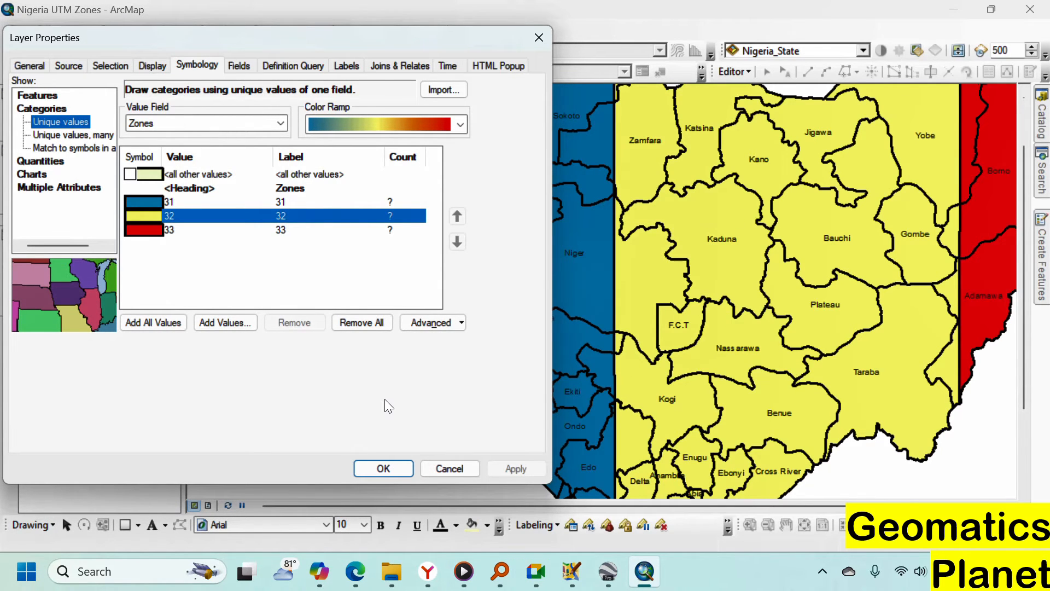
Reduce the outline width of all zone symbols to 0.1 and apply it to the Nigeria_State layer
{"action": "right_click", "coordinate": [143, 218]}
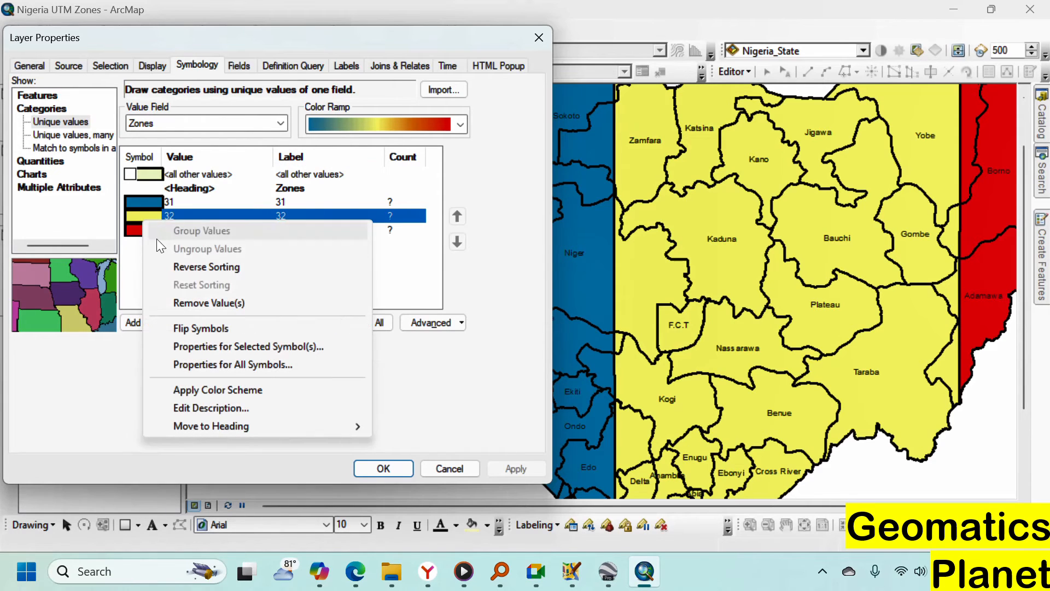
{"action": "left_click", "coordinate": [224, 360]}
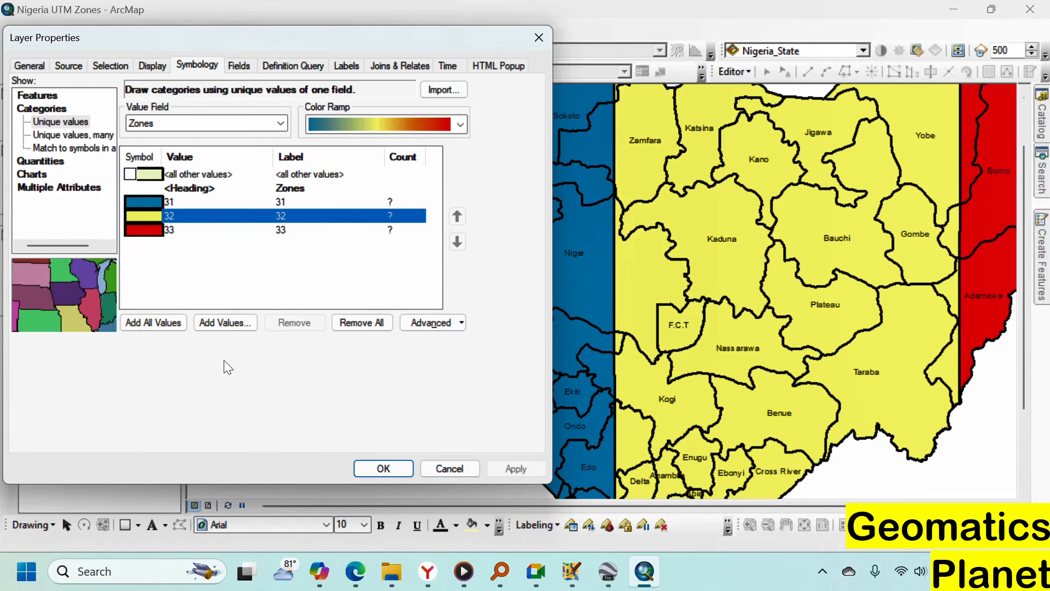
{"action": "left_click_drag", "start_coordinate": [448, 264], "coordinate": [421, 267]}
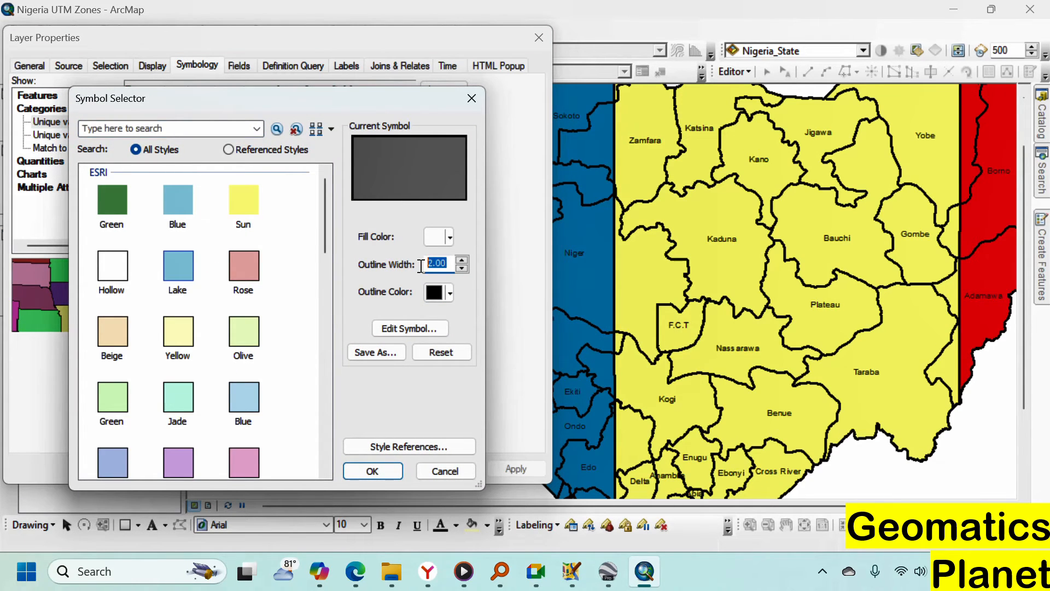
{"action": "type", "text": "0.1"}
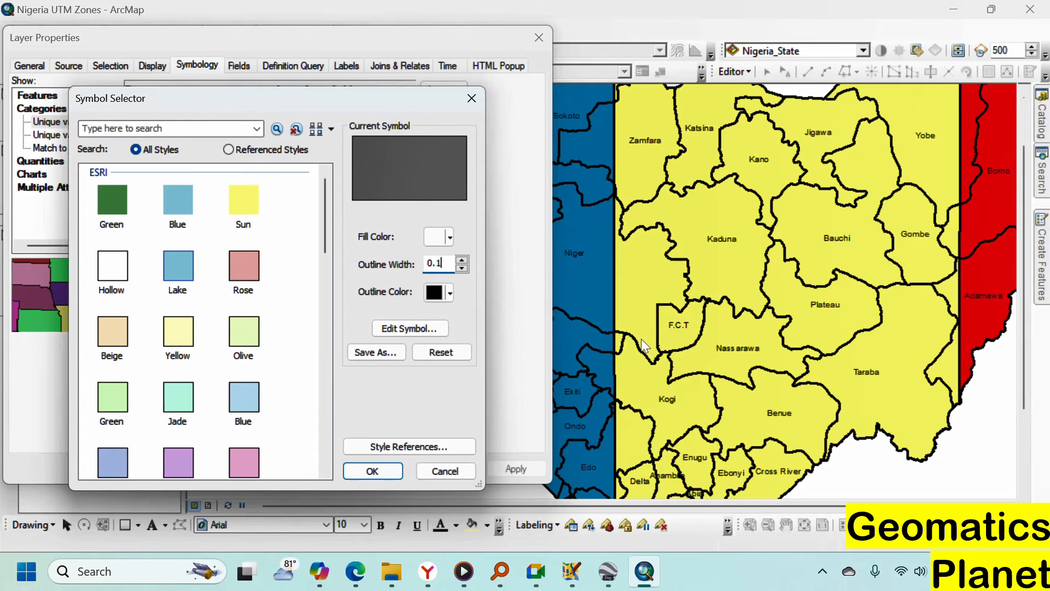
{"action": "left_click", "coordinate": [383, 470]}
{"action": "left_click", "coordinate": [500, 465]}
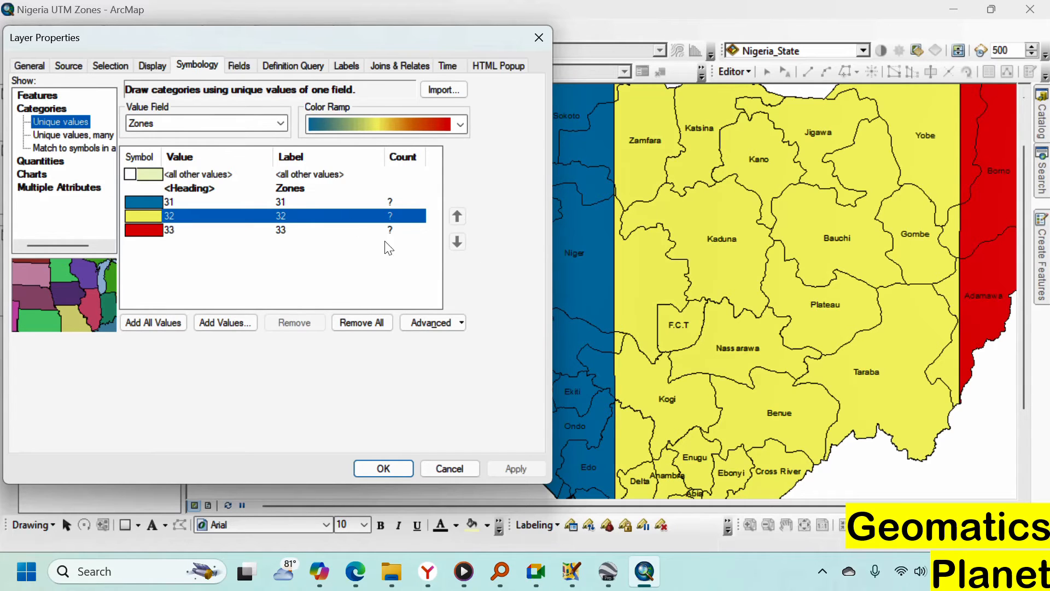
Format the Nigeria_State labels in bold Arial Rounded MT, apply the change and close the layer properties
{"action": "left_click", "coordinate": [350, 67]}
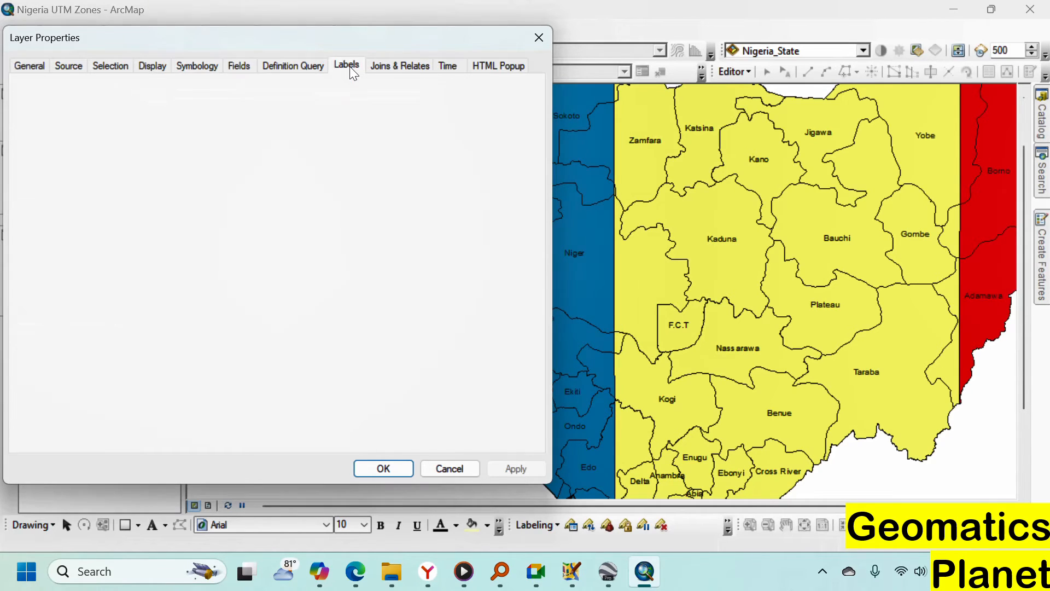
{"action": "left_click", "coordinate": [324, 239]}
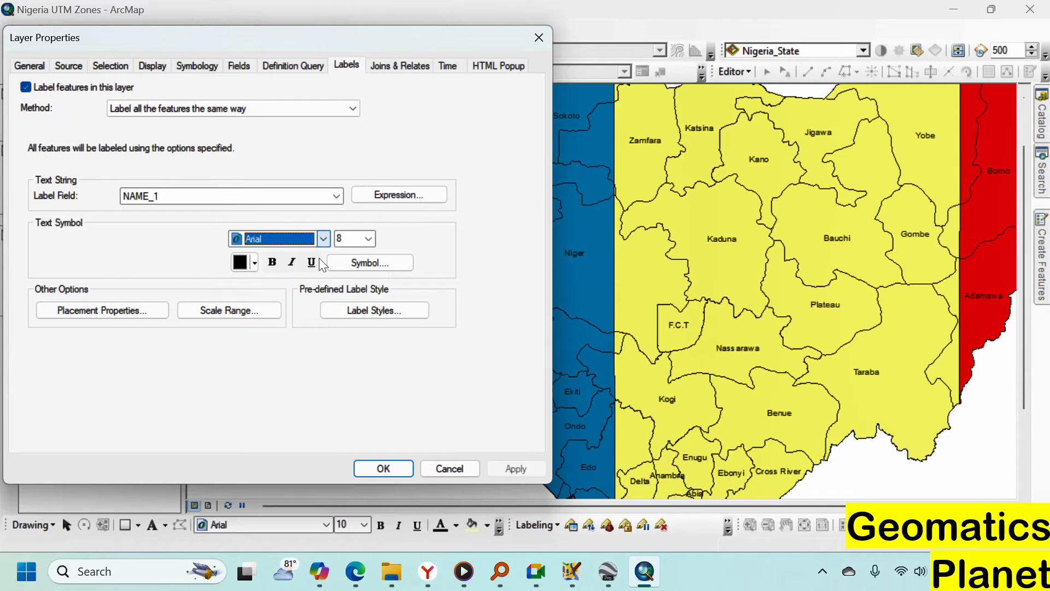
{"action": "left_click", "coordinate": [301, 296]}
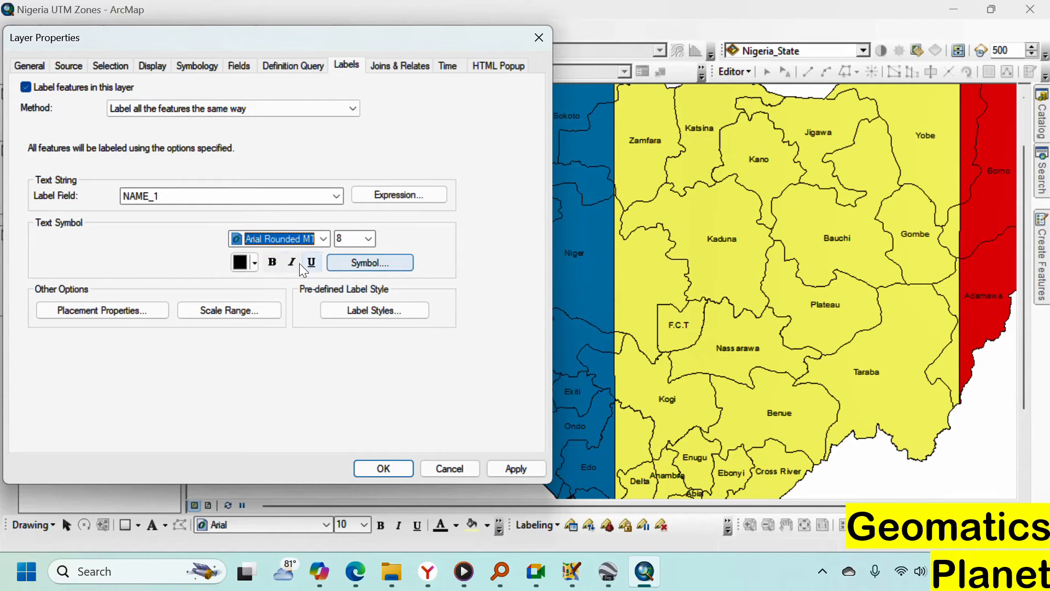
{"action": "left_click", "coordinate": [272, 262]}
{"action": "left_click", "coordinate": [517, 469]}
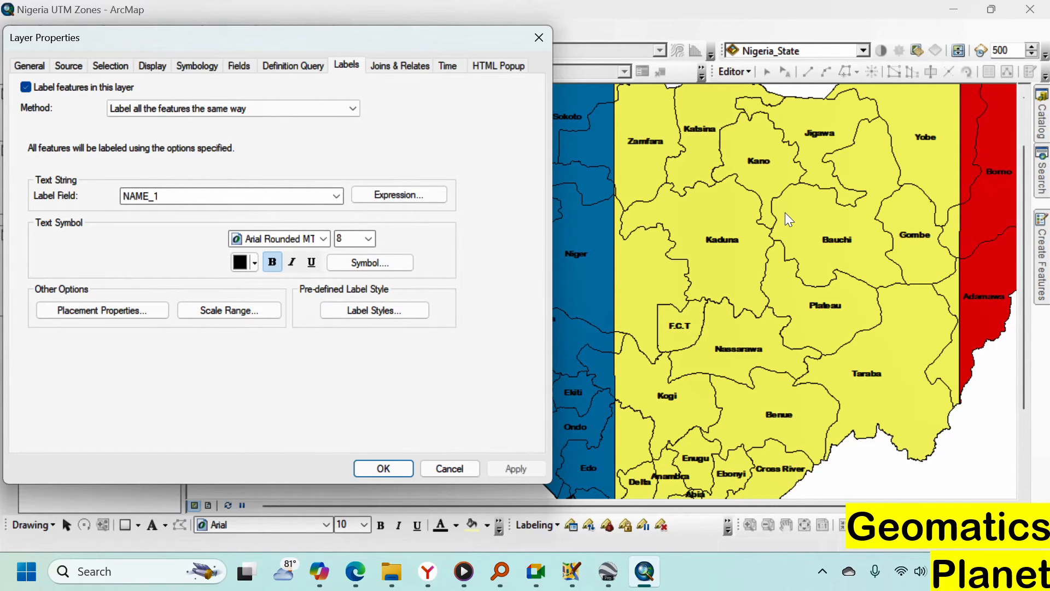
{"action": "left_click", "coordinate": [362, 465]}
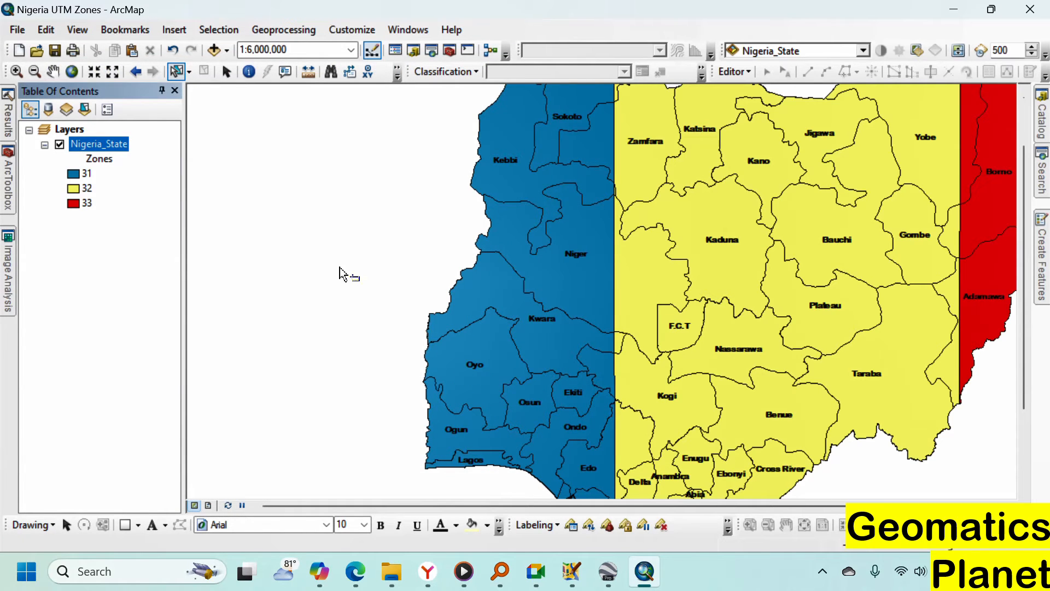
Collapse the legend of the Nigeria_State layer and switch the map to Layout View
{"action": "left_click", "coordinate": [44, 145]}
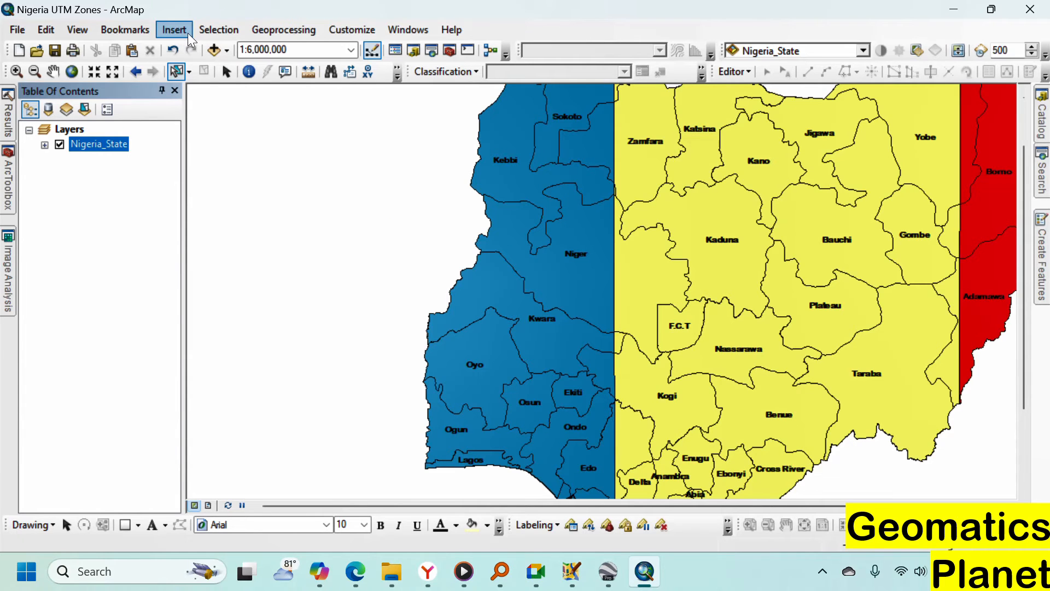
{"action": "left_click", "coordinate": [203, 31]}
{"action": "mouse_move", "coordinate": [163, 31]}
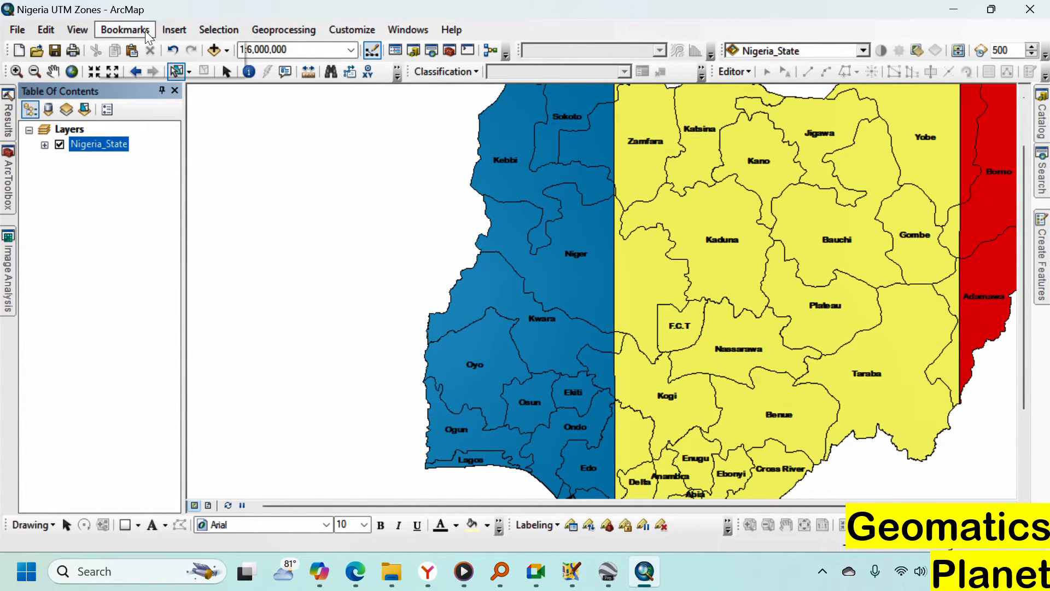
{"action": "left_click", "coordinate": [80, 28]}
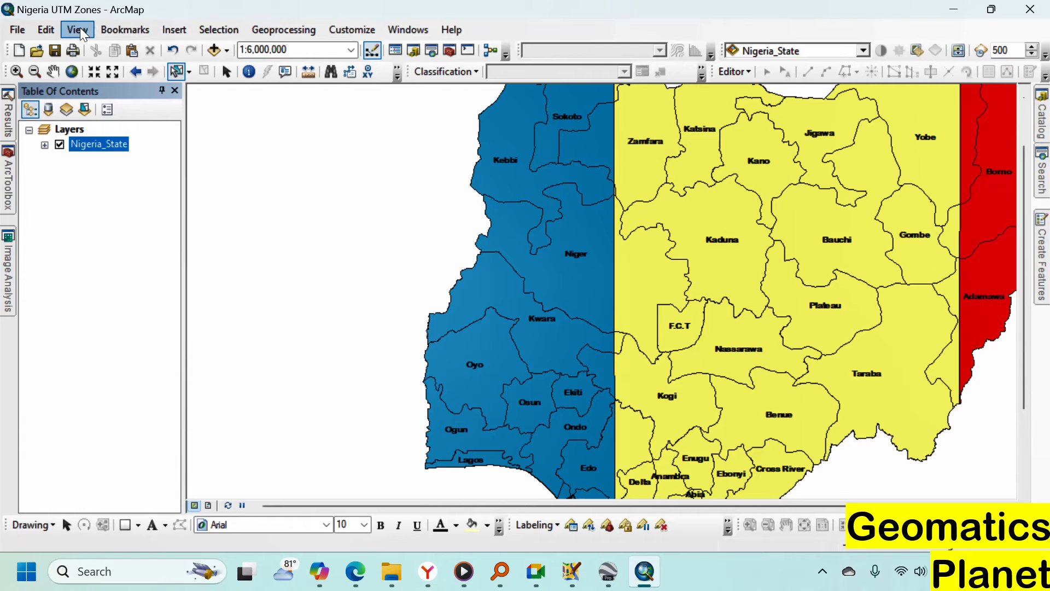
{"action": "left_click", "coordinate": [80, 28]}
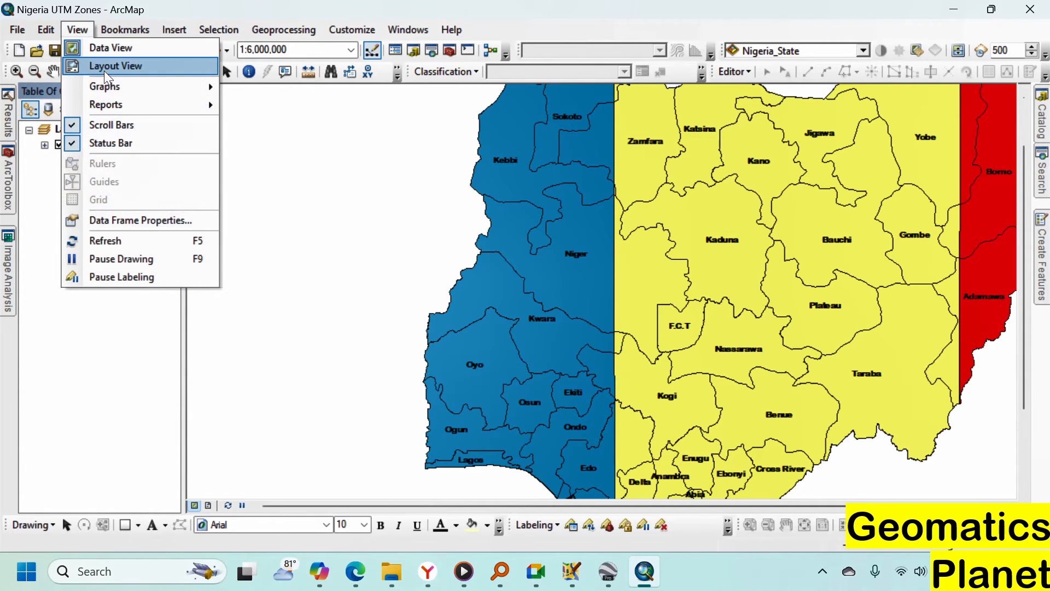
{"action": "left_click", "coordinate": [126, 360]}
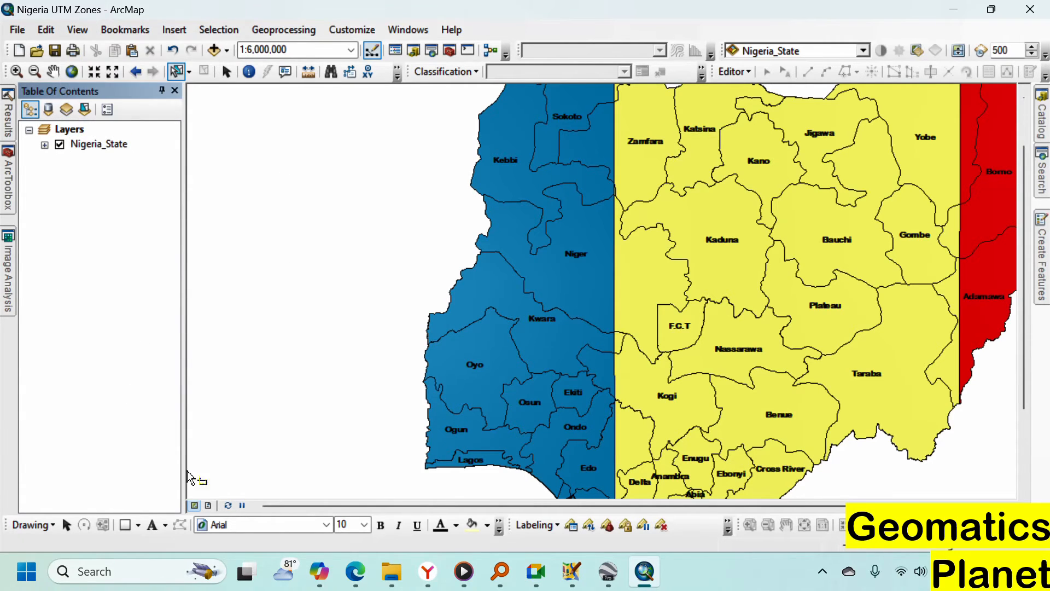
{"action": "left_click", "coordinate": [211, 507]}
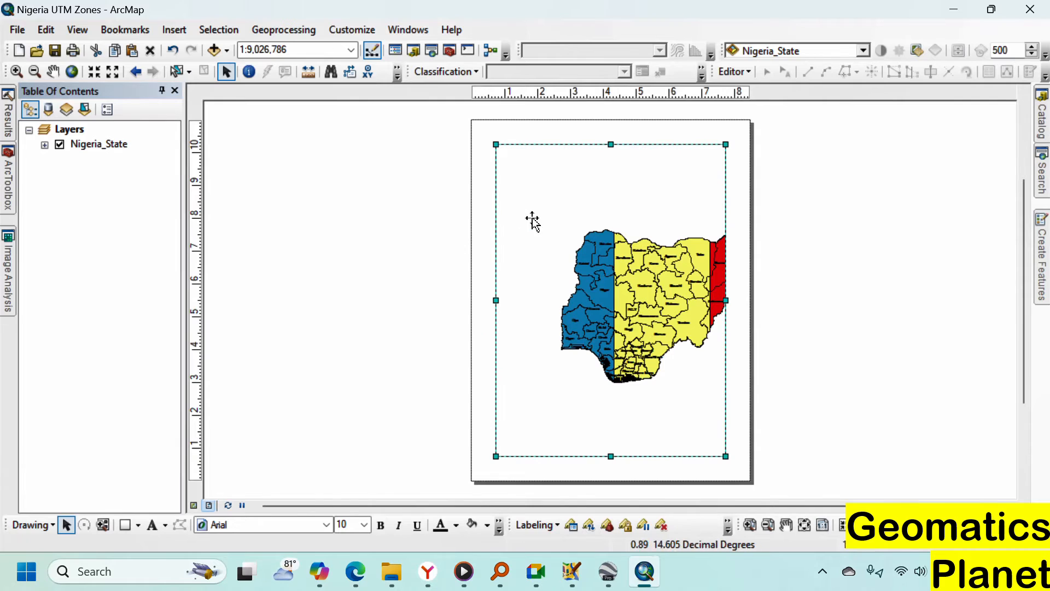
Set the paper size of the layout page to A4 in the page and print setup
{"action": "left_click", "coordinate": [20, 30]}
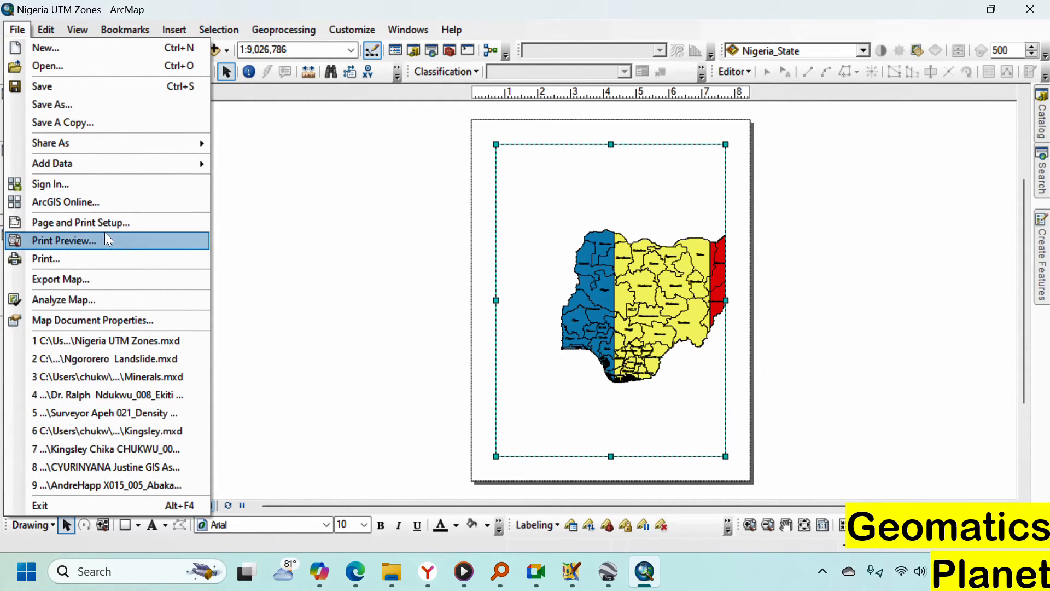
{"action": "left_click", "coordinate": [251, 231]}
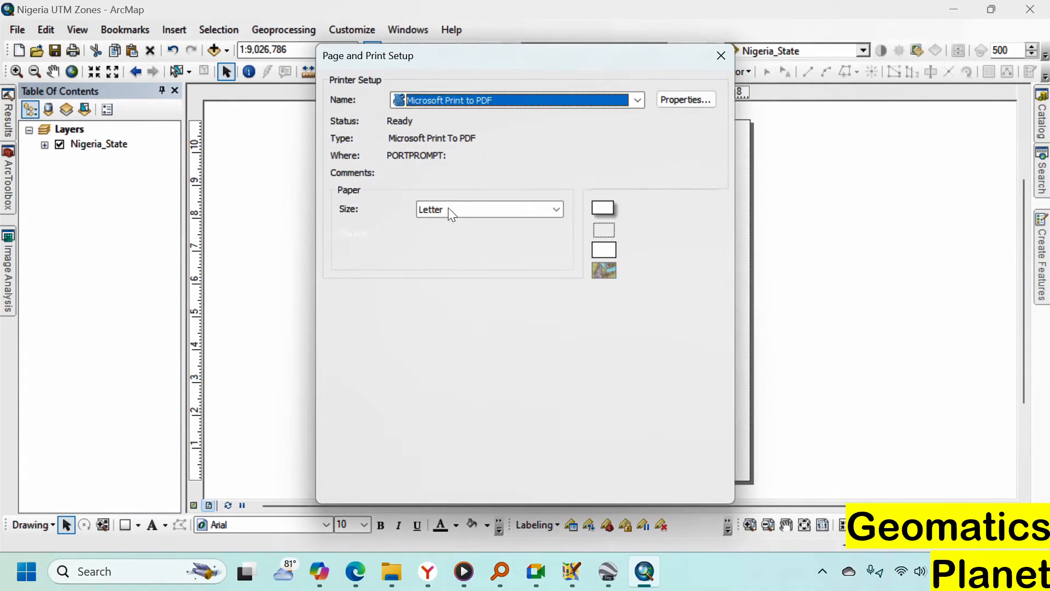
{"action": "left_click", "coordinate": [556, 211]}
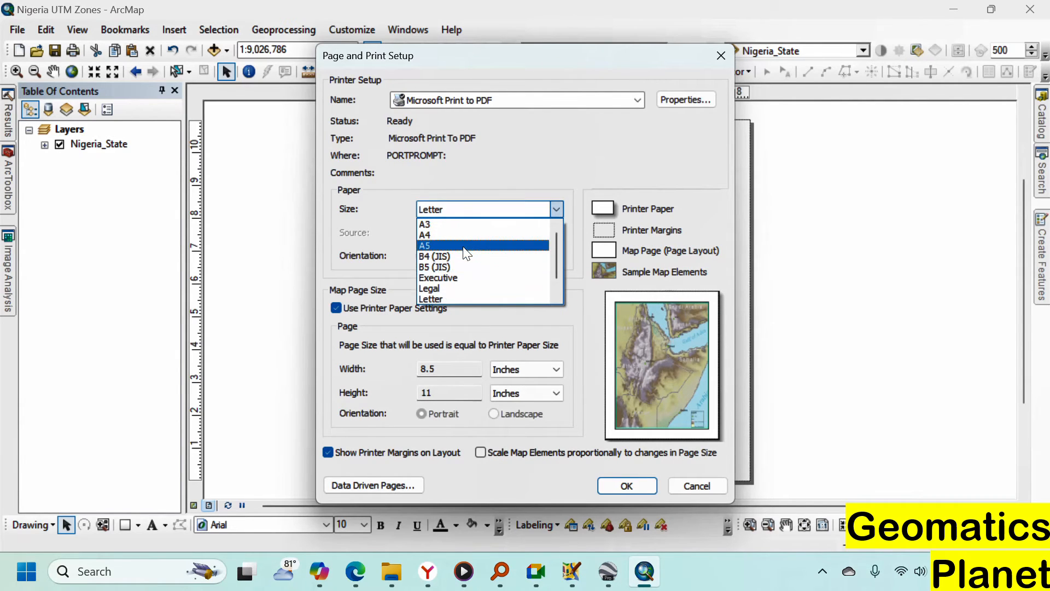
{"action": "left_click", "coordinate": [461, 236]}
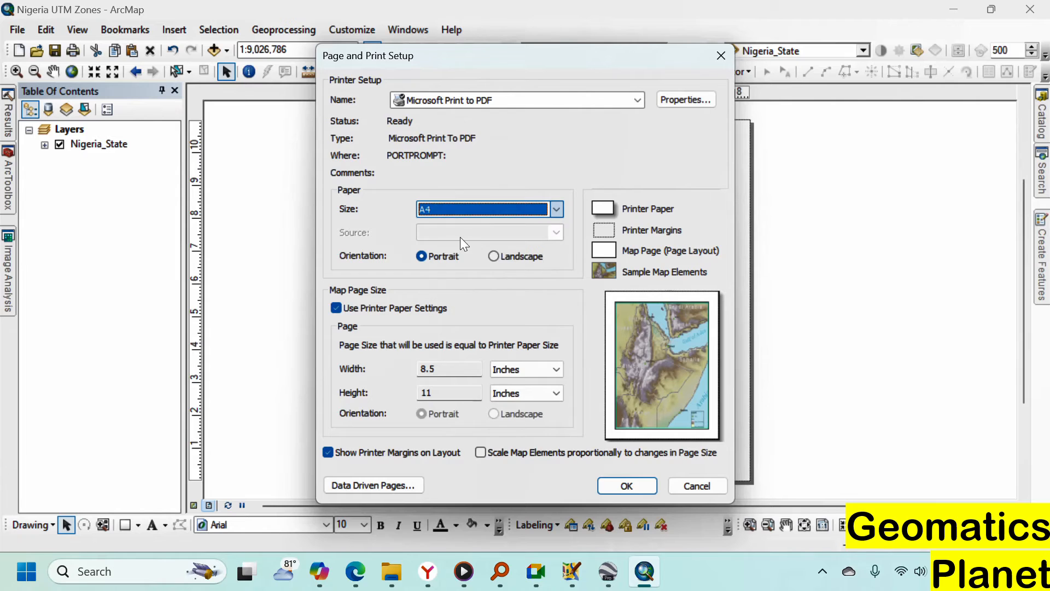
{"action": "left_click", "coordinate": [620, 486]}
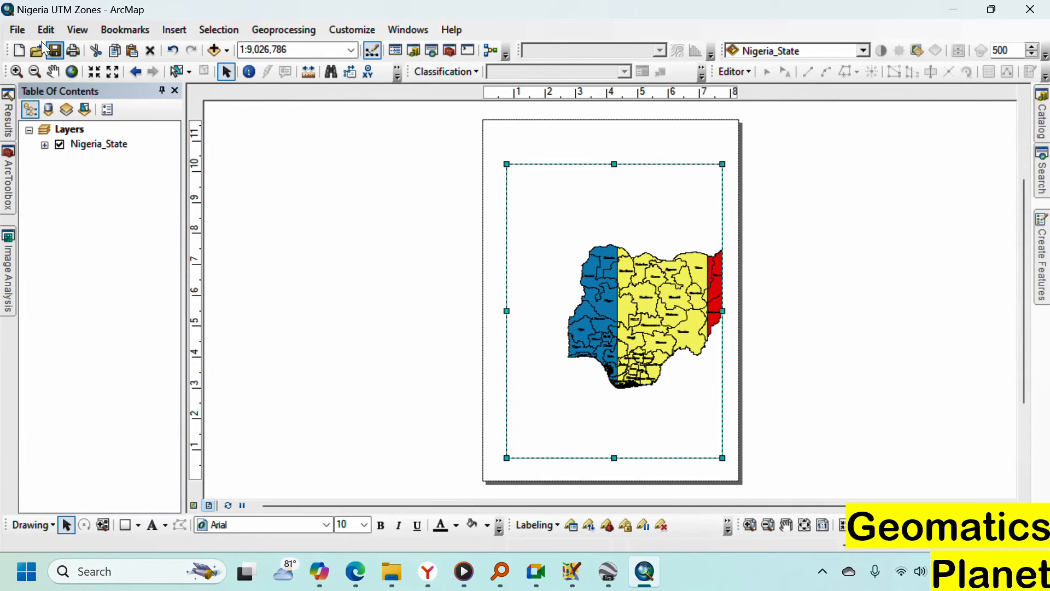
Change the page orientation of the layout to Landscape in the page and print setup
{"action": "left_click", "coordinate": [18, 31]}
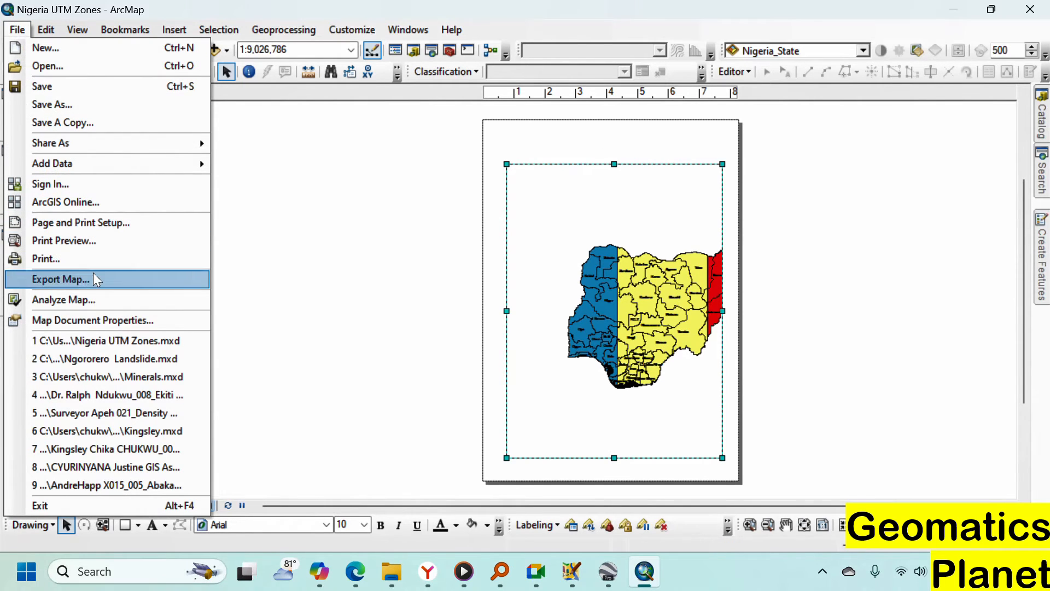
{"action": "left_click", "coordinate": [112, 223]}
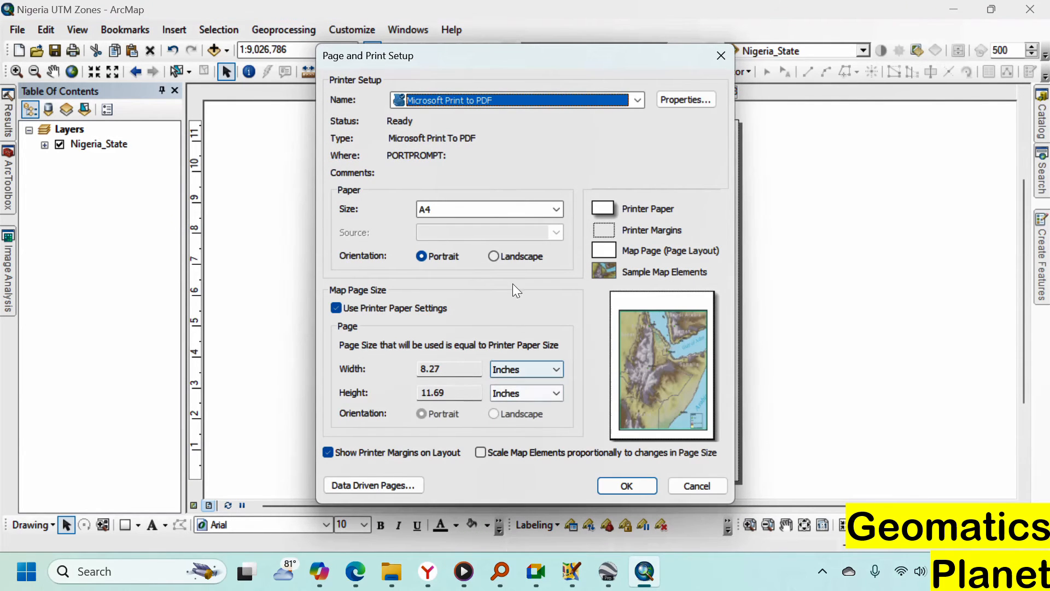
{"action": "left_click", "coordinate": [512, 257]}
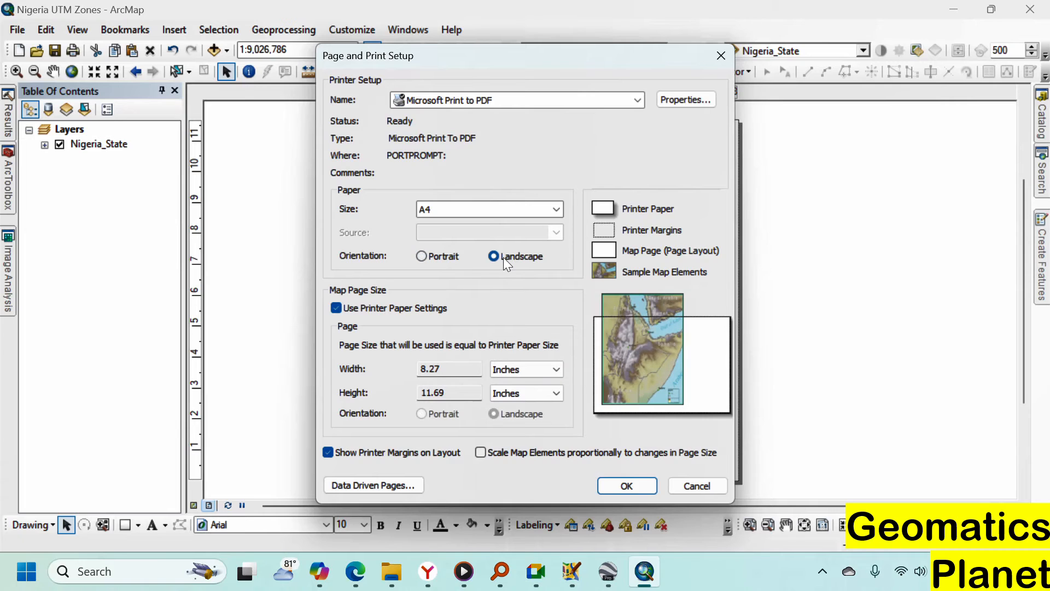
{"action": "left_click", "coordinate": [624, 486]}
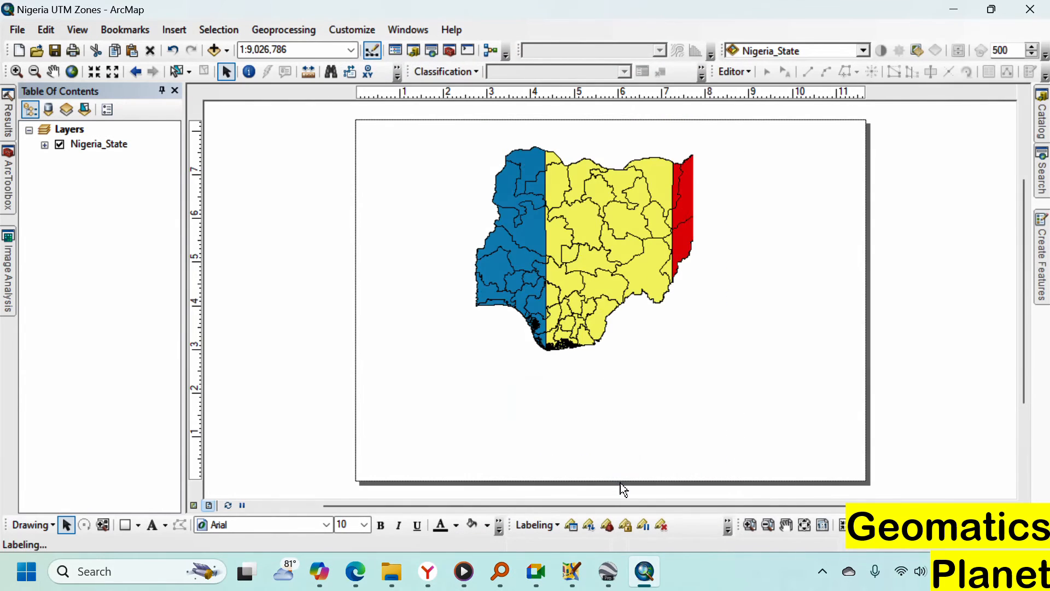
Move the data frame down and slightly right on the page, lower its upper edge, and deselect it
{"action": "left_click_drag", "start_coordinate": [630, 219], "coordinate": [651, 245]}
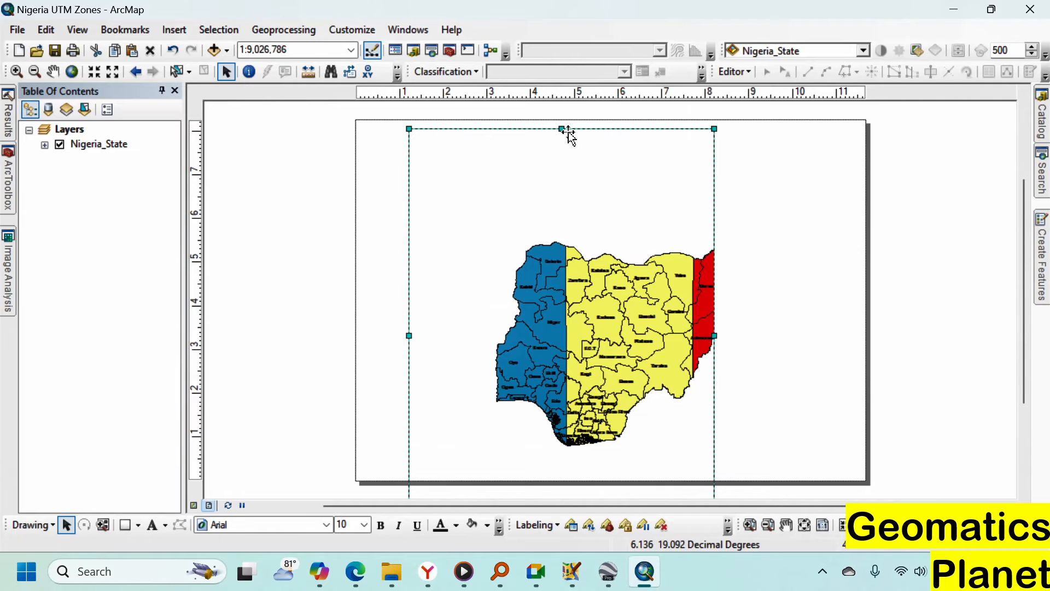
{"action": "left_click", "coordinate": [22, 30]}
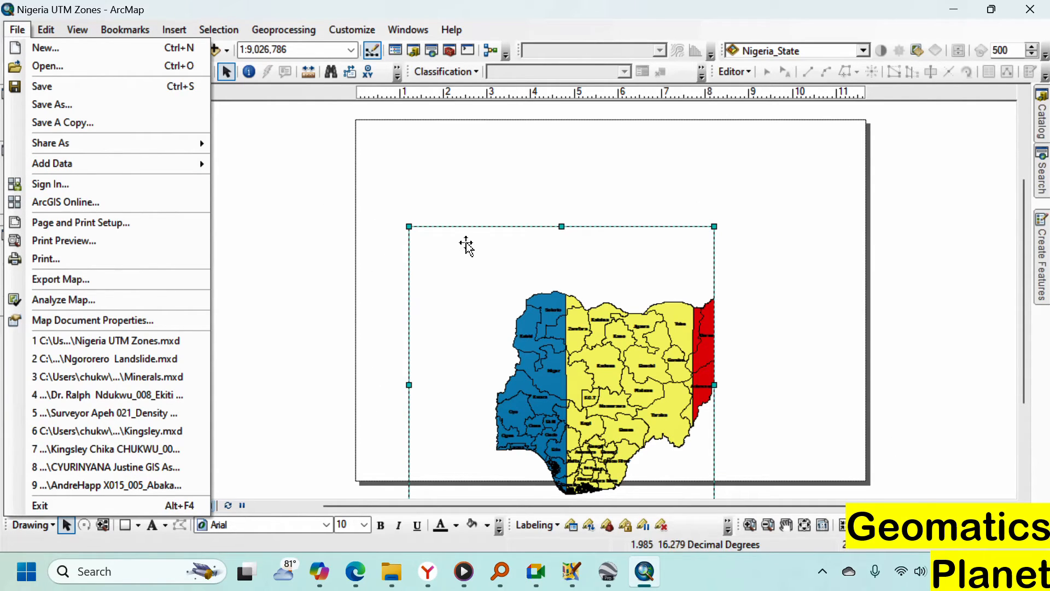
{"action": "left_click", "coordinate": [402, 163]}
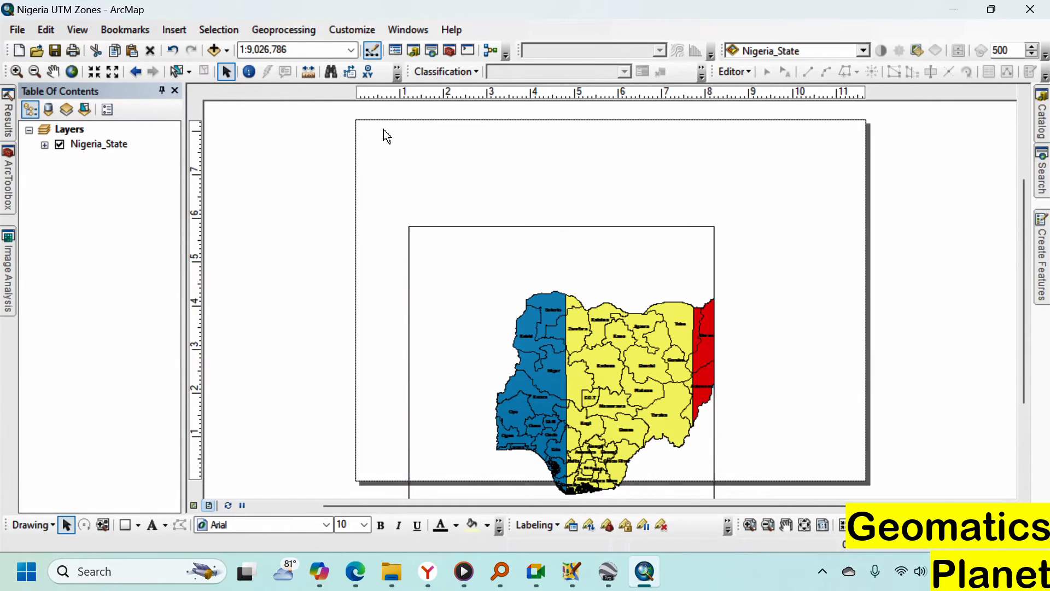
Place vertical guides at about 0.1 and 0.4 inches and horizontal guides at about 8.2 and 7.9 inches near the page's upper-left corner
{"action": "scroll", "coordinate": [339, 109], "scroll_direction": "down", "scroll_amount": 5}
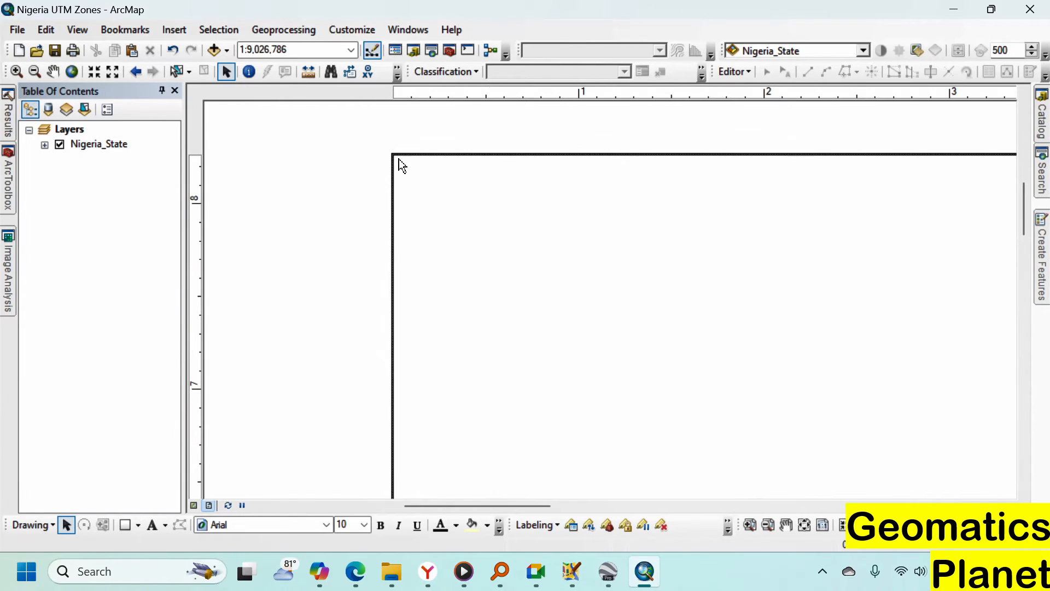
{"action": "left_click", "coordinate": [411, 97]}
{"action": "left_click", "coordinate": [200, 167]}
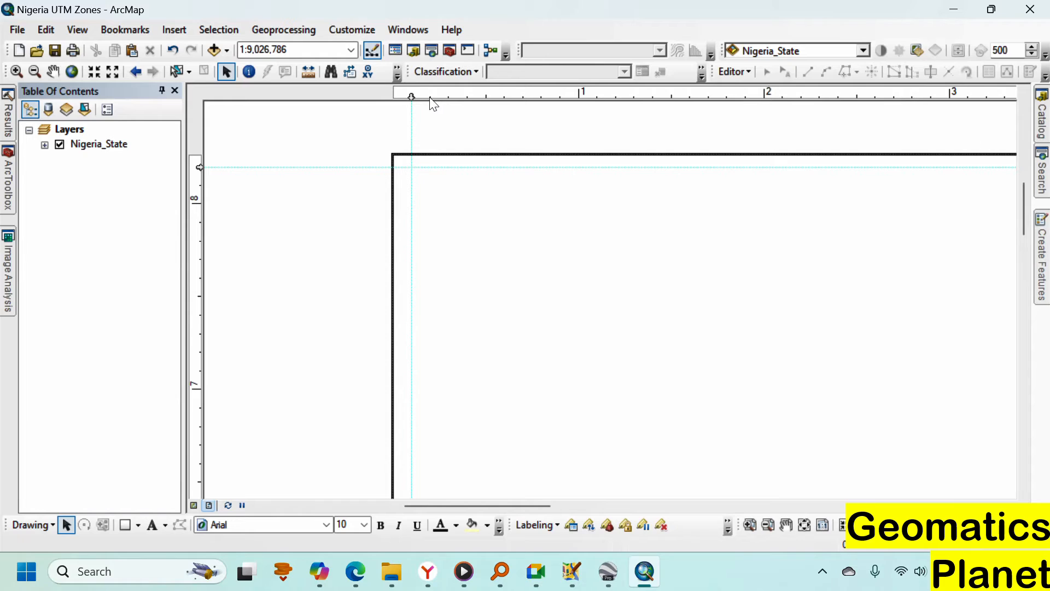
{"action": "left_click", "coordinate": [467, 96]}
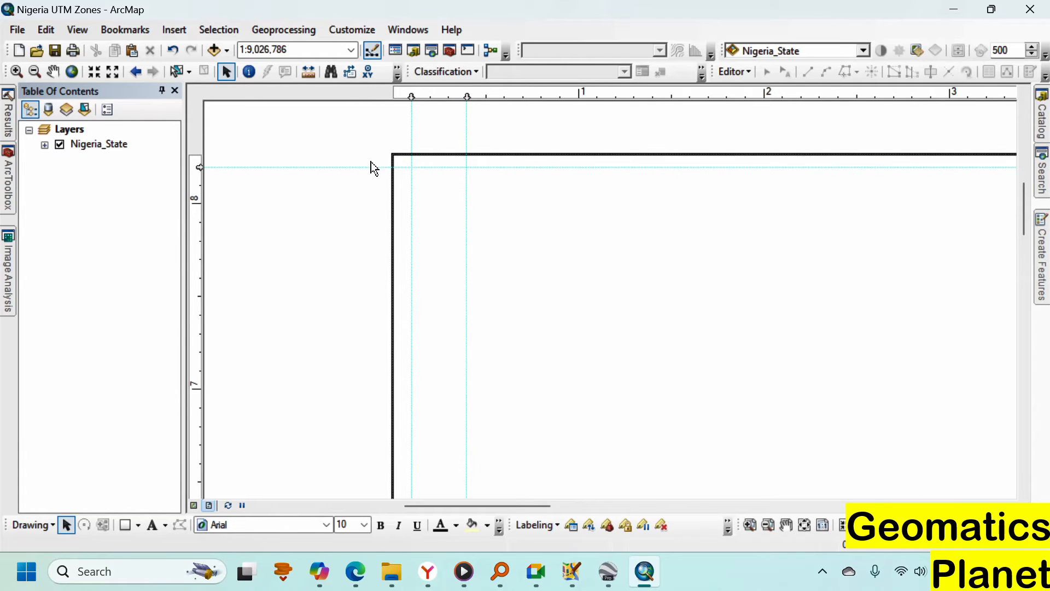
{"action": "left_click", "coordinate": [200, 223]}
{"action": "scroll", "coordinate": [406, 162], "scroll_direction": "down", "scroll_amount": 2}
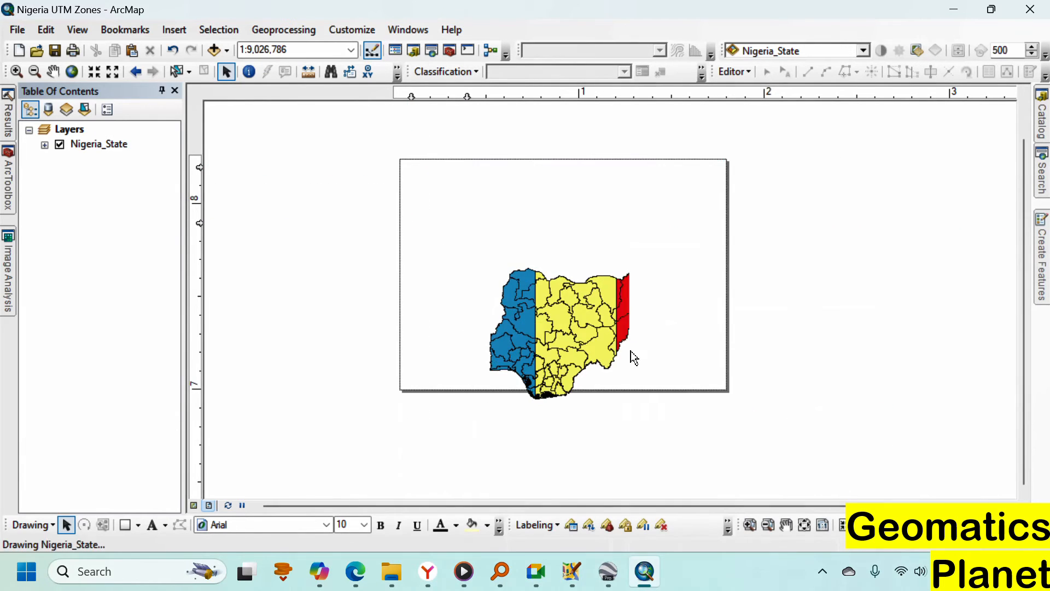
Place vertical guides at about 11.6 and 11.3 inches and a horizontal guide at about 0.1 inches near the page's lower-right corner
{"action": "scroll", "coordinate": [733, 402], "scroll_direction": "up", "scroll_amount": 2}
{"action": "scroll", "coordinate": [718, 406], "scroll_direction": "up", "scroll_amount": 2}
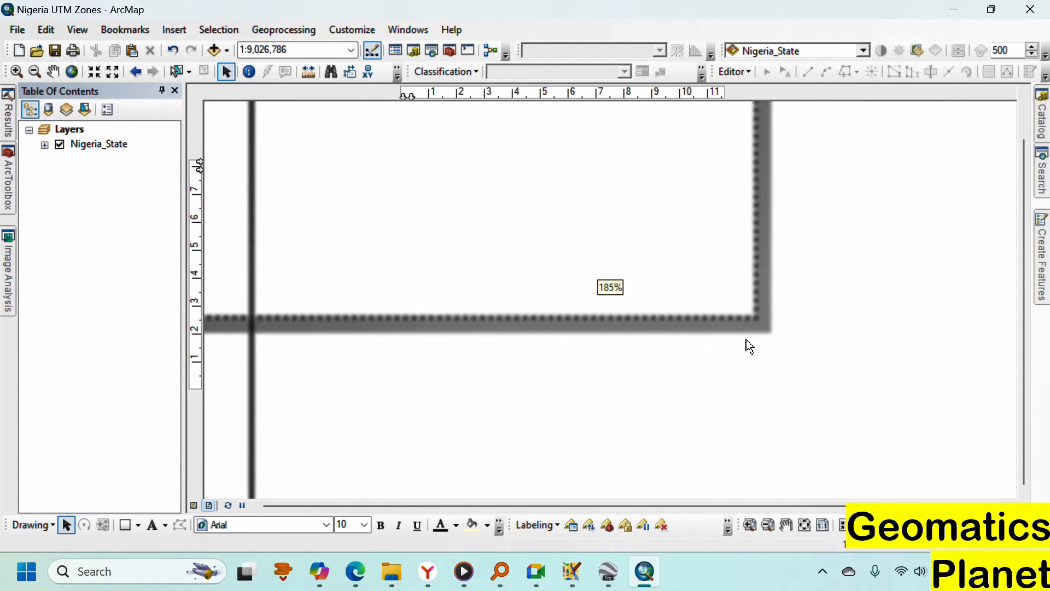
{"action": "scroll", "coordinate": [757, 307], "scroll_direction": "up", "scroll_amount": 2}
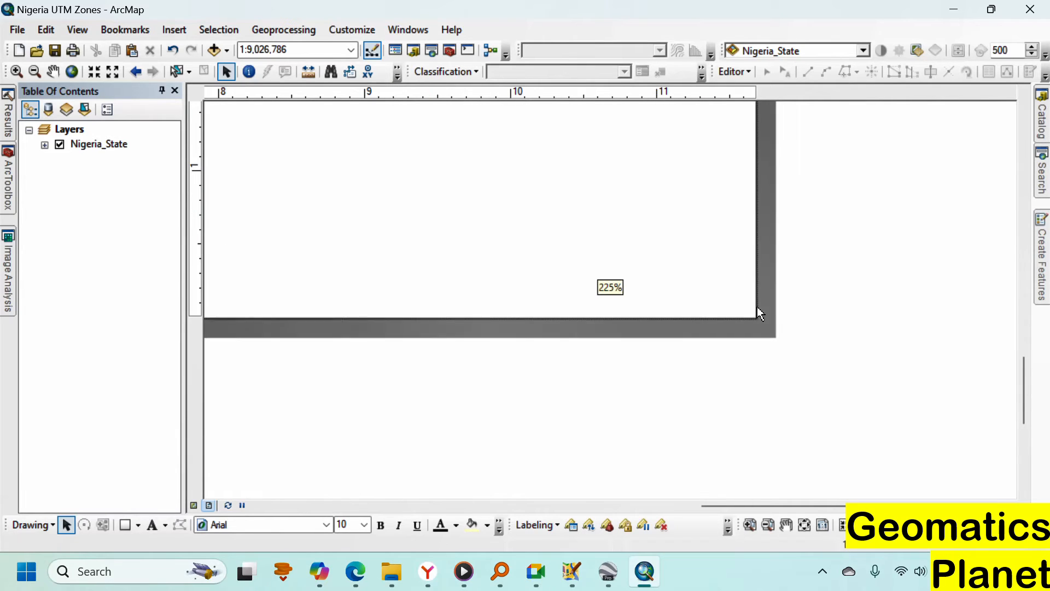
{"action": "left_click", "coordinate": [741, 96]}
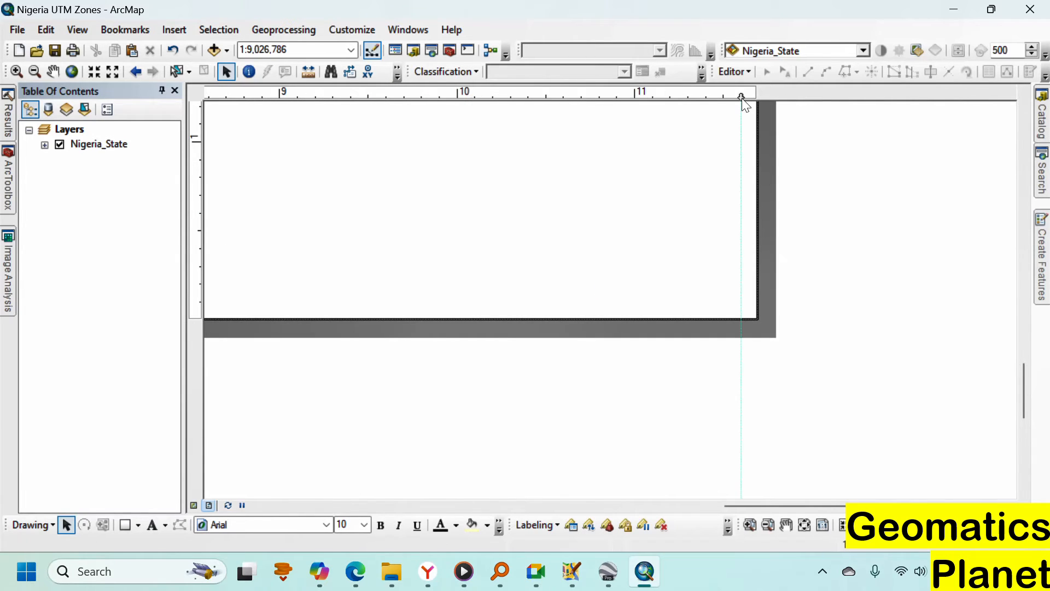
{"action": "left_click", "coordinate": [689, 96]}
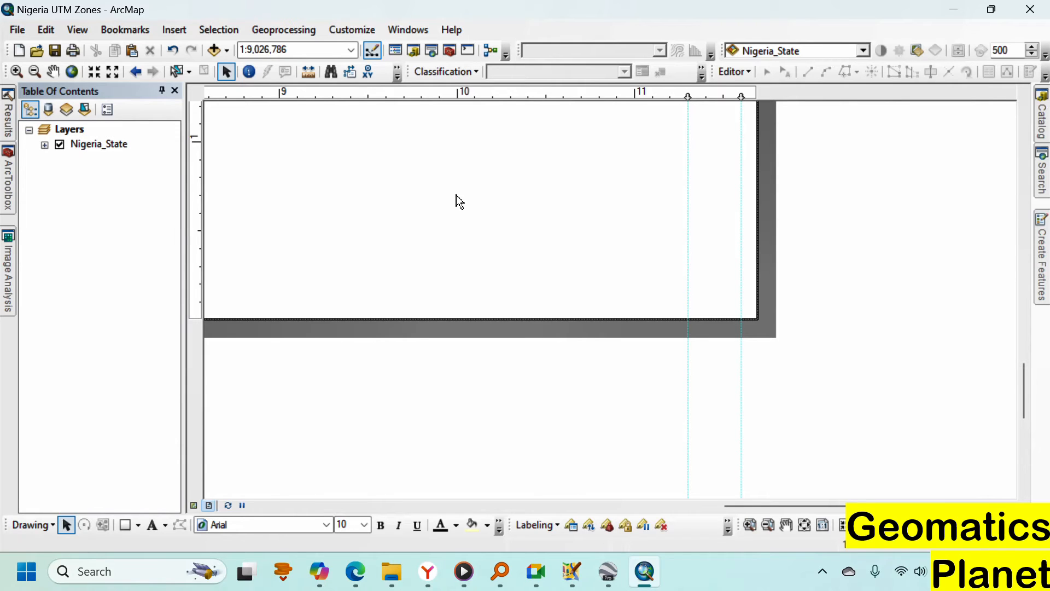
{"action": "left_click", "coordinate": [200, 301]}
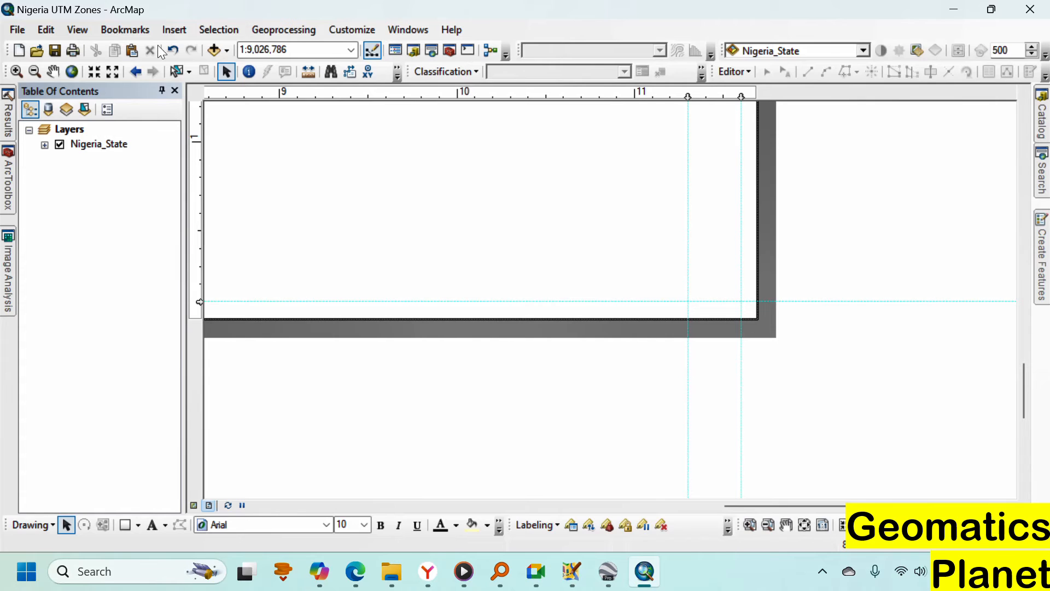
{"action": "left_click", "coordinate": [165, 30]}
{"action": "left_click", "coordinate": [174, 30]}
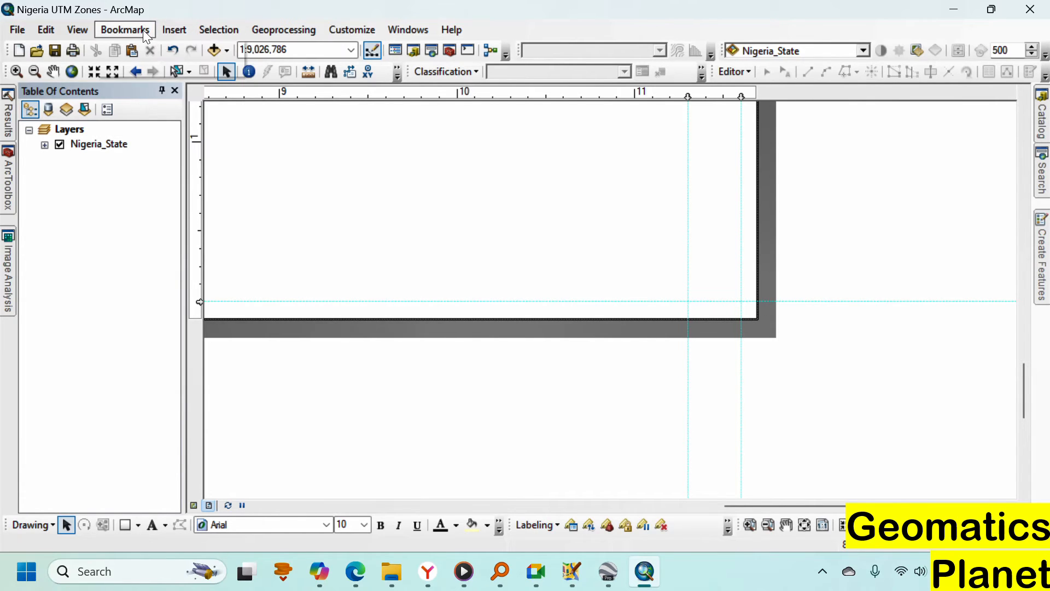
{"action": "mouse_move", "coordinate": [75, 30]}
{"action": "left_click", "coordinate": [86, 51]}
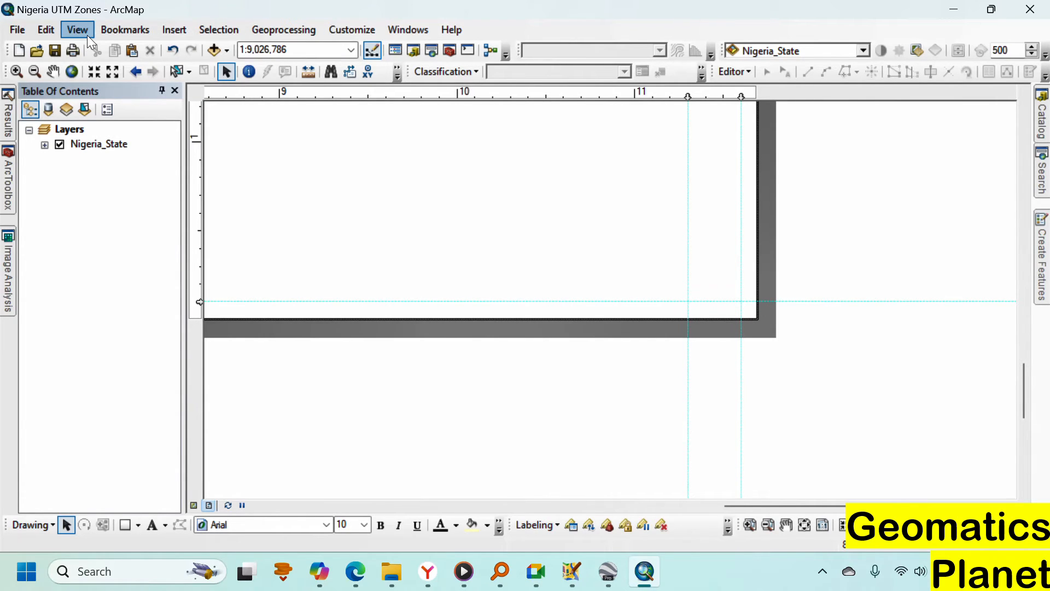
{"action": "left_click", "coordinate": [87, 35]}
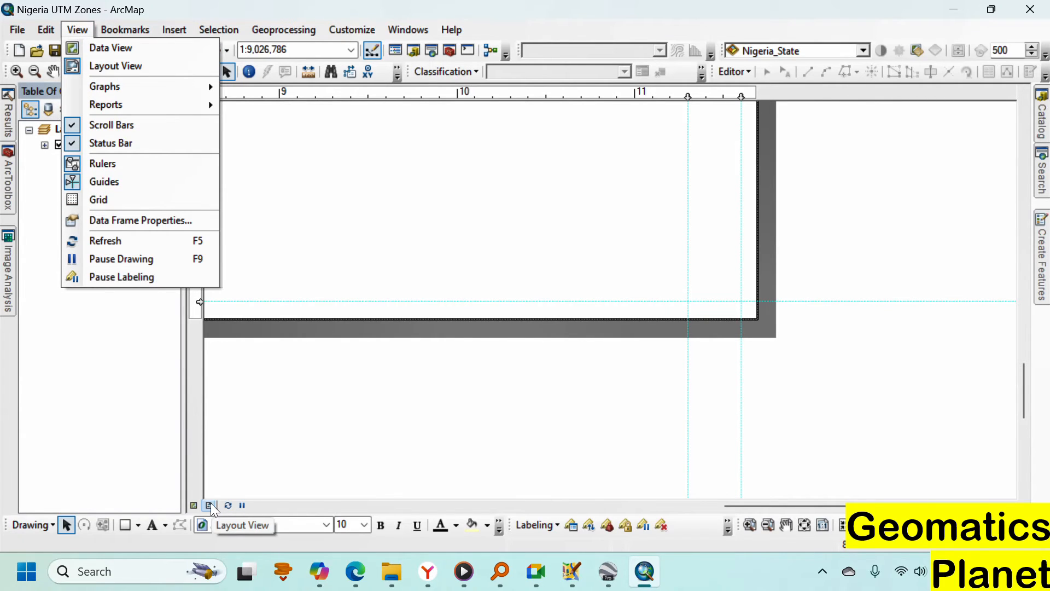
{"action": "left_click", "coordinate": [194, 387]}
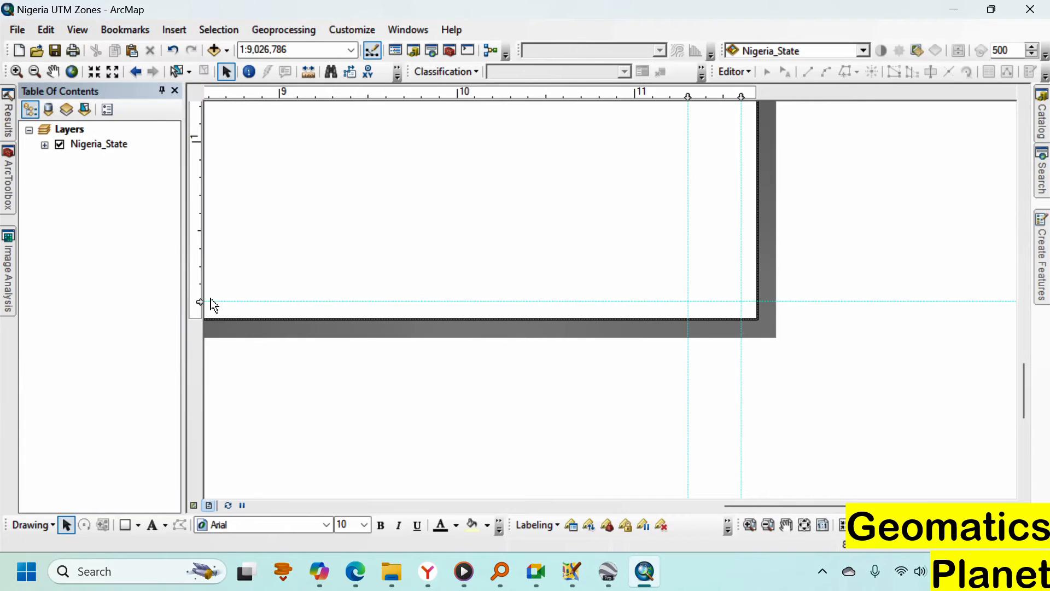
Add a horizontal guide at about 0.4 inches, and move and resize the data frame to fill the inner guide rectangle
{"action": "left_click", "coordinate": [200, 249]}
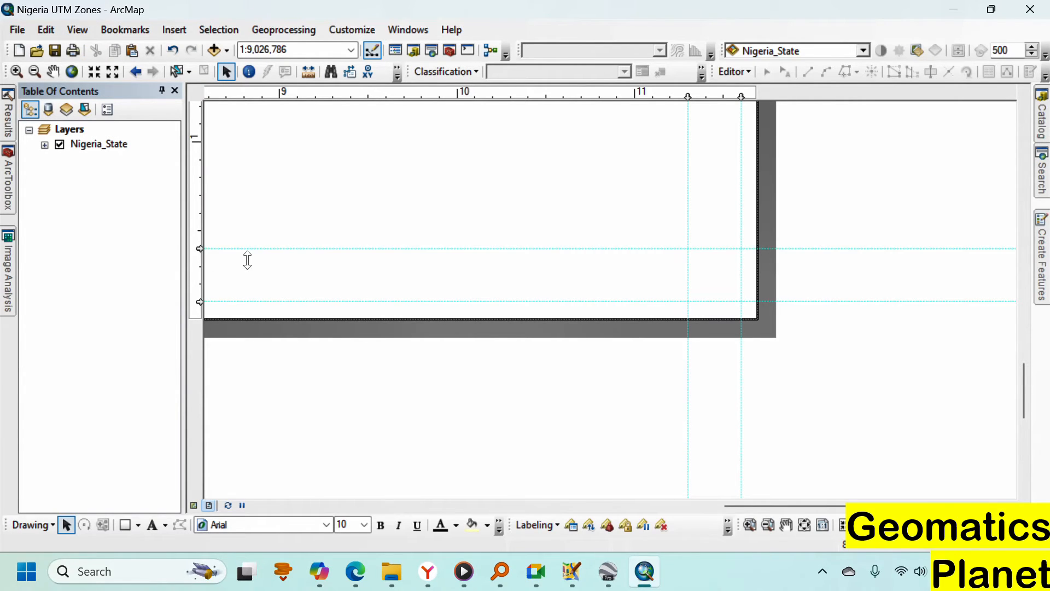
{"action": "left_click", "coordinate": [805, 525]}
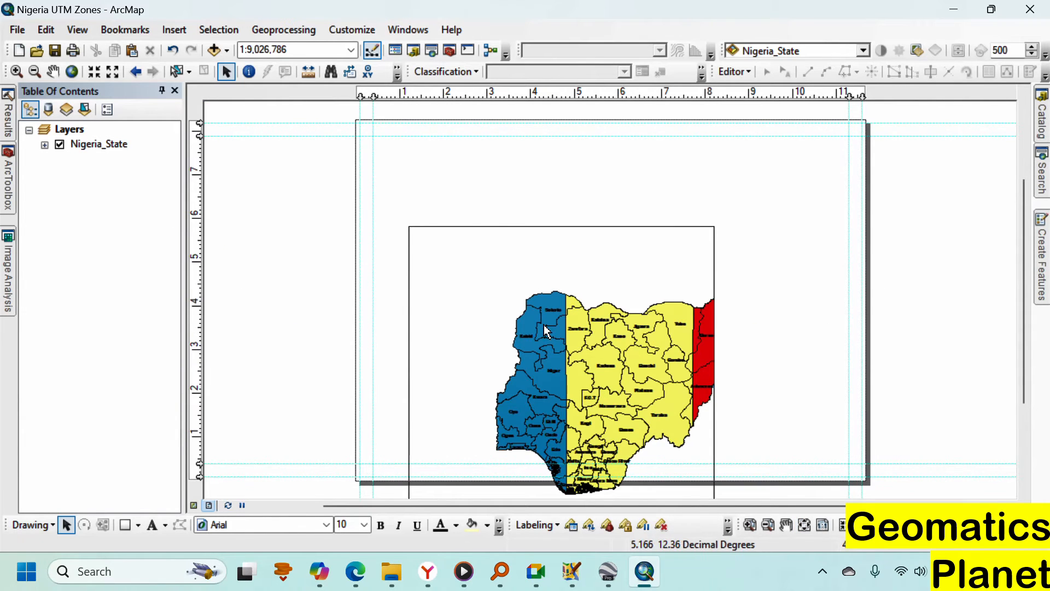
{"action": "left_click", "coordinate": [549, 328]}
{"action": "left_click_drag", "start_coordinate": [548, 328], "coordinate": [533, 251]}
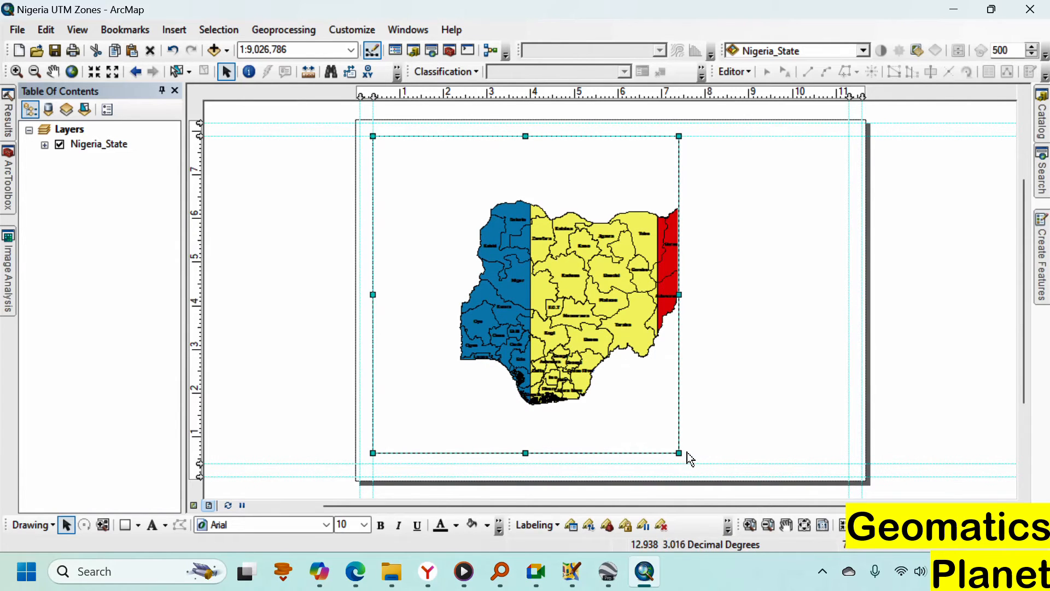
{"action": "left_click_drag", "start_coordinate": [678, 450], "coordinate": [849, 464]}
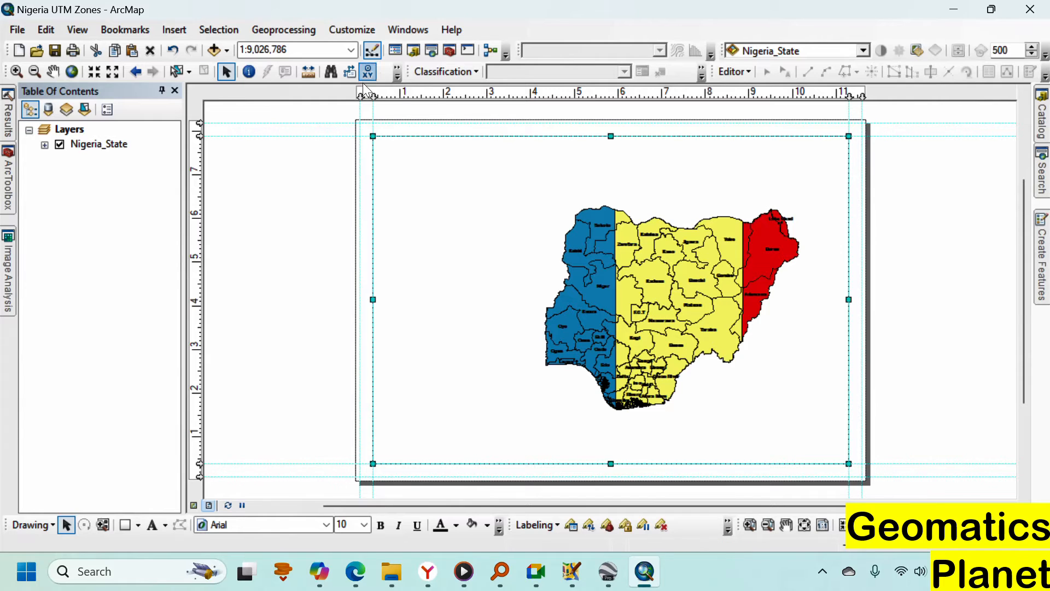
{"action": "scroll", "coordinate": [366, 112], "scroll_direction": "up", "scroll_amount": 3}
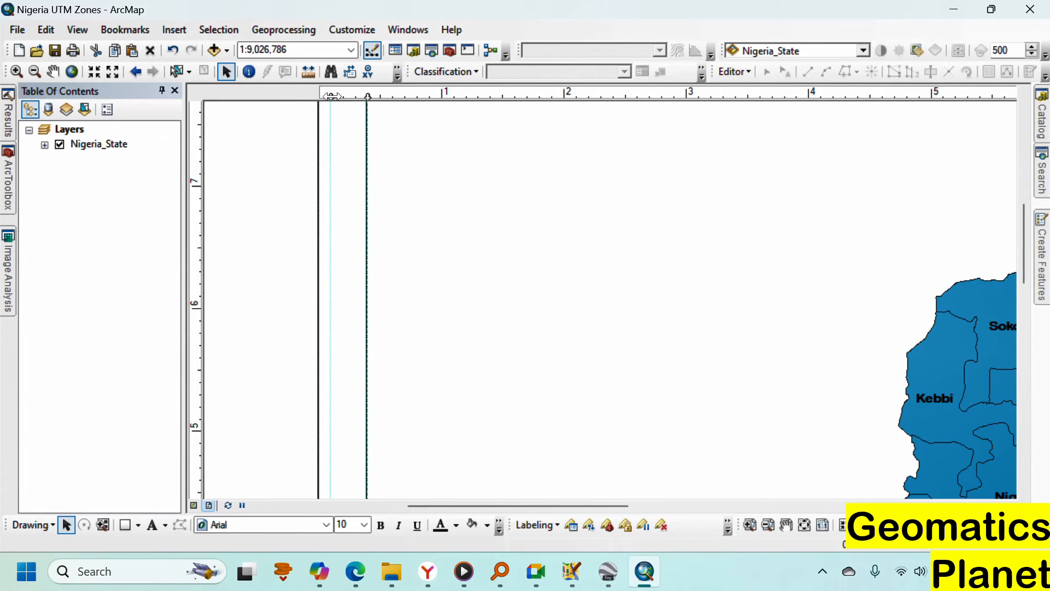
{"action": "scroll", "coordinate": [357, 263], "scroll_direction": "up", "scroll_amount": 2}
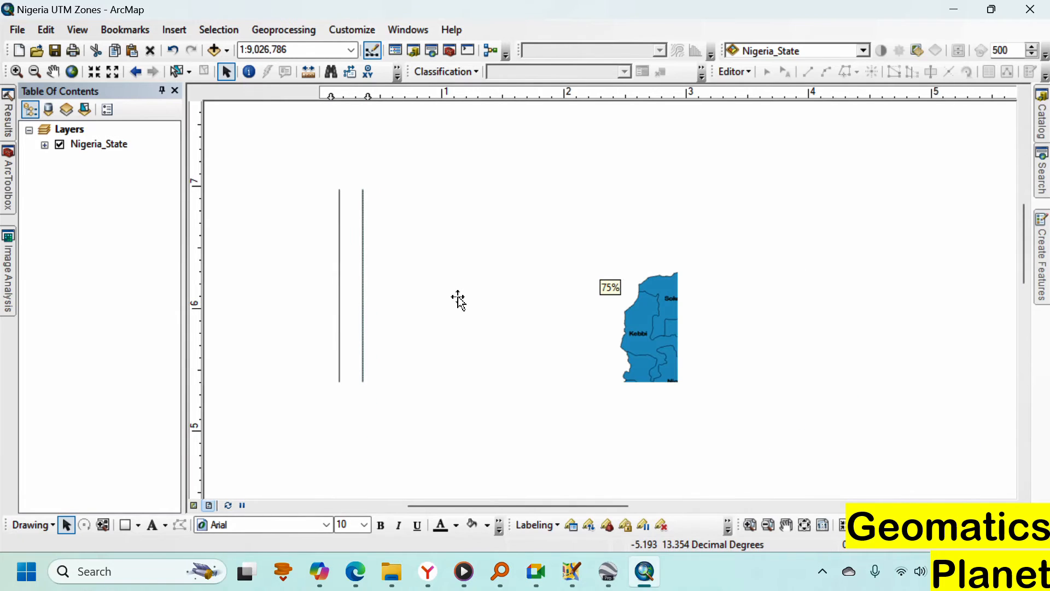
{"action": "scroll", "coordinate": [413, 215], "scroll_direction": "up", "scroll_amount": 1}
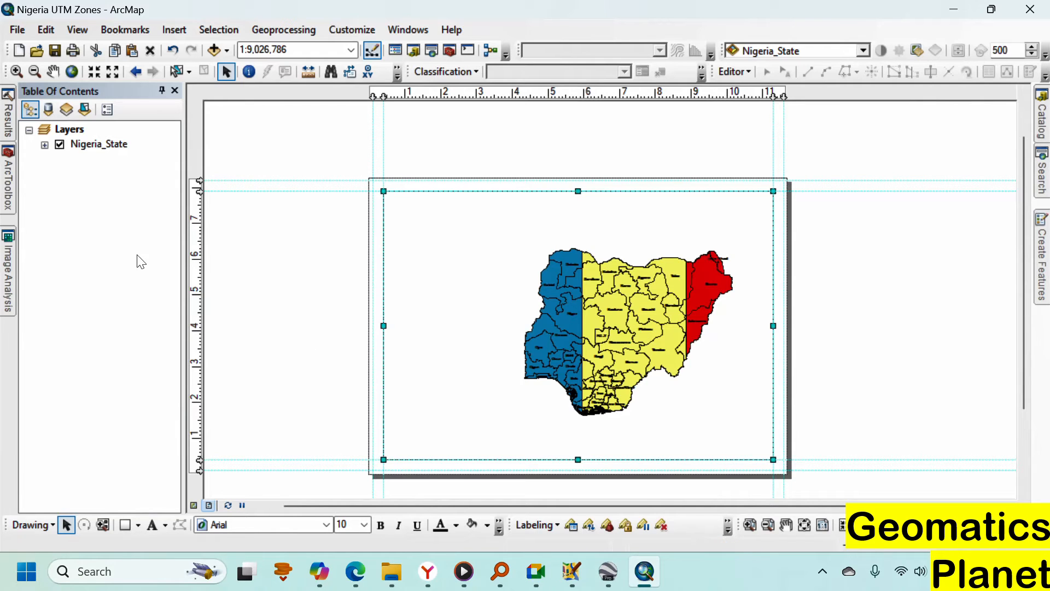
Zoom the data frame to the Nigeria_State layer and set the map scale to 1:6,000,000
{"action": "right_click", "coordinate": [86, 145]}
{"action": "left_click", "coordinate": [127, 235]}
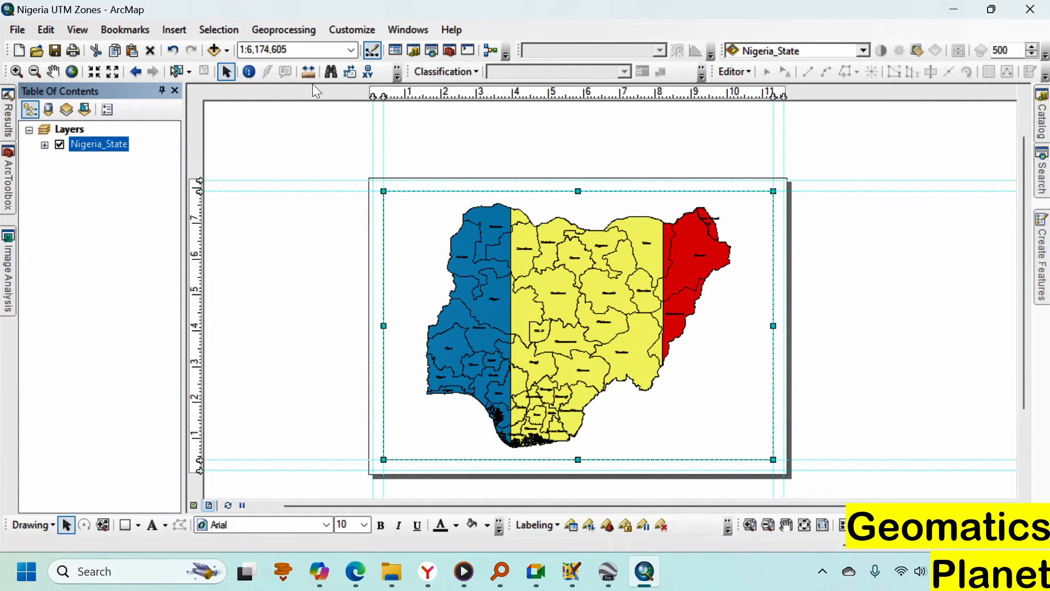
{"action": "left_click", "coordinate": [261, 49]}
{"action": "left_click", "coordinate": [266, 48]}
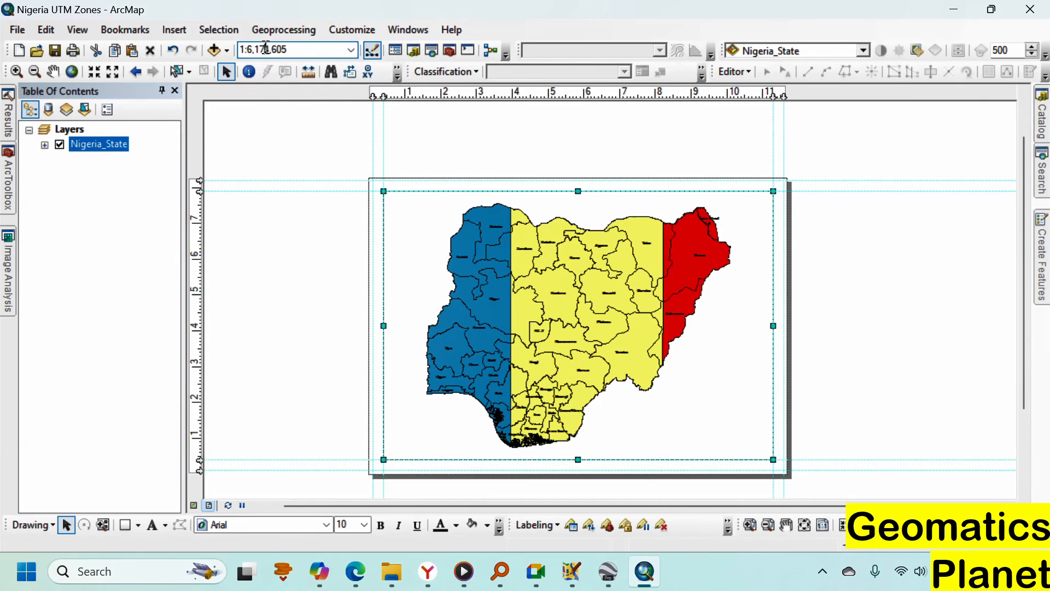
{"action": "left_click_drag", "start_coordinate": [289, 50], "coordinate": [260, 51]}
{"action": "type", "text": "000000"}
{"action": "key", "text": "Return"}
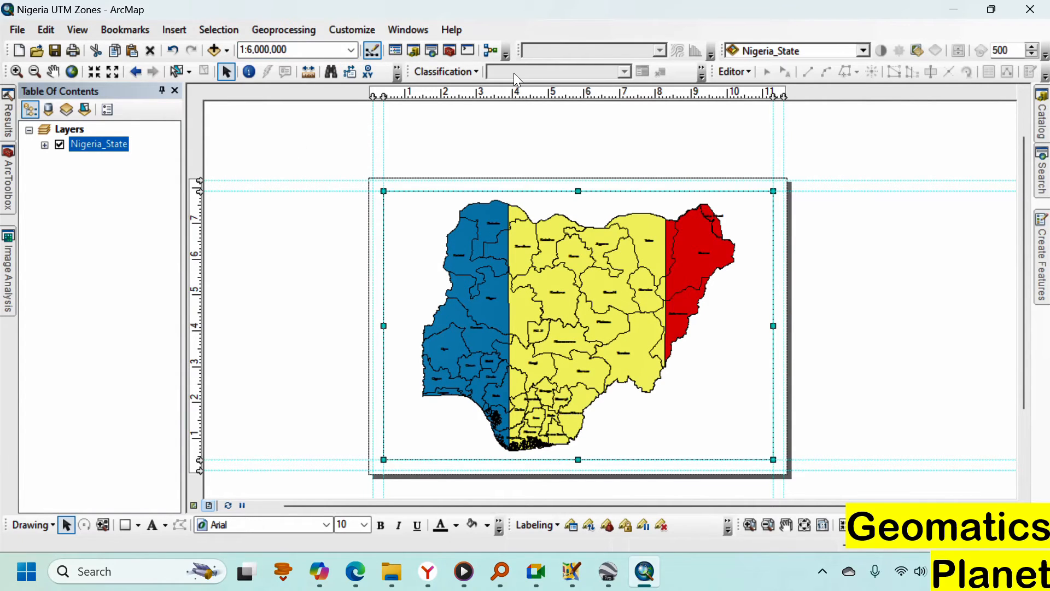
{"action": "left_click", "coordinate": [305, 49]}
{"action": "left_click", "coordinate": [306, 48]}
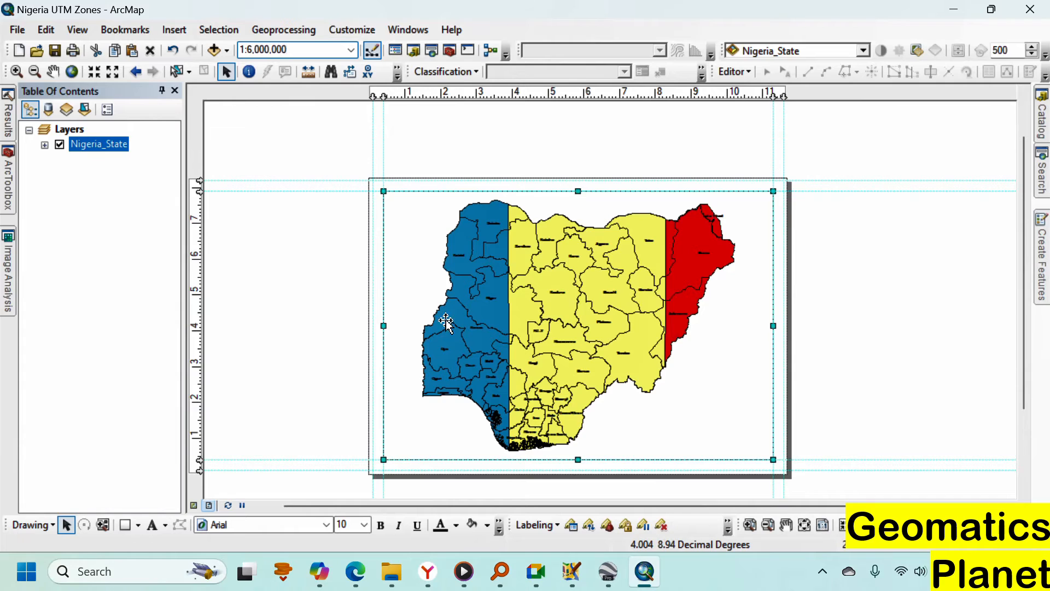
{"action": "left_click", "coordinate": [127, 29]}
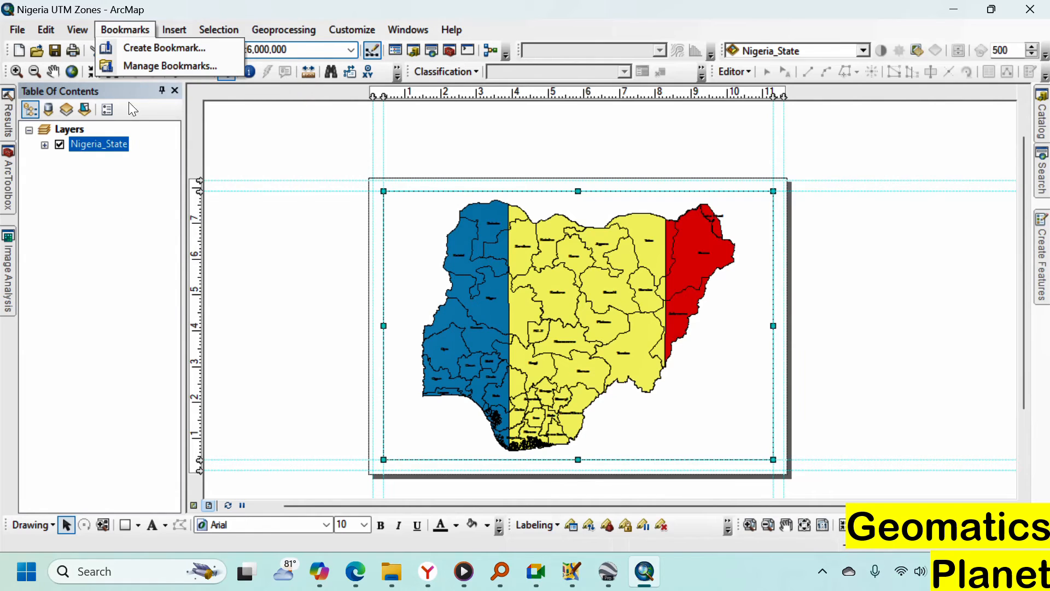
{"action": "left_click", "coordinate": [136, 47]}
{"action": "left_click", "coordinate": [174, 30]}
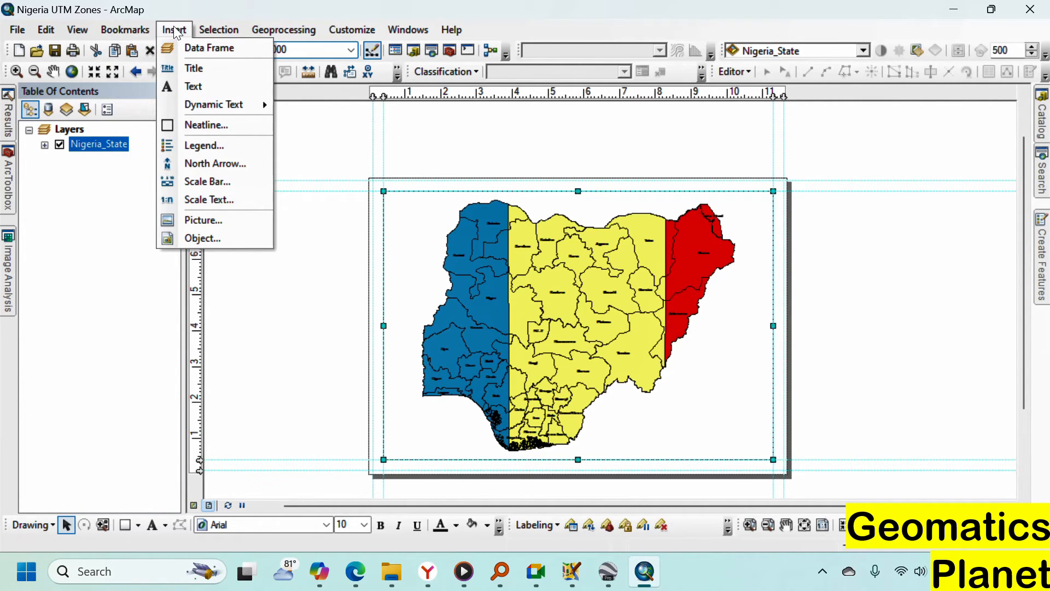
{"action": "left_click", "coordinate": [204, 32]}
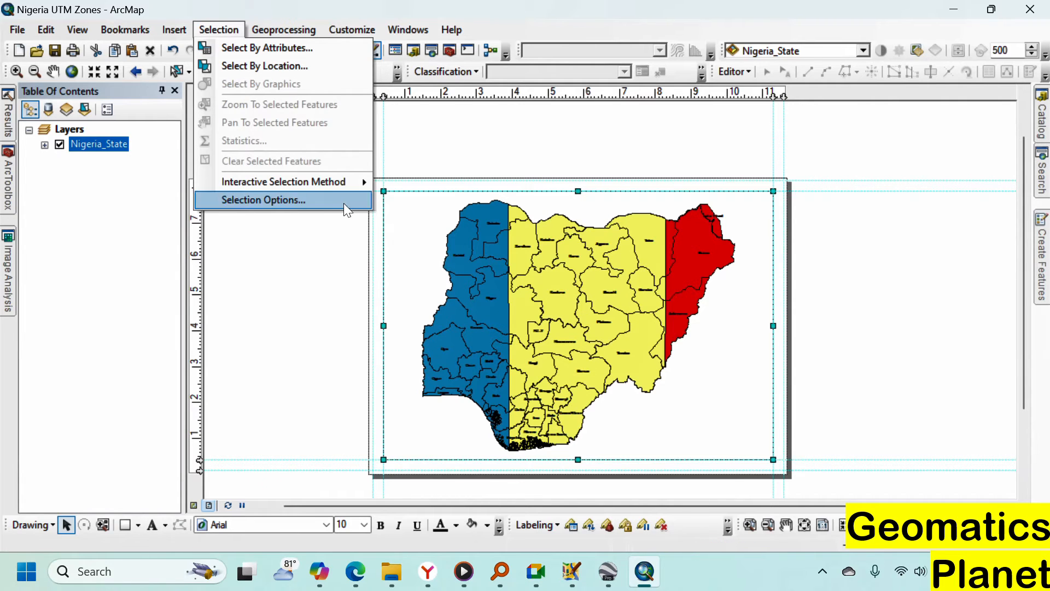
{"action": "mouse_move", "coordinate": [355, 182]}
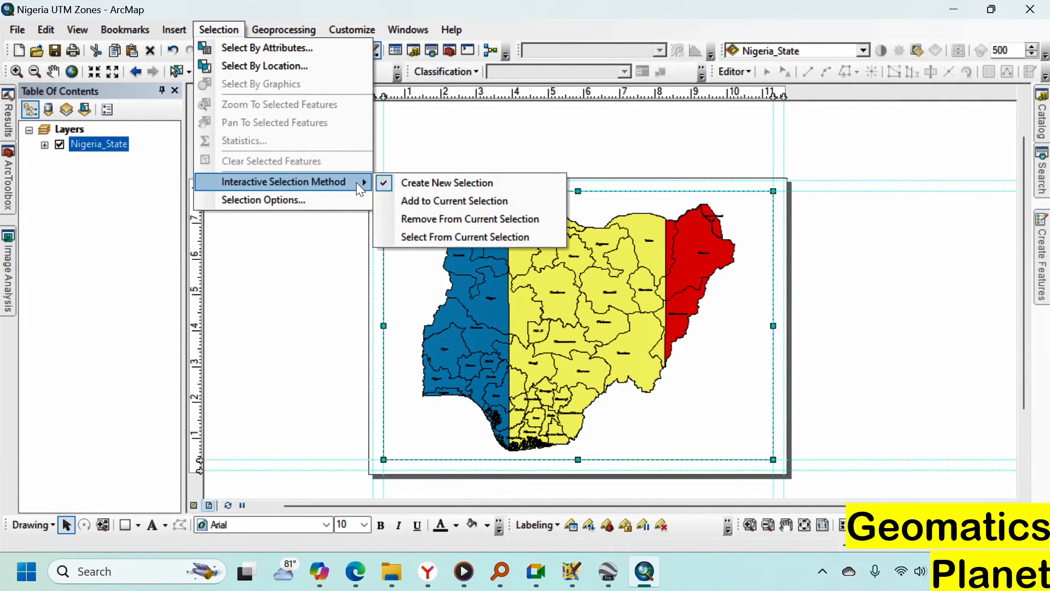
{"action": "left_click", "coordinate": [83, 294]}
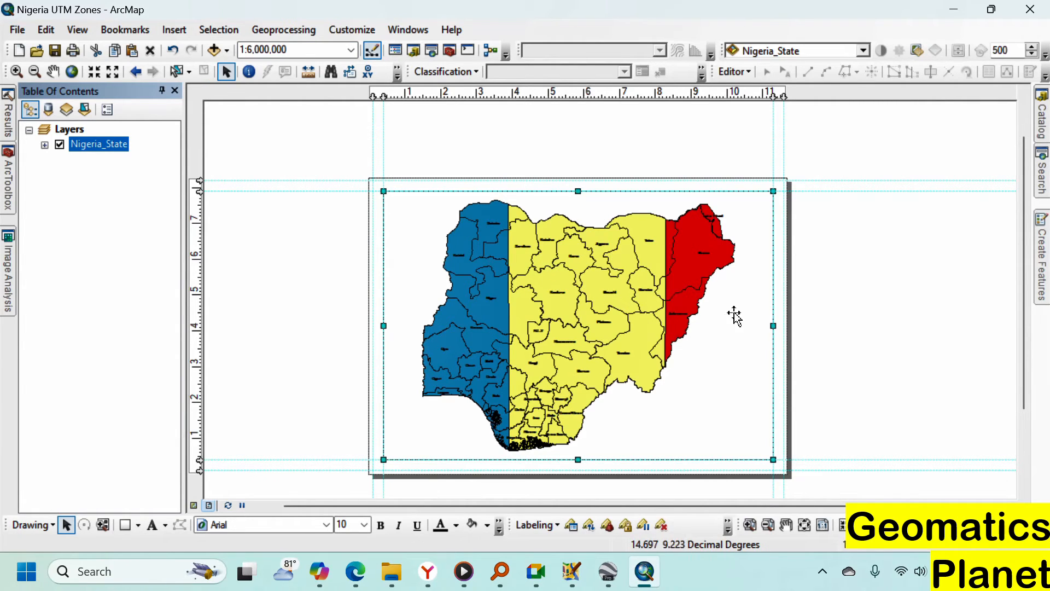
{"action": "left_click", "coordinate": [99, 256]}
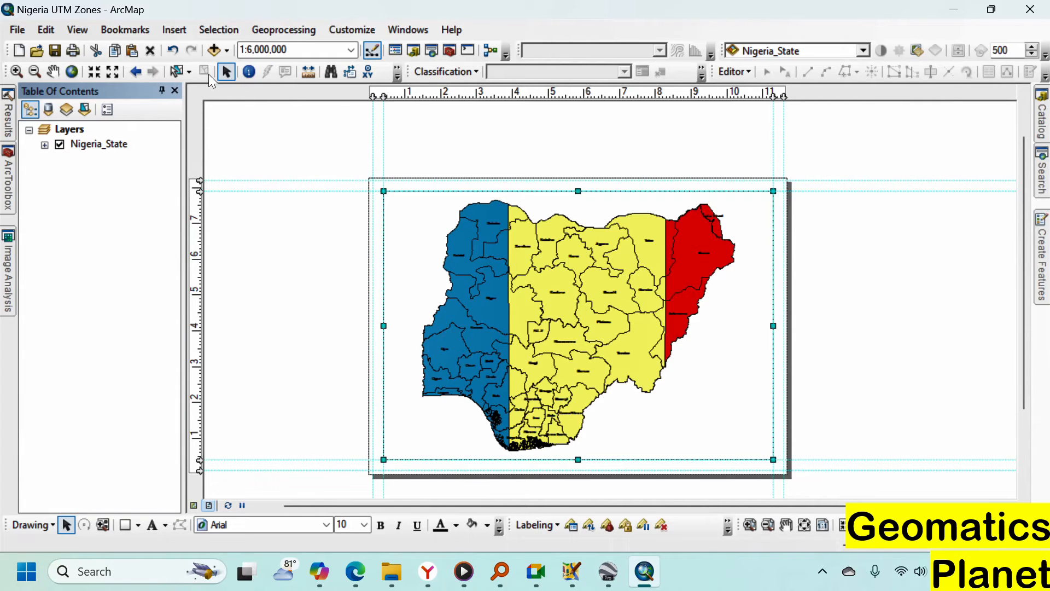
Insert the text "Nigeria UTN ZOne" as the map title and place it at the upper centre of the data frame
{"action": "left_click", "coordinate": [178, 30]}
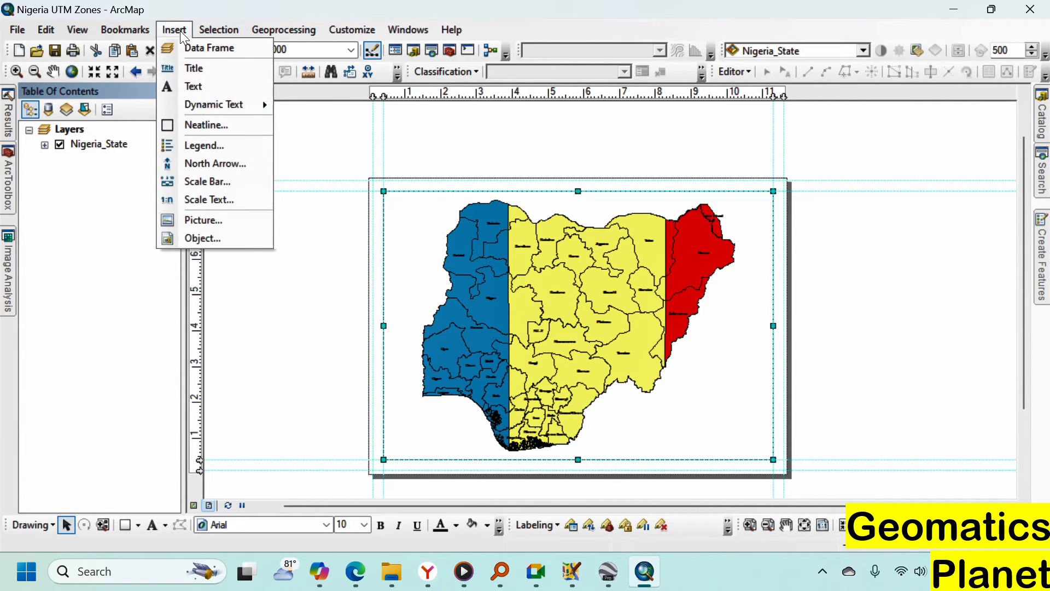
{"action": "left_click", "coordinate": [192, 84]}
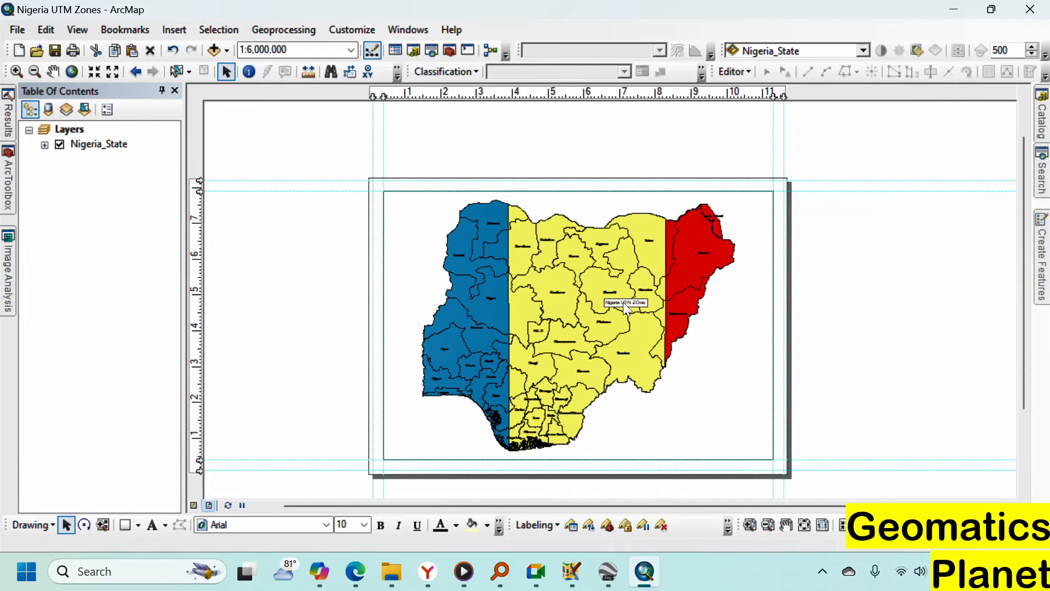
{"action": "key", "text": "Return"}
{"action": "mouse_move", "coordinate": [604, 306]}
{"action": "left_mouse_down"}
{"action": "mouse_move", "coordinate": [594, 210]}
{"action": "mouse_move", "coordinate": [575, 211]}
{"action": "left_mouse_up"}
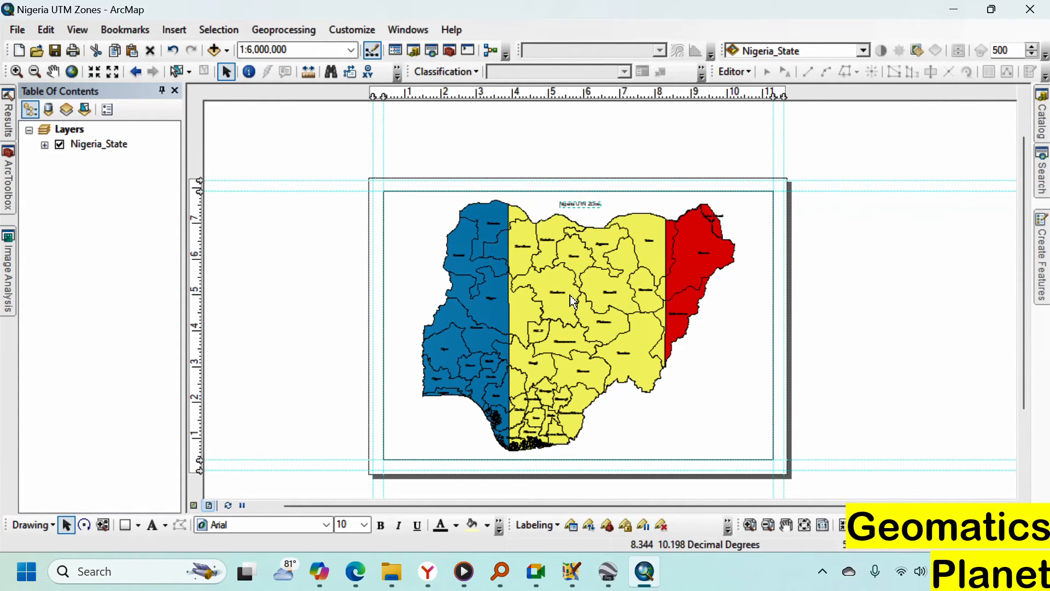
Format the title in Arial Rounded MT Bold at size 26 and move it up against the data frame's upper edge
{"action": "left_click", "coordinate": [326, 526]}
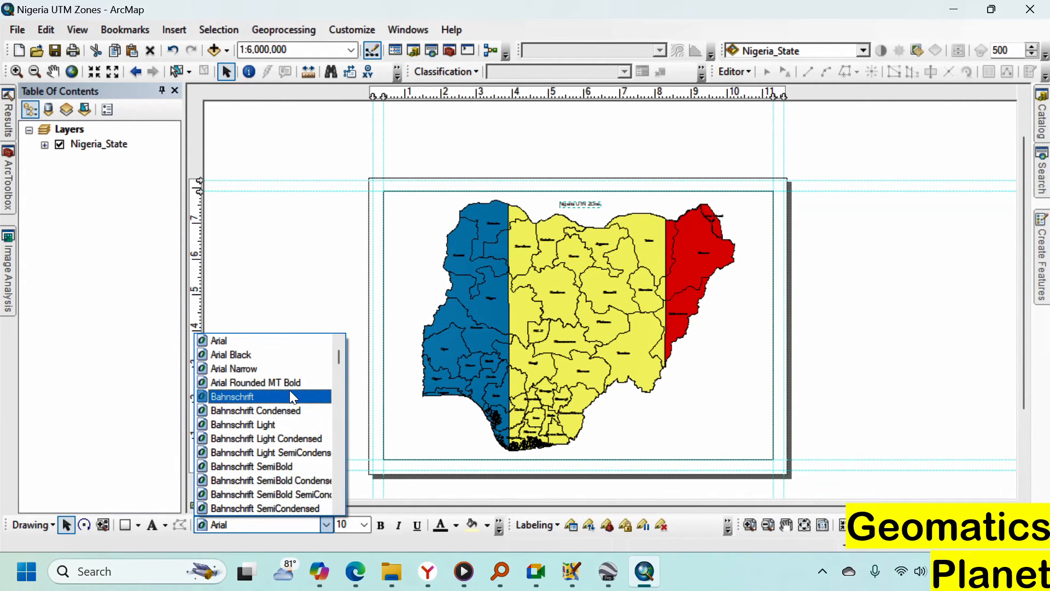
{"action": "left_click", "coordinate": [291, 383]}
{"action": "left_click", "coordinate": [362, 524]}
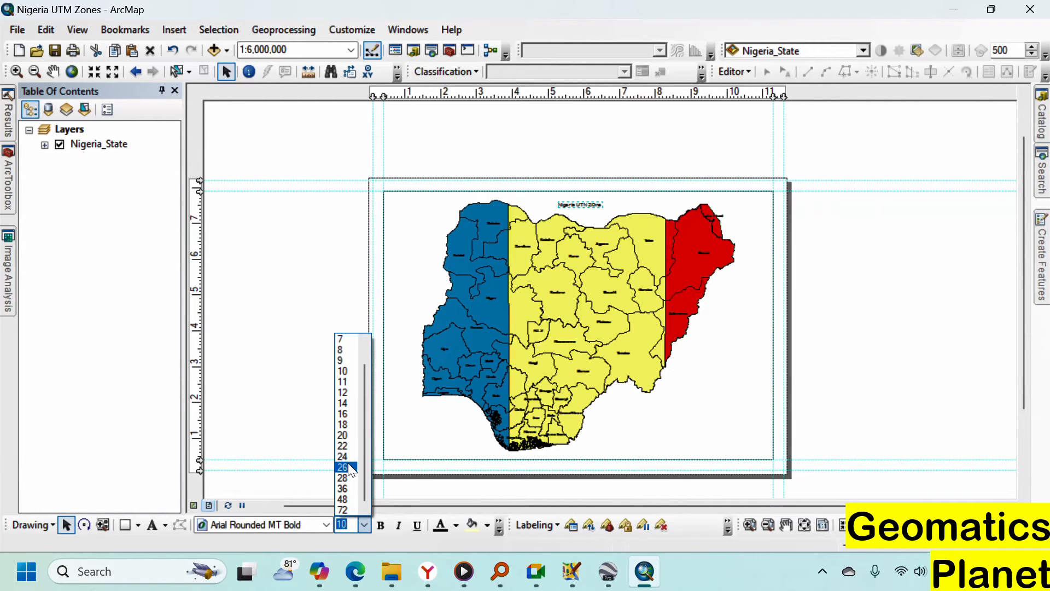
{"action": "left_click", "coordinate": [345, 467]}
{"action": "scroll", "coordinate": [541, 187], "scroll_direction": "up", "scroll_amount": 2}
{"action": "scroll", "coordinate": [569, 186], "scroll_direction": "up", "scroll_amount": 2}
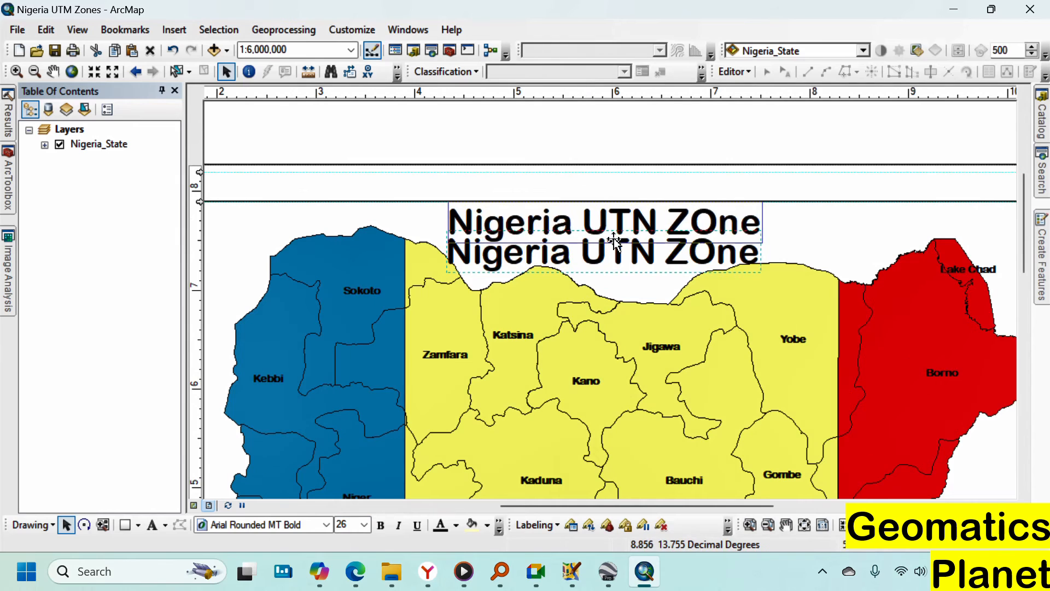
Correct the map title's text to "Nigeria UTM Zone" and shift the title slightly to the right
{"action": "right_click", "coordinate": [614, 238]}
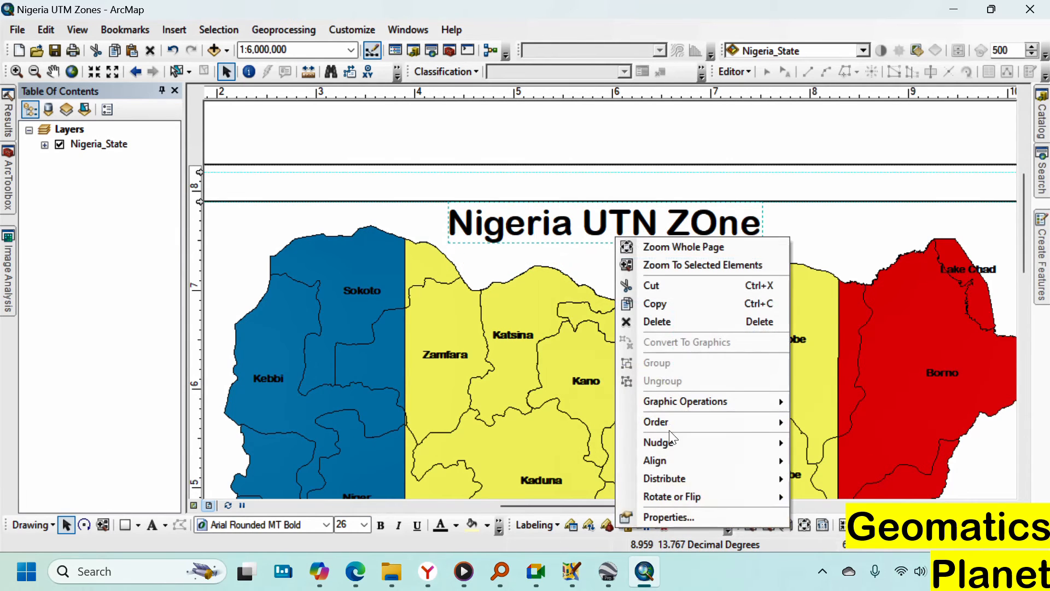
{"action": "left_click", "coordinate": [680, 512]}
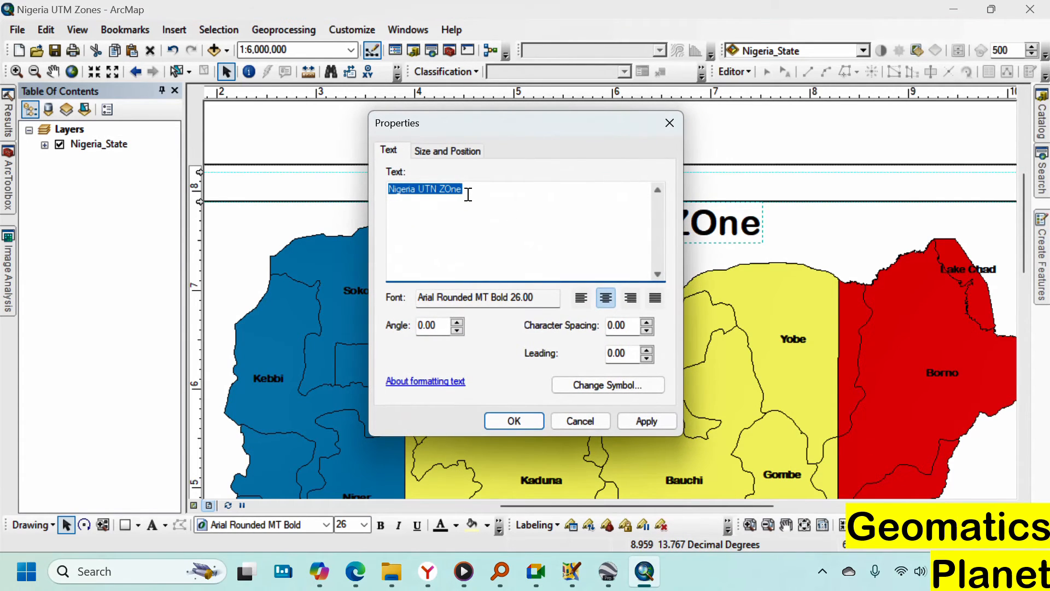
{"action": "left_click", "coordinate": [435, 190]}
{"action": "key", "text": "BackSpace"}
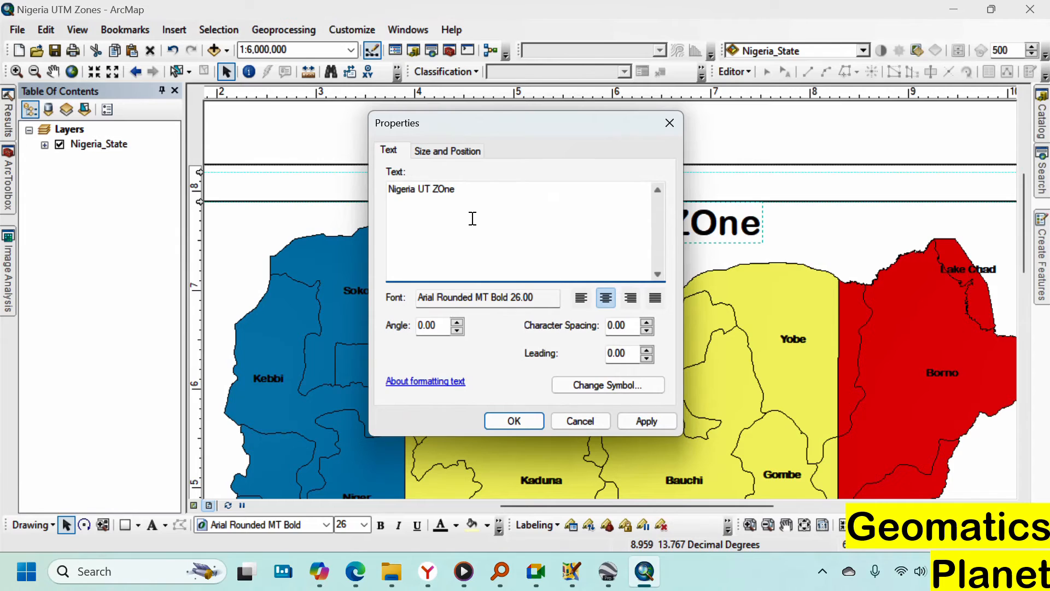
{"action": "type", "text": "M"}
{"action": "left_click", "coordinate": [453, 189]}
{"action": "left_click", "coordinate": [518, 419]}
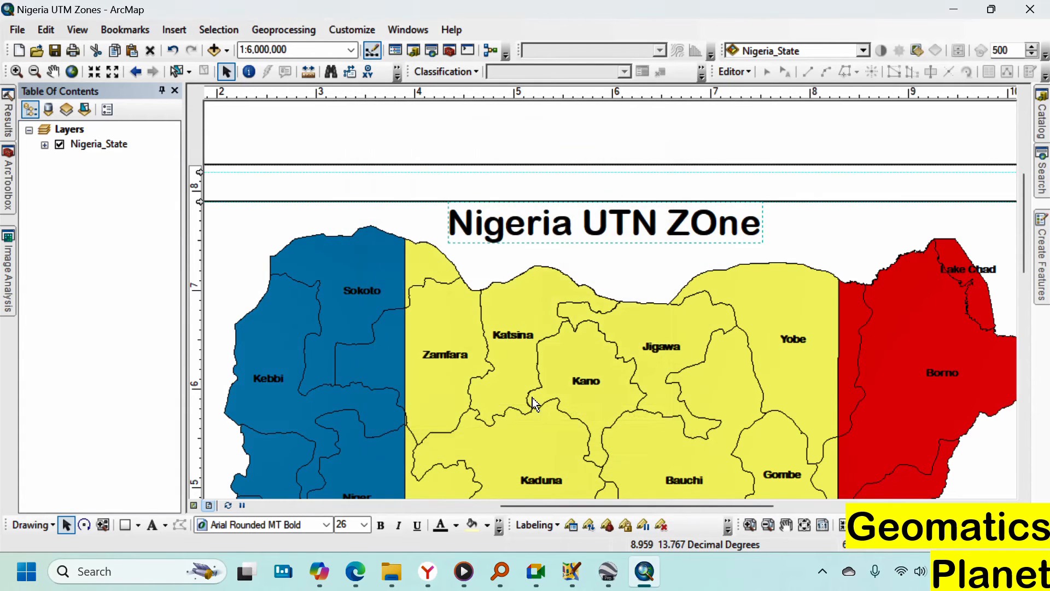
{"action": "left_click_drag", "start_coordinate": [616, 235], "coordinate": [624, 236]}
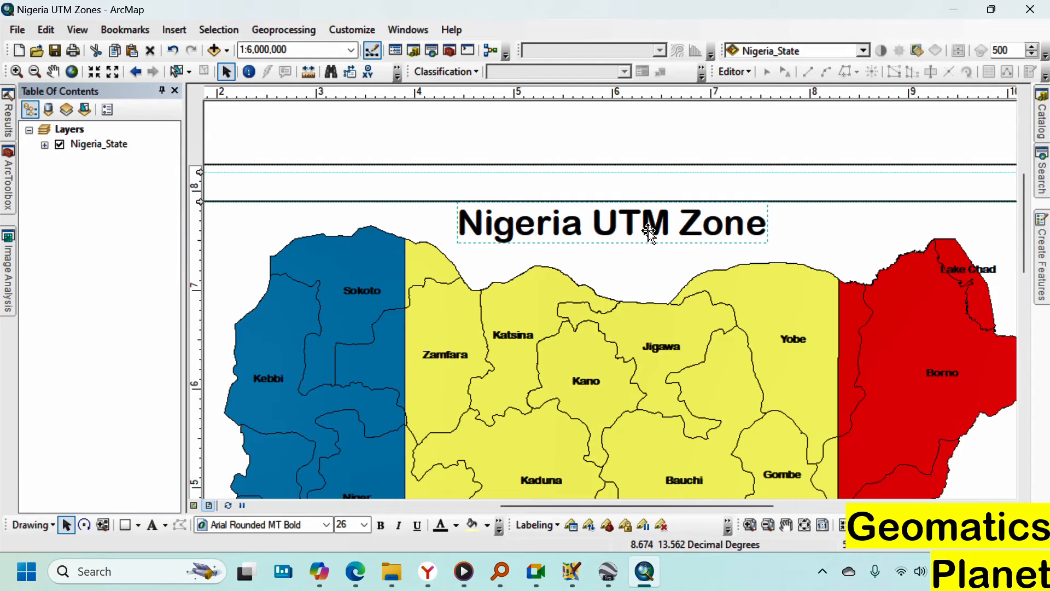
Change the title's text to "Map of Nigeria UTM Zone" and recentre it under the data frame's upper edge
{"action": "scroll", "coordinate": [586, 239], "scroll_direction": "up", "scroll_amount": 3}
{"action": "scroll", "coordinate": [595, 221], "scroll_direction": "up", "scroll_amount": 2}
{"action": "scroll", "coordinate": [599, 226], "scroll_direction": "down", "scroll_amount": 5}
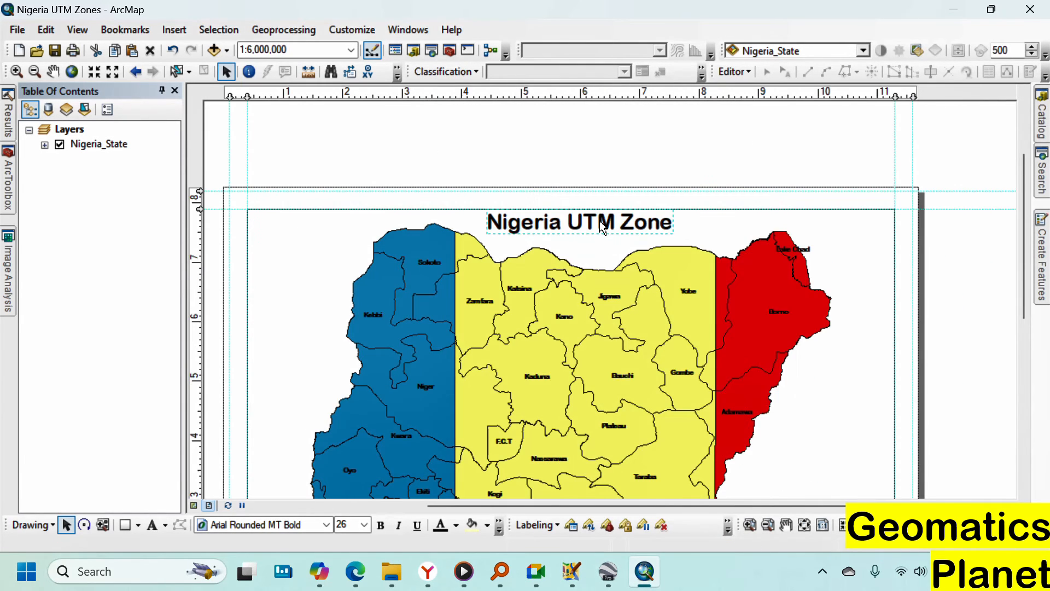
{"action": "right_click", "coordinate": [600, 220]}
{"action": "left_click", "coordinate": [663, 499]}
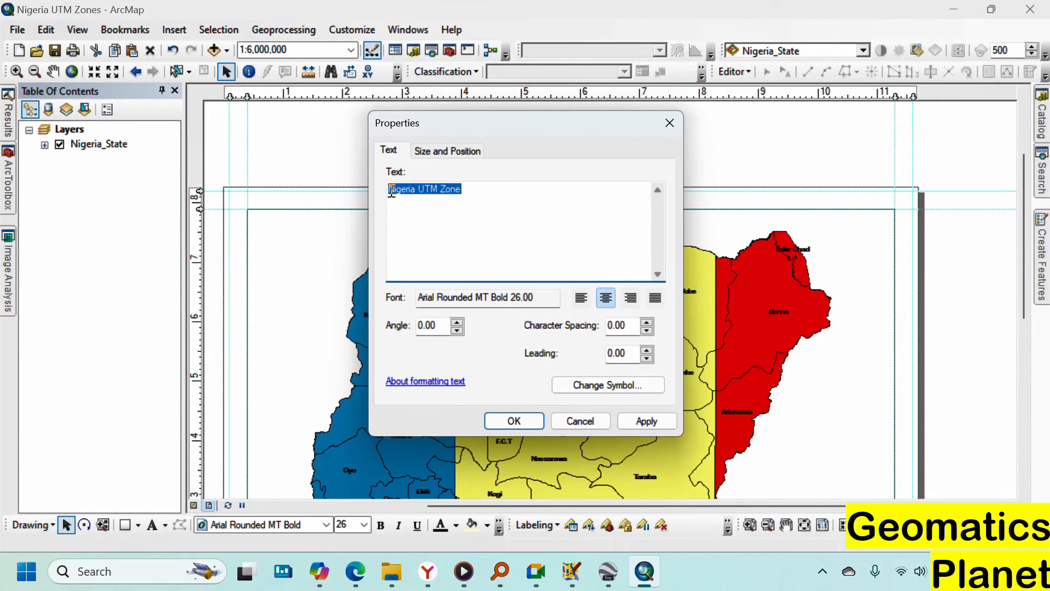
{"action": "left_click", "coordinate": [392, 193]}
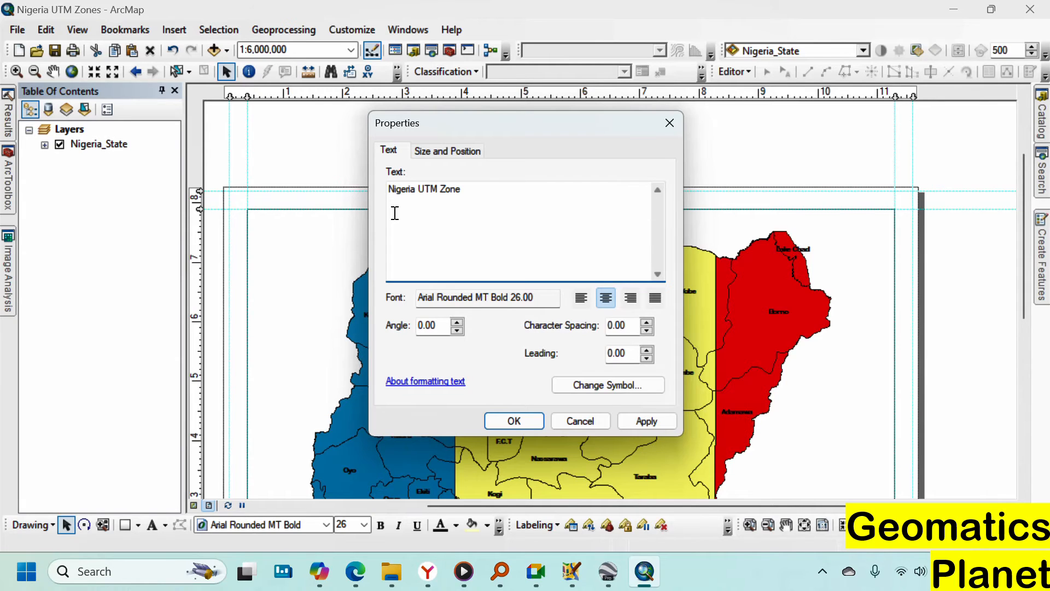
{"action": "type", "text": "Map of"}
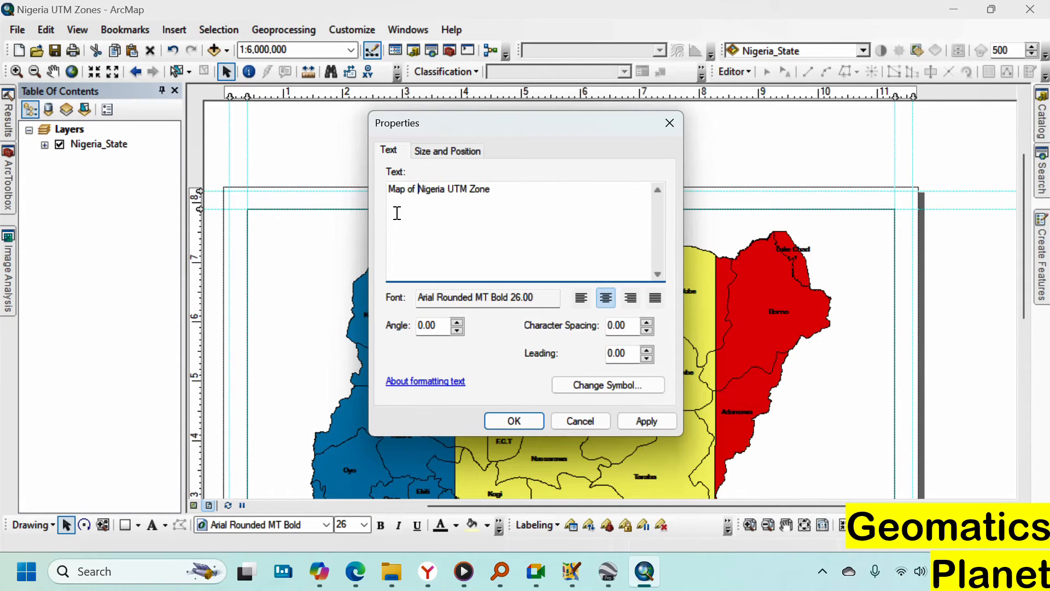
{"action": "left_click", "coordinate": [521, 418]}
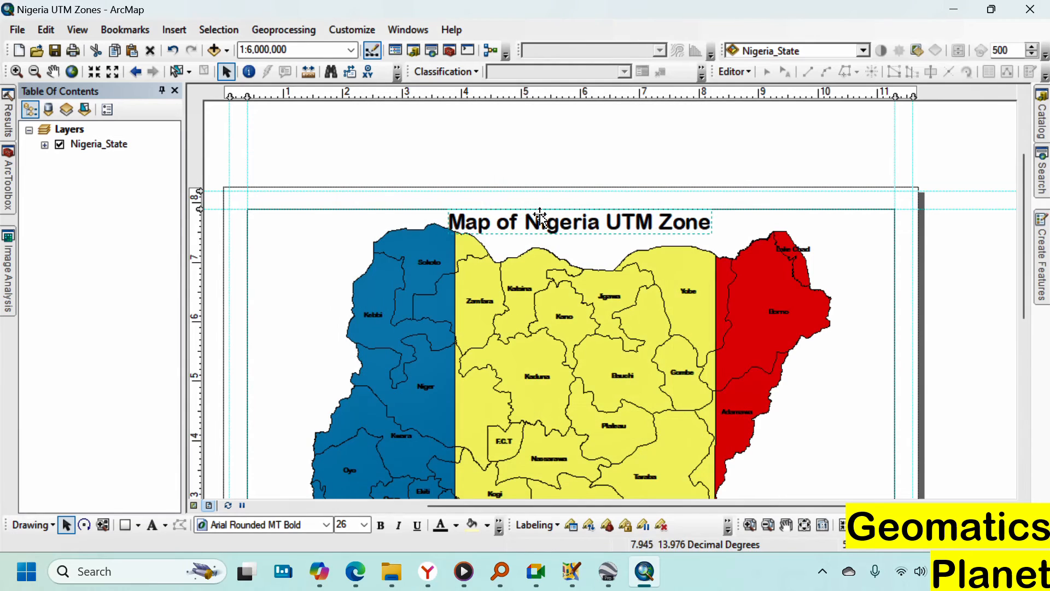
{"action": "left_click_drag", "start_coordinate": [572, 228], "coordinate": [581, 228]}
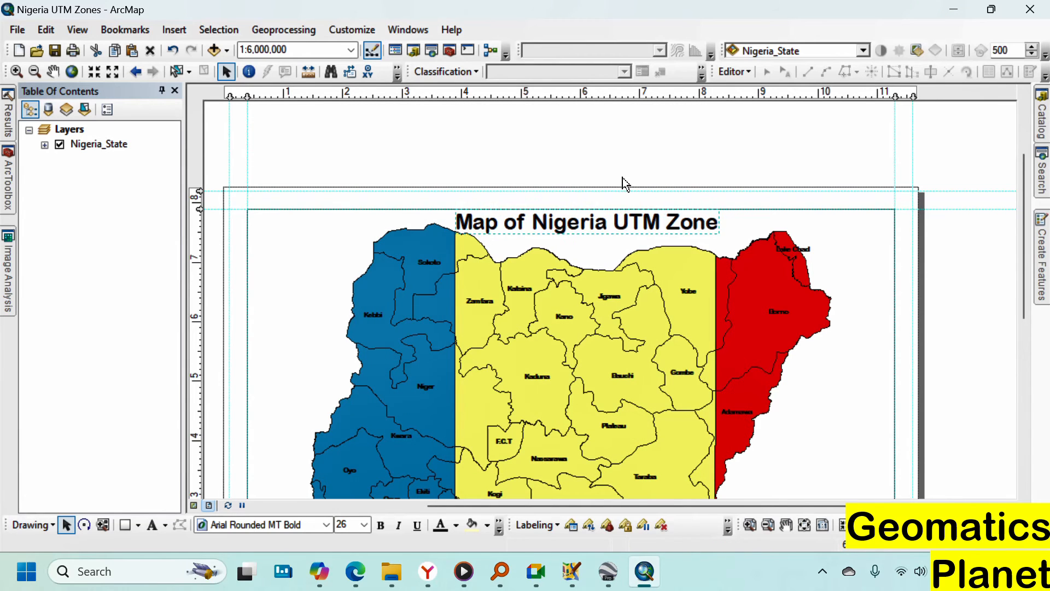
Pan the map slightly down and to the right inside the data frame to clear space beneath the title
{"action": "scroll", "coordinate": [622, 172], "scroll_direction": "up", "scroll_amount": 2}
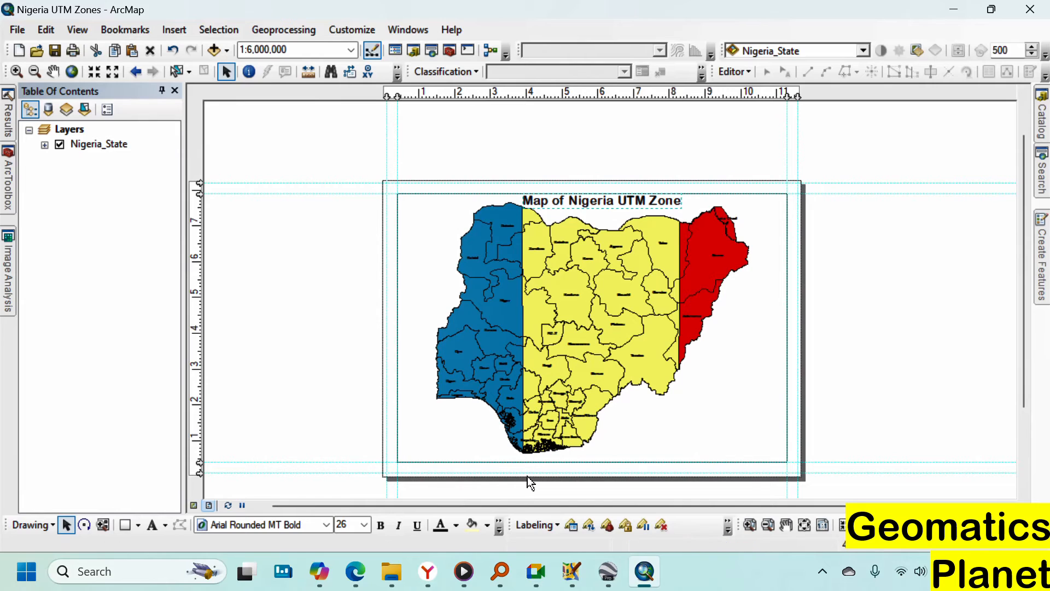
{"action": "left_click", "coordinate": [567, 301]}
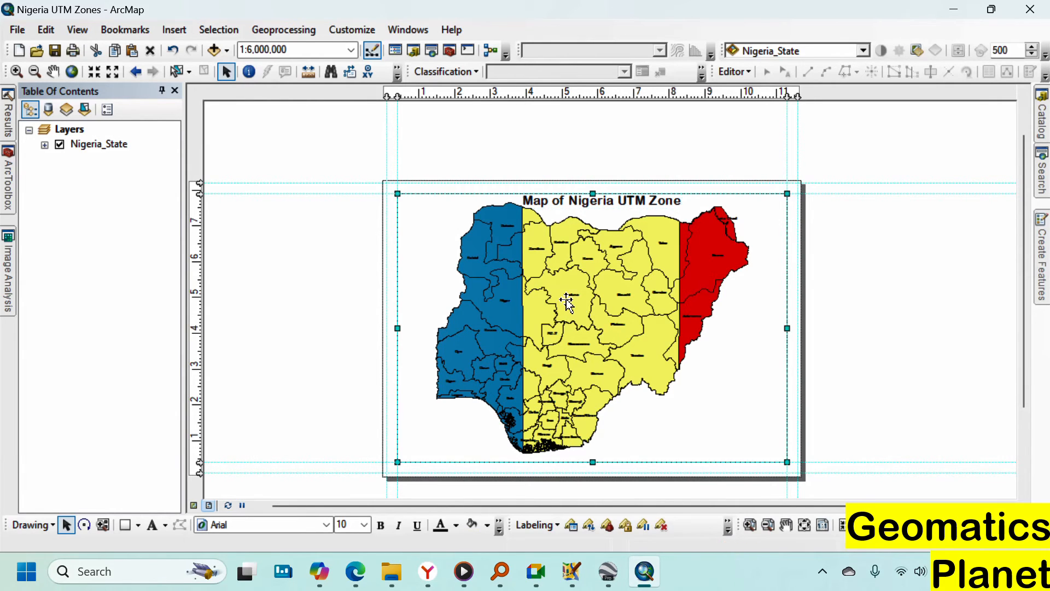
{"action": "left_click", "coordinate": [54, 68]}
{"action": "left_click_drag", "start_coordinate": [589, 312], "coordinate": [593, 317]}
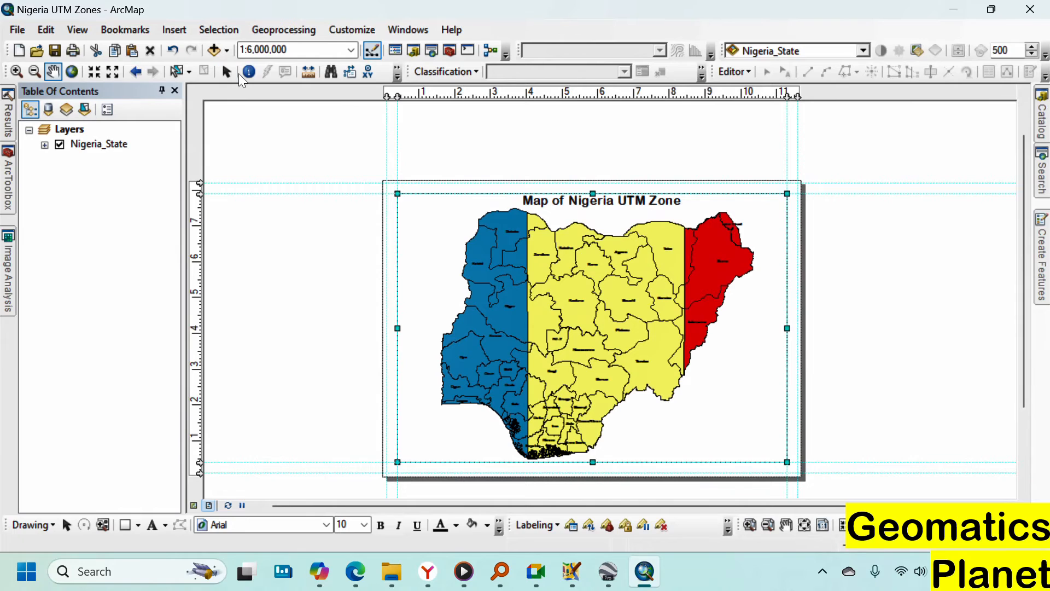
{"action": "left_click", "coordinate": [226, 71]}
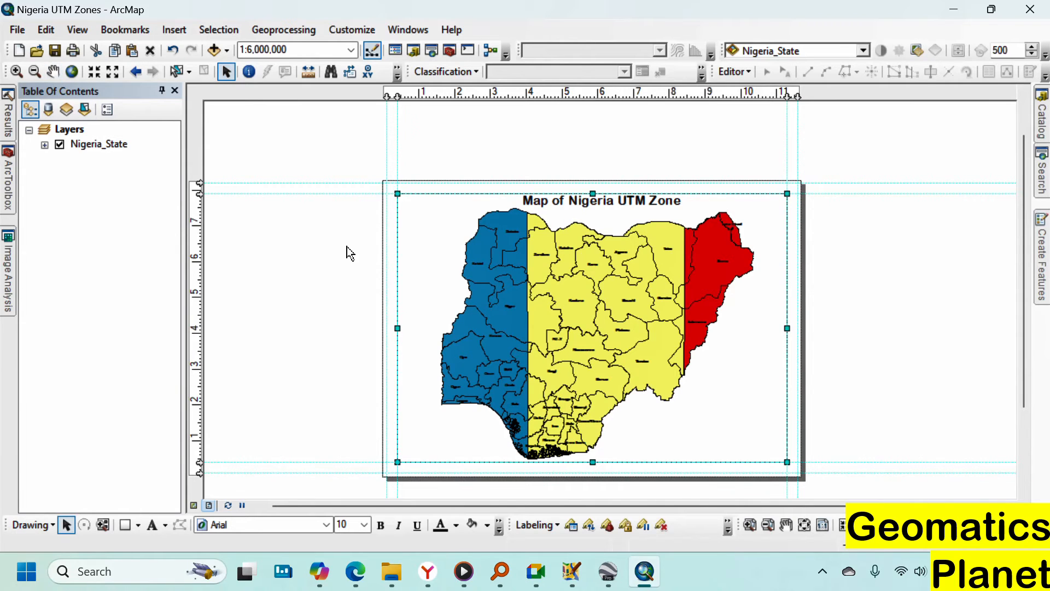
Nudge the title slightly to the right to centre it along the data frame's upper edge
{"action": "left_click", "coordinate": [598, 204]}
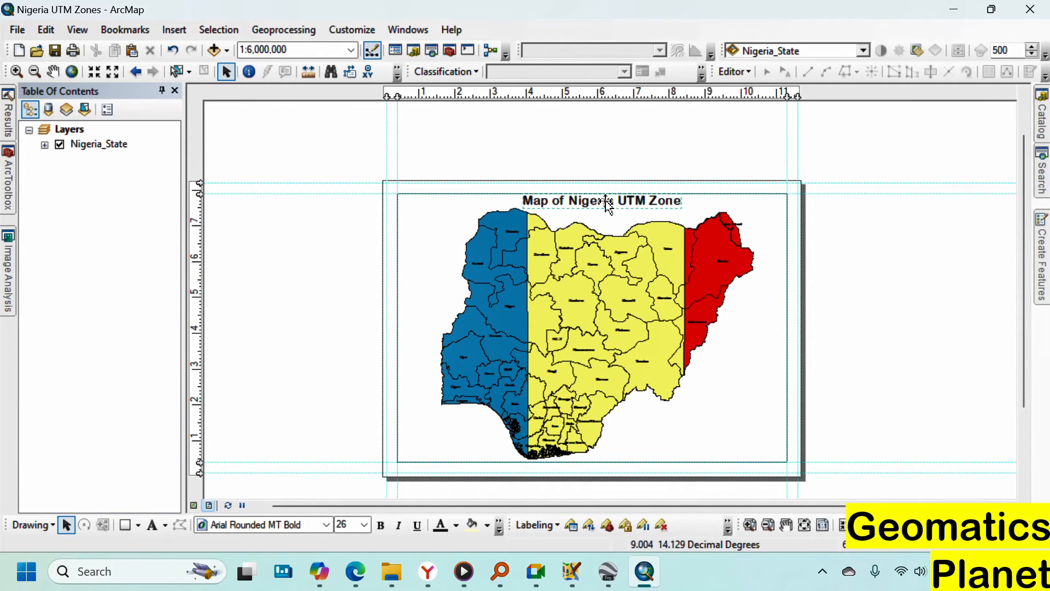
{"action": "left_click_drag", "start_coordinate": [606, 202], "coordinate": [609, 202]}
{"action": "scroll", "coordinate": [613, 202], "scroll_direction": "down", "scroll_amount": 4}
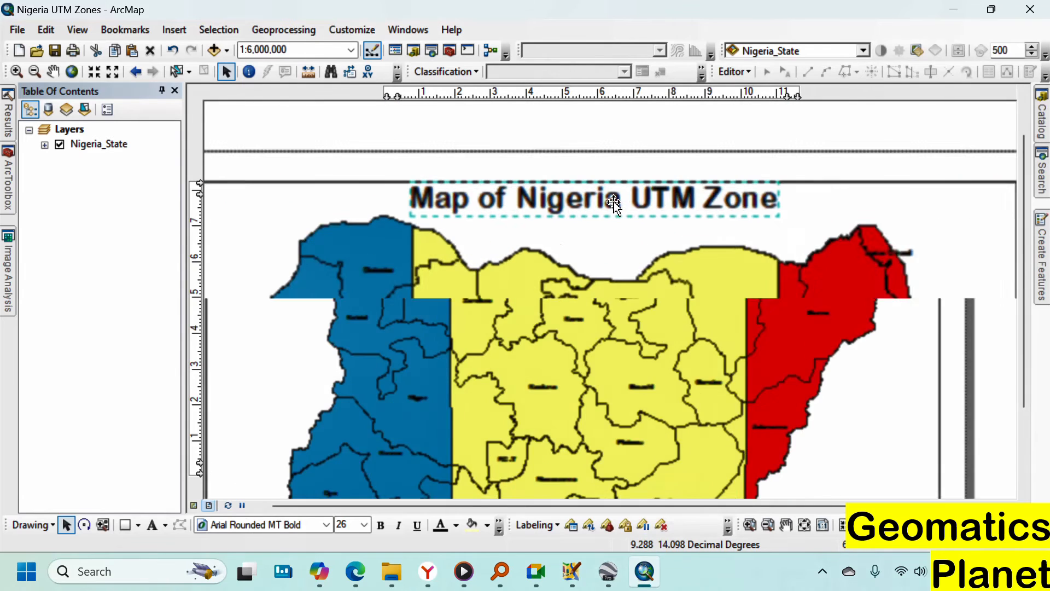
{"action": "scroll", "coordinate": [614, 202], "scroll_direction": "down", "scroll_amount": 1}
{"action": "left_click_drag", "start_coordinate": [612, 199], "coordinate": [612, 206]}
Add a halo mask to the title's text symbol and fill the halo with blue
{"action": "right_click", "coordinate": [614, 202]}
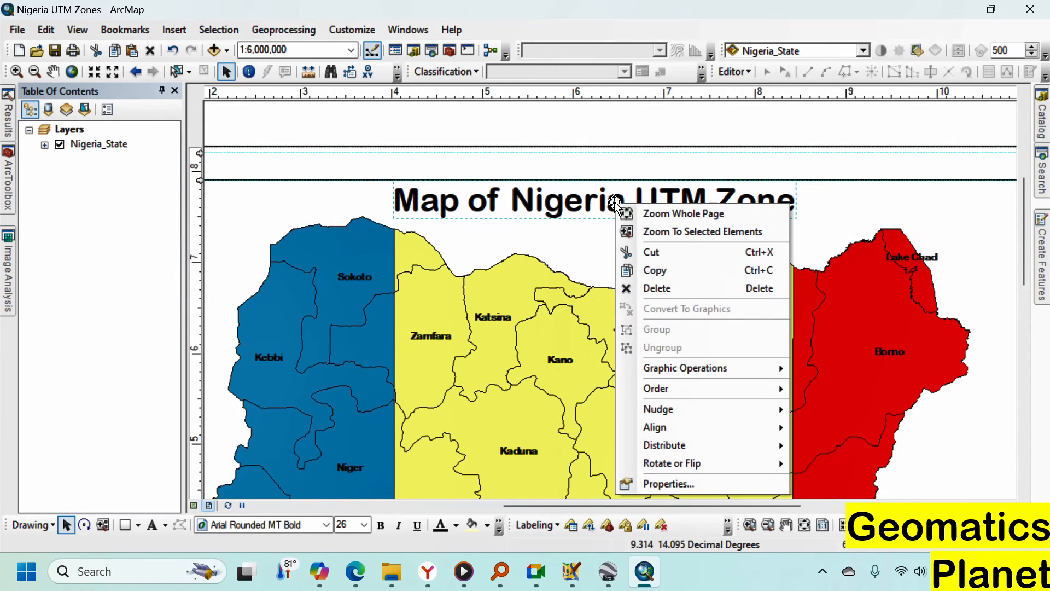
{"action": "left_click", "coordinate": [669, 485]}
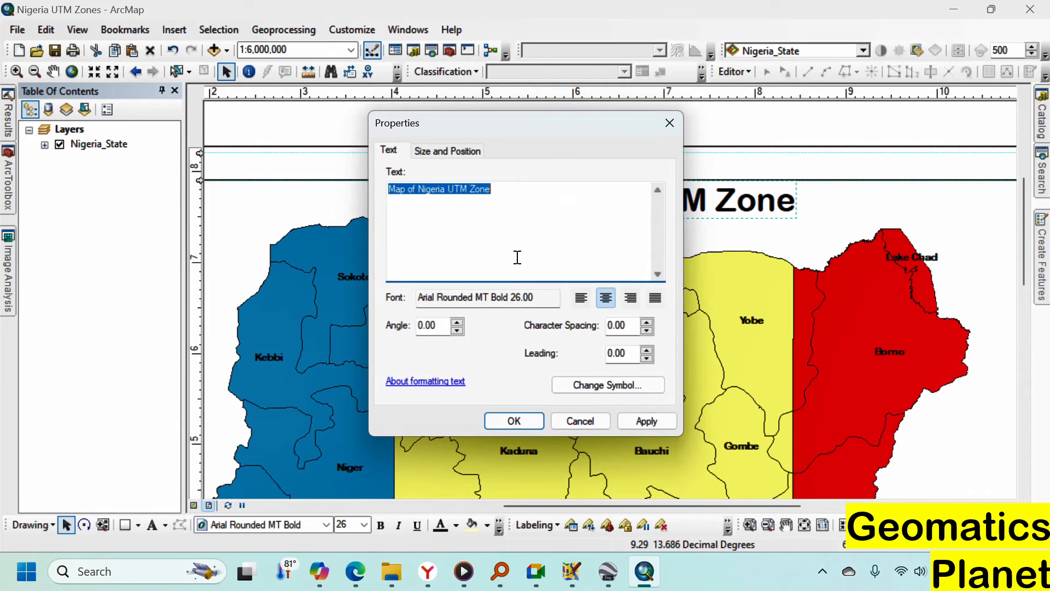
{"action": "left_click", "coordinate": [593, 386]}
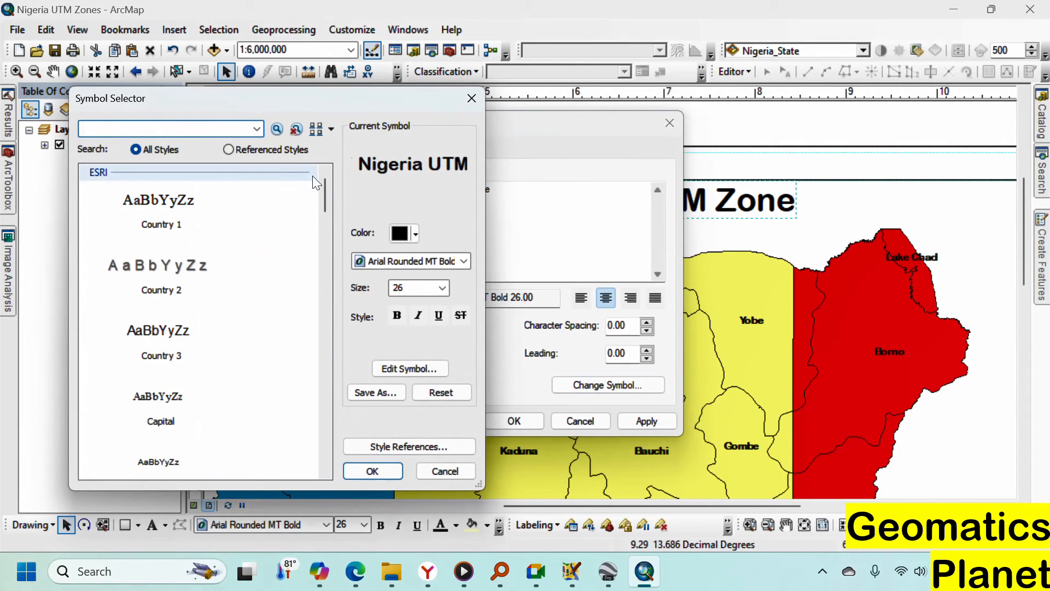
{"action": "left_click", "coordinate": [424, 369]}
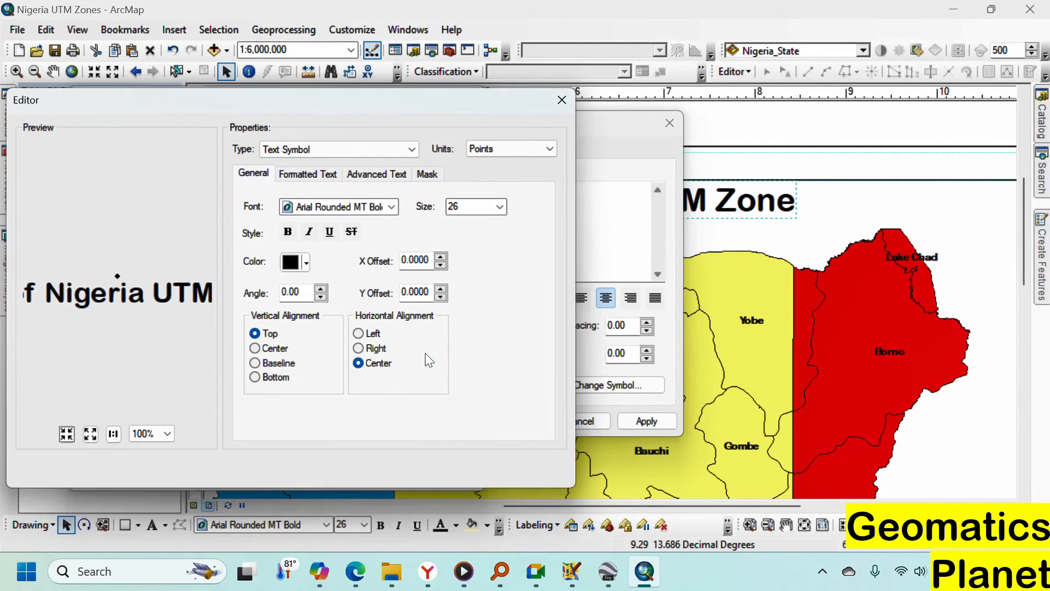
{"action": "left_click", "coordinate": [428, 174]}
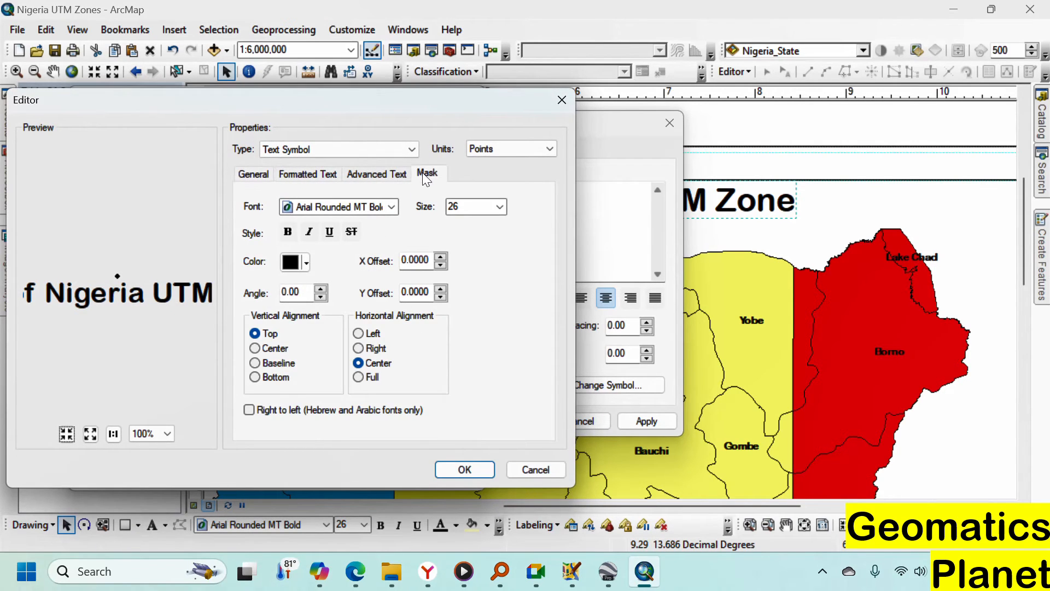
{"action": "left_click", "coordinate": [268, 246]}
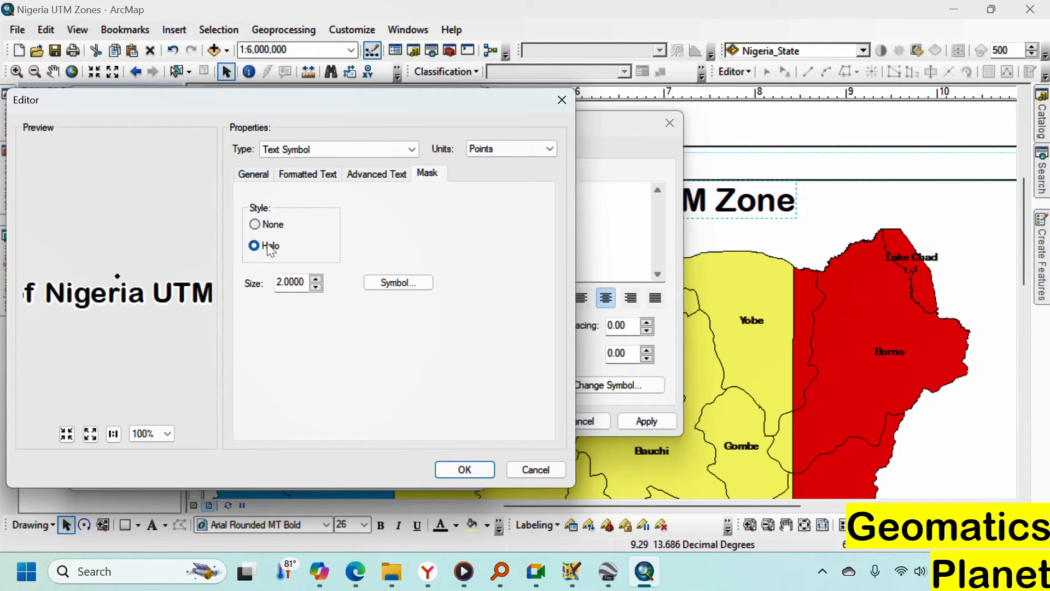
{"action": "left_click", "coordinate": [384, 285]}
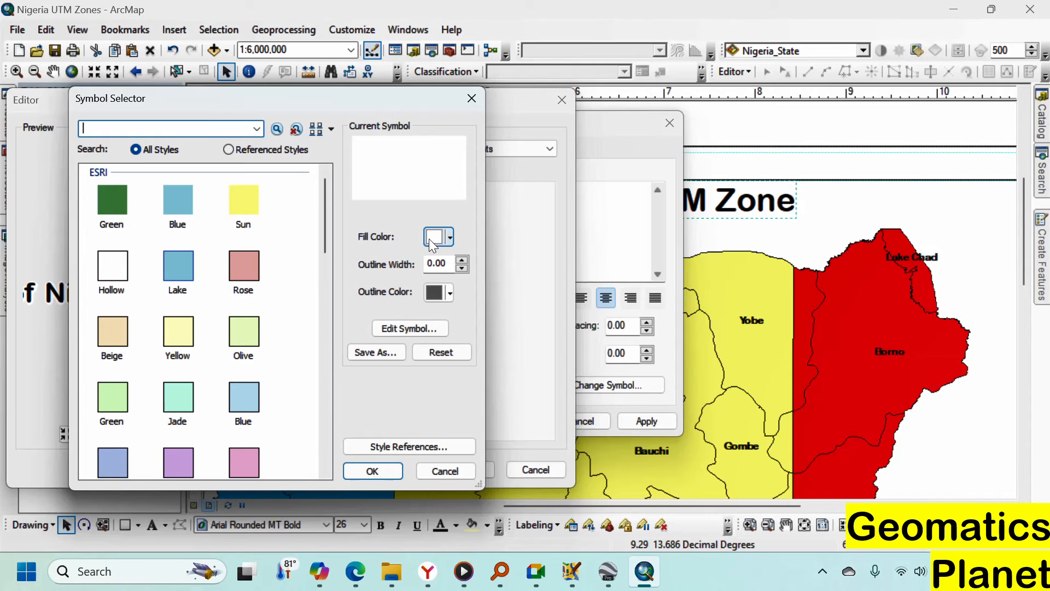
{"action": "left_click", "coordinate": [431, 239]}
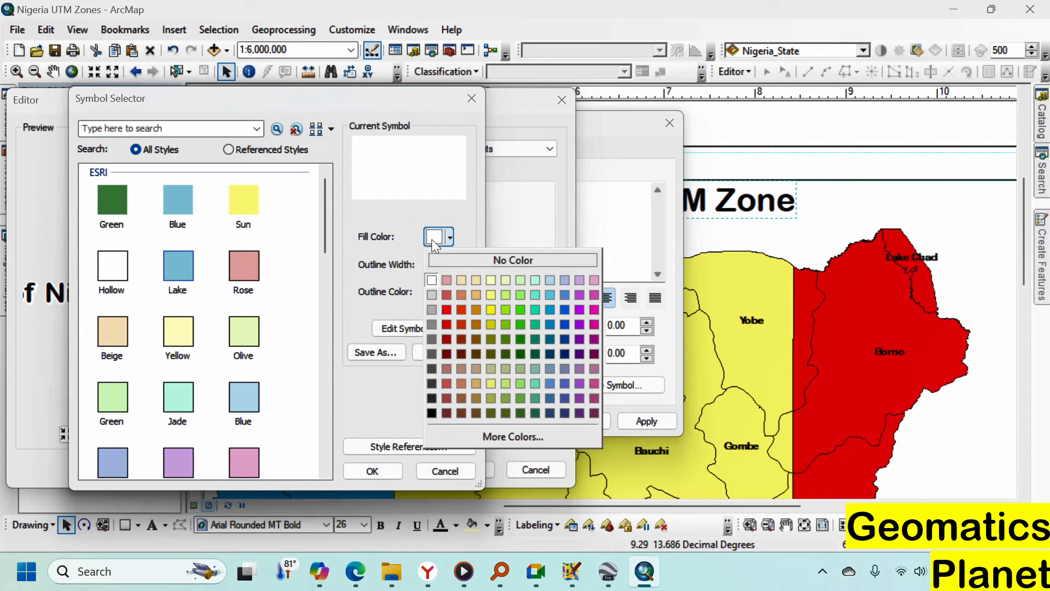
{"action": "left_click", "coordinate": [563, 324]}
{"action": "left_click", "coordinate": [363, 471]}
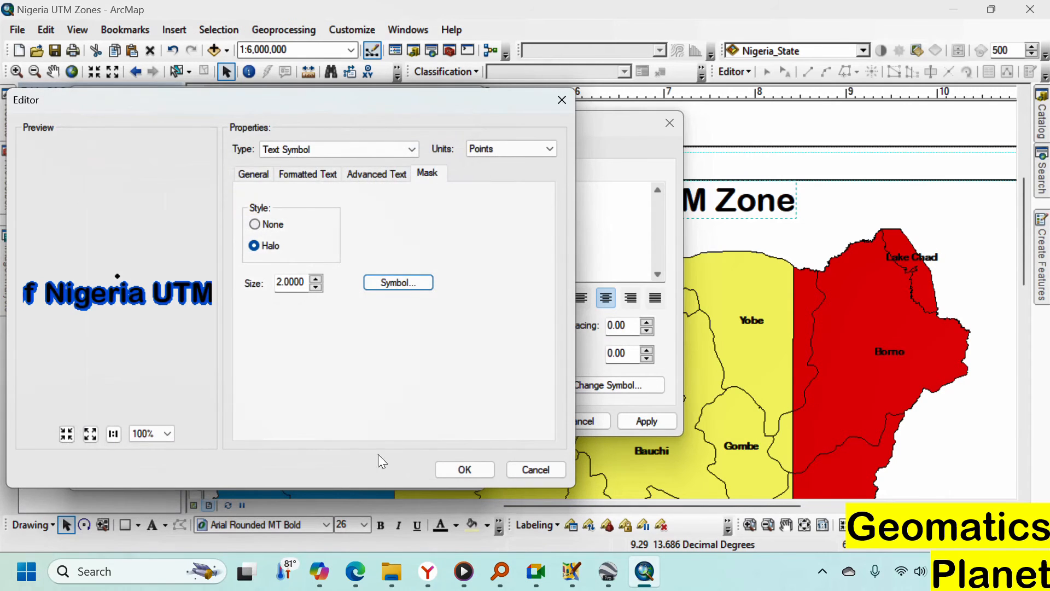
Reduce the title's halo size to 1 and apply the symbol to the title
{"action": "left_click", "coordinate": [315, 287]}
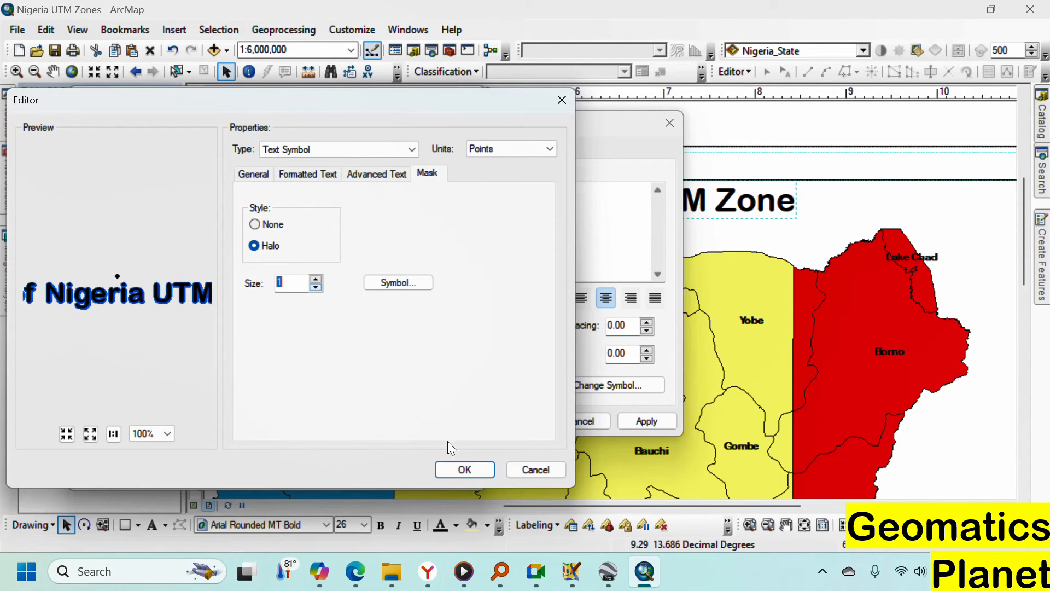
{"action": "left_click", "coordinate": [450, 468]}
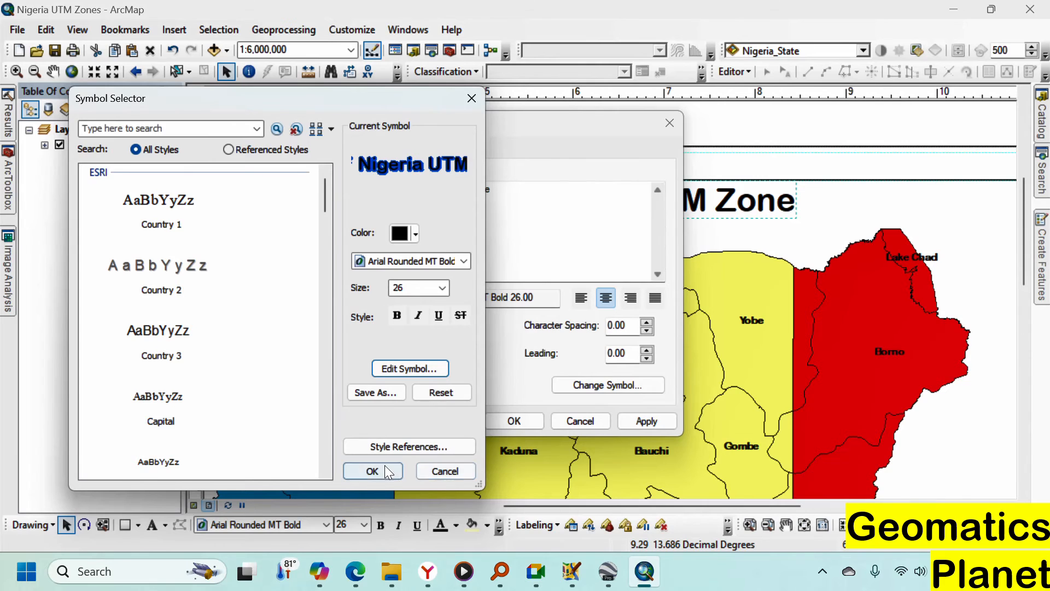
{"action": "left_click", "coordinate": [385, 471]}
{"action": "left_click", "coordinate": [646, 421]}
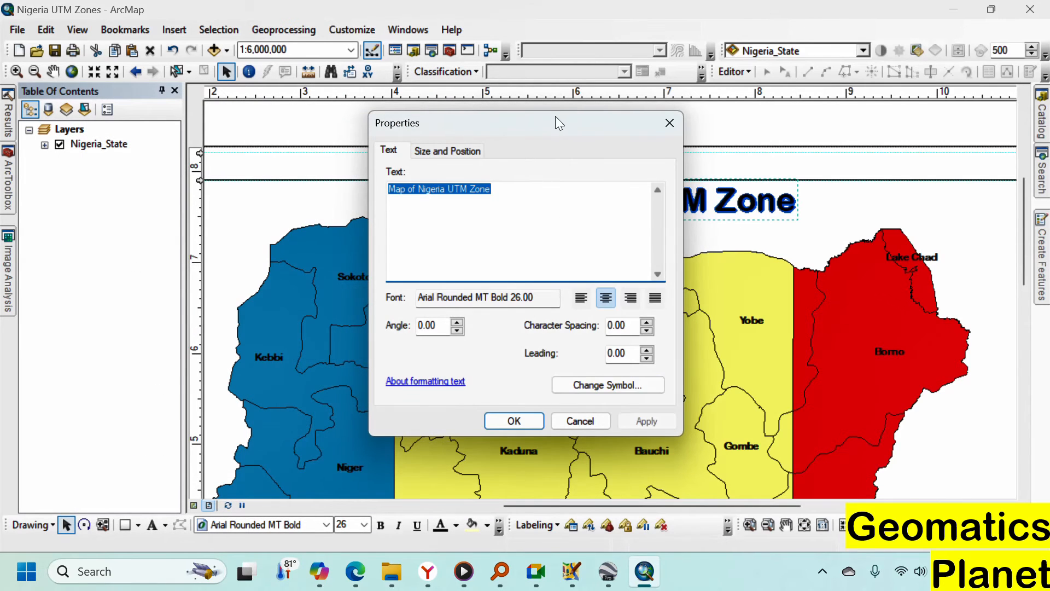
{"action": "left_click_drag", "start_coordinate": [550, 120], "coordinate": [546, 58]}
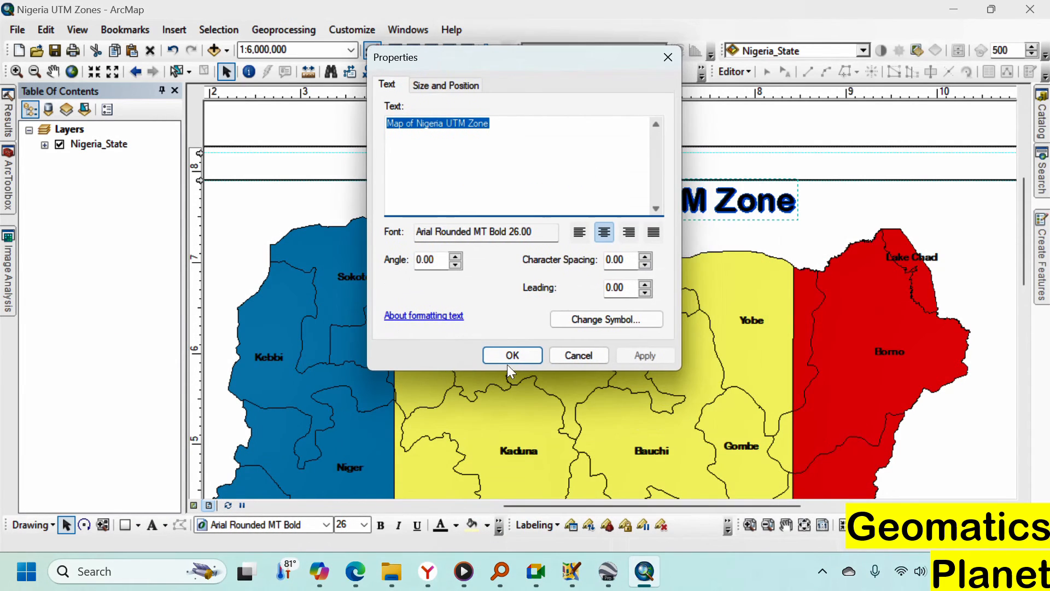
Review the title's text symbol settings, including its halo mask size and fill symbol, and keep them
{"action": "left_click", "coordinate": [586, 319]}
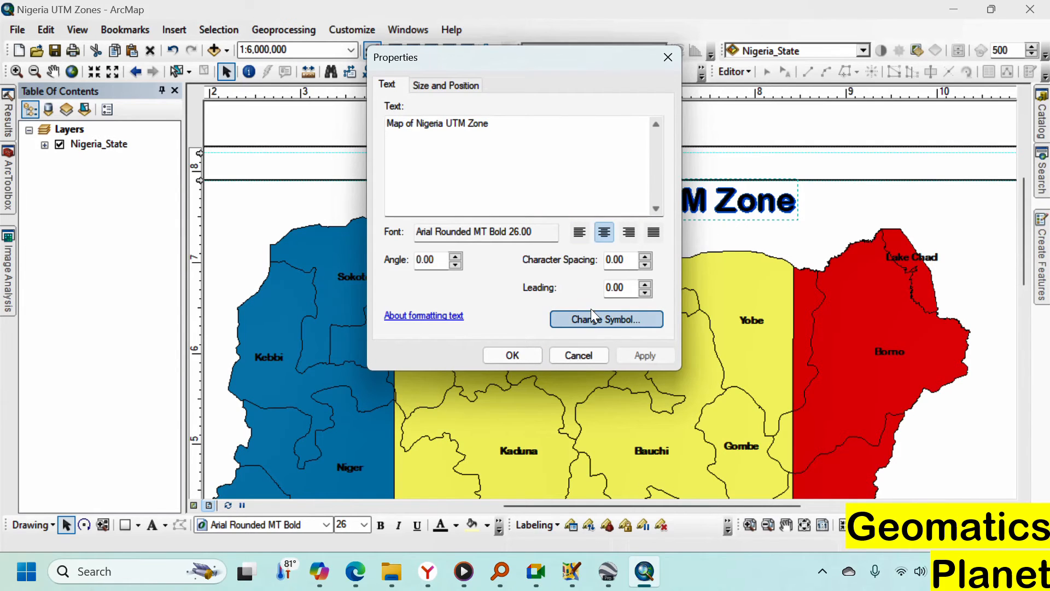
{"action": "left_click", "coordinate": [587, 319]}
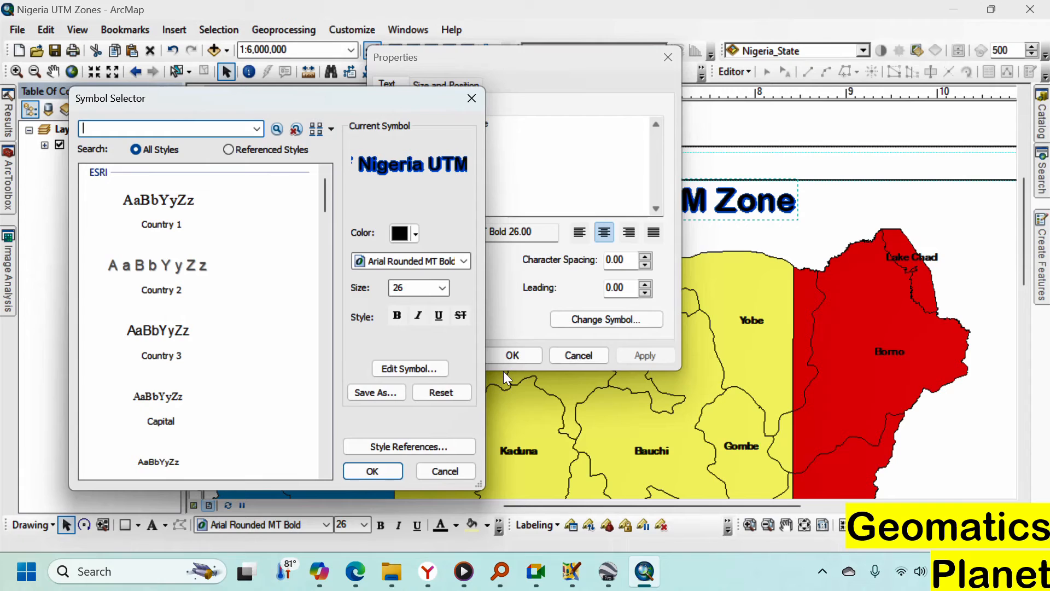
{"action": "left_click", "coordinate": [424, 370]}
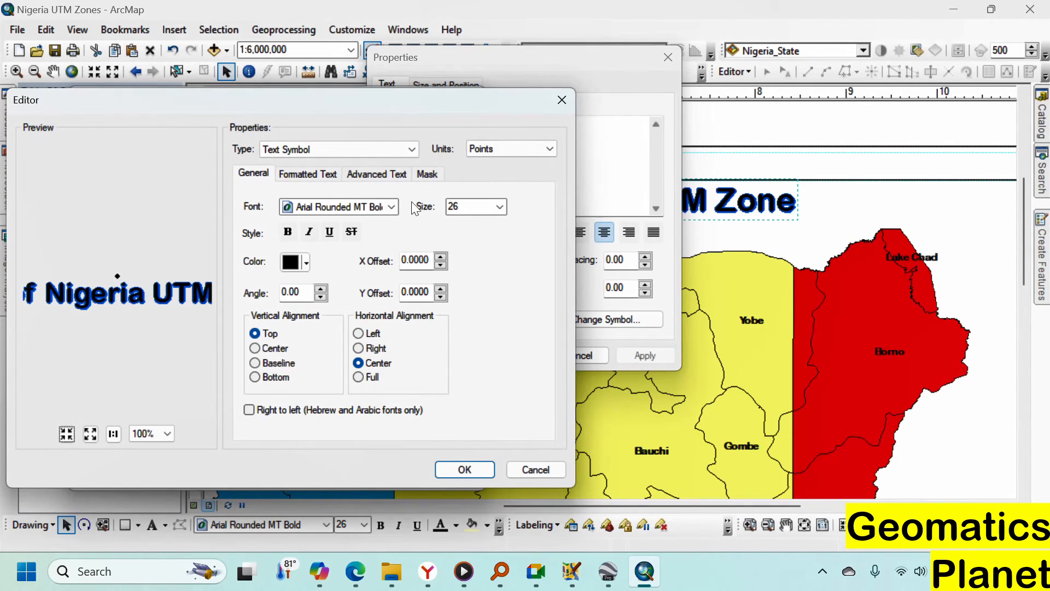
{"action": "left_click", "coordinate": [287, 171]}
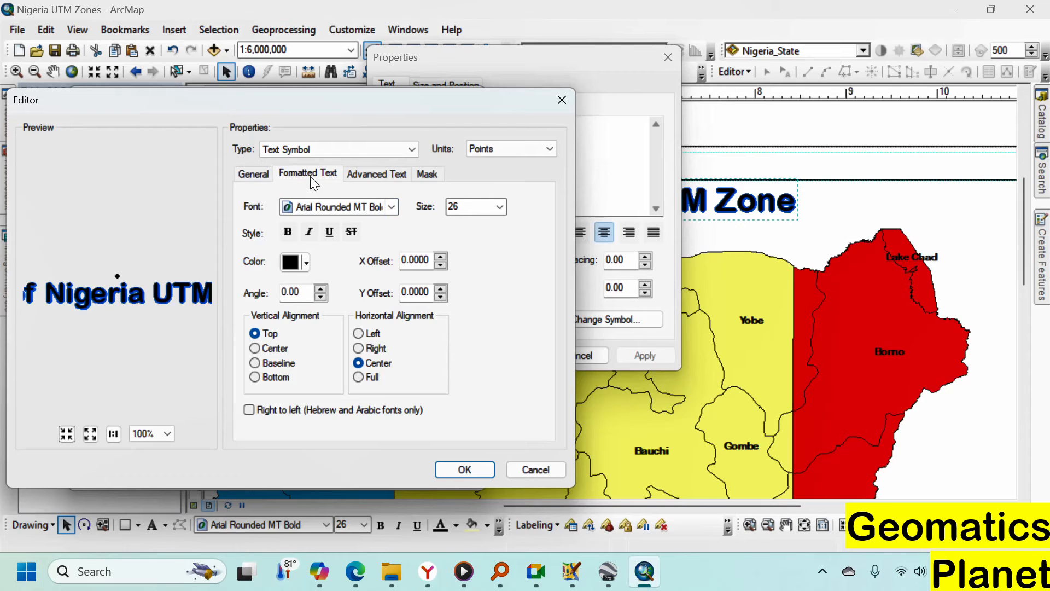
{"action": "left_click", "coordinate": [387, 175]}
{"action": "left_click", "coordinate": [426, 174]}
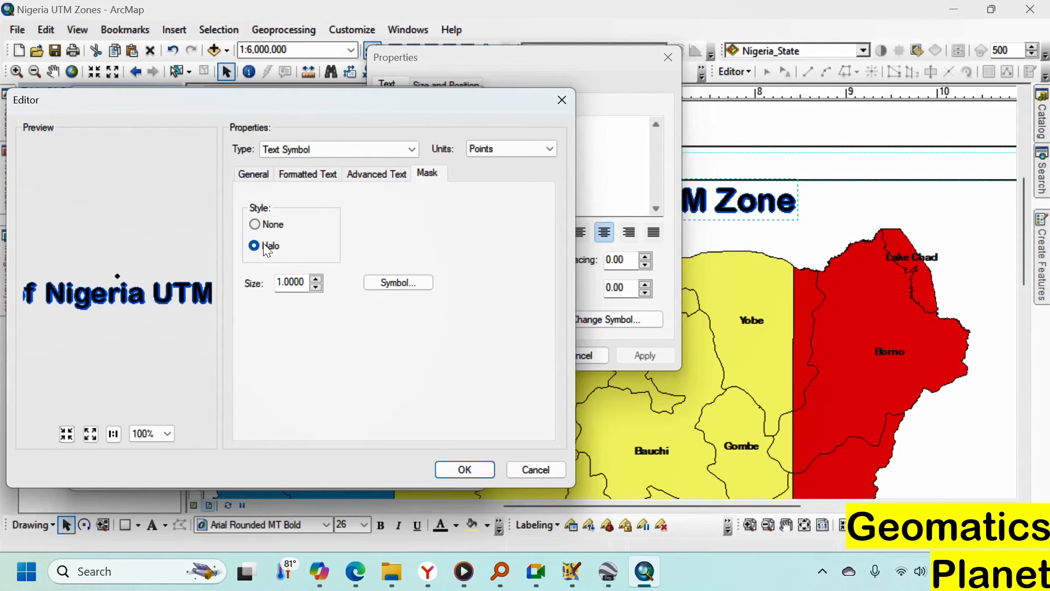
{"action": "left_click", "coordinate": [387, 283]}
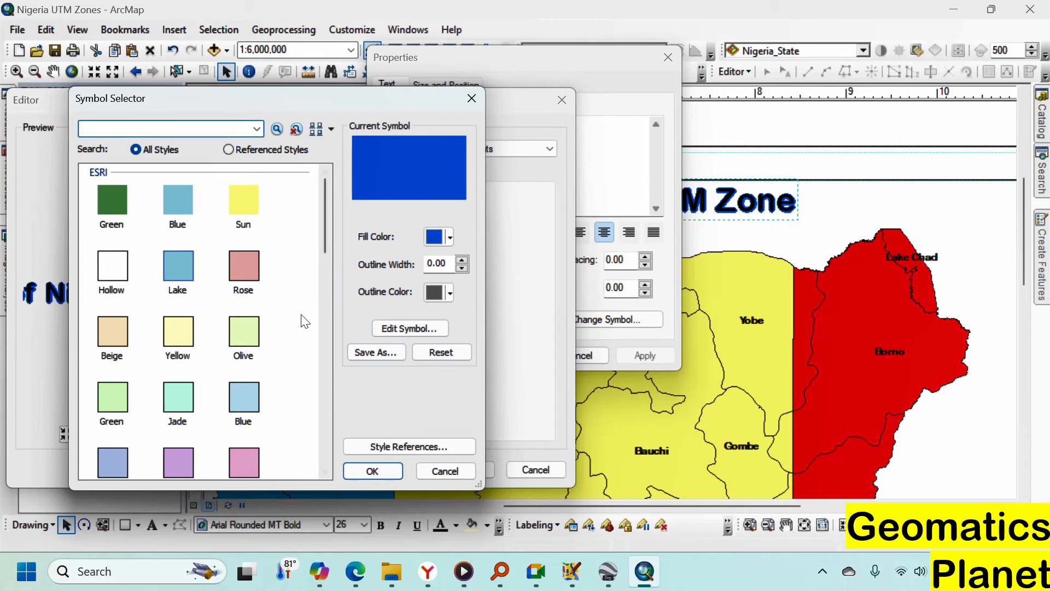
{"action": "left_click", "coordinate": [372, 470]}
{"action": "left_click", "coordinate": [454, 466]}
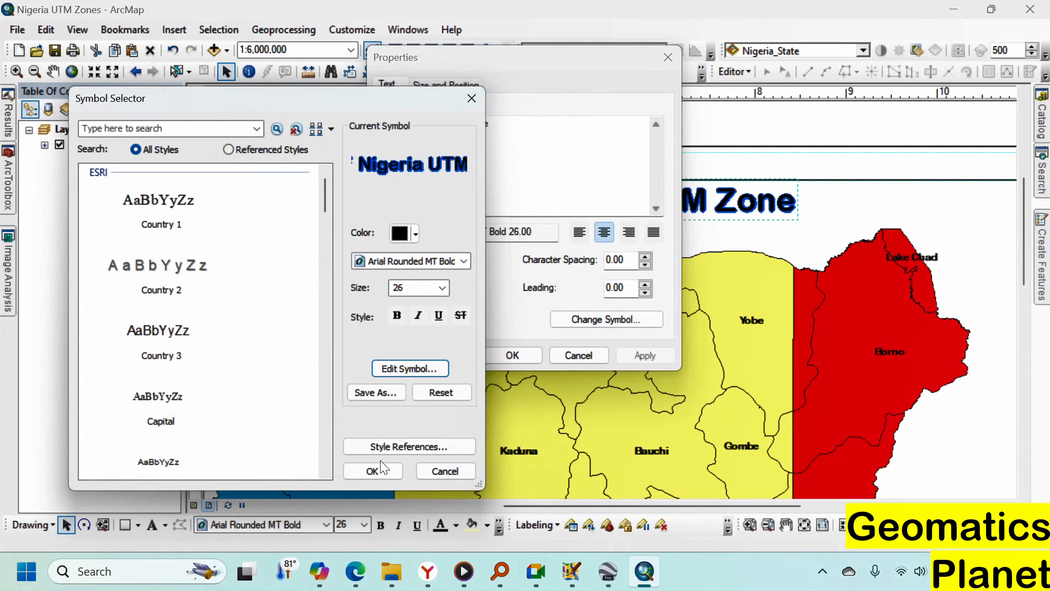
{"action": "left_click", "coordinate": [375, 469]}
{"action": "left_click", "coordinate": [502, 353]}
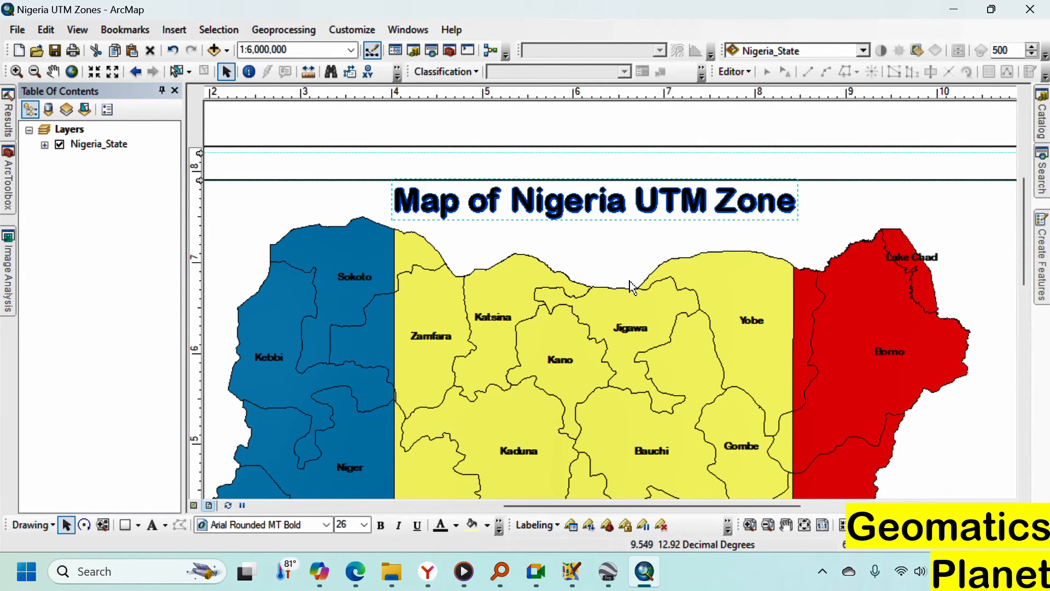
Nudge the title slightly down and to the right below the data frame's upper edge, then deselect it
{"action": "key", "text": "Down"}
{"action": "key", "text": "Down"}
{"action": "key", "text": "Down"}
{"action": "key", "text": "Right"}
{"action": "key", "text": "Right"}
{"action": "key", "text": "Right"}
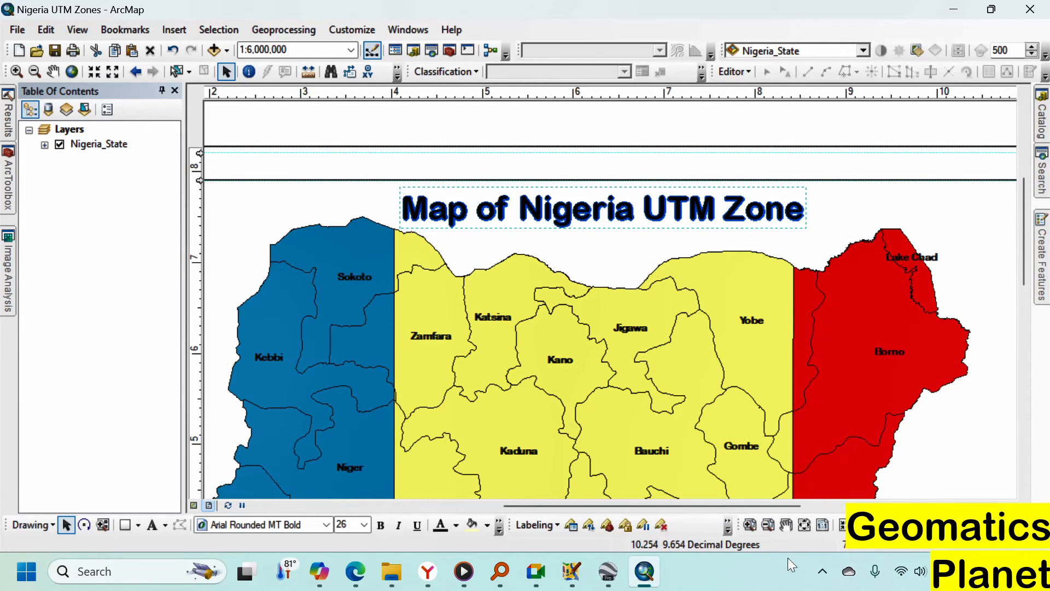
{"action": "left_click", "coordinate": [803, 530]}
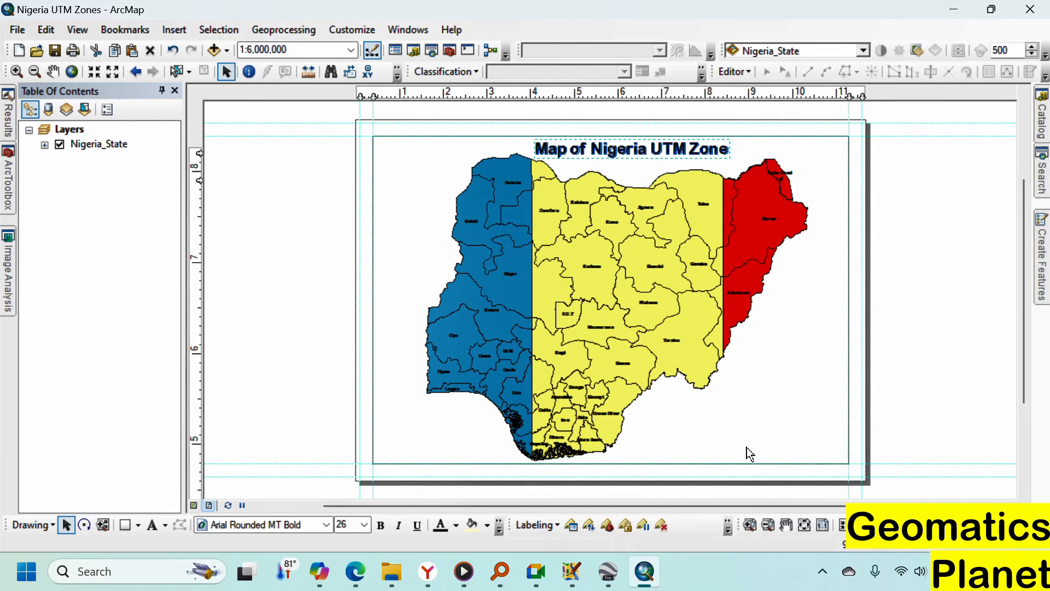
{"action": "left_click", "coordinate": [290, 165]}
Insert a Scale Line 2 scale bar and place it along the data frame's lower edge, southeast of the map
{"action": "left_click", "coordinate": [178, 30]}
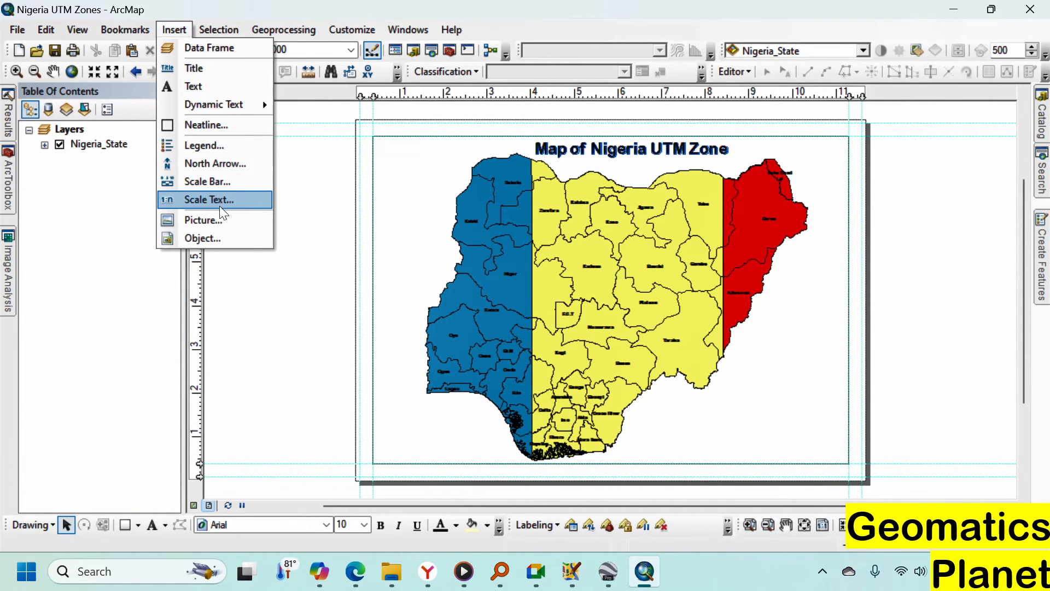
{"action": "left_click", "coordinate": [228, 182]}
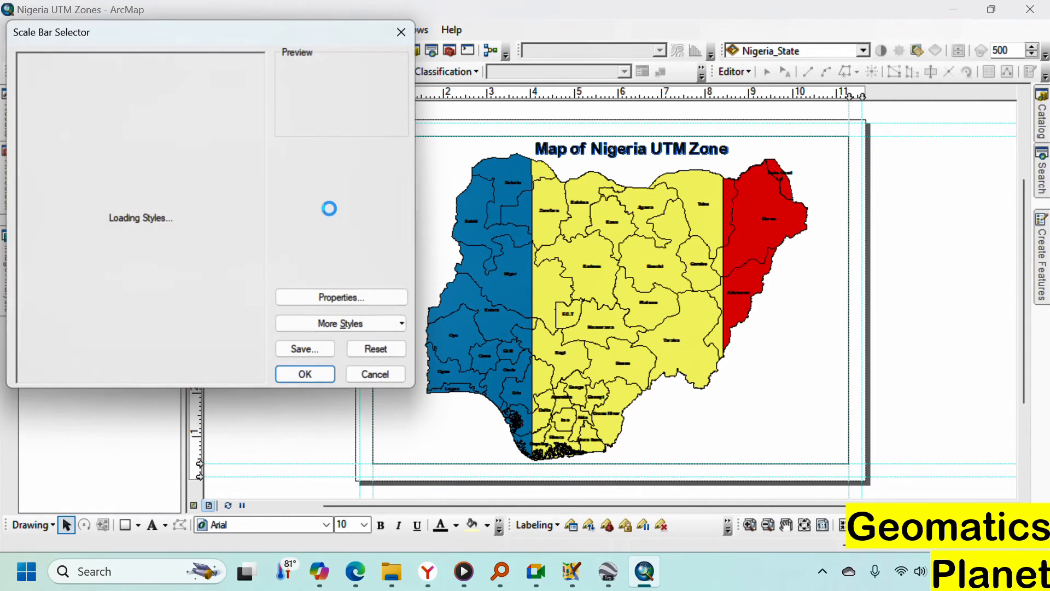
{"action": "scroll", "coordinate": [93, 249], "scroll_direction": "down", "scroll_amount": 1}
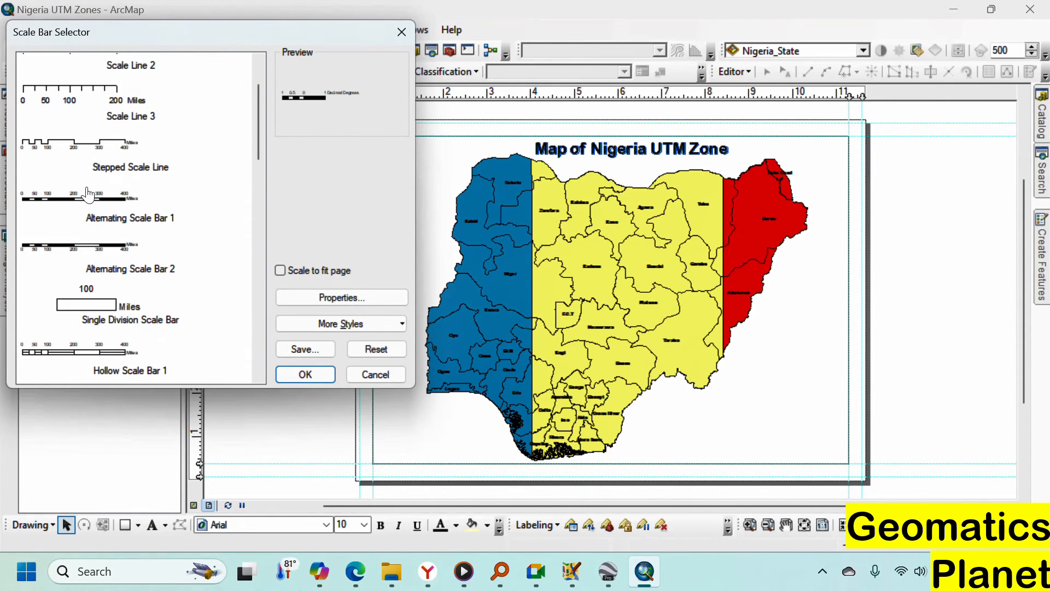
{"action": "scroll", "coordinate": [101, 154], "scroll_direction": "up", "scroll_amount": 1}
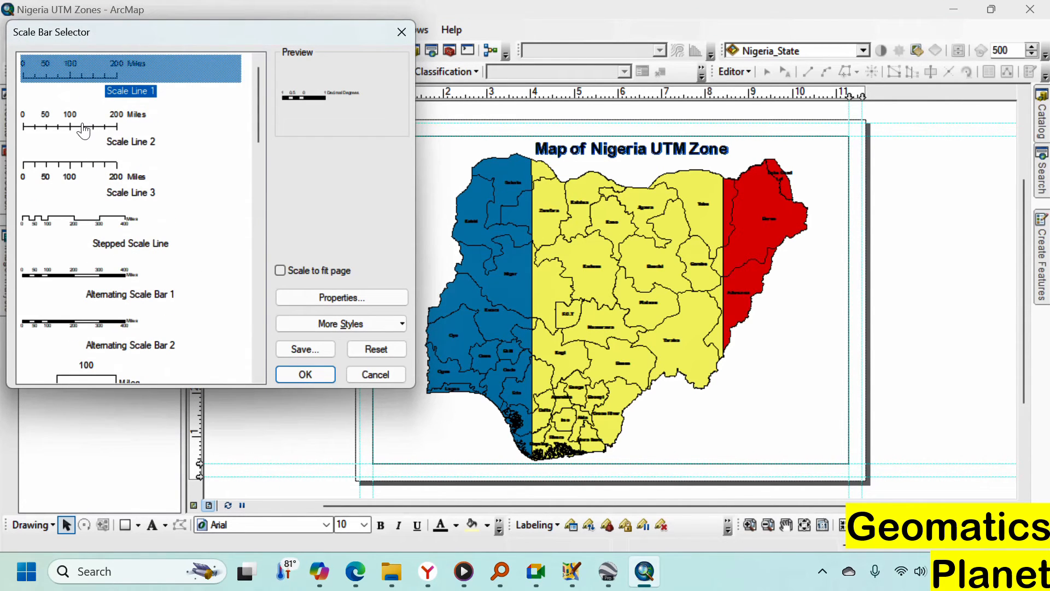
{"action": "left_click", "coordinate": [84, 130]}
{"action": "left_click", "coordinate": [302, 375]}
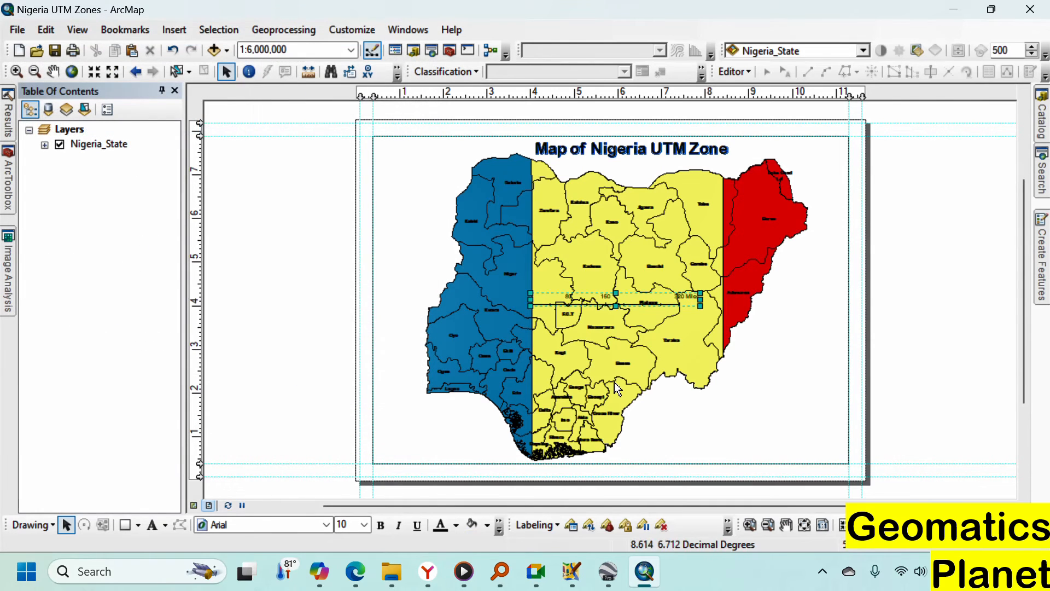
{"action": "left_click_drag", "start_coordinate": [678, 376], "coordinate": [735, 456]}
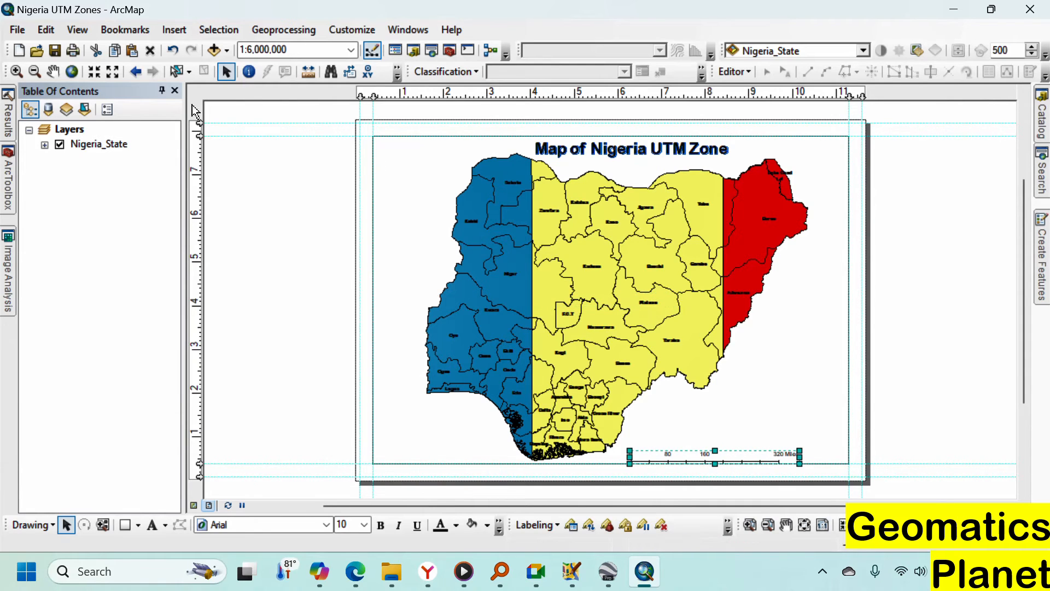
Insert the ESRI North 6 north arrow into the layout
{"action": "left_click", "coordinate": [180, 34]}
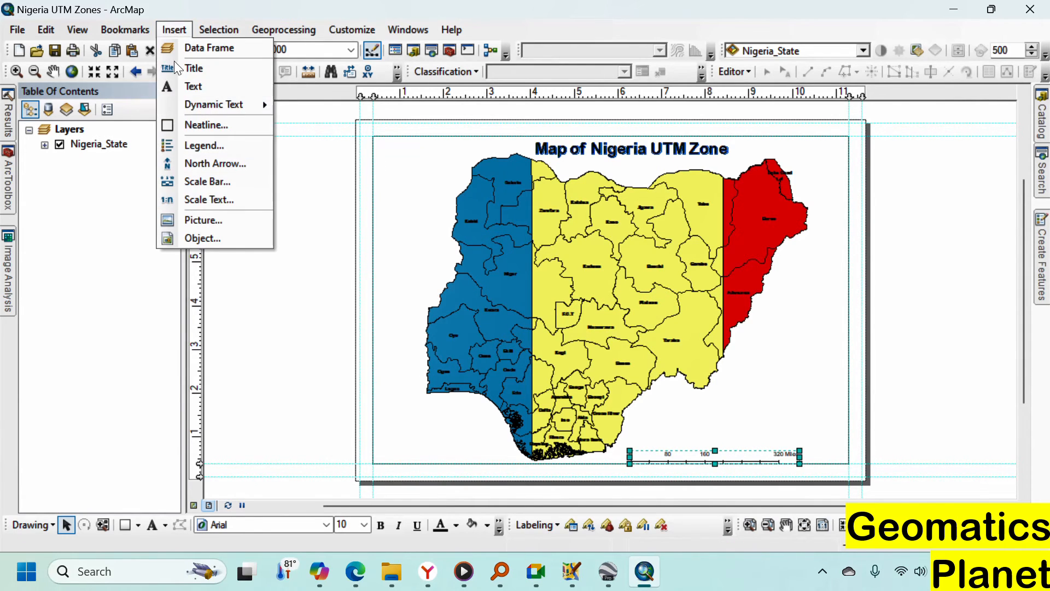
{"action": "left_click", "coordinate": [213, 162]}
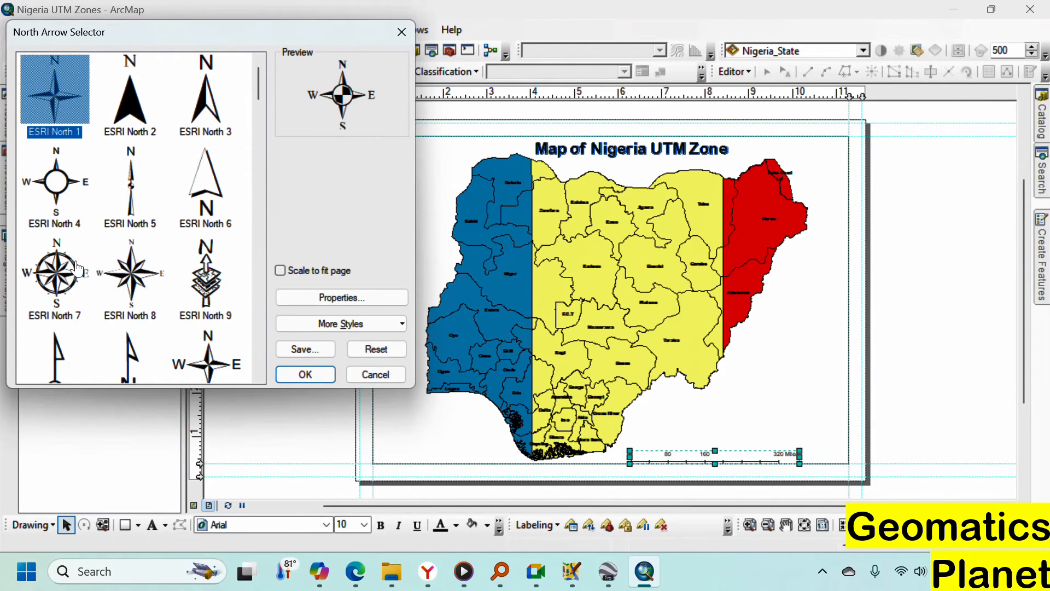
{"action": "left_click", "coordinate": [213, 180]}
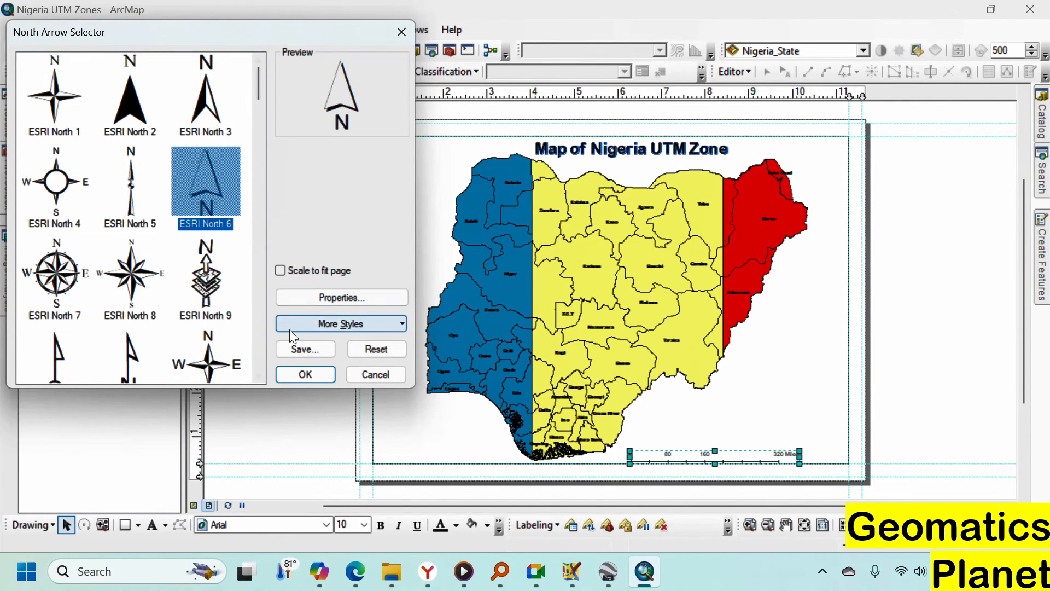
{"action": "left_click", "coordinate": [306, 375]}
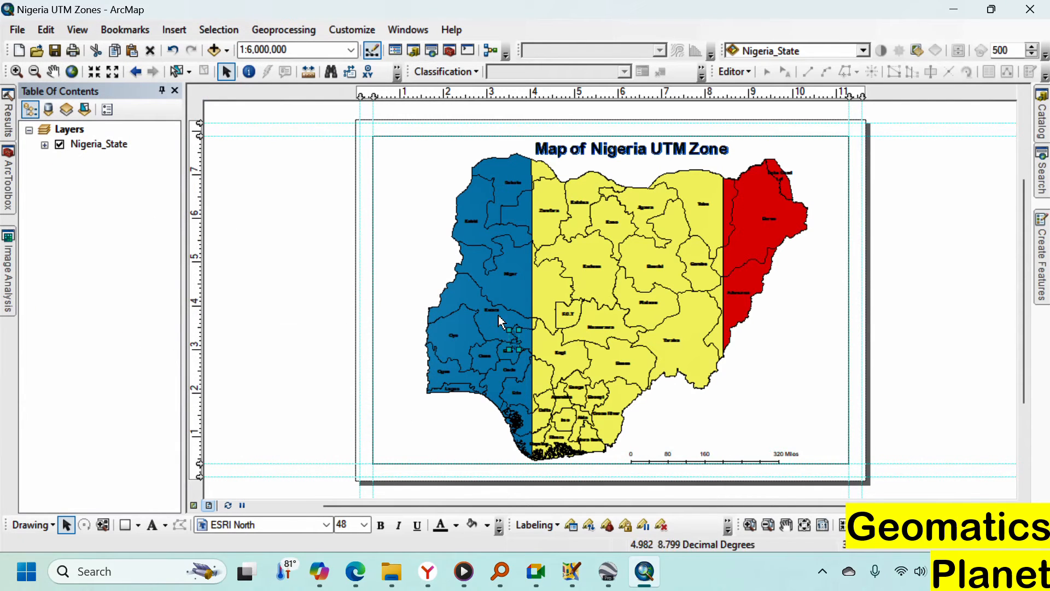
Resize the north arrow to fit the empty space east of Adamawa and place it there, below Borno
{"action": "left_click", "coordinate": [817, 326]}
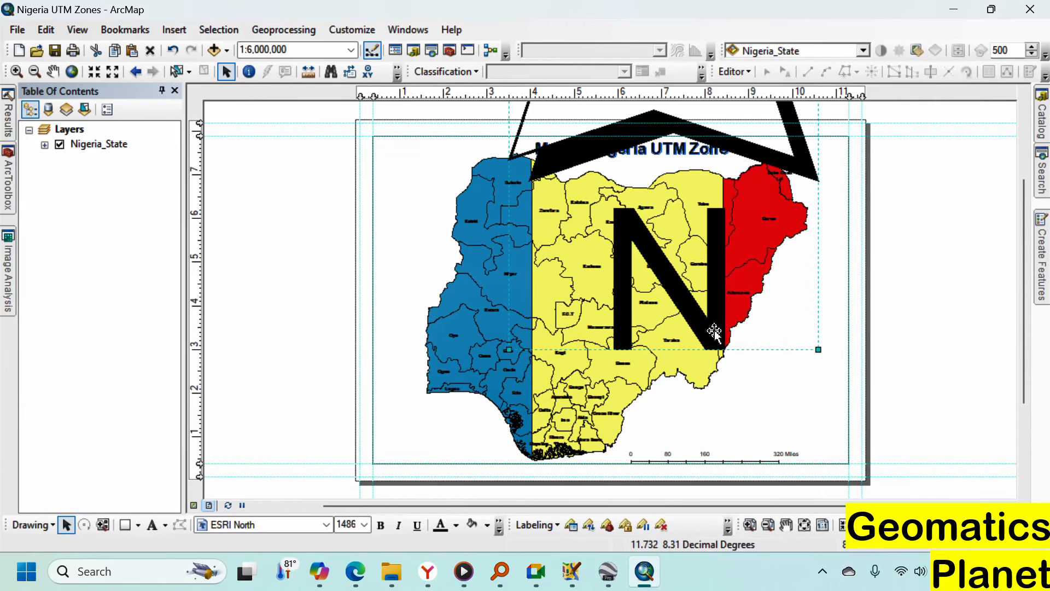
{"action": "left_click_drag", "start_coordinate": [816, 351], "coordinate": [706, 203]}
{"action": "left_click_drag", "start_coordinate": [631, 142], "coordinate": [766, 410]}
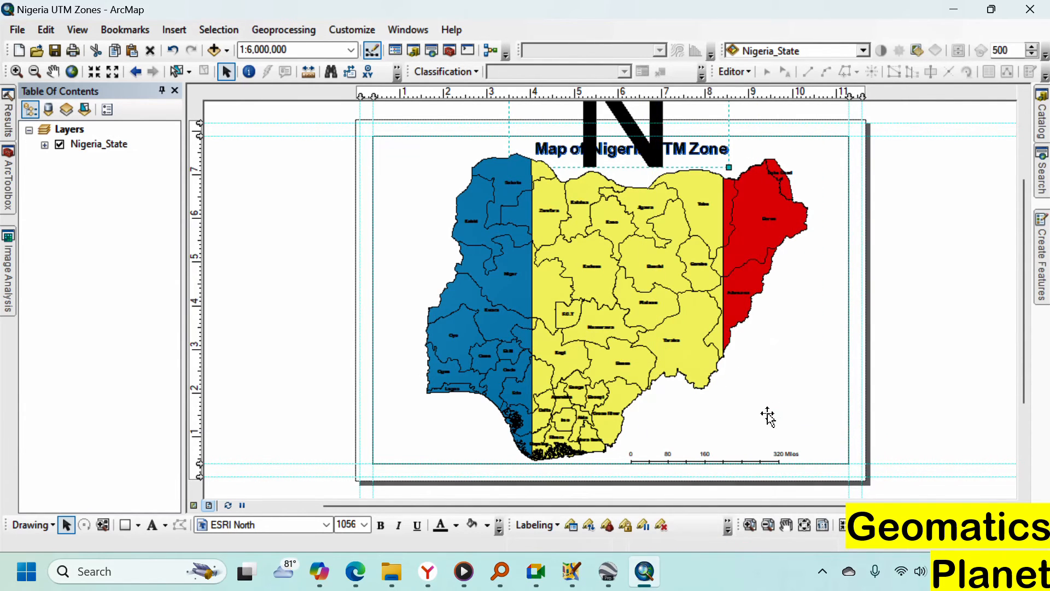
{"action": "left_click_drag", "start_coordinate": [643, 433], "coordinate": [752, 212]}
{"action": "left_click_drag", "start_coordinate": [751, 338], "coordinate": [815, 296]}
{"action": "left_click", "coordinate": [895, 257]}
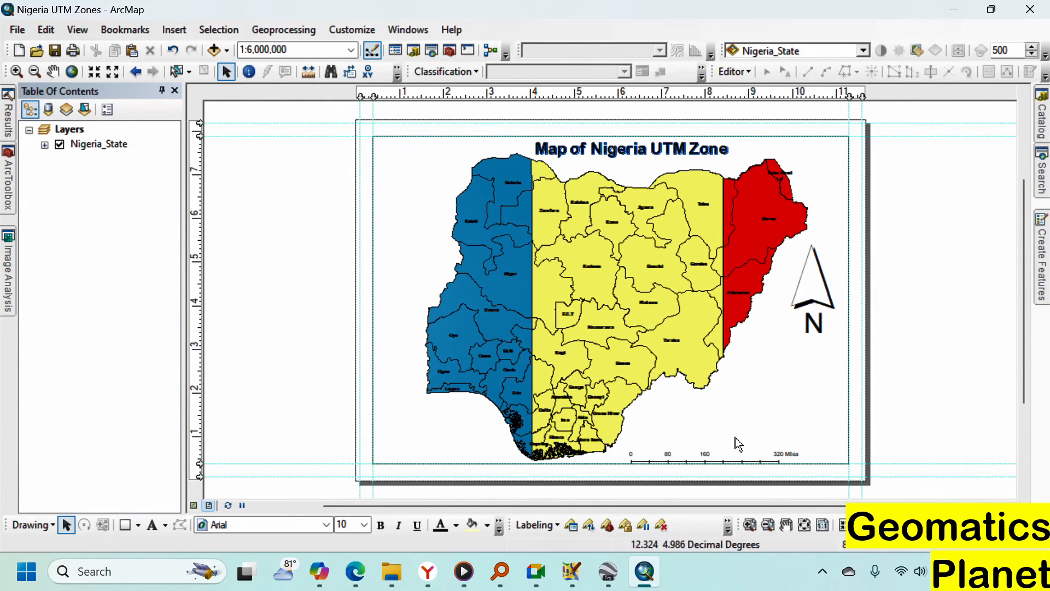
Insert a one-column legend for Nigeria_State titled "Legend" and place it below the north arrow
{"action": "left_click", "coordinate": [173, 30]}
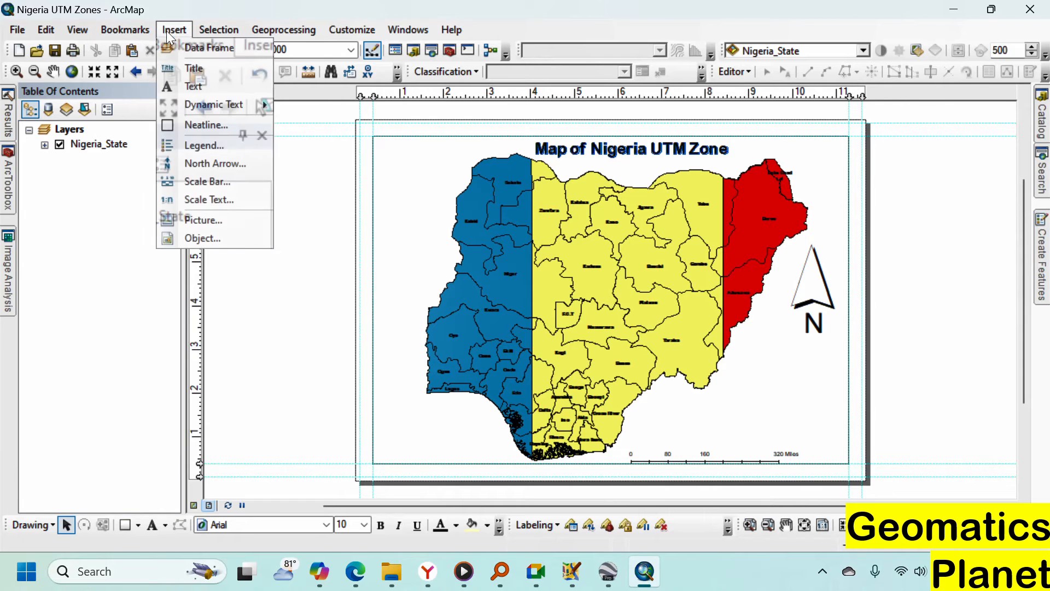
{"action": "left_click", "coordinate": [222, 151]}
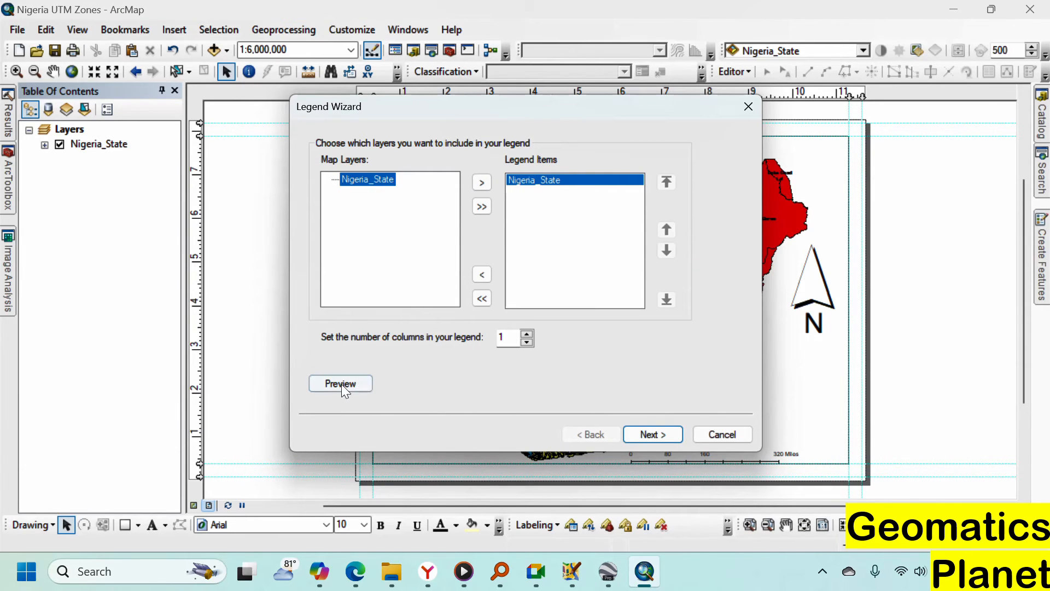
{"action": "left_click", "coordinate": [660, 429]}
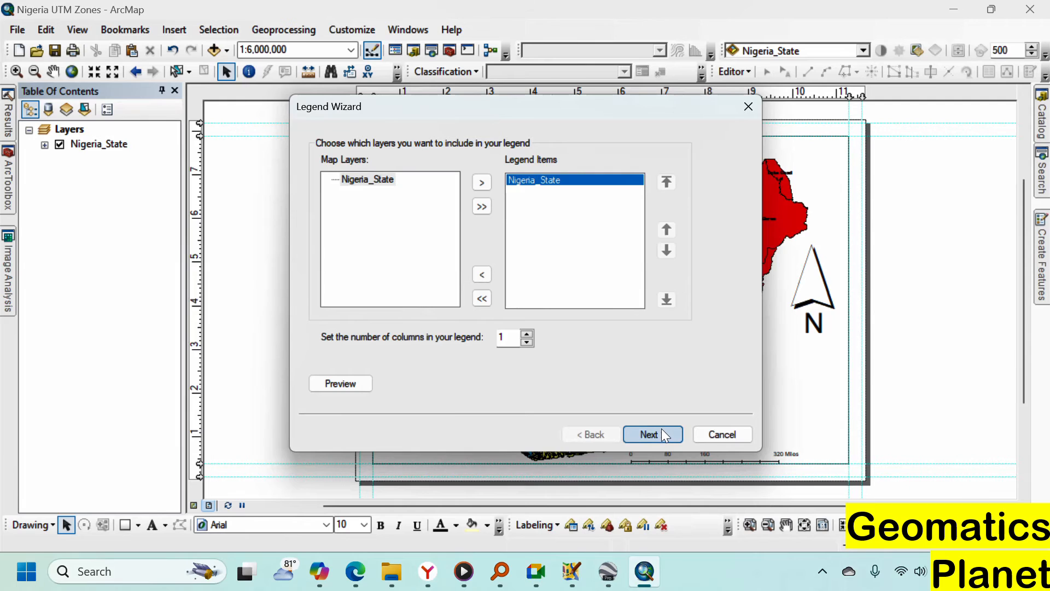
{"action": "left_click", "coordinate": [662, 429]}
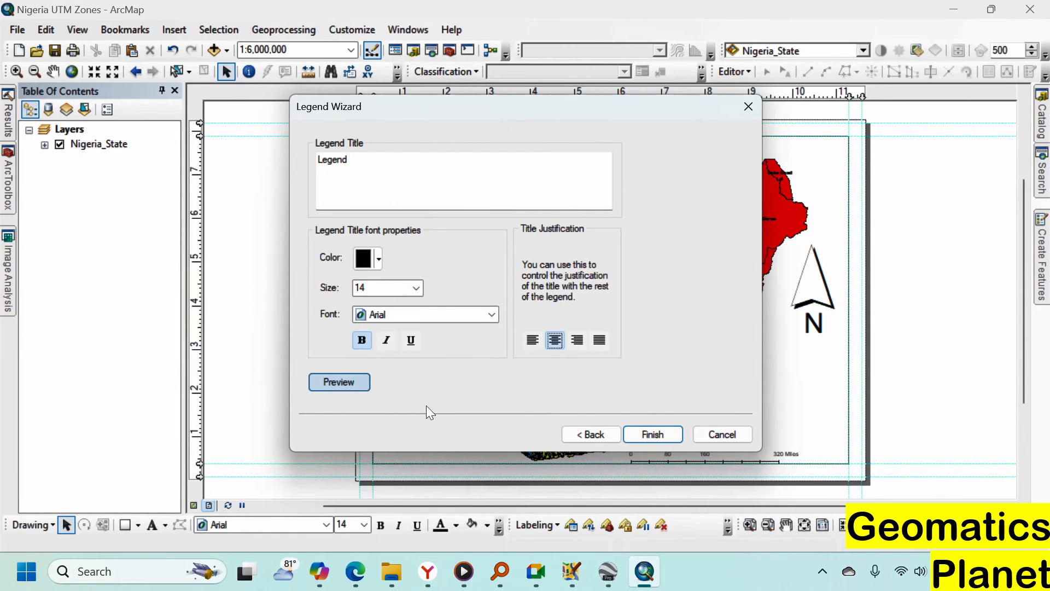
{"action": "left_click", "coordinate": [664, 434]}
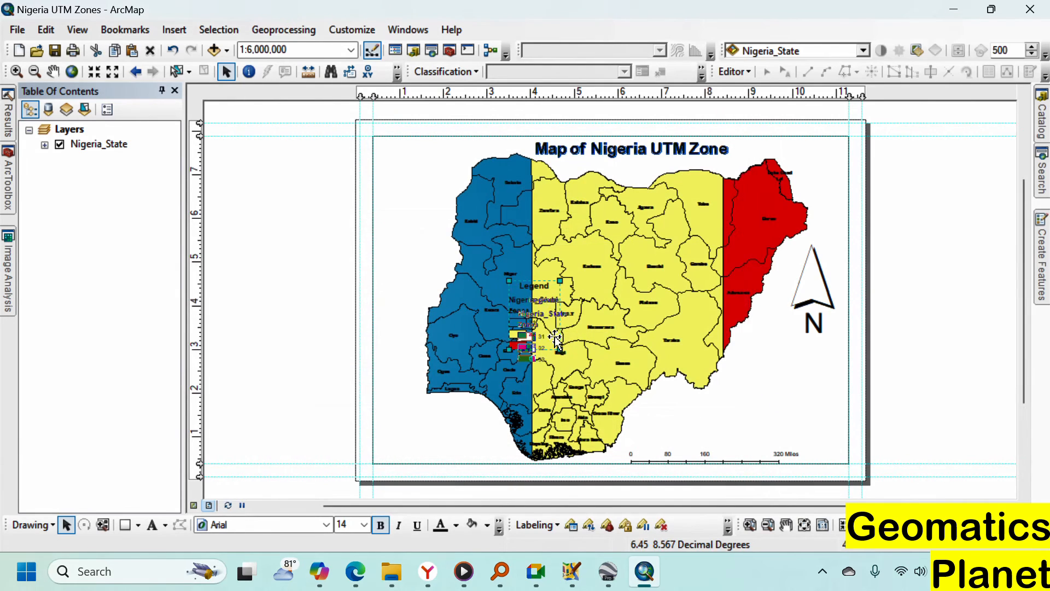
{"action": "left_click_drag", "start_coordinate": [550, 328], "coordinate": [824, 412]}
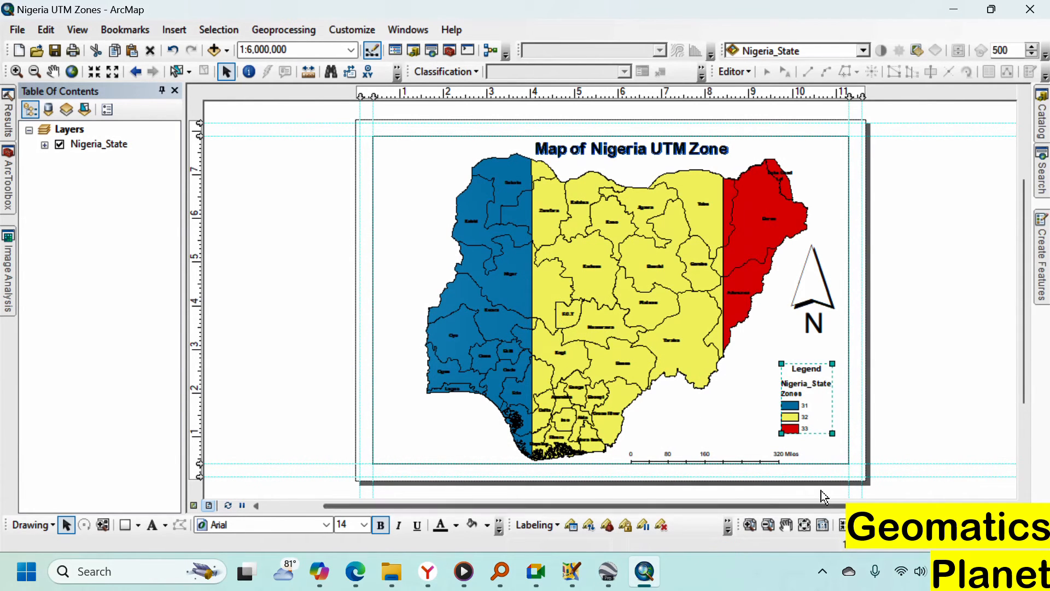
Move the legend into the lower-right corner of the data frame, flush with both edges
{"action": "scroll", "coordinate": [768, 383], "scroll_direction": "up", "scroll_amount": 2}
{"action": "scroll", "coordinate": [771, 388], "scroll_direction": "down", "scroll_amount": 5}
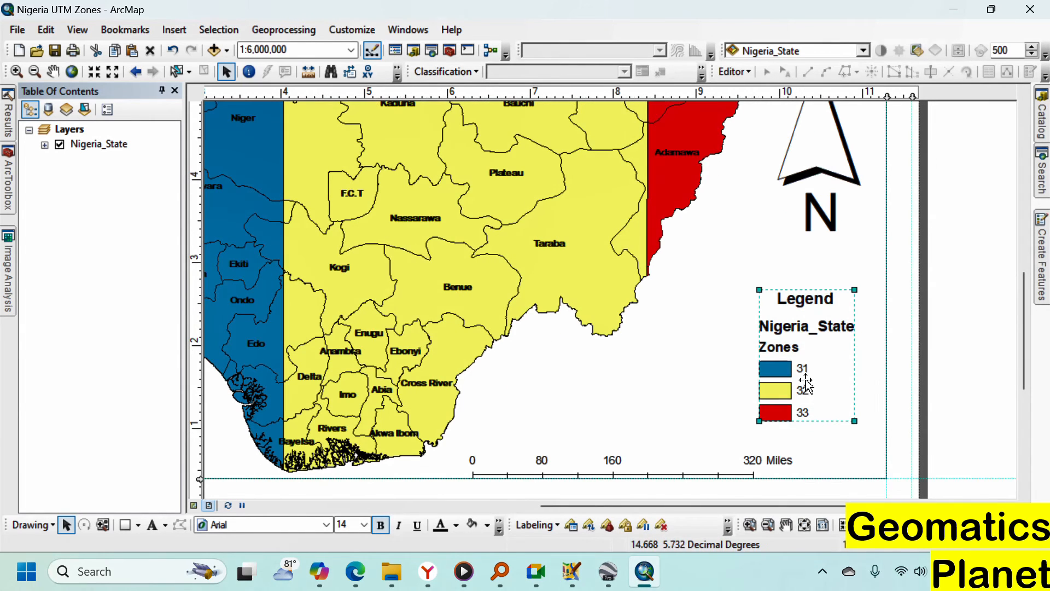
{"action": "left_click_drag", "start_coordinate": [794, 331], "coordinate": [826, 387]}
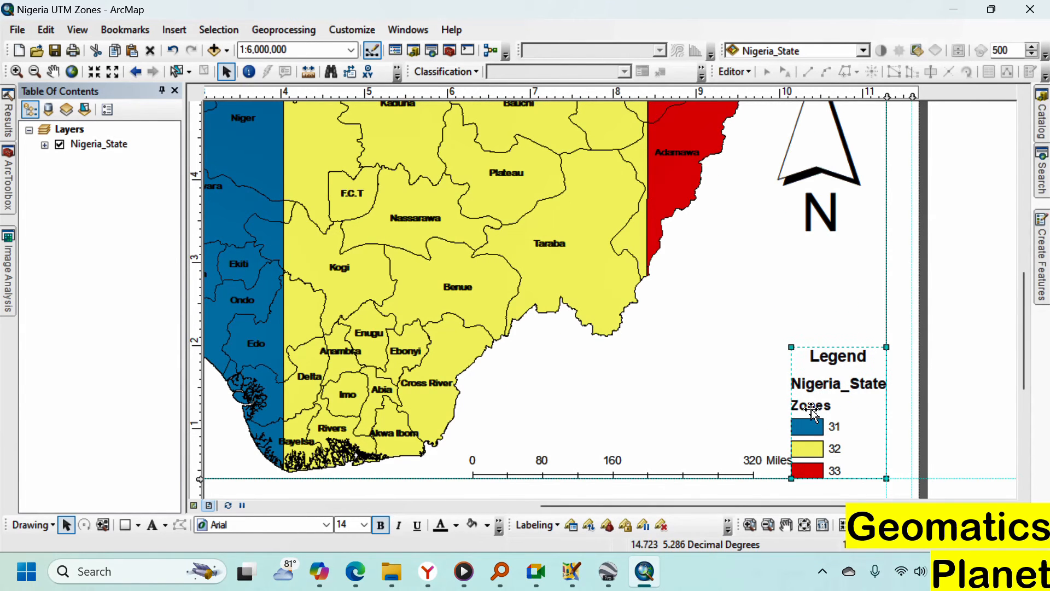
Shift the scale bar left along the data frame's lower edge to clear the legend
{"action": "left_click", "coordinate": [619, 472]}
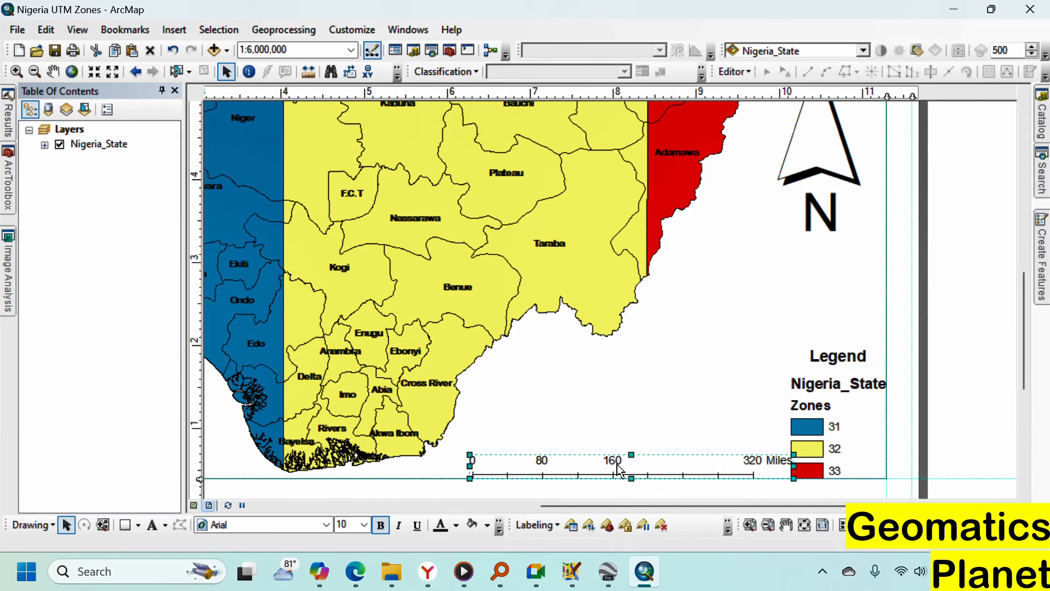
{"action": "left_click_drag", "start_coordinate": [618, 472], "coordinate": [597, 459]}
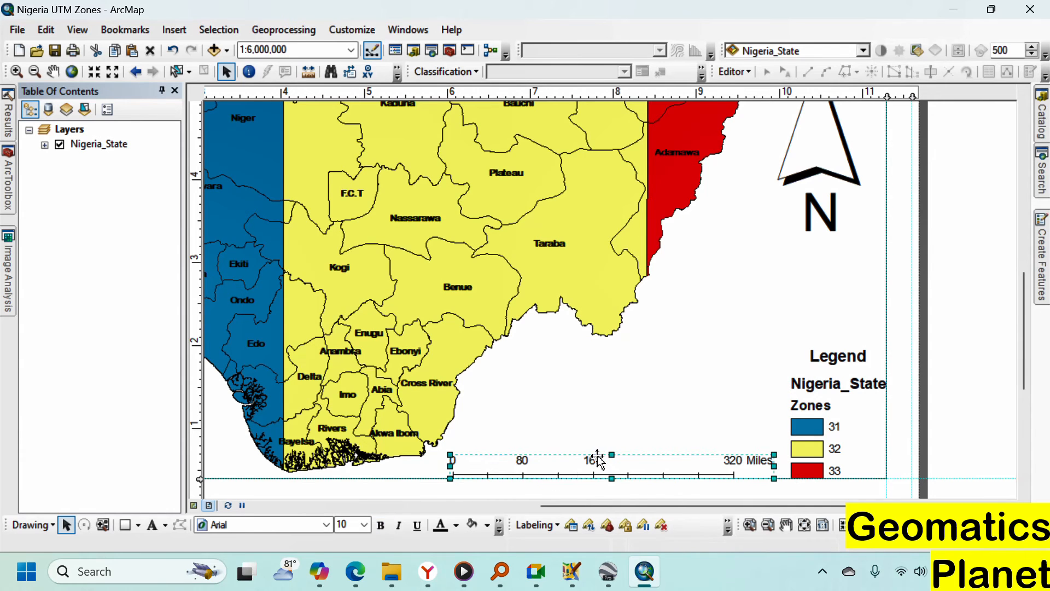
{"action": "scroll", "coordinate": [854, 430], "scroll_direction": "up", "scroll_amount": 2}
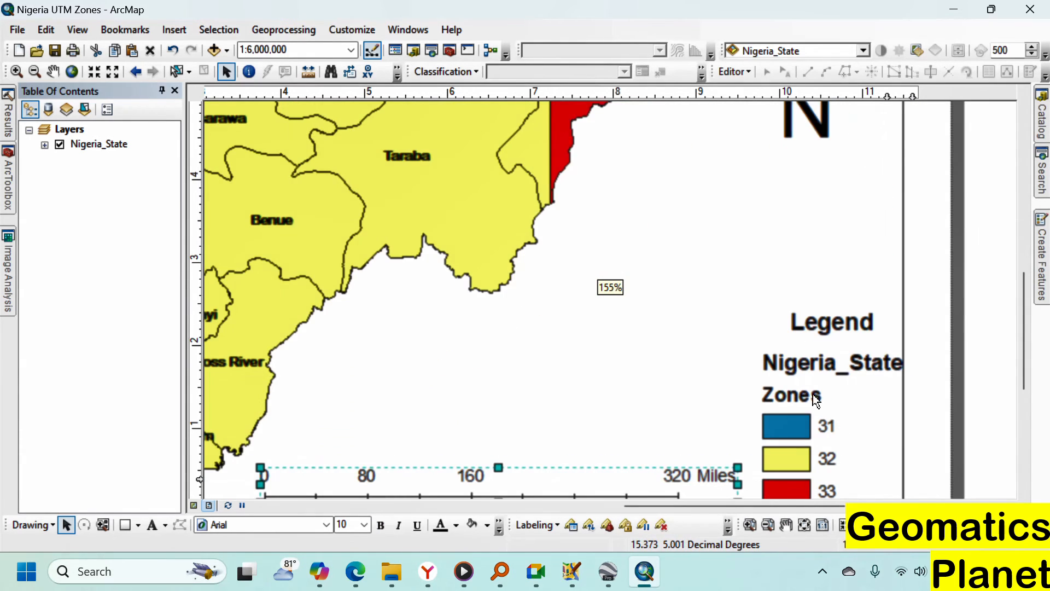
{"action": "scroll", "coordinate": [813, 395], "scroll_direction": "down", "scroll_amount": 2}
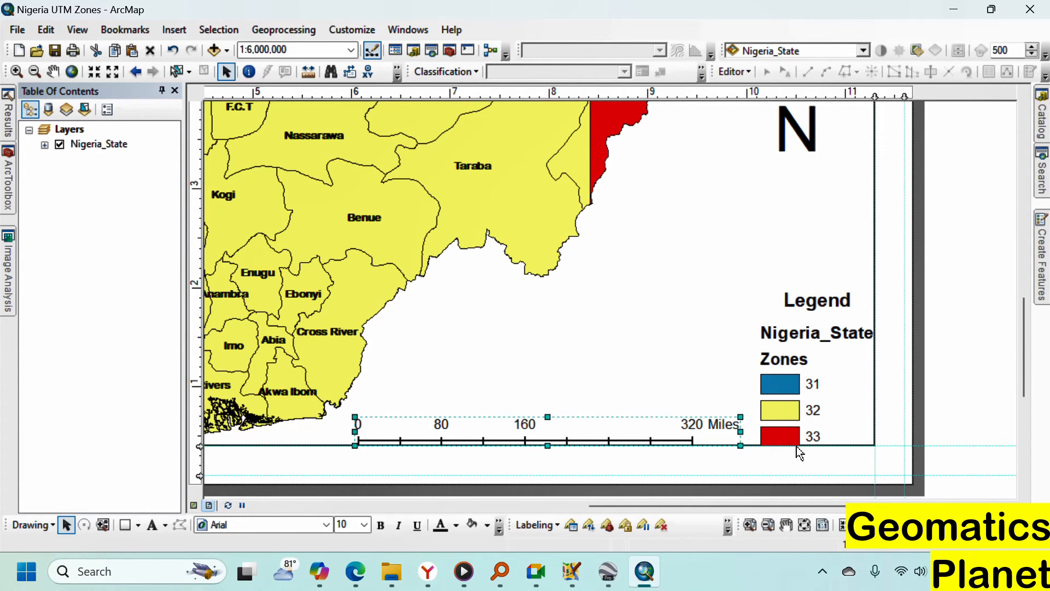
Hide the layer name and the heading of the Nigeria_State item in the legend and apply the change
{"action": "scroll", "coordinate": [800, 452], "scroll_direction": "up", "scroll_amount": 1}
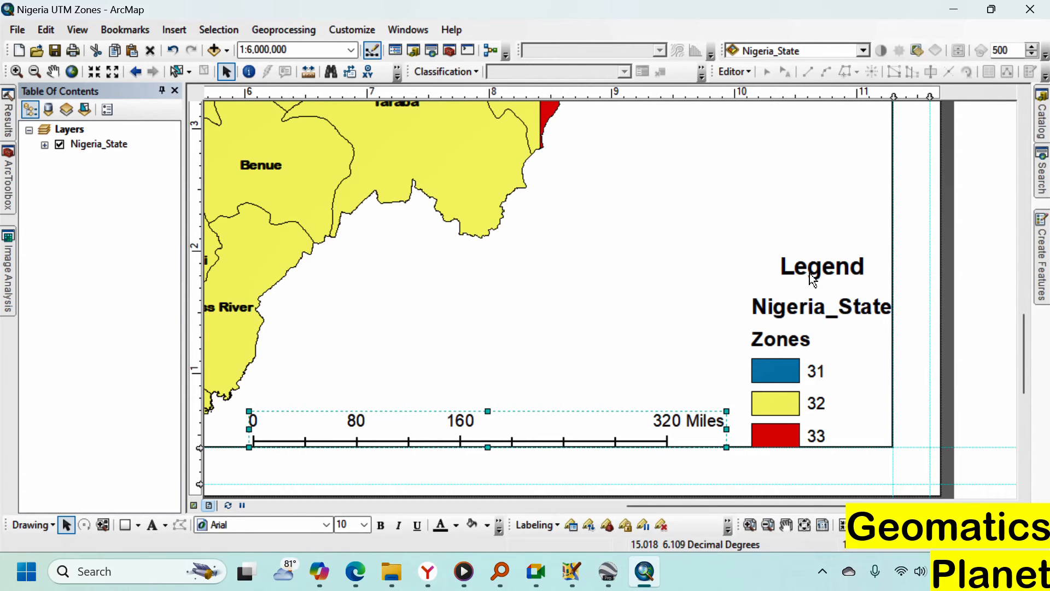
{"action": "left_click", "coordinate": [807, 274]}
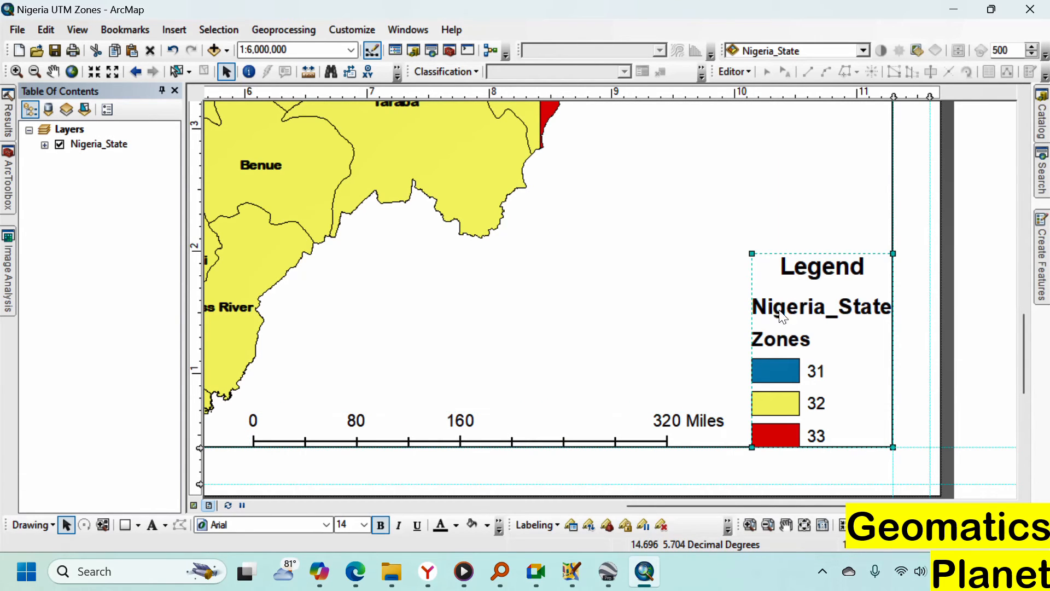
{"action": "right_click", "coordinate": [777, 309]}
{"action": "left_click", "coordinate": [808, 302]}
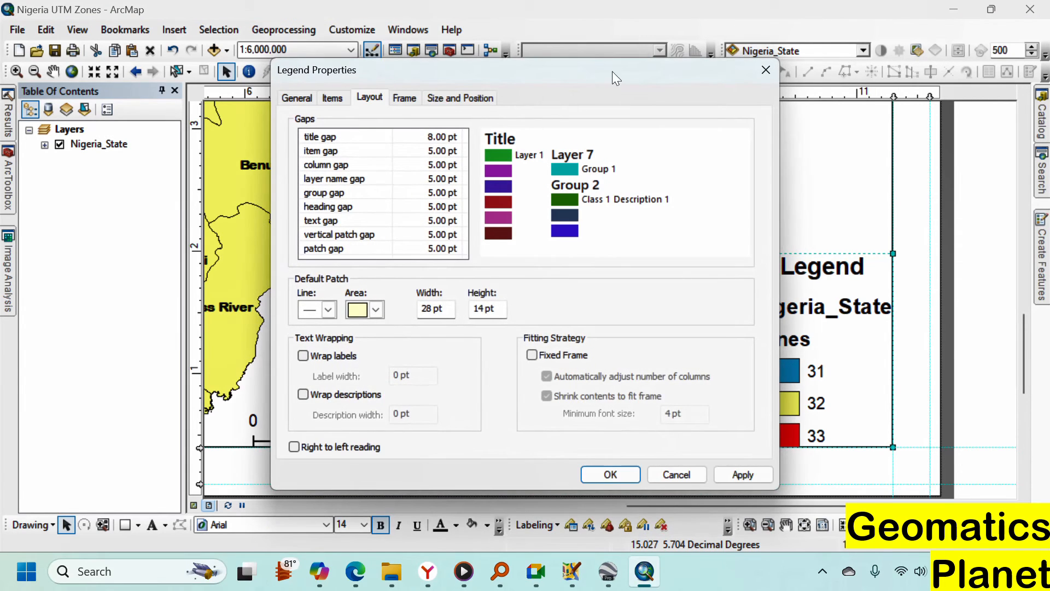
{"action": "left_click_drag", "start_coordinate": [612, 71], "coordinate": [527, 67]}
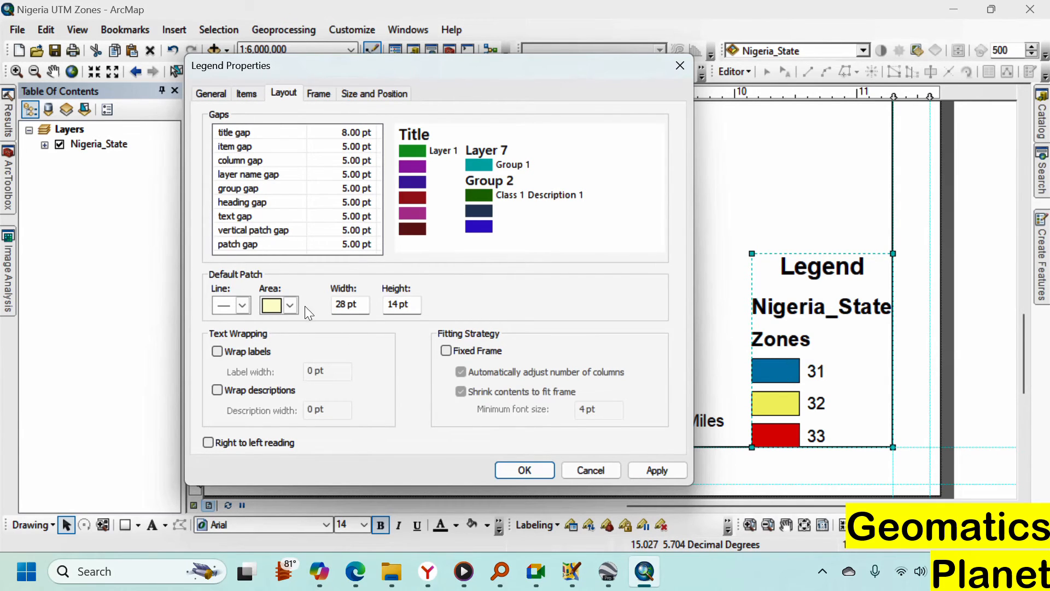
{"action": "left_click", "coordinate": [205, 96]}
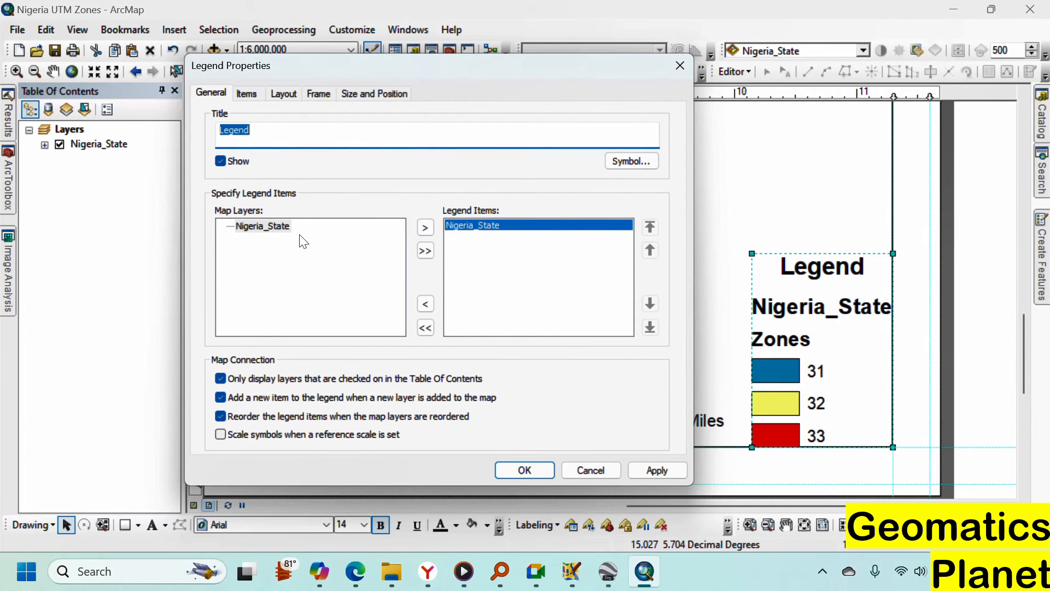
{"action": "left_click", "coordinate": [246, 94]}
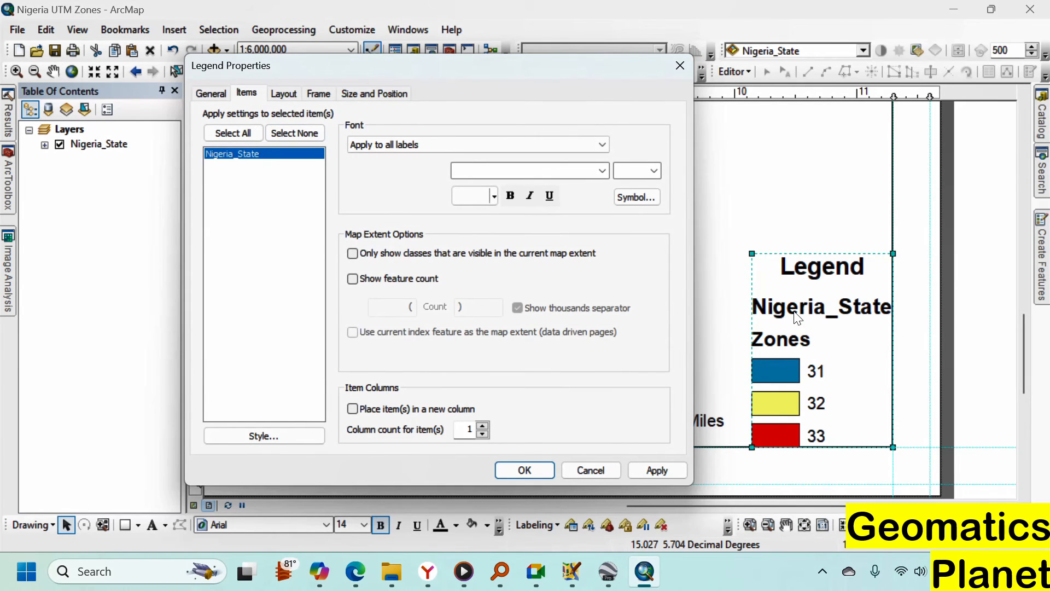
{"action": "right_click", "coordinate": [239, 158]}
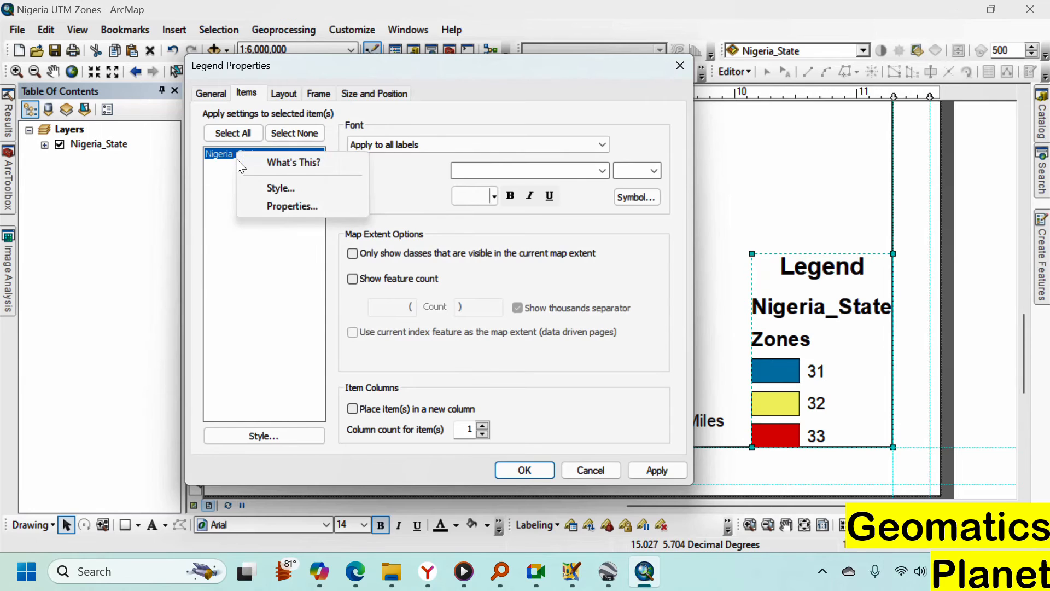
{"action": "left_click", "coordinate": [256, 202]}
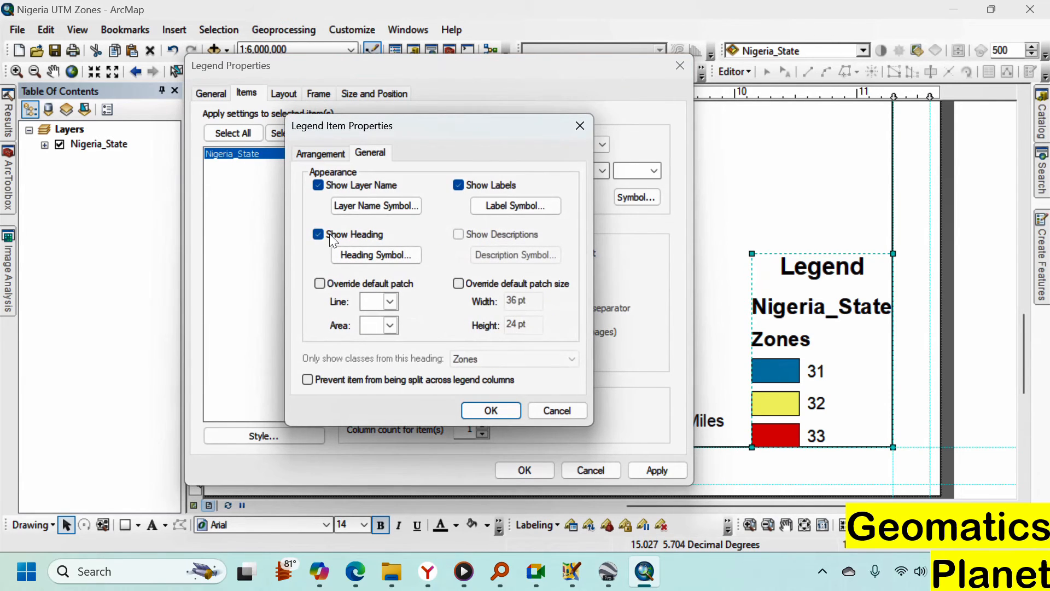
{"action": "left_click", "coordinate": [327, 232]}
{"action": "left_click", "coordinate": [320, 187]}
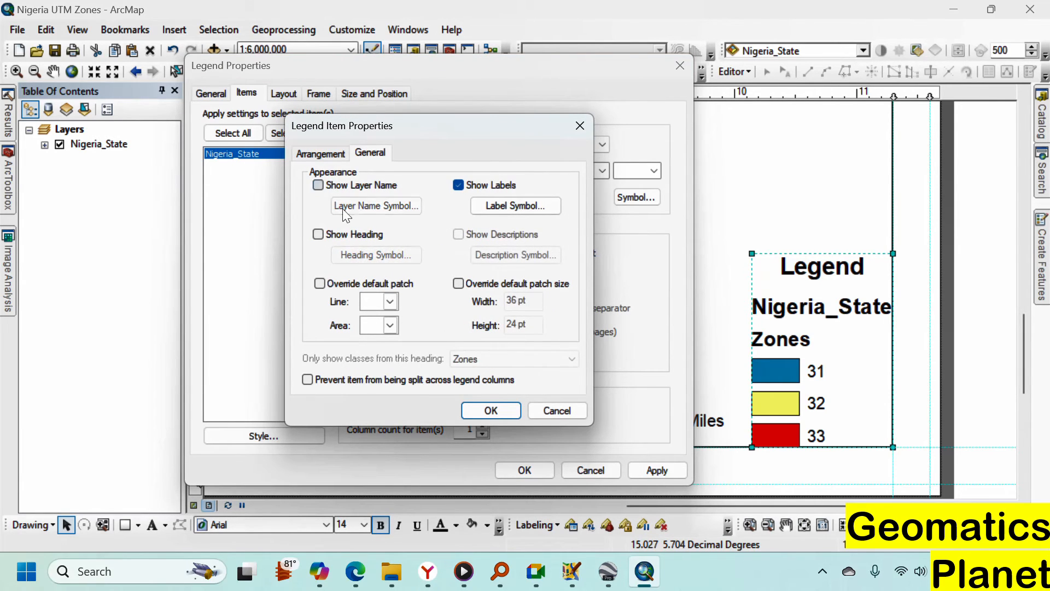
{"action": "left_click", "coordinate": [475, 414]}
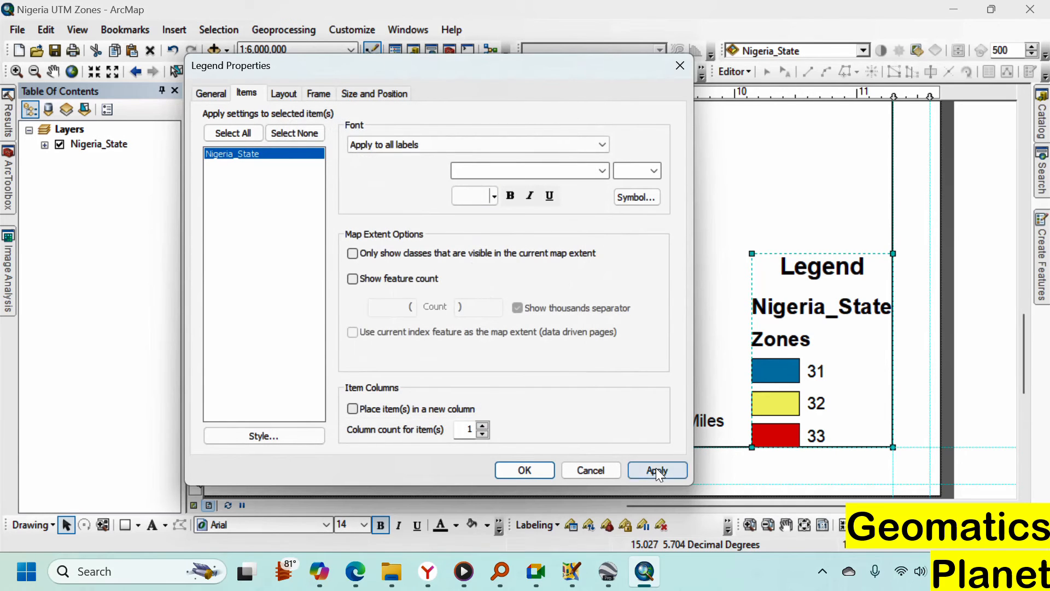
{"action": "left_click", "coordinate": [657, 470]}
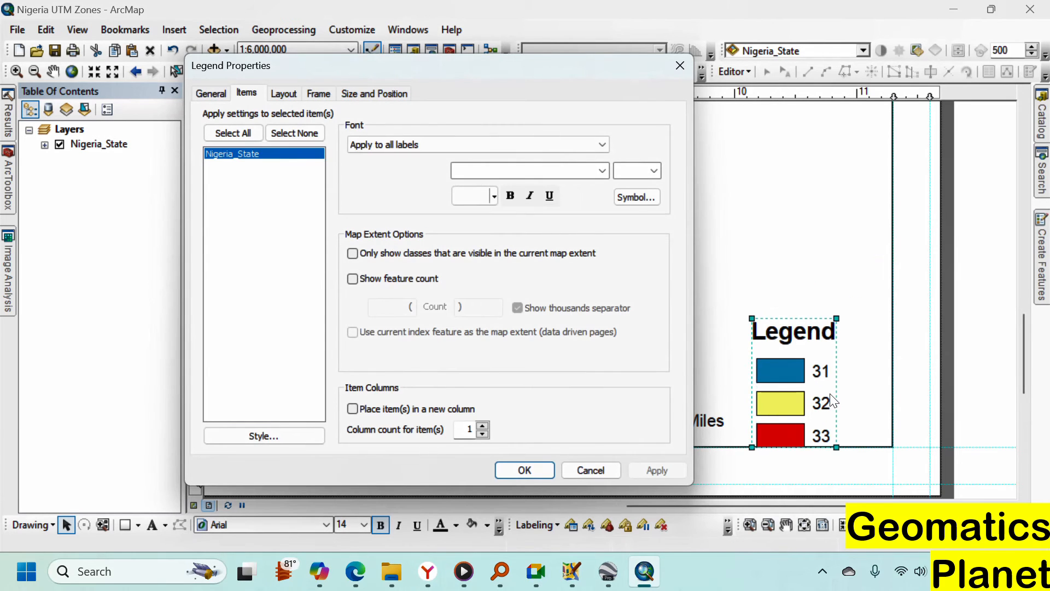
Show the heading of the Nigeria_State legend item again, leaving its layer name hidden, and apply the change
{"action": "right_click", "coordinate": [227, 157]}
{"action": "left_click", "coordinate": [242, 208]}
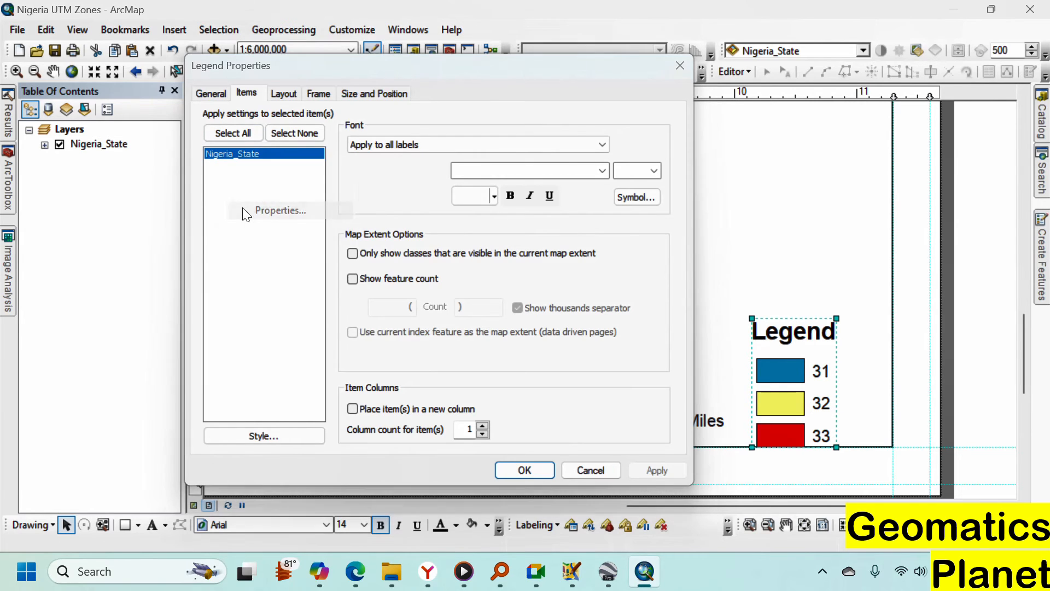
{"action": "left_click", "coordinate": [349, 239]}
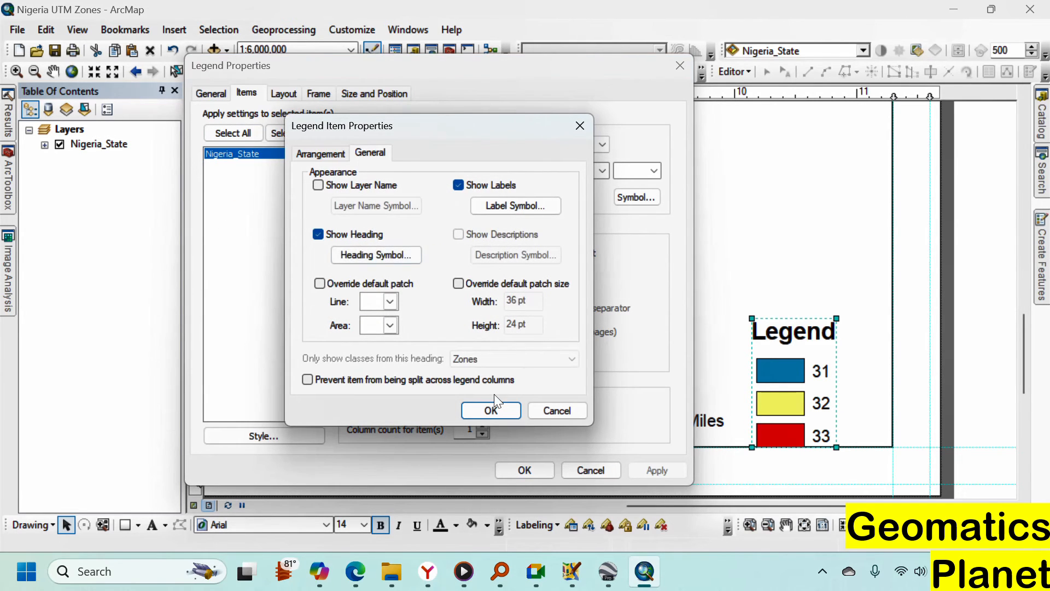
{"action": "left_click", "coordinate": [491, 409]}
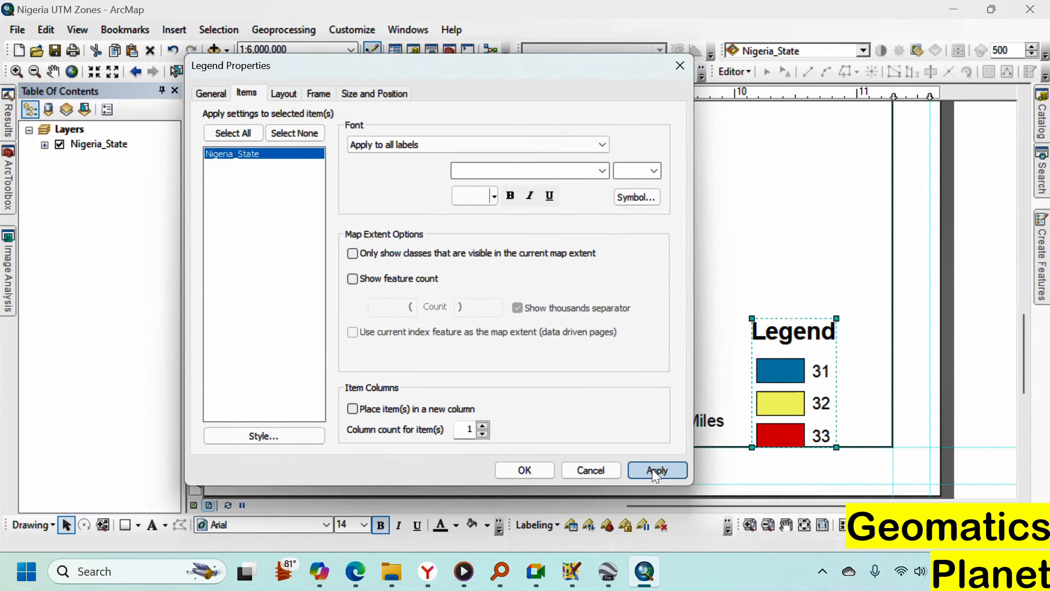
{"action": "left_click", "coordinate": [653, 470]}
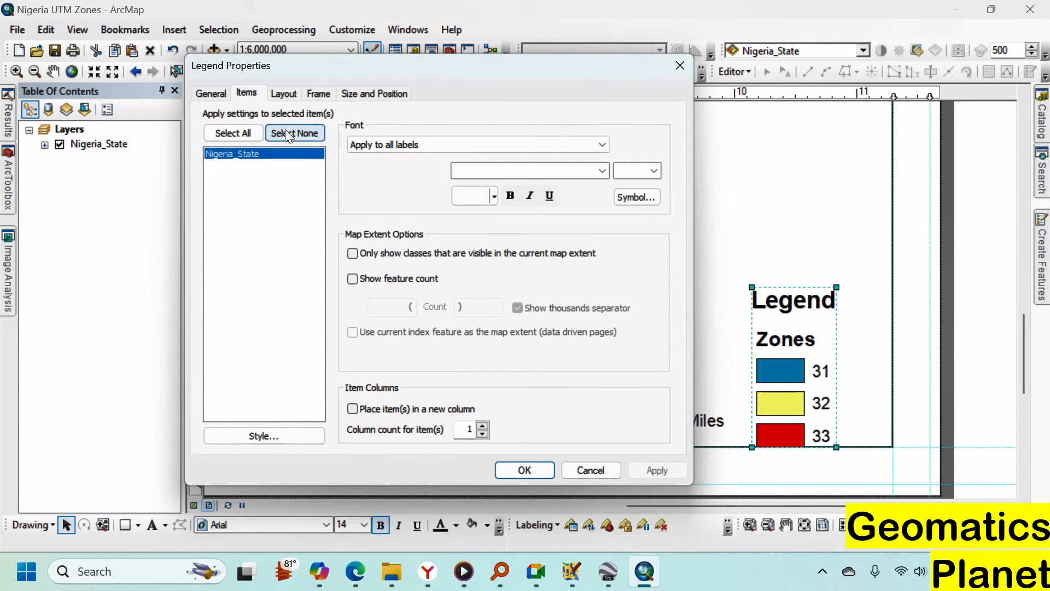
Try the Ellipse shape for the legend's default area patch
{"action": "left_click", "coordinate": [282, 94]}
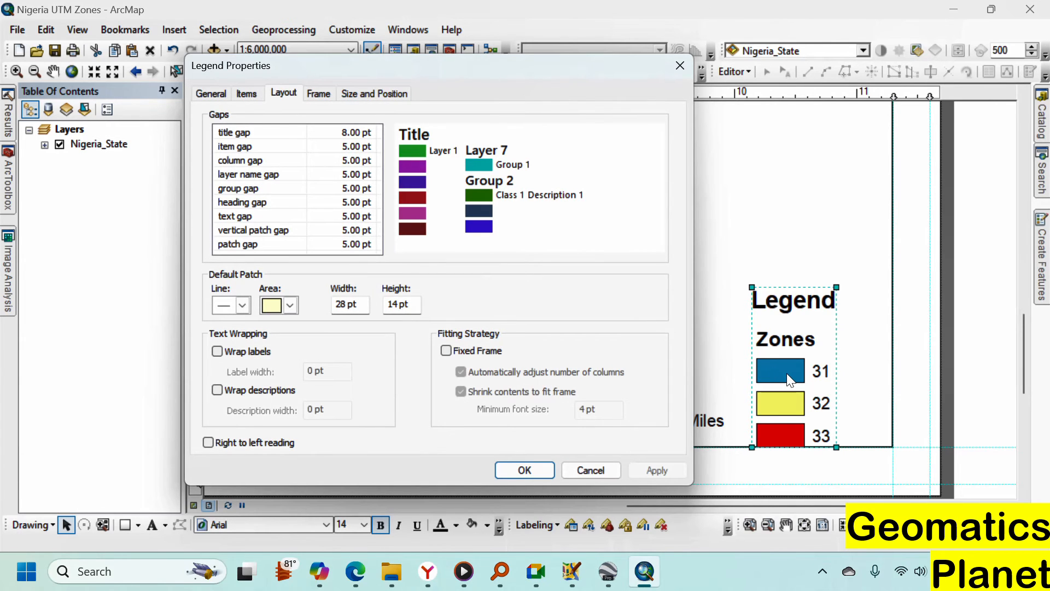
{"action": "left_click", "coordinate": [291, 305]}
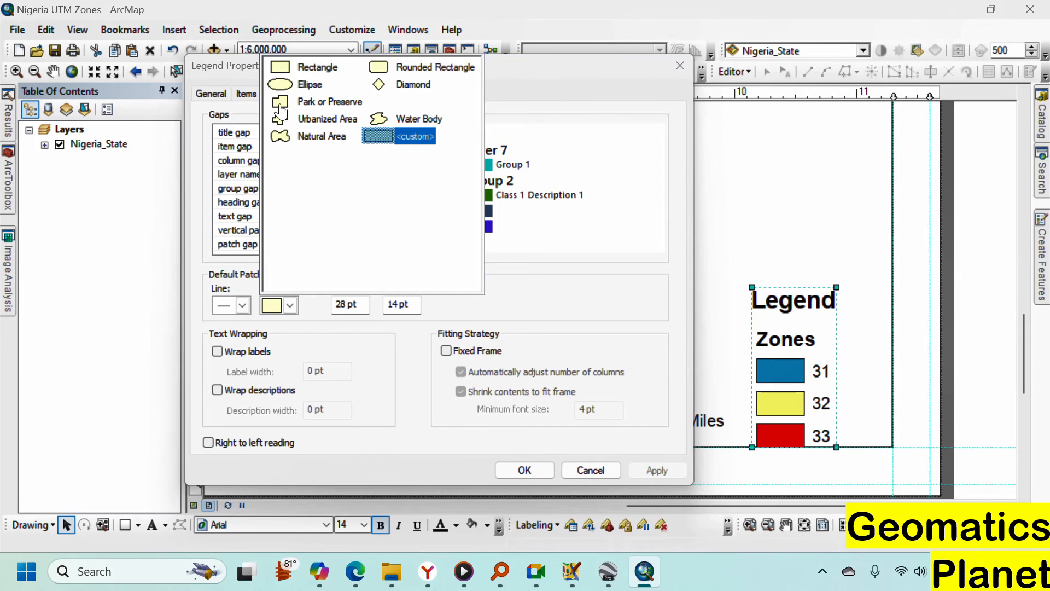
{"action": "left_click", "coordinate": [282, 86]}
{"action": "left_click", "coordinate": [653, 471]}
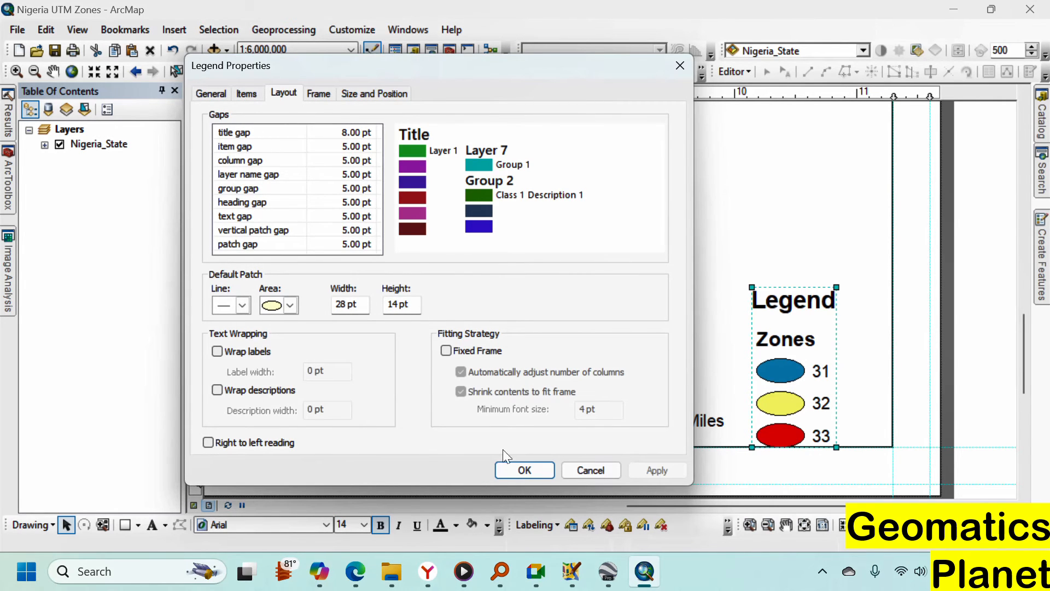
Set the legend's default area patch to Rounded Rectangle and apply it
{"action": "left_click", "coordinate": [289, 305]}
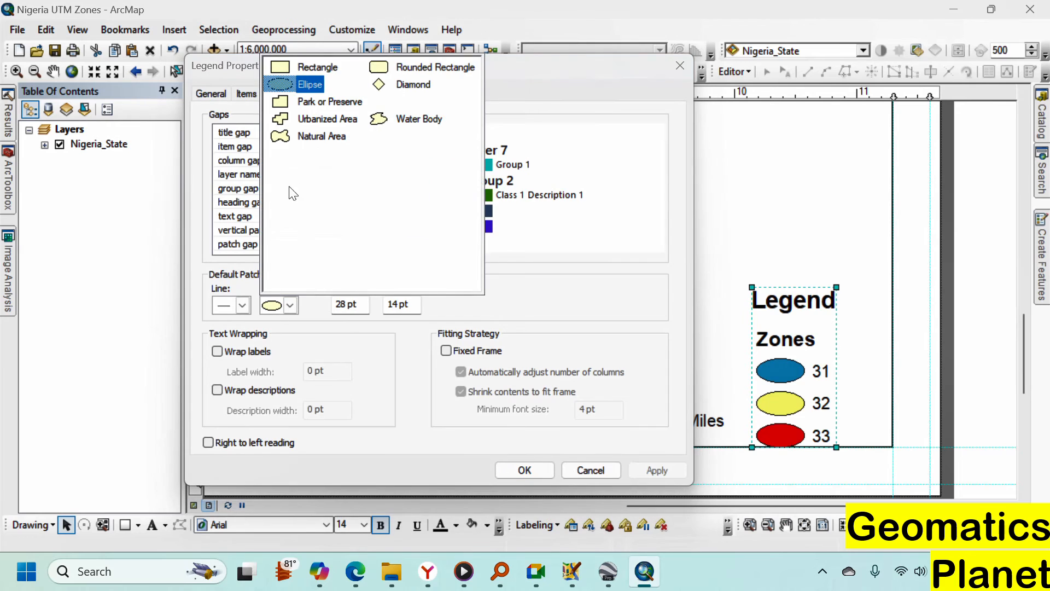
{"action": "left_click", "coordinate": [398, 68]}
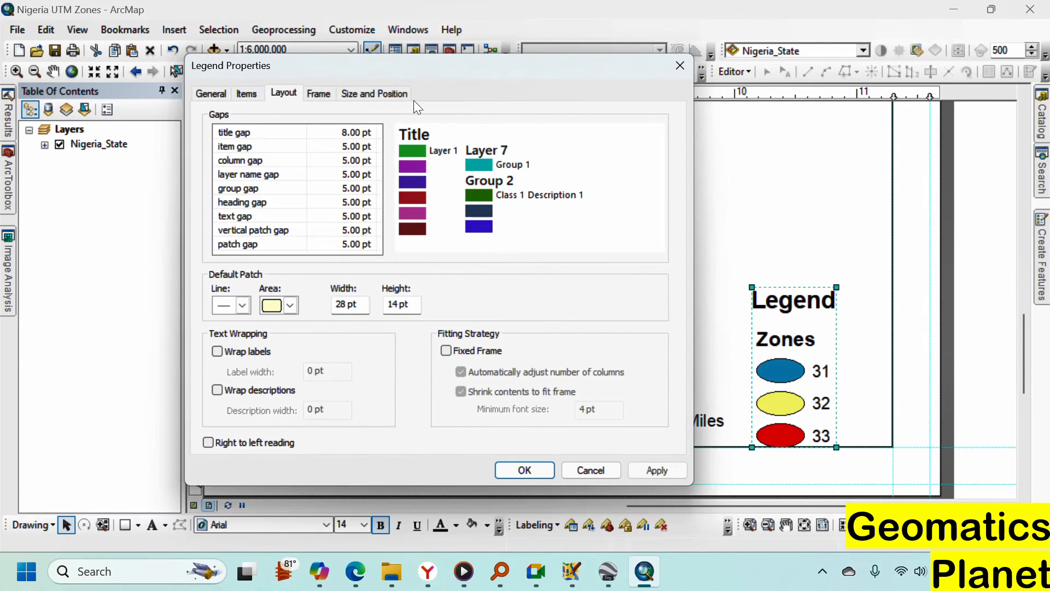
{"action": "left_click", "coordinate": [647, 470]}
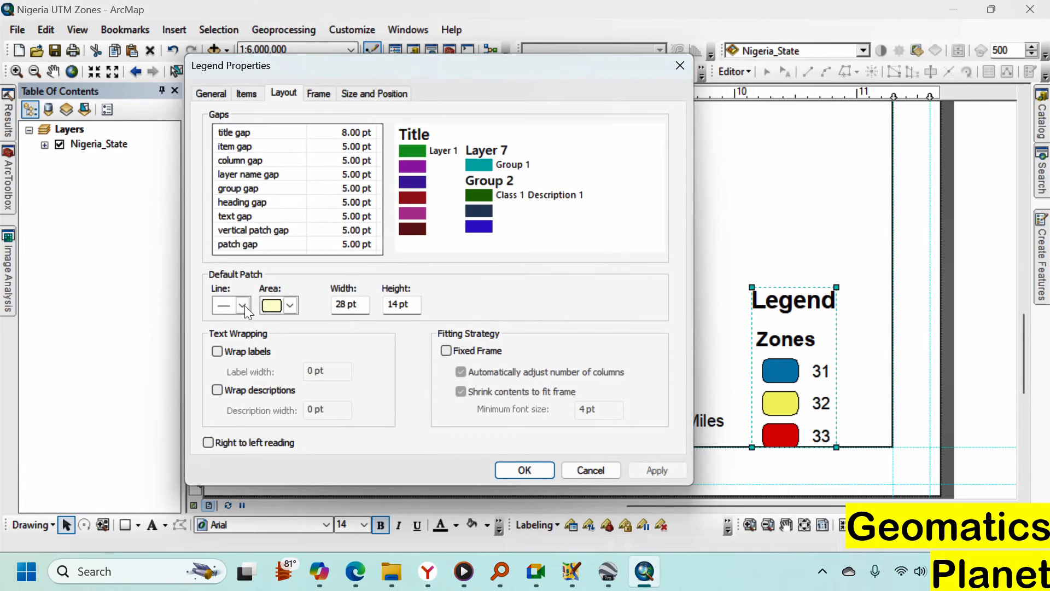
Give the legend frame a thin black border and a Grey 10% background
{"action": "left_click", "coordinate": [321, 95]}
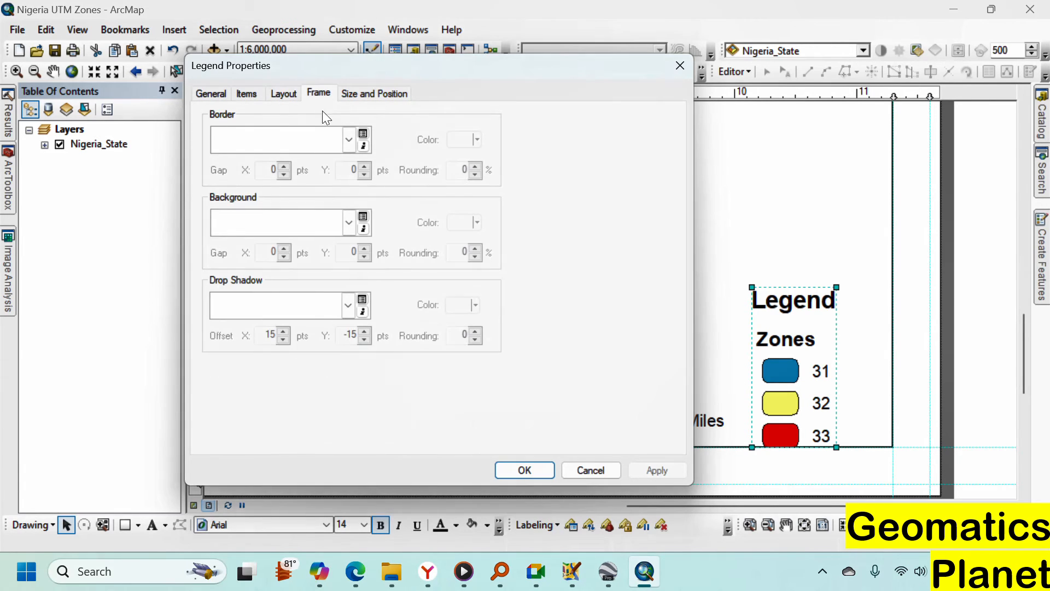
{"action": "left_click", "coordinate": [349, 140]}
{"action": "left_click", "coordinate": [272, 210]}
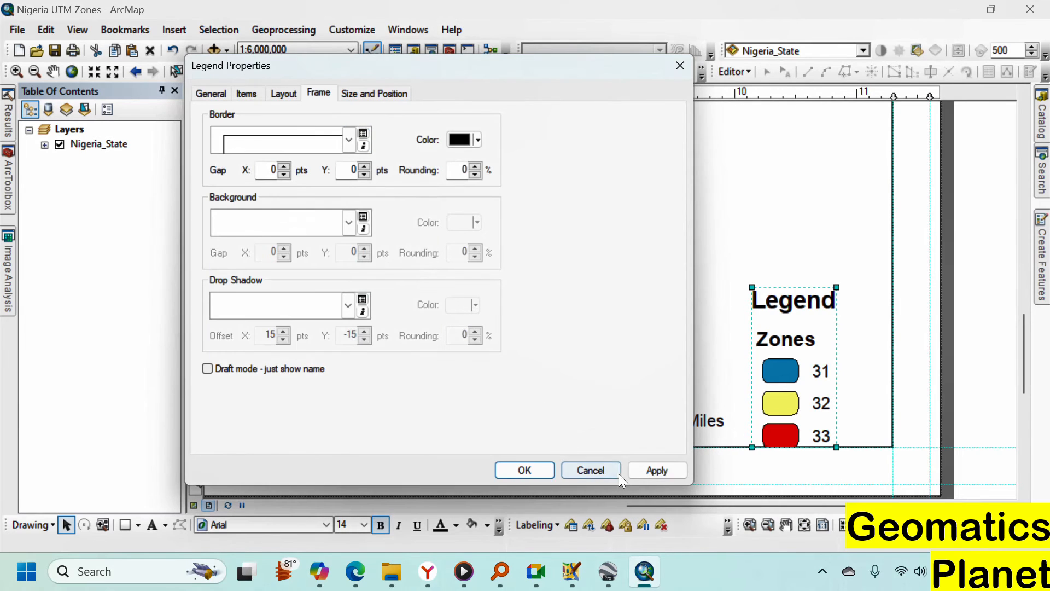
{"action": "left_click", "coordinate": [651, 470]}
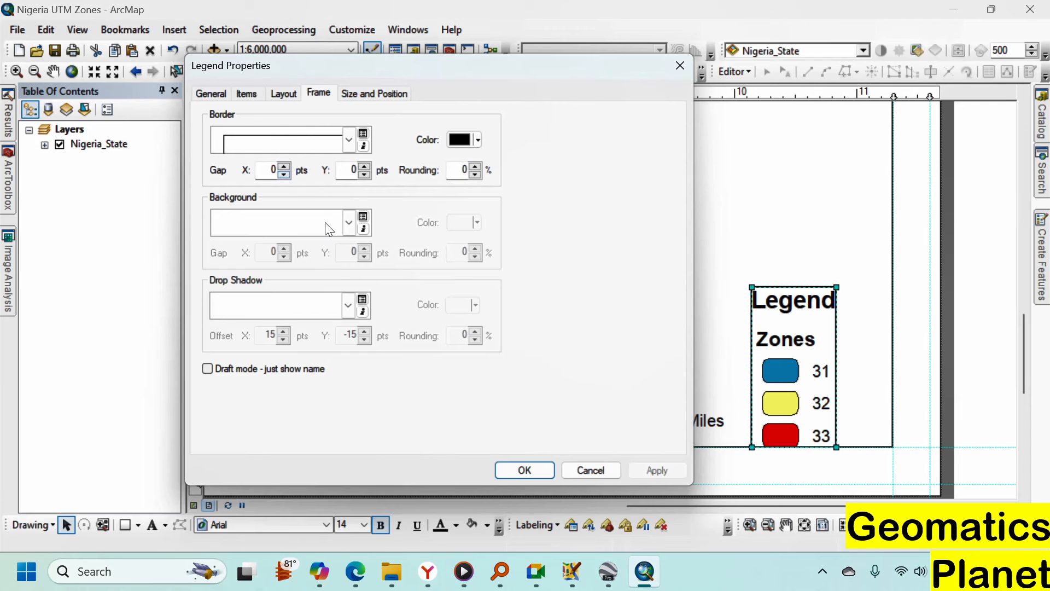
{"action": "left_click", "coordinate": [348, 223]}
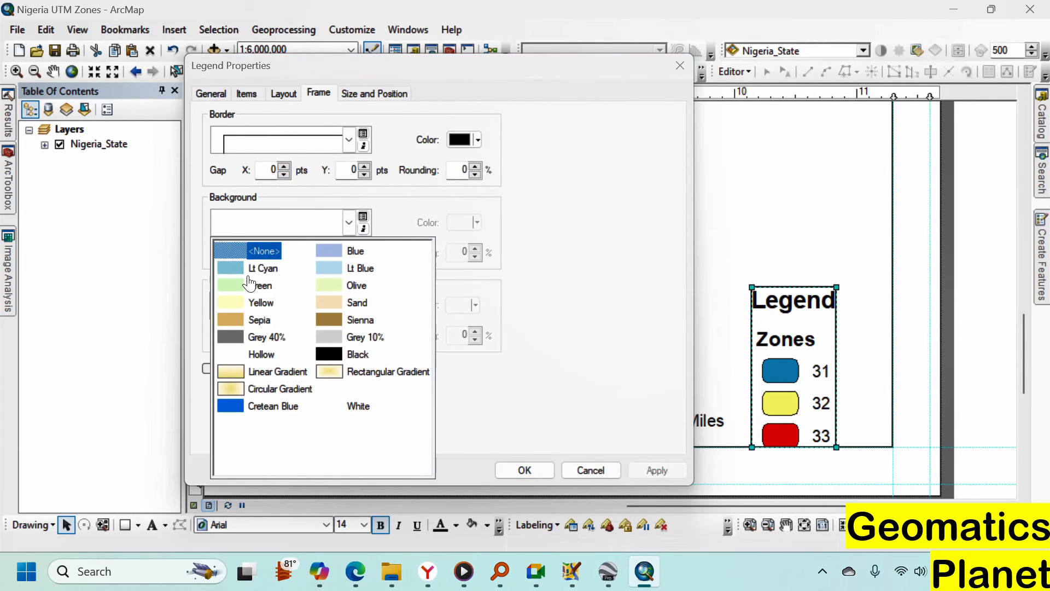
{"action": "left_click", "coordinate": [329, 338]}
{"action": "left_click", "coordinate": [661, 468]}
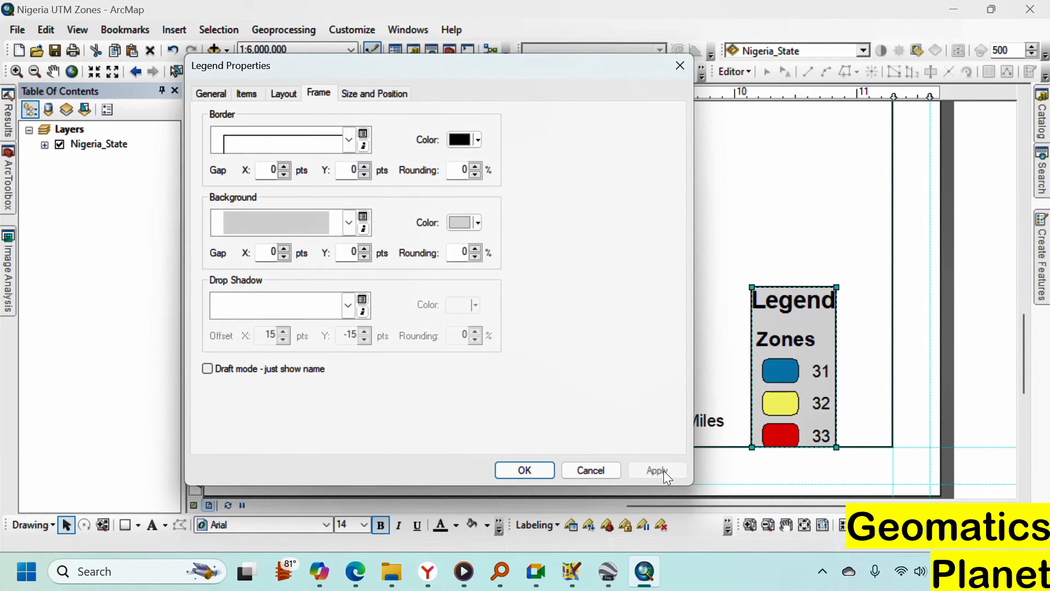
Accept the legend properties and enlarge the legend from its upper-right corner until it reaches the data frame's right edge
{"action": "left_click", "coordinate": [355, 93]}
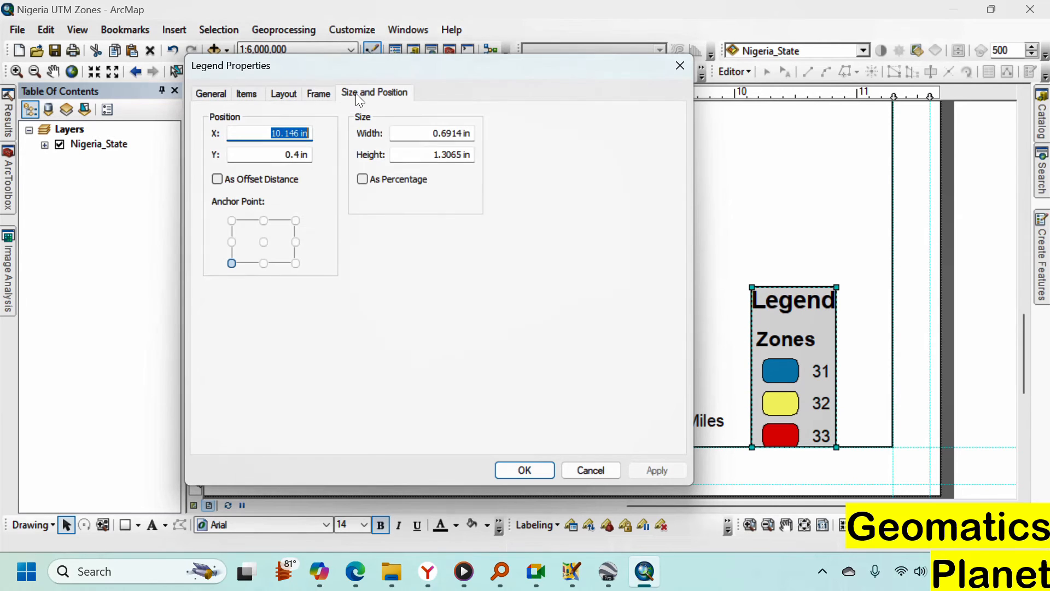
{"action": "left_click", "coordinate": [511, 465]}
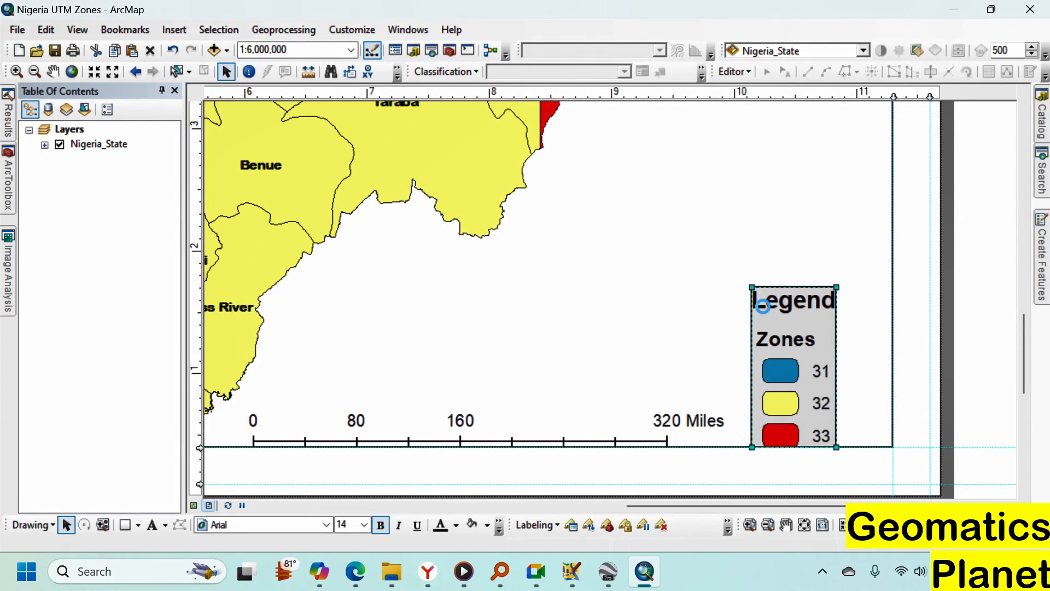
{"action": "left_click_drag", "start_coordinate": [838, 283], "coordinate": [855, 187]}
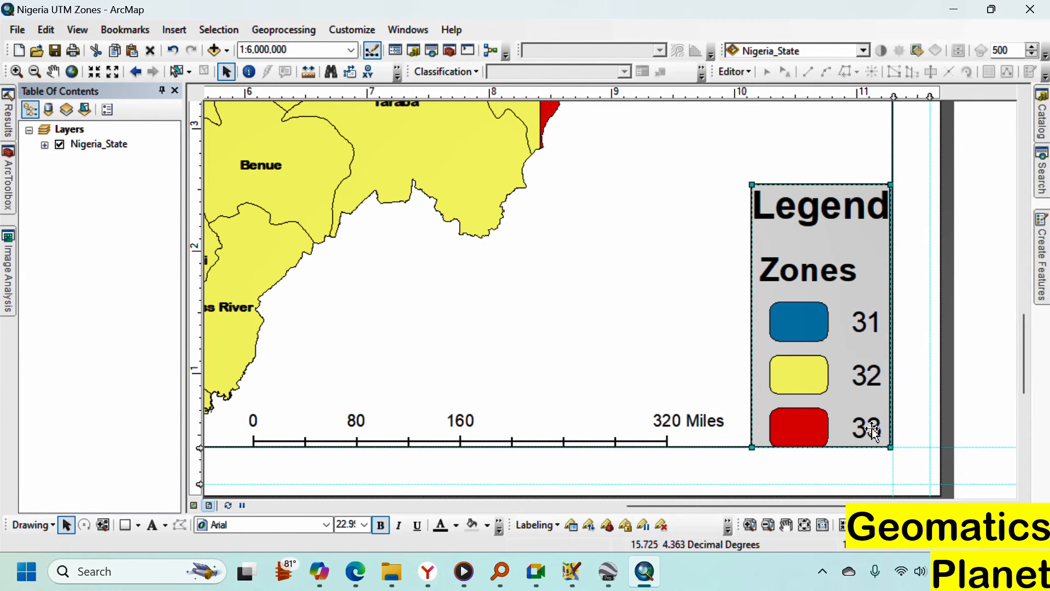
In the Nigeria_State symbology, relabel the class with value 31 as "UTM Zone 31 North" and copy that label text
{"action": "right_click", "coordinate": [103, 155]}
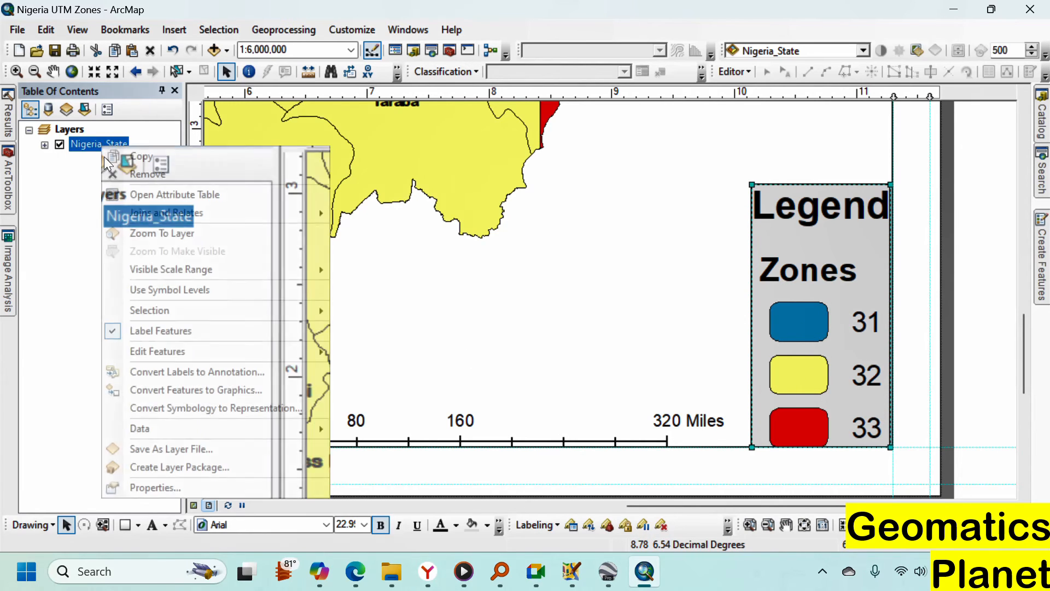
{"action": "left_click", "coordinate": [172, 483]}
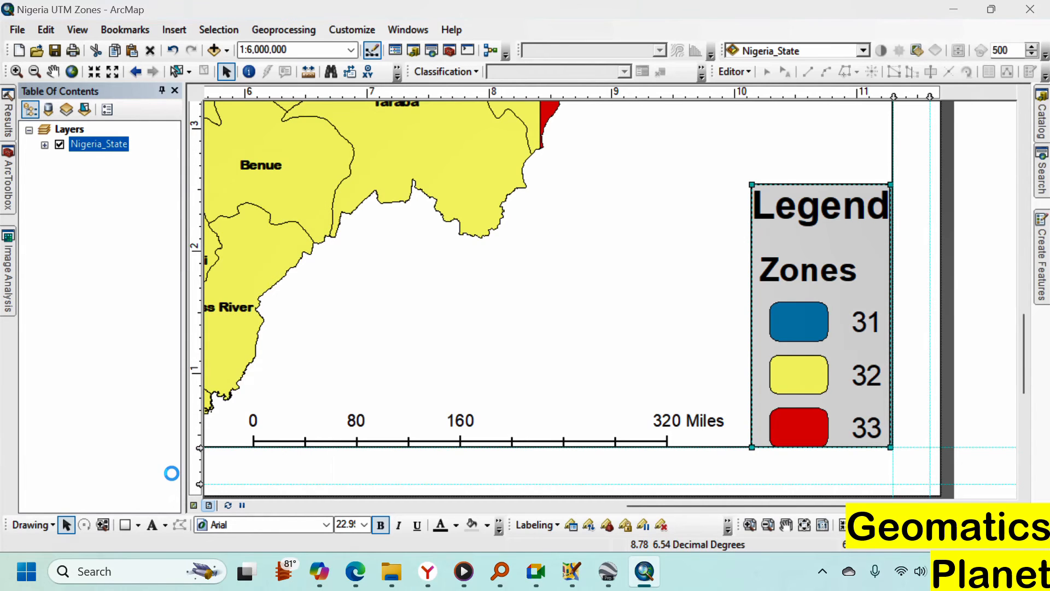
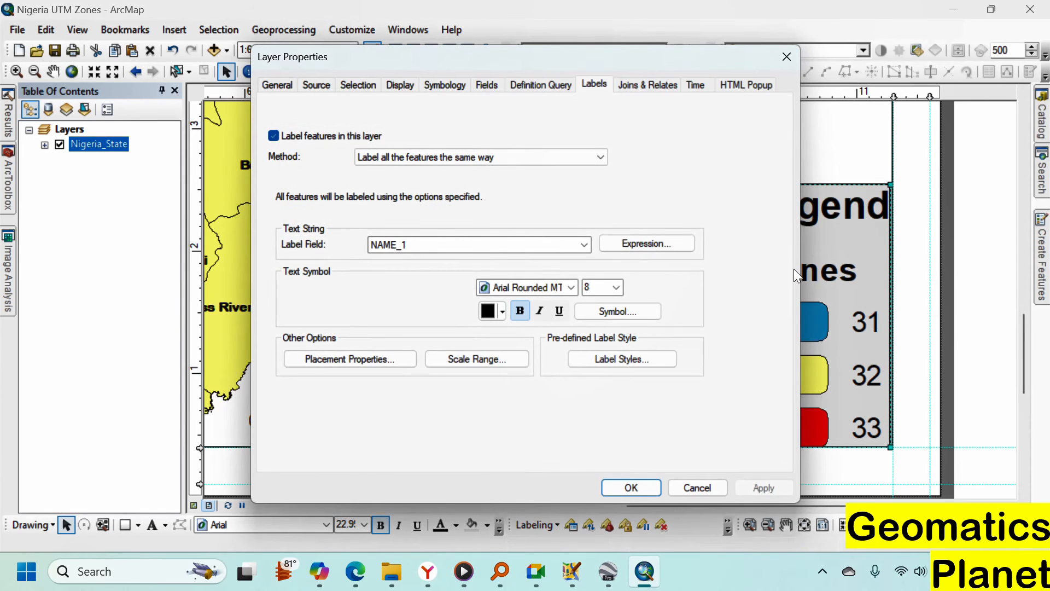
{"action": "left_click", "coordinate": [449, 85]}
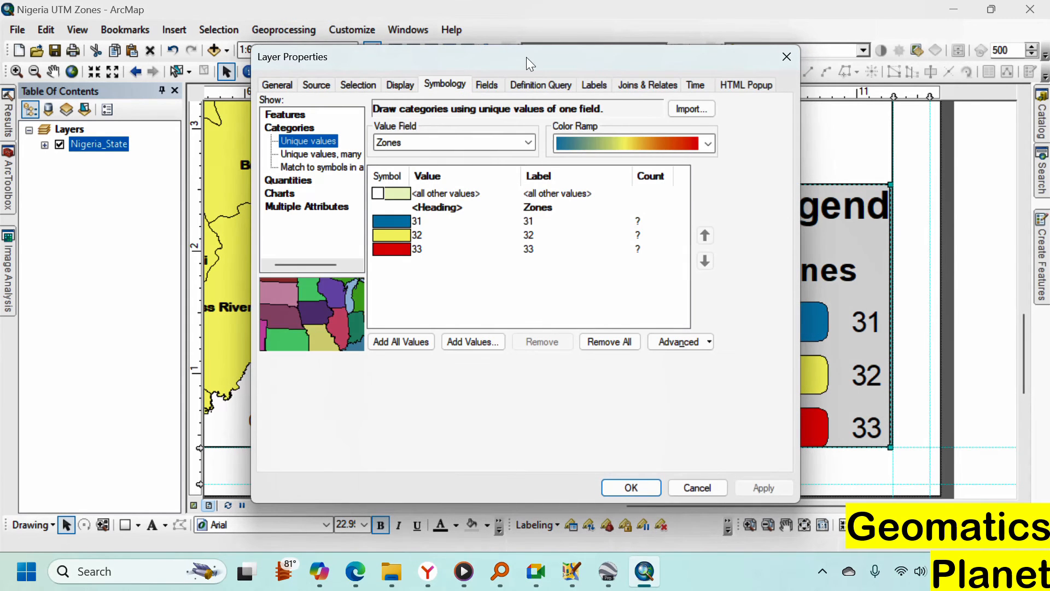
{"action": "left_click_drag", "start_coordinate": [526, 57], "coordinate": [368, 54]}
{"action": "left_click", "coordinate": [384, 221]}
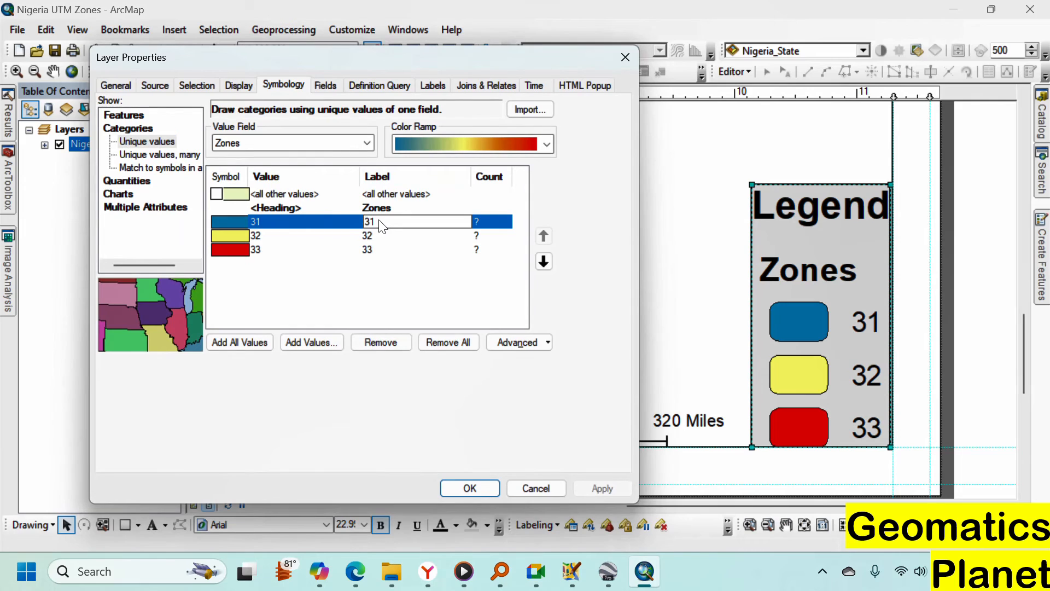
{"action": "left_click_drag", "start_coordinate": [391, 224], "coordinate": [345, 228]}
{"action": "type", "text": "UTM Zone 31 North"}
{"action": "left_click_drag", "start_coordinate": [451, 224], "coordinate": [328, 208]}
{"action": "key", "text": "ctrl+c"}
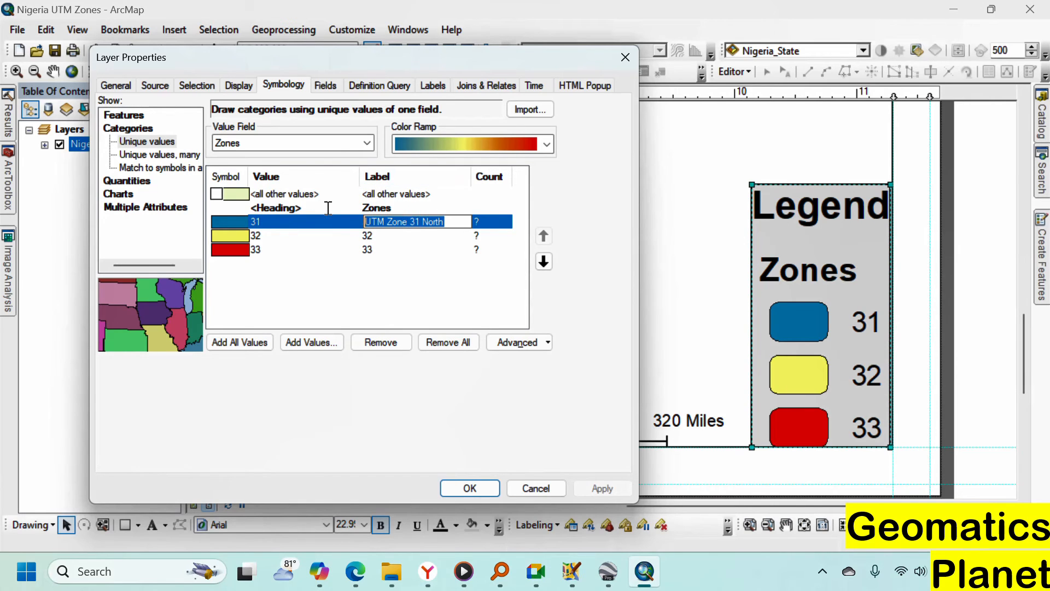
Replace the labels of classes 32 and 33 with the copied text "UTM Zone 31 North"
{"action": "left_click", "coordinate": [382, 236]}
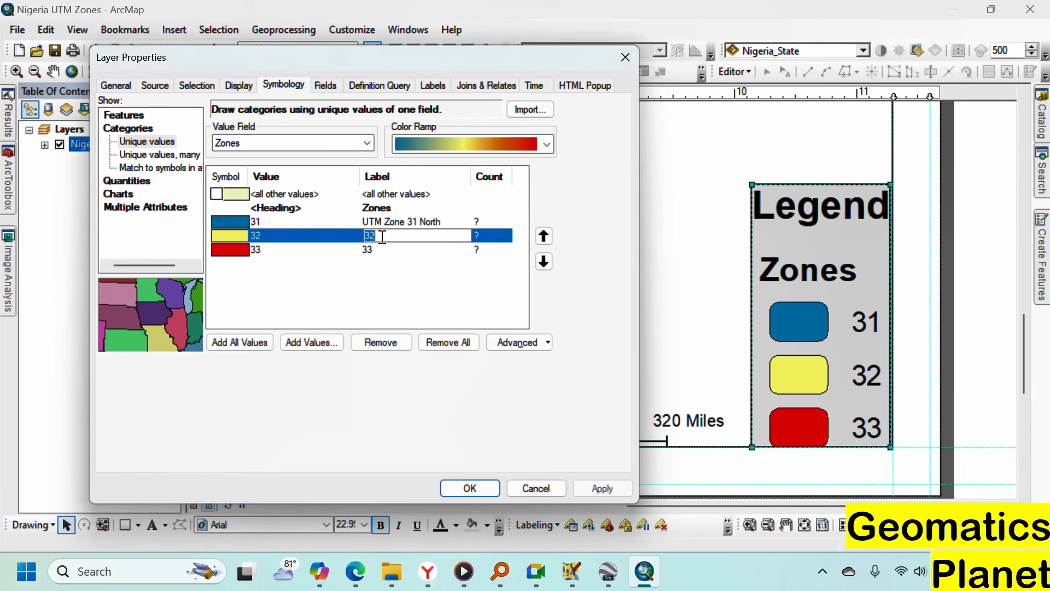
{"action": "key", "text": "ctrl+v"}
{"action": "left_click", "coordinate": [388, 250]}
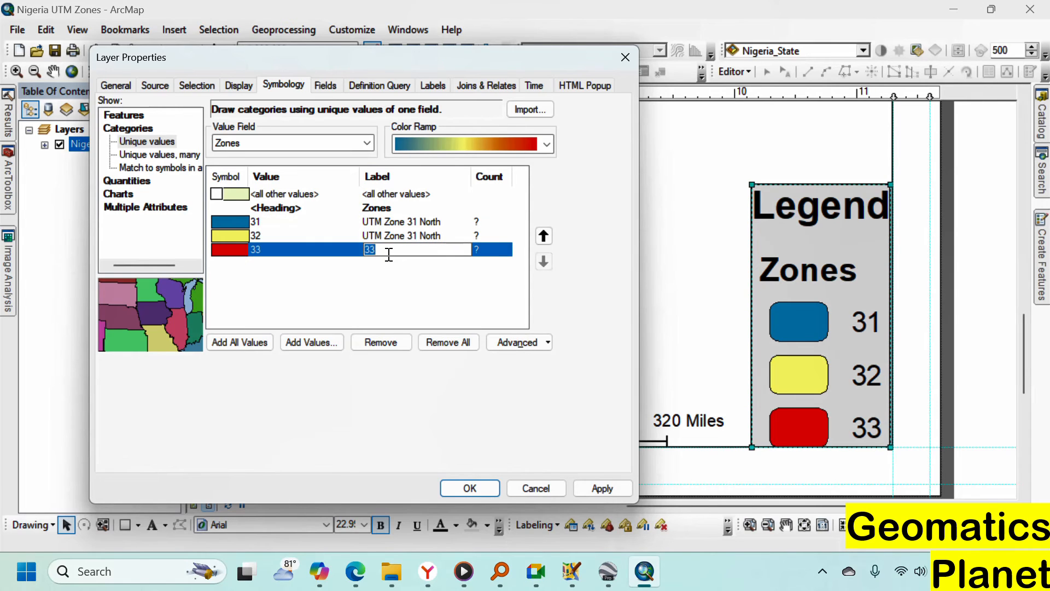
{"action": "key", "text": "ctrl+v"}
Correct the two pasted labels to "UTM Zone 32 North" and "UTM Zone 33 North", apply the symbology and accept the layer properties
{"action": "left_click", "coordinate": [417, 235]}
{"action": "left_click", "coordinate": [419, 237]}
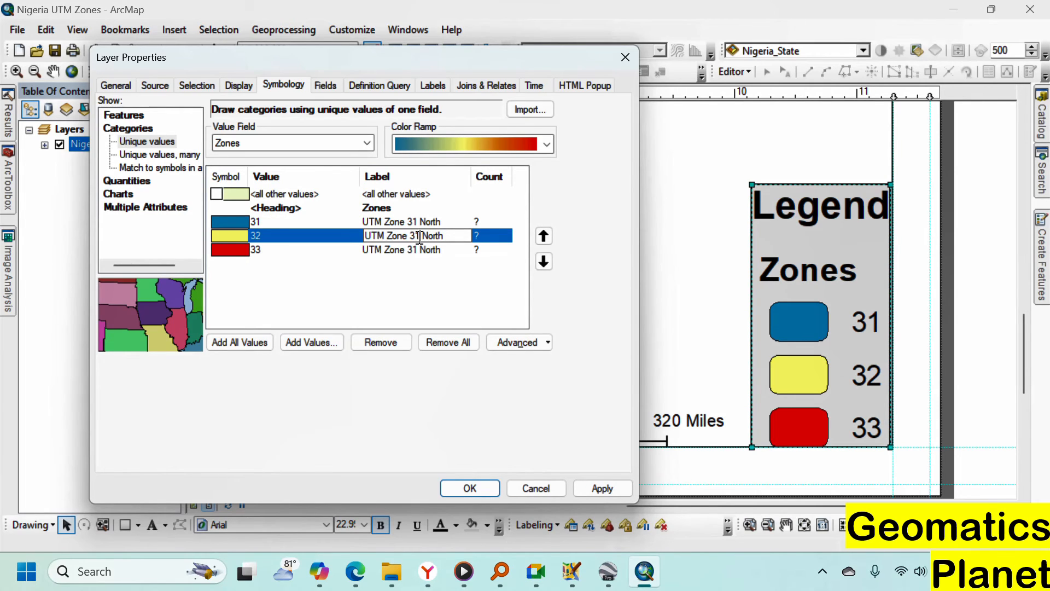
{"action": "type", "text": "2"}
{"action": "left_click", "coordinate": [419, 249]}
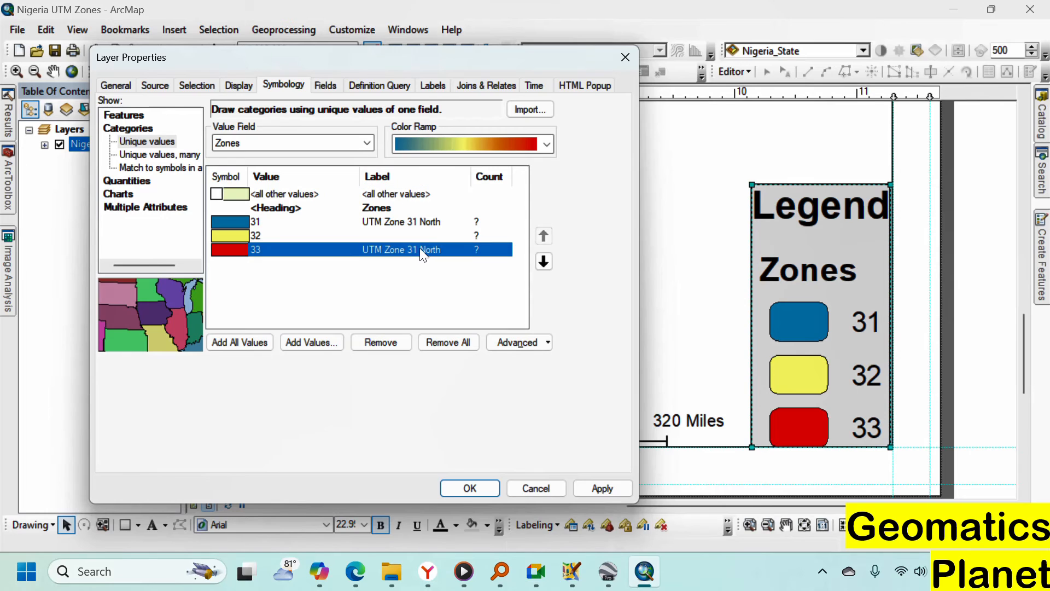
{"action": "left_click", "coordinate": [417, 250]}
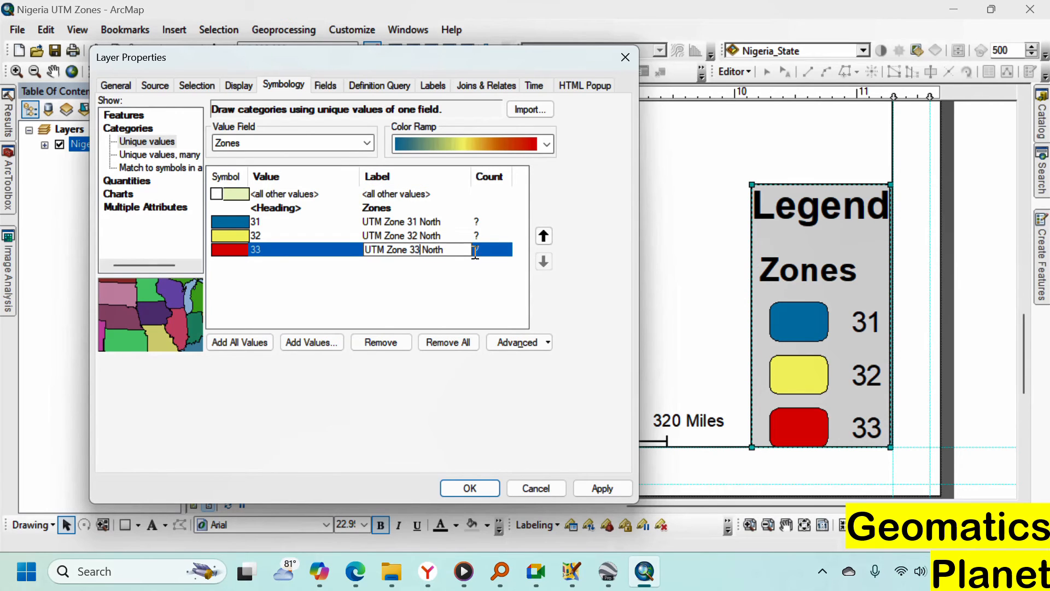
{"action": "left_click", "coordinate": [599, 489]}
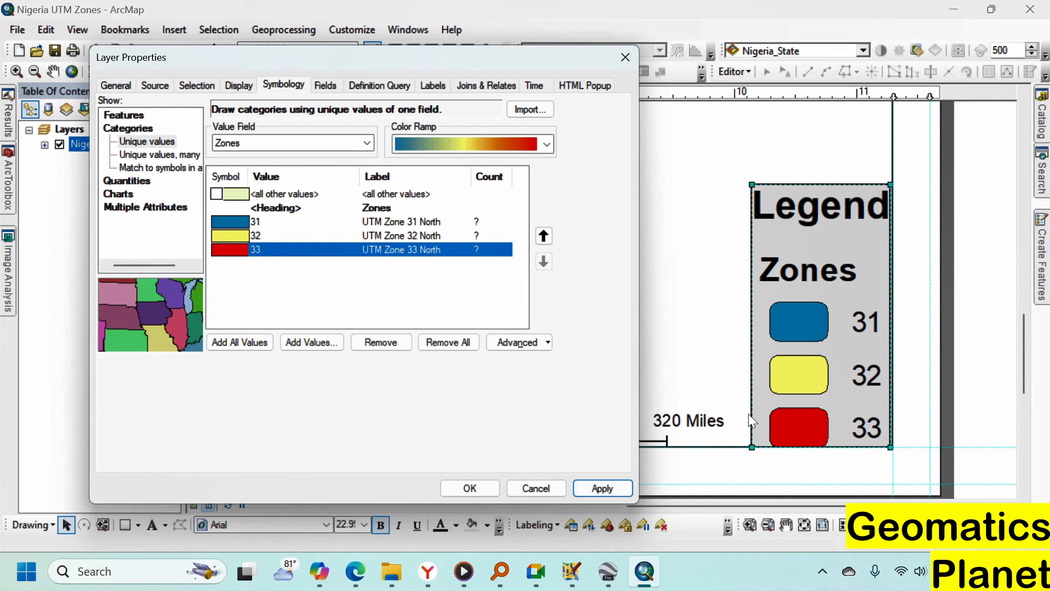
{"action": "left_click", "coordinate": [602, 488]}
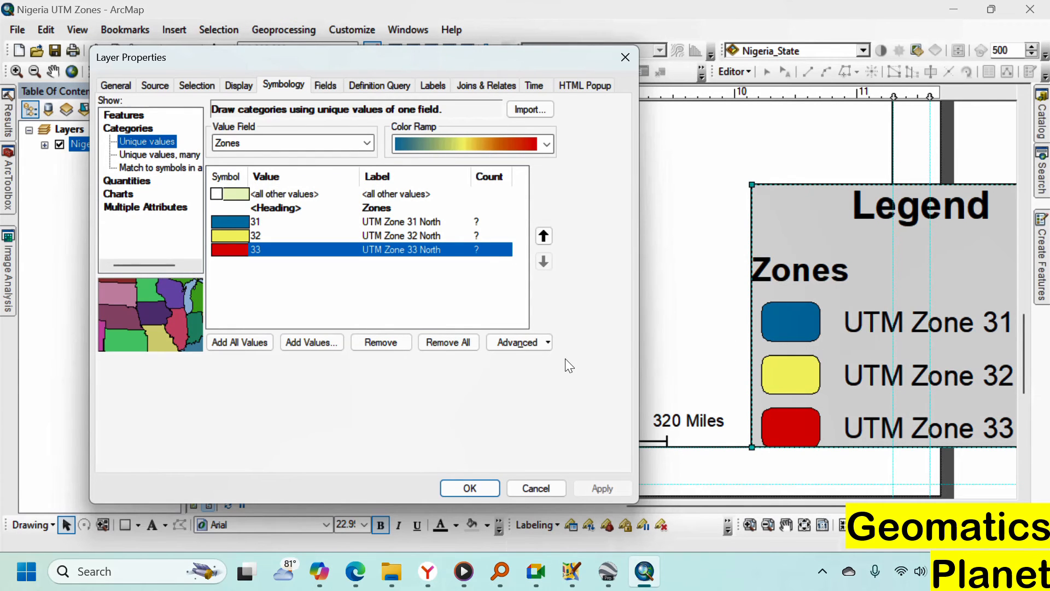
{"action": "left_click", "coordinate": [460, 486]}
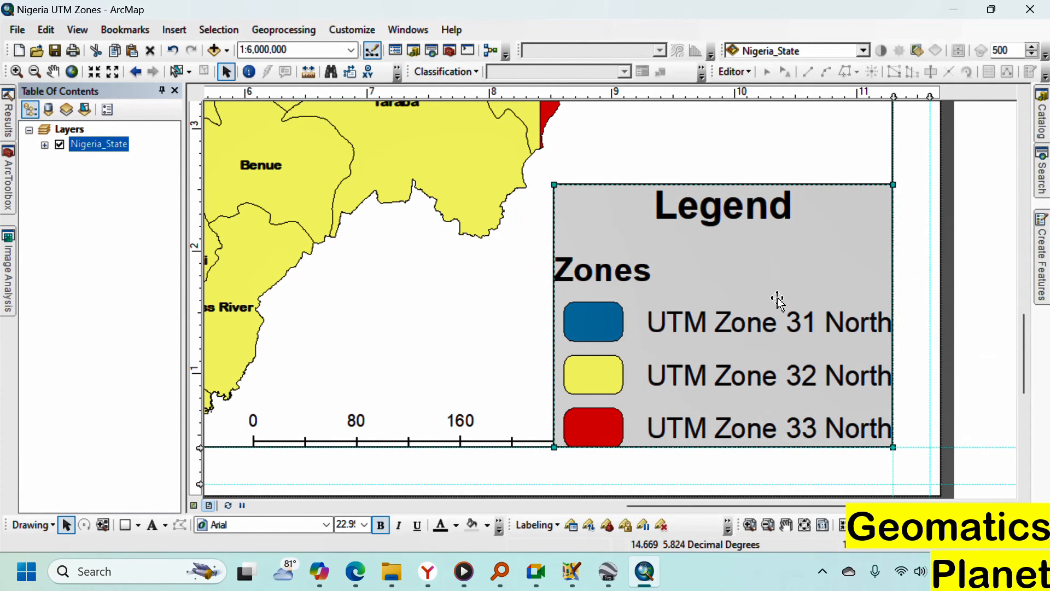
Hide the heading of the Nigeria_State legend item and shrink the legend from its upper-left corner
{"action": "right_click", "coordinate": [779, 310]}
{"action": "left_click", "coordinate": [800, 282]}
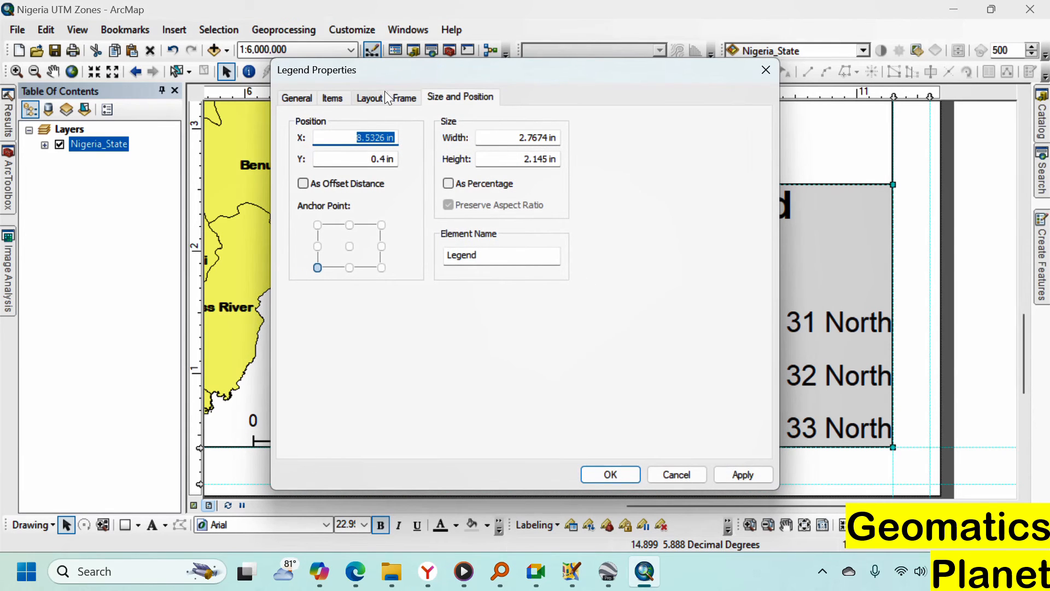
{"action": "left_click", "coordinate": [333, 100]}
{"action": "right_click", "coordinate": [321, 162]}
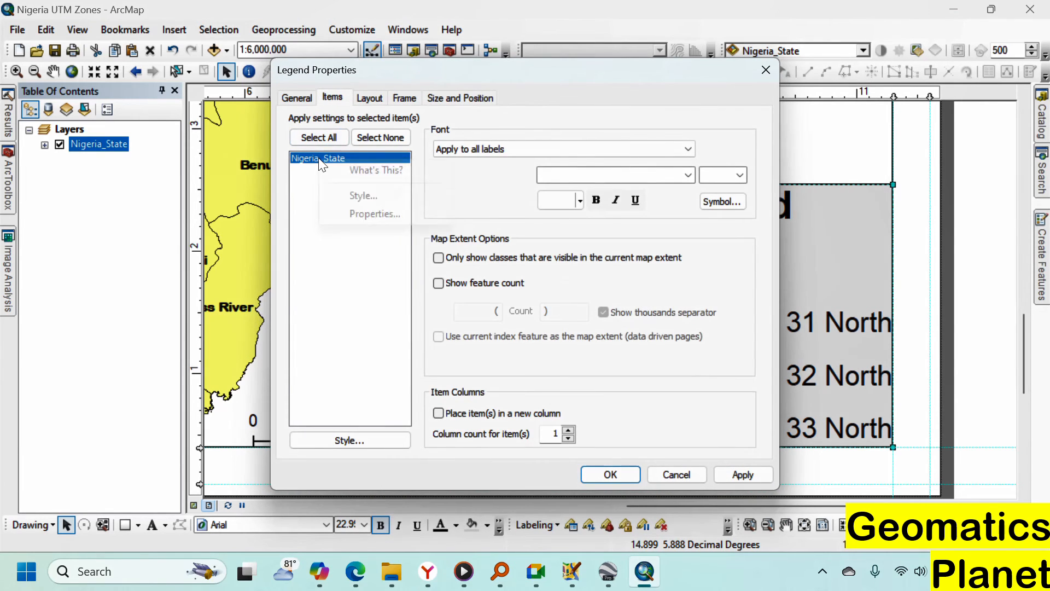
{"action": "left_click", "coordinate": [353, 214]}
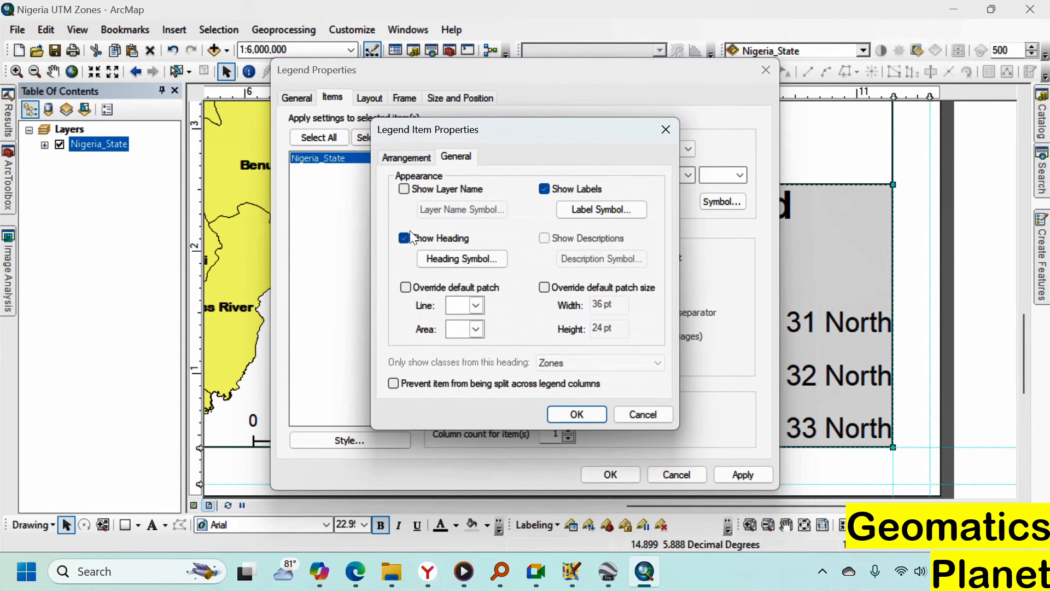
{"action": "left_click", "coordinate": [403, 239]}
{"action": "left_click", "coordinate": [564, 414]}
{"action": "left_click", "coordinate": [607, 474]}
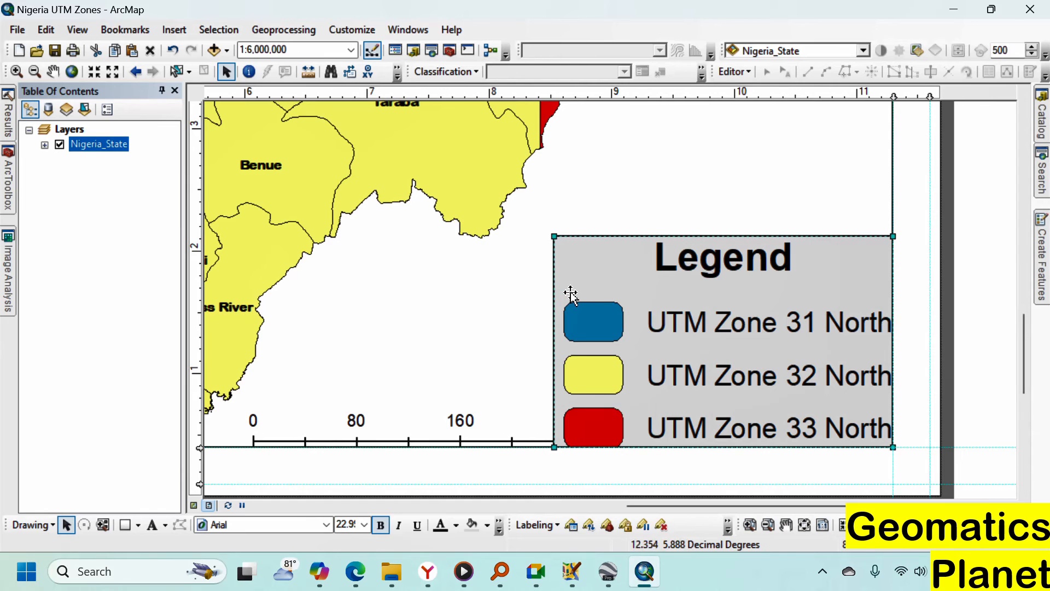
{"action": "left_click_drag", "start_coordinate": [555, 238], "coordinate": [655, 301]}
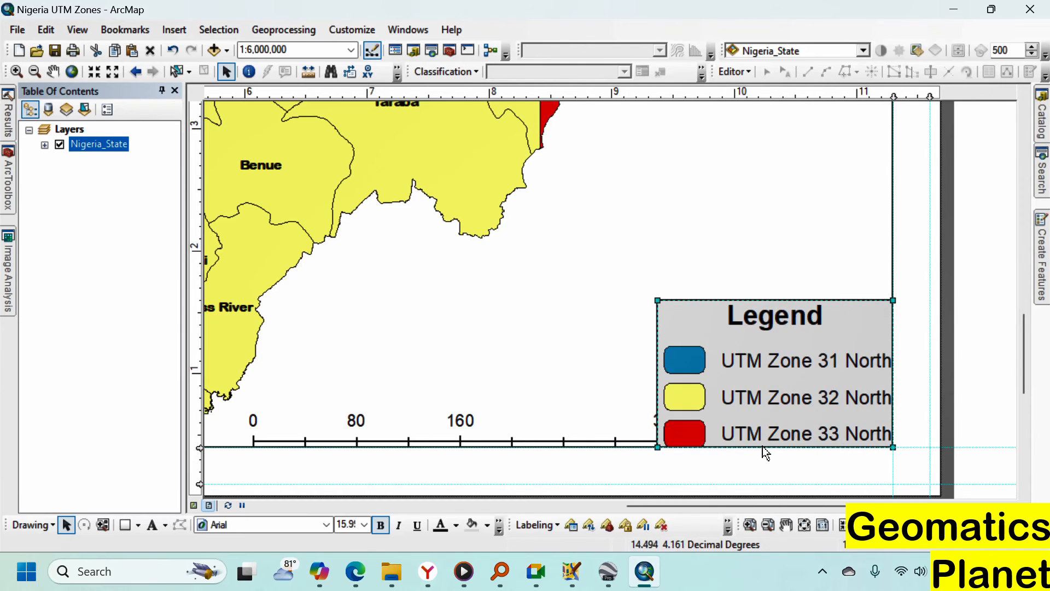
Move the scale bar out from behind the legend, slightly above the data frame's bottom edge
{"action": "left_click_drag", "start_coordinate": [736, 506], "coordinate": [659, 504]}
{"action": "left_click", "coordinate": [721, 425]}
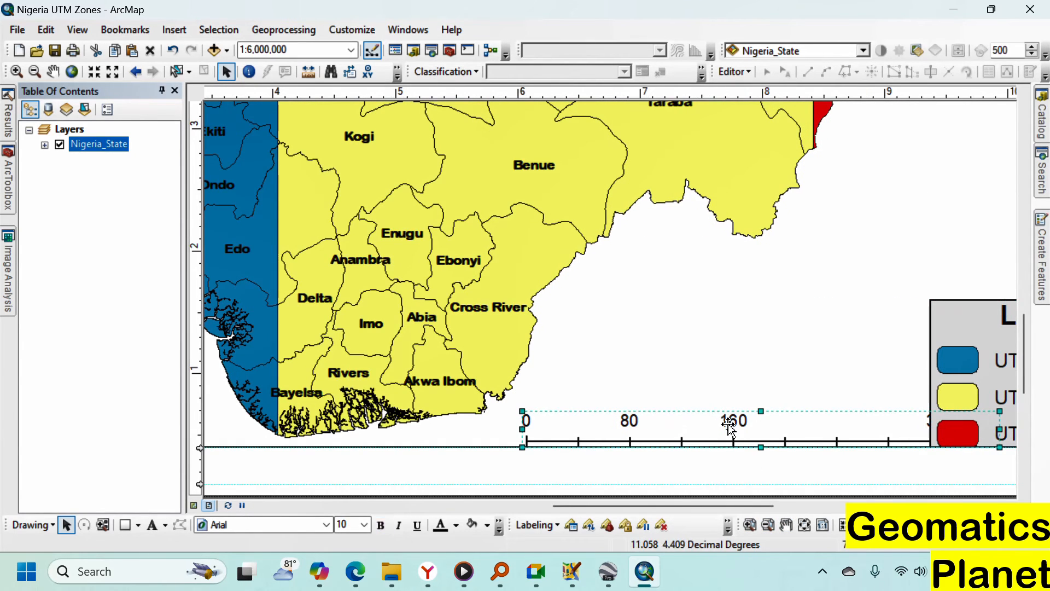
{"action": "left_click_drag", "start_coordinate": [691, 429], "coordinate": [595, 405]}
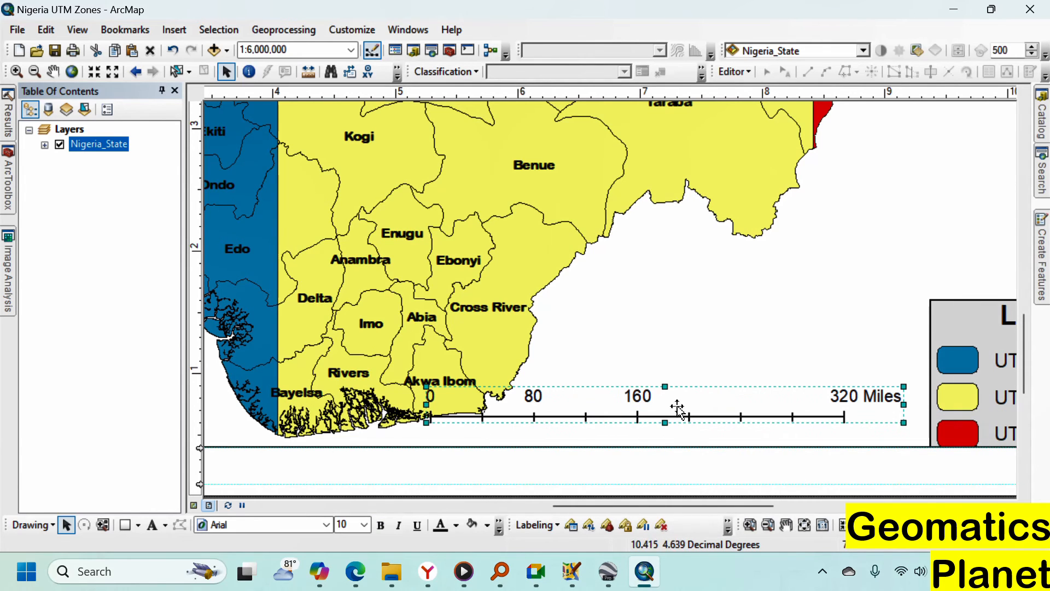
Set the scale bar's division units to Kilometers and place it on the data frame's bottom edge beside the legend
{"action": "right_click", "coordinate": [637, 397]}
{"action": "left_click", "coordinate": [678, 386]}
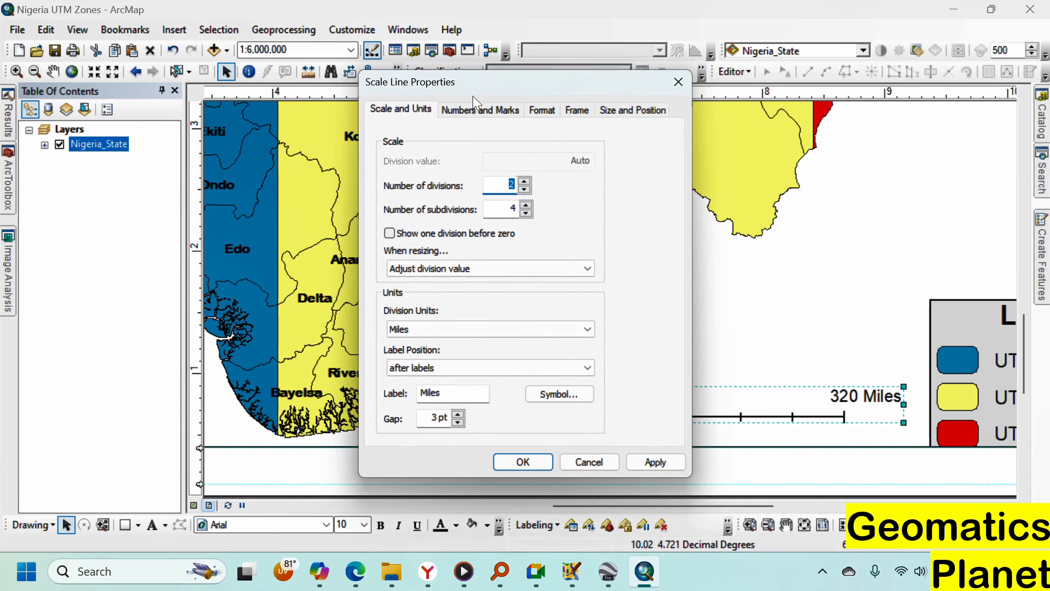
{"action": "left_click", "coordinate": [580, 328]}
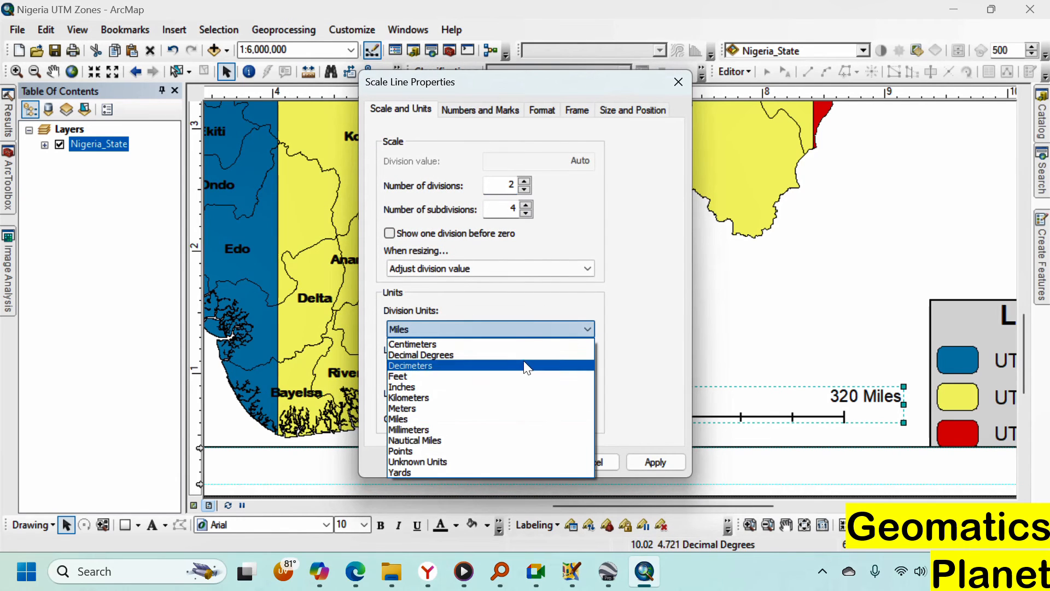
{"action": "left_click", "coordinate": [489, 401]}
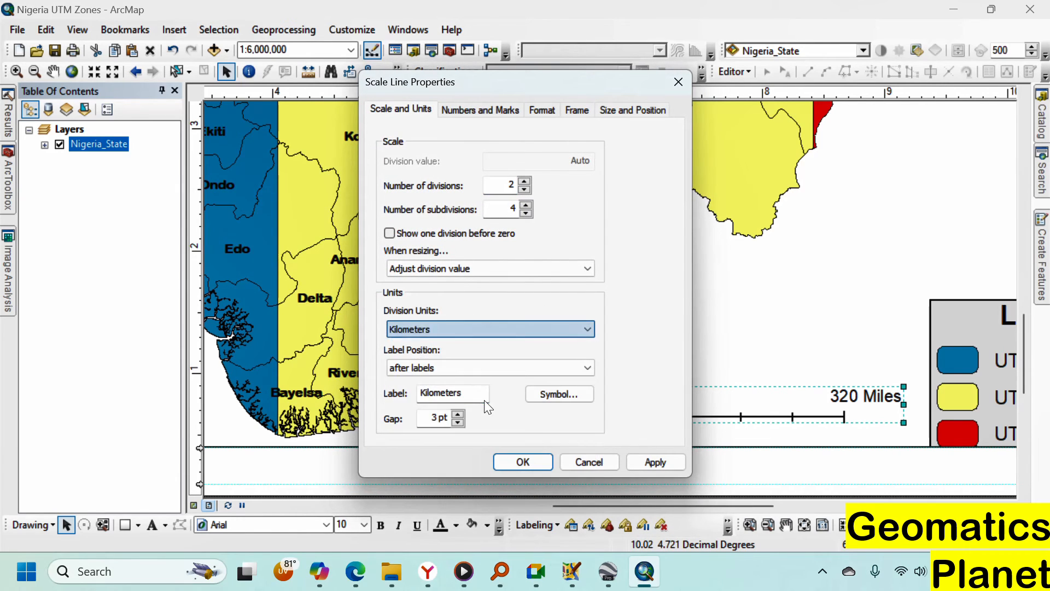
{"action": "left_click", "coordinate": [648, 463]}
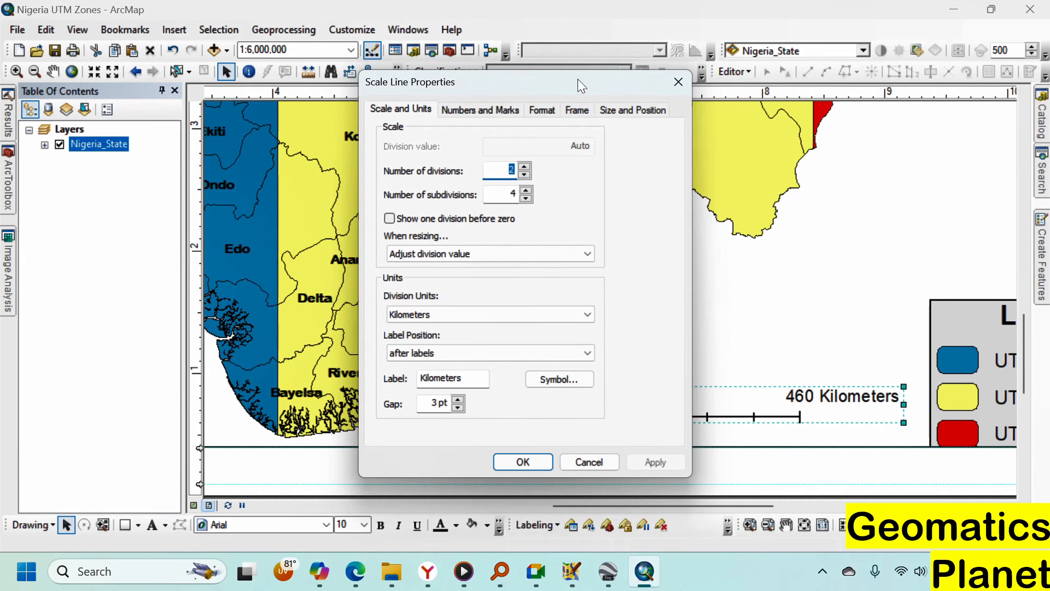
{"action": "left_click_drag", "start_coordinate": [582, 86], "coordinate": [563, 124]}
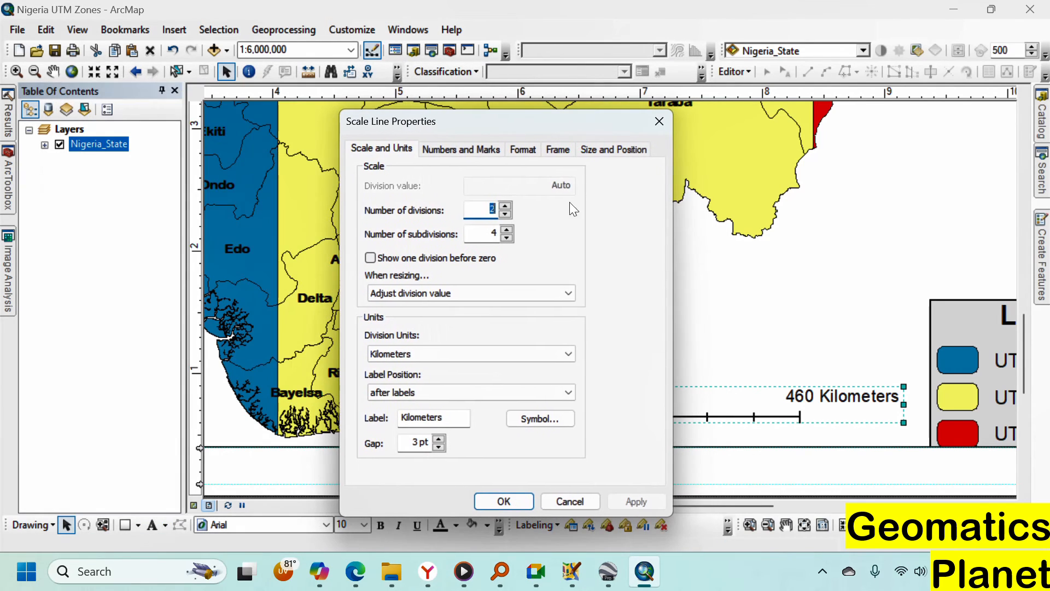
{"action": "left_click", "coordinate": [510, 502]}
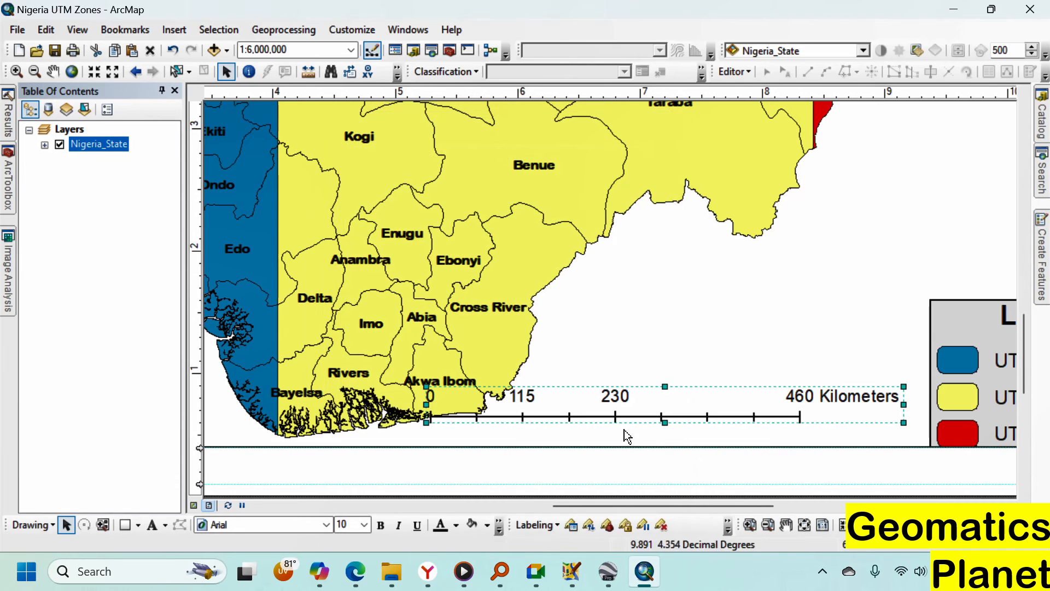
{"action": "left_click_drag", "start_coordinate": [648, 414], "coordinate": [672, 431]}
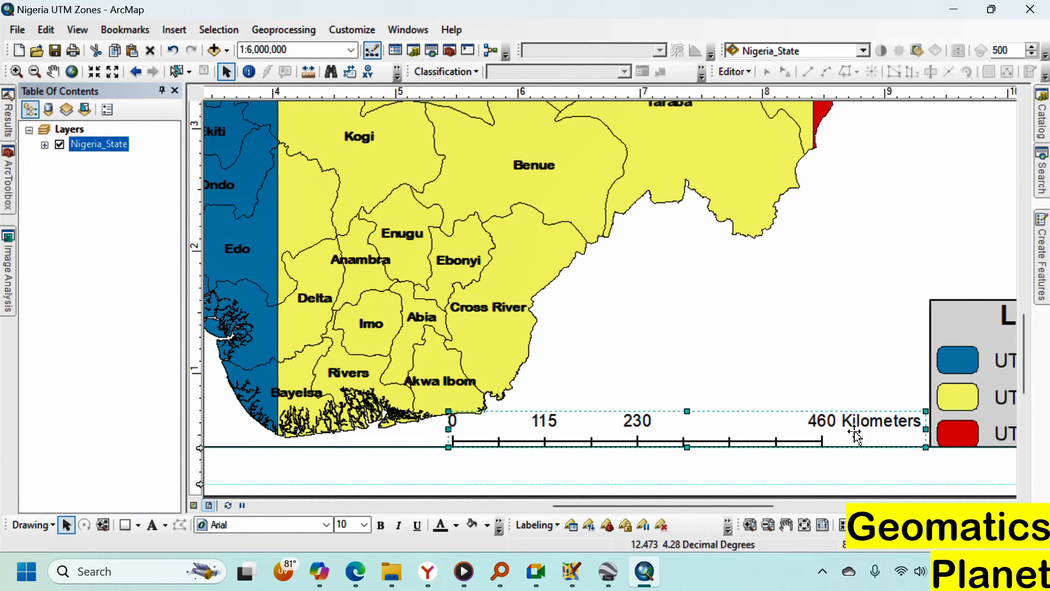
Set the scale bar's unit label position to above right and accept the properties
{"action": "right_click", "coordinate": [819, 424]}
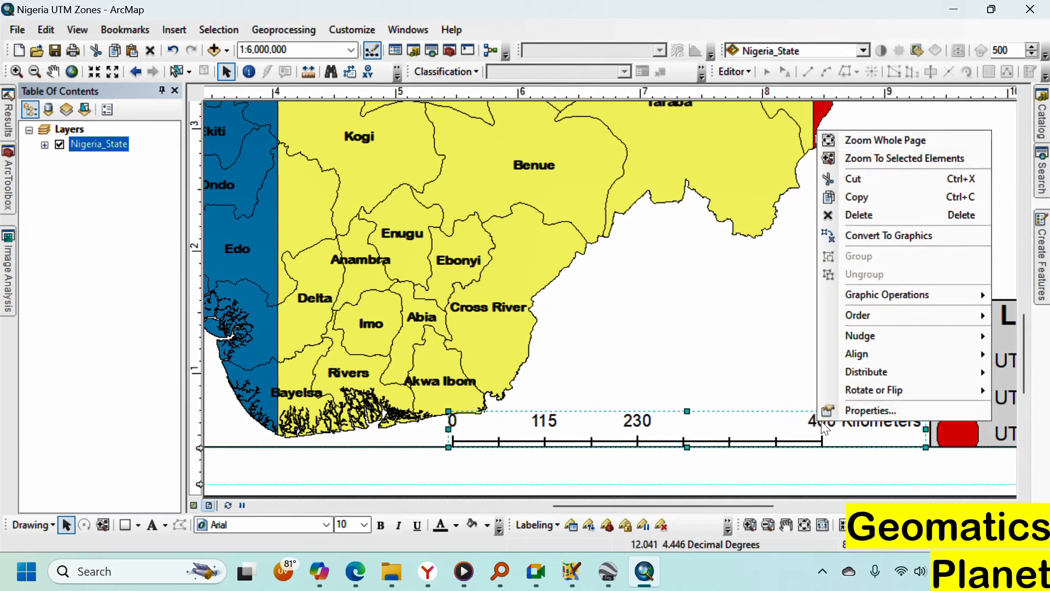
{"action": "left_click", "coordinate": [884, 406]}
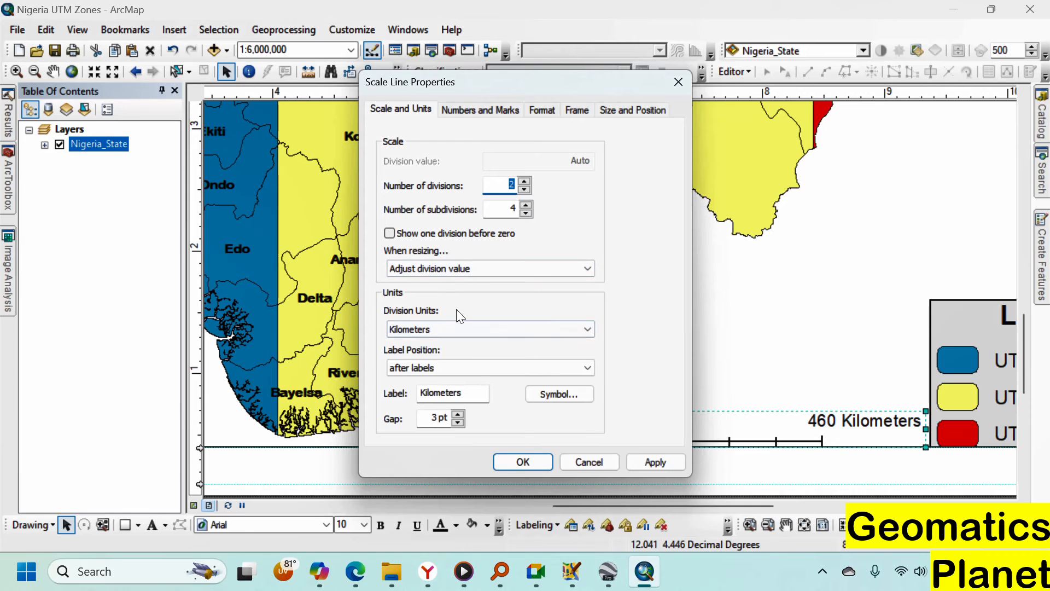
{"action": "left_click", "coordinate": [456, 371]}
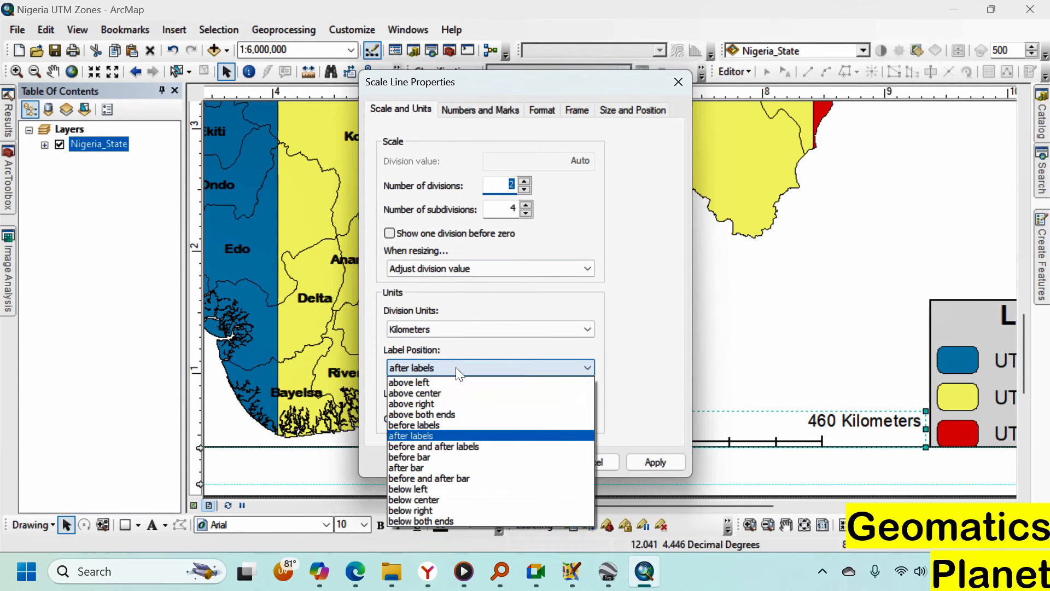
{"action": "left_click", "coordinate": [441, 401]}
{"action": "left_click", "coordinate": [651, 465]}
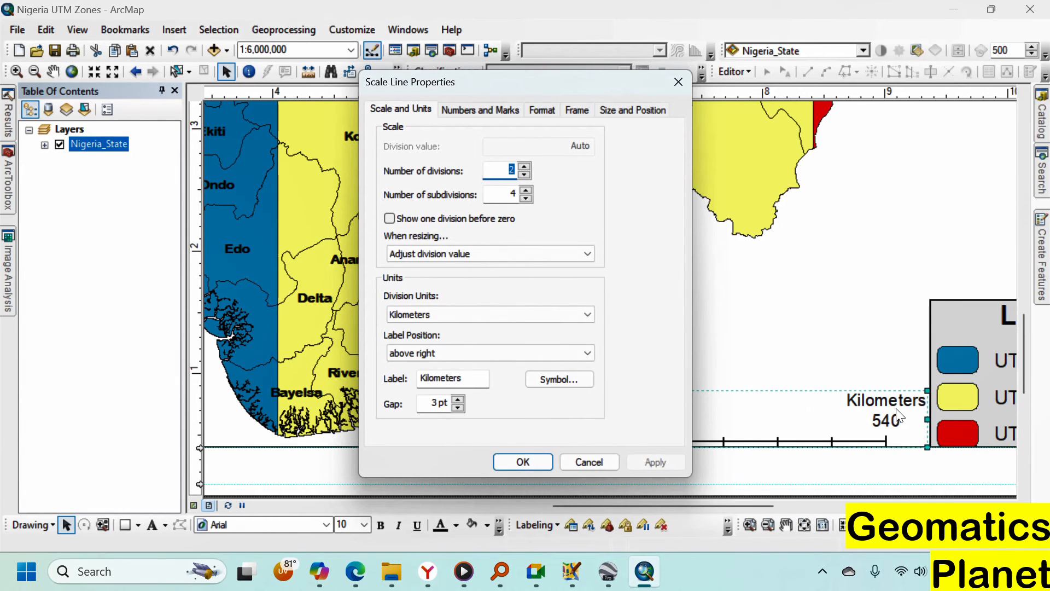
{"action": "left_click", "coordinate": [522, 462]}
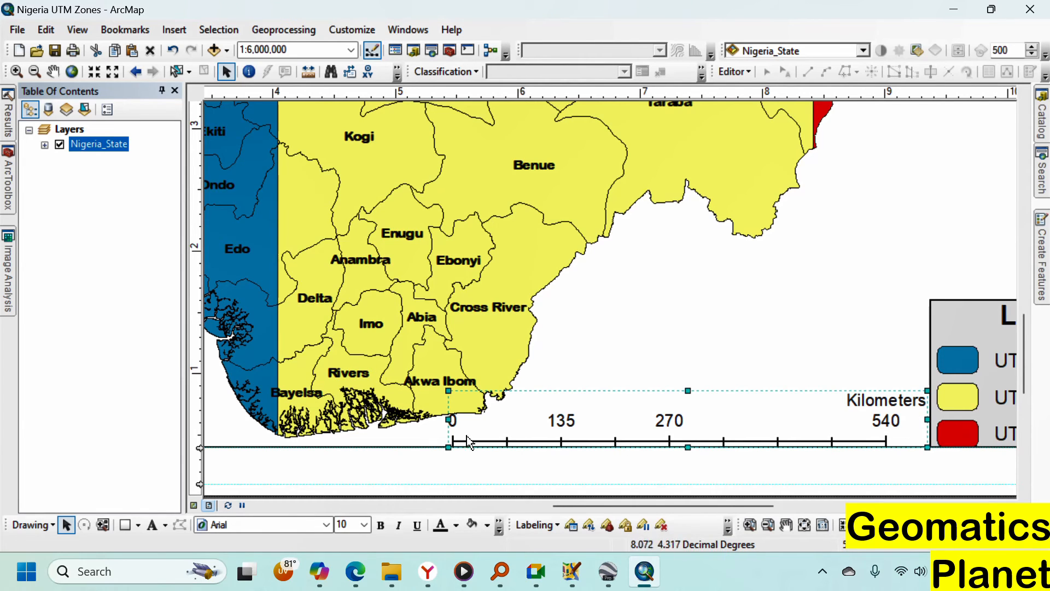
Shorten the scale bar from its left end to a 500-kilometer span, shift it against the legend's left edge and deselect it
{"action": "left_click_drag", "start_coordinate": [451, 419], "coordinate": [477, 419]}
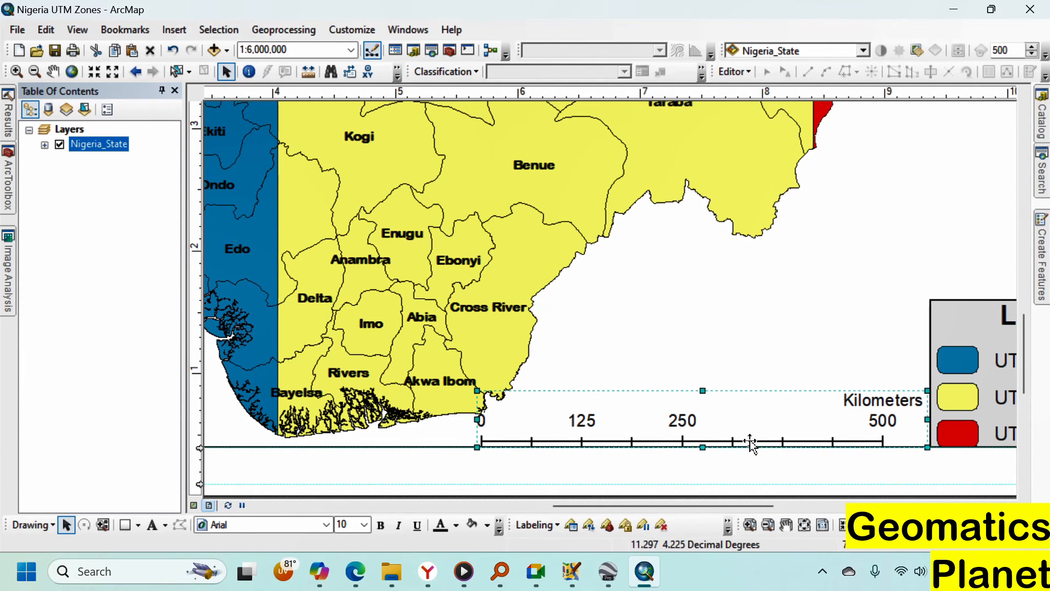
{"action": "left_click_drag", "start_coordinate": [757, 440], "coordinate": [757, 441]}
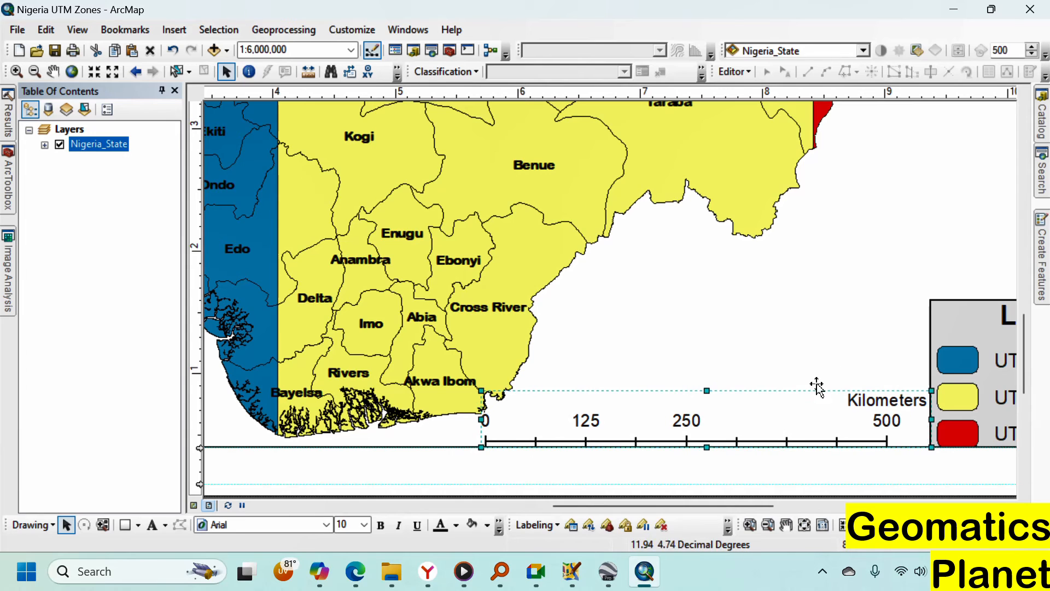
{"action": "left_click", "coordinate": [803, 317]}
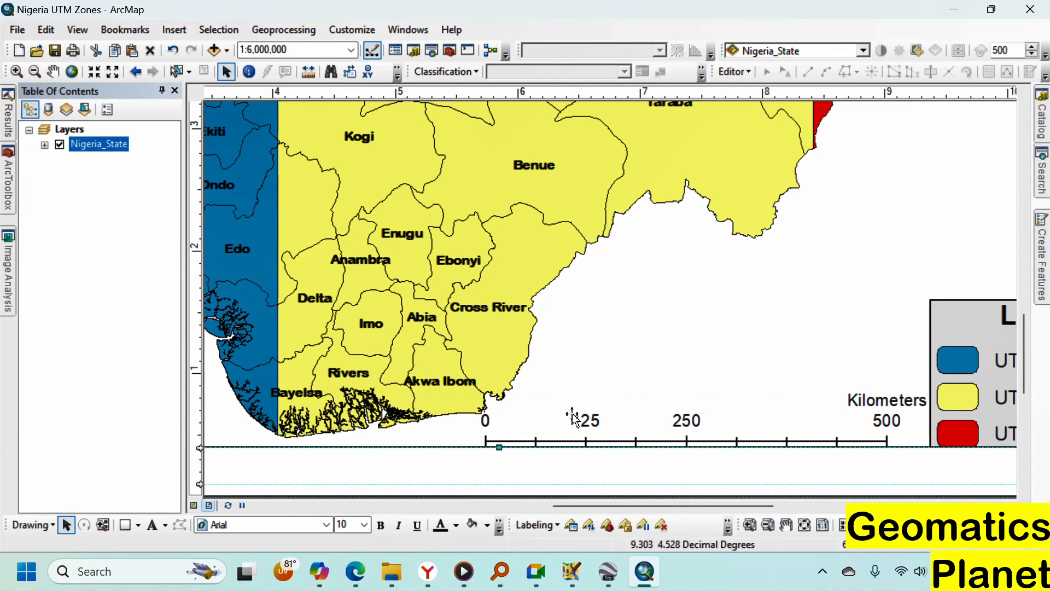
Add a text element reading "Produced by:" in the blank area southwest of the map
{"action": "left_click", "coordinate": [803, 525]}
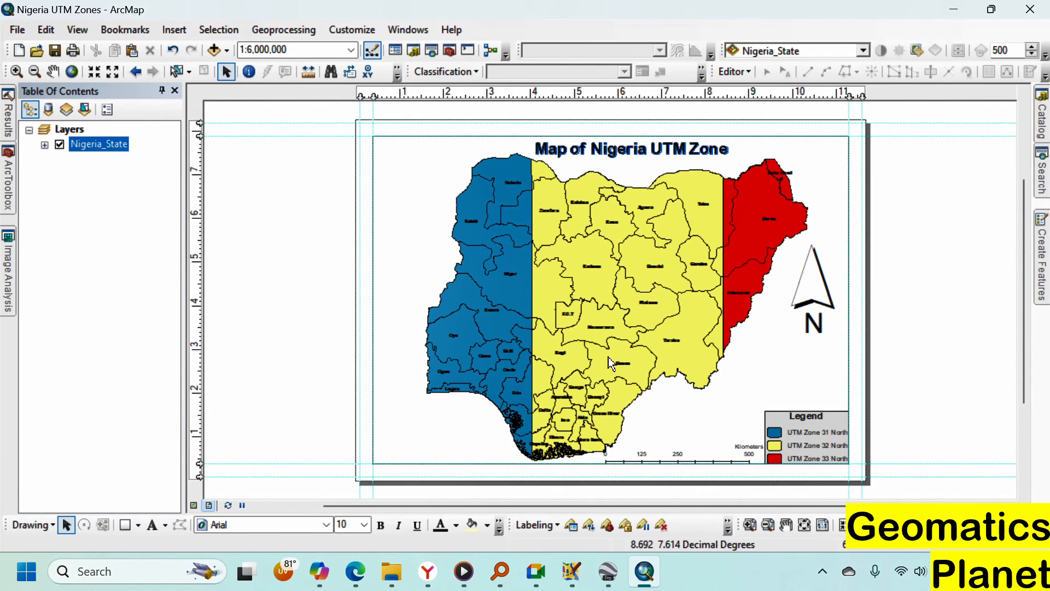
{"action": "scroll", "coordinate": [394, 483], "scroll_direction": "up", "scroll_amount": 2}
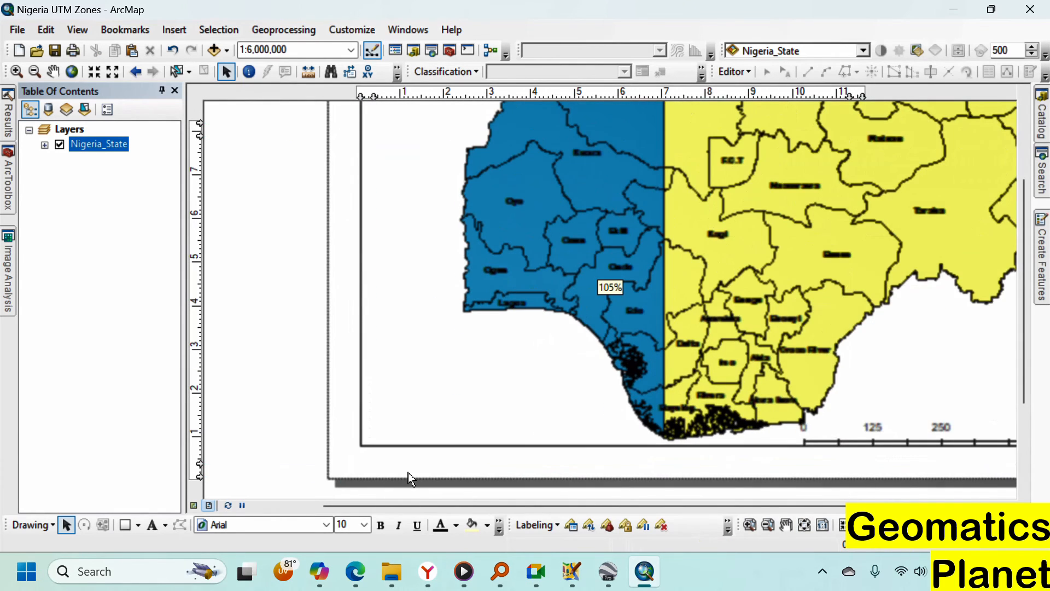
{"action": "scroll", "coordinate": [375, 477], "scroll_direction": "up", "scroll_amount": 2}
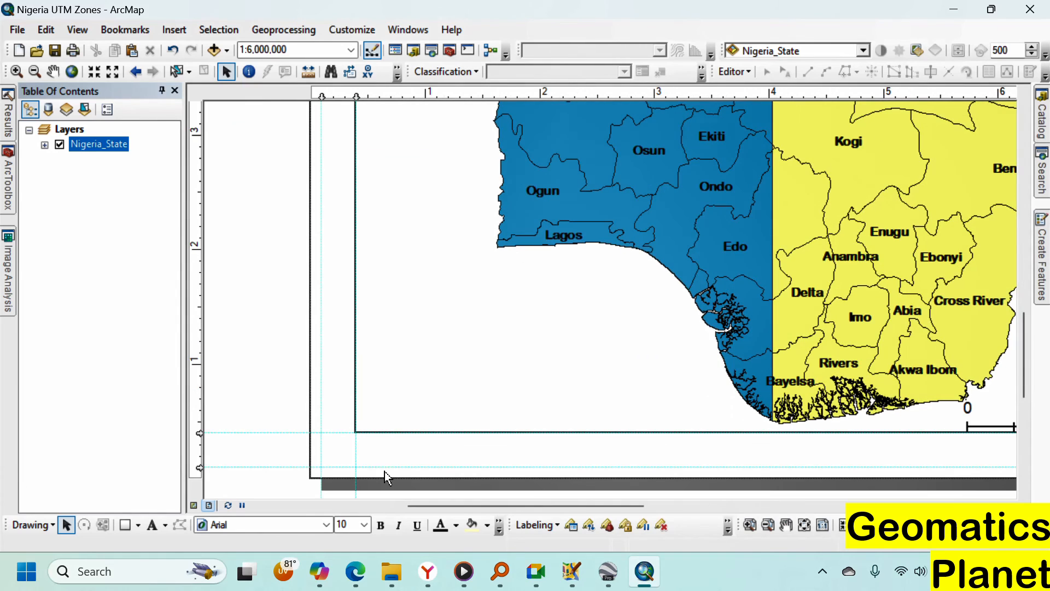
{"action": "left_click", "coordinate": [172, 32]}
{"action": "left_click", "coordinate": [185, 87]}
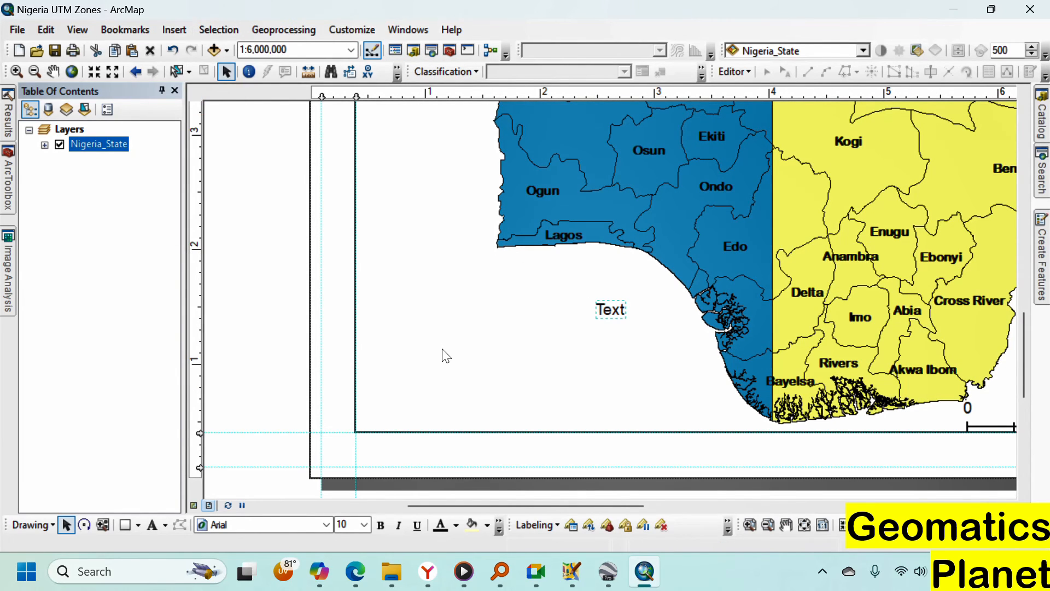
{"action": "key", "text": "BackSpace"}
{"action": "type", "text": "Produc"}
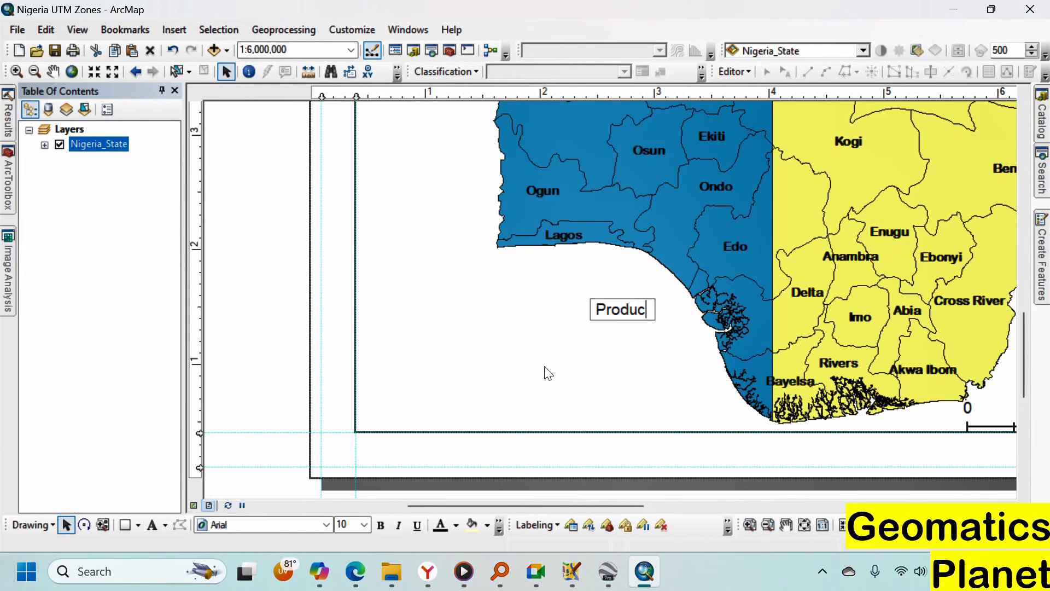
{"action": "type", "text": "ed by"}
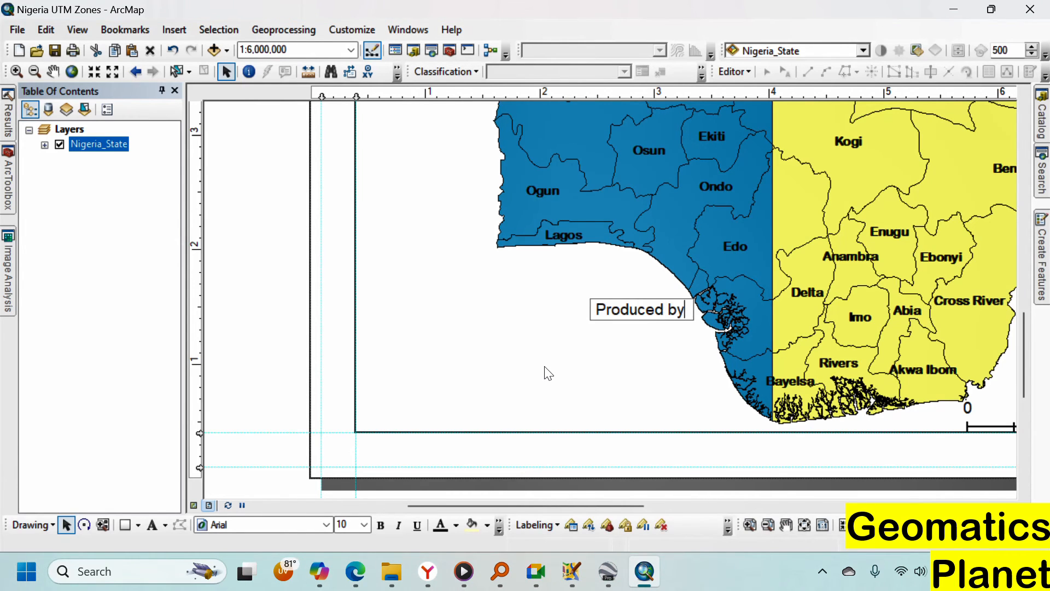
{"action": "type", "text": ":"}
{"action": "key", "text": "Return"}
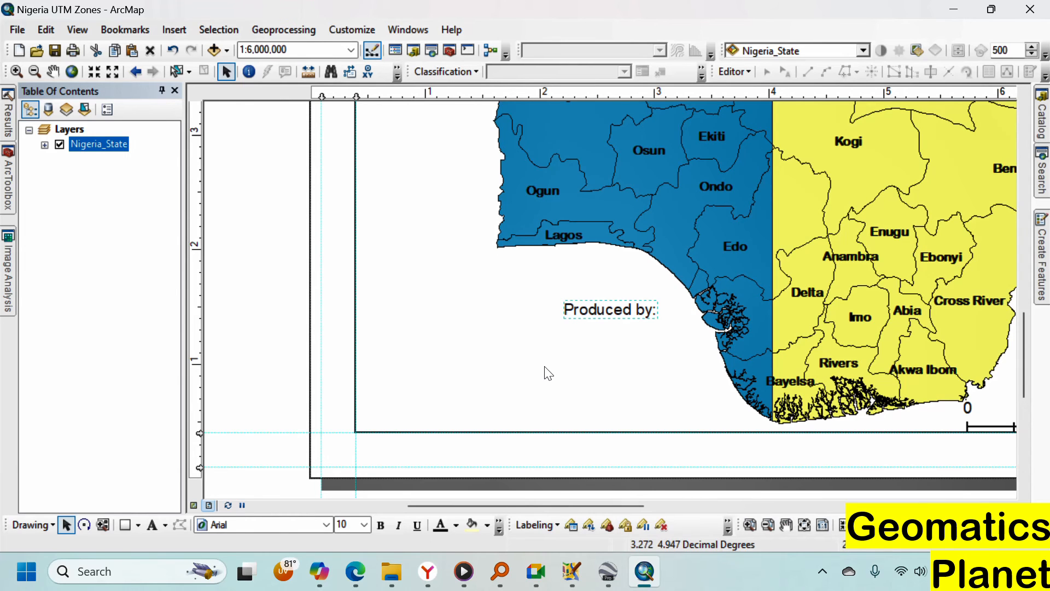
Add the producer's full name on a second line of the credit text and move it into the data frame's lower-left corner
{"action": "right_click", "coordinate": [619, 308]}
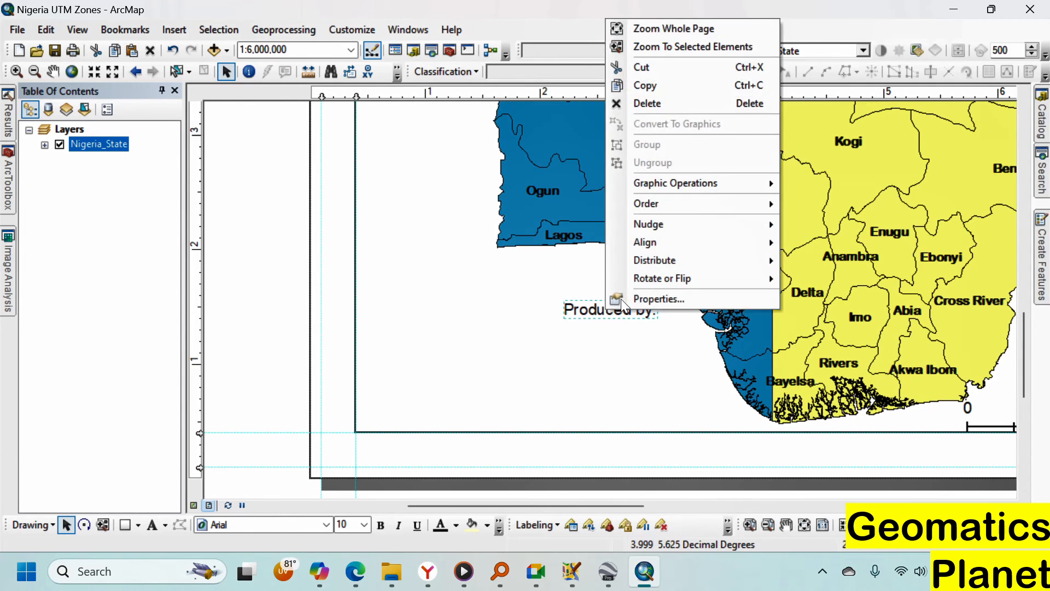
{"action": "left_click", "coordinate": [621, 298]}
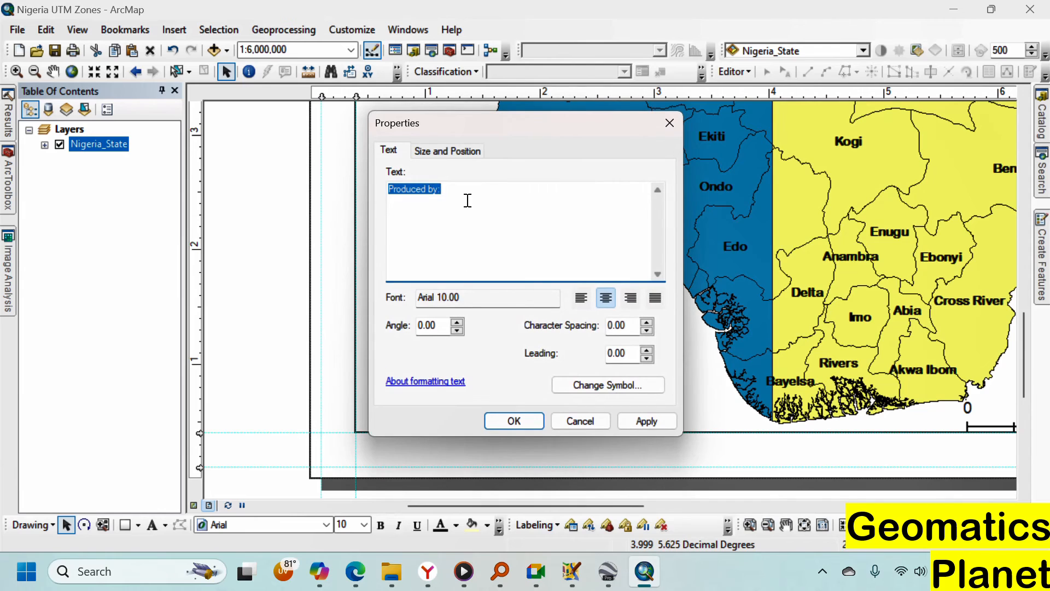
{"action": "left_click", "coordinate": [463, 194]}
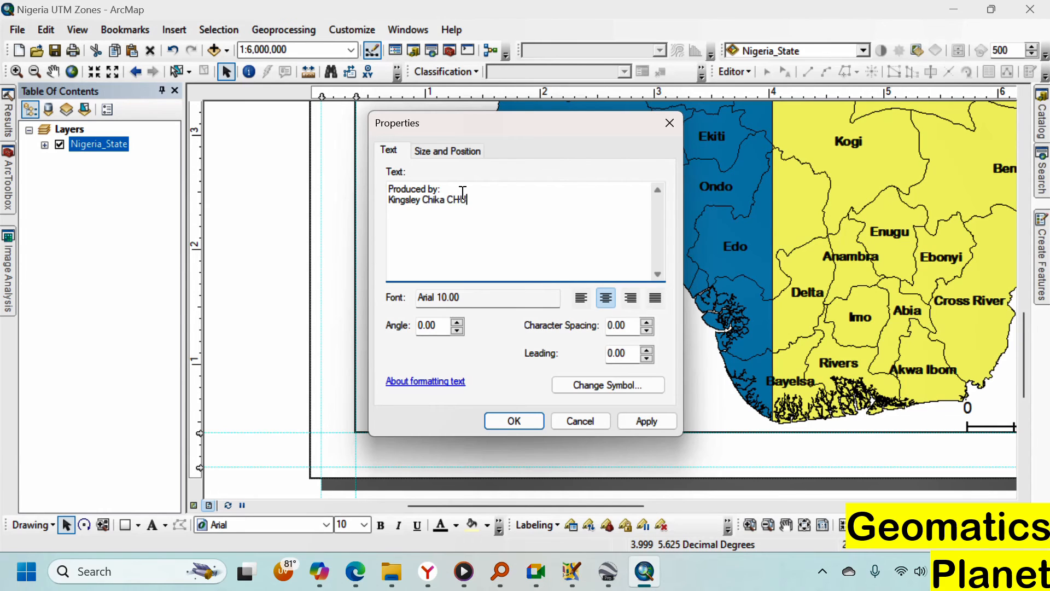
{"action": "left_click", "coordinate": [499, 416]}
{"action": "left_click_drag", "start_coordinate": [605, 318], "coordinate": [444, 414]}
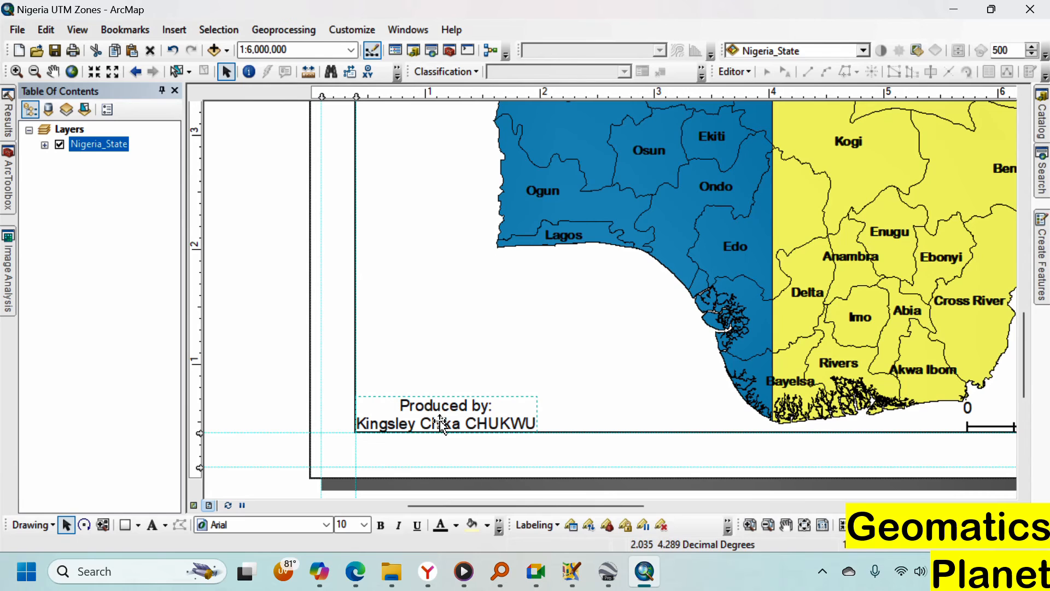
Set the credit text's font to Arial Rounded MT Bold and realign it inside the data frame's lower-left corner
{"action": "left_click", "coordinate": [805, 525]}
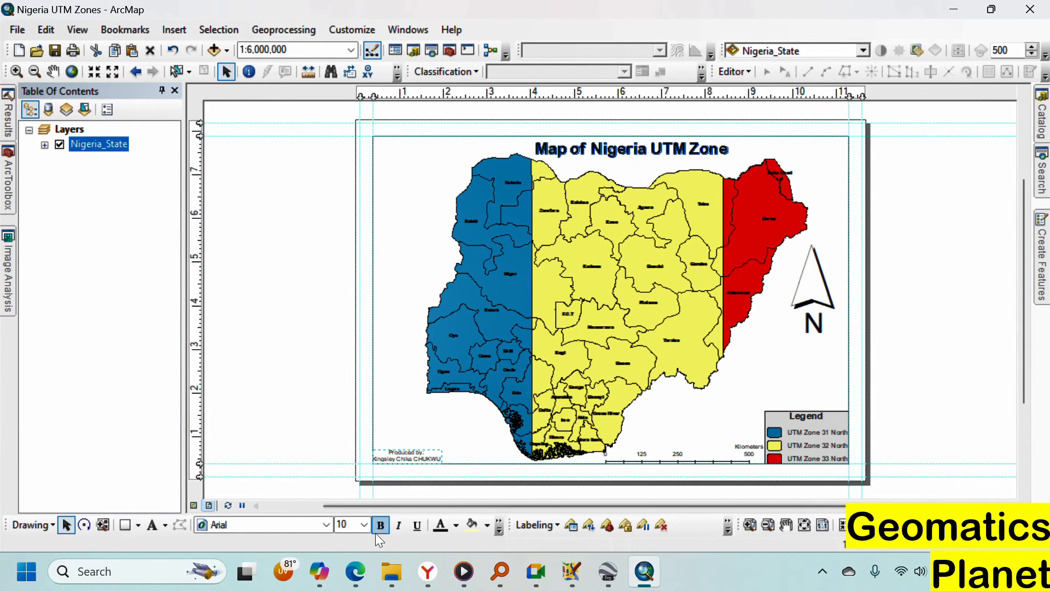
{"action": "left_click", "coordinate": [327, 525]}
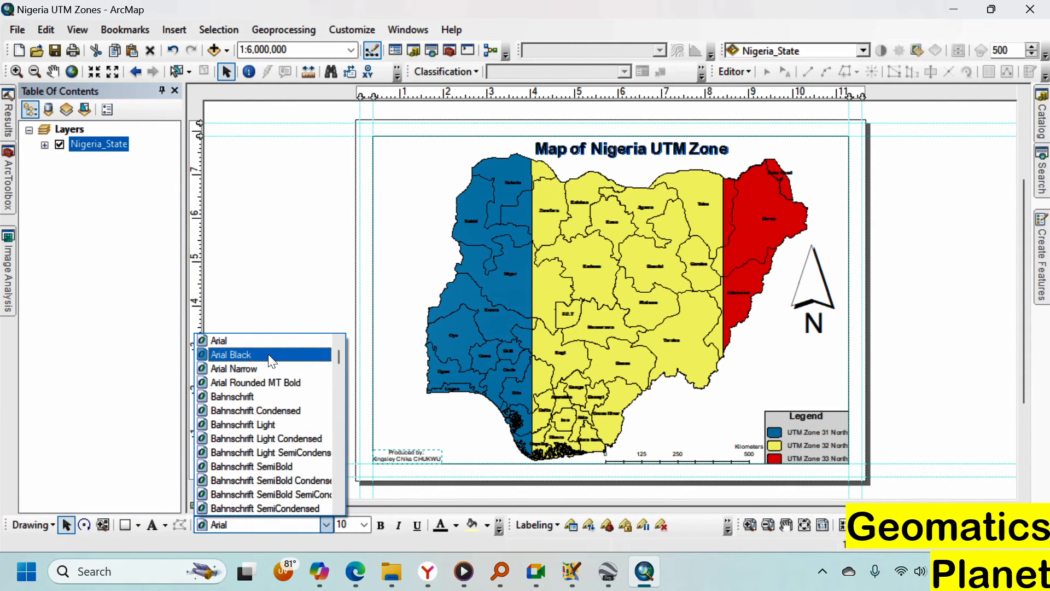
{"action": "left_click", "coordinate": [268, 383]}
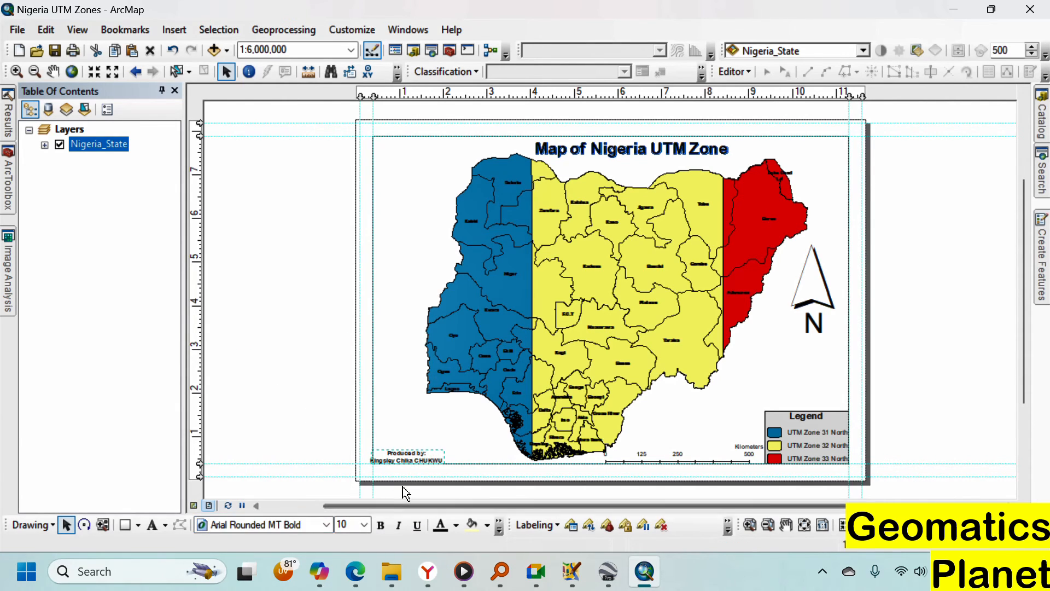
{"action": "scroll", "coordinate": [397, 484], "scroll_direction": "down", "scroll_amount": 3}
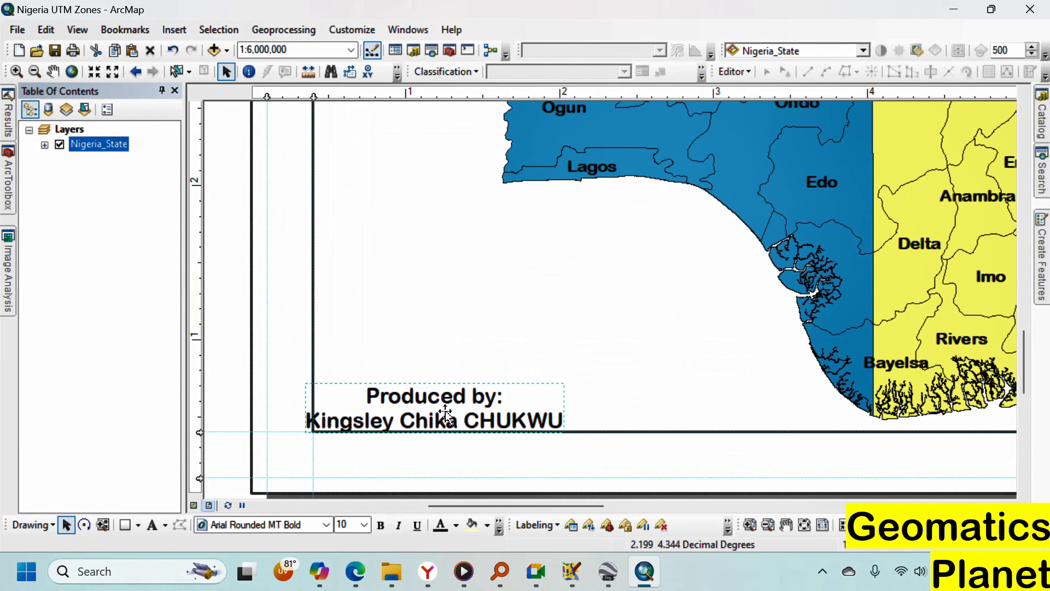
{"action": "left_click_drag", "start_coordinate": [446, 410], "coordinate": [476, 408]}
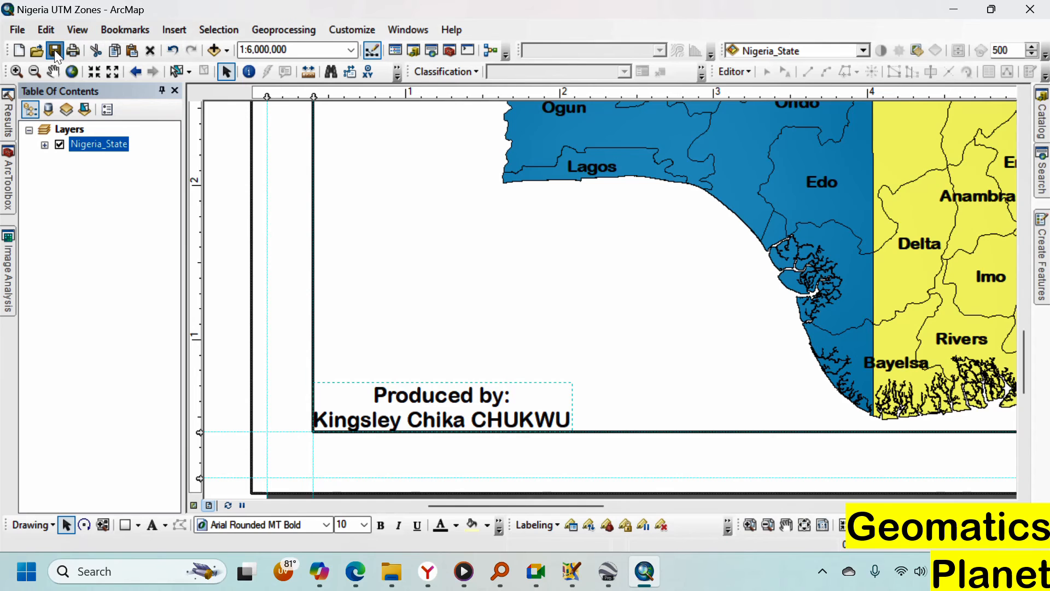
Start inserting a picture and browse to the KingVik Planet folder in the Documents library
{"action": "left_click", "coordinate": [171, 29]}
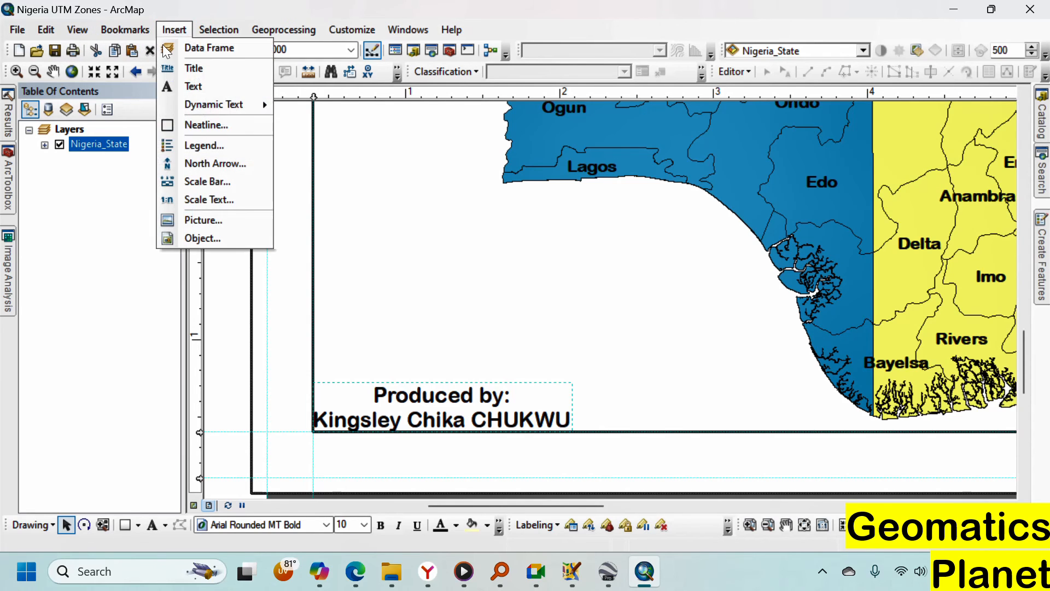
{"action": "left_click", "coordinate": [224, 220]}
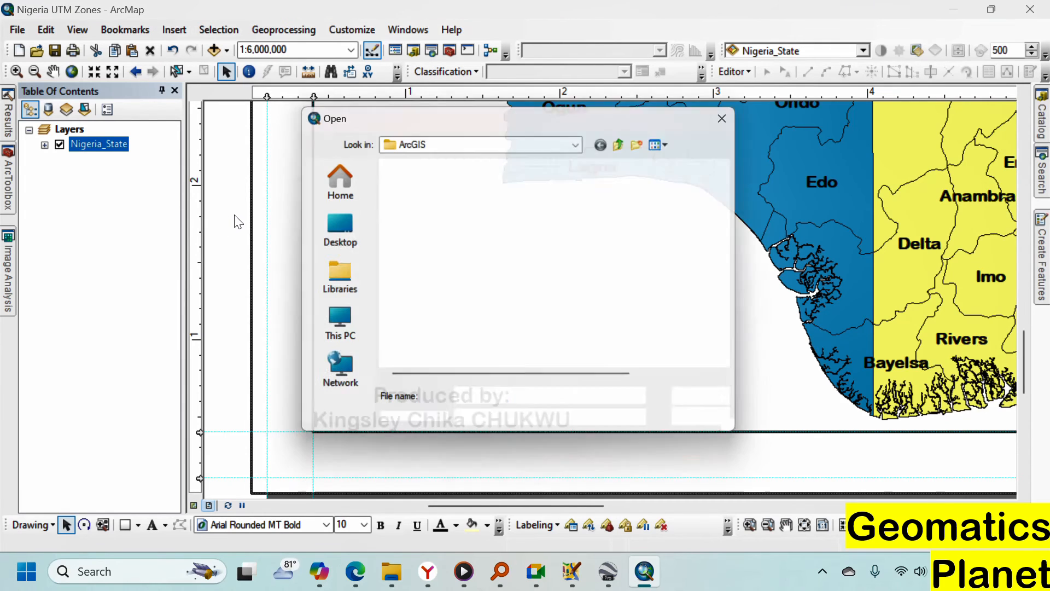
{"action": "left_click", "coordinate": [353, 288]}
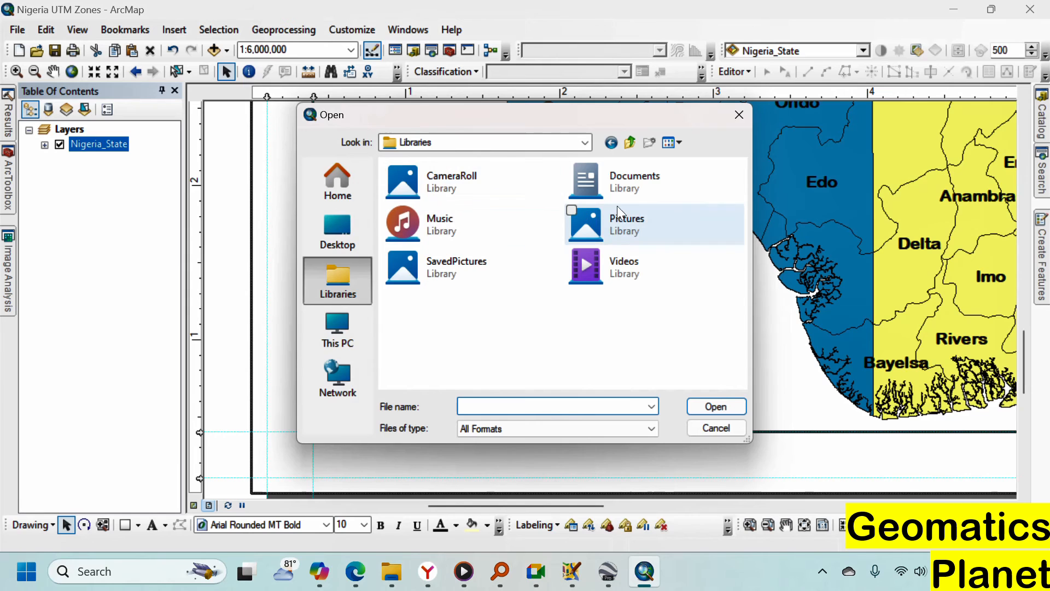
{"action": "double_click", "coordinate": [620, 187]}
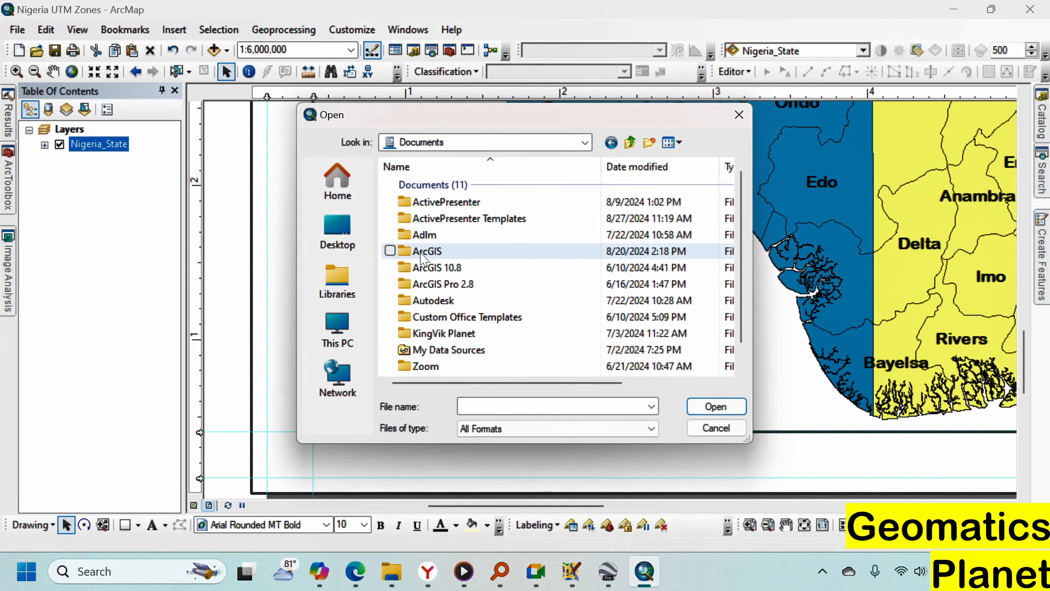
{"action": "scroll", "coordinate": [433, 306], "scroll_direction": "down", "scroll_amount": 1}
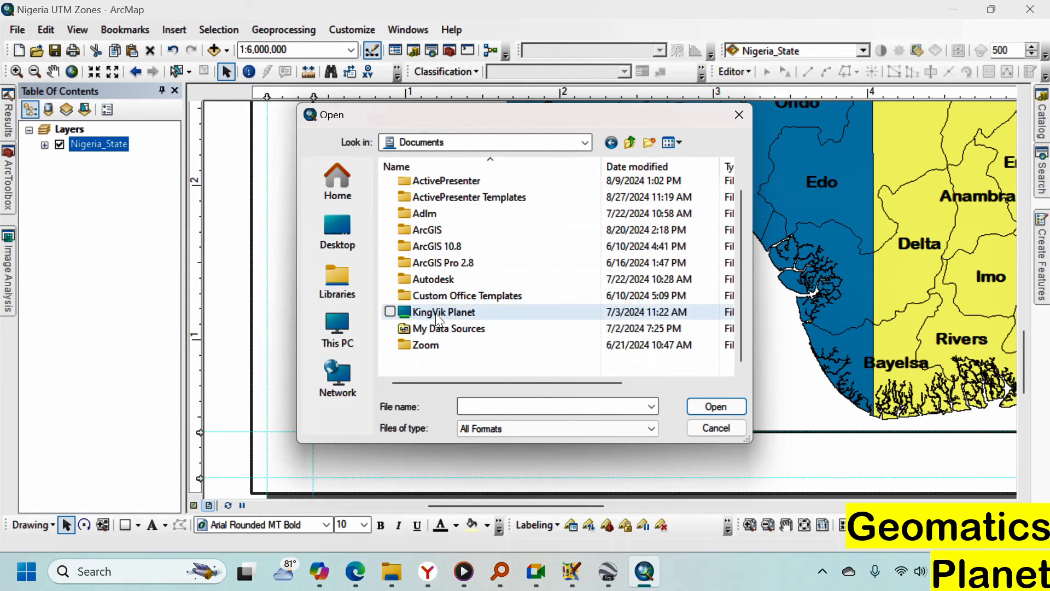
{"action": "double_click", "coordinate": [435, 313]}
{"action": "scroll", "coordinate": [463, 262], "scroll_direction": "down", "scroll_amount": 2}
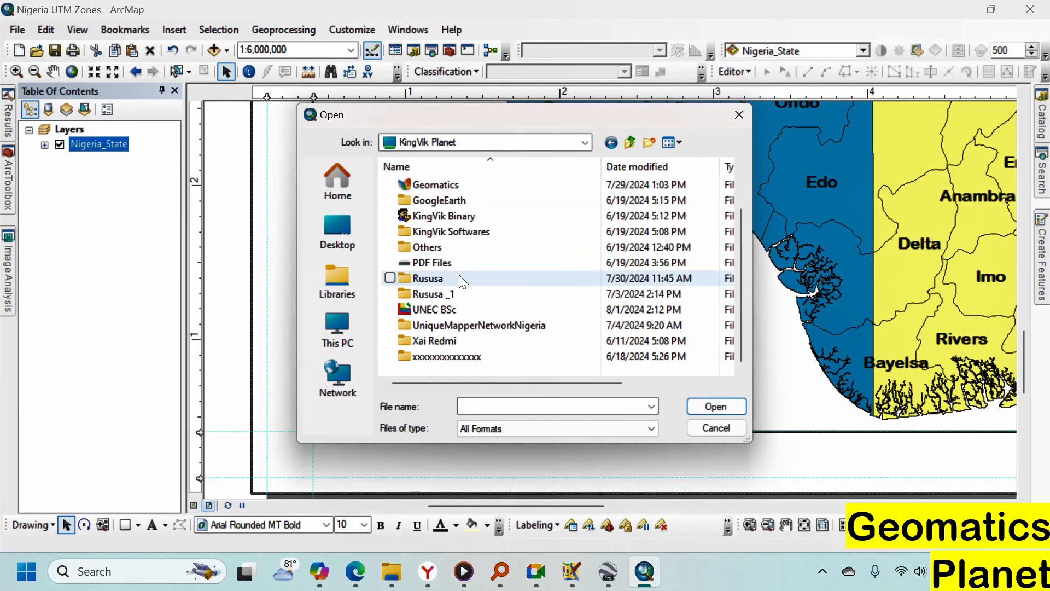
Browse to the OSM Rwanda folder inside UniqueMapperNetworkNigeria to reach the logo files
{"action": "double_click", "coordinate": [445, 356]}
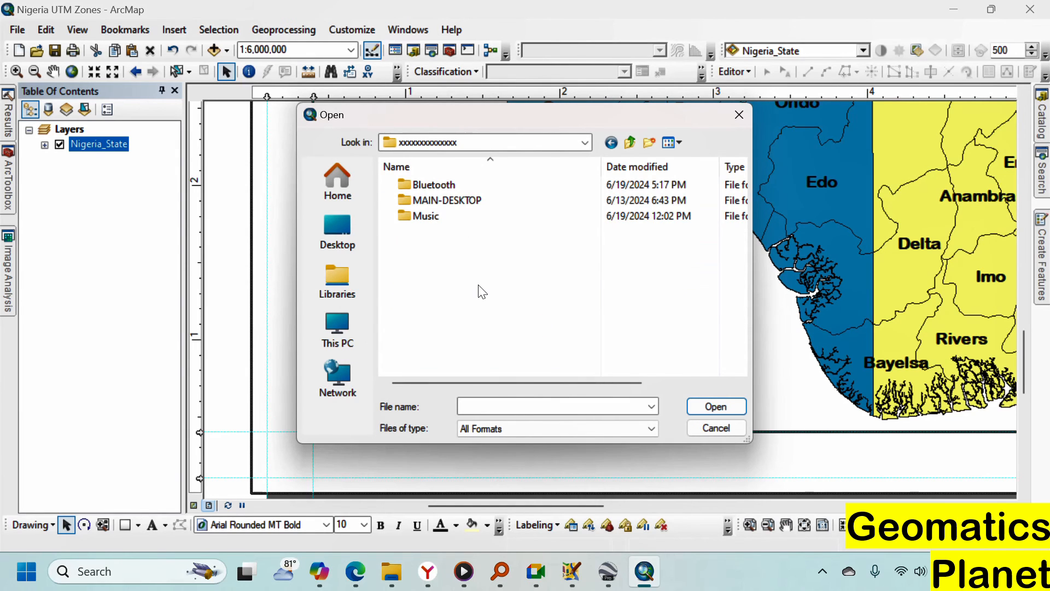
{"action": "key", "text": "BackSpace"}
{"action": "double_click", "coordinate": [460, 320]}
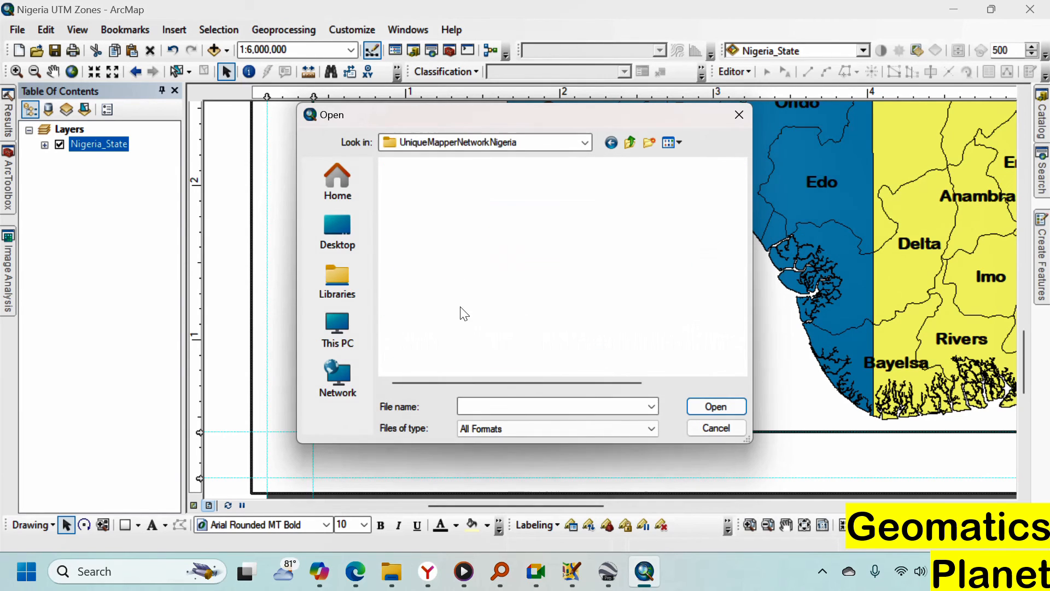
{"action": "scroll", "coordinate": [452, 328], "scroll_direction": "down", "scroll_amount": 2}
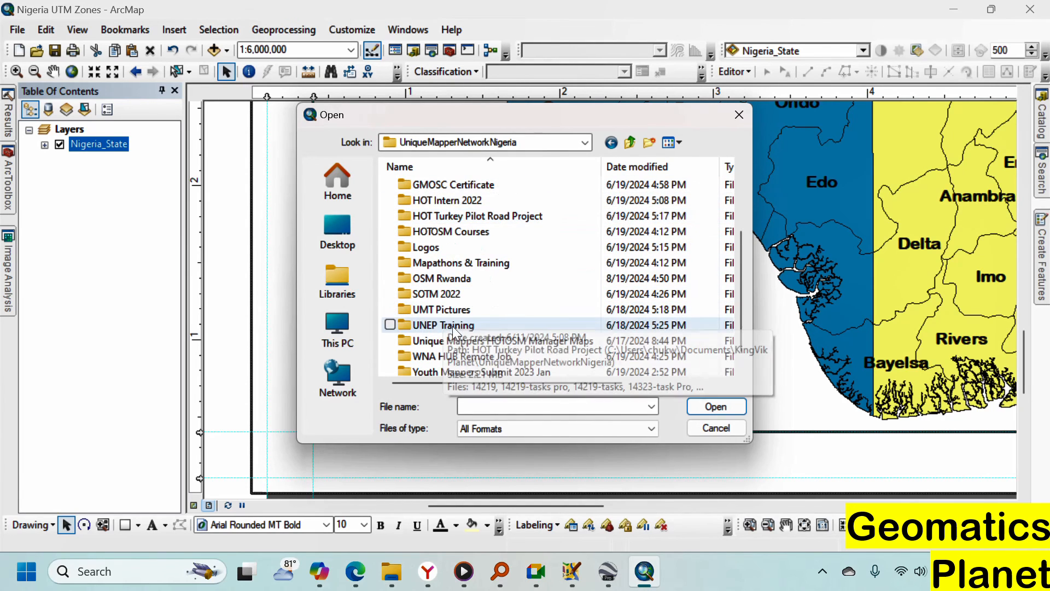
{"action": "left_click", "coordinate": [438, 278]}
{"action": "left_click", "coordinate": [437, 277]}
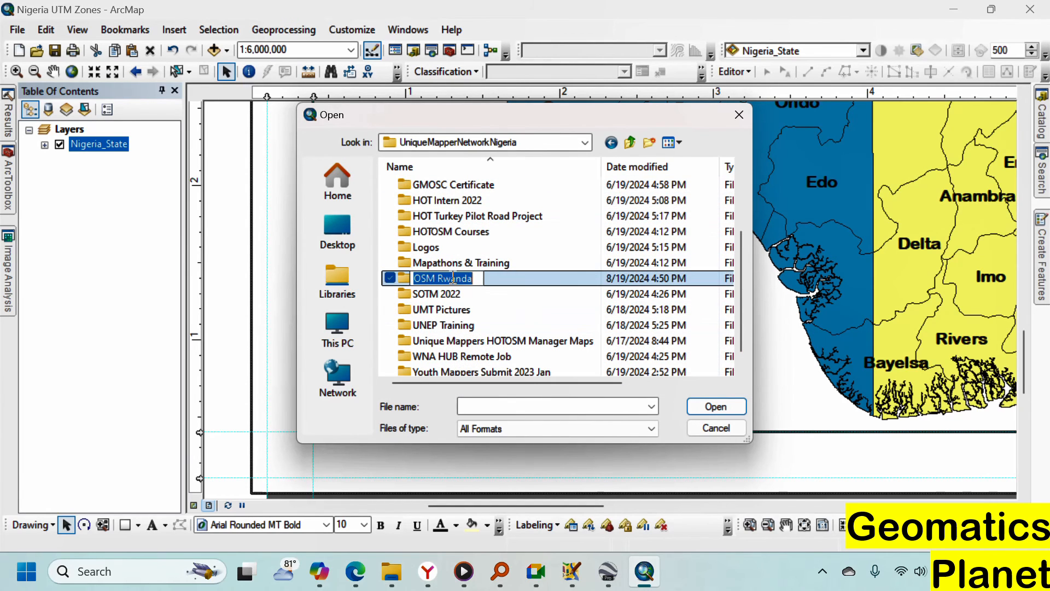
{"action": "left_click", "coordinate": [522, 278]}
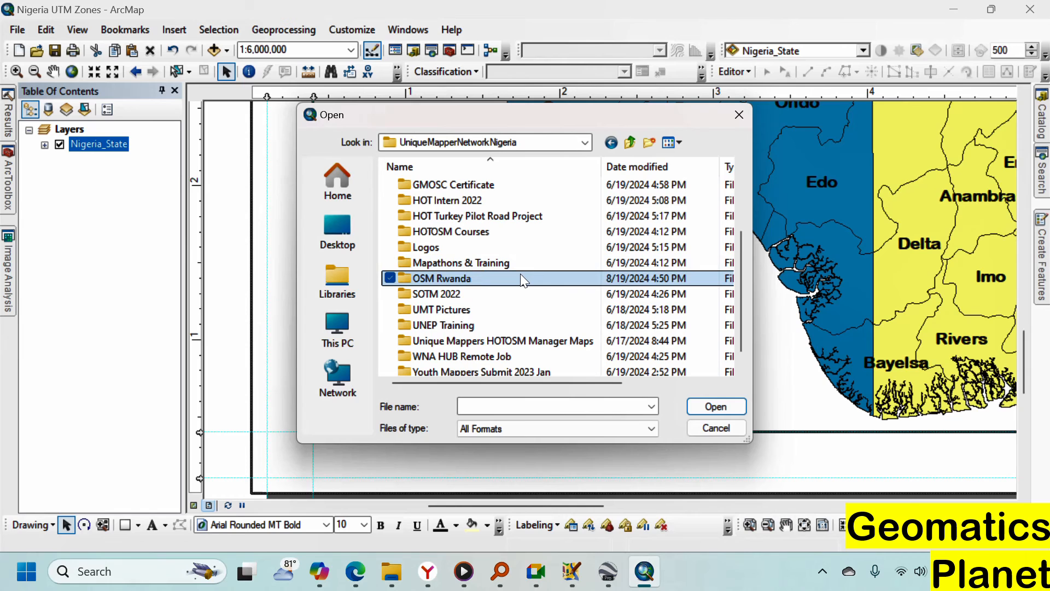
{"action": "double_click", "coordinate": [520, 277]}
{"action": "scroll", "coordinate": [516, 316], "scroll_direction": "down", "scroll_amount": 1}
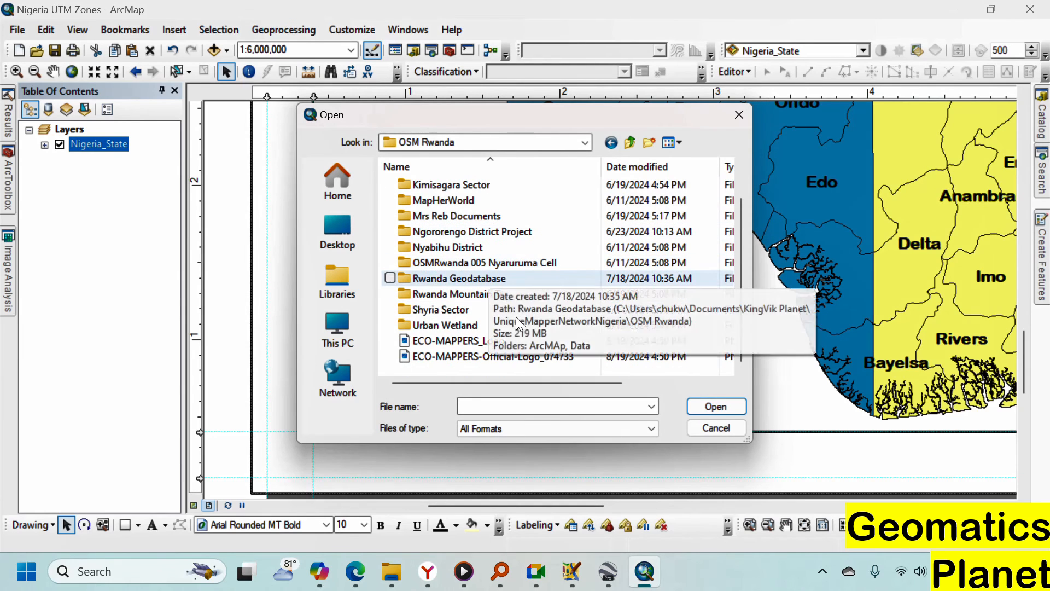
Try the ECO-MAPPERS_Logo picture on the layout and delete it
{"action": "left_click", "coordinate": [474, 359]}
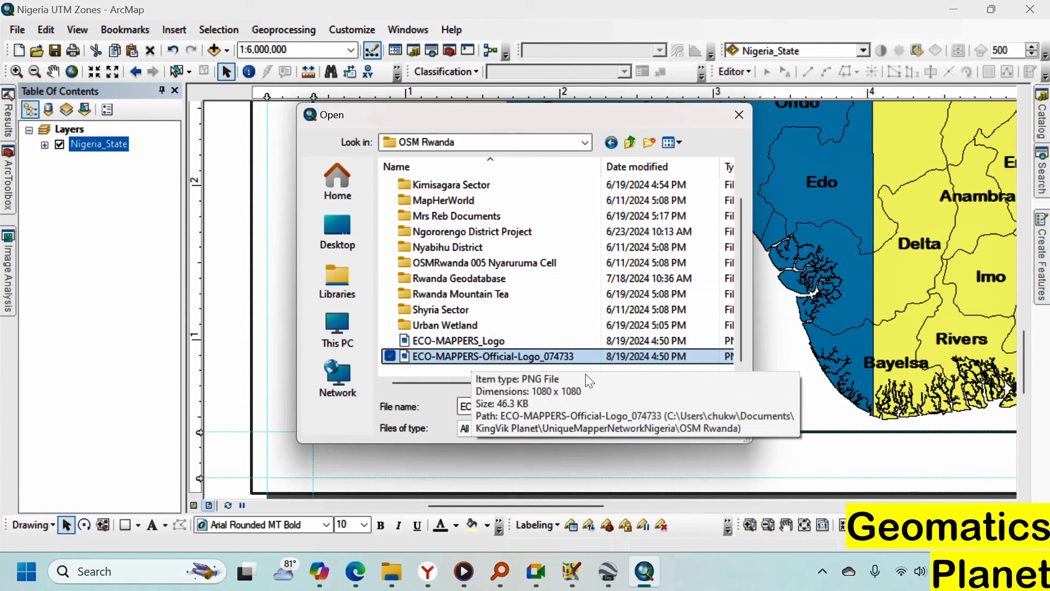
{"action": "left_click", "coordinate": [472, 343]}
{"action": "left_click", "coordinate": [696, 407]}
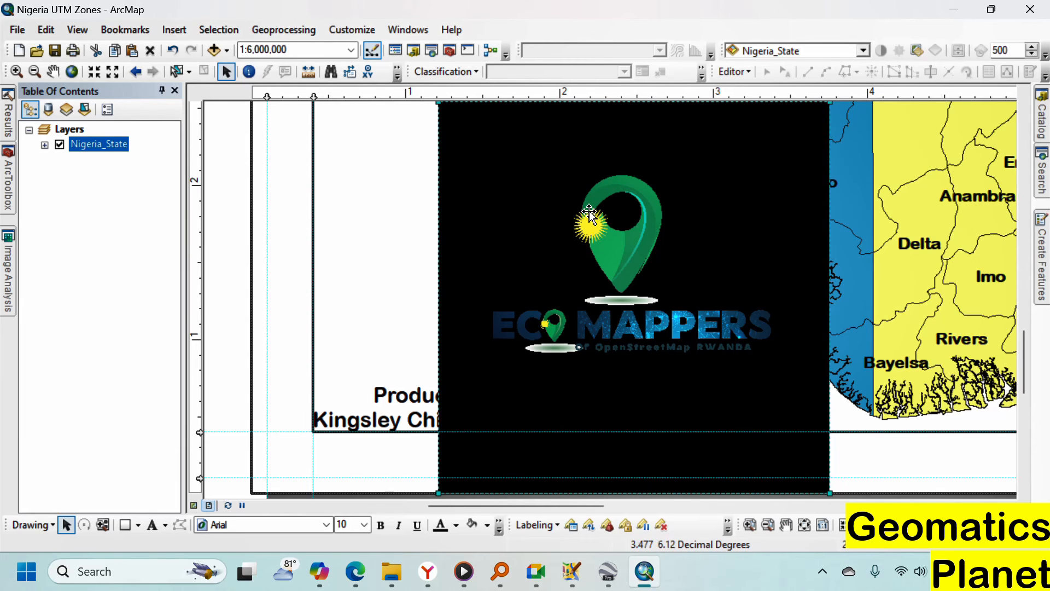
{"action": "key", "text": "Delete"}
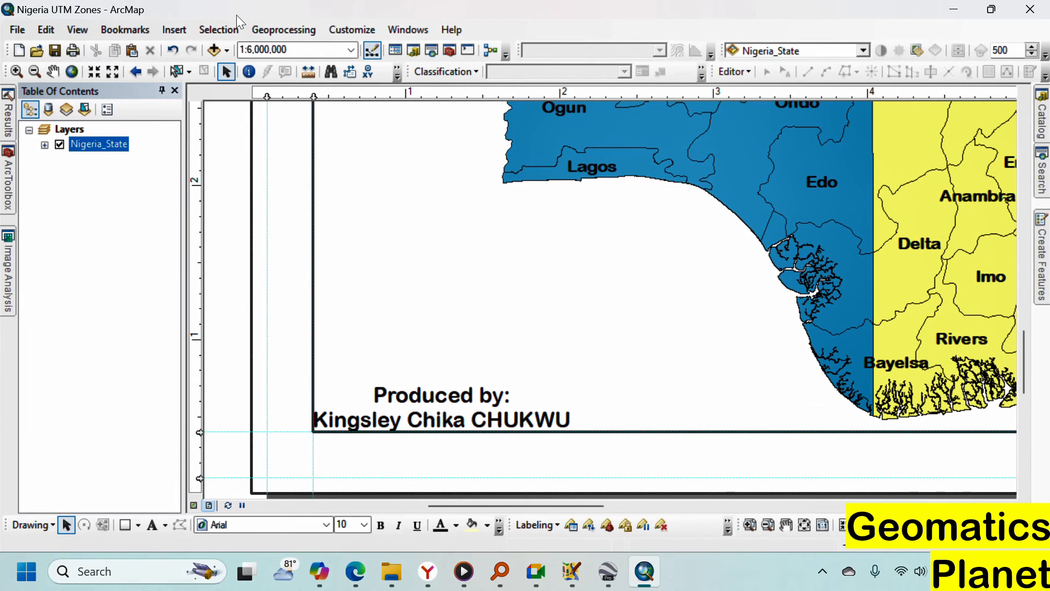
Insert the ECO-MAPPERS-Official-Logo_074733 picture from the OSM Rwanda folder into the layout
{"action": "left_click", "coordinate": [173, 30]}
{"action": "left_click", "coordinate": [211, 218]}
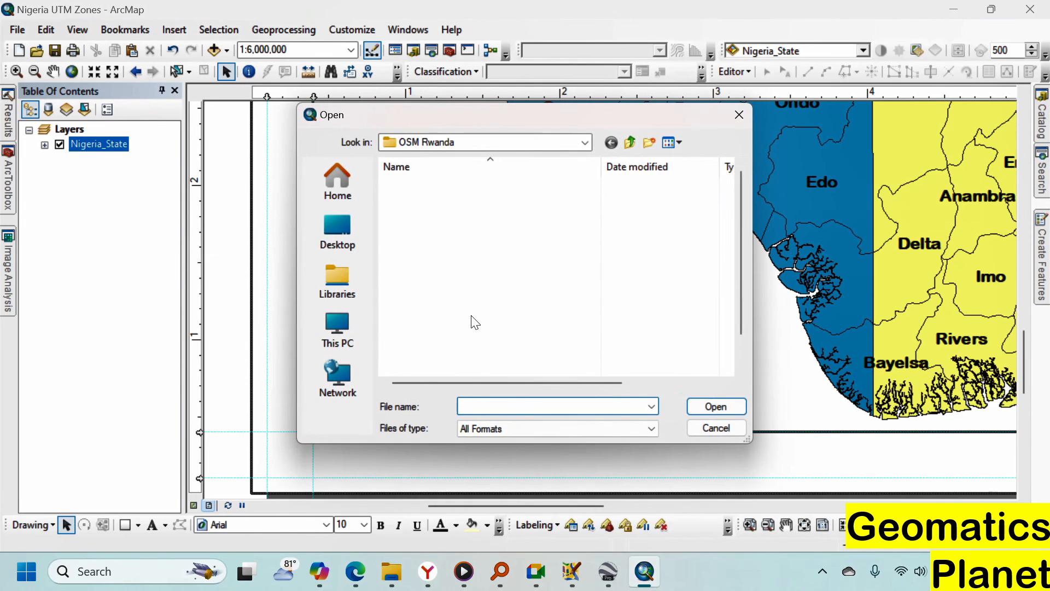
{"action": "left_click", "coordinate": [471, 356]}
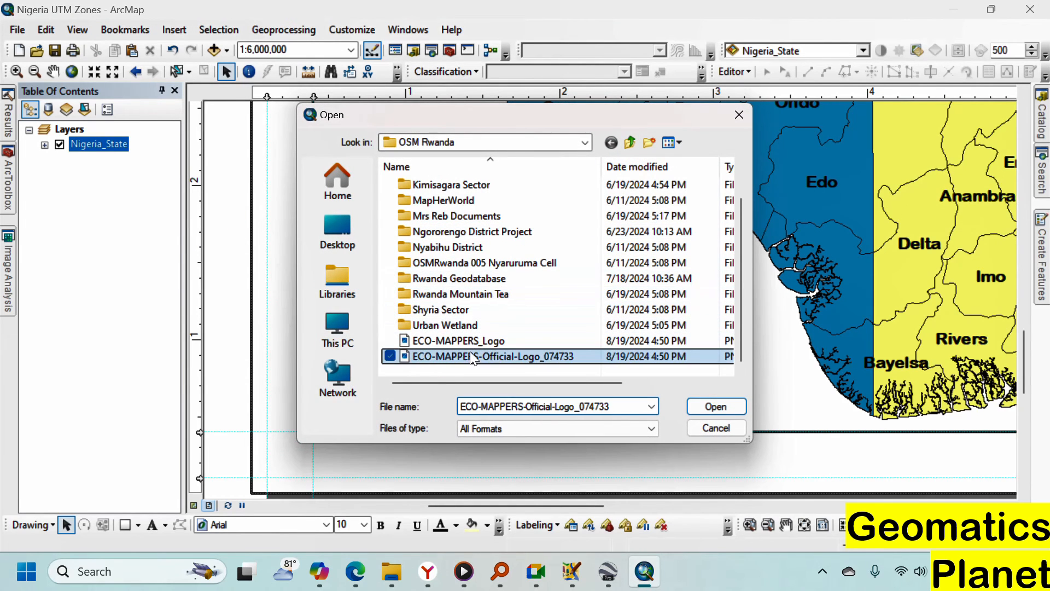
{"action": "left_click", "coordinate": [706, 409]}
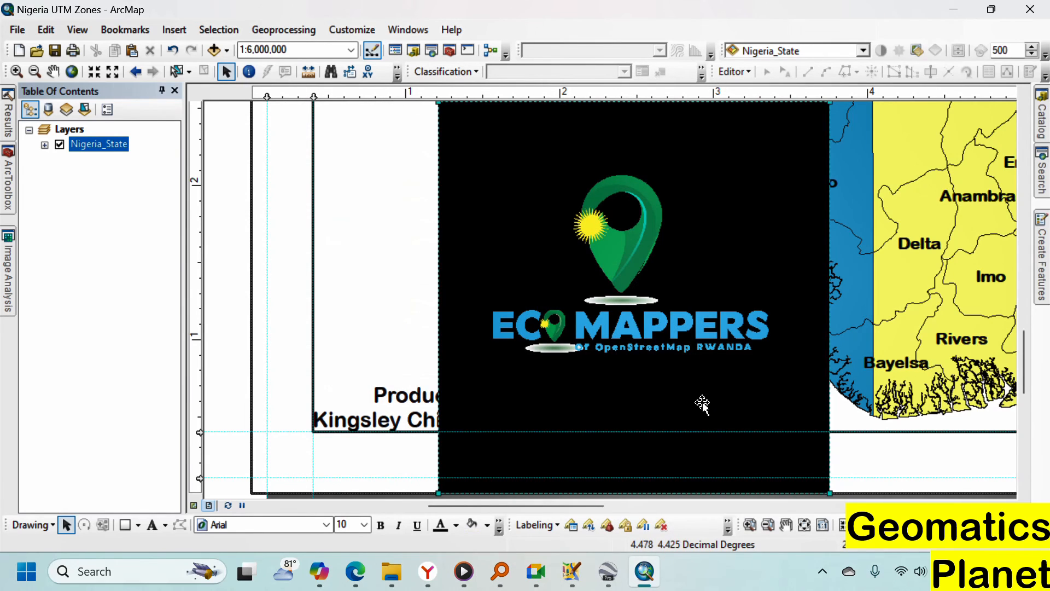
{"action": "scroll", "coordinate": [504, 296], "scroll_direction": "down", "scroll_amount": 1}
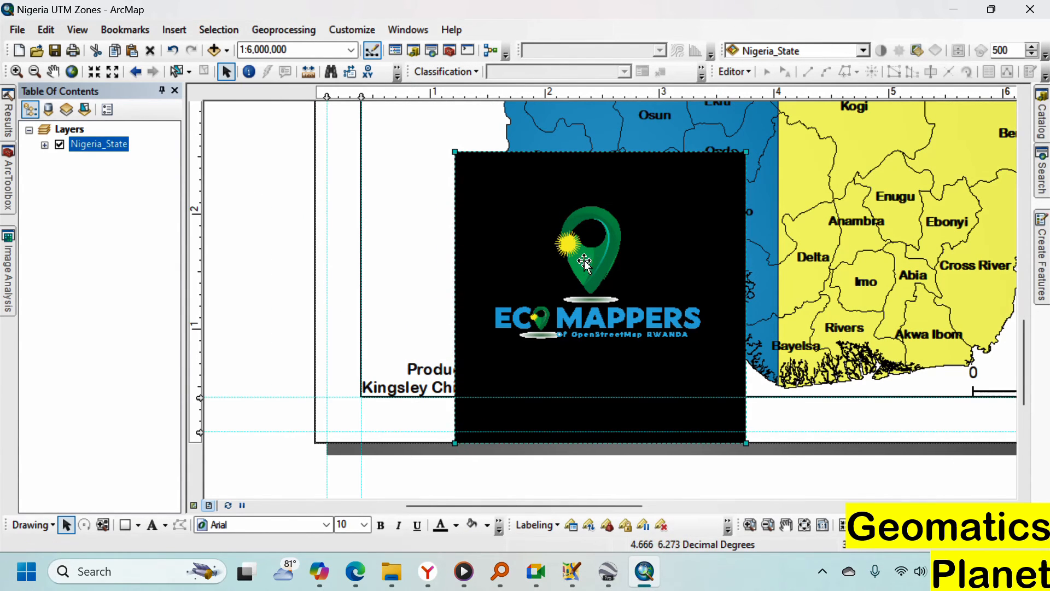
Shrink the logo to about 0.8 in wide and place it just above the credit text against the frame edge
{"action": "left_click_drag", "start_coordinate": [747, 153], "coordinate": [550, 349]}
{"action": "left_click_drag", "start_coordinate": [525, 383], "coordinate": [446, 293]}
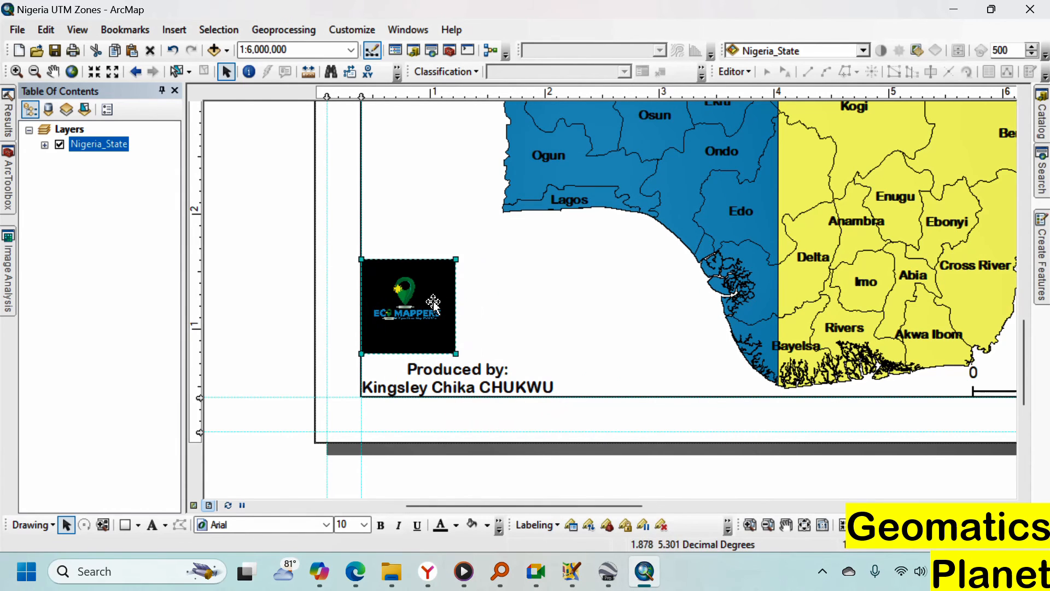
Embed the logo in the map file by enabling Save Image as Part of Document in its picture properties
{"action": "right_click", "coordinate": [434, 299]}
{"action": "left_click", "coordinate": [465, 288]}
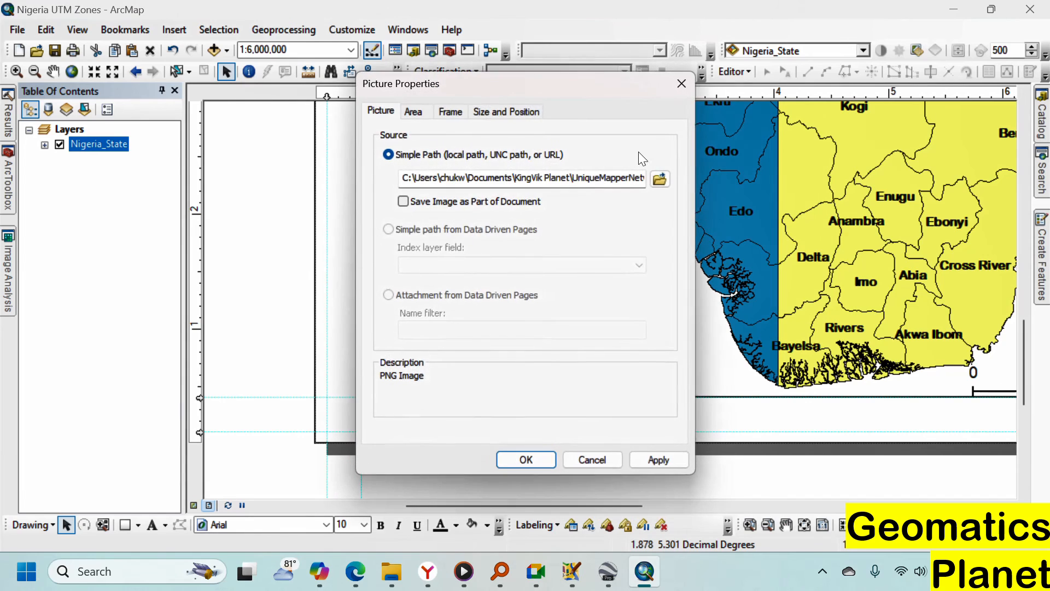
{"action": "left_click", "coordinate": [452, 113]}
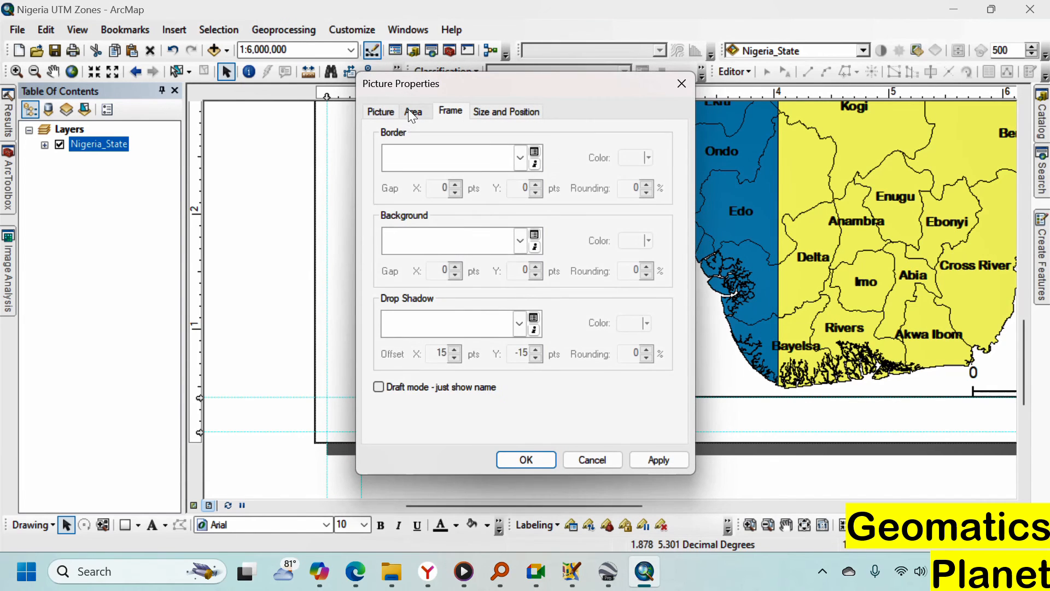
{"action": "left_click", "coordinate": [412, 111]}
{"action": "left_click", "coordinate": [501, 112]}
{"action": "left_click", "coordinate": [382, 112]}
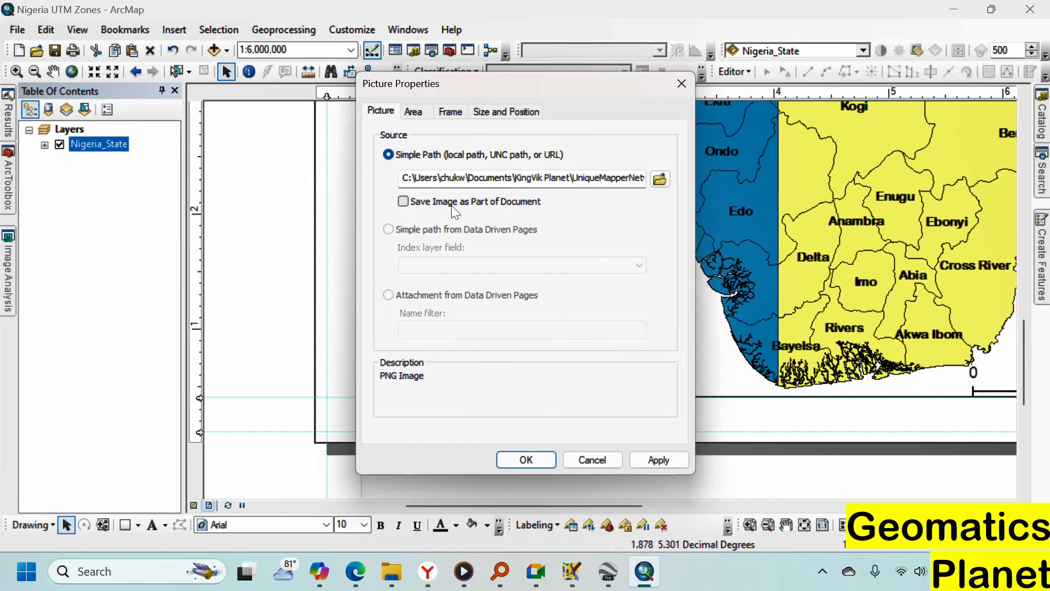
{"action": "left_click", "coordinate": [433, 201]}
{"action": "left_click_drag", "start_coordinate": [573, 85], "coordinate": [226, 91]}
{"action": "left_click", "coordinate": [310, 465]}
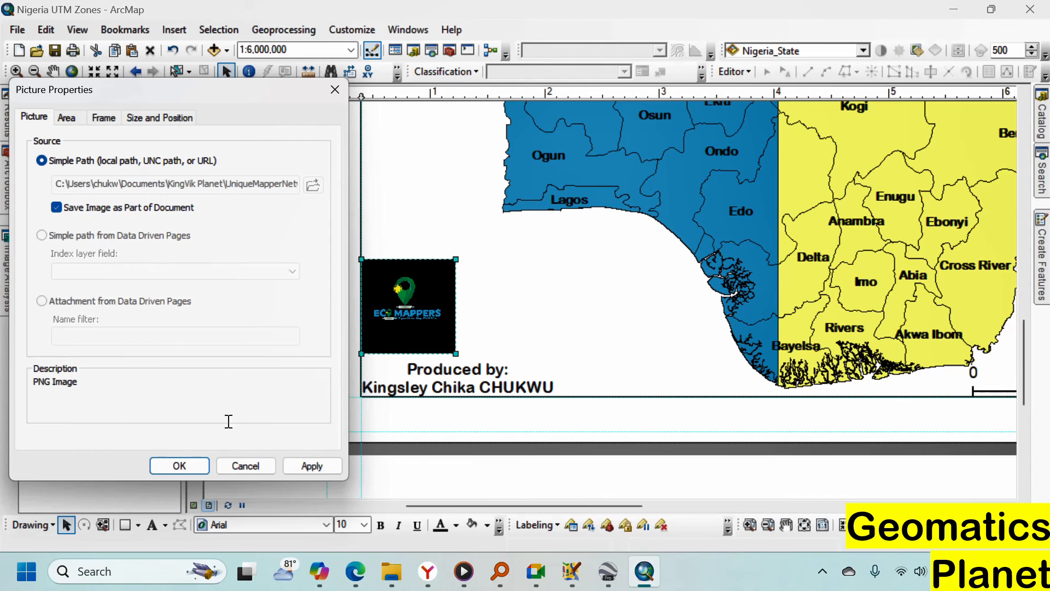
{"action": "left_click", "coordinate": [179, 466]}
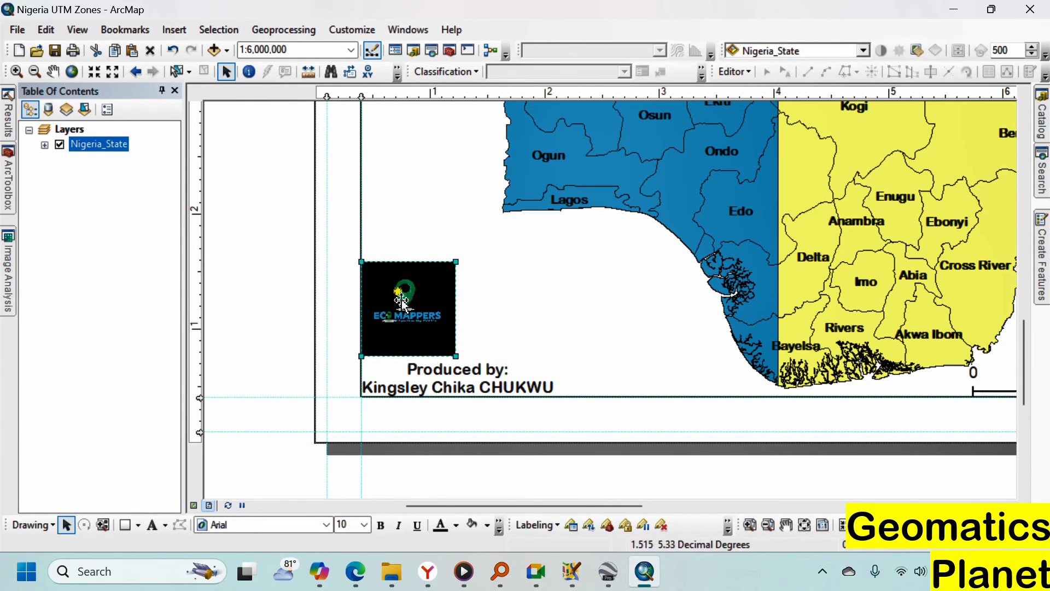
Reduce the logo to about 0.3 in wide beside the credit text's first line, and save the map document
{"action": "left_click_drag", "start_coordinate": [411, 280], "coordinate": [395, 352]}
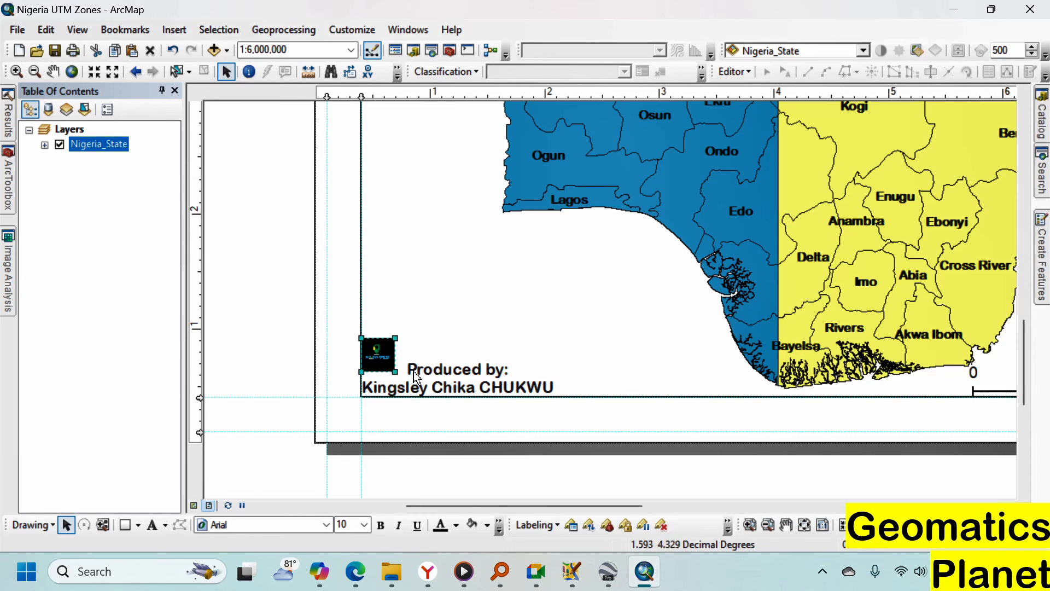
{"action": "left_click", "coordinate": [479, 293]}
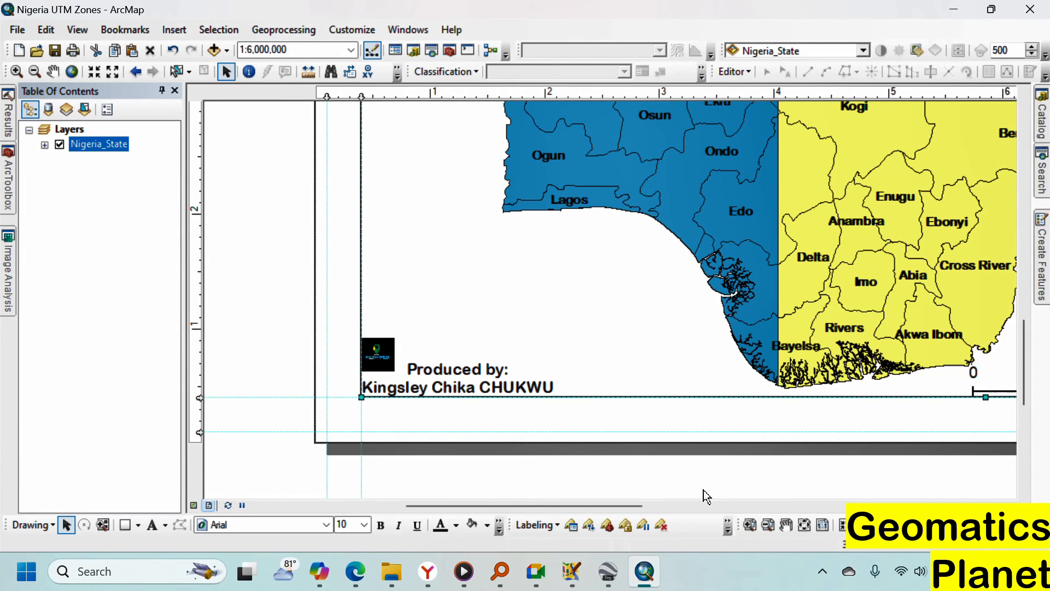
{"action": "left_click", "coordinate": [804, 524]}
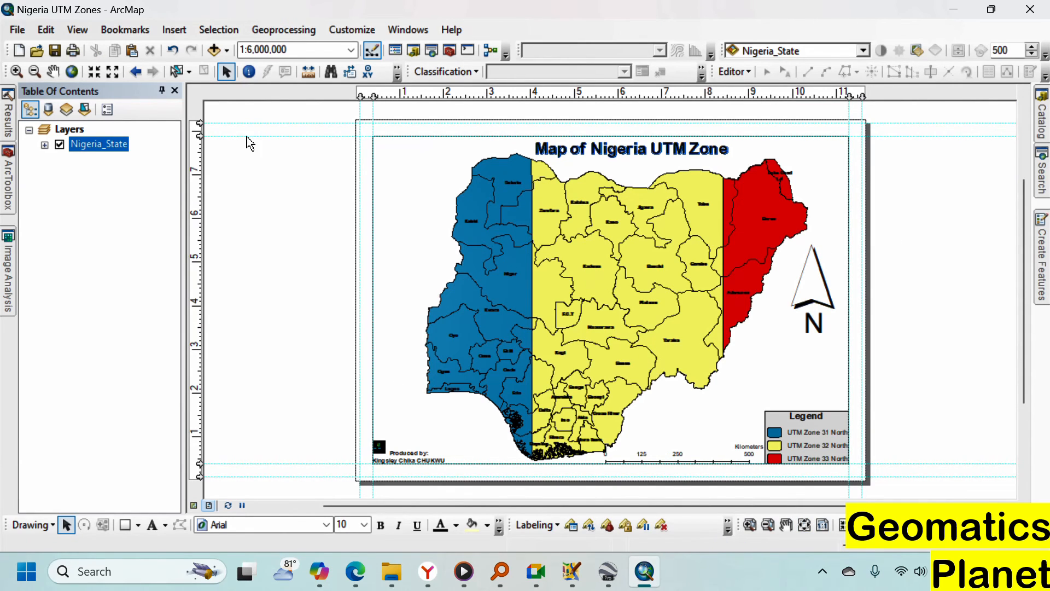
{"action": "left_click", "coordinate": [58, 52]}
Start exporting the map and create a folder named Maps beside the project's ArcMap folder
{"action": "left_click", "coordinate": [18, 29]}
{"action": "left_click", "coordinate": [120, 279]}
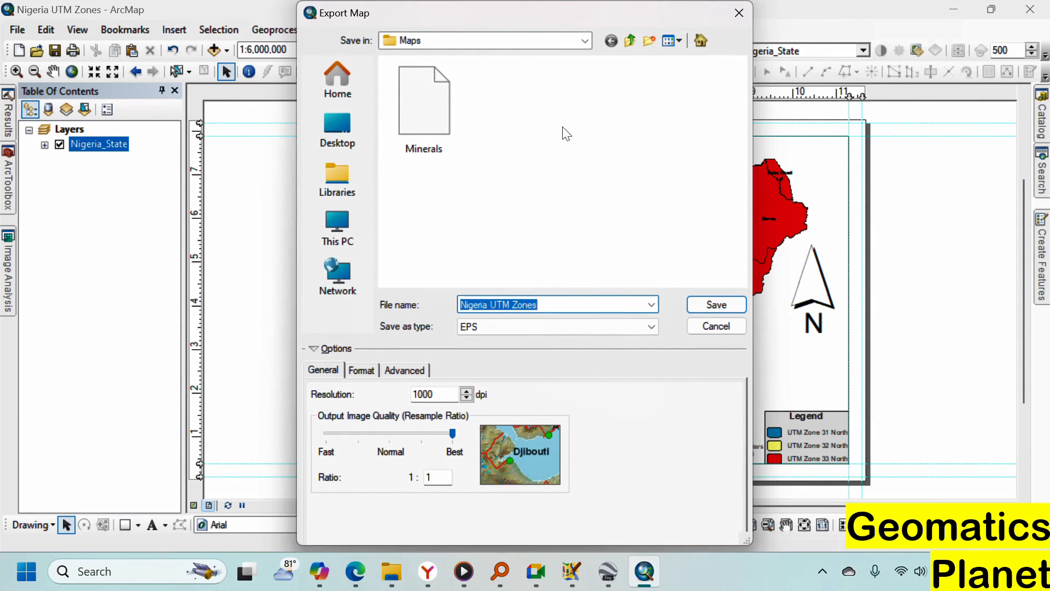
{"action": "left_click", "coordinate": [700, 41]}
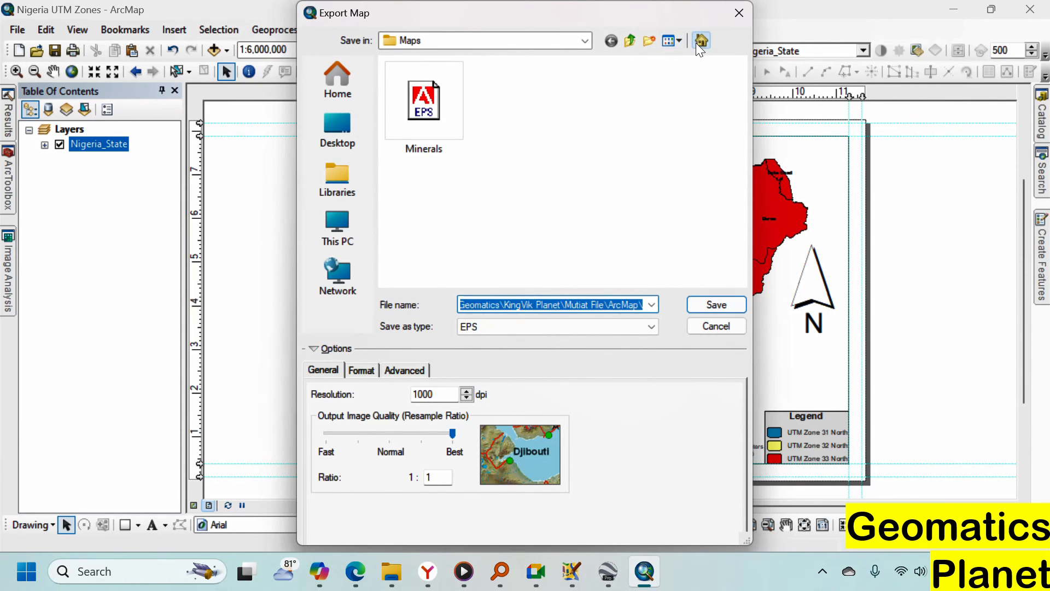
{"action": "left_click", "coordinate": [632, 42]}
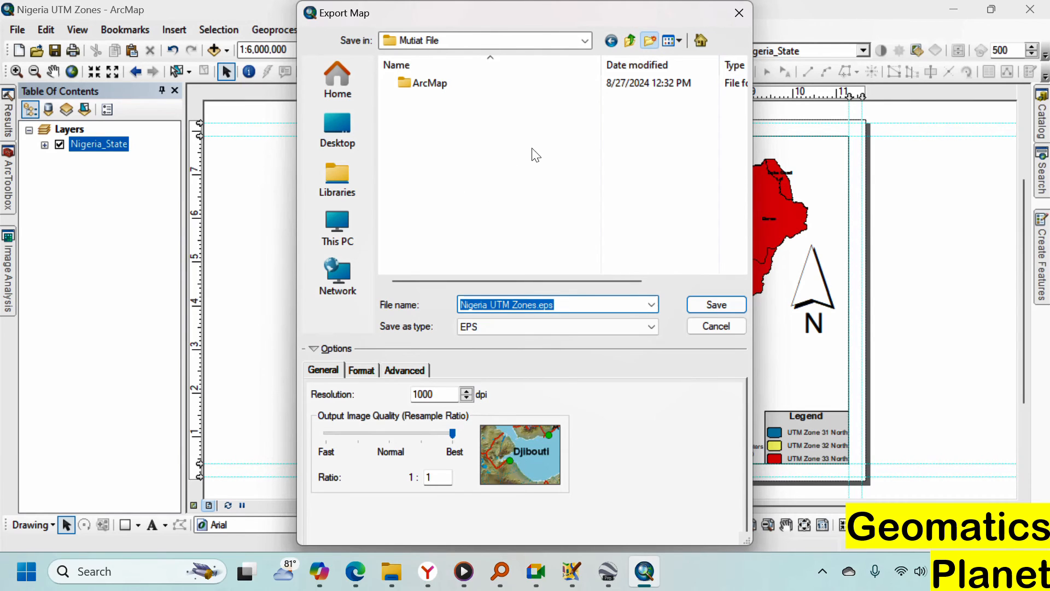
{"action": "type", "text": "Maps"}
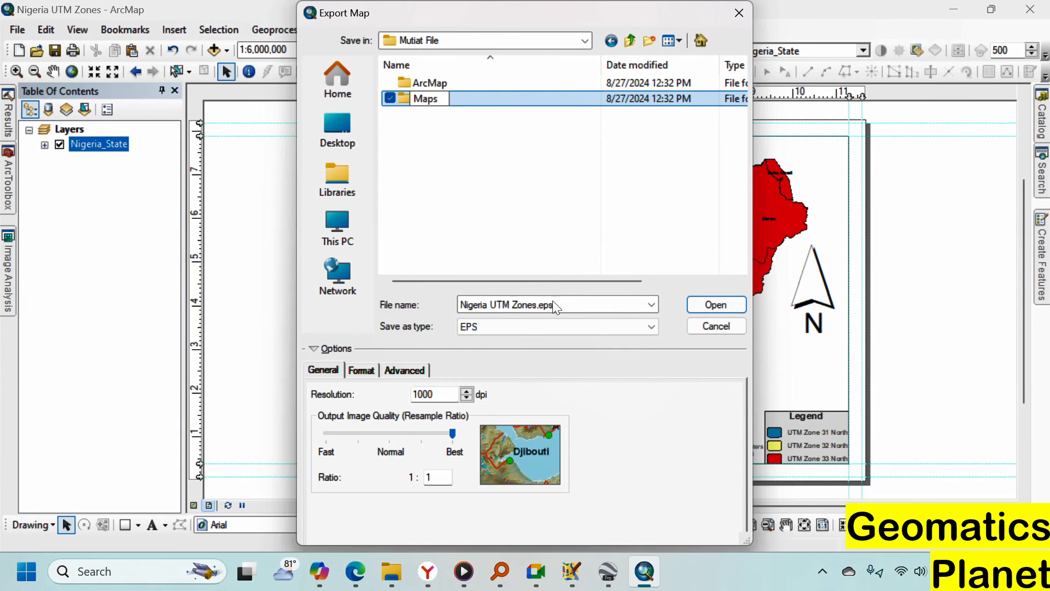
Export the layout as the PDF Nigeria UTM Zones.pdf at 300 dpi into the new Maps folder
{"action": "left_click", "coordinate": [558, 323]}
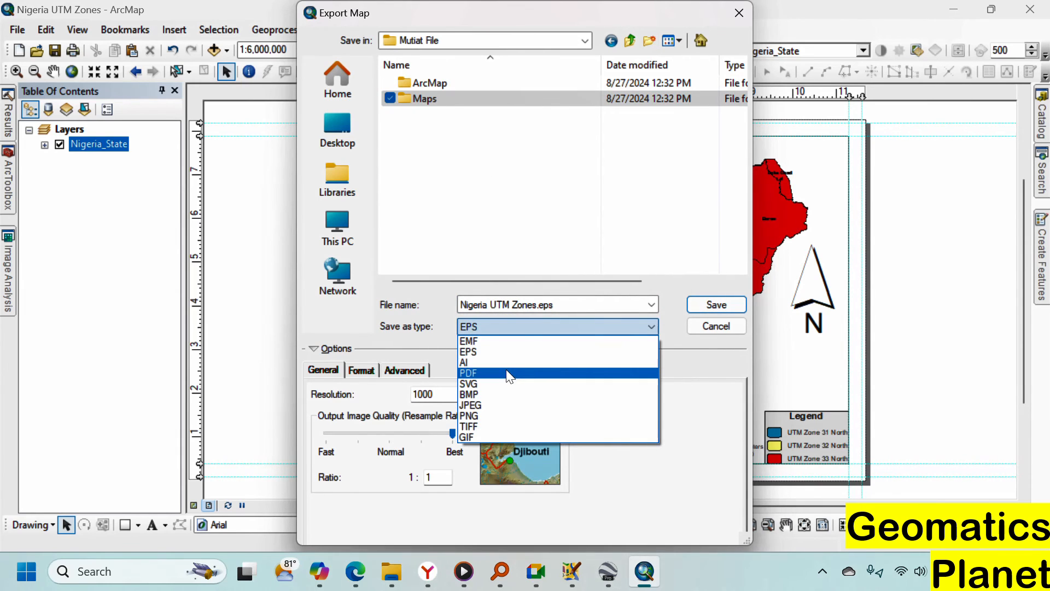
{"action": "left_click", "coordinate": [507, 369]}
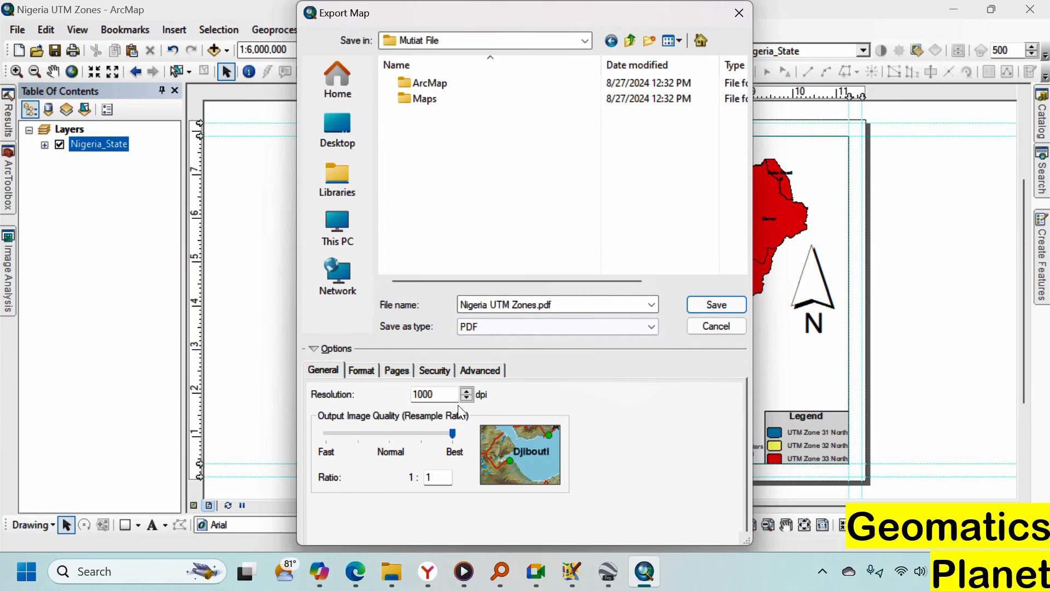
{"action": "left_click_drag", "start_coordinate": [448, 398], "coordinate": [388, 403]}
{"action": "type", "text": "23"}
{"action": "key", "text": "BackSpace"}
{"action": "key", "text": "BackSpace"}
{"action": "type", "text": "300"}
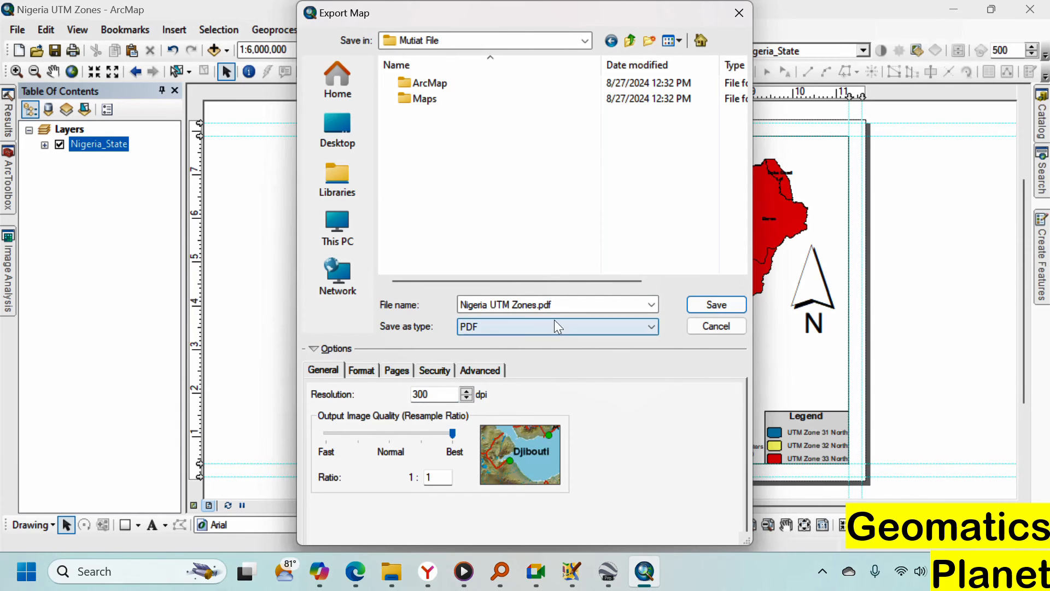
{"action": "double_click", "coordinate": [424, 98]}
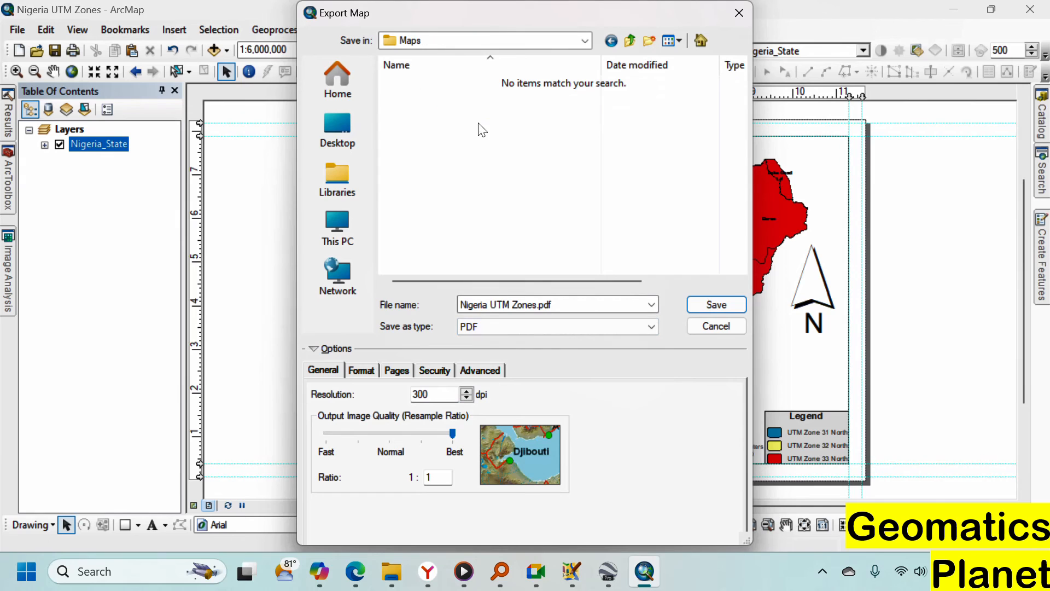
{"action": "left_click", "coordinate": [704, 304]}
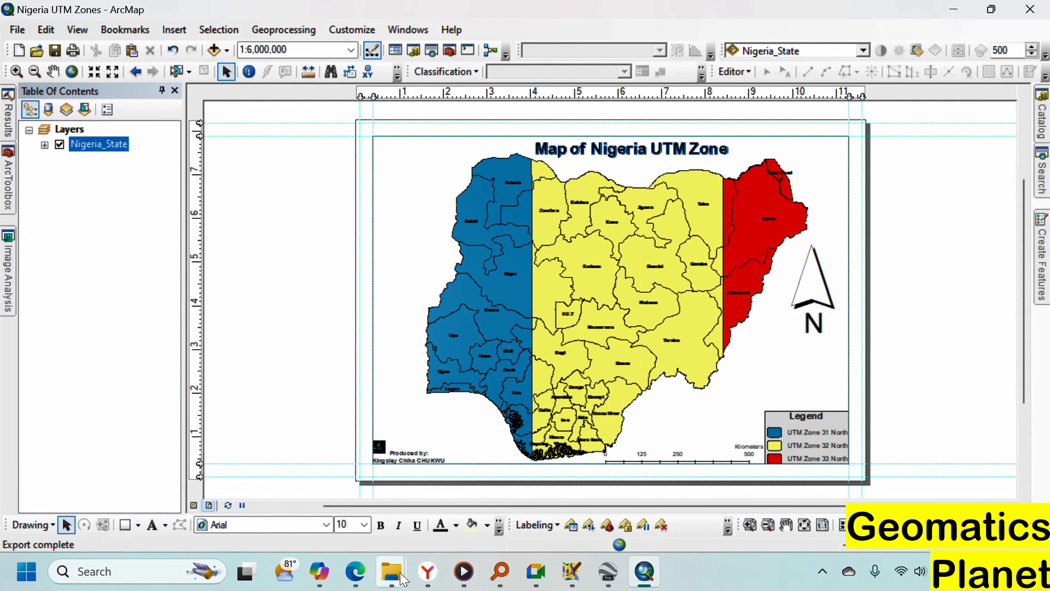
Open the exported Nigeria UTM Zones PDF from the Maps folder, examine the whole page, and return to ArcMap
{"action": "mouse_move", "coordinate": [403, 579]}
{"action": "left_click", "coordinate": [411, 517]}
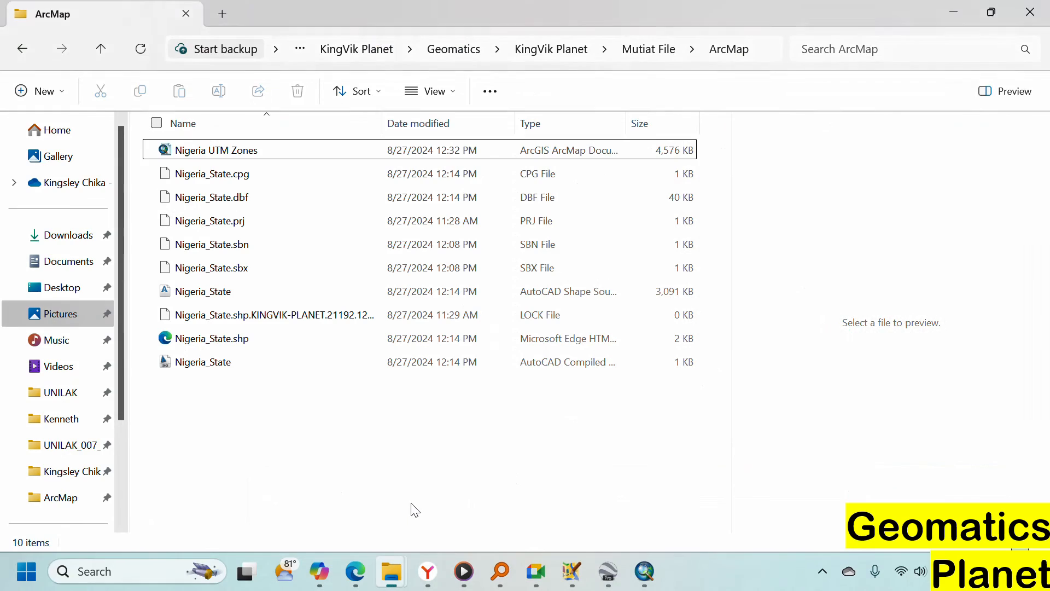
{"action": "key", "text": "alt+Left"}
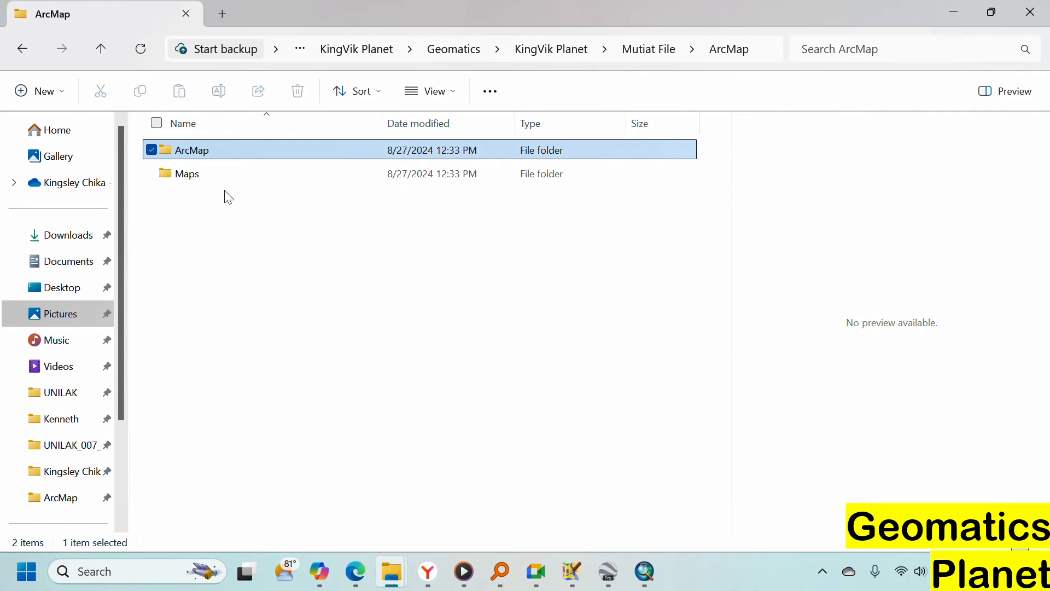
{"action": "left_click", "coordinate": [234, 175]}
{"action": "double_click", "coordinate": [232, 175]}
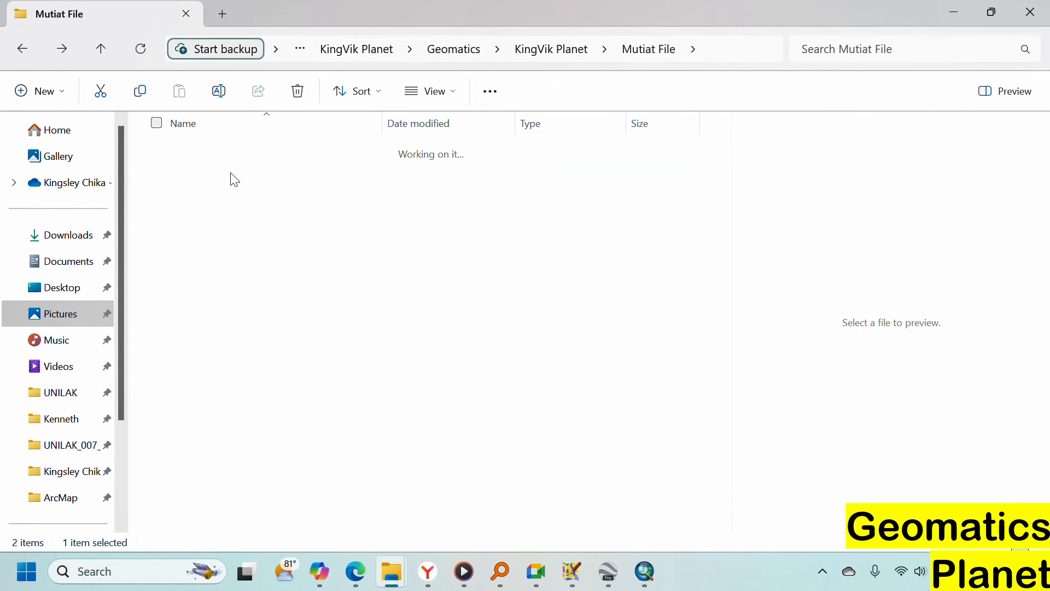
{"action": "left_click", "coordinate": [233, 158]}
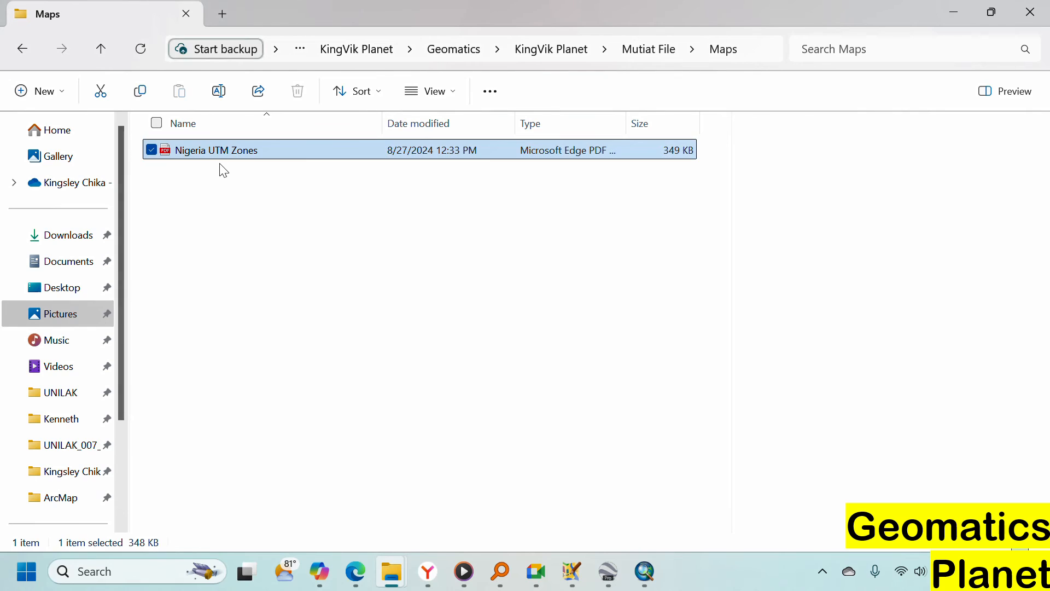
{"action": "double_click", "coordinate": [220, 165]}
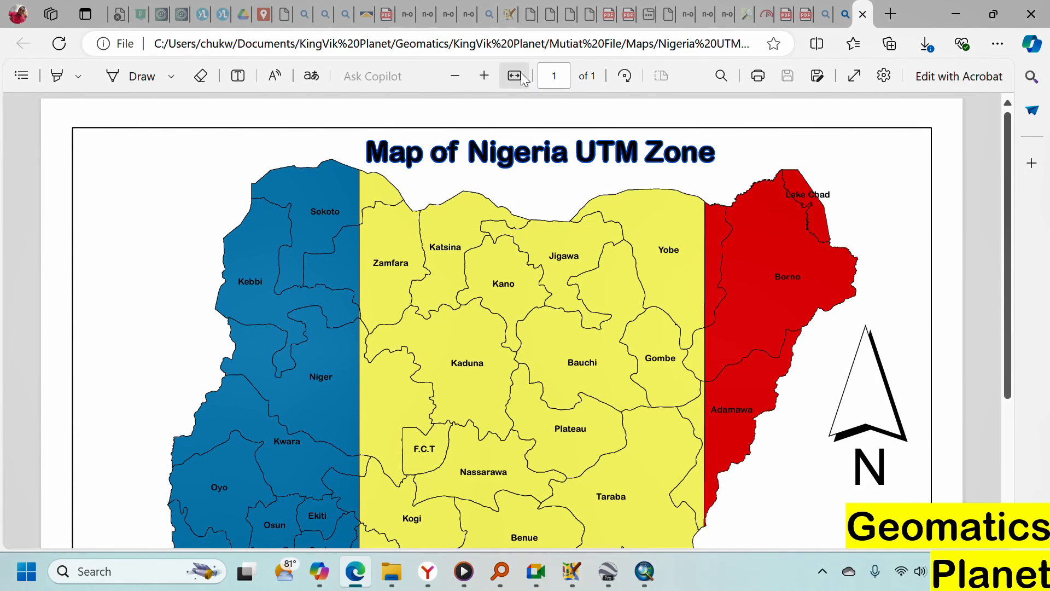
{"action": "left_click", "coordinate": [519, 75]}
{"action": "left_click", "coordinate": [519, 79]}
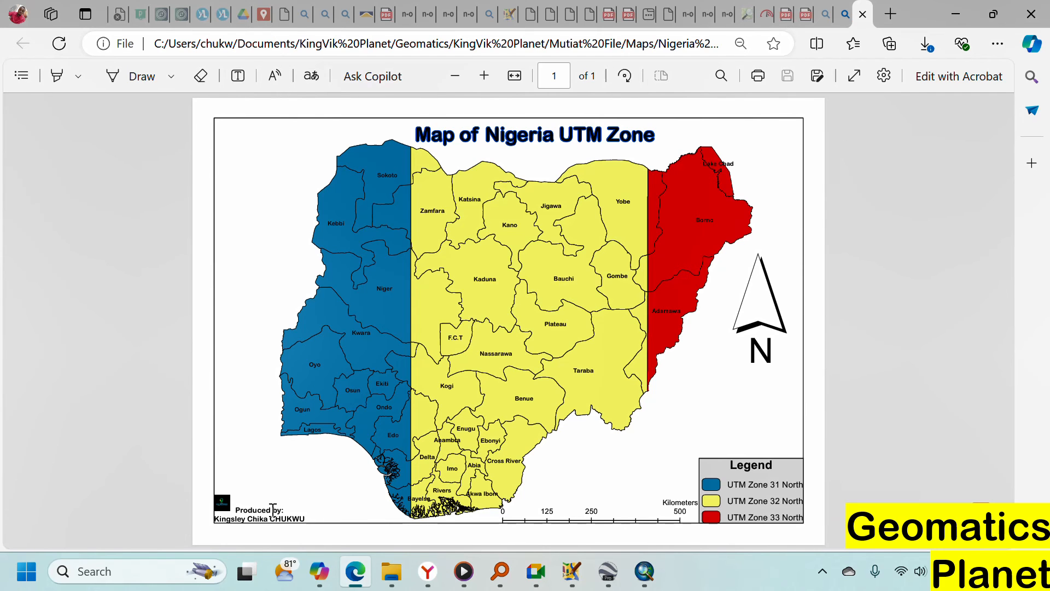
{"action": "left_click", "coordinate": [644, 571]}
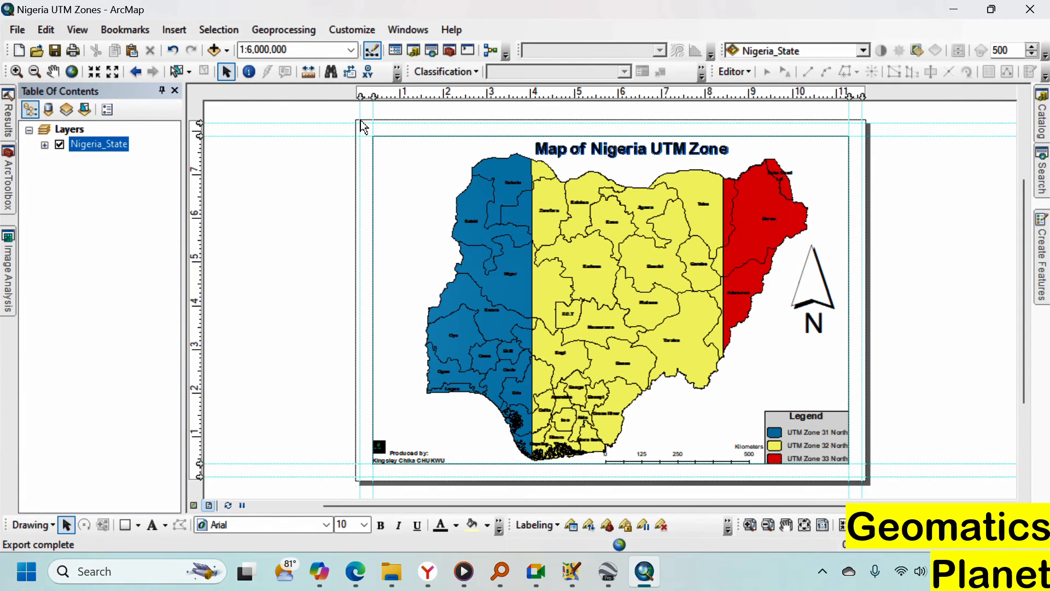
Try inserting a neatline with the Place inside margins option
{"action": "scroll", "coordinate": [363, 126], "scroll_direction": "up", "scroll_amount": 3}
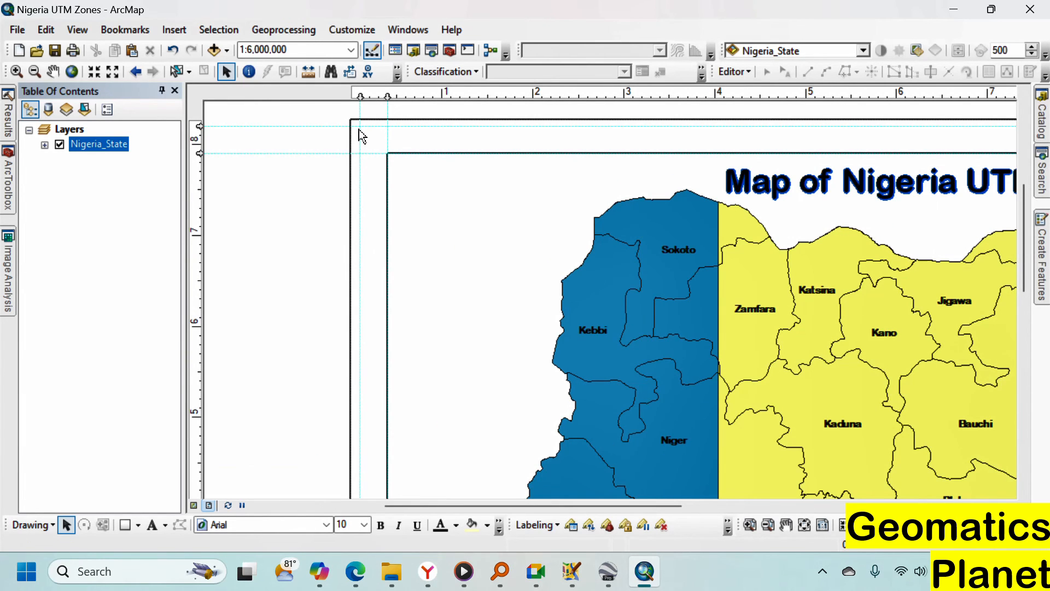
{"action": "left_click", "coordinate": [174, 30]}
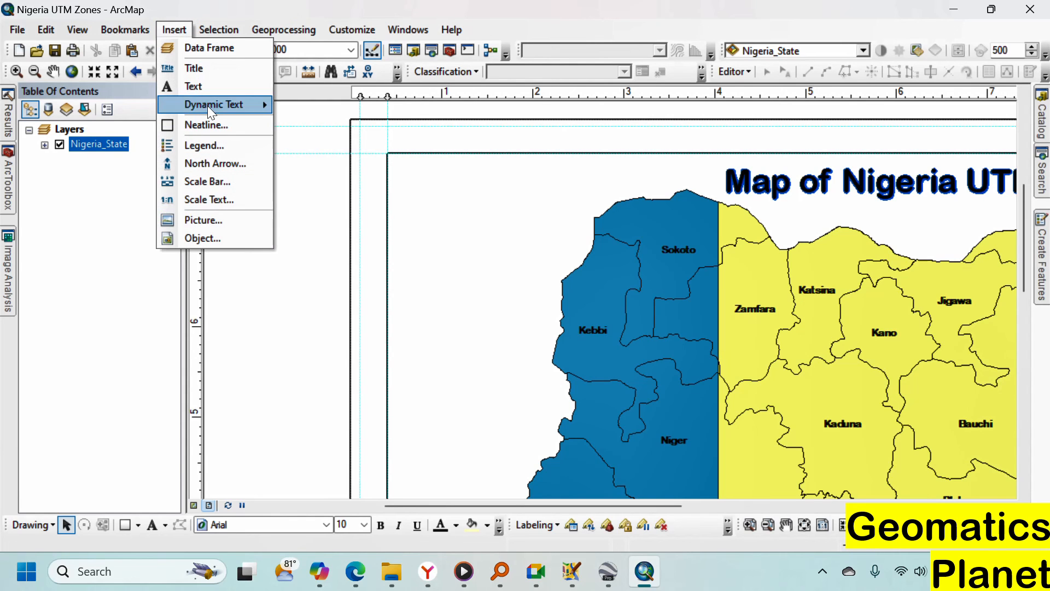
{"action": "left_click", "coordinate": [204, 125]}
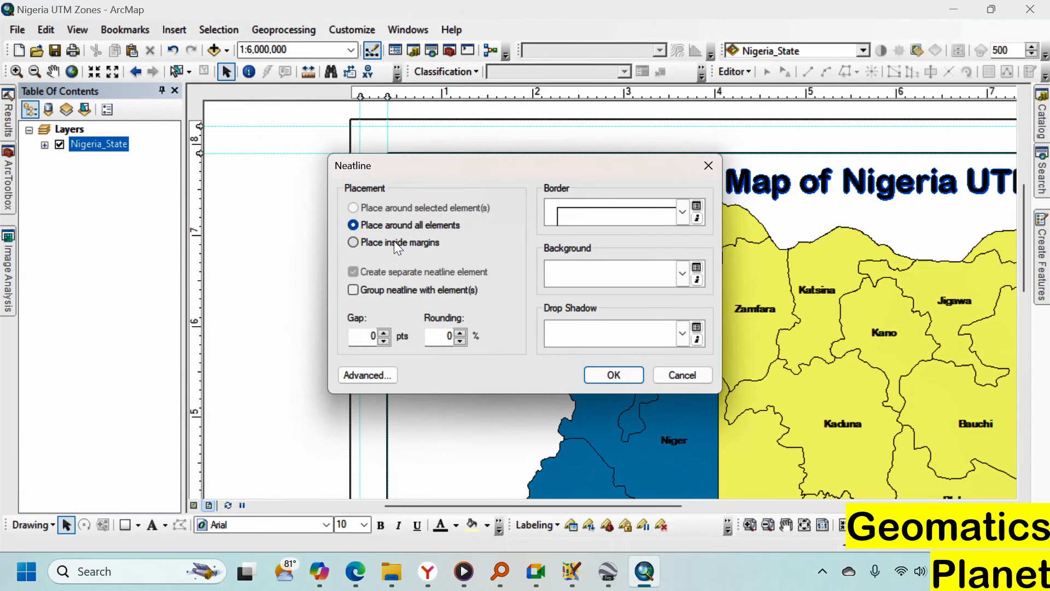
{"action": "left_click", "coordinate": [391, 241]}
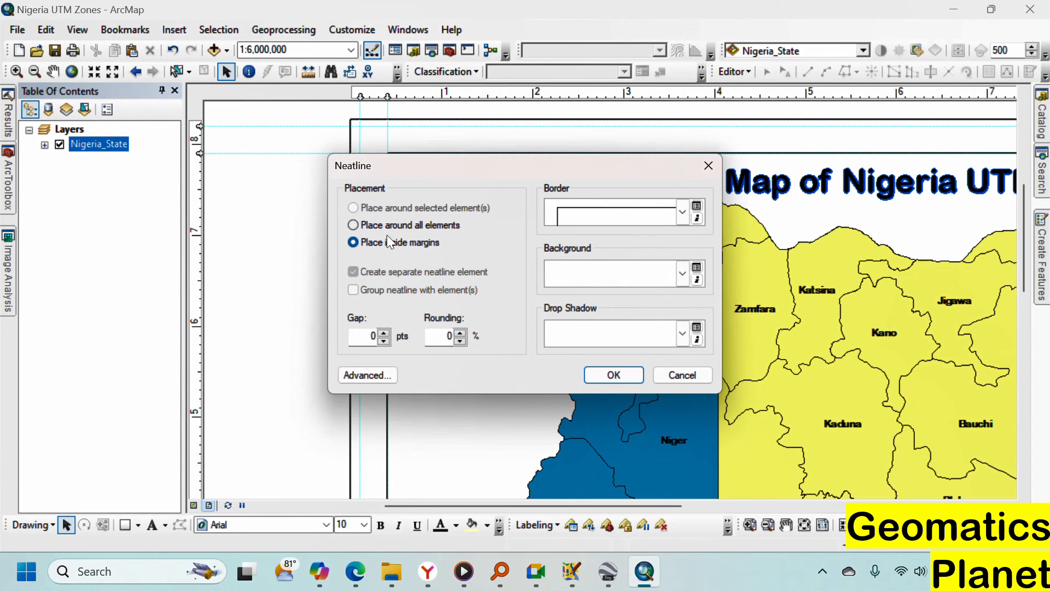
{"action": "left_click", "coordinate": [613, 375]}
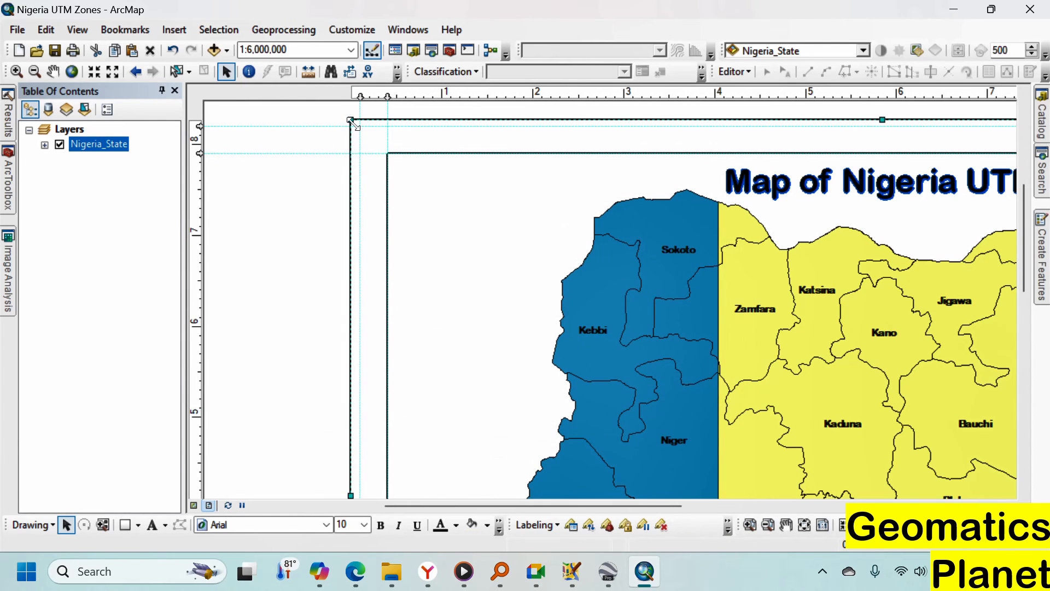
Try to fit the new neatline's corners to the page guides, and undo the neatline insertion
{"action": "left_click_drag", "start_coordinate": [353, 122], "coordinate": [361, 131]}
{"action": "scroll", "coordinate": [345, 131], "scroll_direction": "up", "scroll_amount": 4}
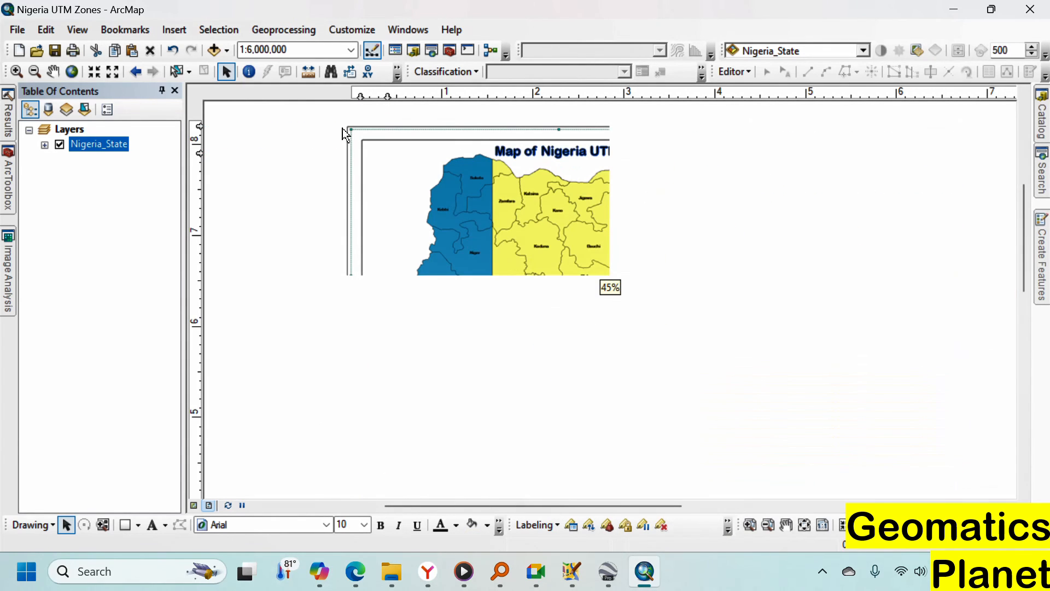
{"action": "scroll", "coordinate": [704, 385], "scroll_direction": "up", "scroll_amount": 3}
{"action": "scroll", "coordinate": [426, 215], "scroll_direction": "down", "scroll_amount": 6}
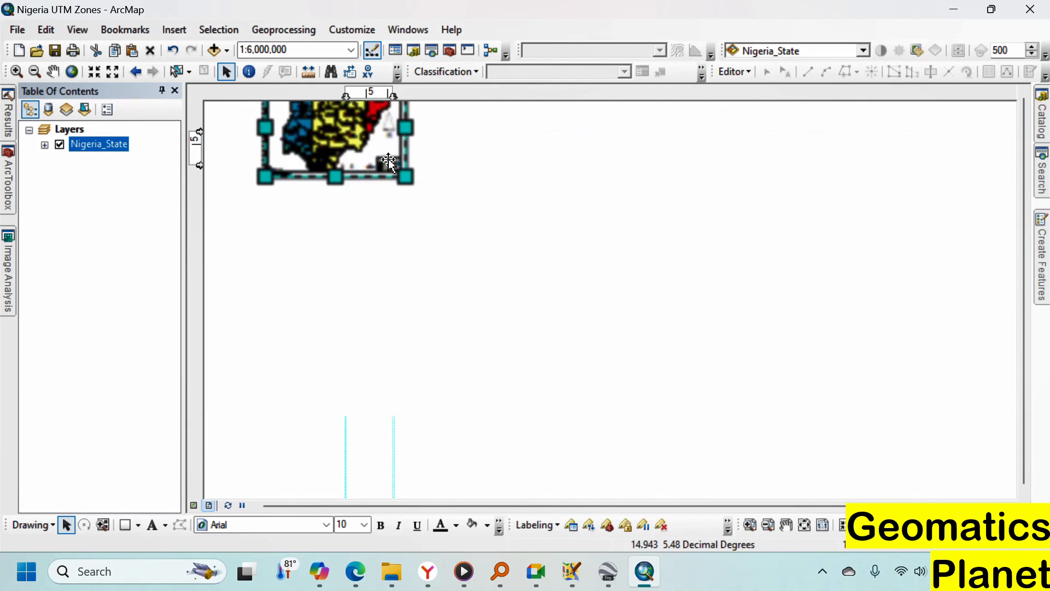
{"action": "left_click_drag", "start_coordinate": [444, 269], "coordinate": [443, 268]}
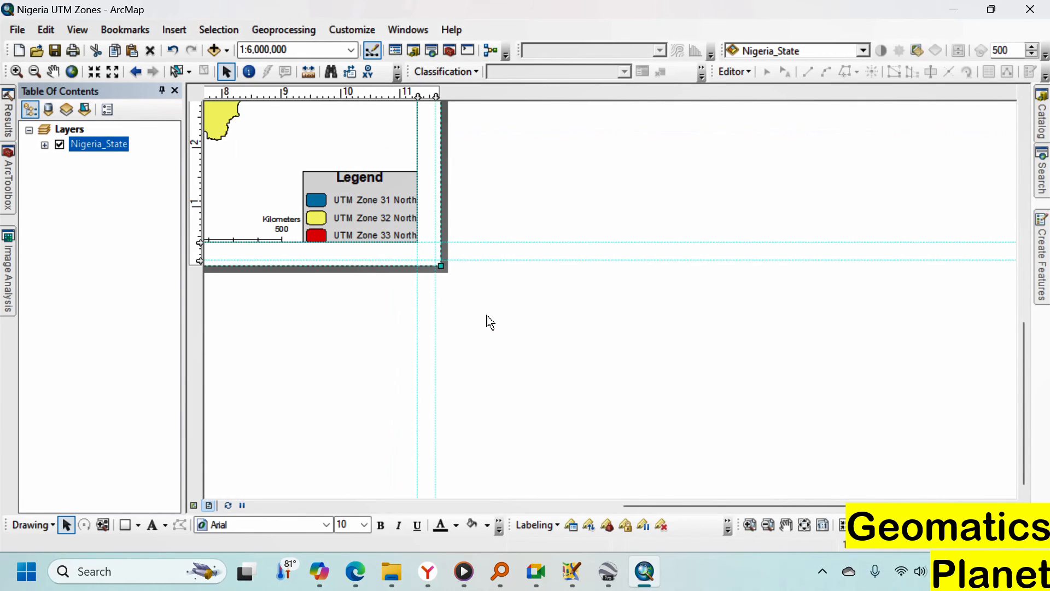
{"action": "key", "text": "ctrl+z"}
{"action": "left_click", "coordinate": [804, 525]}
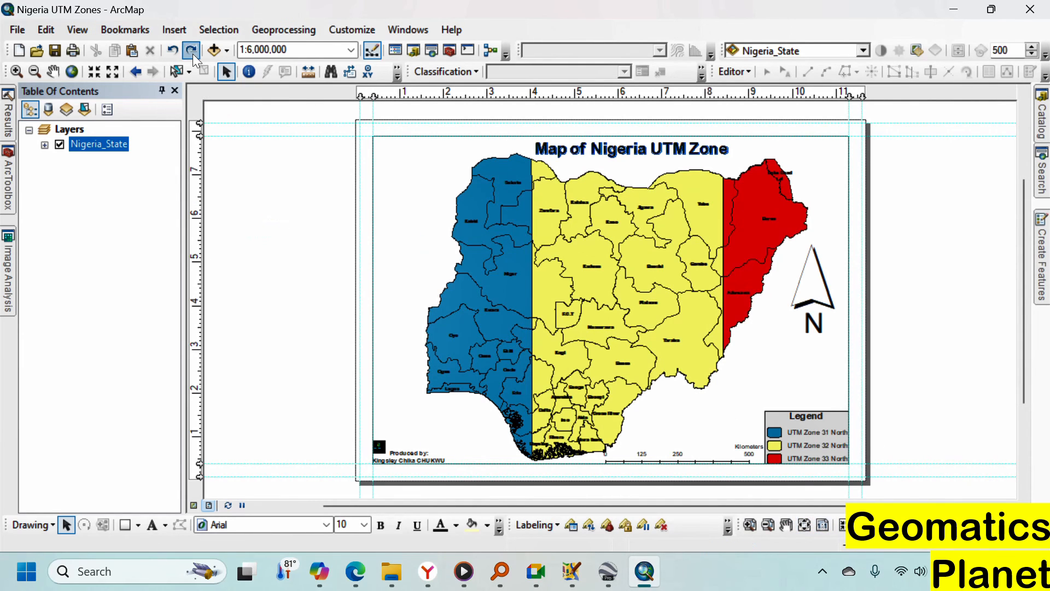
Try inserting a neatline placed inside the margins again, and undo the insertion
{"action": "left_click", "coordinate": [175, 30]}
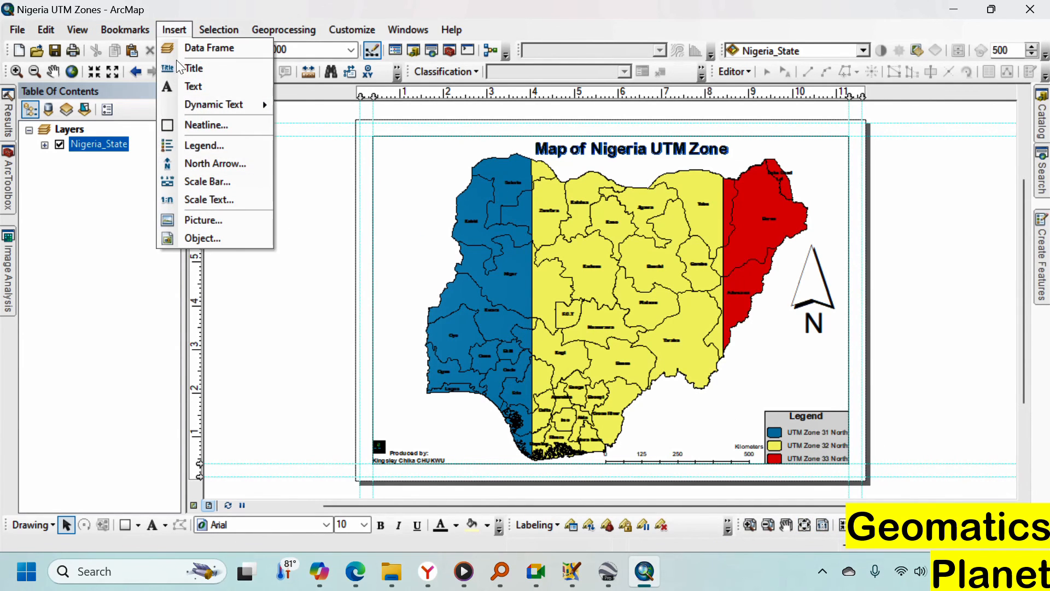
{"action": "left_click", "coordinate": [212, 125]}
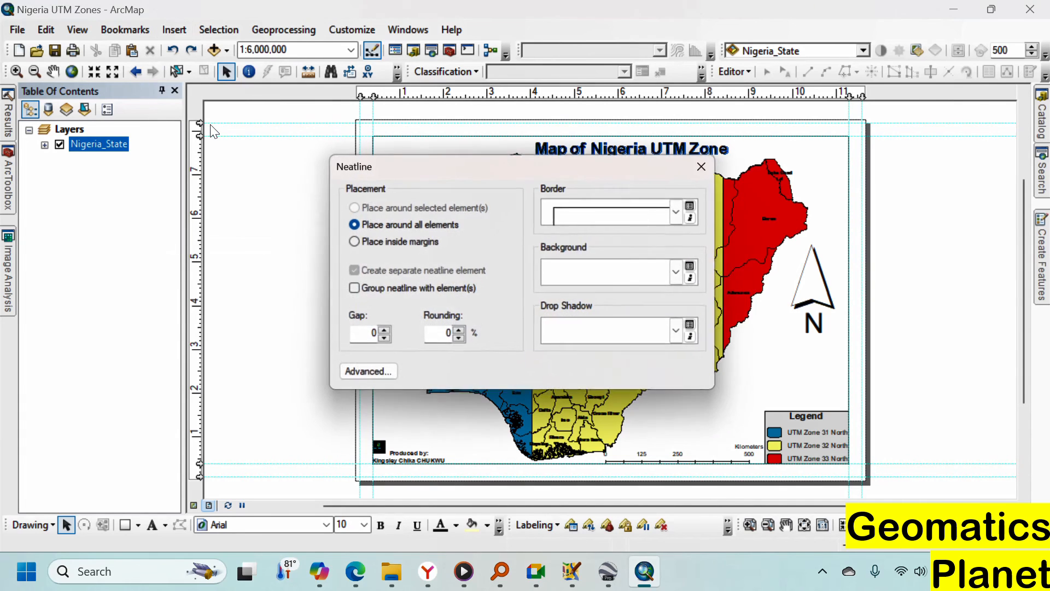
{"action": "left_click", "coordinate": [400, 242]}
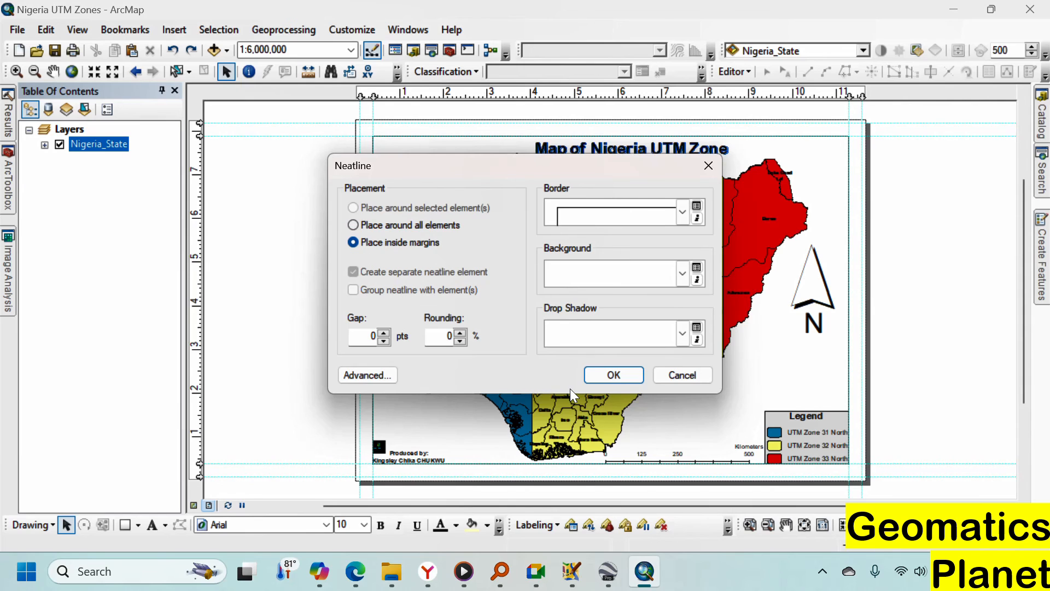
{"action": "left_click", "coordinate": [614, 375]}
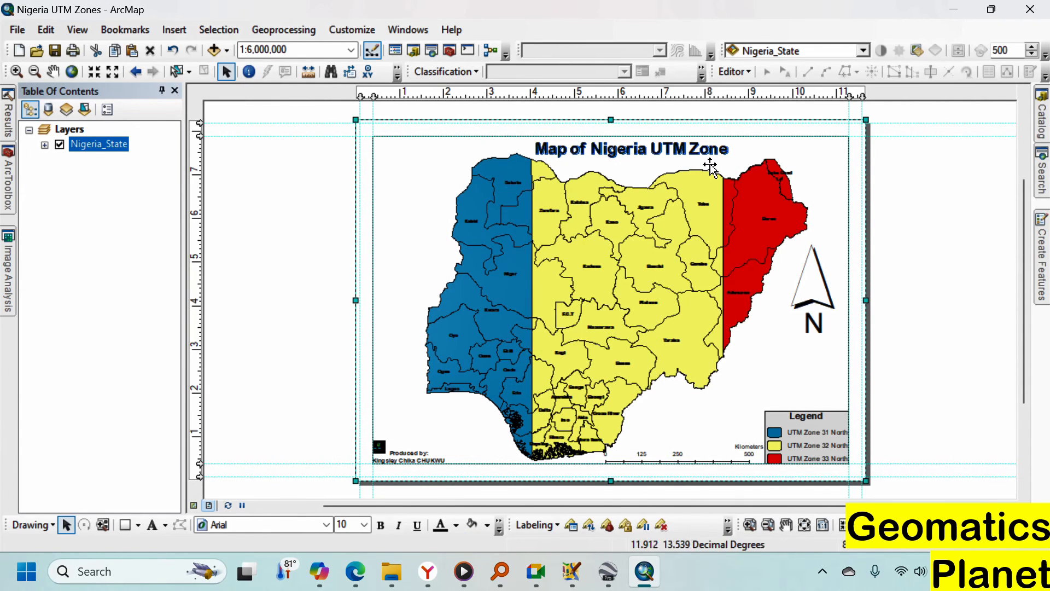
{"action": "key", "text": "ctrl+z"}
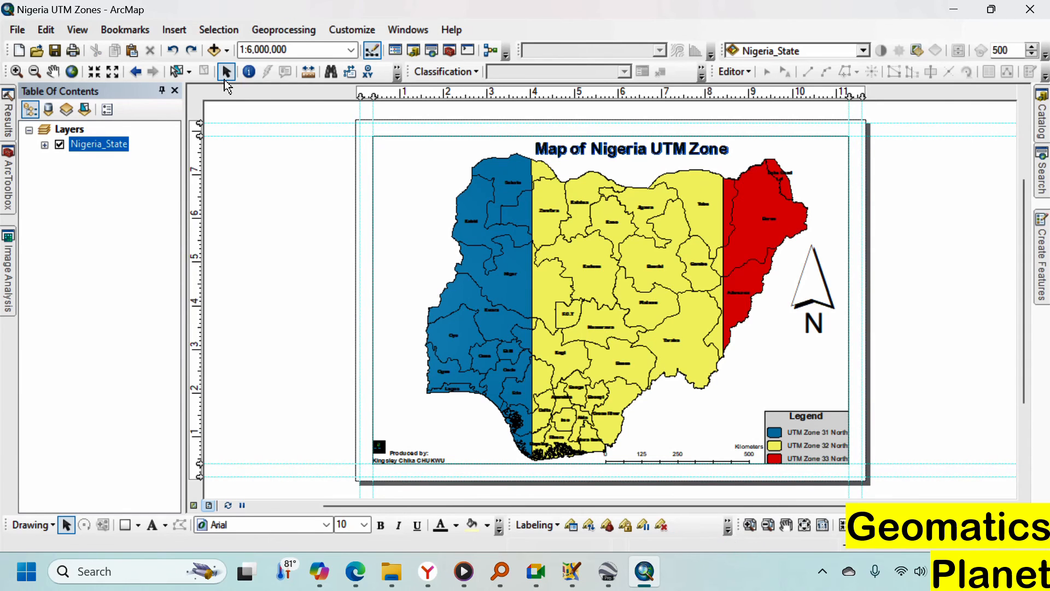
Insert a separate neatline with the Place inside margins option, a 0 pts gap and 0% rounding
{"action": "left_click", "coordinate": [166, 31]}
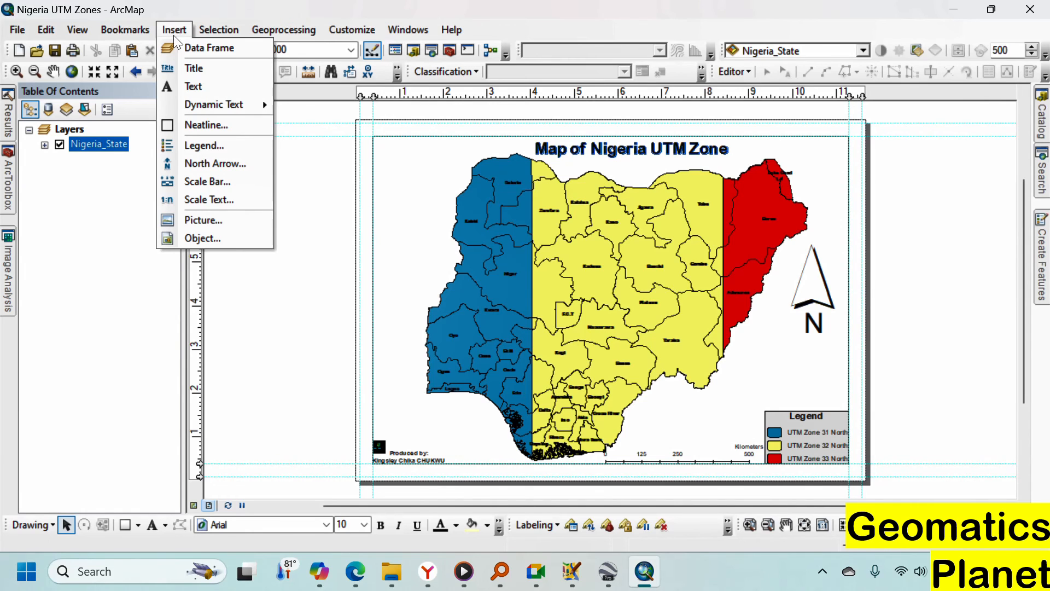
{"action": "left_click", "coordinate": [176, 124]}
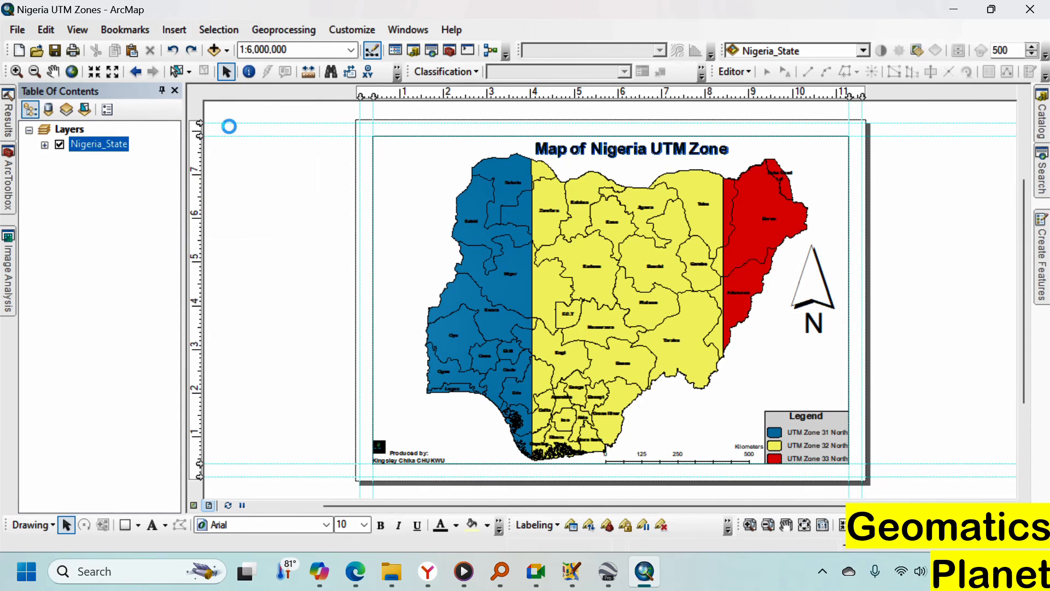
{"action": "left_click", "coordinate": [396, 244]}
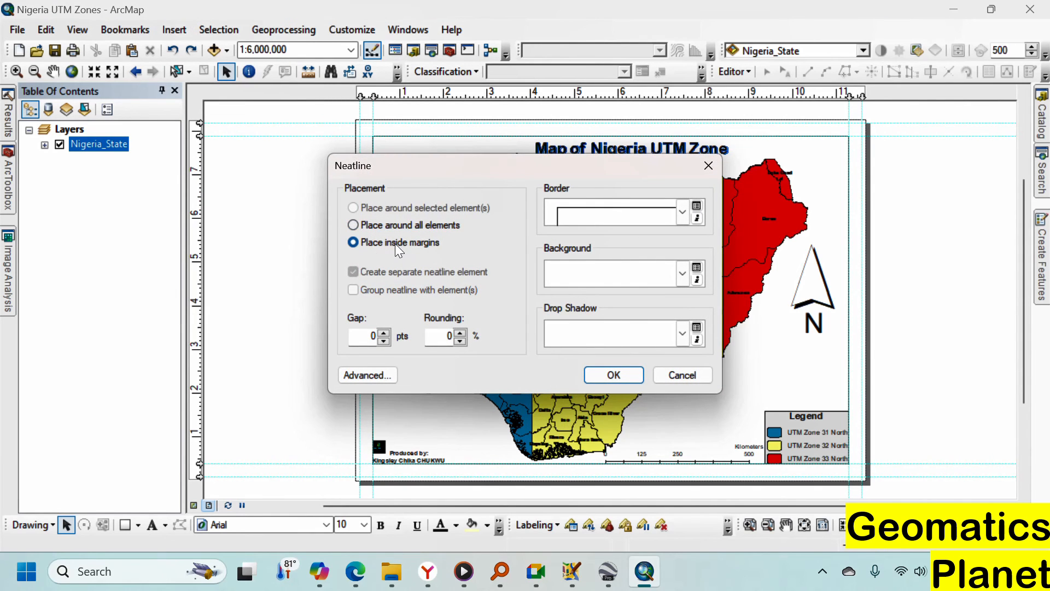
{"action": "left_click", "coordinate": [602, 374]}
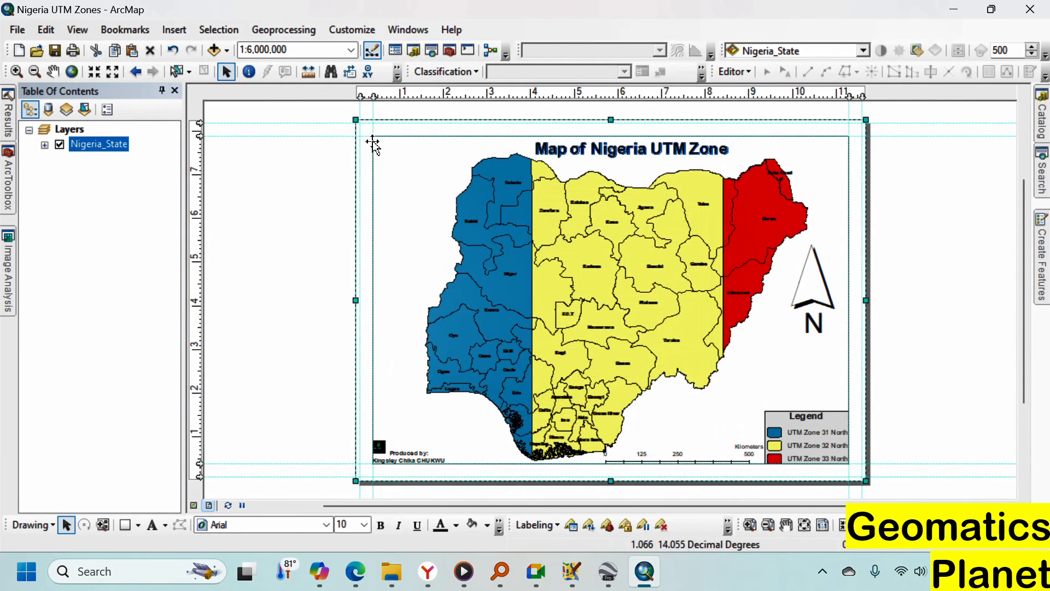
Resize the new neatline so its upper-left and lower-right corners snap to the outermost page guides
{"action": "scroll", "coordinate": [356, 111], "scroll_direction": "up", "scroll_amount": 3}
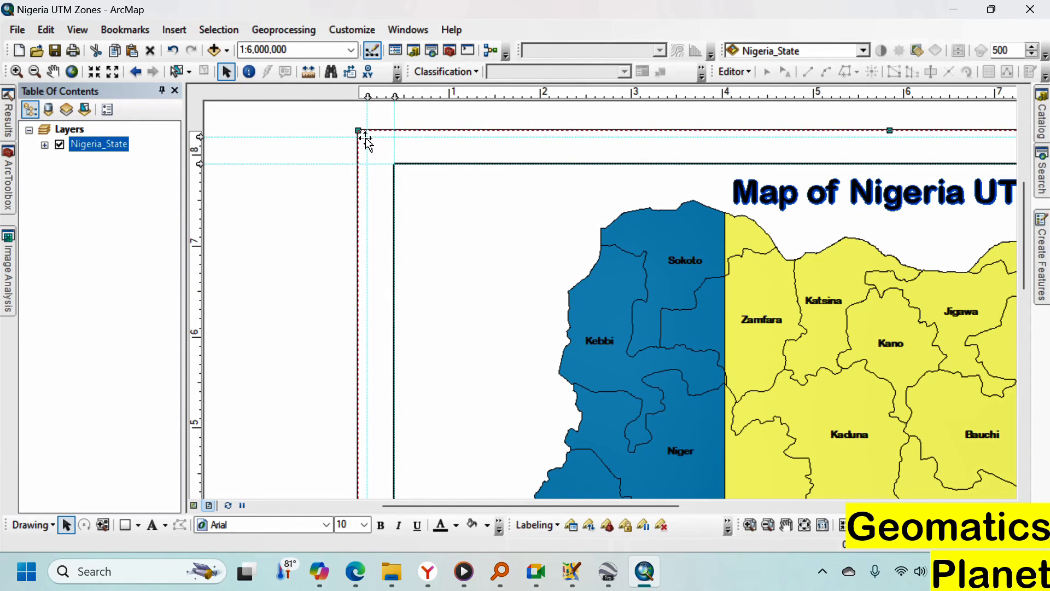
{"action": "left_click", "coordinate": [366, 137]}
{"action": "scroll", "coordinate": [367, 134], "scroll_direction": "up", "scroll_amount": 3}
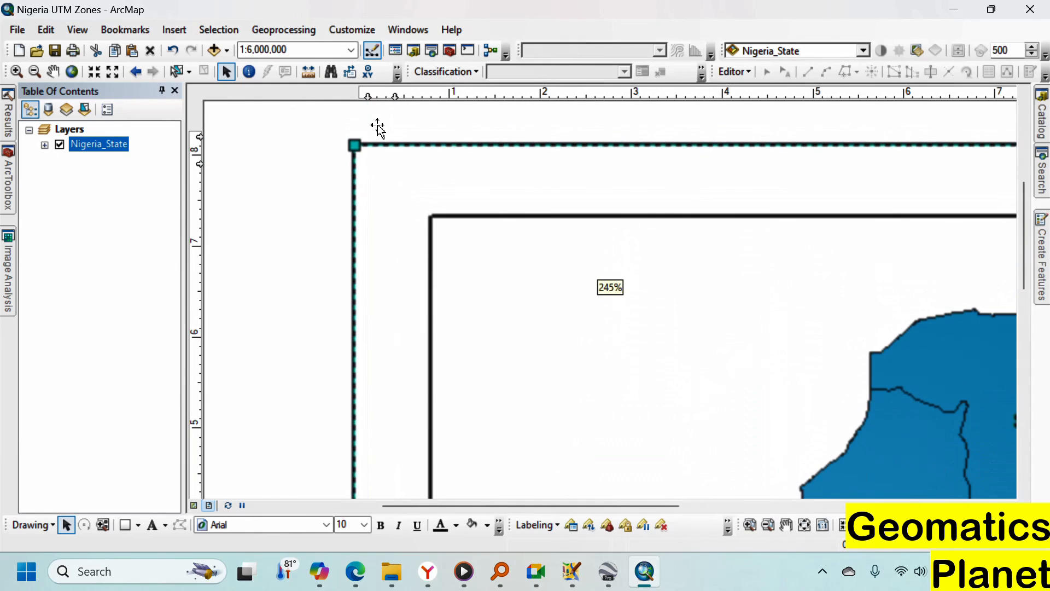
{"action": "left_click", "coordinate": [356, 145]}
{"action": "left_click_drag", "start_coordinate": [395, 178], "coordinate": [368, 165]}
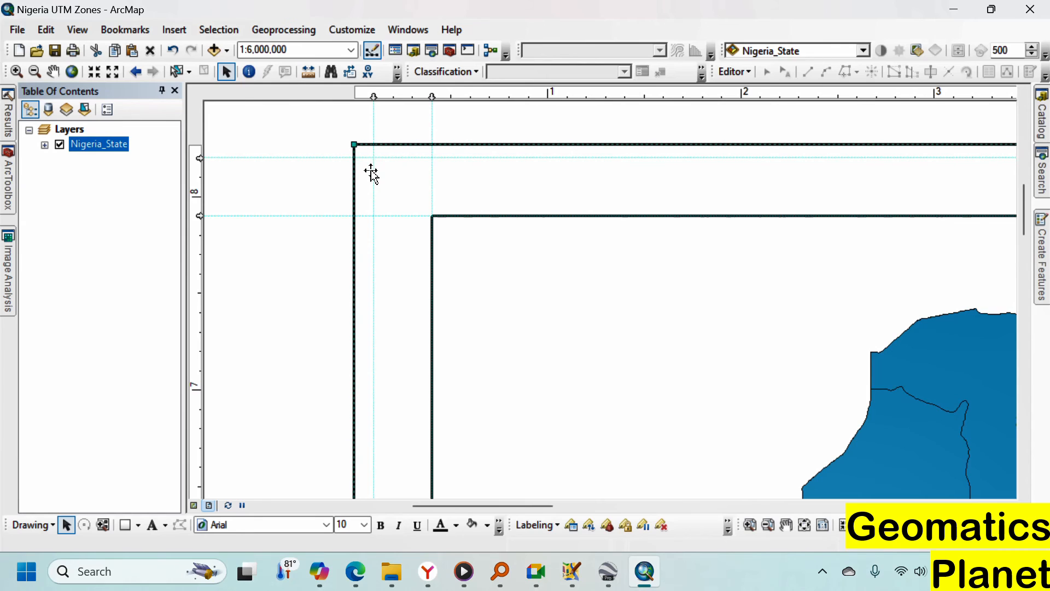
{"action": "scroll", "coordinate": [373, 176], "scroll_direction": "down", "scroll_amount": 1}
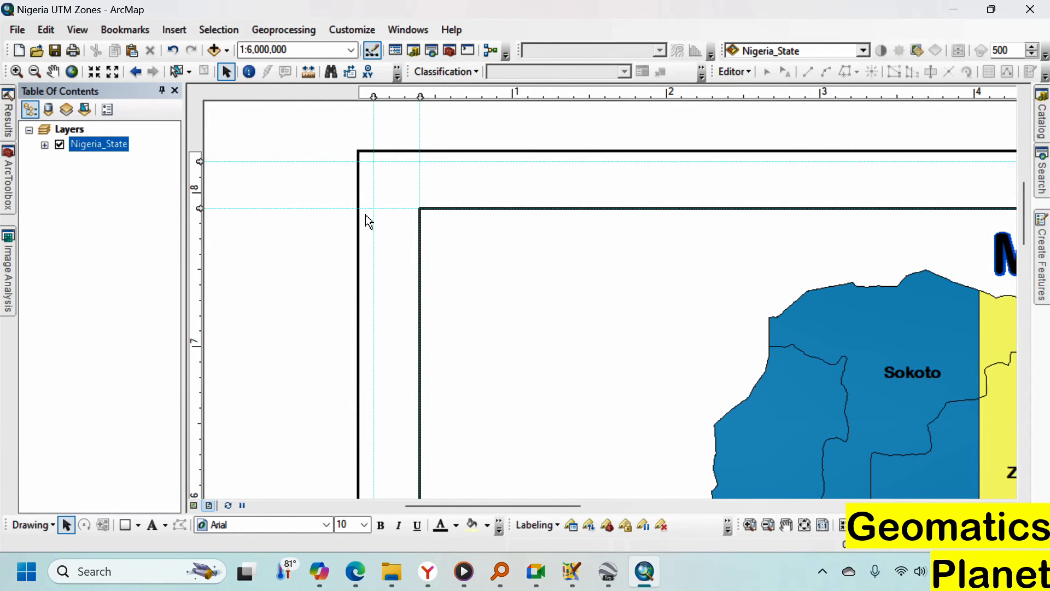
{"action": "left_click_drag", "start_coordinate": [360, 149], "coordinate": [380, 176]}
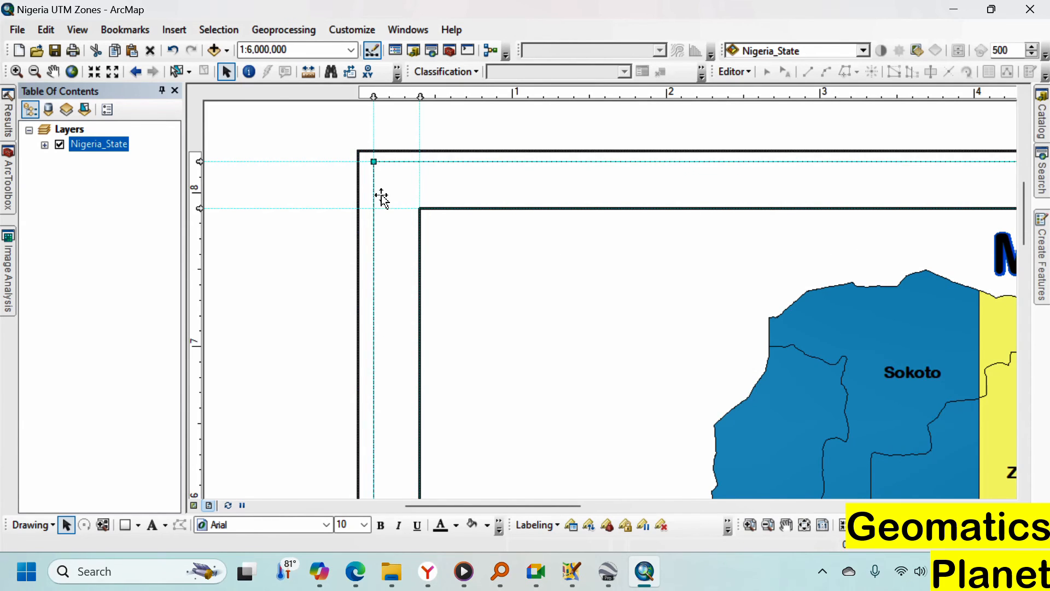
{"action": "scroll", "coordinate": [306, 164], "scroll_direction": "down", "scroll_amount": 5}
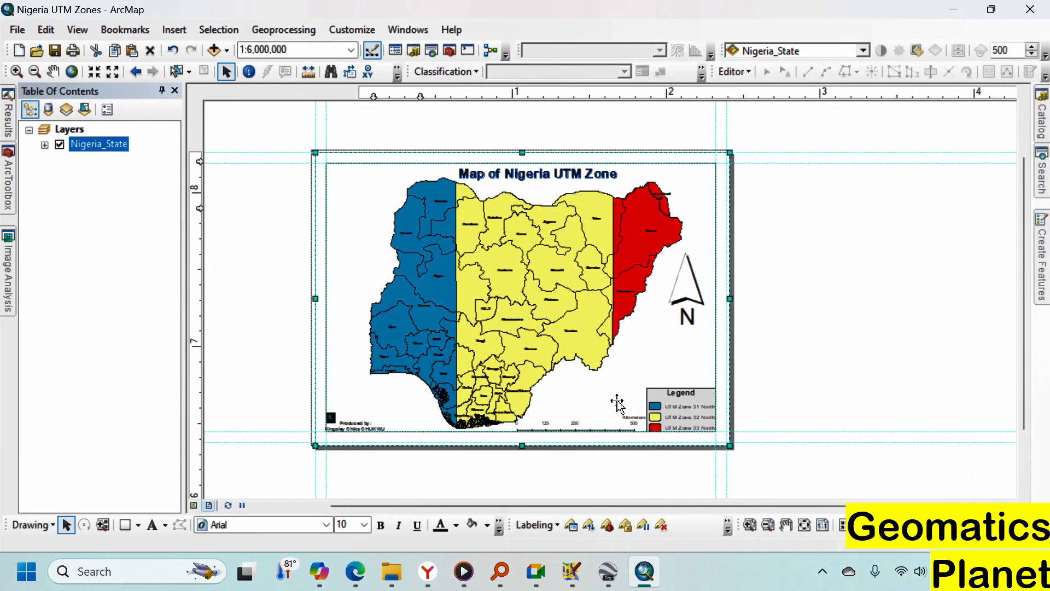
{"action": "scroll", "coordinate": [717, 462], "scroll_direction": "up", "scroll_amount": 5}
{"action": "left_click_drag", "start_coordinate": [727, 433], "coordinate": [720, 422]}
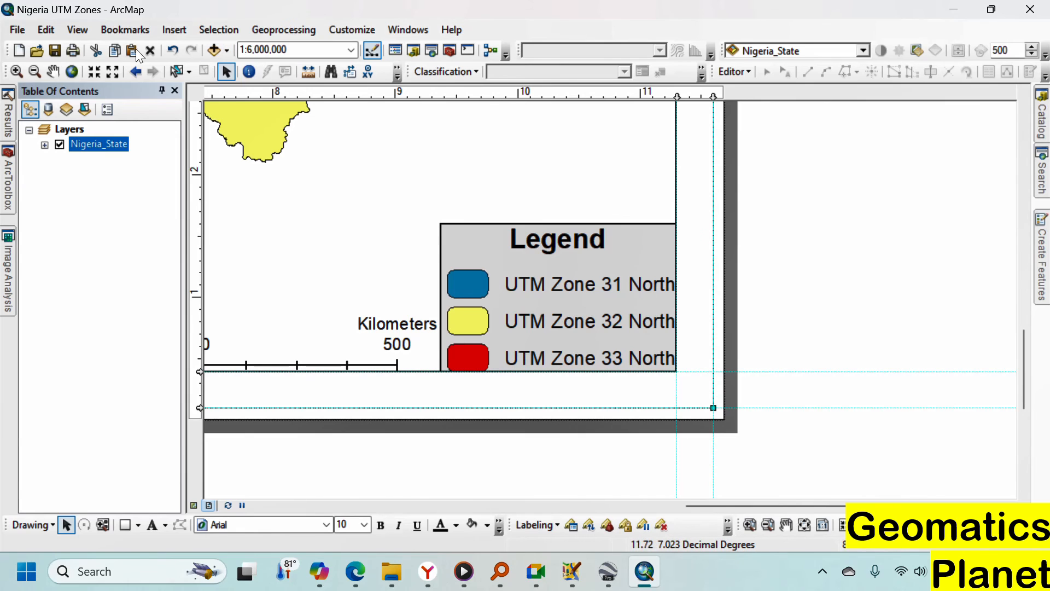
Export the layout at 300 dpi over the existing Nigeria UTM Zones.pdf in the Maps folder
{"action": "left_click", "coordinate": [21, 29]}
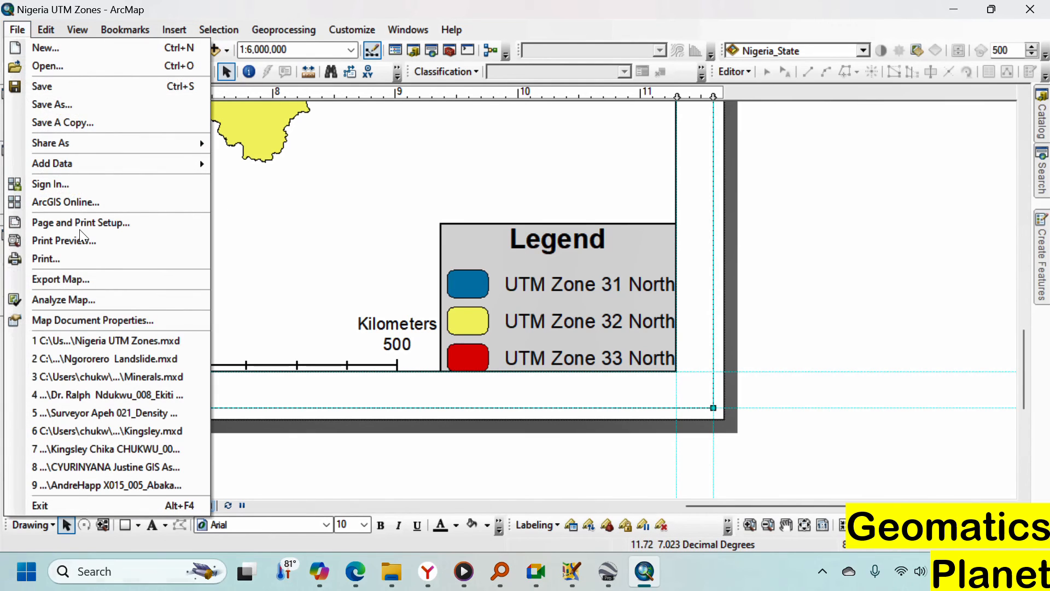
{"action": "left_click", "coordinate": [94, 280]}
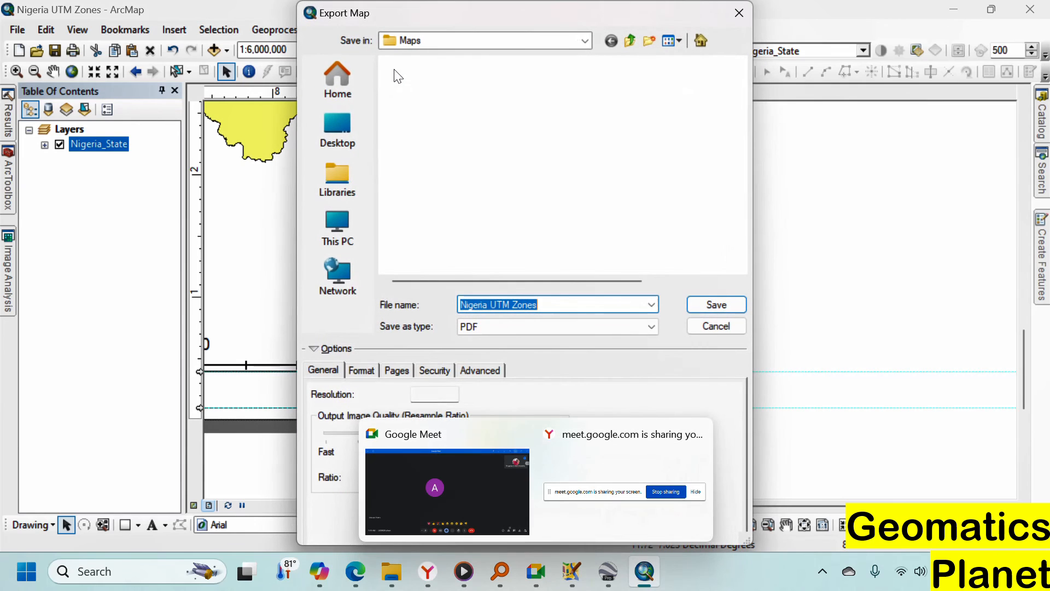
{"action": "left_click", "coordinate": [527, 83]}
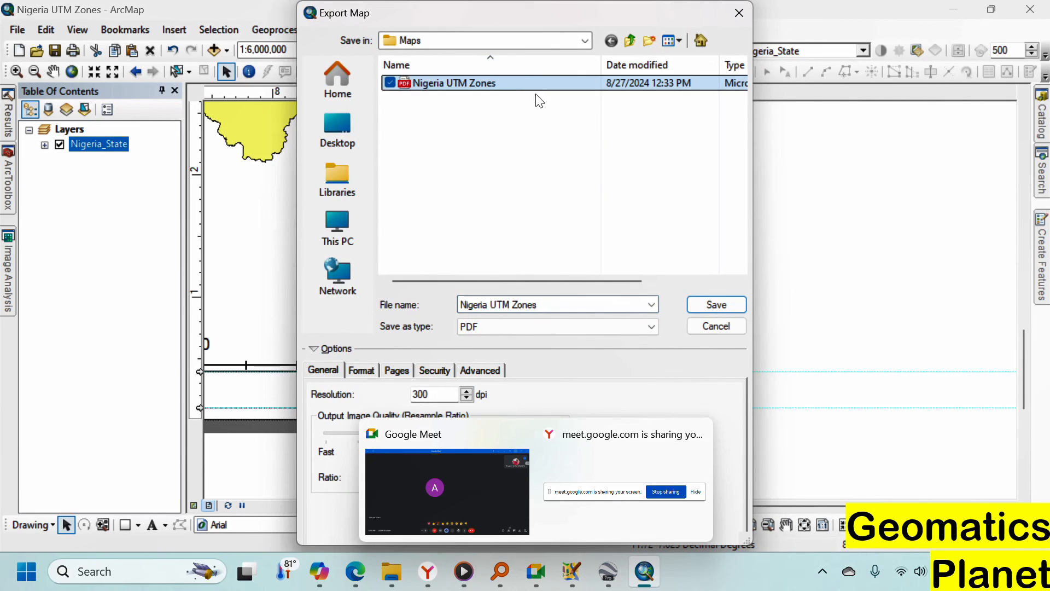
{"action": "left_click", "coordinate": [702, 301]}
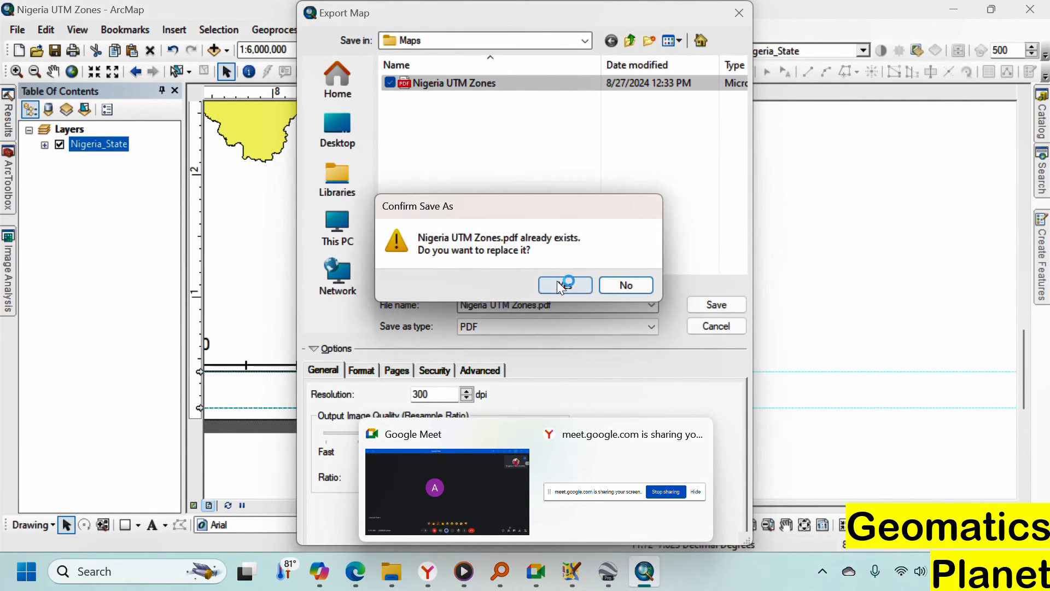
{"action": "left_click", "coordinate": [559, 283]}
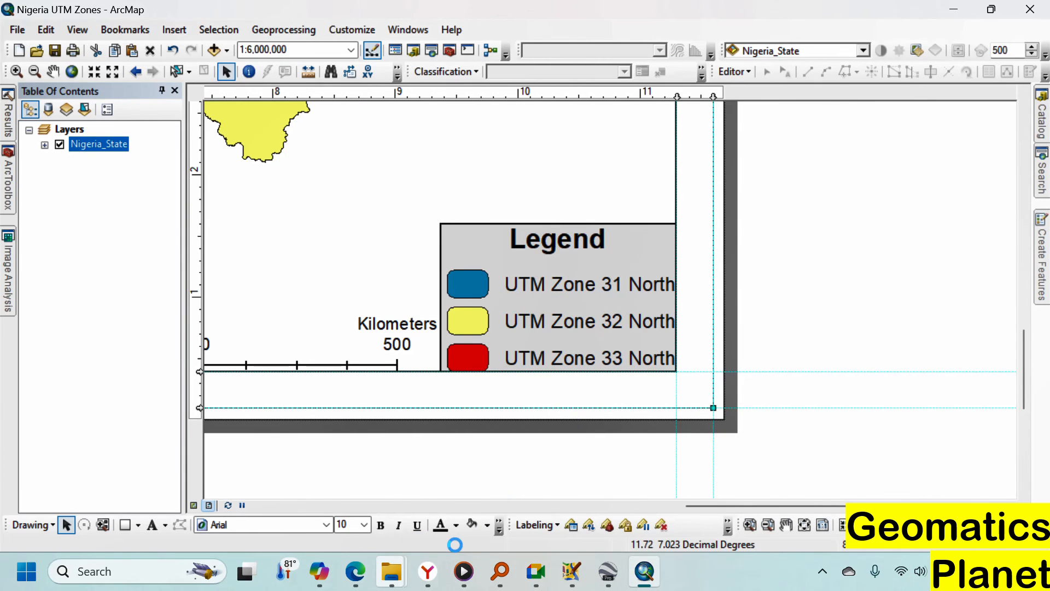
Switch to Edge, reload the exported Nigeria UTM Zones PDF to check the outer border, and return to ArcMap
{"action": "mouse_move", "coordinate": [392, 568]}
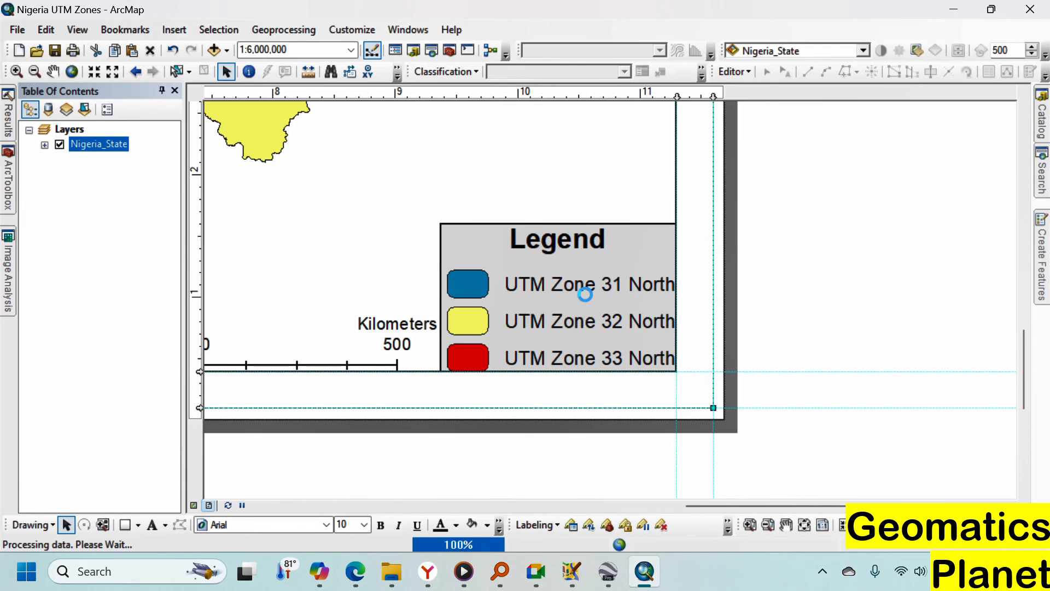
{"action": "left_click", "coordinate": [355, 571]}
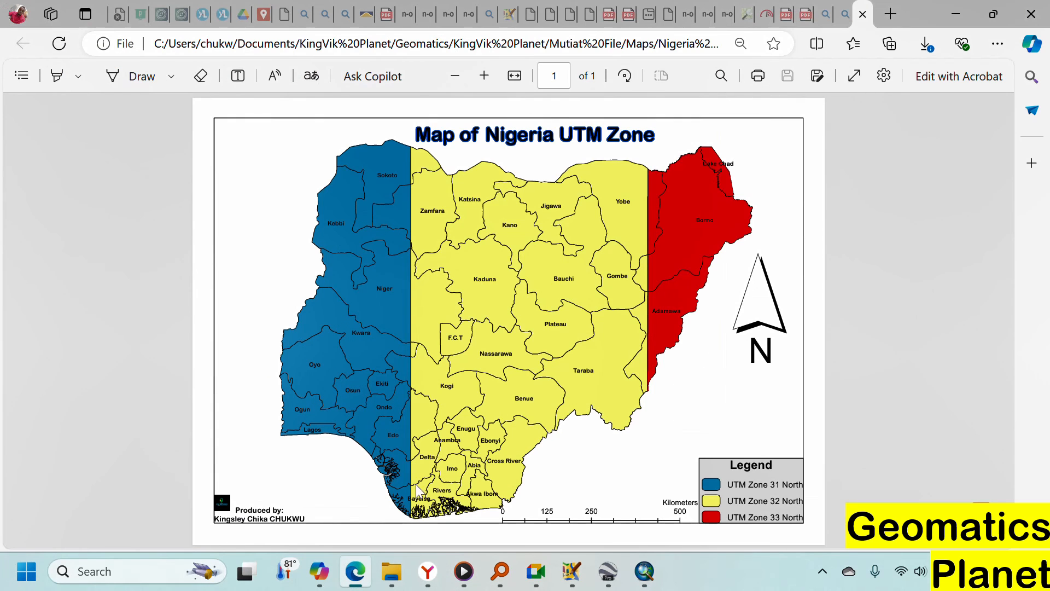
{"action": "left_click", "coordinate": [59, 43]}
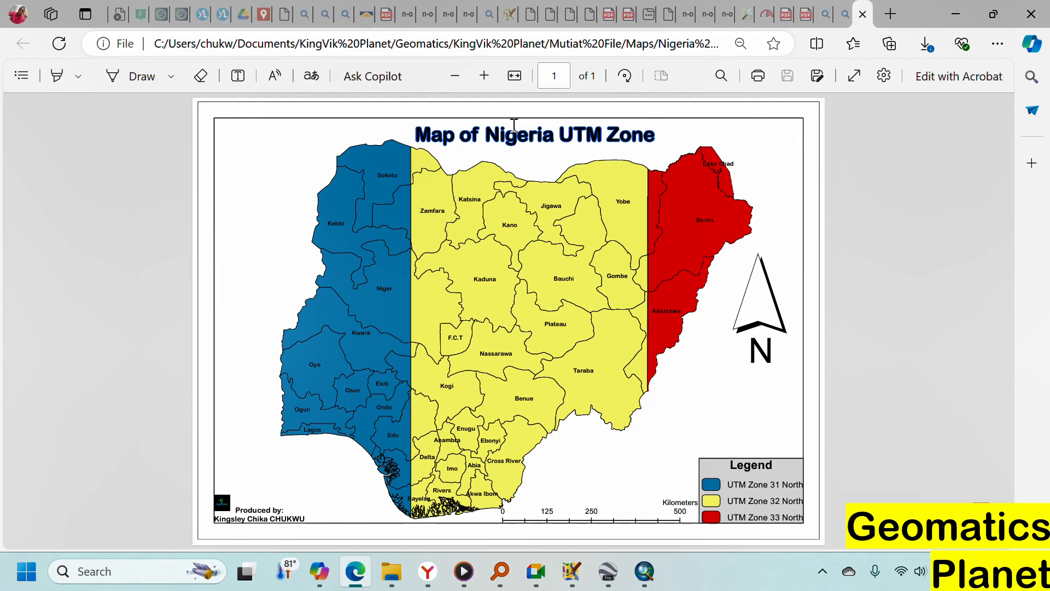
{"action": "left_click", "coordinate": [644, 571]}
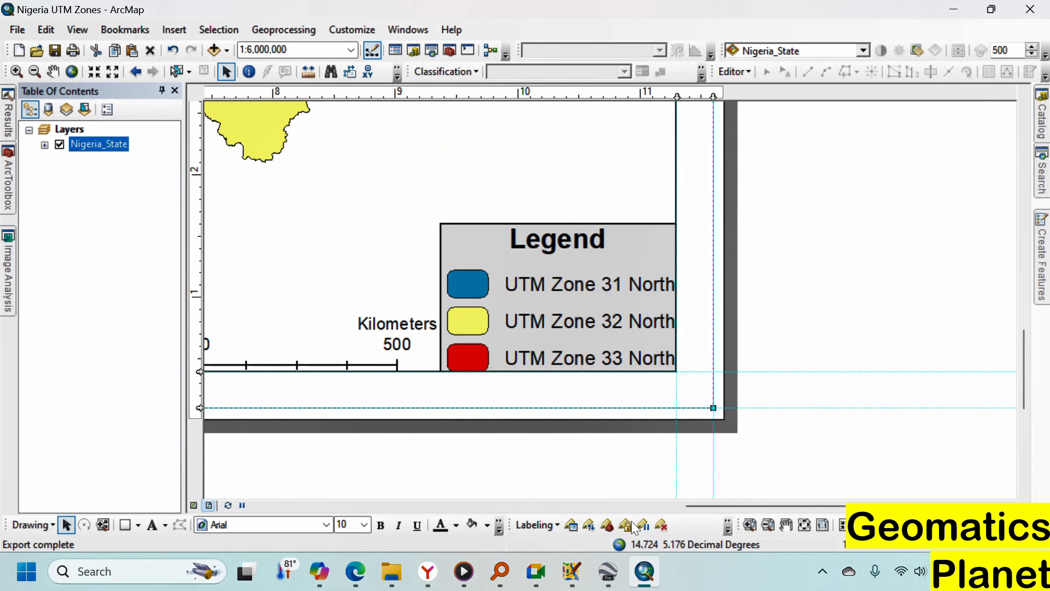
Open the grid settings in the properties of the Layers data frame
{"action": "scroll", "coordinate": [862, 469], "scroll_direction": "up", "scroll_amount": 4}
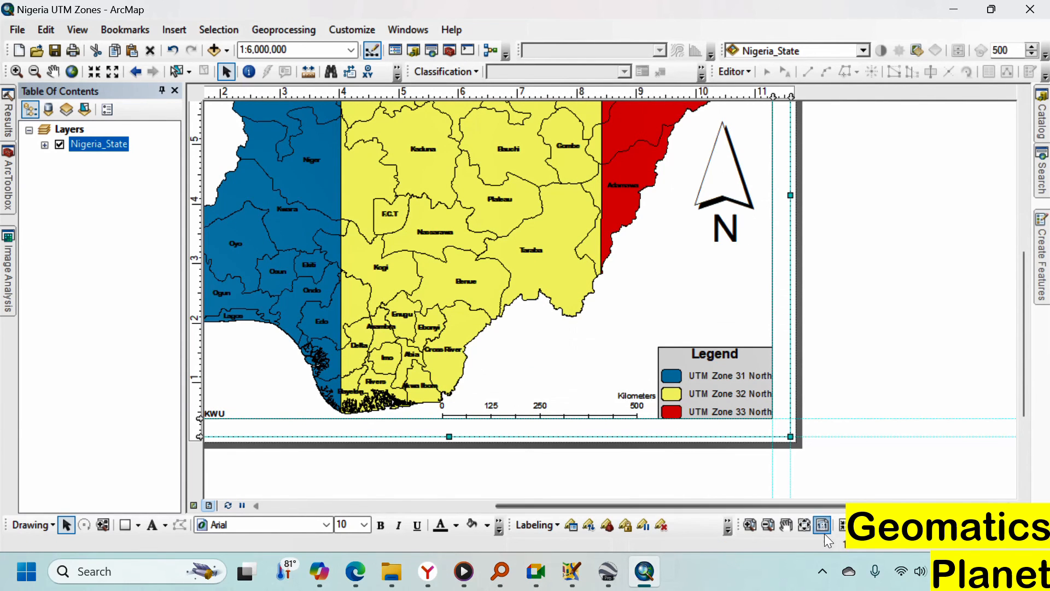
{"action": "left_click", "coordinate": [804, 526]}
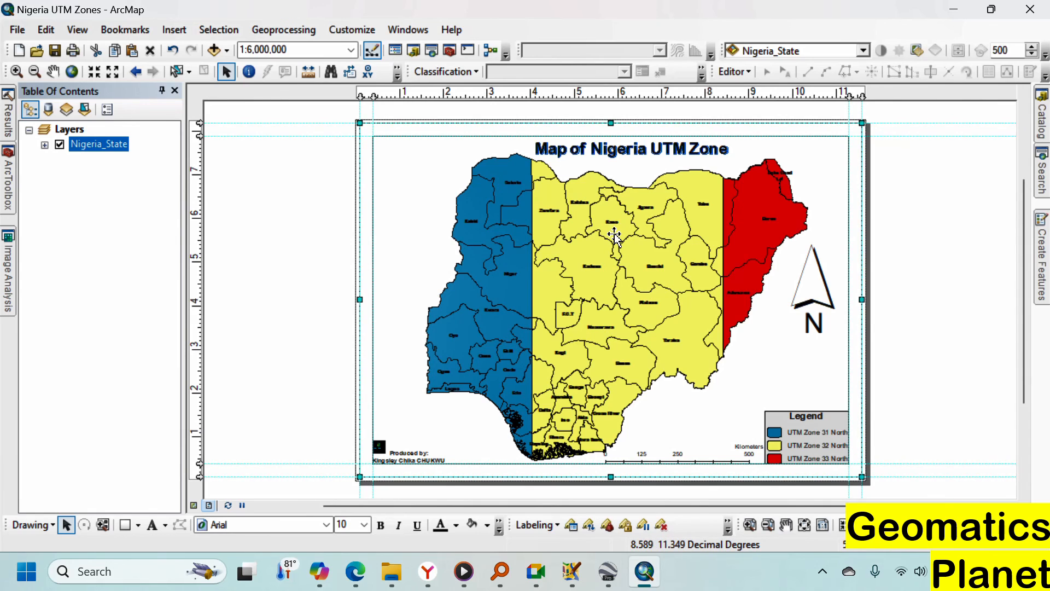
{"action": "left_click", "coordinate": [583, 263]}
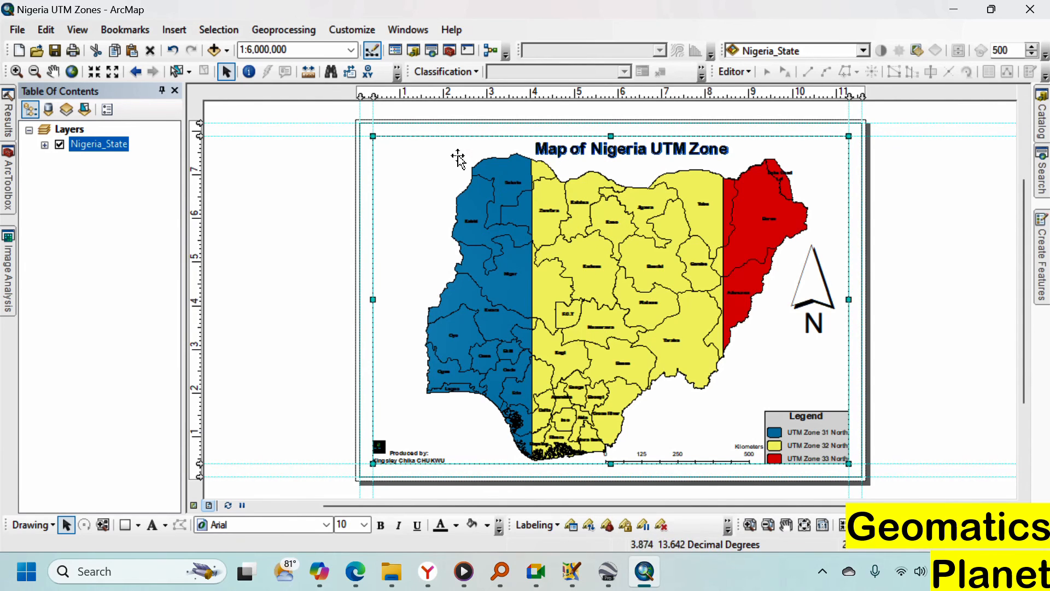
{"action": "right_click", "coordinate": [510, 247]}
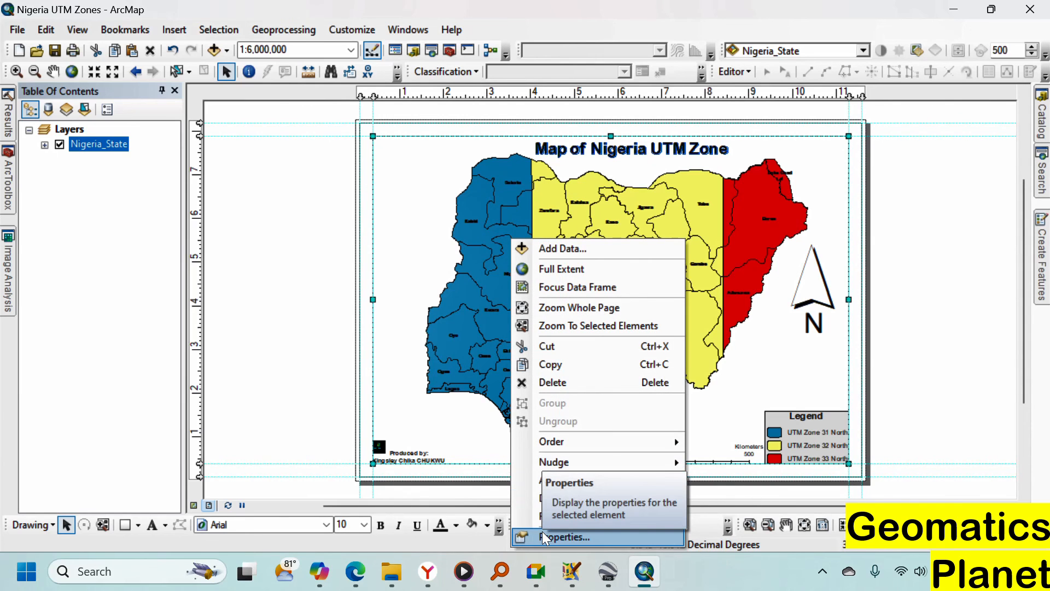
{"action": "right_click", "coordinate": [107, 144]}
{"action": "right_click", "coordinate": [64, 131]}
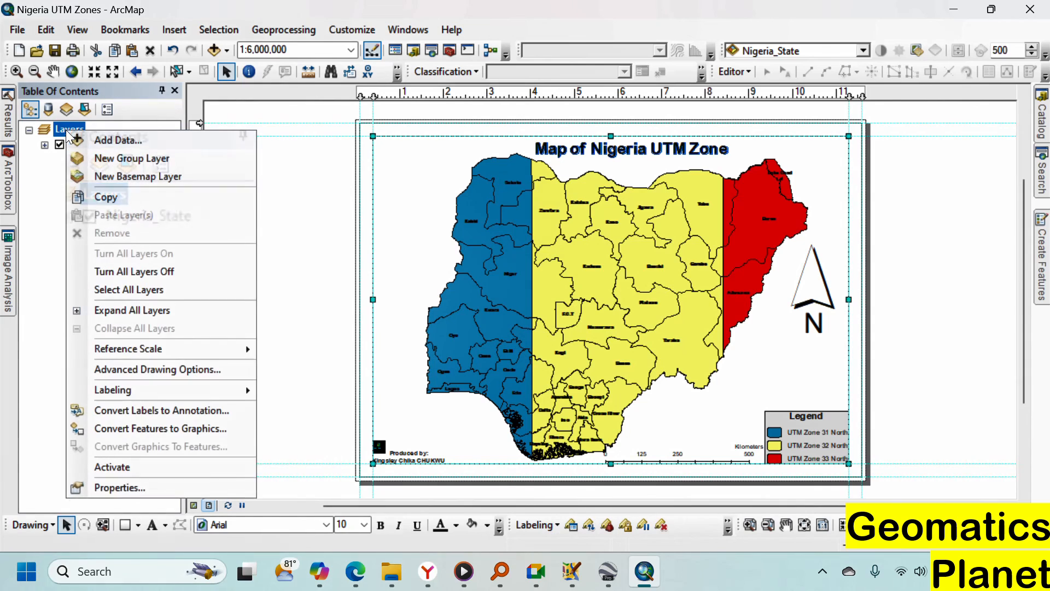
{"action": "left_click", "coordinate": [164, 488]}
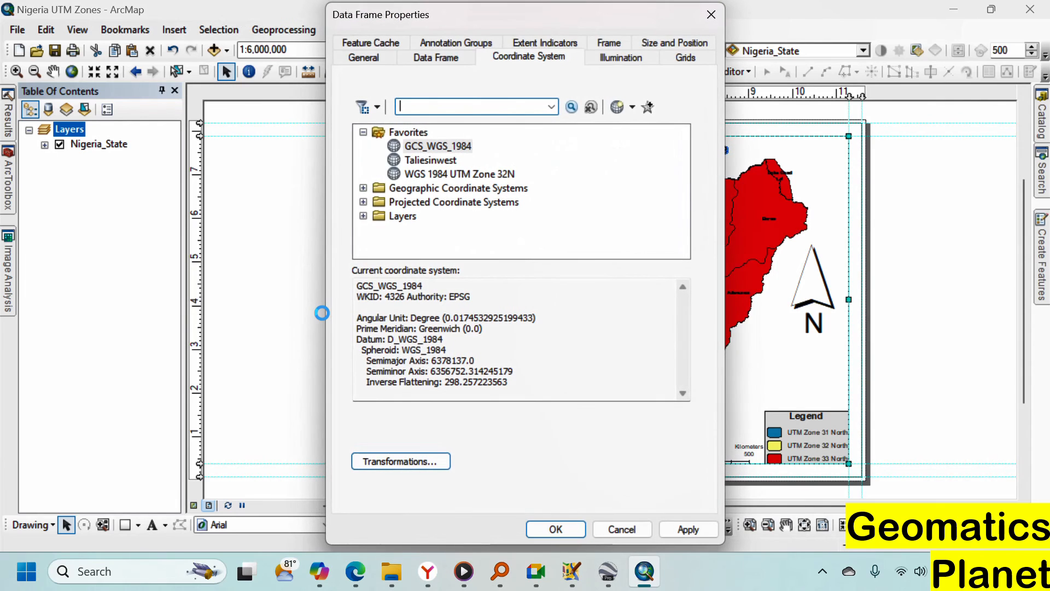
{"action": "left_click", "coordinate": [688, 57]}
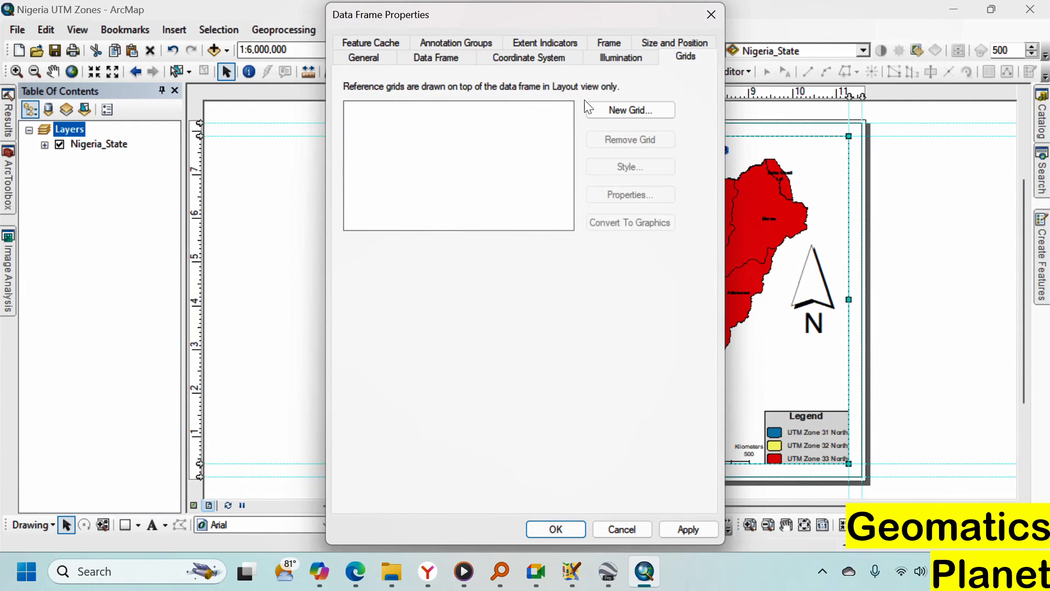
Create a graticule with lines and labels, placing parallels and meridians every 3 degrees, and apply it to the layout
{"action": "left_click", "coordinate": [636, 110]}
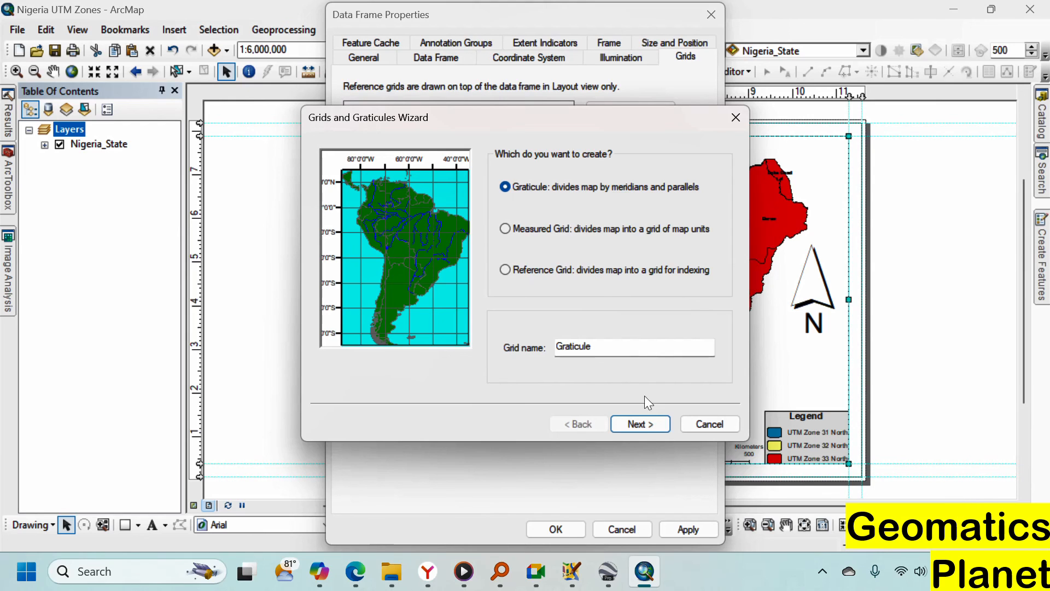
{"action": "left_click", "coordinate": [641, 421]}
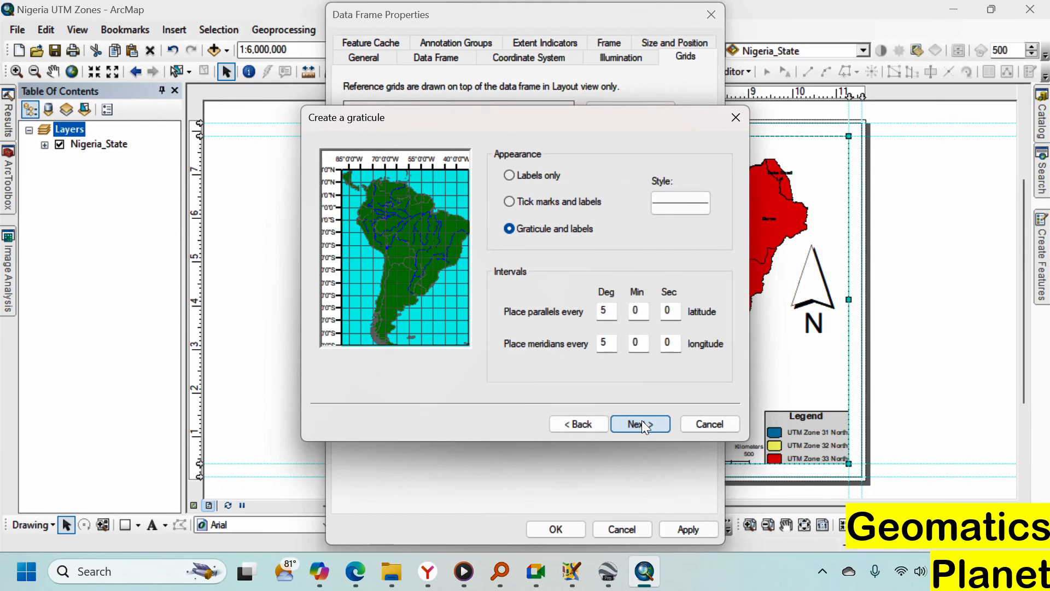
{"action": "double_click", "coordinate": [607, 312]}
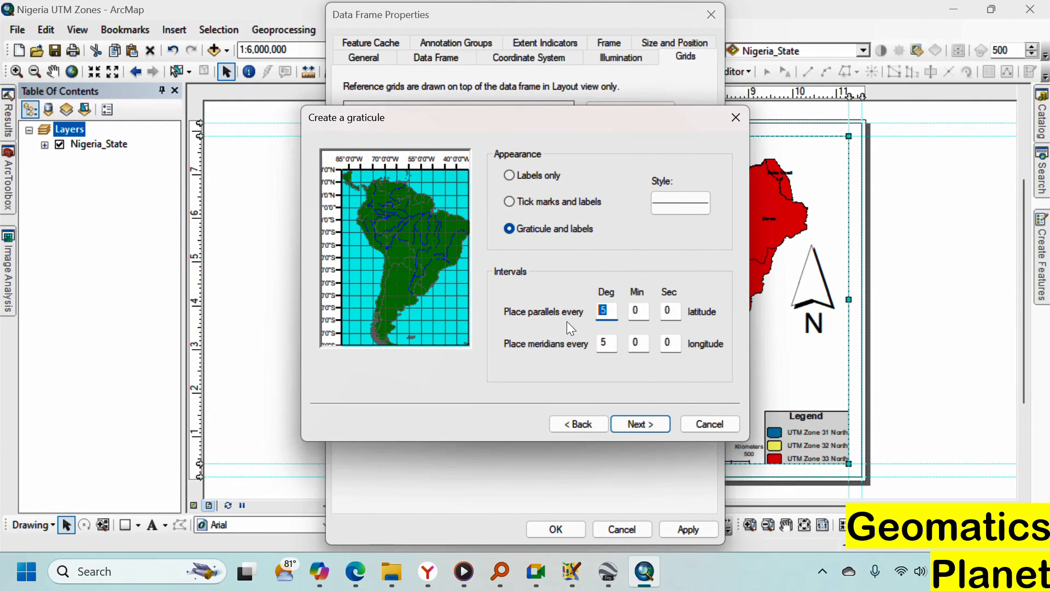
{"action": "type", "text": "3"}
{"action": "double_click", "coordinate": [613, 345]}
{"action": "type", "text": "3"}
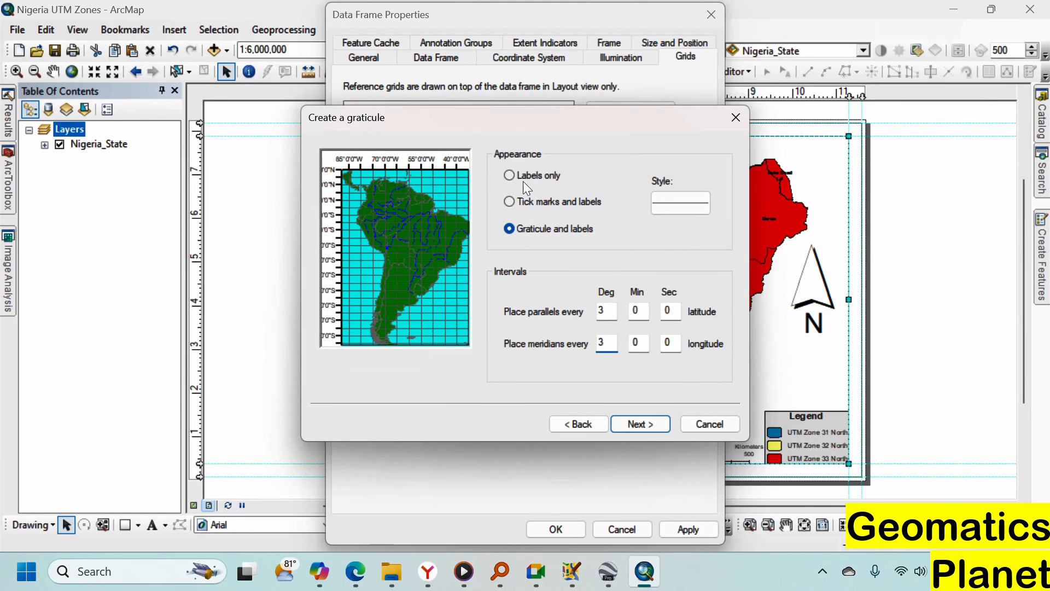
{"action": "left_click", "coordinate": [650, 425]}
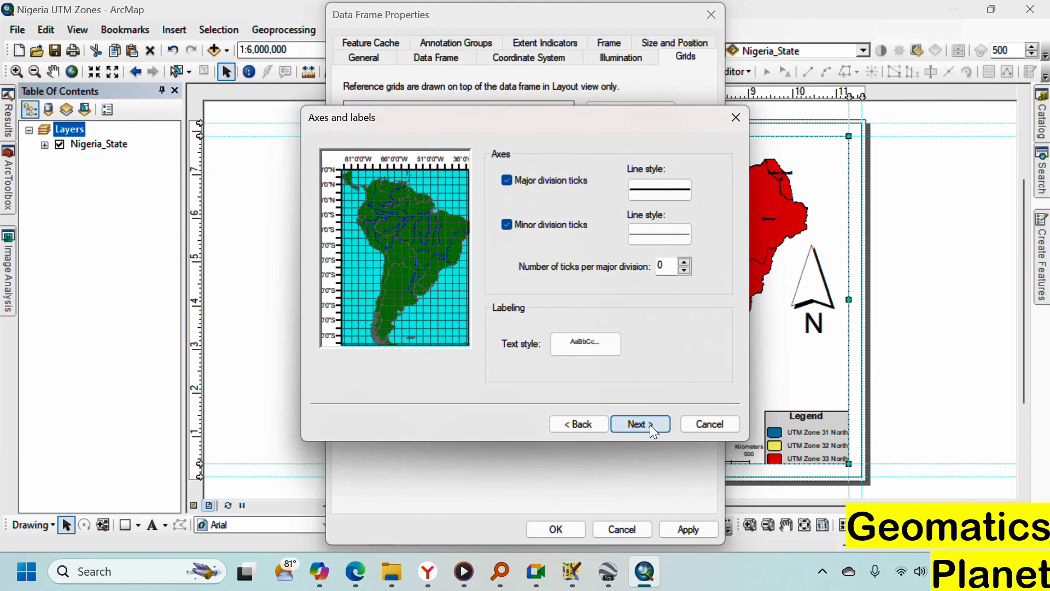
{"action": "left_click", "coordinate": [650, 424]}
{"action": "left_click", "coordinate": [650, 424]}
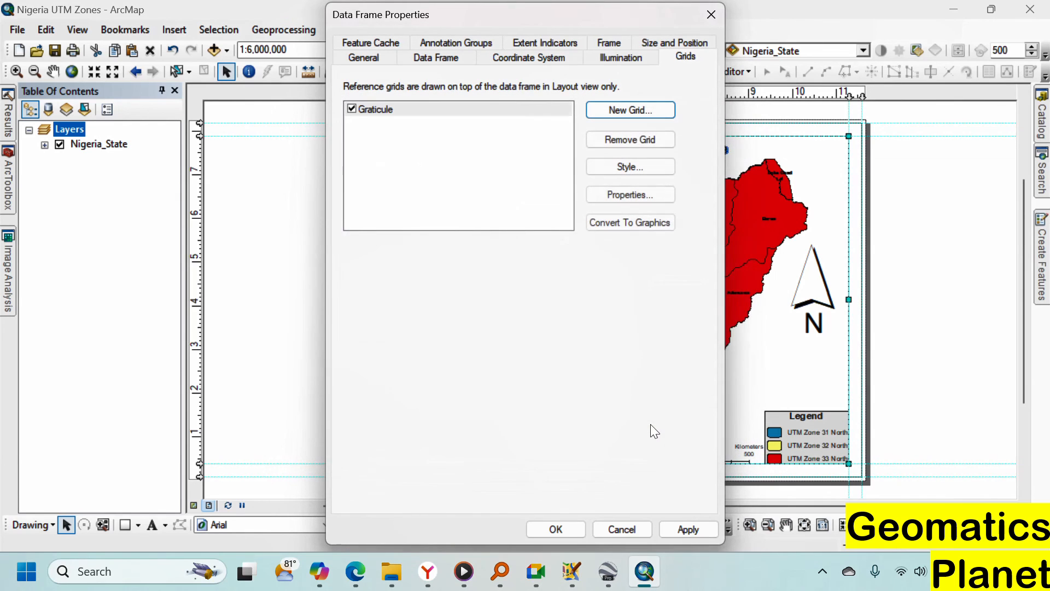
{"action": "left_click_drag", "start_coordinate": [606, 23], "coordinate": [332, 20]}
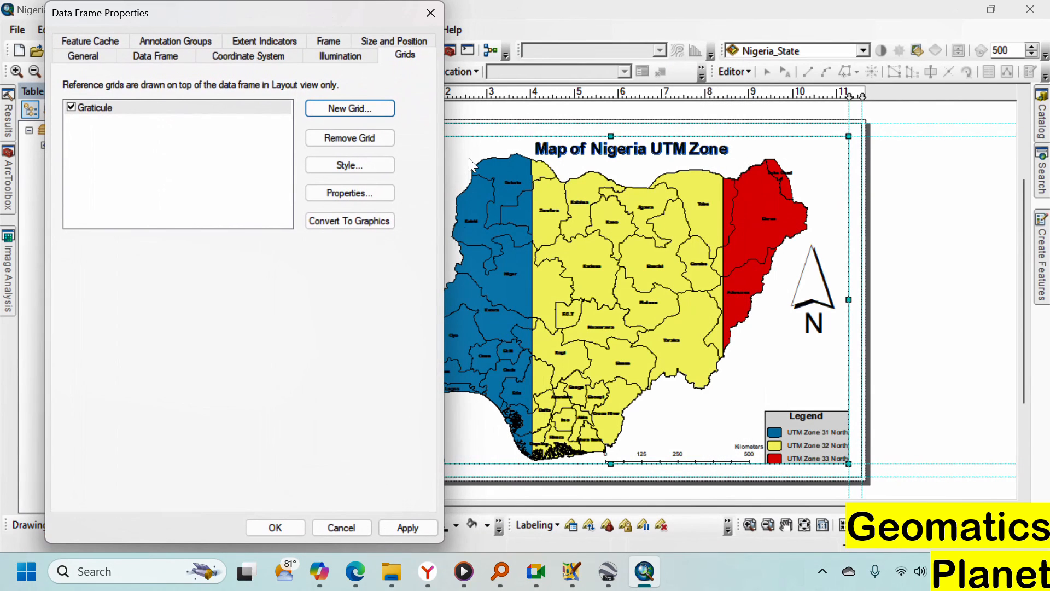
{"action": "left_click", "coordinate": [407, 528]}
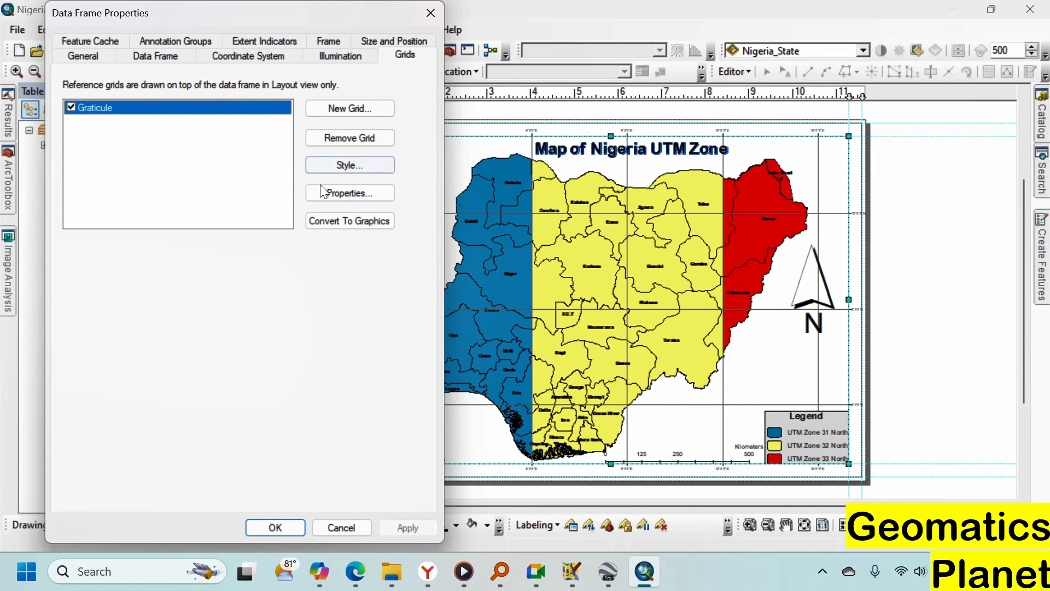
Set the graticule's X and Y axis intervals to 4 degrees and apply the change
{"action": "left_click", "coordinate": [350, 193]}
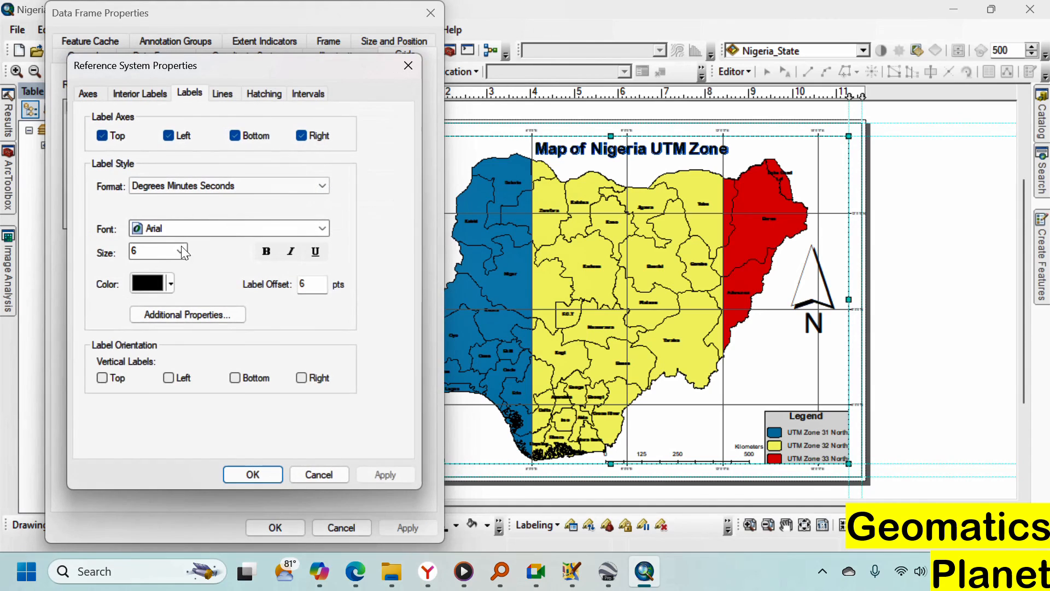
{"action": "left_click", "coordinate": [306, 94]}
{"action": "type", "text": "4"}
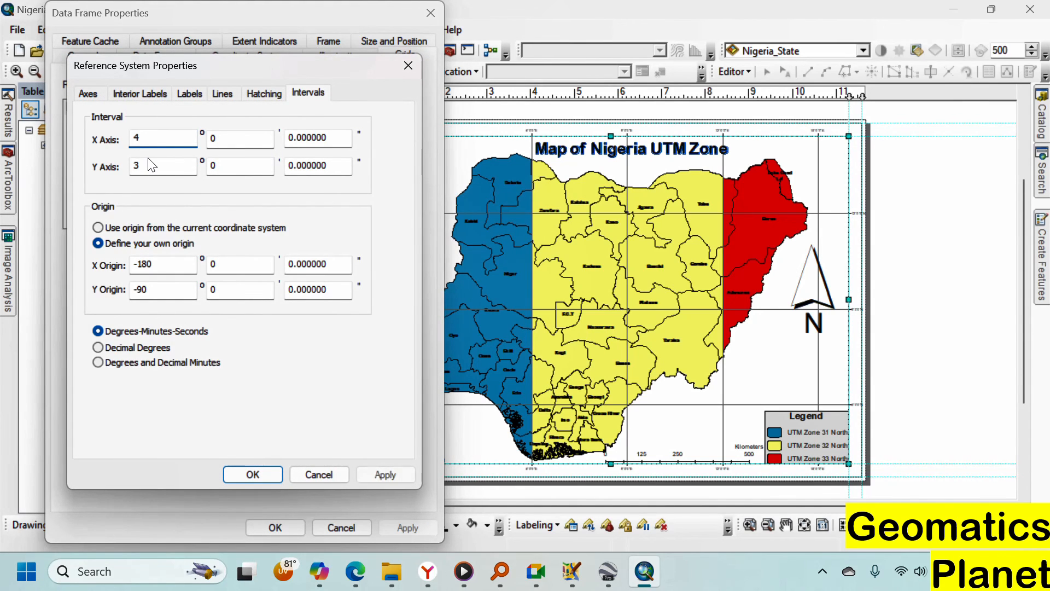
{"action": "double_click", "coordinate": [148, 166]}
{"action": "left_click", "coordinate": [256, 479]}
{"action": "left_click", "coordinate": [396, 523]}
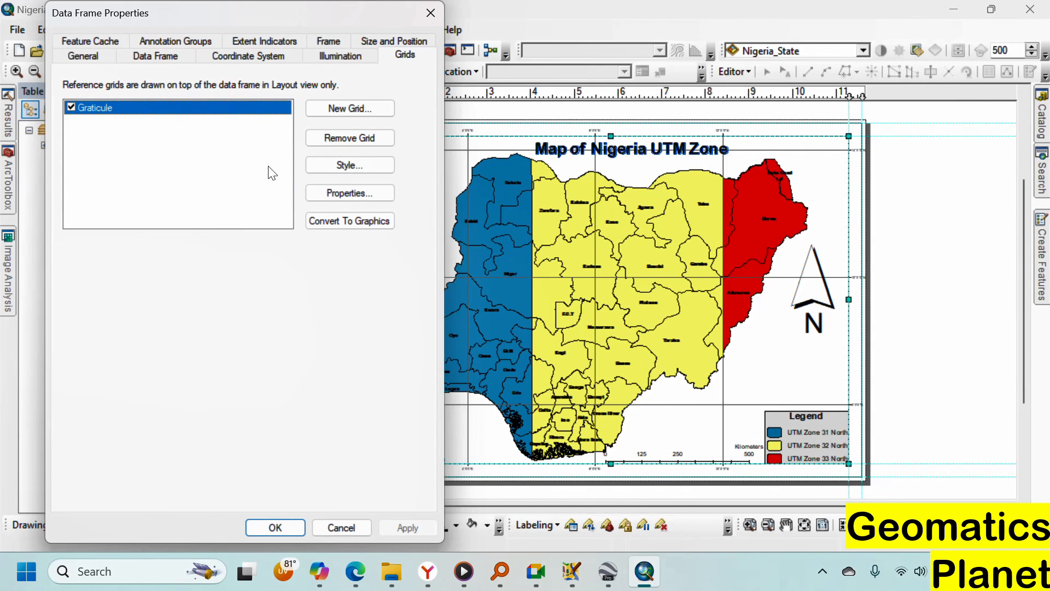
Format the graticule labels as bold Arial Rounded MT Bold at size 12
{"action": "left_click", "coordinate": [326, 193]}
{"action": "left_click", "coordinate": [326, 194]}
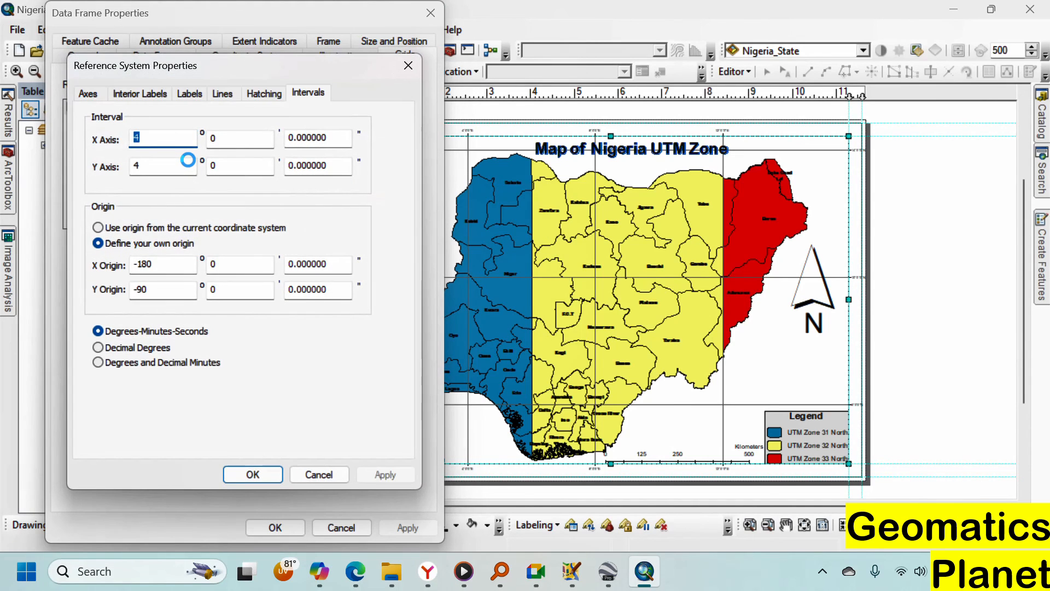
{"action": "left_click", "coordinate": [88, 95]}
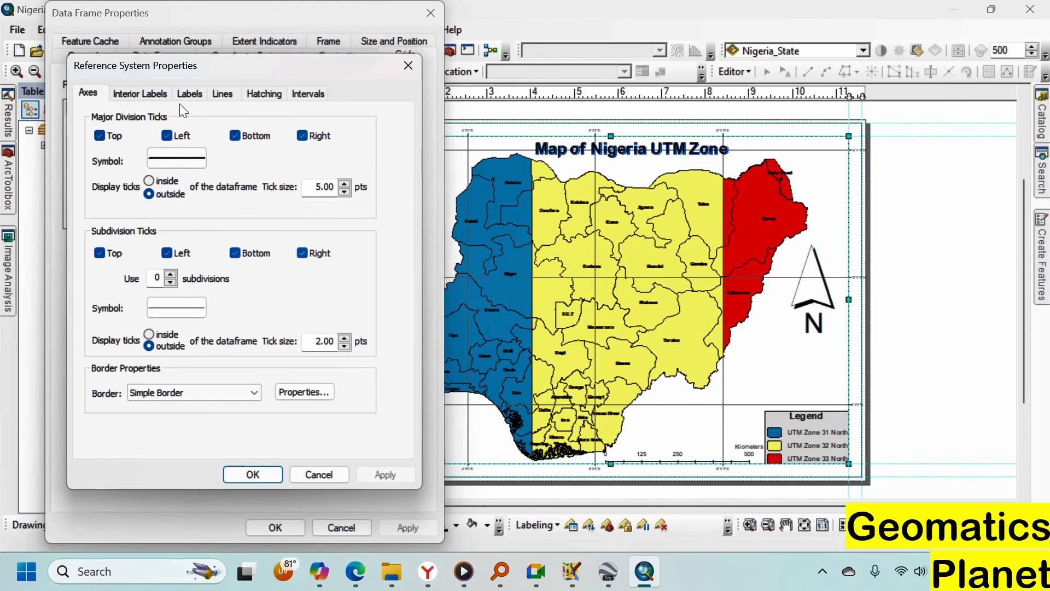
{"action": "left_click", "coordinate": [132, 94]}
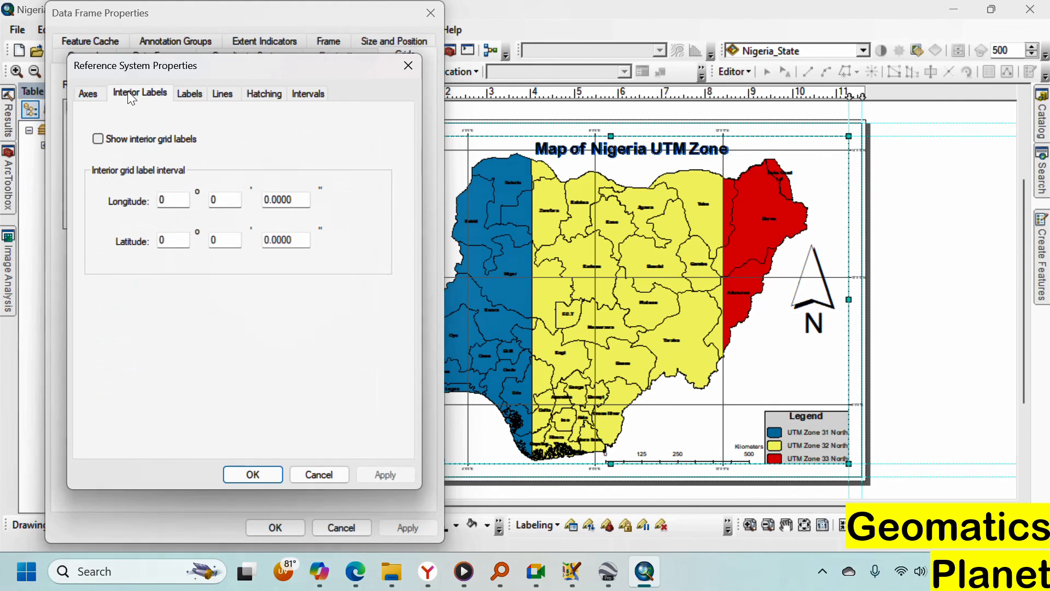
{"action": "left_click", "coordinate": [180, 95]}
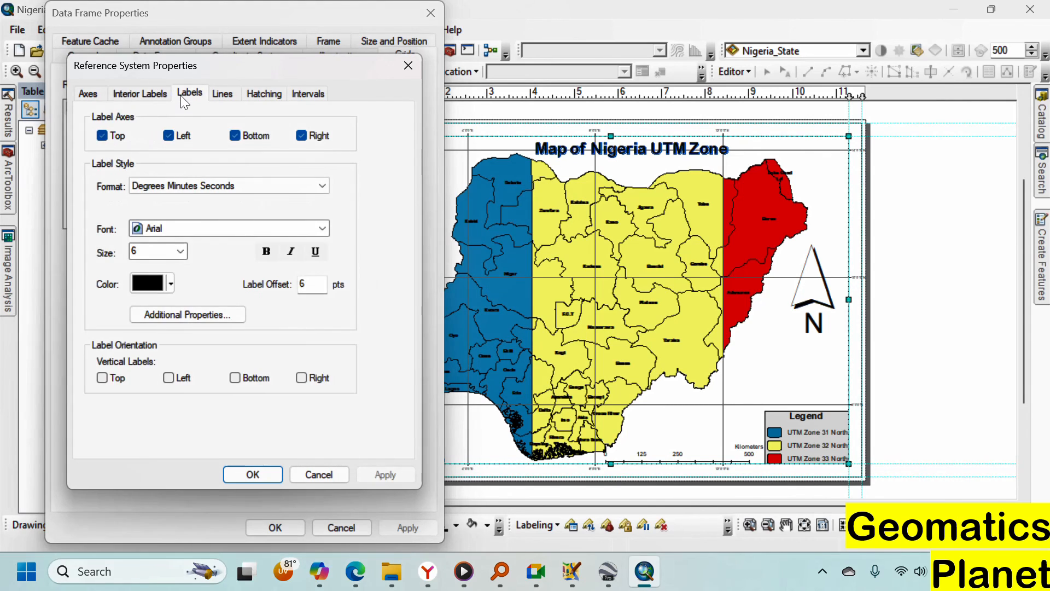
{"action": "left_click", "coordinate": [321, 228]}
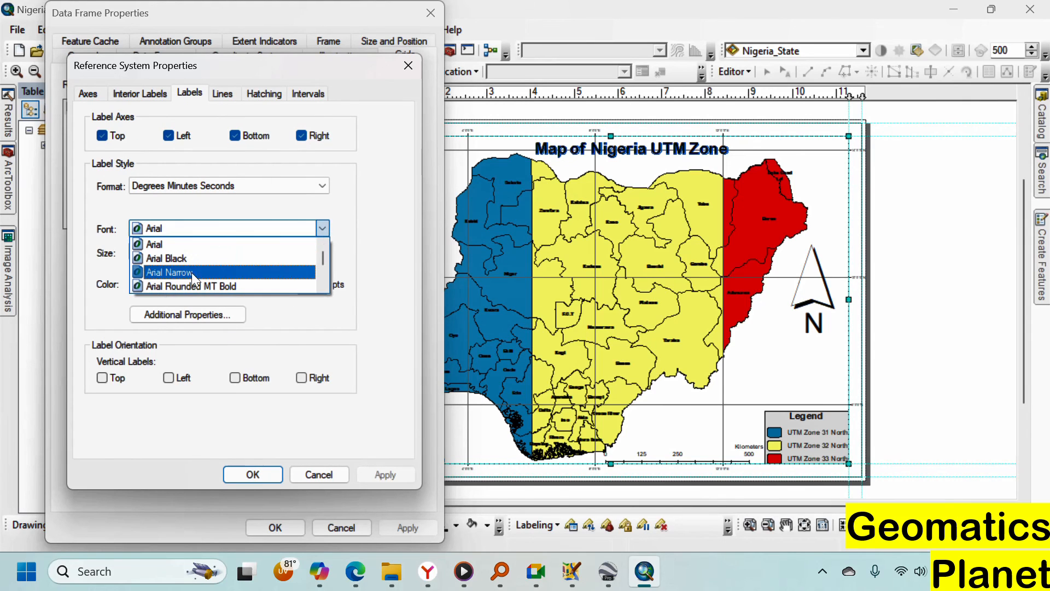
{"action": "left_click", "coordinate": [210, 285]}
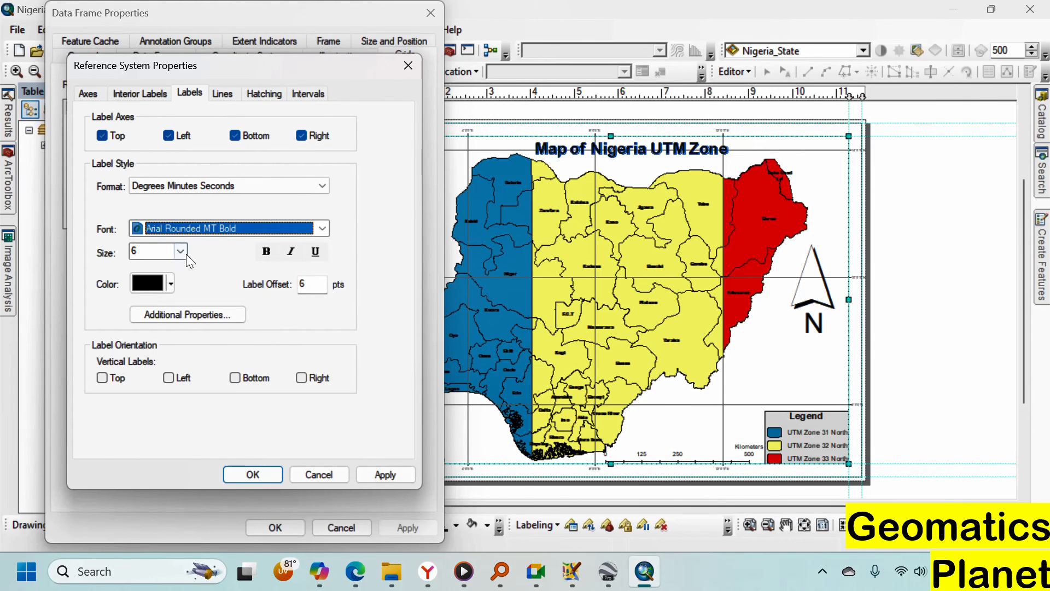
{"action": "left_click", "coordinate": [183, 253]}
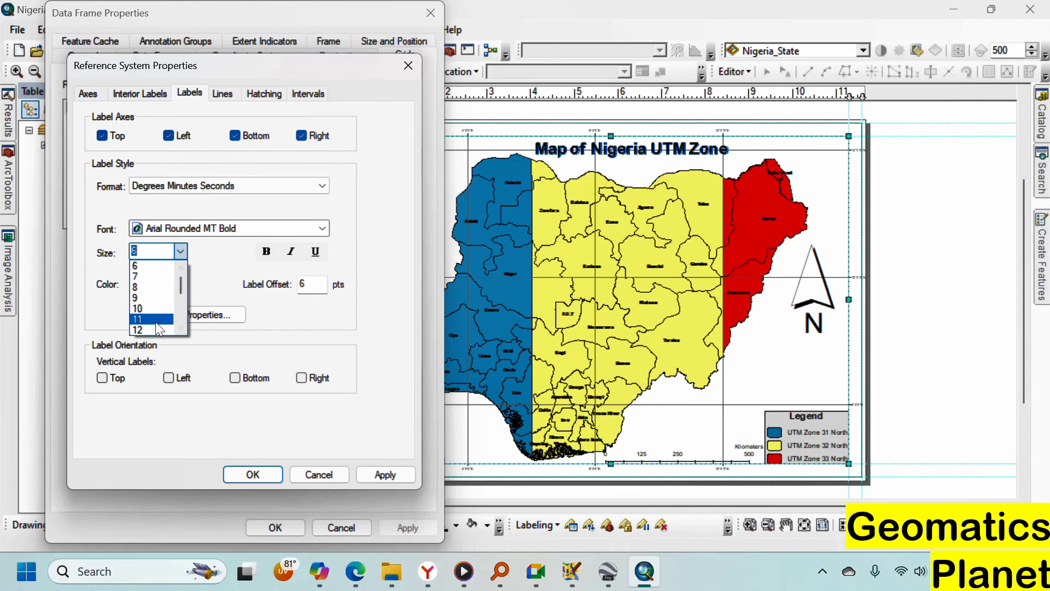
{"action": "left_click", "coordinate": [153, 329]}
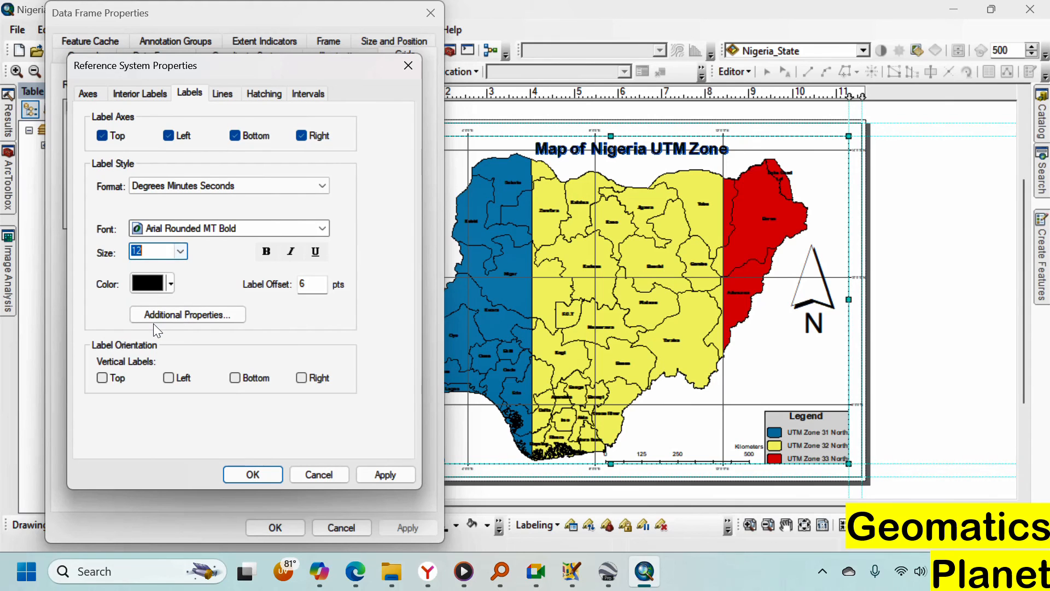
{"action": "left_click", "coordinate": [267, 253]}
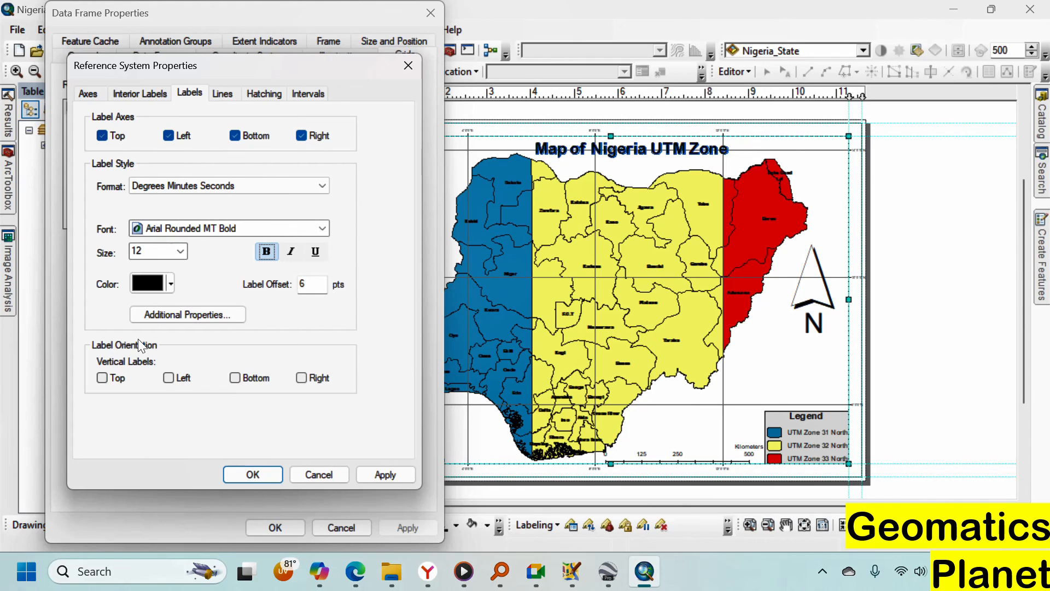
Orient the graticule's left and right labels vertically and apply the label changes to the layout
{"action": "left_click", "coordinate": [169, 379]}
{"action": "left_click", "coordinate": [301, 378]}
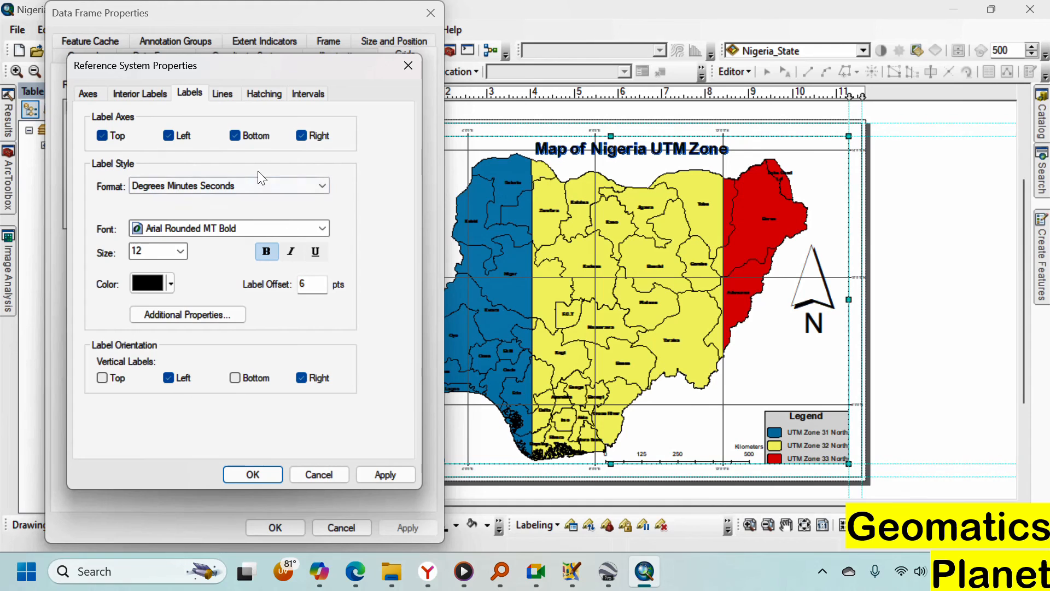
{"action": "left_click", "coordinate": [263, 95]}
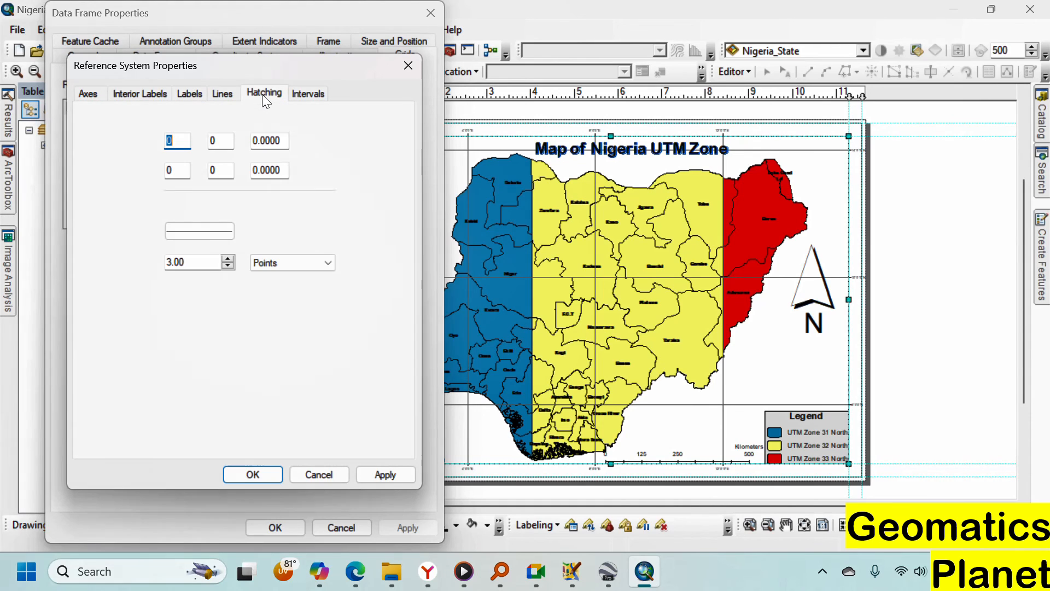
{"action": "left_click", "coordinate": [304, 96]}
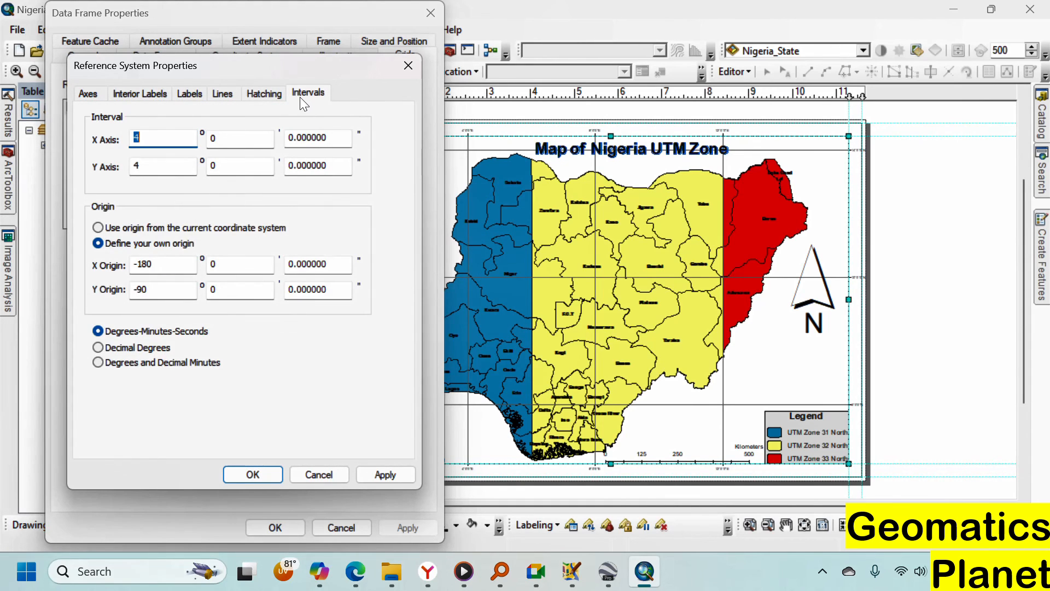
{"action": "left_click", "coordinate": [254, 474]}
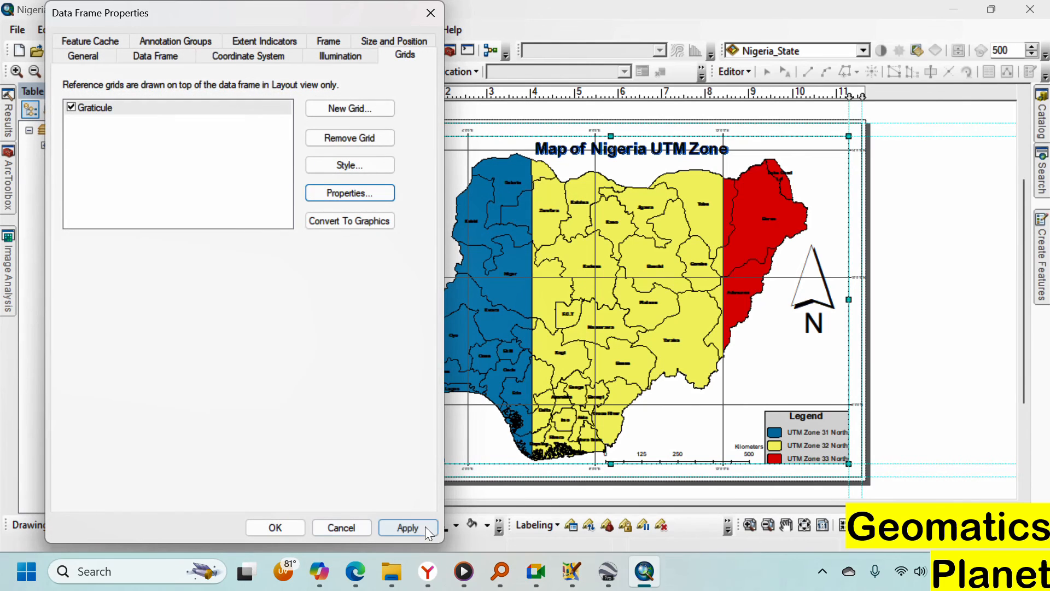
{"action": "left_click", "coordinate": [411, 528]}
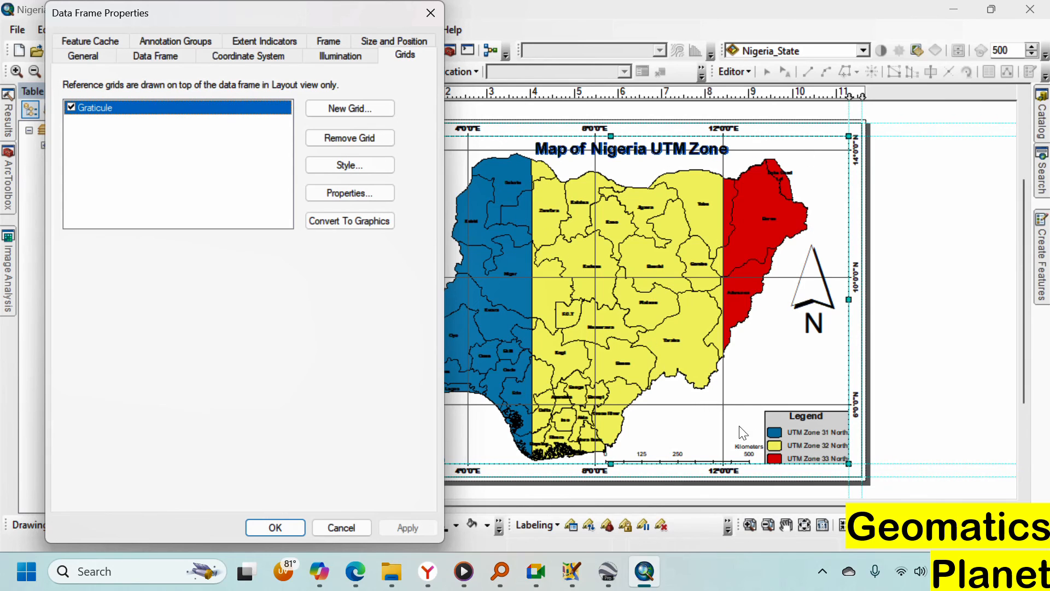
Show the graticule as a grid of ticks and apply it to the layout
{"action": "left_click", "coordinate": [346, 194]}
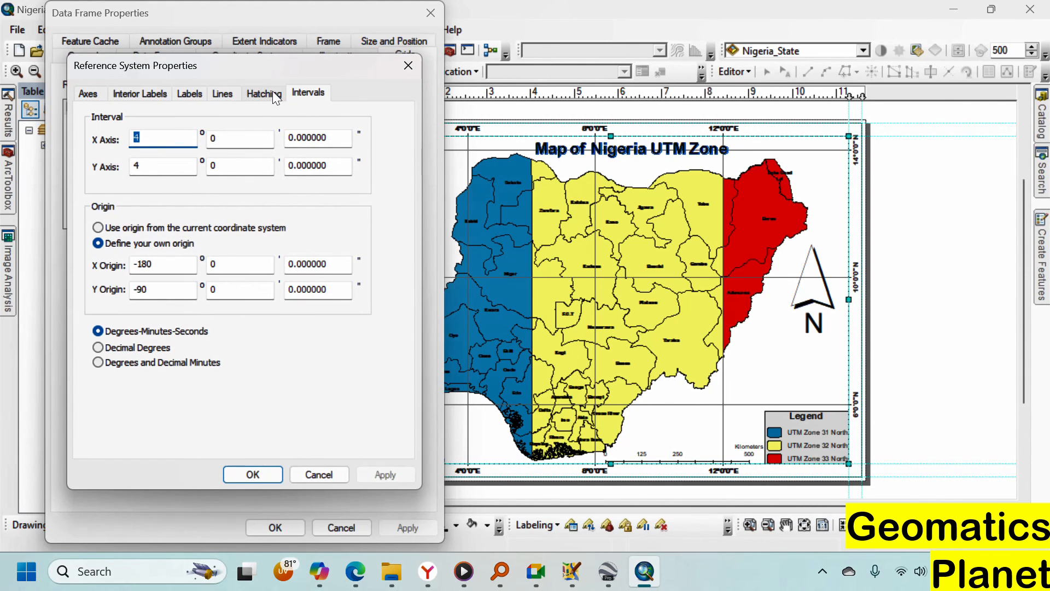
{"action": "left_click", "coordinate": [271, 92]}
{"action": "left_click", "coordinate": [221, 94]}
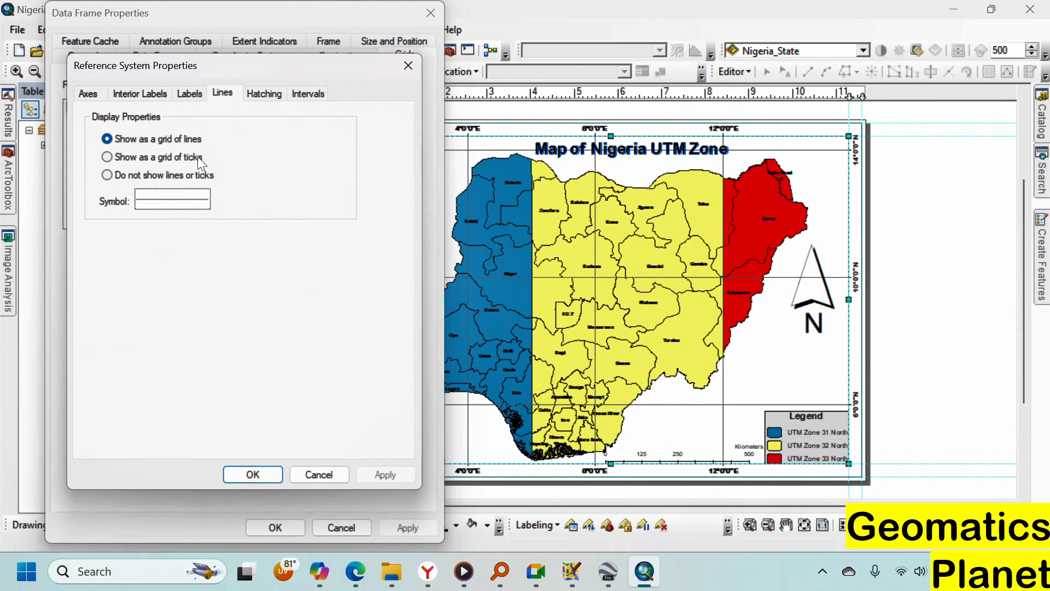
{"action": "left_click", "coordinate": [129, 158]}
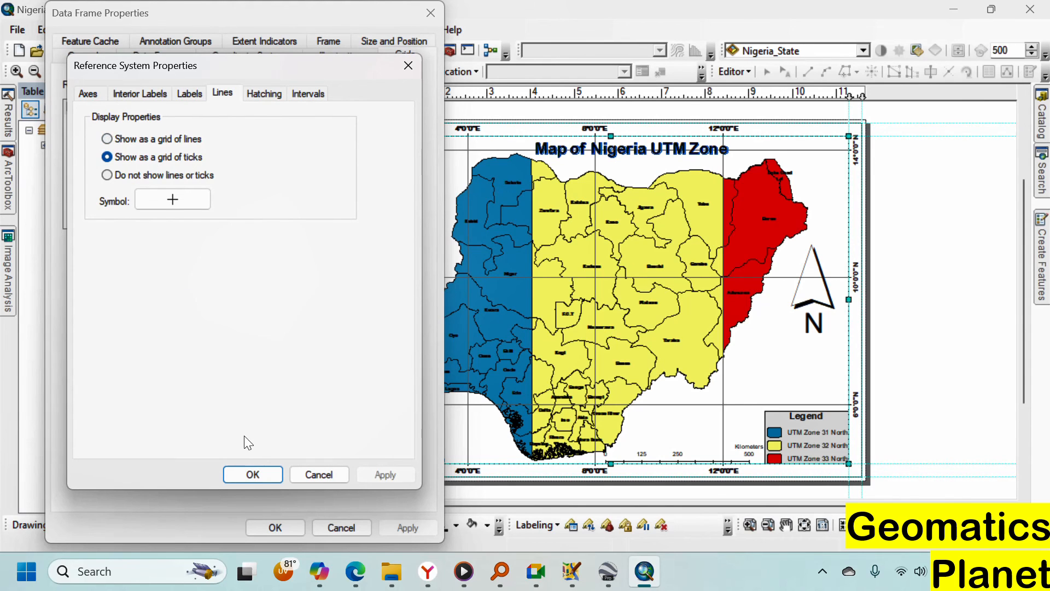
{"action": "left_click", "coordinate": [251, 474]}
{"action": "left_click", "coordinate": [401, 530]}
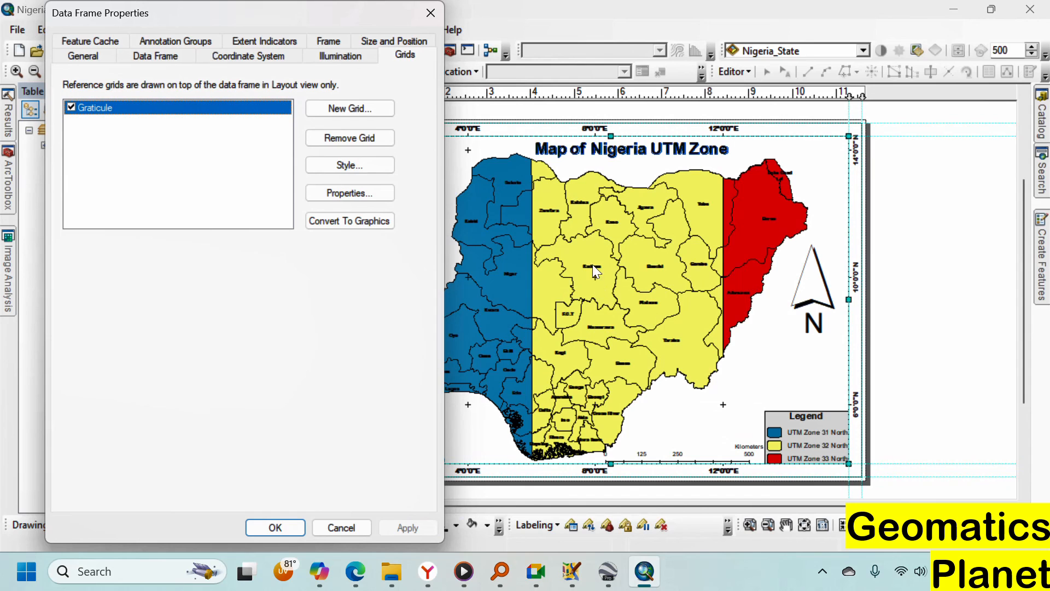
Show the graticule as a grid of lines and choose the Dashed 6:6 line symbol
{"action": "left_click", "coordinate": [347, 190]}
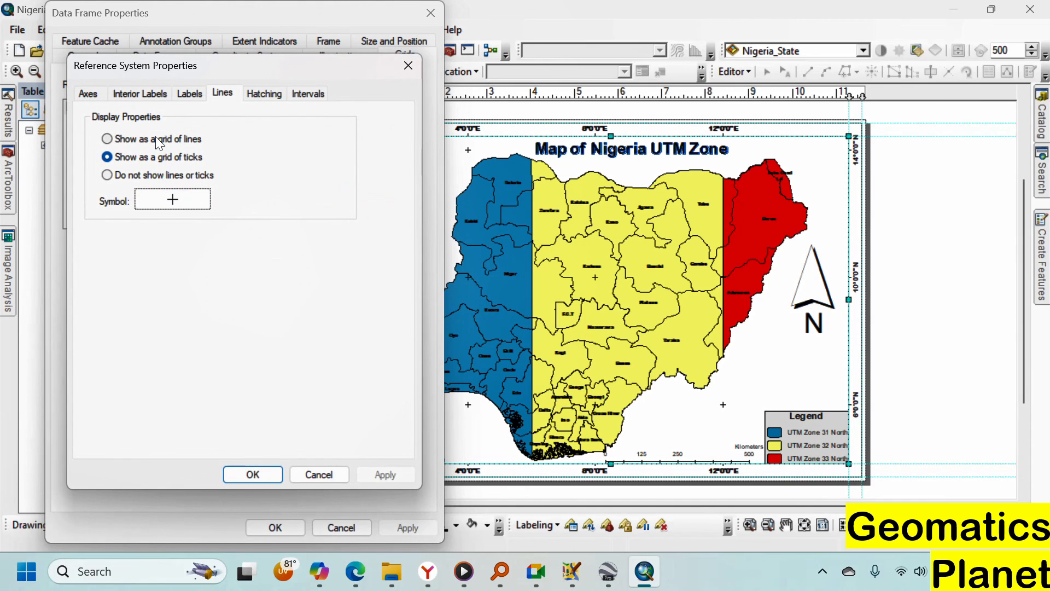
{"action": "left_click", "coordinate": [157, 139]}
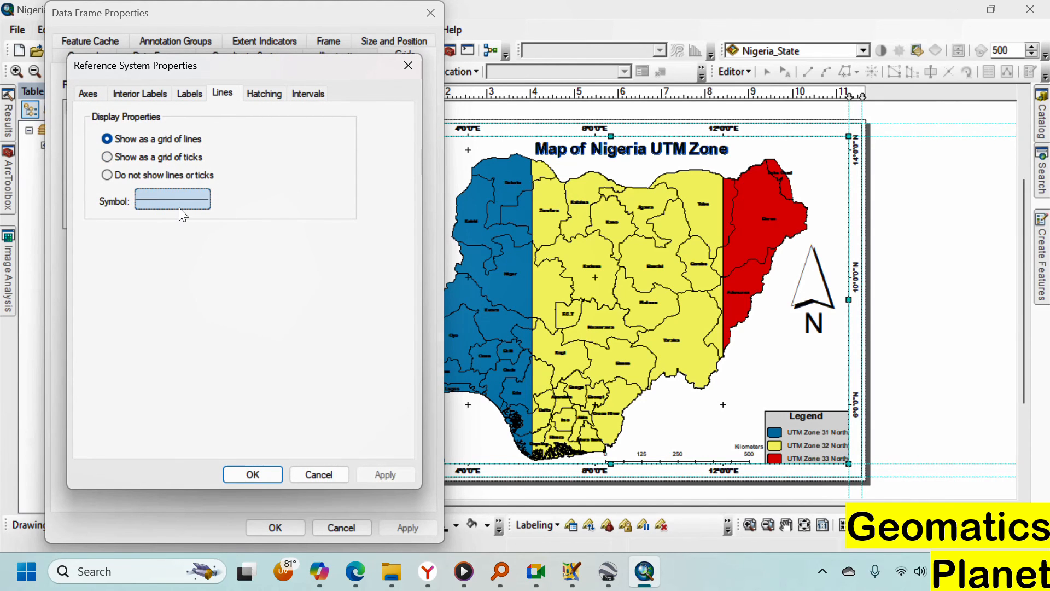
{"action": "left_click", "coordinate": [179, 207]}
{"action": "scroll", "coordinate": [162, 359], "scroll_direction": "down", "scroll_amount": 10}
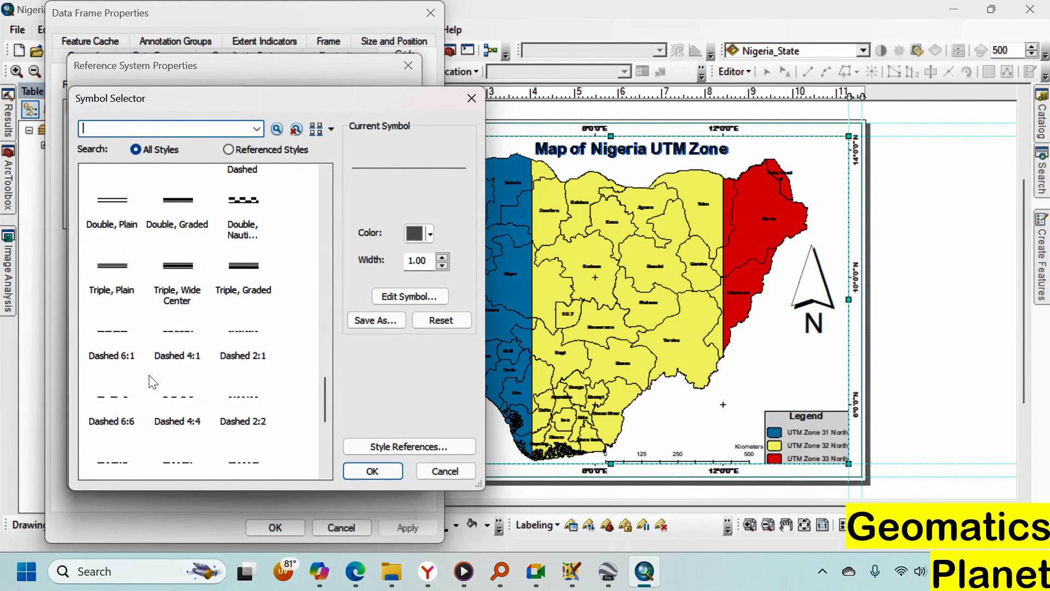
{"action": "left_click", "coordinate": [116, 204]}
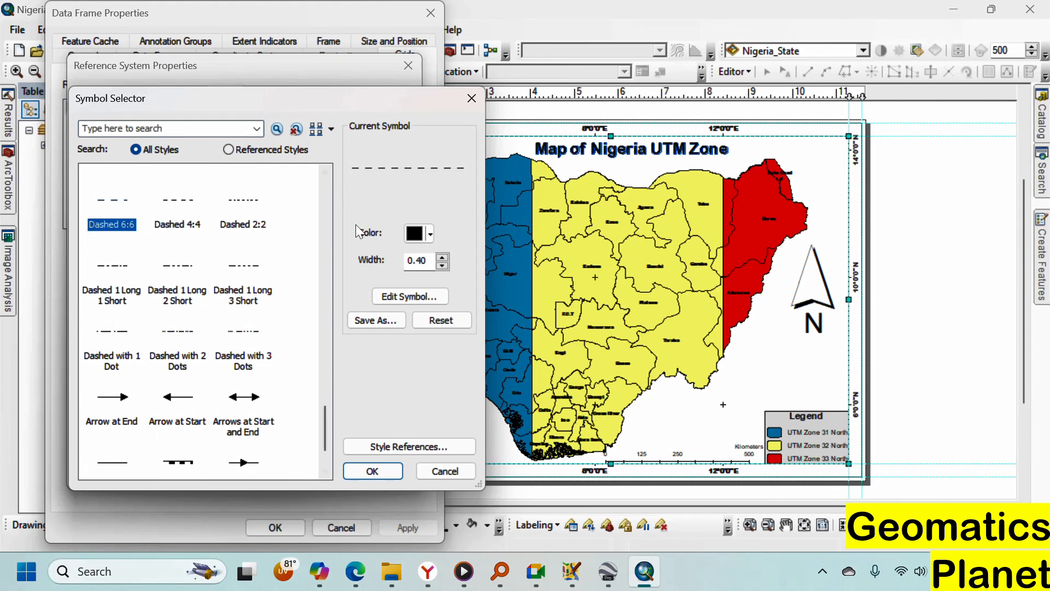
Color the dashed graticule lines dark grey, apply them to the layout and close the data frame properties
{"action": "left_click", "coordinate": [425, 235]}
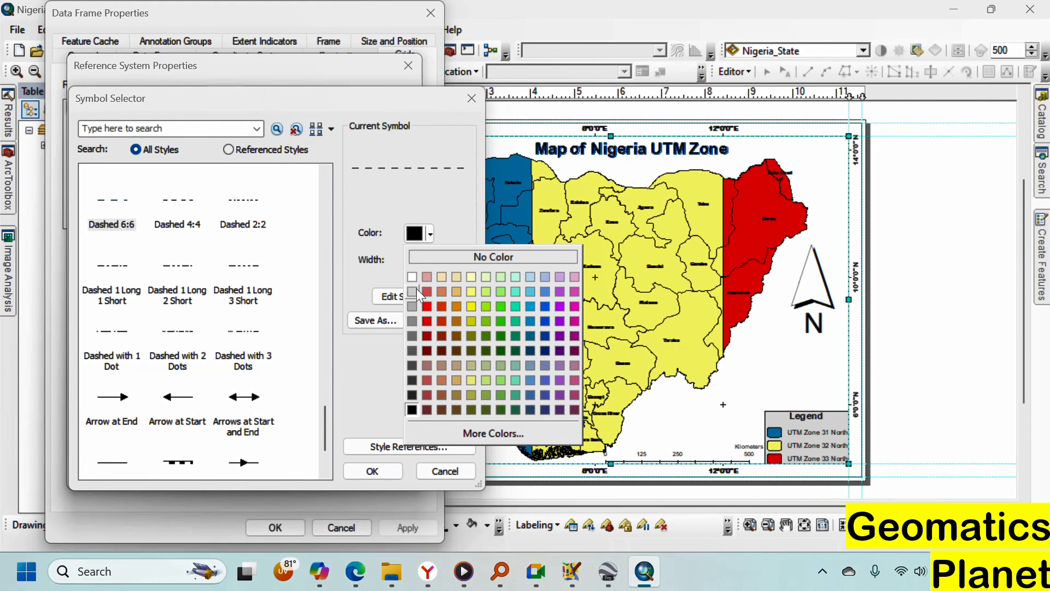
{"action": "left_click", "coordinate": [413, 292]}
{"action": "left_click", "coordinate": [410, 240]}
{"action": "left_click", "coordinate": [409, 333]}
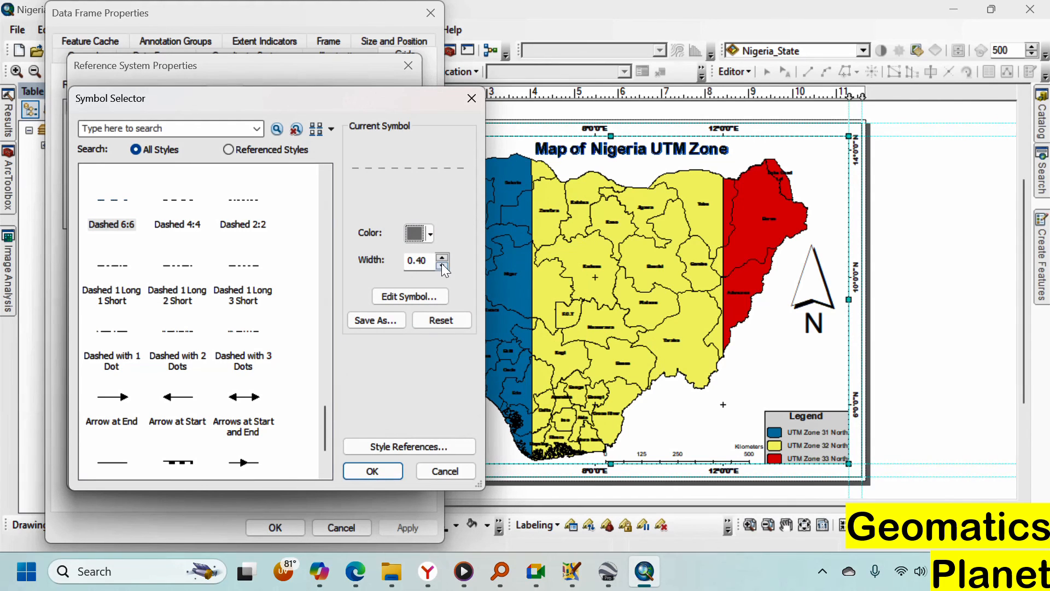
{"action": "left_click", "coordinate": [416, 262]}
{"action": "left_click", "coordinate": [367, 474]}
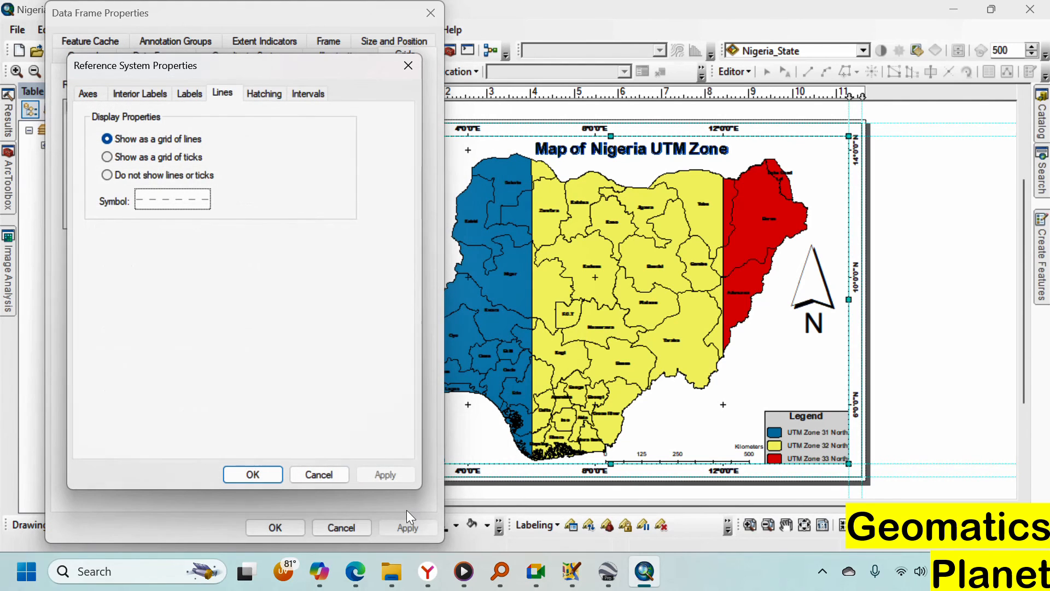
{"action": "left_click", "coordinate": [257, 474]}
{"action": "left_click", "coordinate": [406, 527]}
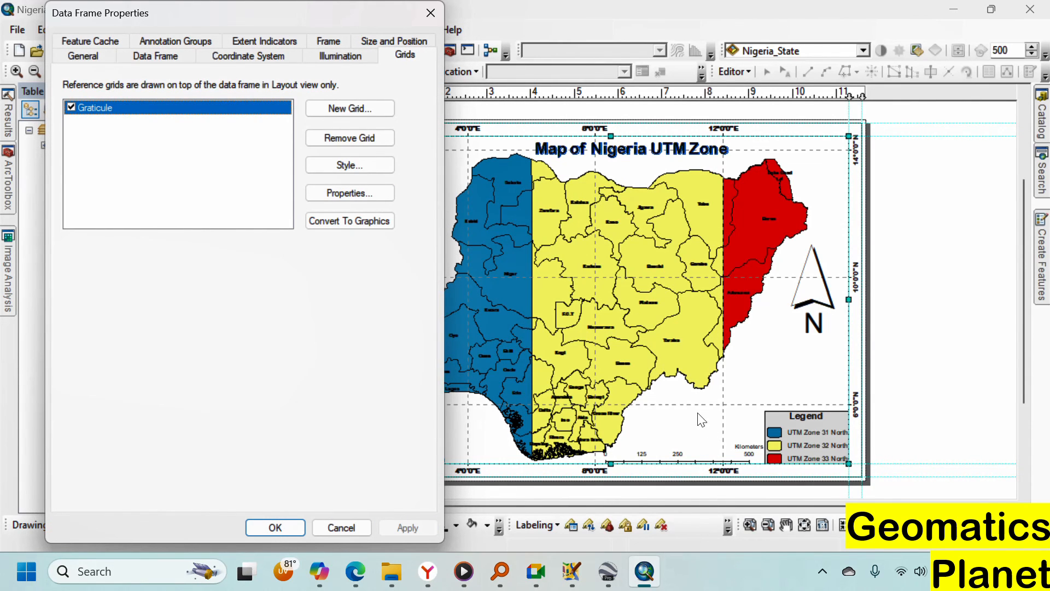
{"action": "left_click", "coordinate": [267, 530]}
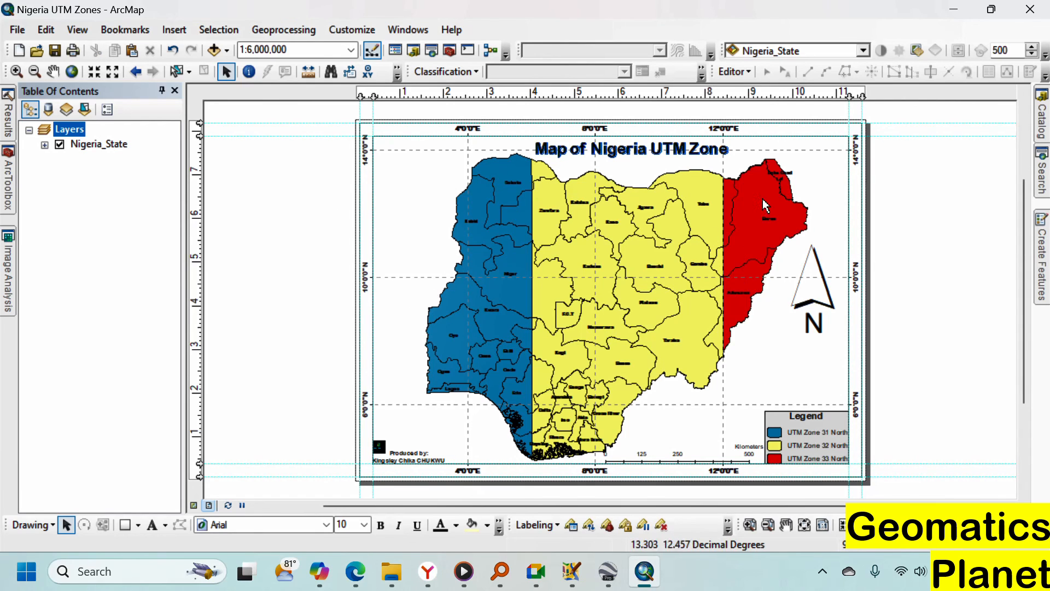
Export the layout as a 300 dpi PDF into the Maps folder, overwriting the existing Nigeria UTM Zones file
{"action": "left_click", "coordinate": [18, 30]}
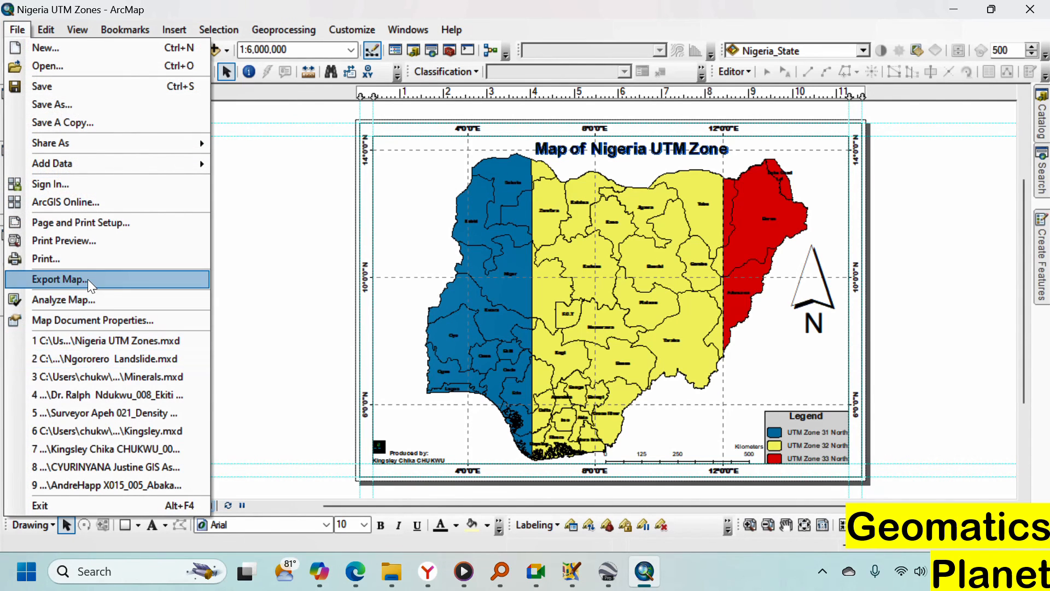
{"action": "key", "text": "Escape"}
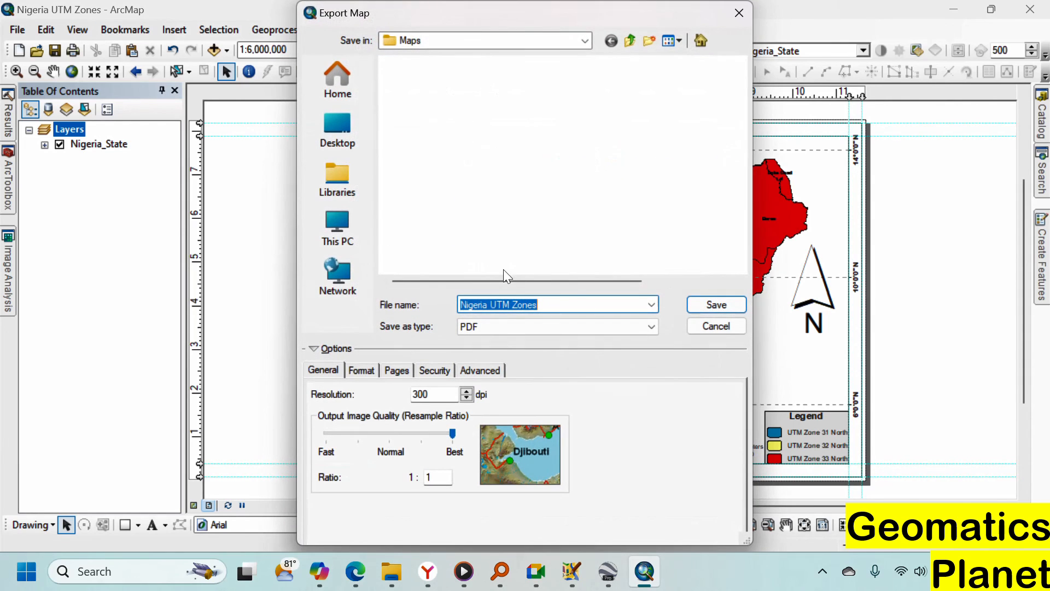
{"action": "left_click", "coordinate": [464, 83]}
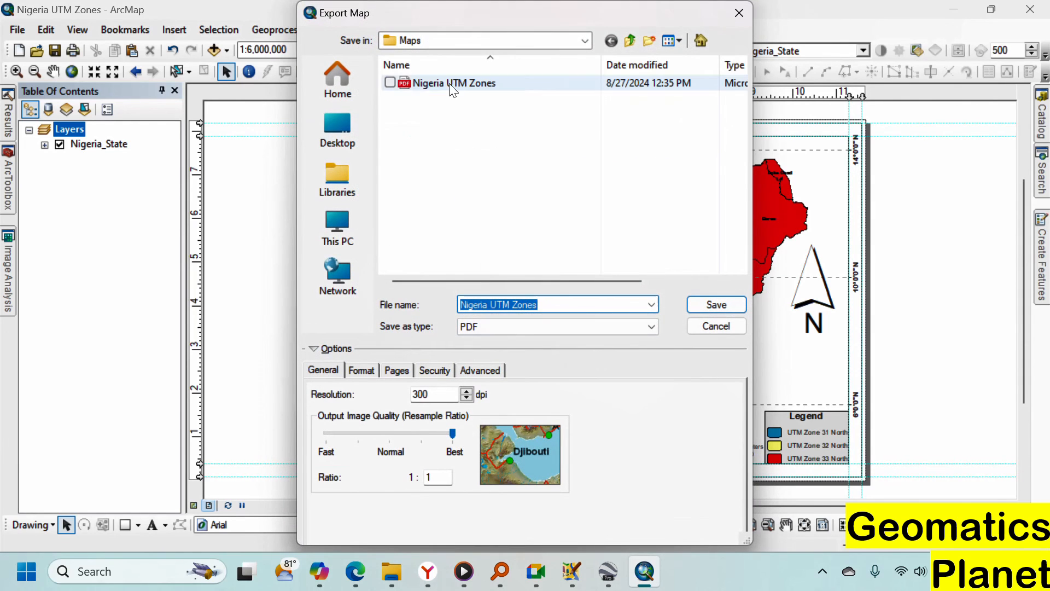
{"action": "left_click", "coordinate": [728, 304]}
{"action": "left_click", "coordinate": [574, 285]}
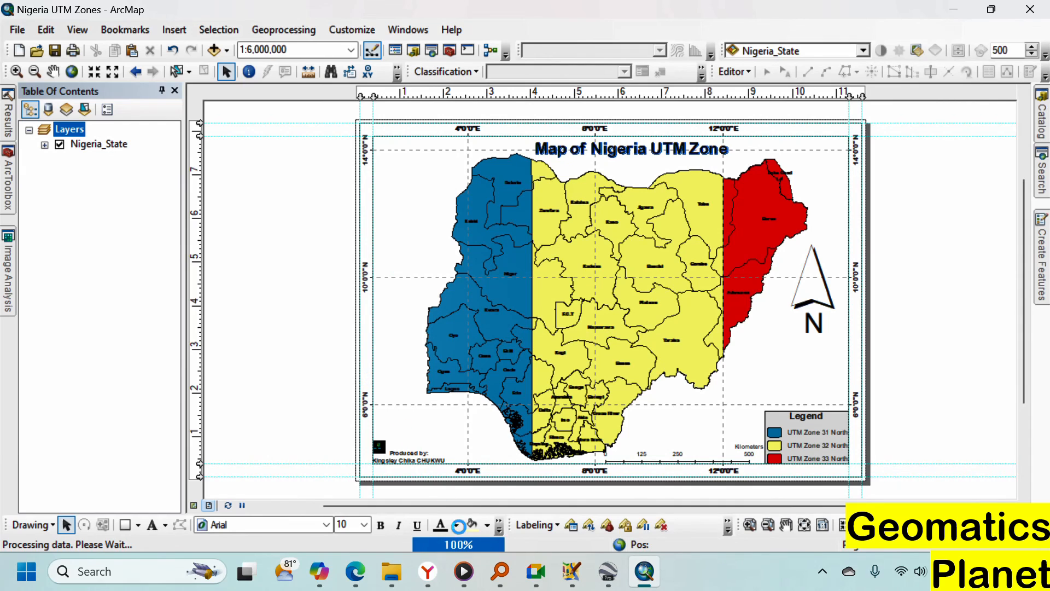
Export the layout to the Maps folder as Nigeria UTM Zones.png at 300 dpi
{"action": "left_click", "coordinate": [20, 31]}
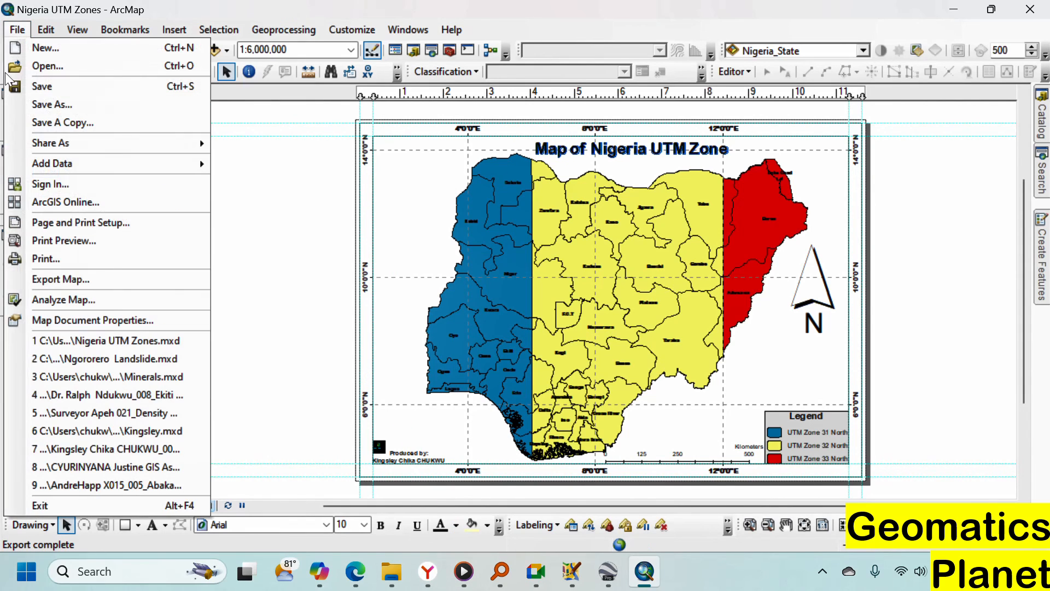
{"action": "left_click", "coordinate": [50, 279]}
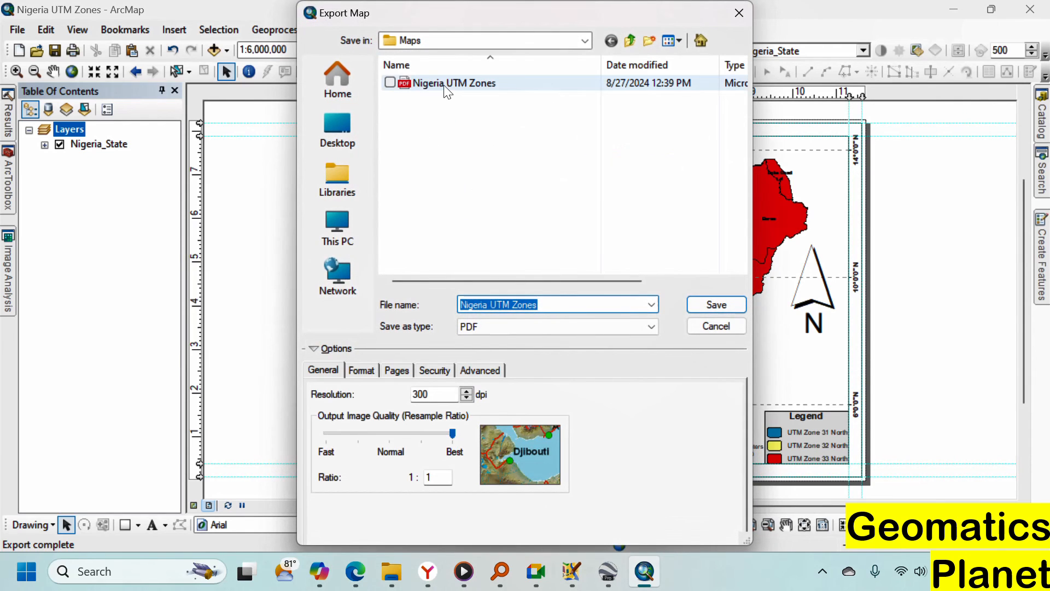
{"action": "left_click", "coordinate": [444, 85]}
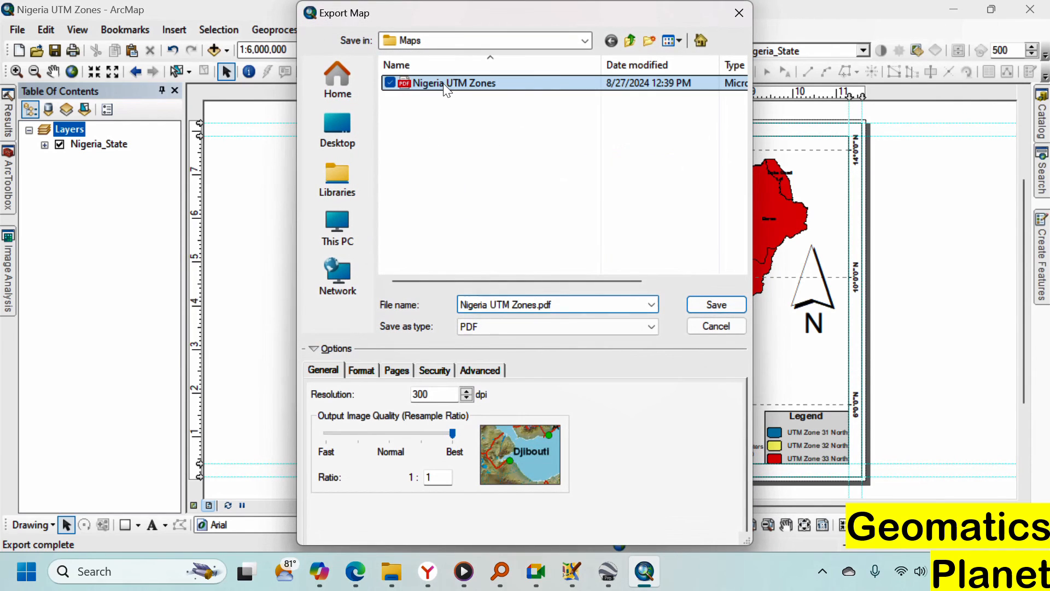
{"action": "left_click", "coordinate": [499, 326]}
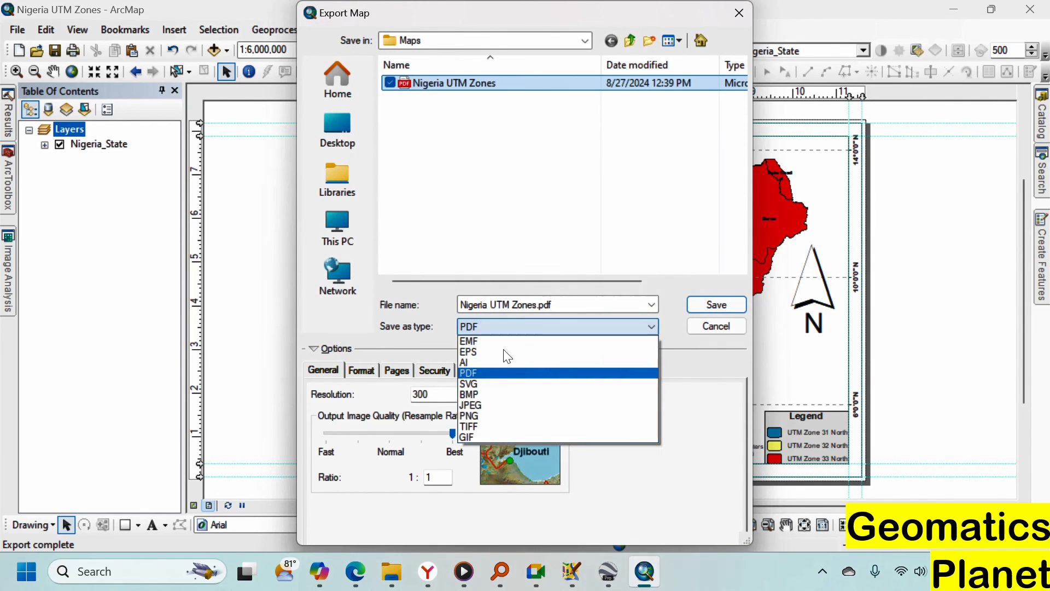
{"action": "left_click", "coordinate": [490, 417]}
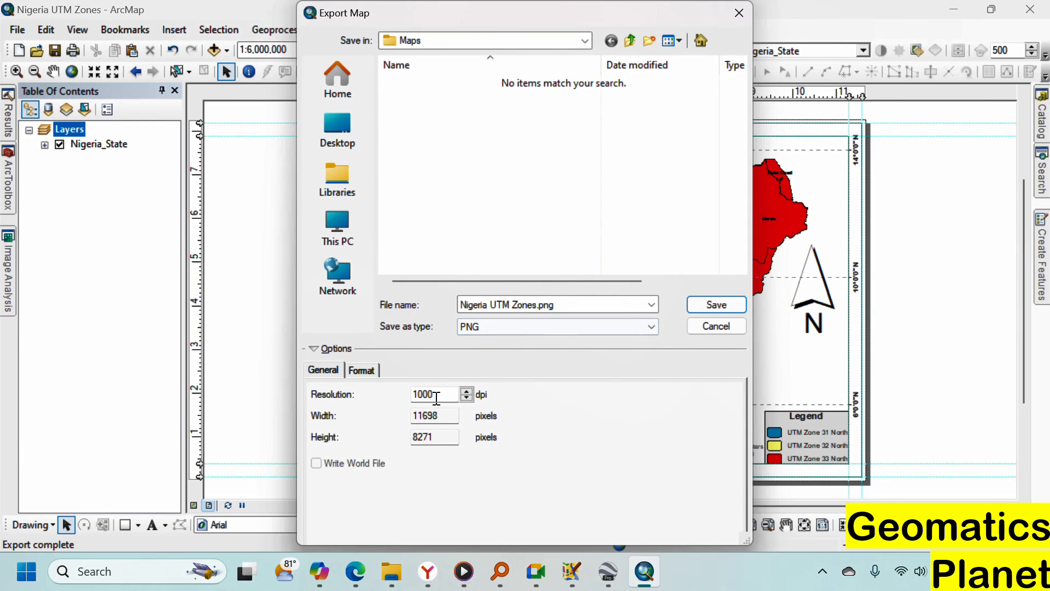
{"action": "left_click_drag", "start_coordinate": [436, 398], "coordinate": [394, 394]}
{"action": "type", "text": "300"}
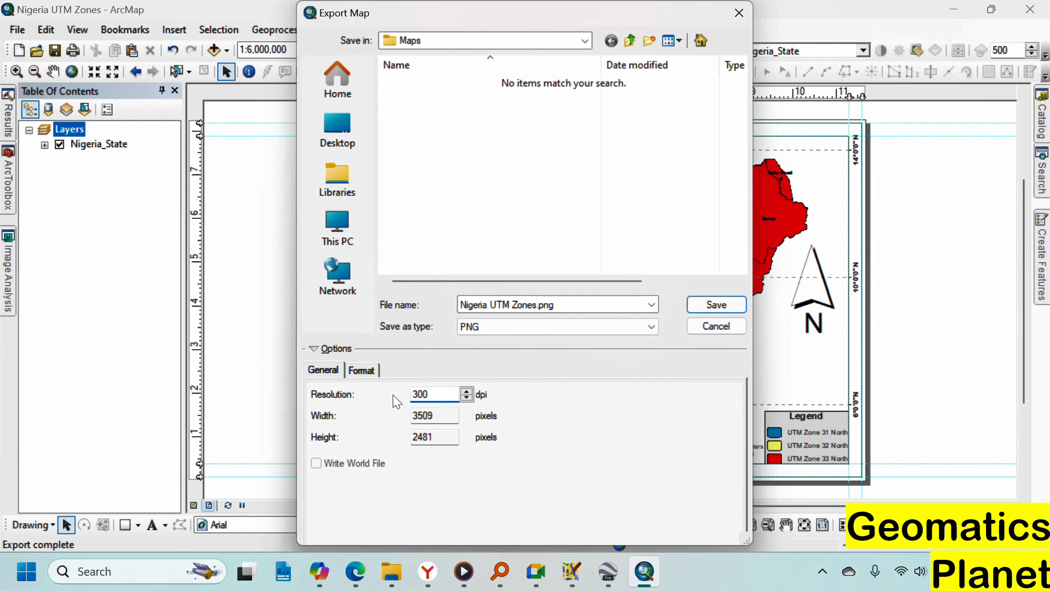
{"action": "left_click", "coordinate": [695, 306]}
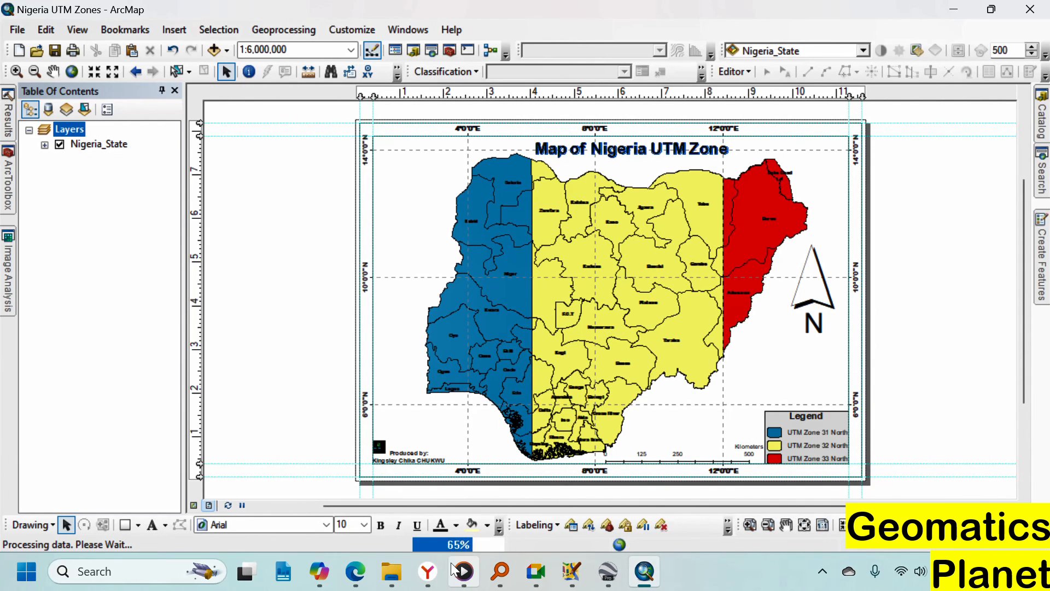
Switch to File Explorer and preview the exported Nigeria UTM Zones PNG in the Maps folder
{"action": "mouse_move", "coordinate": [393, 572]}
{"action": "left_click", "coordinate": [390, 521]}
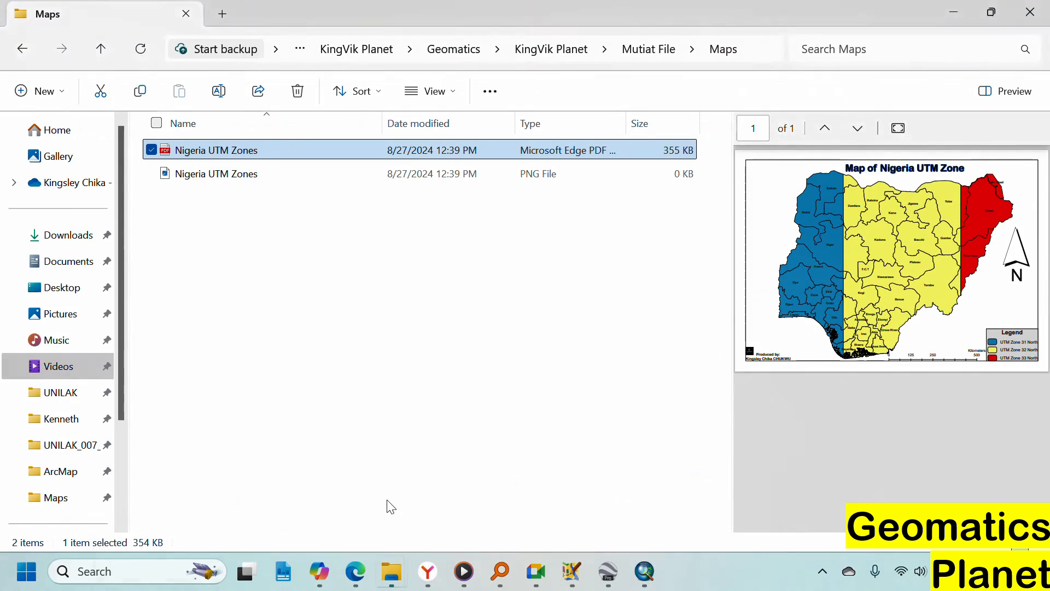
{"action": "left_click", "coordinate": [282, 201]}
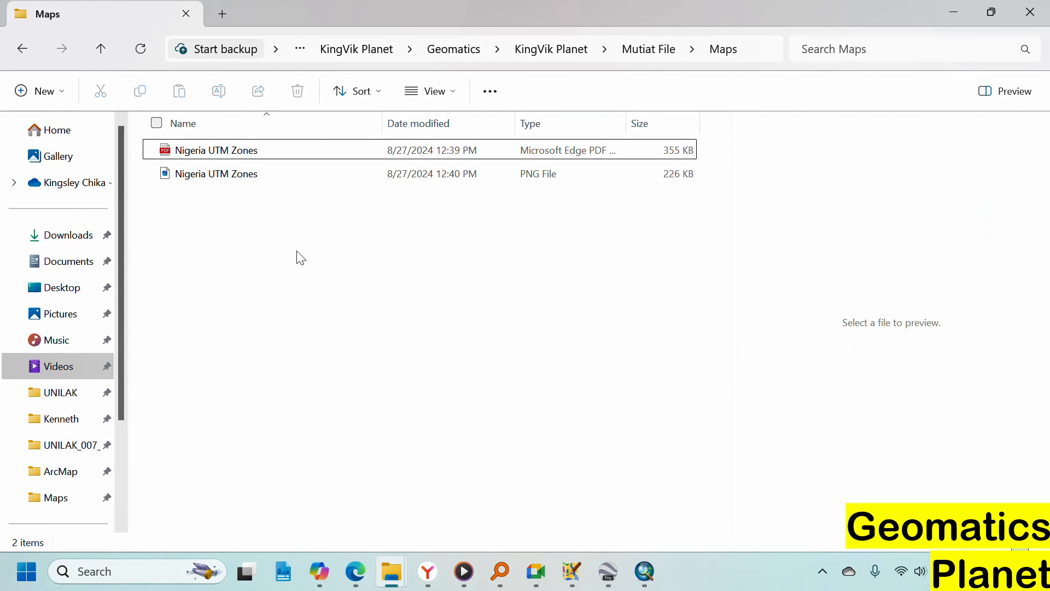
{"action": "left_click", "coordinate": [295, 174]}
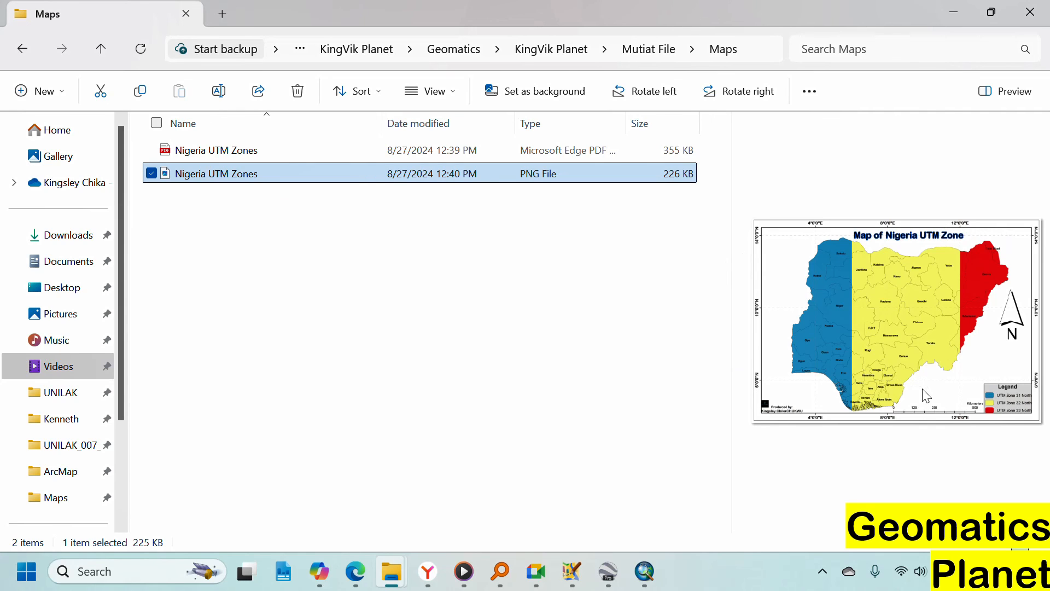
View the exported Nigeria UTM Zones PDF in Microsoft Edge, reloading the page to check the current graticule and layout
{"action": "left_click", "coordinate": [432, 153]}
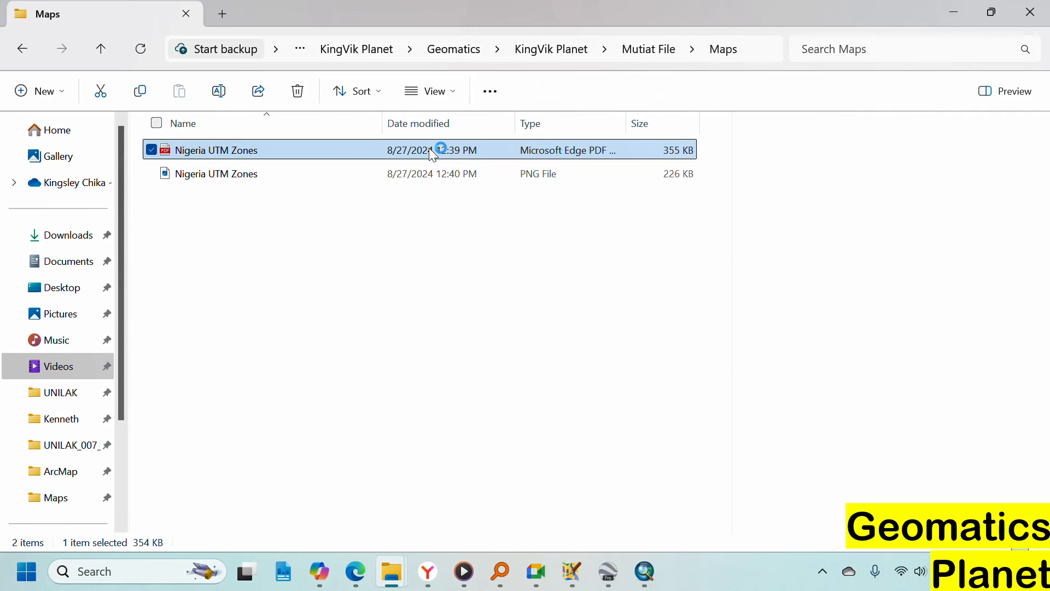
{"action": "left_click", "coordinate": [370, 569]}
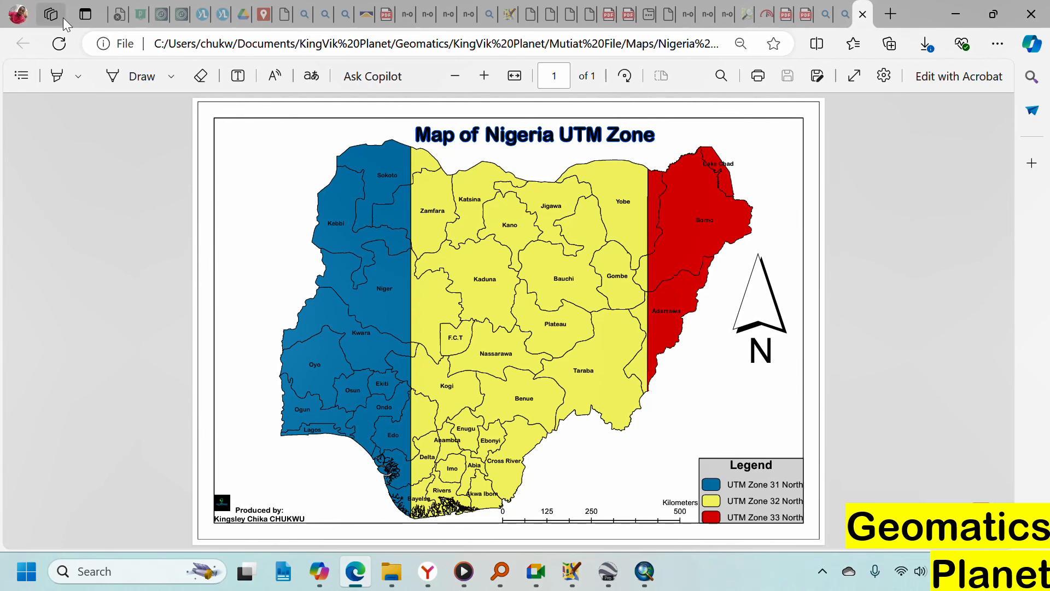
{"action": "left_click", "coordinate": [60, 44]}
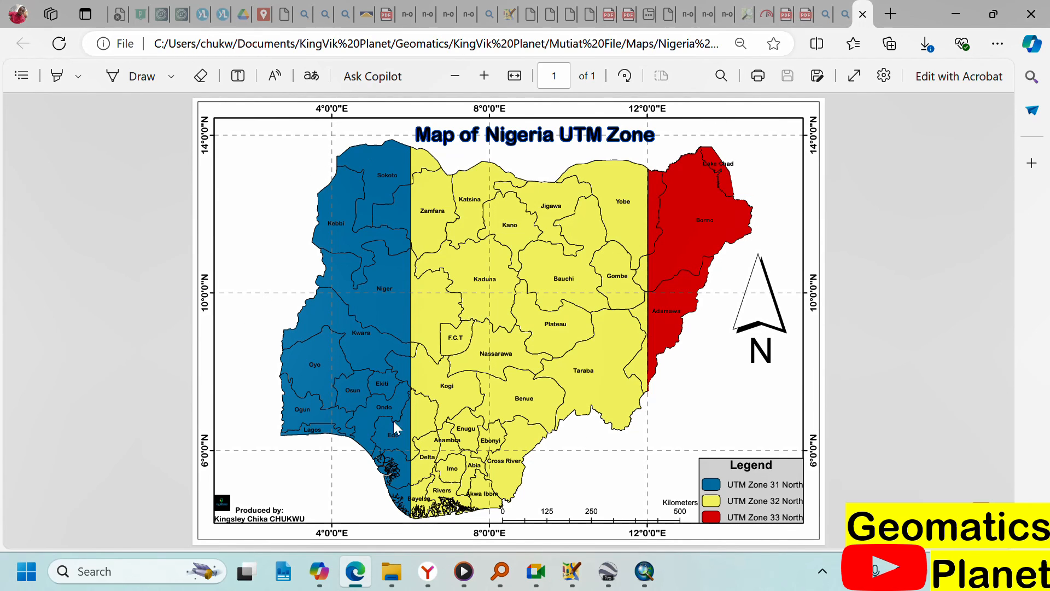
{"action": "mouse_move", "coordinate": [395, 583]}
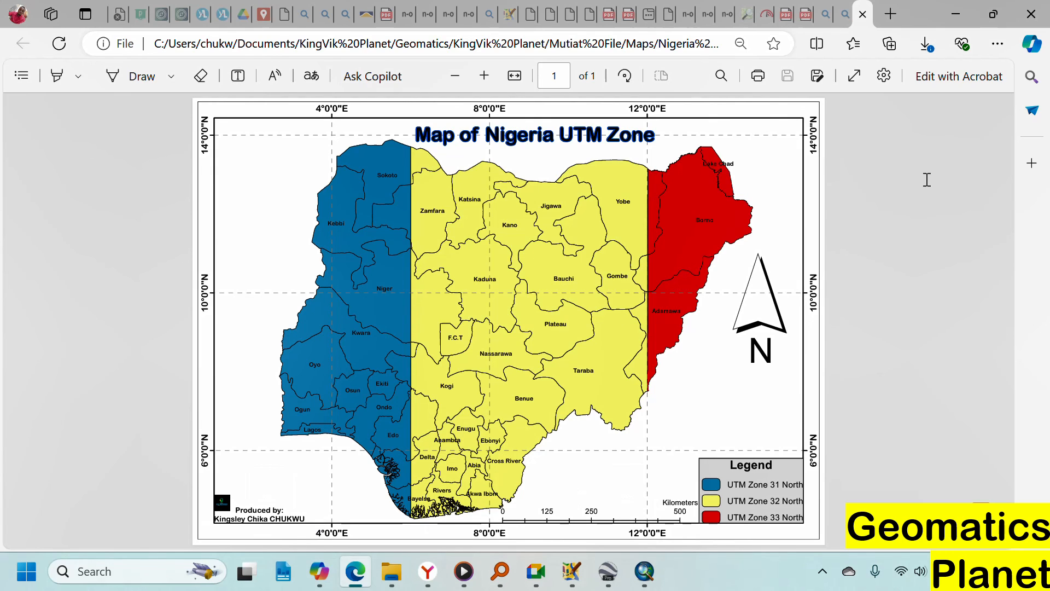
{"action": "mouse_move", "coordinate": [539, 579]}
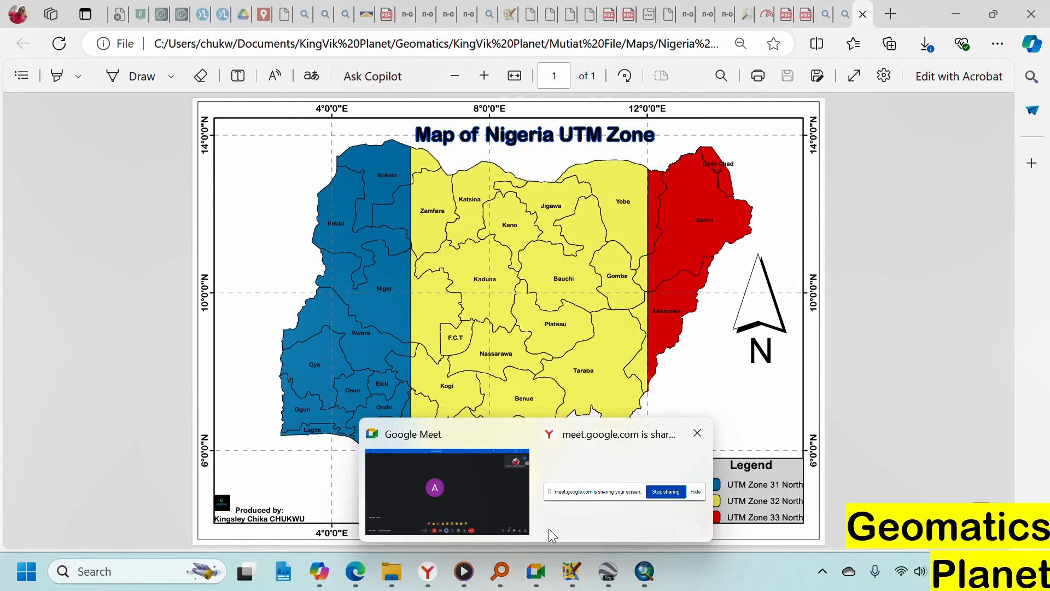